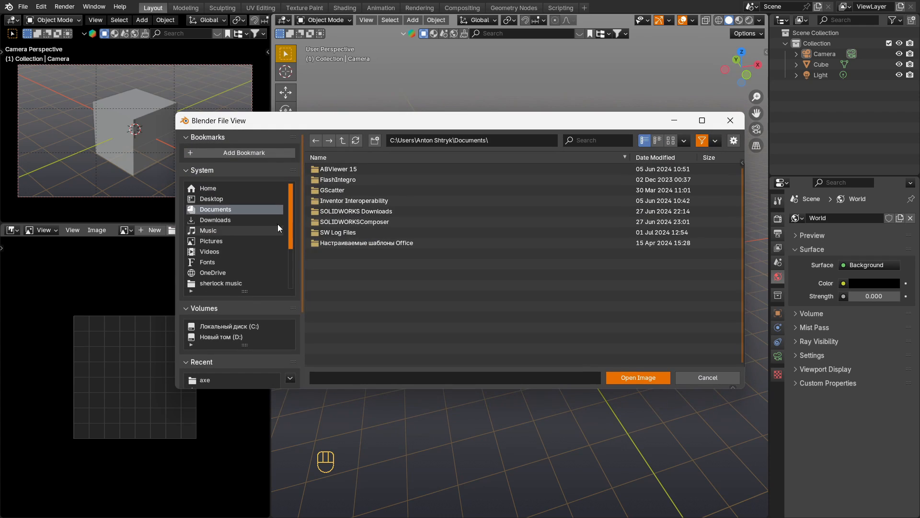
# Load the axe photo from the axe folder inside blender projects on drive D into the image editor.
pyautogui.click(238, 339)
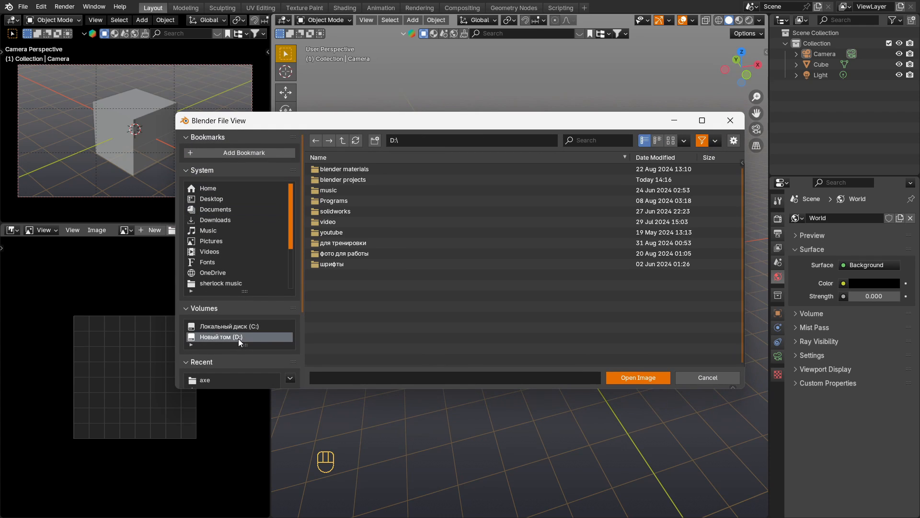
pyautogui.click(350, 181)
pyautogui.click(350, 172)
pyautogui.click(349, 172)
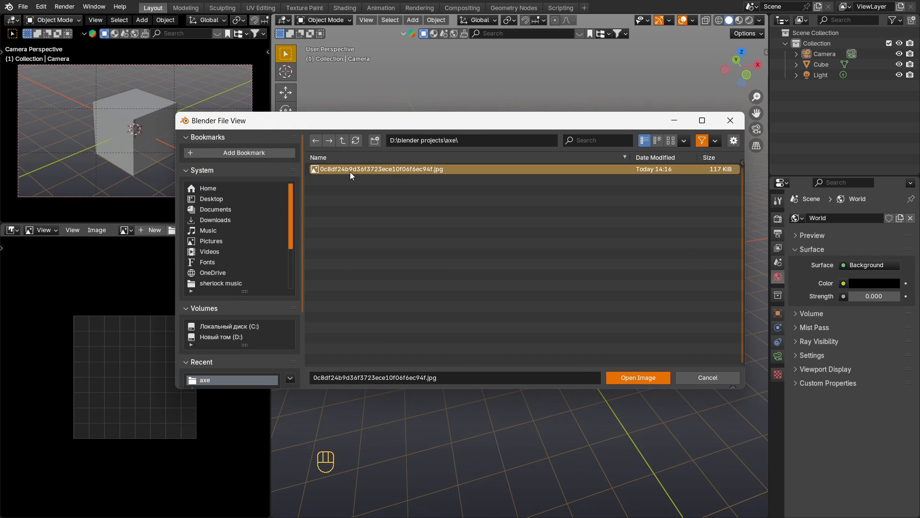
pyautogui.click(636, 378)
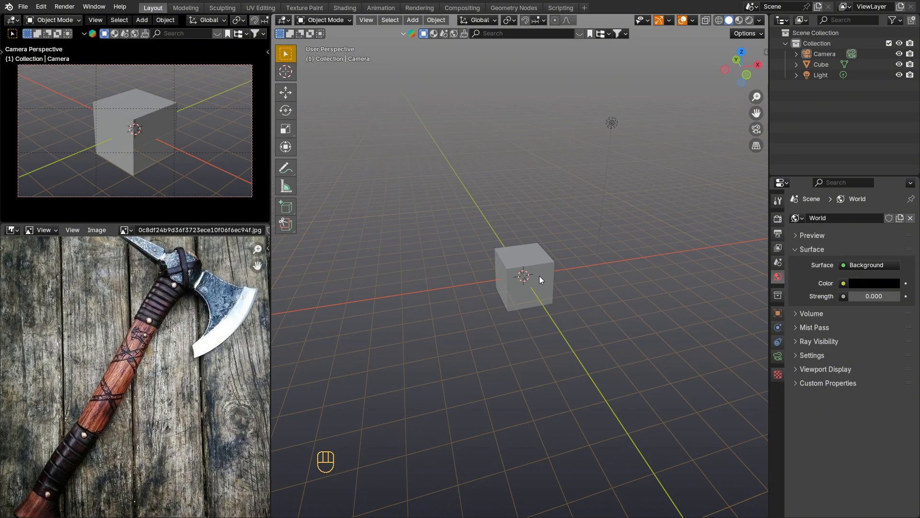
# In front view, add the axe photo from D:\blender projects\axe to the scene as a reference image.
pyautogui.press('KP_1')
pyautogui.hotkey('shift', 'a')
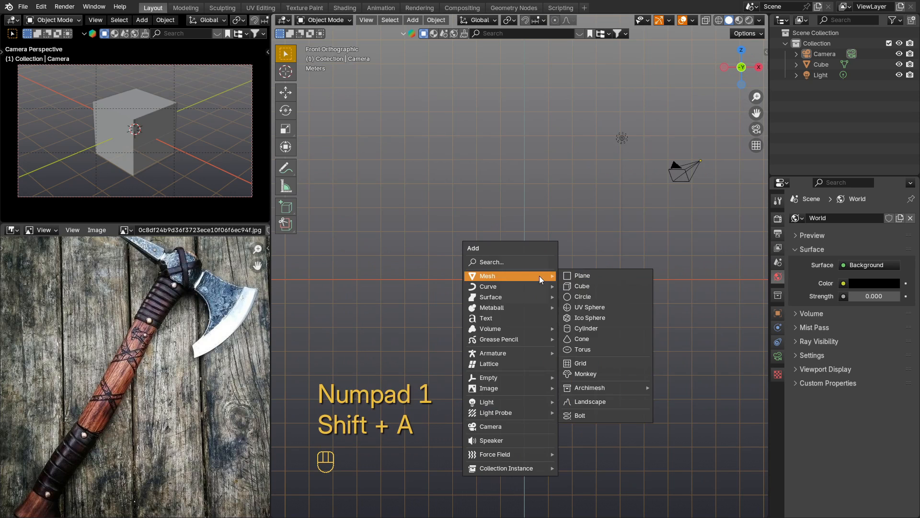
pyautogui.moveTo(538, 393)
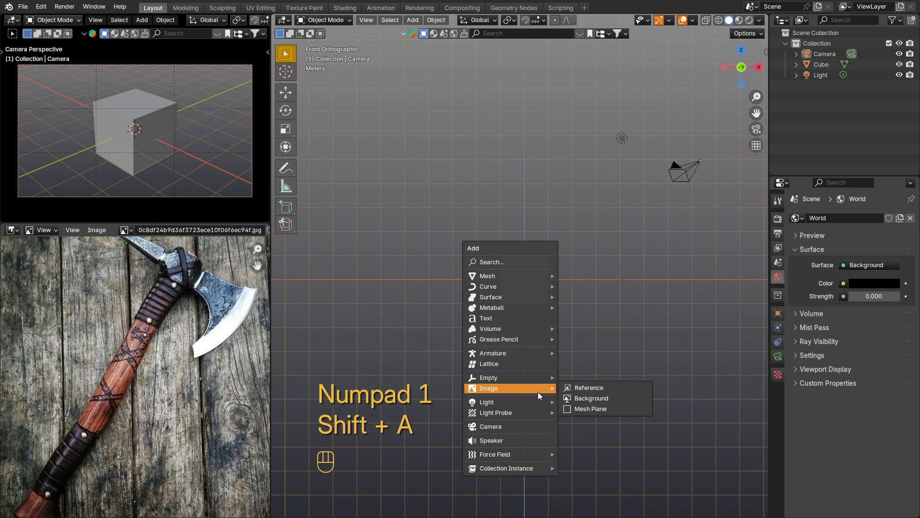
pyautogui.click(592, 387)
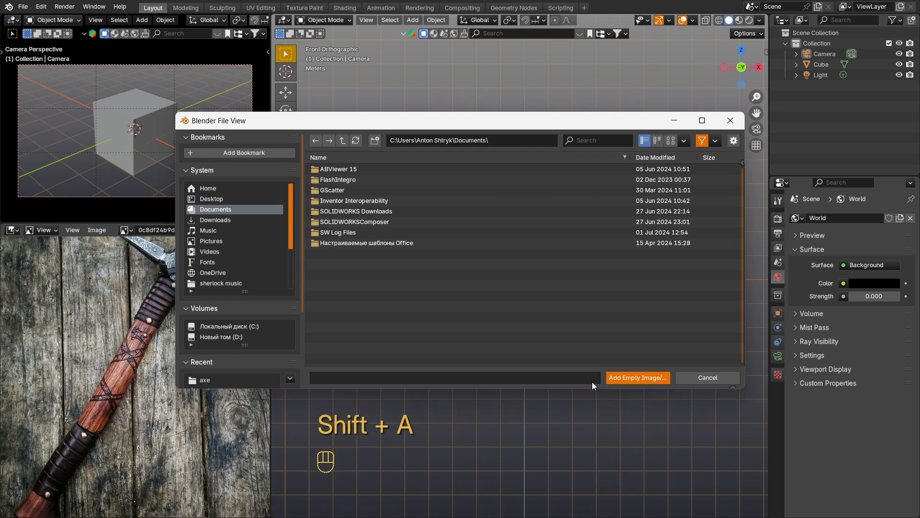
pyautogui.click(256, 337)
pyautogui.click(363, 180)
pyautogui.click(359, 169)
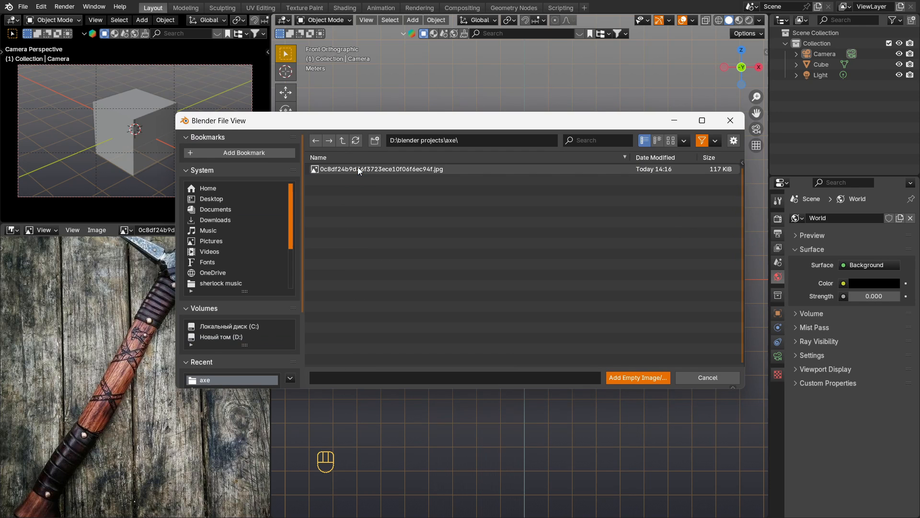
pyautogui.click(364, 169)
pyautogui.click(638, 378)
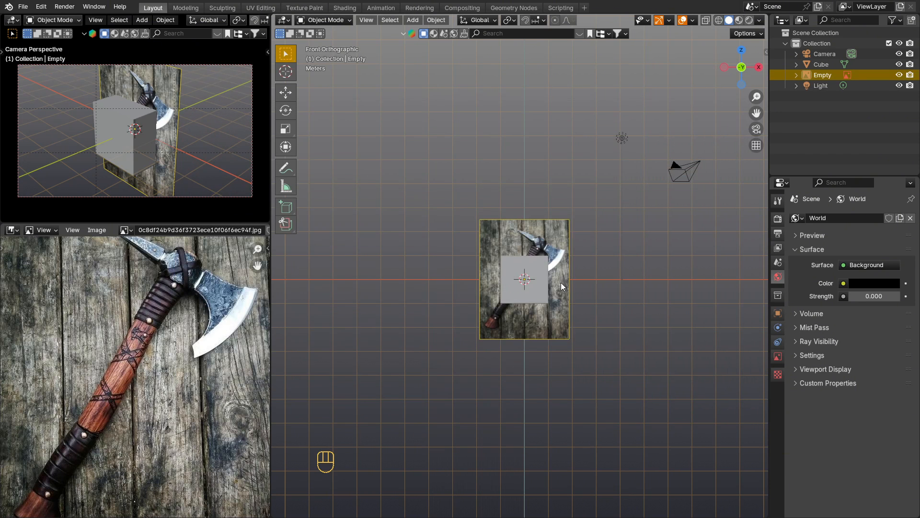
# Delete the default cube covering the reference image and return to the front view.
pyautogui.scroll(5, 528, 277)
pyautogui.click(524, 277)
pyautogui.press('x')
pyautogui.click(518, 276)
pyautogui.press('KP_1')
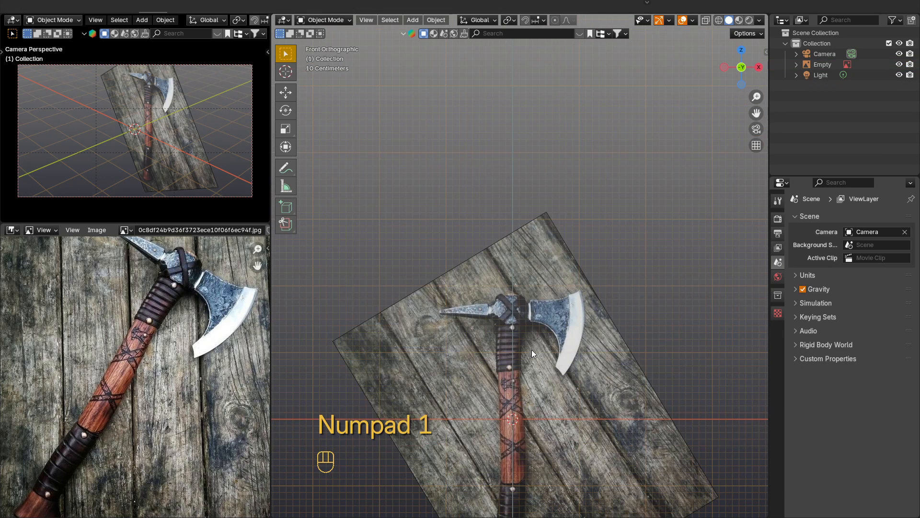
# Add a mesh plane and rotate it 90° about the X axis so it faces the front.
pyautogui.hotkey('shift', 'a')
pyautogui.moveTo(495, 313)
pyautogui.click(565, 312)
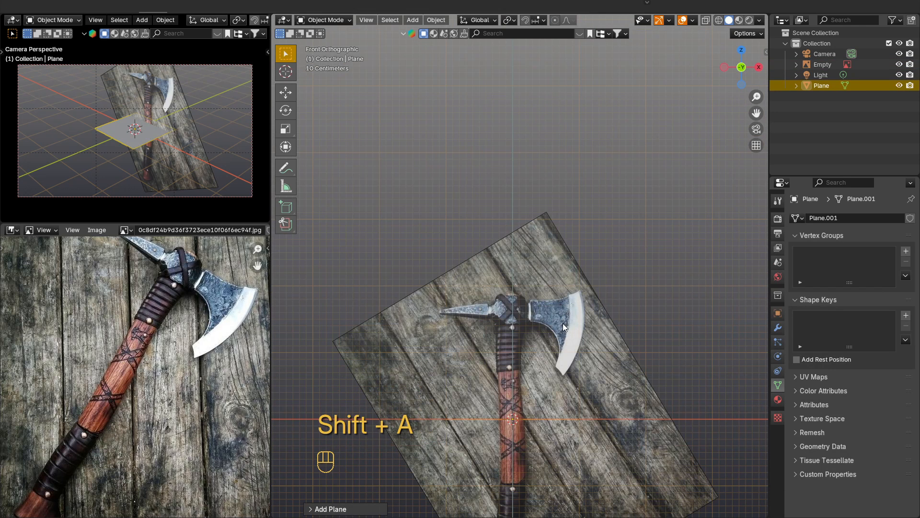
pyautogui.press('r')
pyautogui.press('x')
pyautogui.press('KP_9')
pyautogui.press('KP_0')
pyautogui.press('KP_Enter')
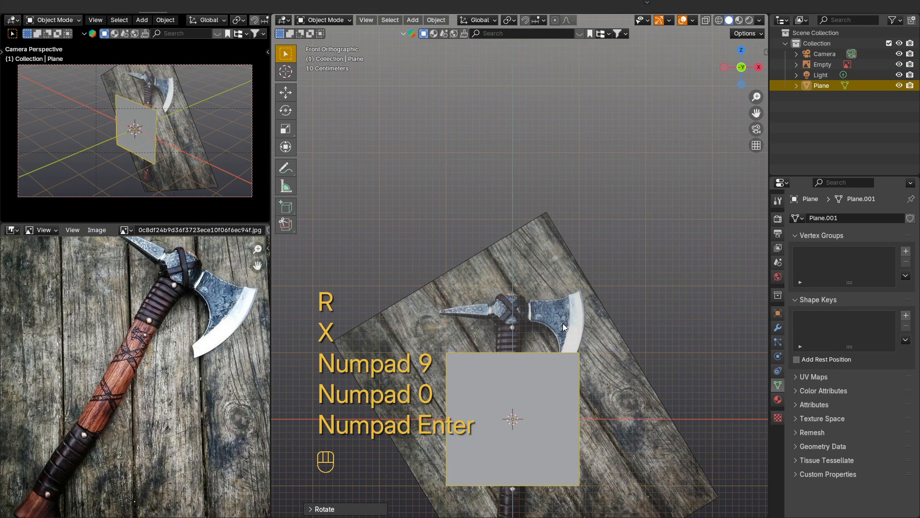
# Scale the plane to about 0.21 and move it over the upper tip of the axe blade in the reference.
pyautogui.scroll(3, 551, 312)
pyautogui.press('s')
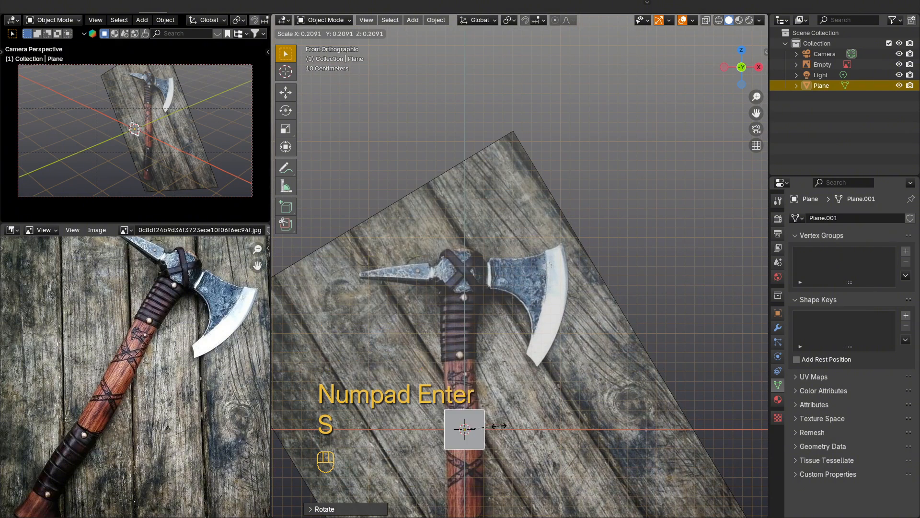
pyautogui.click(500, 420)
pyautogui.press('g')
pyautogui.click(574, 271)
pyautogui.scroll(7, 561, 268)
pyautogui.press('g')
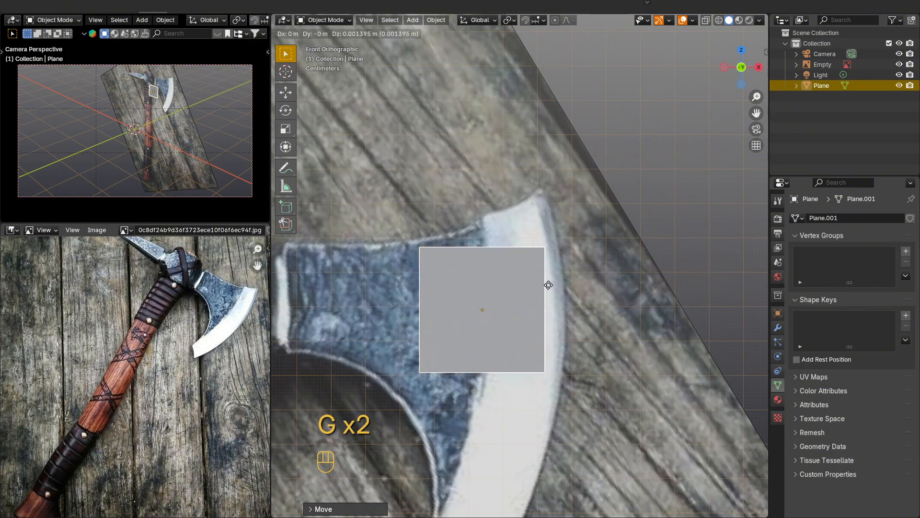
pyautogui.click(545, 231)
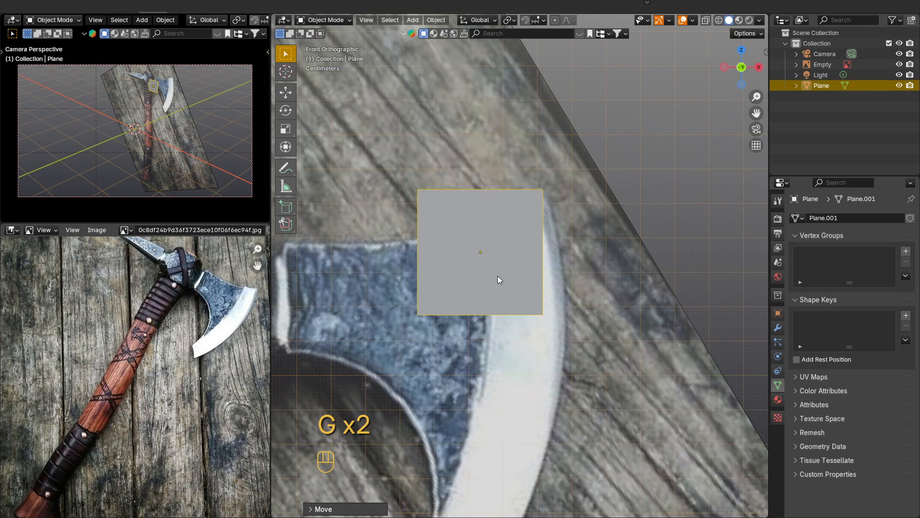
# In vertex editing, move the plane's two inner vertices onto the inner border of the blade's polished edge.
pyautogui.press('Tab')
pyautogui.press('1')
pyautogui.press('w')
pyautogui.press('w')
pyautogui.press('w')
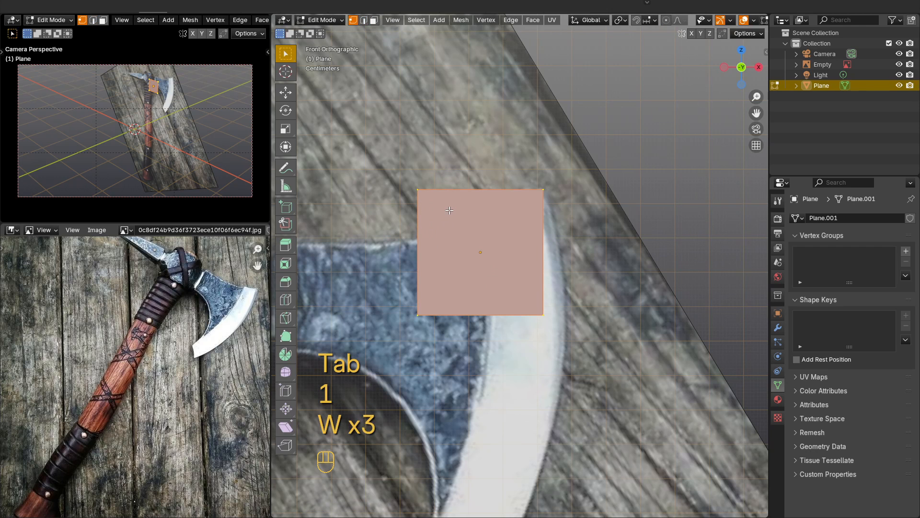
pyautogui.moveTo(454, 184); pyautogui.dragTo(370, 339)
pyautogui.press('g')
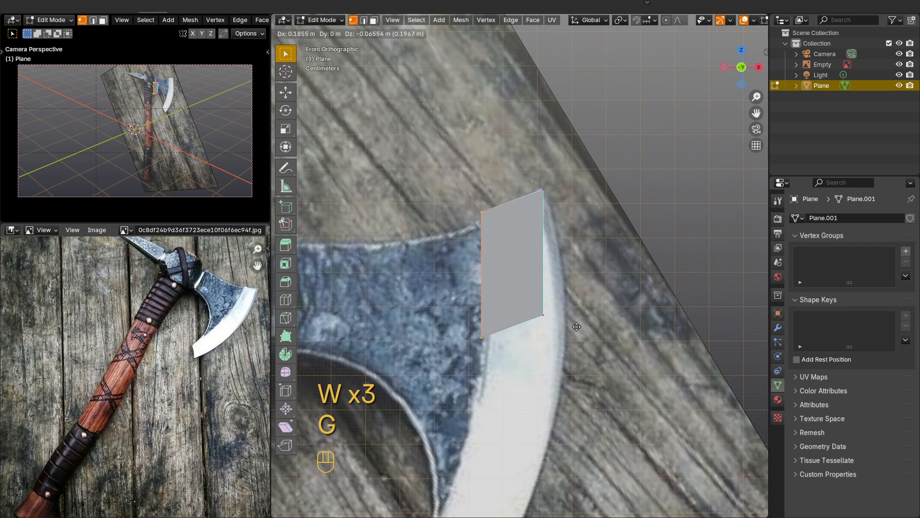
pyautogui.click(577, 331)
# Move the plane's two lower vertices so they span the polished edge from its inner border to the cutting edge.
pyautogui.moveTo(487, 331); pyautogui.dragTo(465, 353)
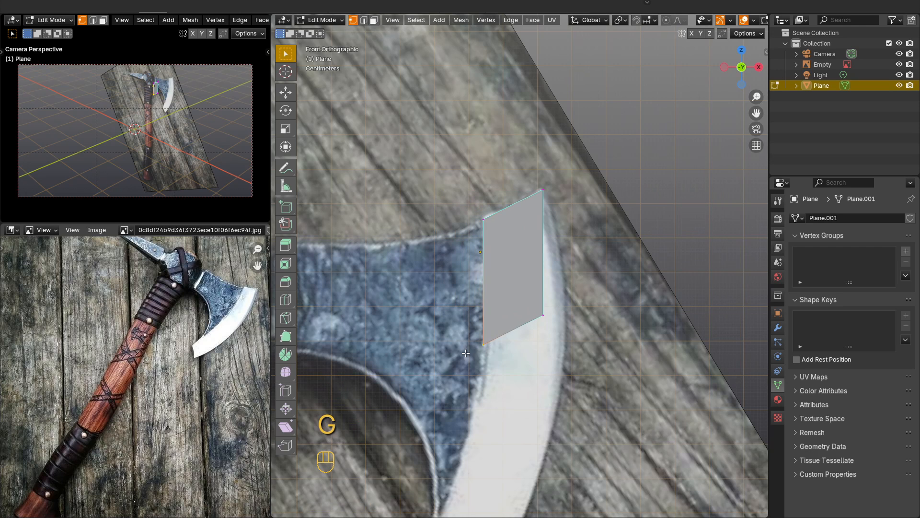
pyautogui.press('g')
pyautogui.click(470, 323)
pyautogui.click(546, 317)
pyautogui.press('g')
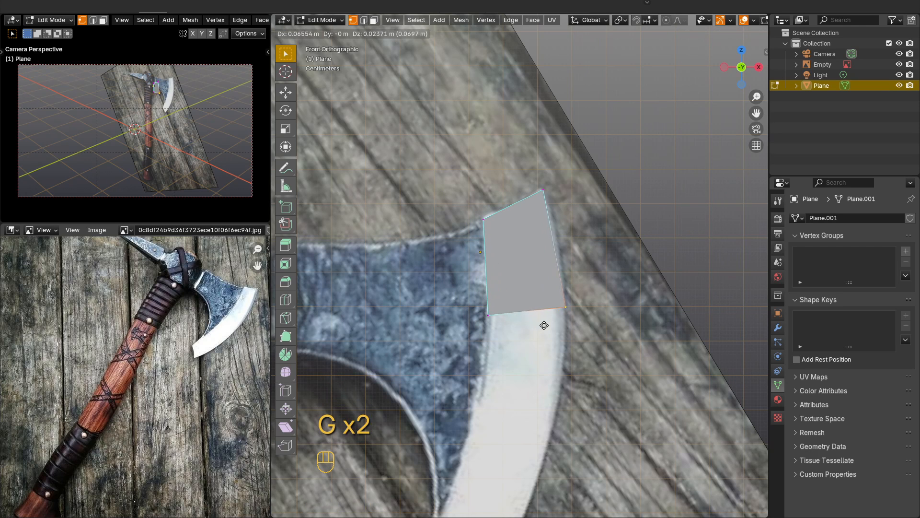
pyautogui.click(543, 331)
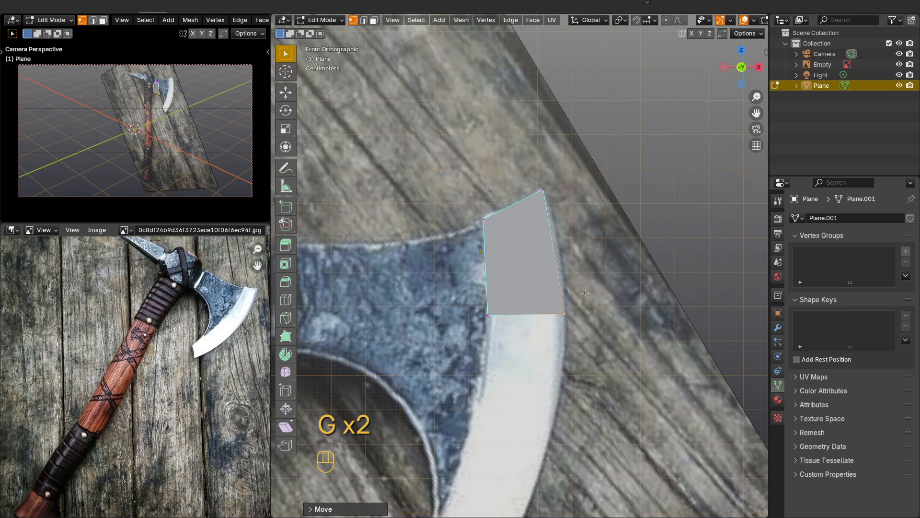
# Extrude the plane's lower edge four times down along the curved cutting edge toward the blade's lower tip.
pyautogui.keyDown('shift'); pyautogui.click(488, 315); pyautogui.keyUp('shift')
pyautogui.keyDown('shift'); pyautogui.moveTo(513, 358); pyautogui.dragTo(520, 264, button='middle'); pyautogui.keyUp('shift')
pyautogui.press('e')
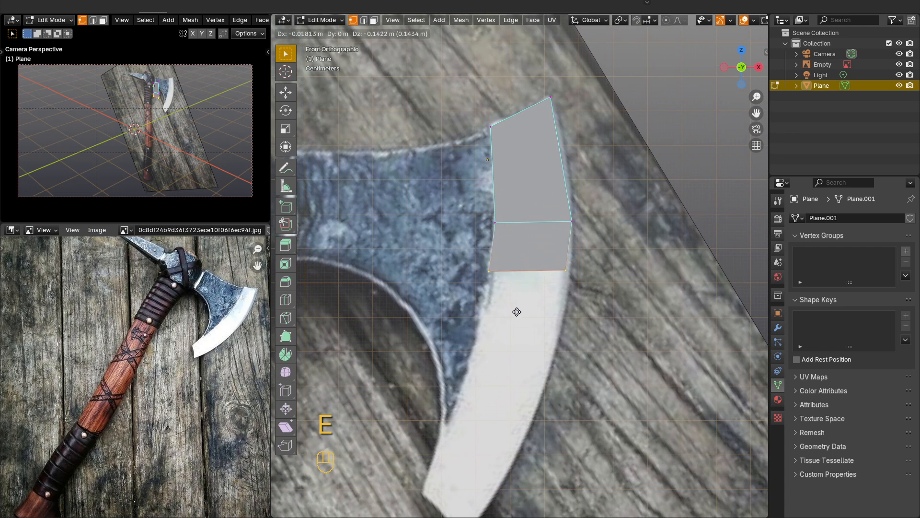
pyautogui.click(517, 321)
pyautogui.press('e')
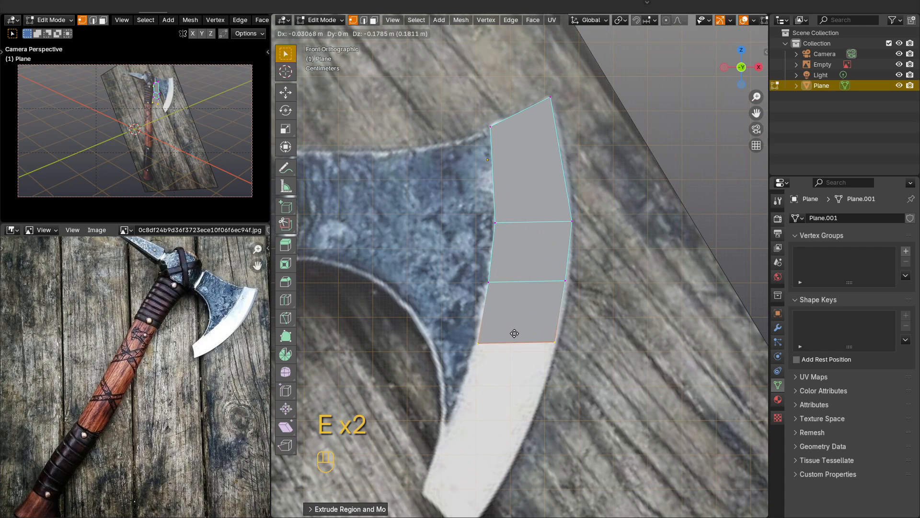
pyautogui.click(512, 339)
pyautogui.press('e')
pyautogui.click(514, 347)
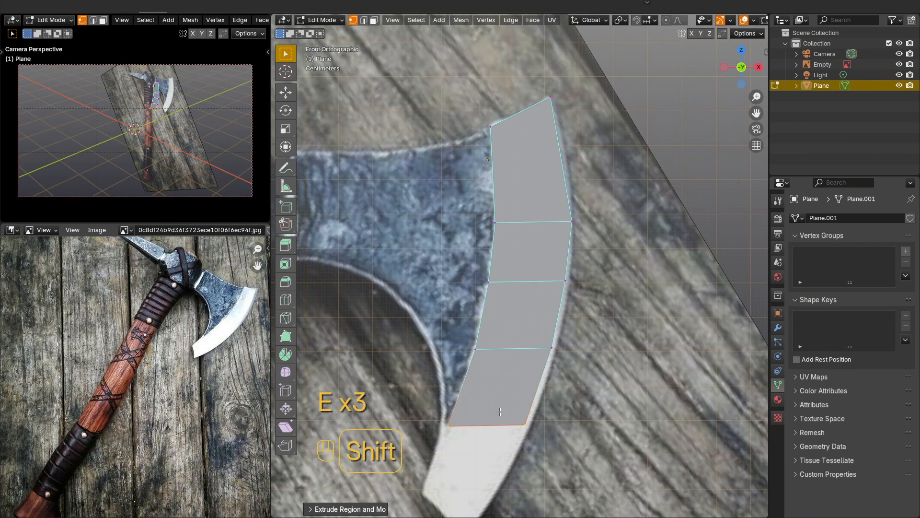
pyautogui.keyDown('shift'); pyautogui.moveTo(514, 347); pyautogui.dragTo(526, 318, button='middle'); pyautogui.keyUp('shift')
pyautogui.press('e')
pyautogui.click(501, 434)
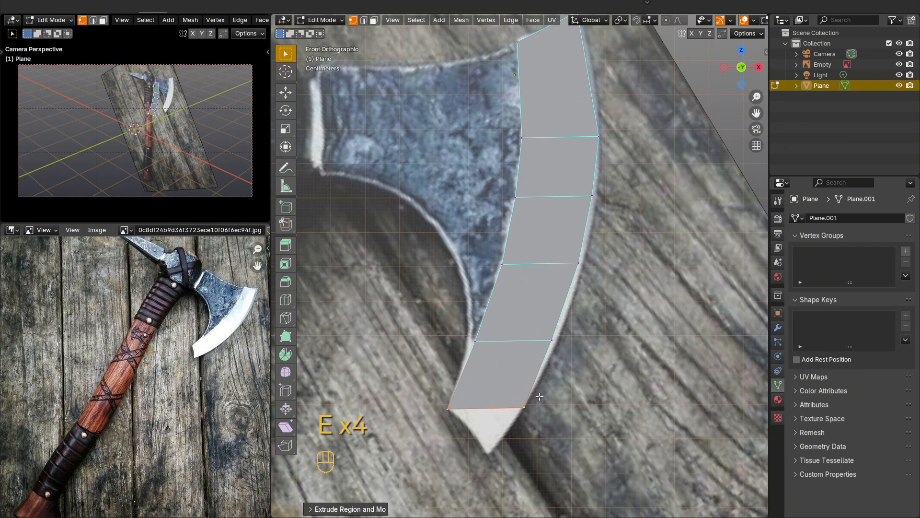
# Move the lowest outer vertex to the blade's bottom point and shift the outer vertices above it onto the cutting-edge curve.
pyautogui.press('g')
pyautogui.click(485, 455)
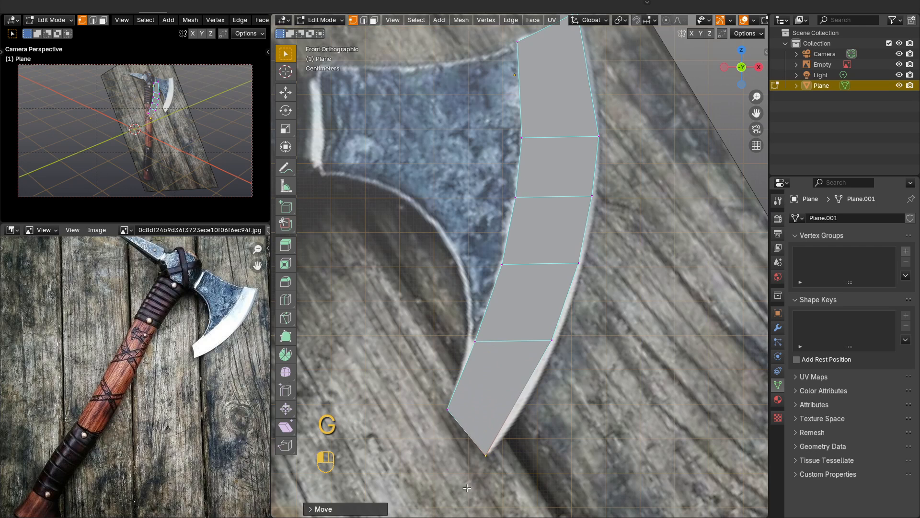
pyautogui.moveTo(545, 344); pyautogui.dragTo(545, 341)
pyautogui.press('g')
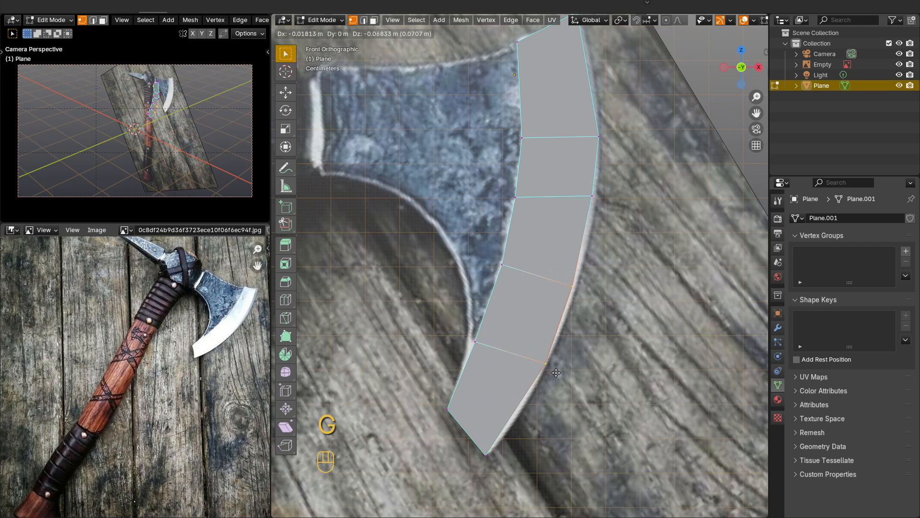
pyautogui.click(552, 385)
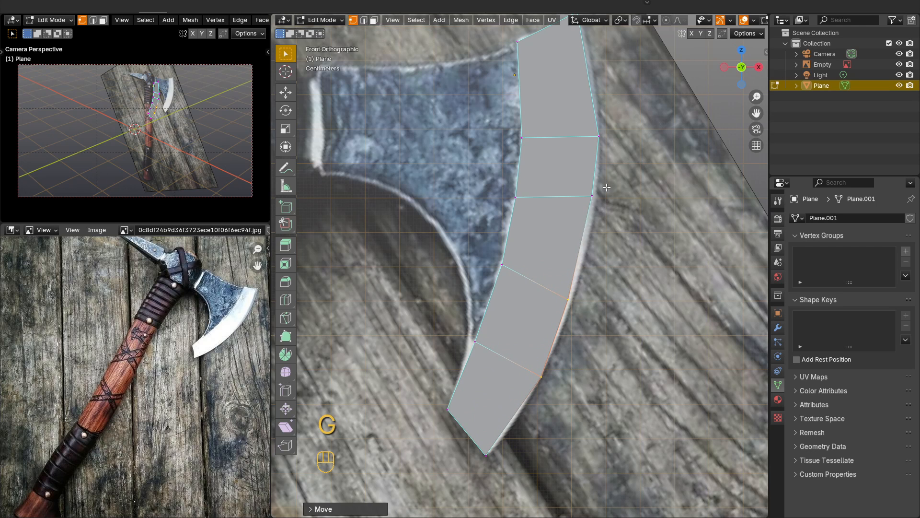
pyautogui.moveTo(606, 188); pyautogui.dragTo(561, 309)
pyautogui.press('g')
pyautogui.click(589, 217)
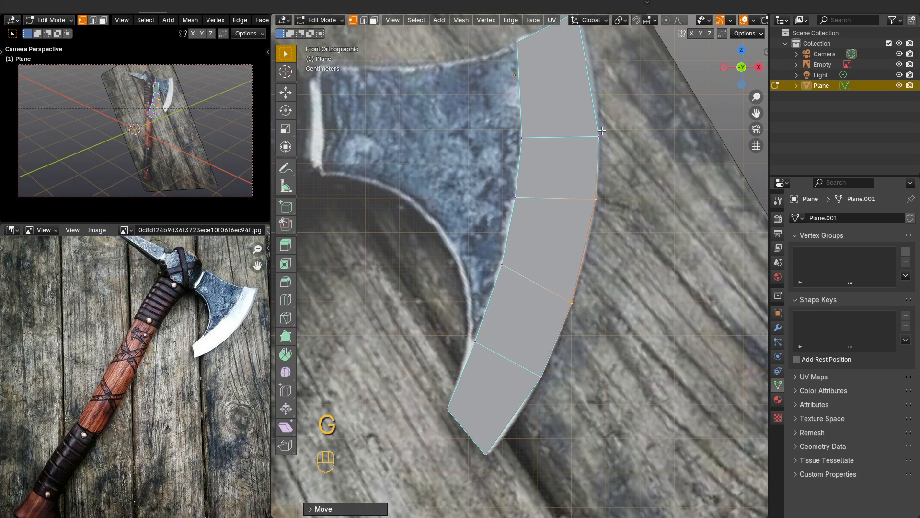
# Extrude the strip's inner edge, except its lowest segment, toward the handle and scale it down to the narrowing blade outline.
pyautogui.keyDown('shift'); pyautogui.moveTo(602, 131); pyautogui.dragTo(587, 229, button='middle'); pyautogui.keyUp('shift')
pyautogui.scroll(1, 587, 229)
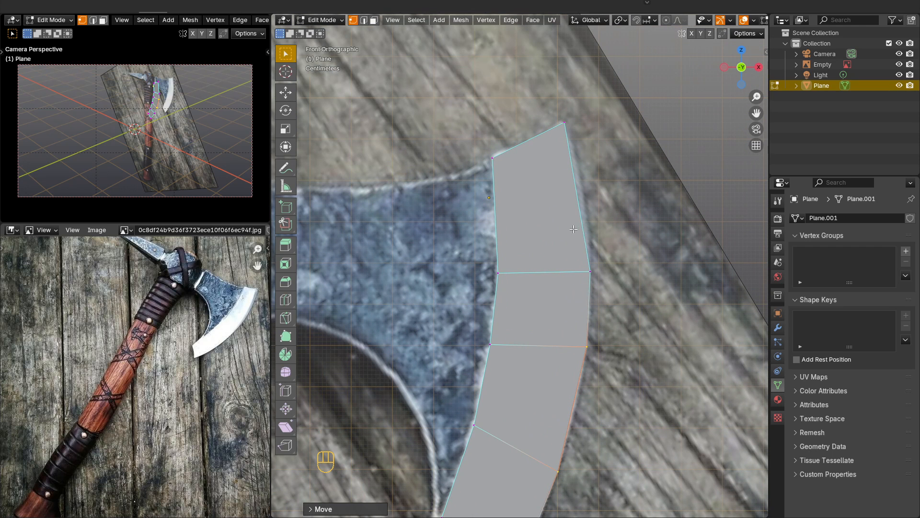
pyautogui.scroll(-1, 574, 229)
pyautogui.keyDown('shift'); pyautogui.moveTo(499, 417); pyautogui.dragTo(532, 369, button='middle'); pyautogui.keyUp('shift')
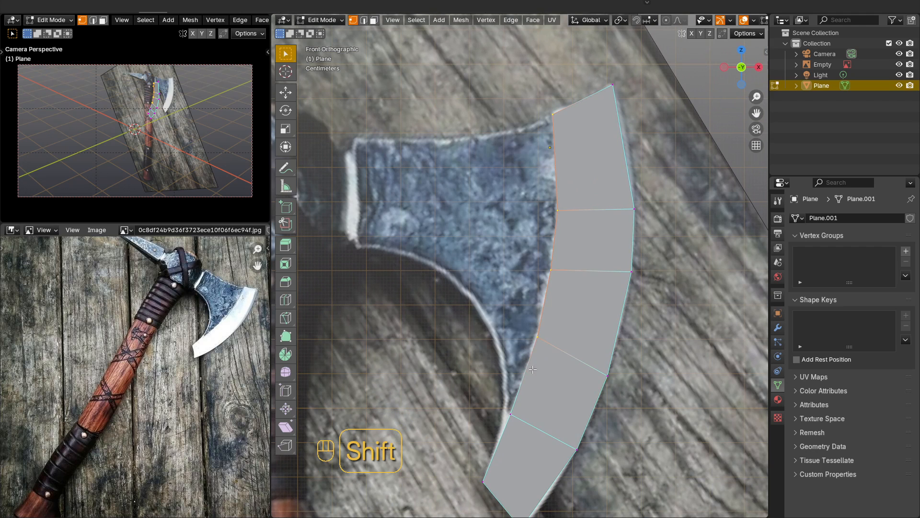
pyautogui.press('e')
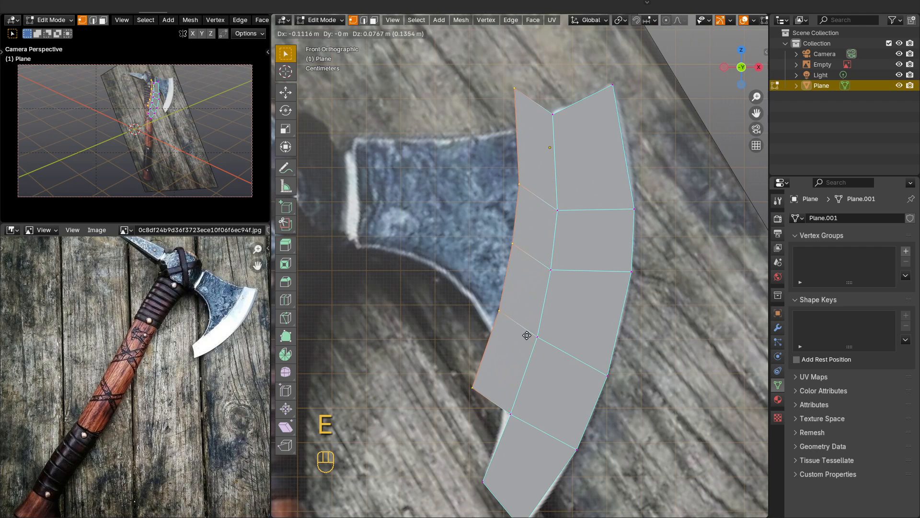
pyautogui.click(527, 336)
pyautogui.press('s')
pyautogui.click(540, 332)
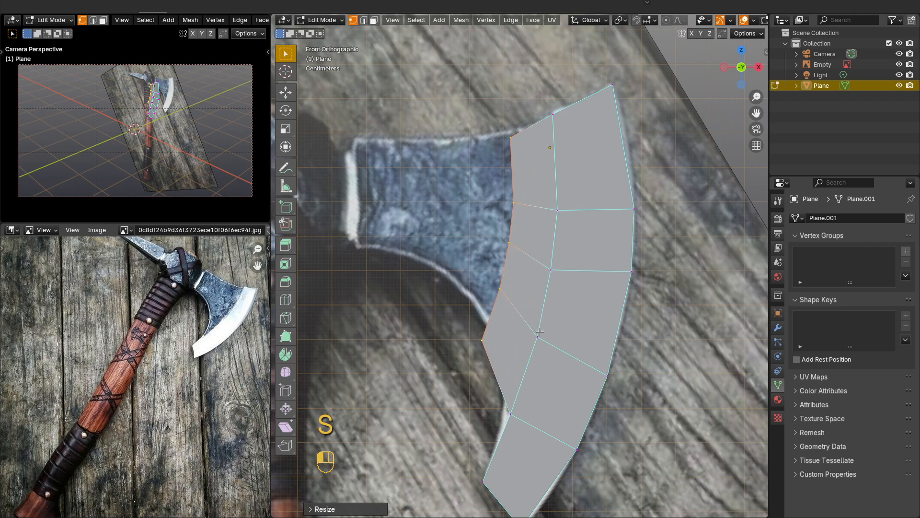
# Move the extruded inner edge further toward the axe head and scale it down again to match the blade's width.
pyautogui.press('g')
pyautogui.click(552, 318)
pyautogui.press('s')
pyautogui.click(559, 317)
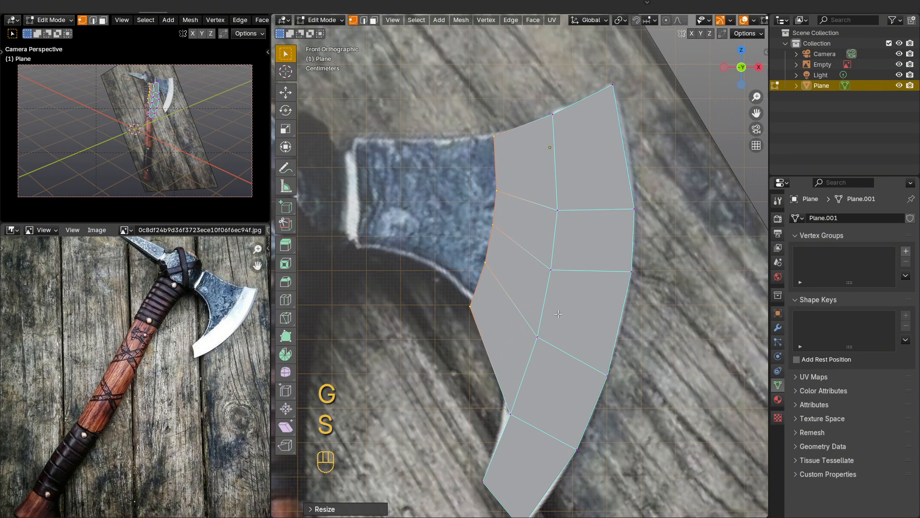
pyautogui.press('g')
pyautogui.click(511, 306)
# Move the extruded edge's lowest vertex onto the blade's lower outline and slide the vertex above it along its edge.
pyautogui.click(476, 309)
pyautogui.press('g')
pyautogui.press('g')
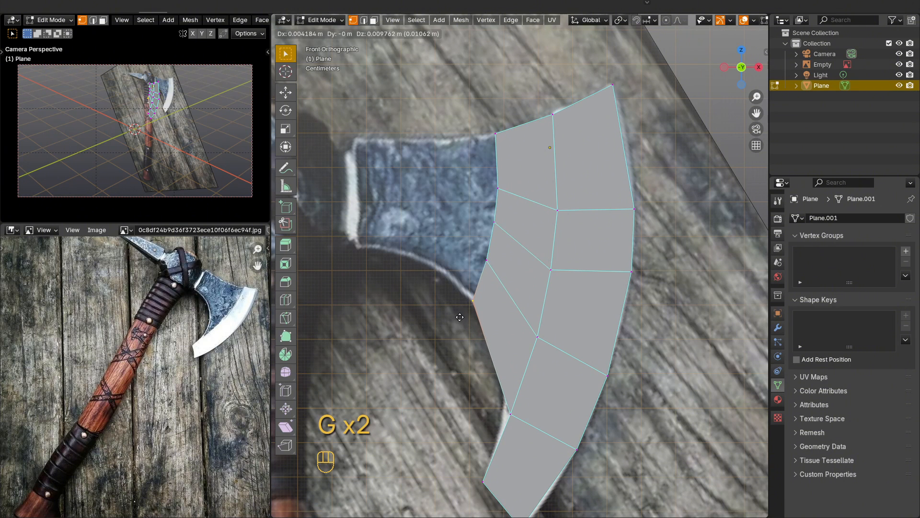
pyautogui.click(461, 317)
pyautogui.click(486, 259)
pyautogui.press('g')
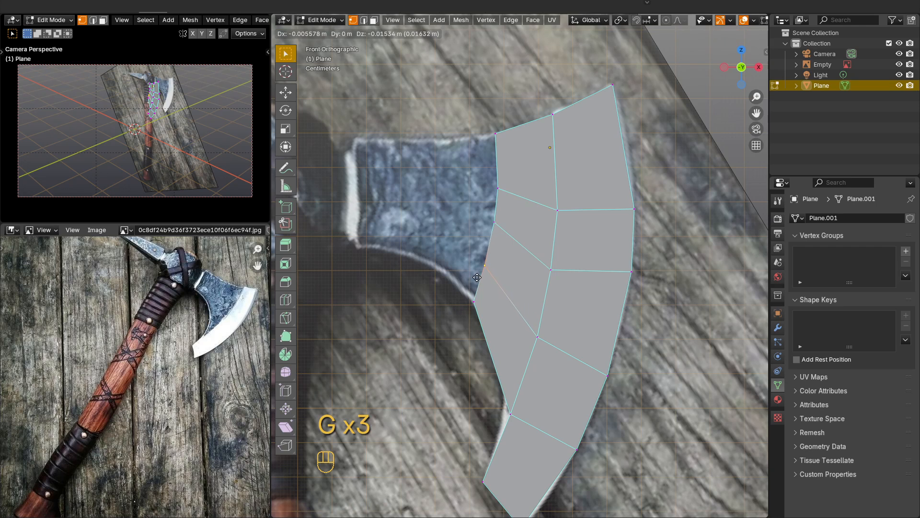
pyautogui.press('g')
pyautogui.click(477, 277)
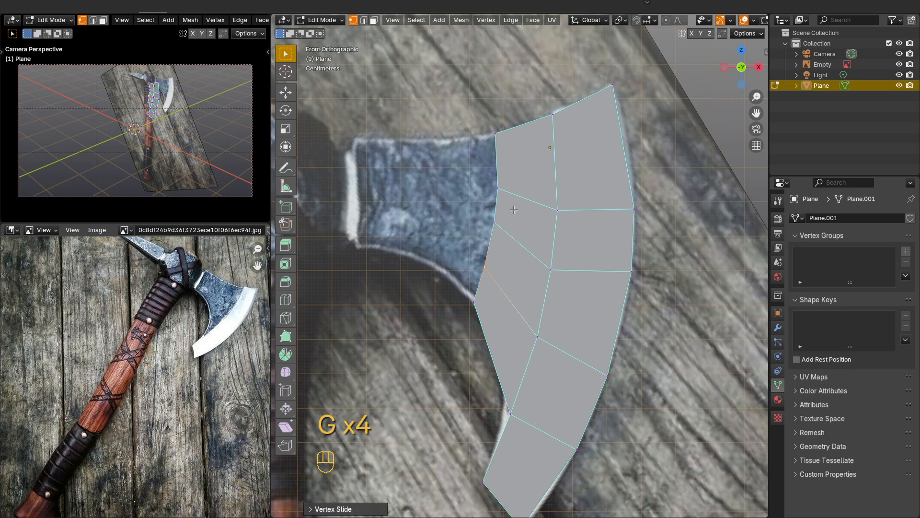
# Slide the inner edge's third vertex down along its edge and the middle column's second vertex slightly up.
pyautogui.click(495, 222)
pyautogui.press('g')
pyautogui.press('g')
pyautogui.click(509, 212)
pyautogui.click(547, 221)
pyautogui.press('g')
pyautogui.press('g')
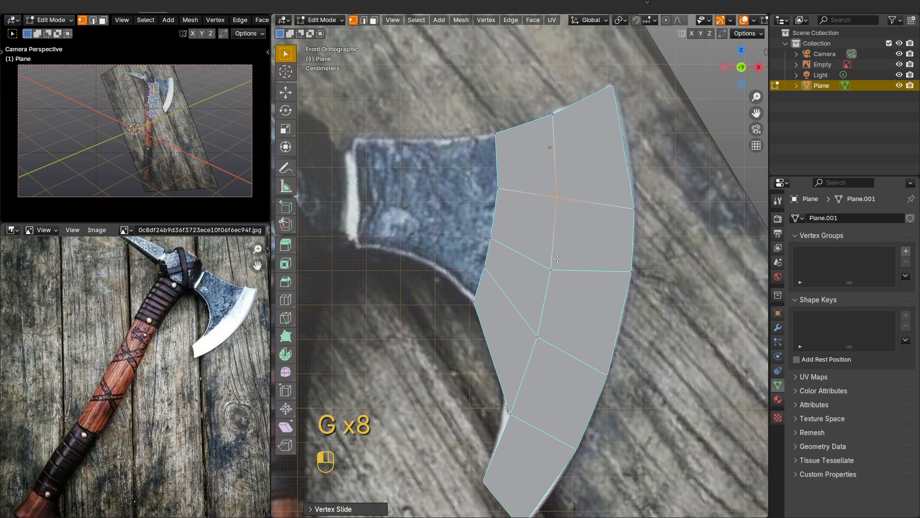
# Slide the next two lower vertices of the middle column upward along their edges to even out the blade faces.
pyautogui.click(551, 268)
pyautogui.press('g')
pyautogui.press('g')
pyautogui.click(553, 253)
pyautogui.click(538, 335)
pyautogui.press('g')
pyautogui.press('g')
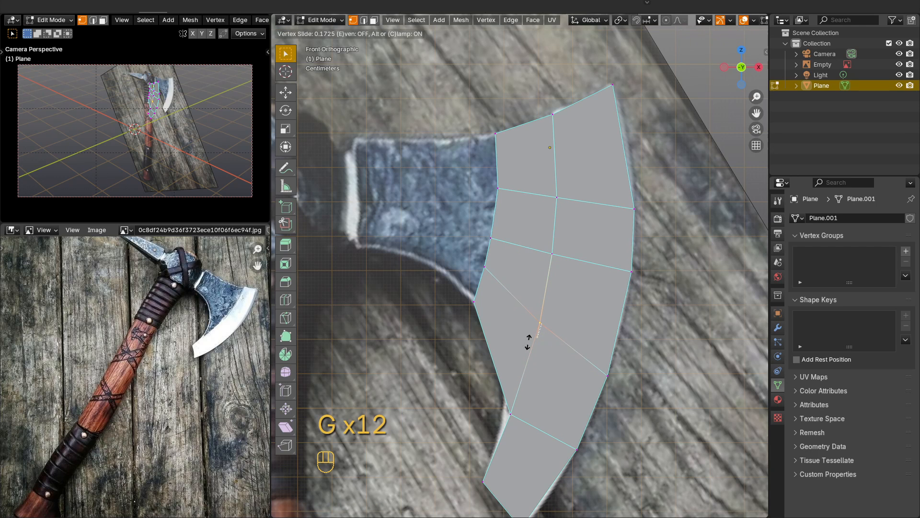
pyautogui.click(529, 341)
# Extrude the upper inner edge toward the handle and scale it to about 0.69 to follow the narrowing outline.
pyautogui.keyDown('shift'); pyautogui.moveTo(503, 210); pyautogui.dragTo(580, 267, button='middle'); pyautogui.keyUp('shift')
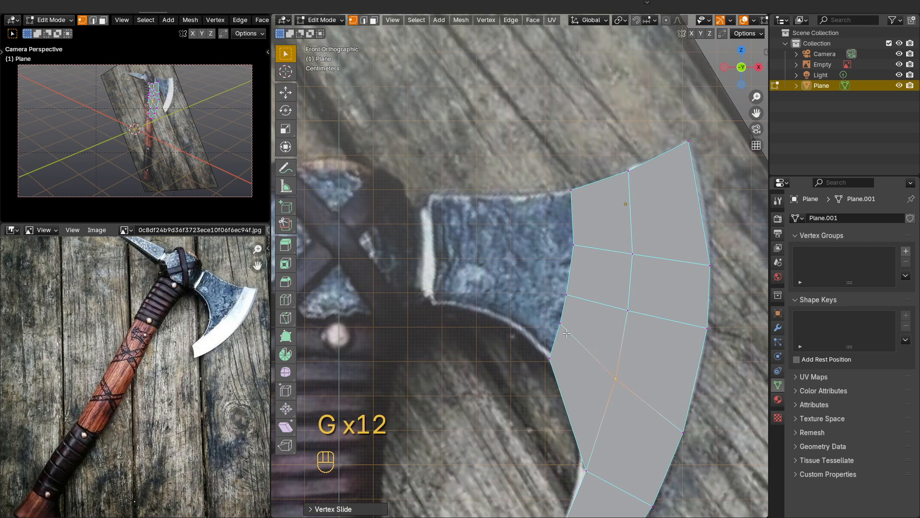
pyautogui.moveTo(583, 178); pyautogui.dragTo(514, 366)
pyautogui.press('e')
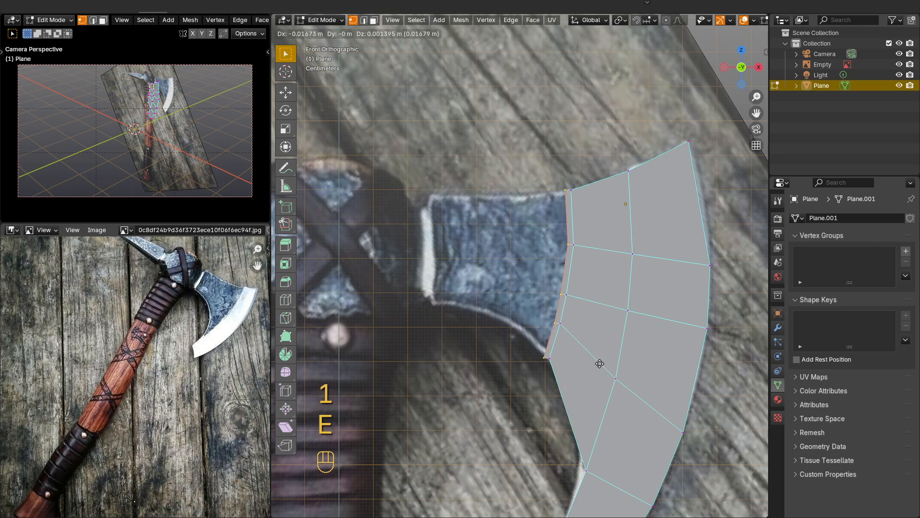
pyautogui.click(558, 349)
pyautogui.press('s')
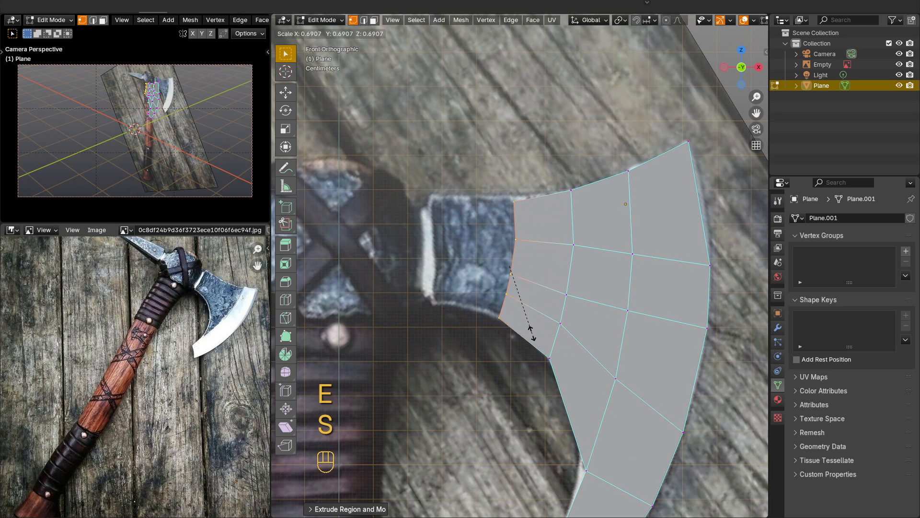
pyautogui.click(531, 333)
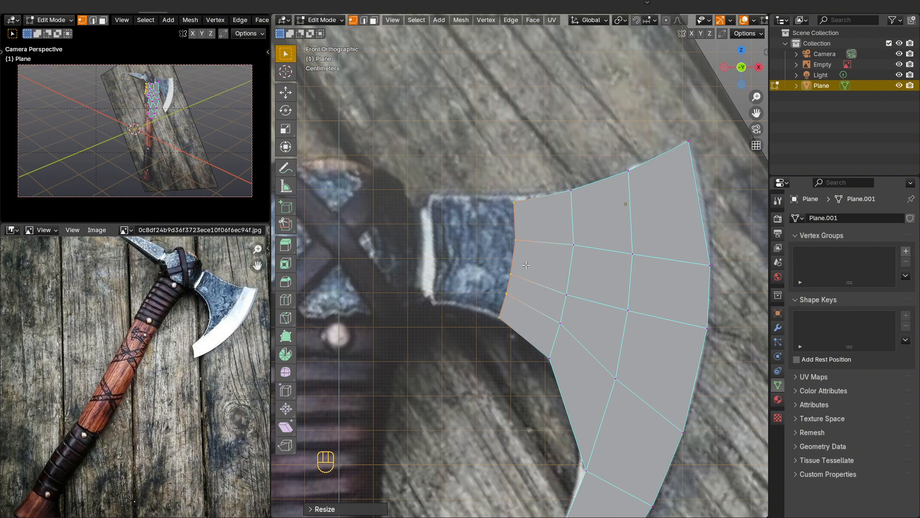
# Enlarge and shift the extruded edge slightly to fit the outline, and flatten it by scaling to 0 along X.
pyautogui.press('s')
pyautogui.click(530, 265)
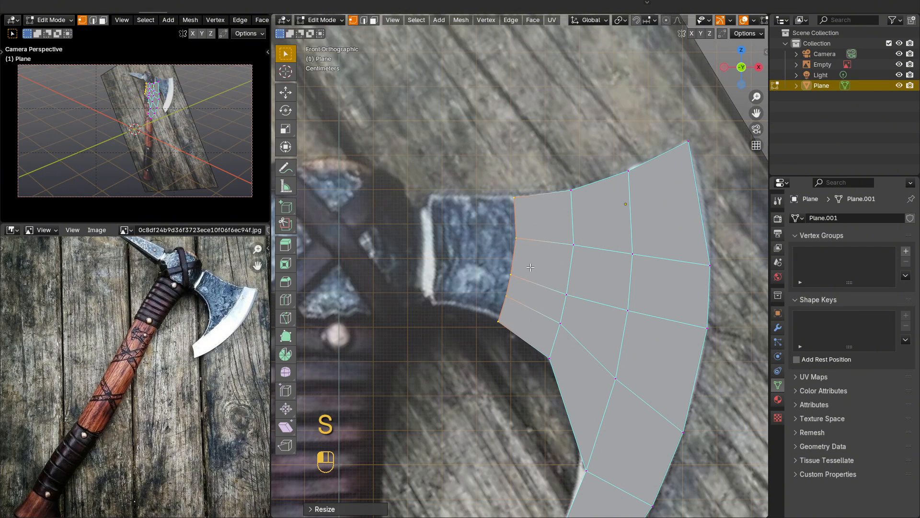
pyautogui.press('g')
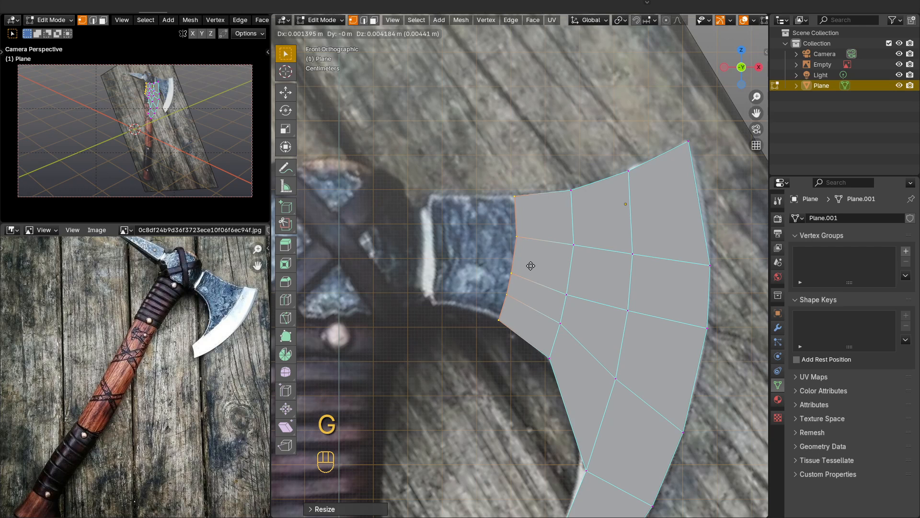
pyautogui.click(531, 266)
pyautogui.press('s')
pyautogui.press('x')
pyautogui.press('KP_0')
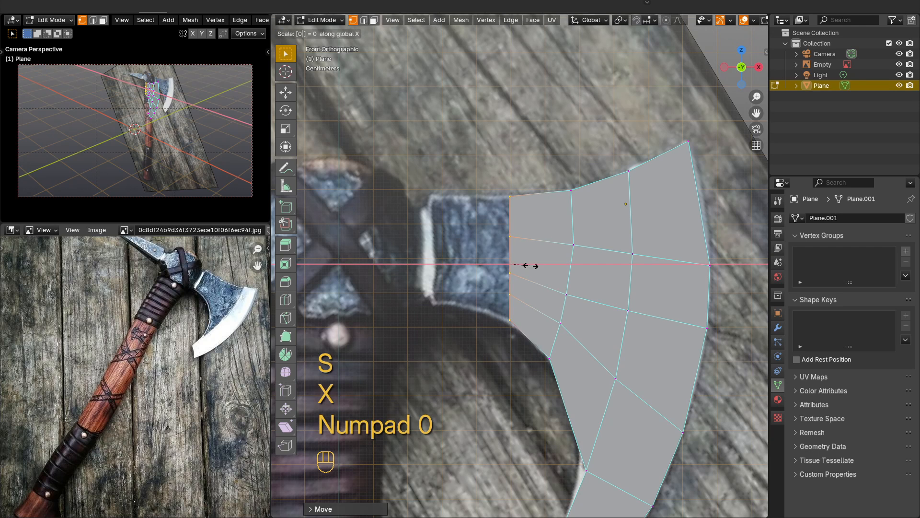
pyautogui.press('KP_Enter')
# Extrude the straightened edge to the handle end of the blade, scale it to about 0.92 and align it with the outline.
pyautogui.scroll(1, 531, 266)
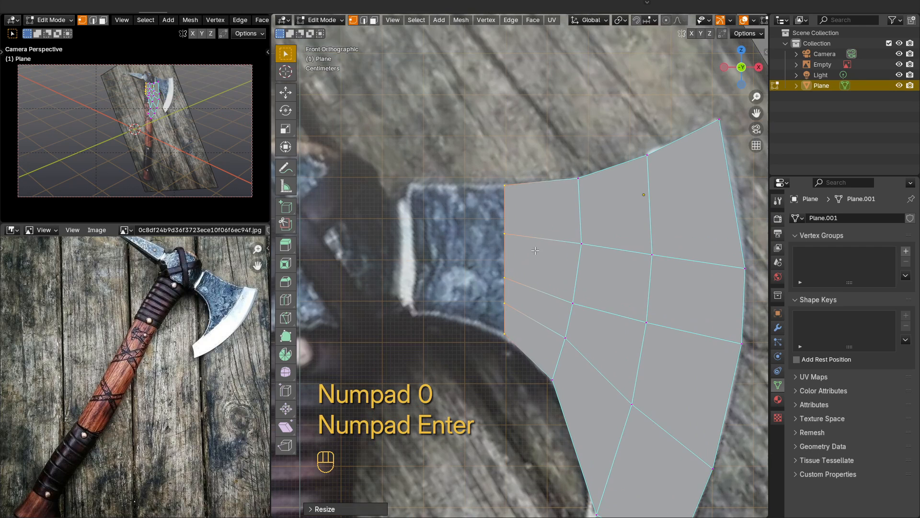
pyautogui.press('e')
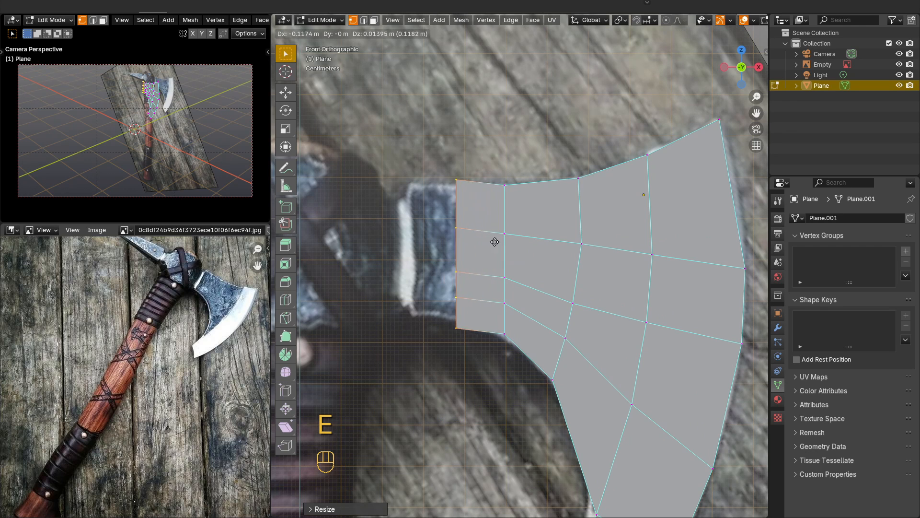
pyautogui.click(449, 241)
pyautogui.press('s')
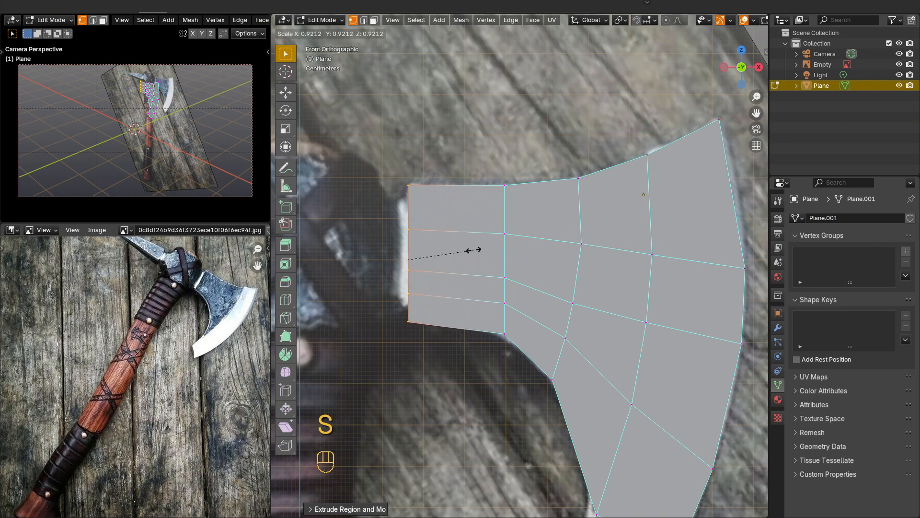
pyautogui.click(471, 249)
pyautogui.press('g')
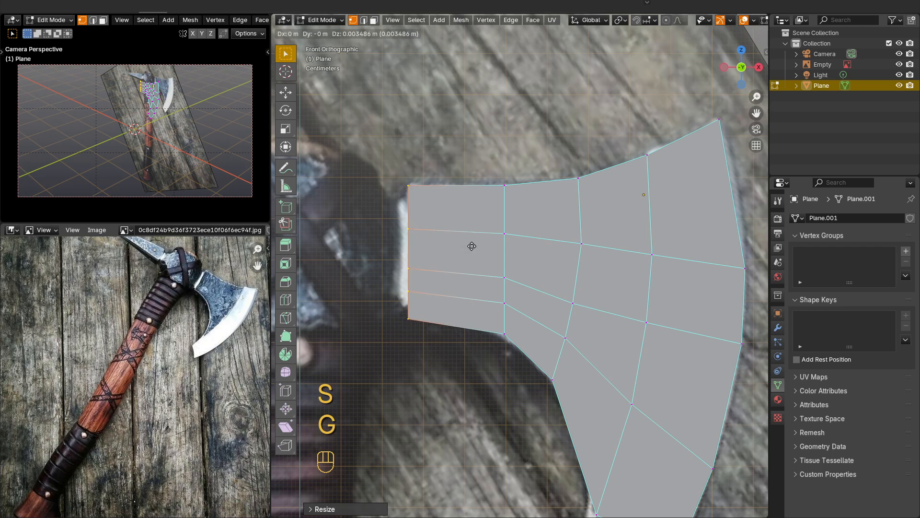
pyautogui.click(473, 244)
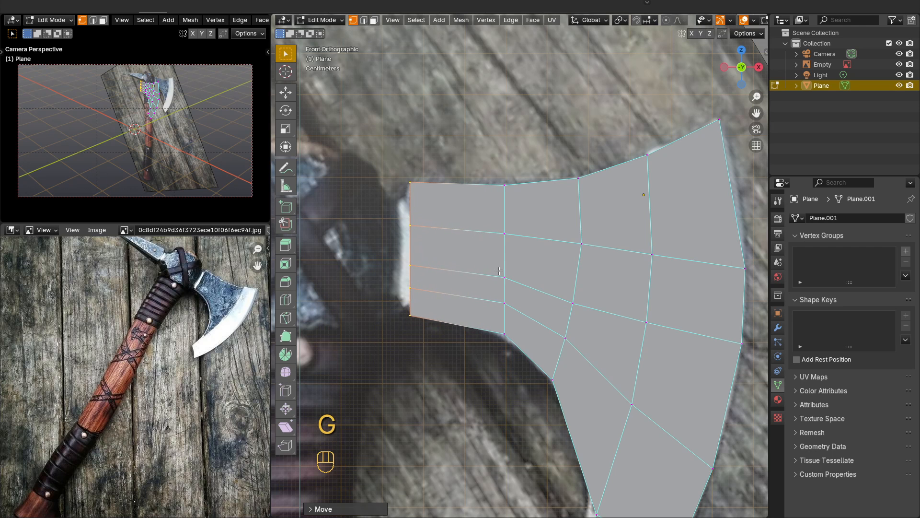
# Select all blade vertices except the cutting edge and move them forward along Y to give the blade half its thickness.
pyautogui.scroll(-2, 557, 313)
pyautogui.keyDown('shift'); pyautogui.moveTo(600, 320); pyautogui.dragTo(548, 257, button='middle'); pyautogui.keyUp('shift')
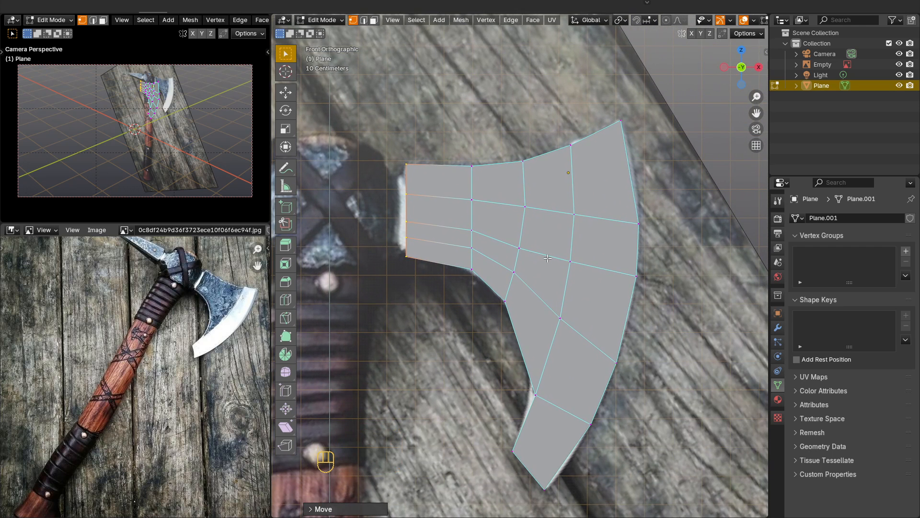
pyautogui.moveTo(592, 137); pyautogui.dragTo(393, 292)
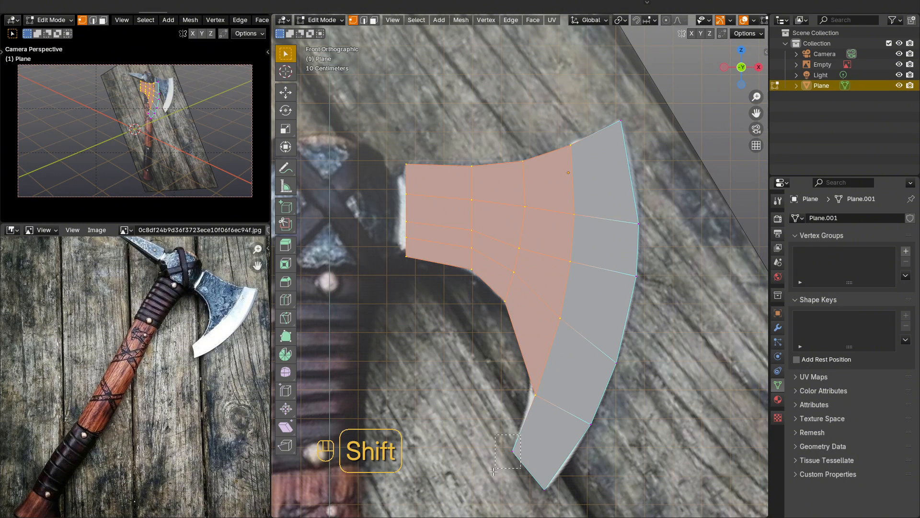
pyautogui.moveTo(556, 366); pyautogui.dragTo(617, 374, button='middle')
pyautogui.press('g')
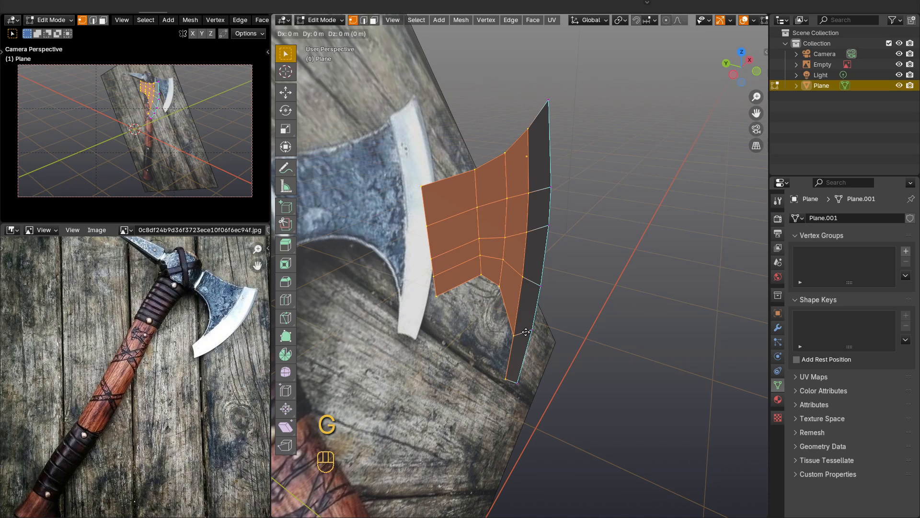
pyautogui.press('y')
pyautogui.click(537, 334)
pyautogui.press('Tab')
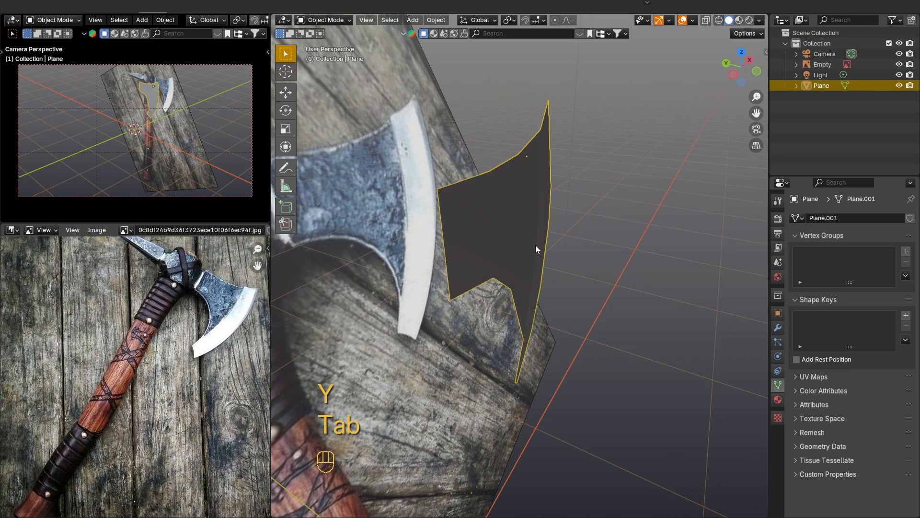
# Select the blade's cutting-edge loop and snap the 3D cursor to it.
pyautogui.moveTo(536, 245); pyautogui.dragTo(358, 260, button='middle')
pyautogui.press('Tab')
pyautogui.press('2')
pyautogui.keyDown('alt'); pyautogui.click(589, 217); pyautogui.keyUp('alt')
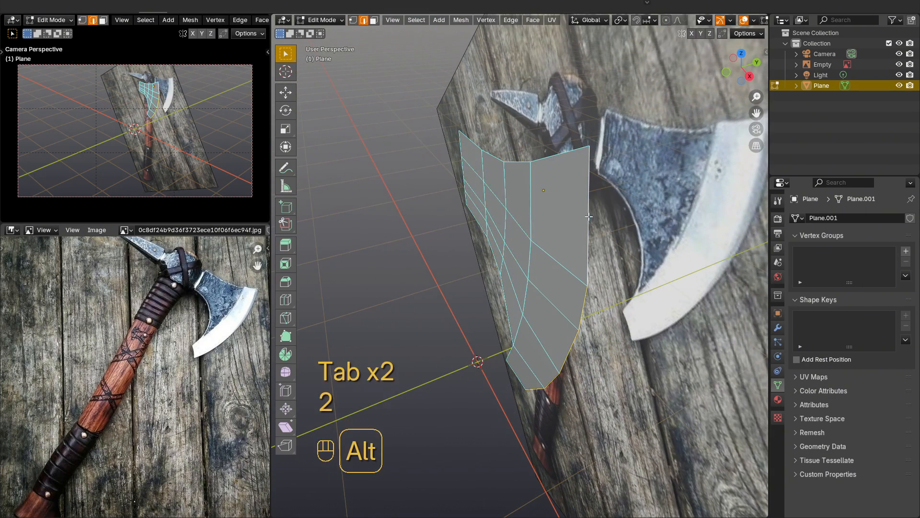
pyautogui.rightClick(588, 216)
pyautogui.hotkey('shift', 's')
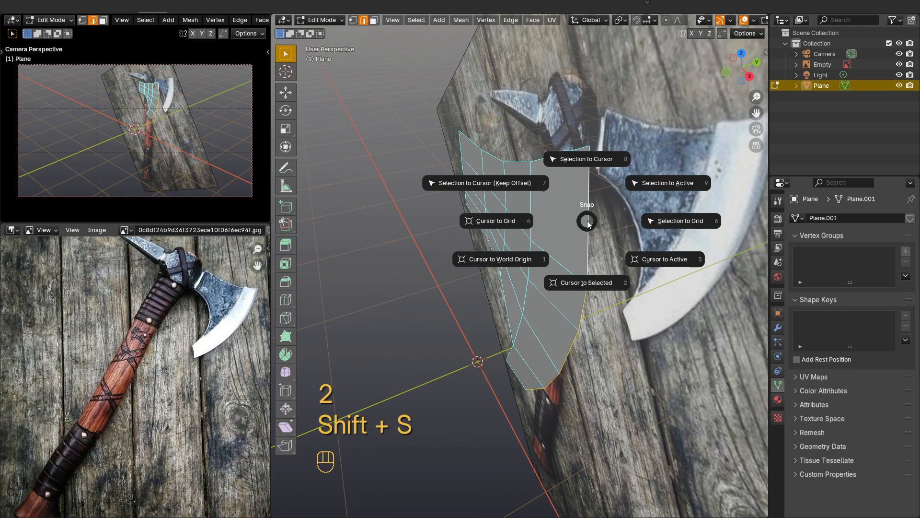
pyautogui.click(587, 283)
# Set the blade object's origin to the 3D cursor.
pyautogui.keyDown('shift'); pyautogui.moveTo(583, 284); pyautogui.dragTo(498, 361, button='middle'); pyautogui.keyUp('shift')
pyautogui.press('Tab')
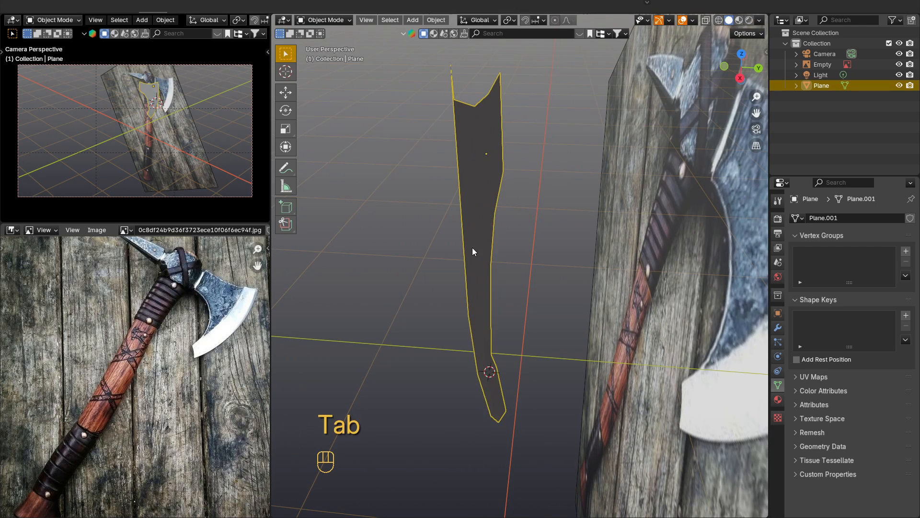
pyautogui.rightClick(472, 234)
pyautogui.moveTo(460, 268)
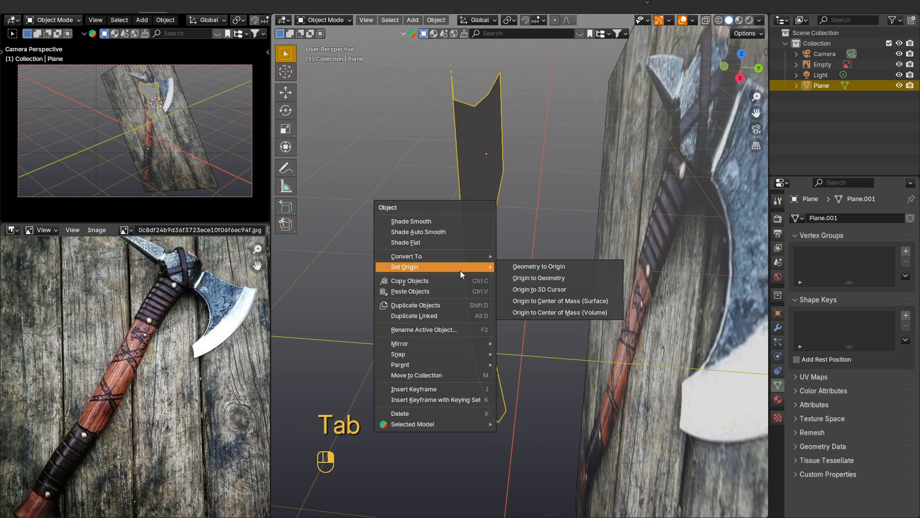
pyautogui.click(569, 290)
# Add a Mirror modifier to the blade on the Y axis only and apply the object's transform.
pyautogui.moveTo(505, 343); pyautogui.dragTo(568, 346, button='middle')
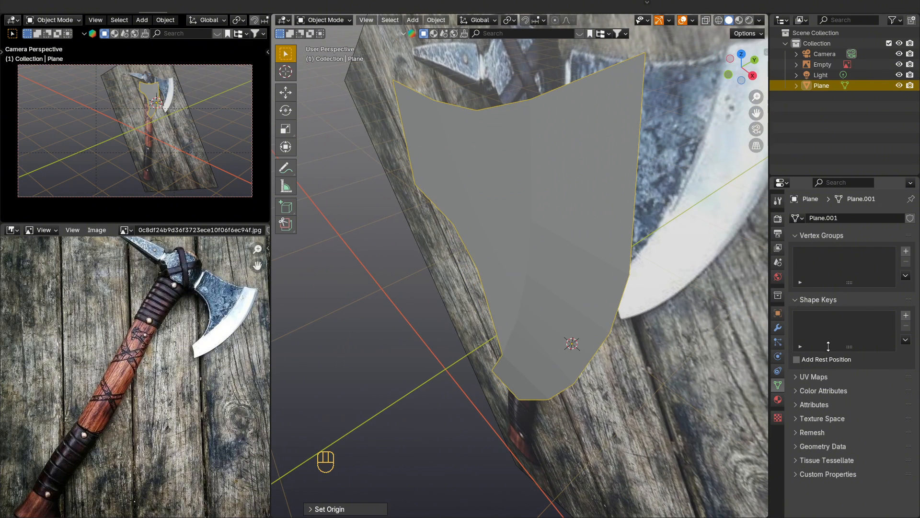
pyautogui.click(777, 327)
pyautogui.click(847, 222)
pyautogui.moveTo(847, 222)
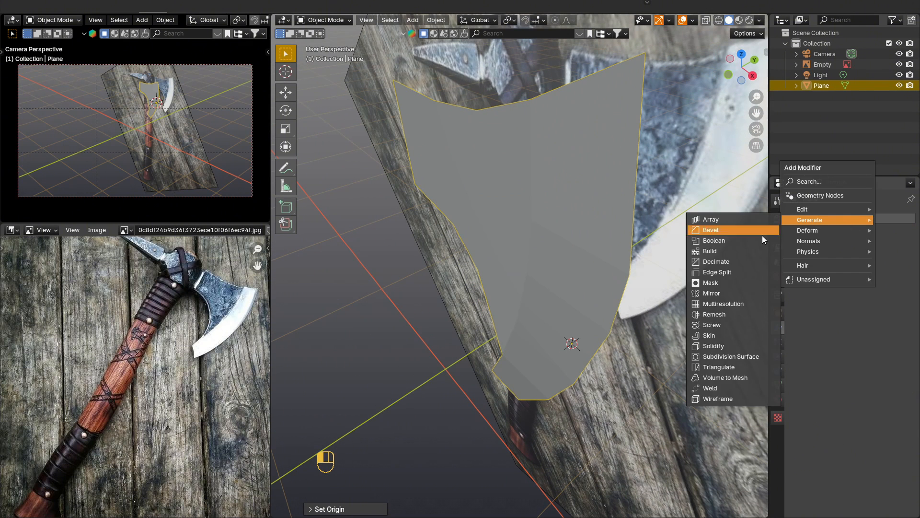
pyautogui.click(726, 293)
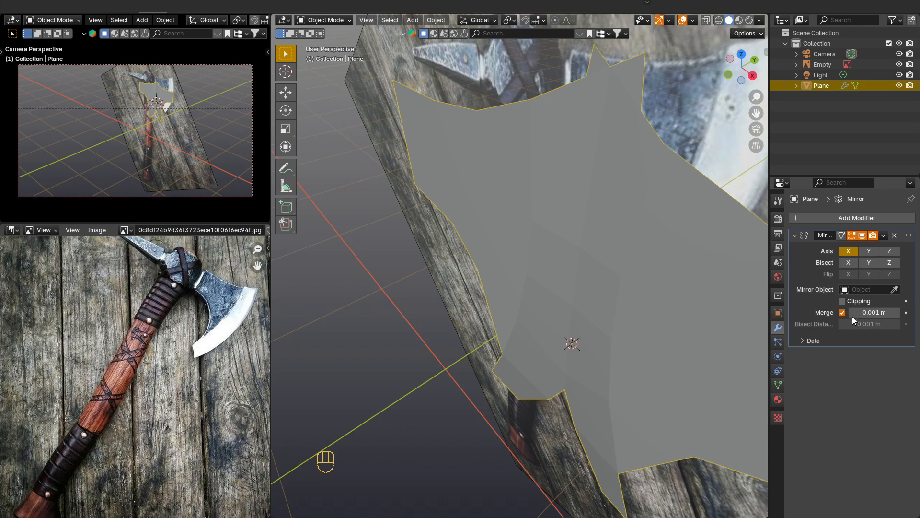
pyautogui.click(848, 251)
pyautogui.click(869, 251)
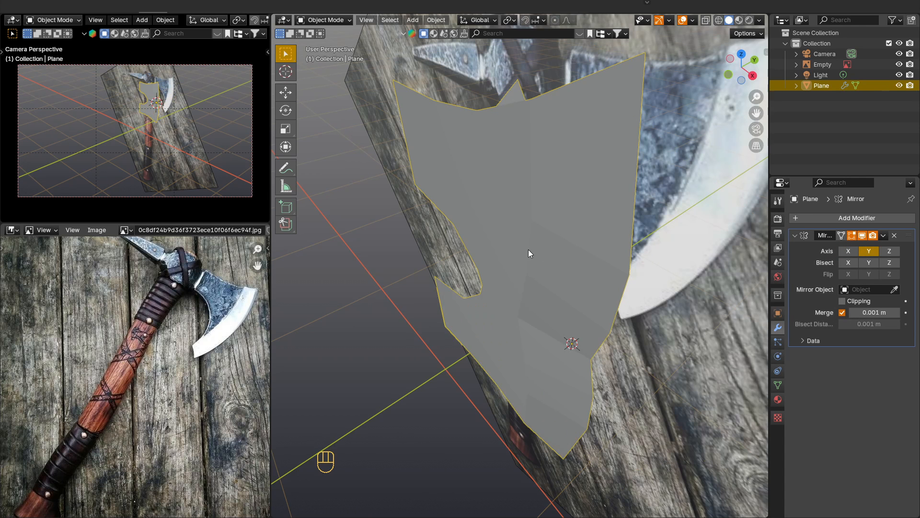
pyautogui.hotkey('ctrl', 'a')
pyautogui.click(511, 233)
# Select the four vertices along the blade's upper outline, leaving out the cutting-edge corner.
pyautogui.moveTo(501, 233); pyautogui.dragTo(420, 244, button='middle')
pyautogui.press('Tab')
pyautogui.press('1')
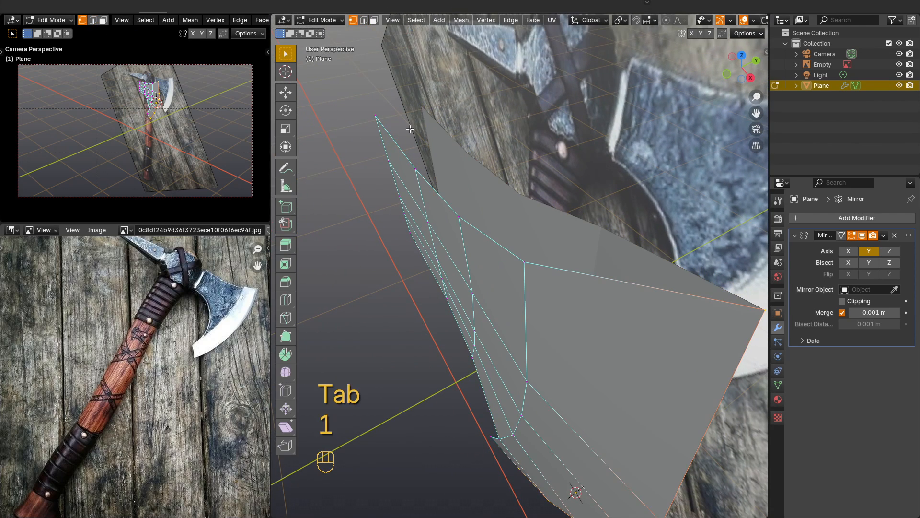
pyautogui.moveTo(347, 136); pyautogui.dragTo(347, 136)
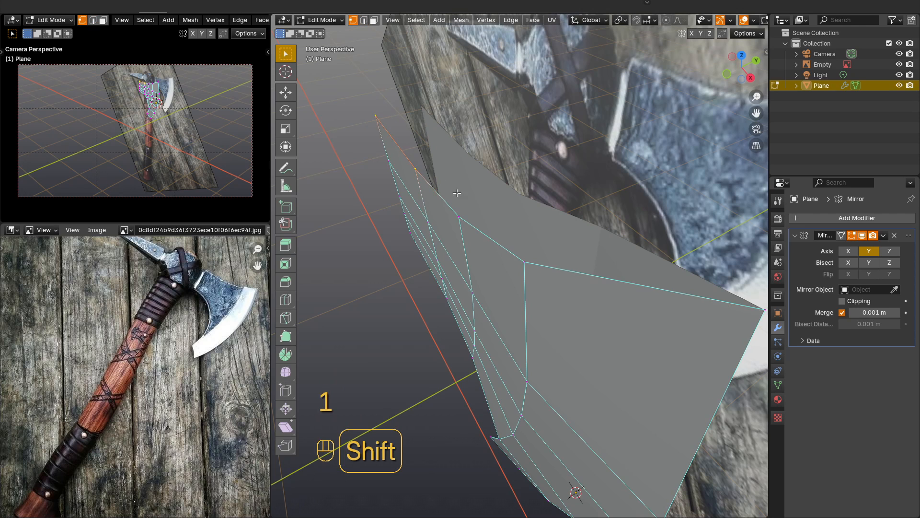
pyautogui.moveTo(557, 289); pyautogui.dragTo(531, 298, button='middle')
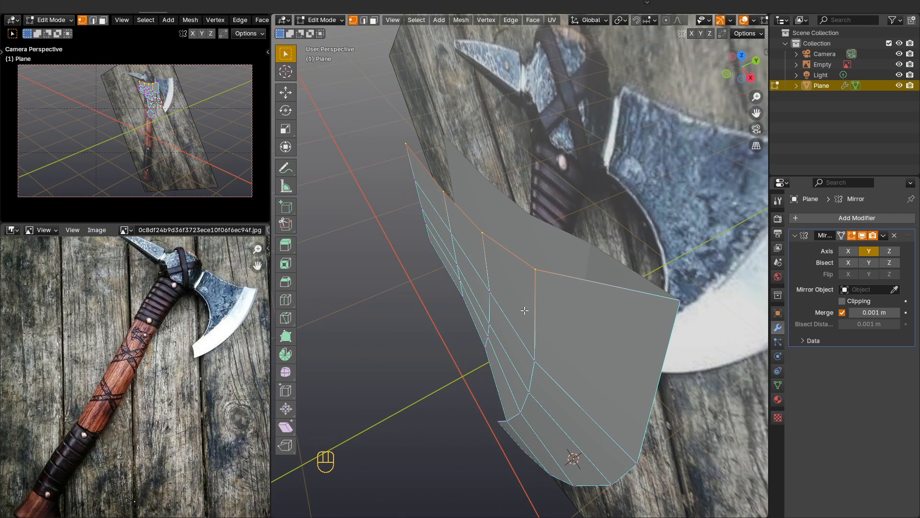
pyautogui.press('e')
pyautogui.press('y')
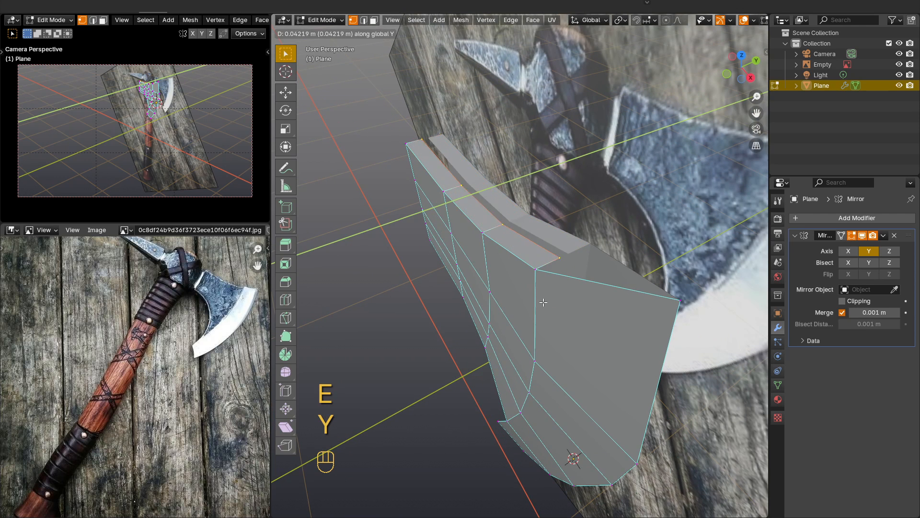
pyautogui.press('Escape')
# Enable Clipping on the Mirror modifier and extrude the upper outline along Y until it meets the mirror plane.
pyautogui.press('e')
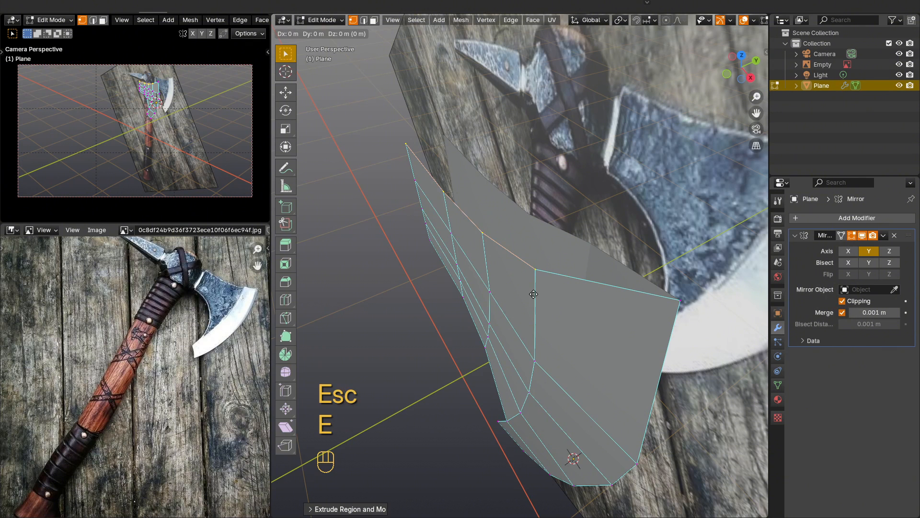
pyautogui.press('y')
pyautogui.click(581, 282)
# Fill the triangular gap between the extruded upper strip and the cutting-edge corner with a face.
pyautogui.press('2')
pyautogui.click(547, 261)
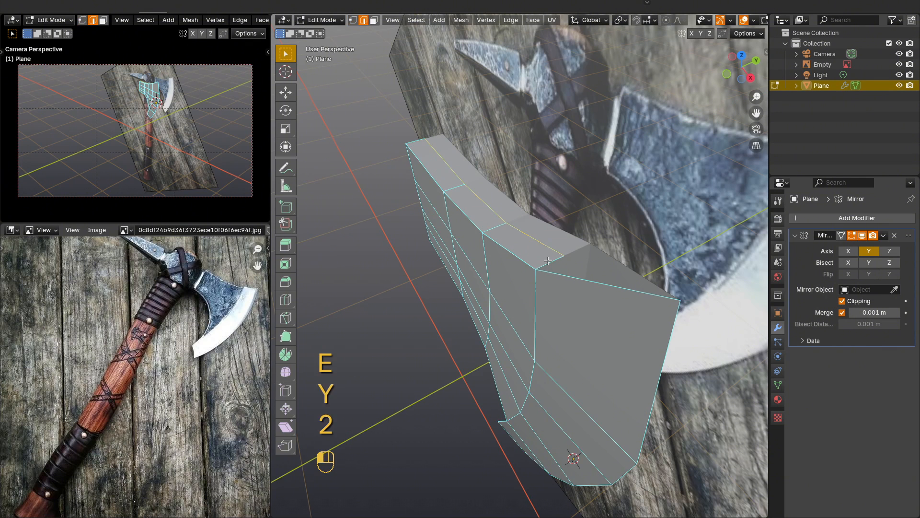
pyautogui.keyDown('shift'); pyautogui.click(574, 275); pyautogui.keyUp('shift')
pyautogui.press('f')
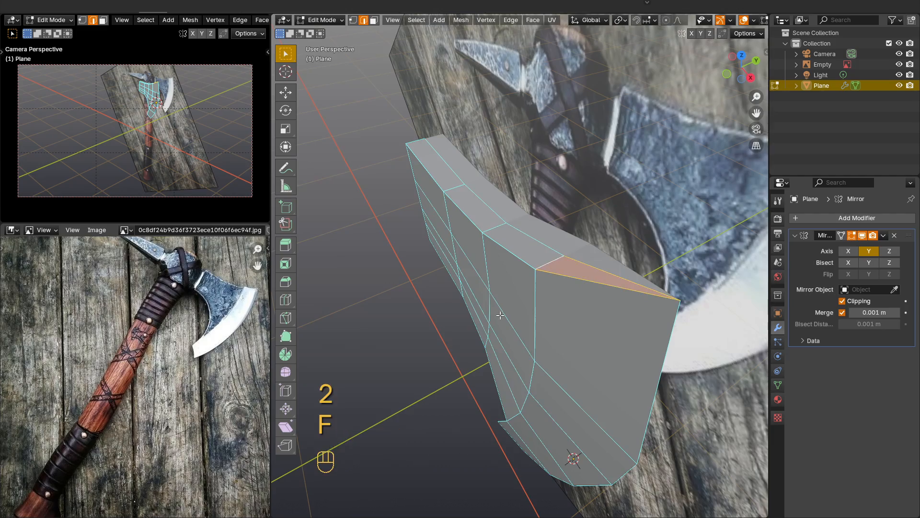
pyautogui.moveTo(594, 294); pyautogui.dragTo(600, 136, button='middle')
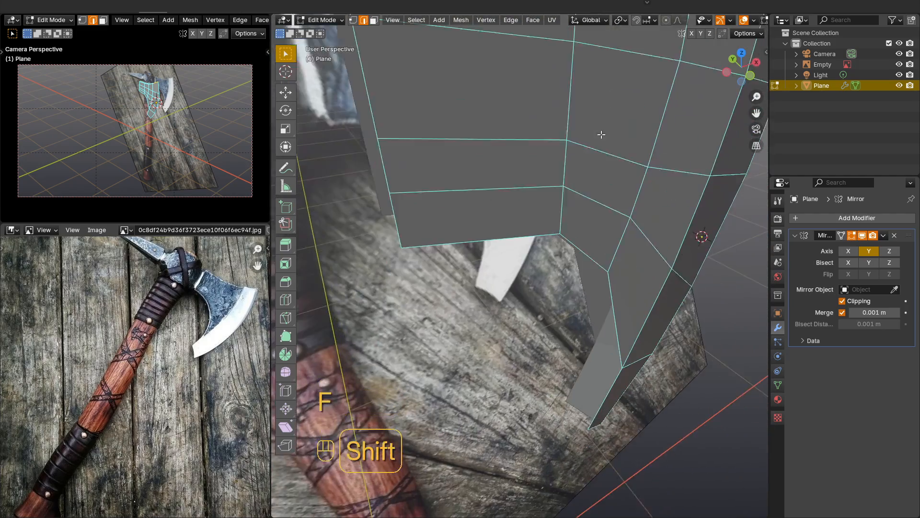
pyautogui.scroll(2, 629, 383)
pyautogui.scroll(-3, 600, 305)
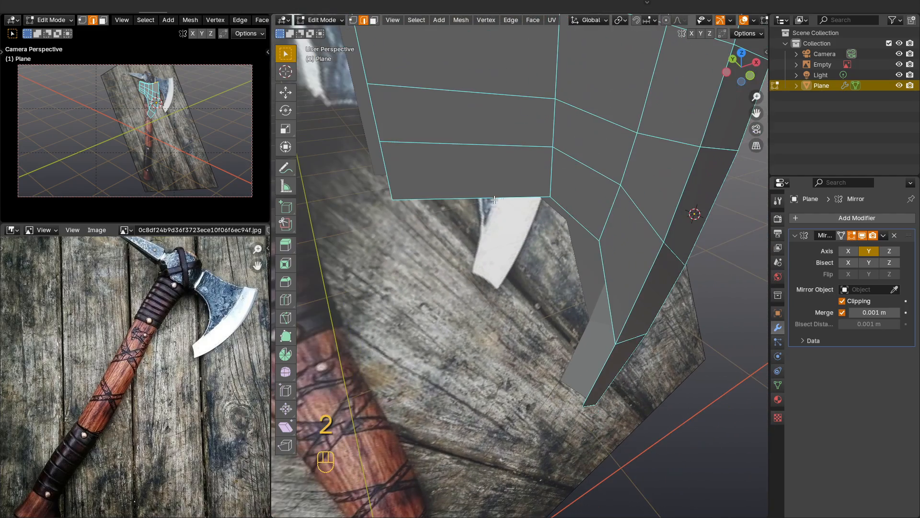
# Extrude the blade's lower outline along Y to the mirror plane and fill the gap at the lower cutting-edge corner with a face.
pyautogui.keyDown('shift'); pyautogui.click(609, 367); pyautogui.keyUp('shift')
pyautogui.moveTo(616, 369); pyautogui.dragTo(551, 225, button='middle')
pyautogui.press('e')
pyautogui.press('y')
pyautogui.click(609, 365)
pyautogui.press('2')
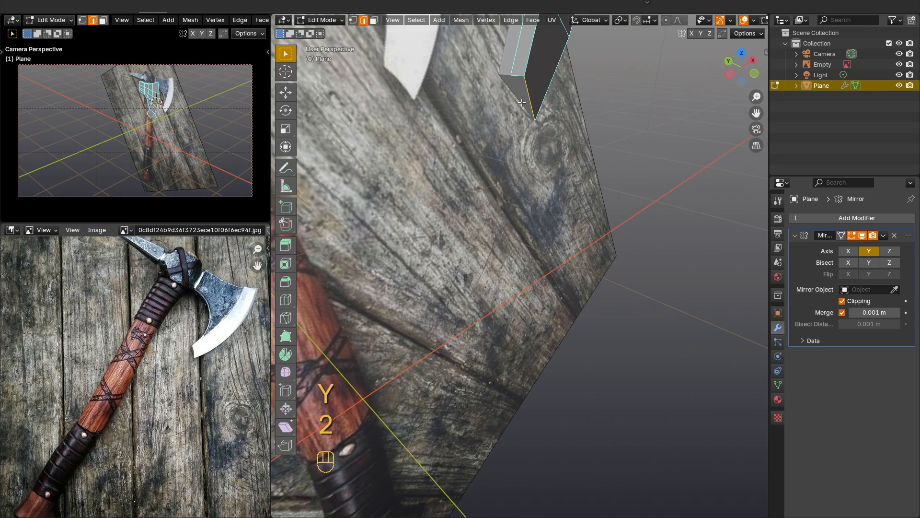
pyautogui.keyDown('shift'); pyautogui.click(529, 111); pyautogui.keyUp('shift')
pyautogui.press('f')
# Extrude the open loop at the blade's back inward at about 0.94 scale and move its side edges inward along Y.
pyautogui.keyDown('shift'); pyautogui.moveTo(526, 134); pyautogui.dragTo(563, 224, button='middle'); pyautogui.keyUp('shift')
pyautogui.keyDown('alt'); pyautogui.click(545, 200); pyautogui.keyUp('alt')
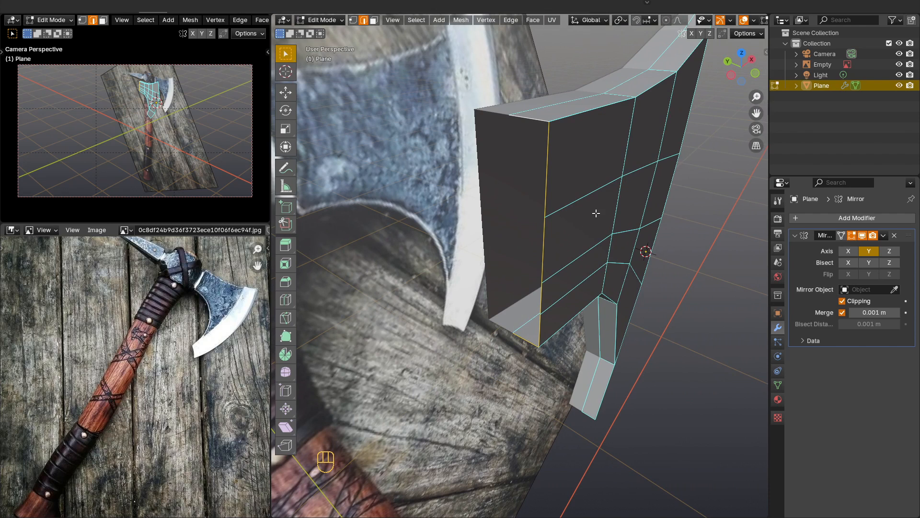
pyautogui.press('e')
pyautogui.press('s')
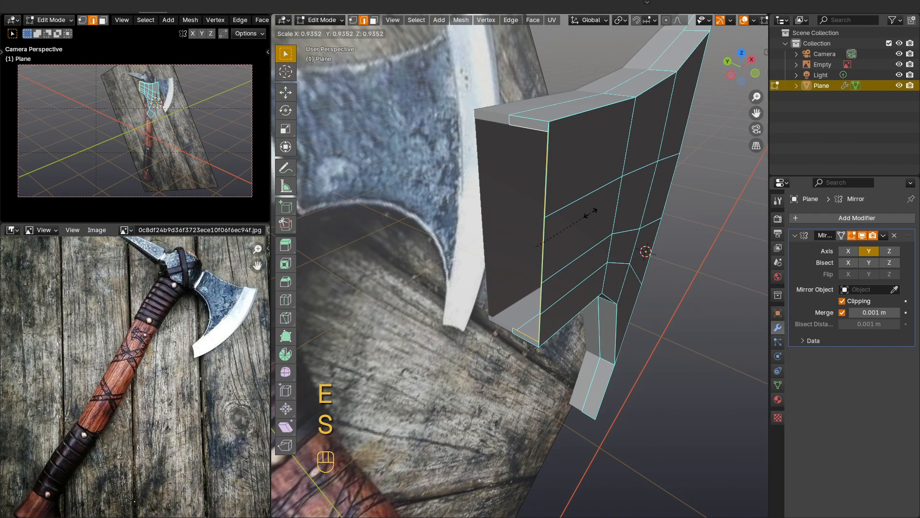
pyautogui.click(591, 213)
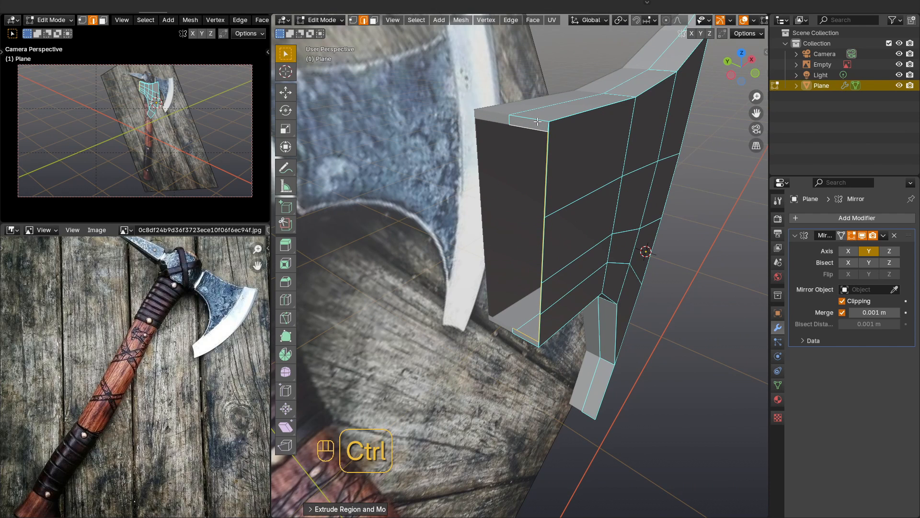
pyautogui.keyDown('ctrl'); pyautogui.moveTo(535, 115); pyautogui.dragTo(519, 141); pyautogui.keyUp('ctrl')
pyautogui.press('g')
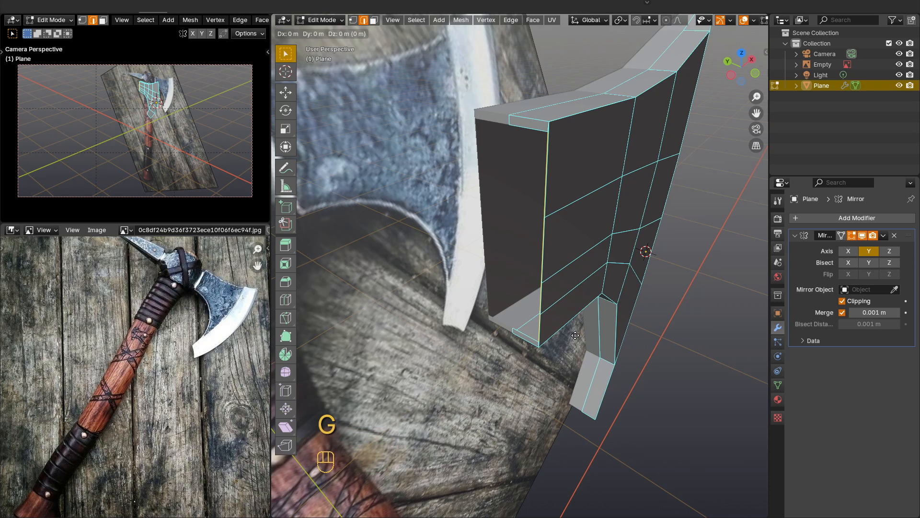
pyautogui.press('y')
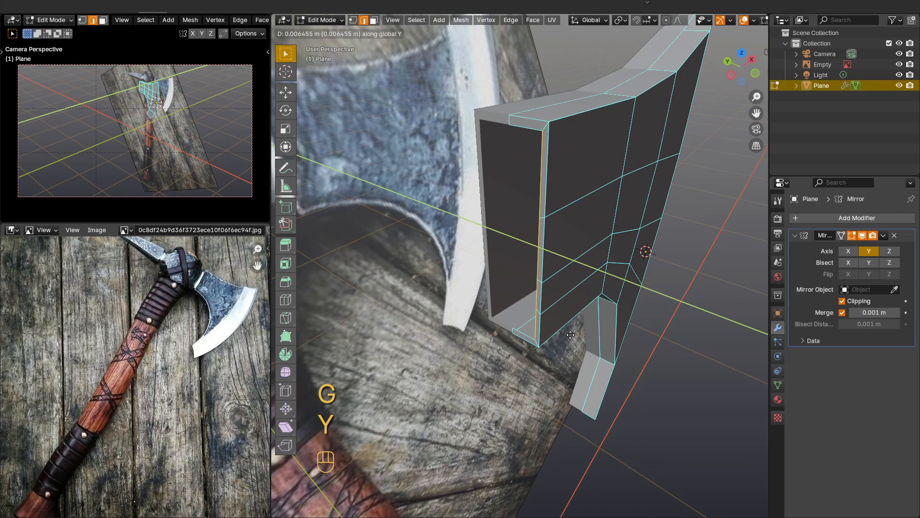
pyautogui.click(566, 335)
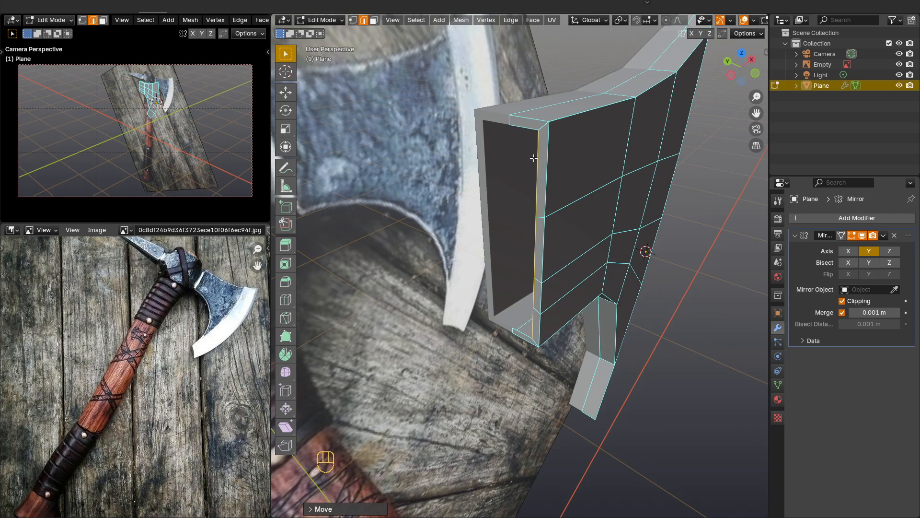
# Extrude the inset loop along negative X into a short neck and adjust its end along X to the reference photo.
pyautogui.keyDown('alt'); pyautogui.click(541, 192); pyautogui.keyUp('alt')
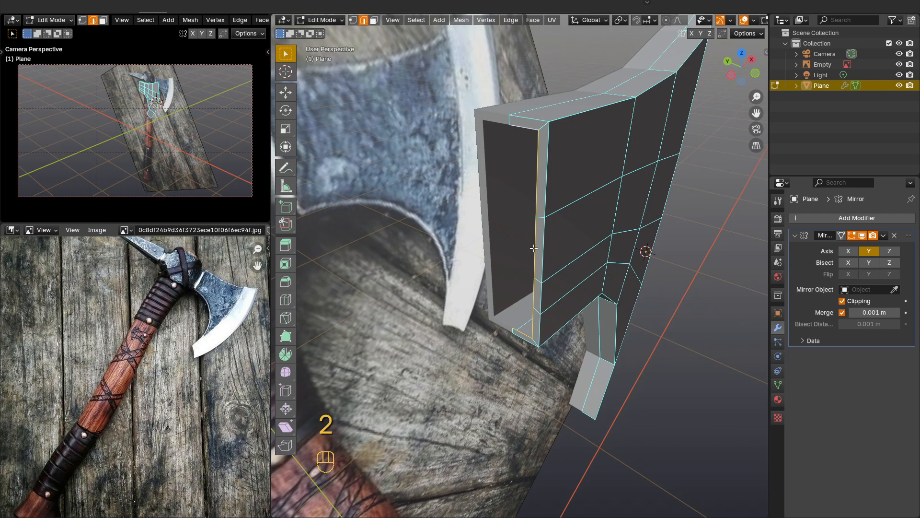
pyautogui.press('e')
pyautogui.press('x')
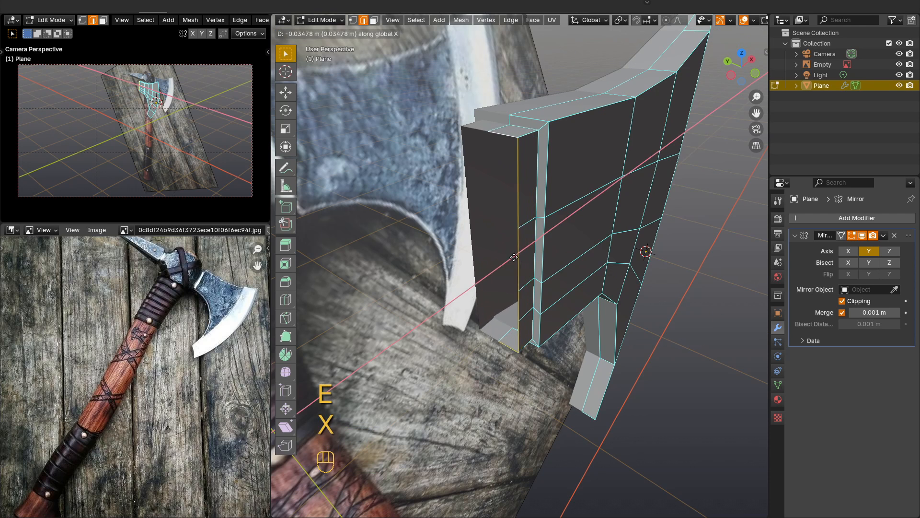
pyautogui.click(505, 254)
pyautogui.press('KP_1')
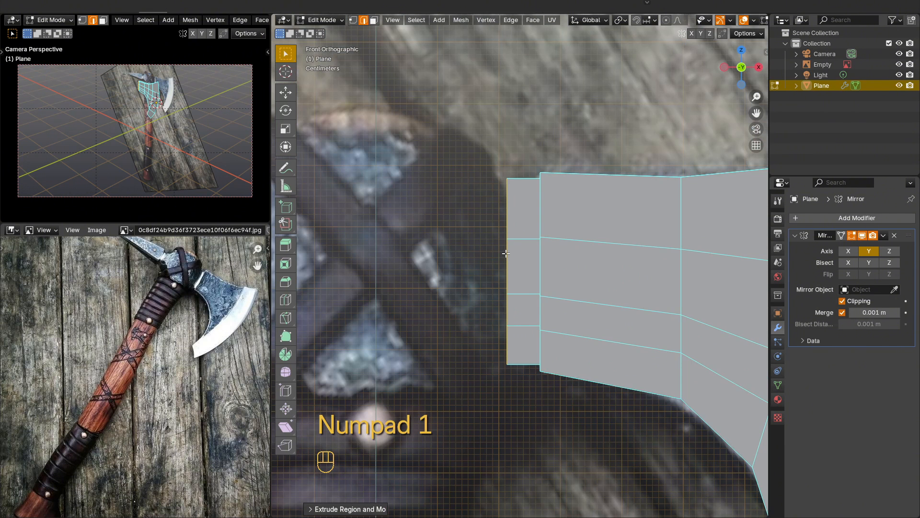
pyautogui.press('g')
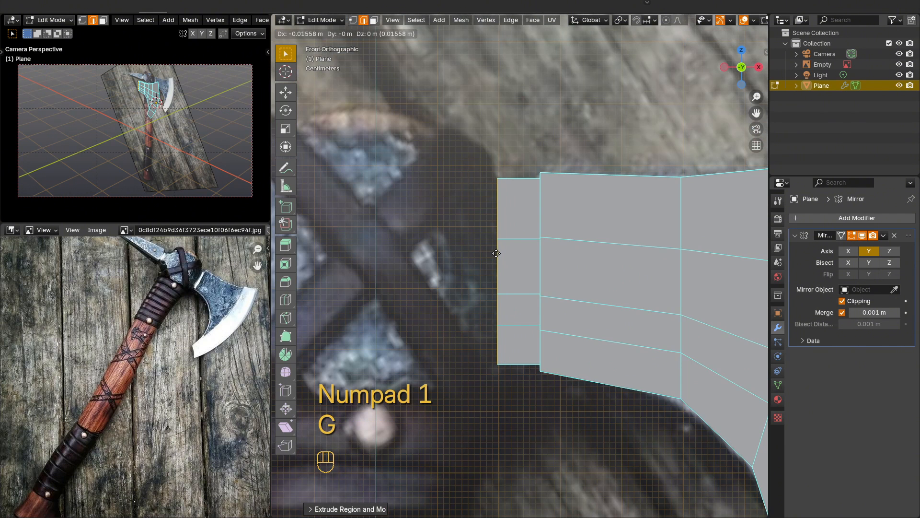
pyautogui.press('x')
pyautogui.click(494, 253)
# Extrude the neck's end loop outward at about 1.49 scale and move its side edges about 0.125 m outward along Y.
pyautogui.moveTo(495, 253); pyautogui.dragTo(439, 295, button='middle')
pyautogui.press('e')
pyautogui.press('s')
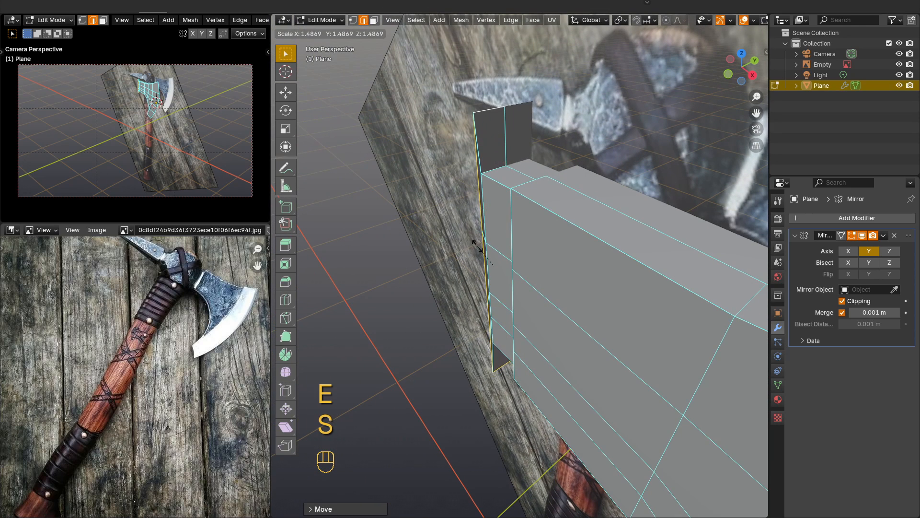
pyautogui.rightClick(482, 239)
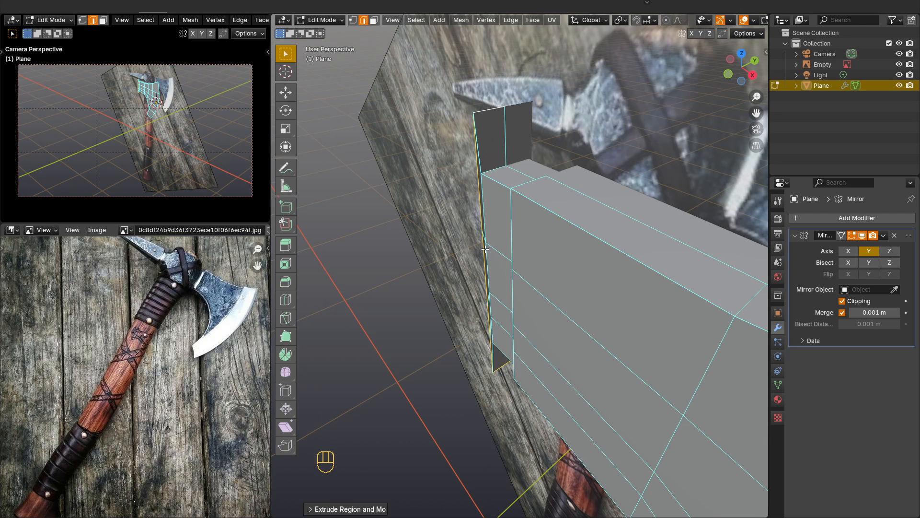
pyautogui.hotkey('ctrl', 'z')
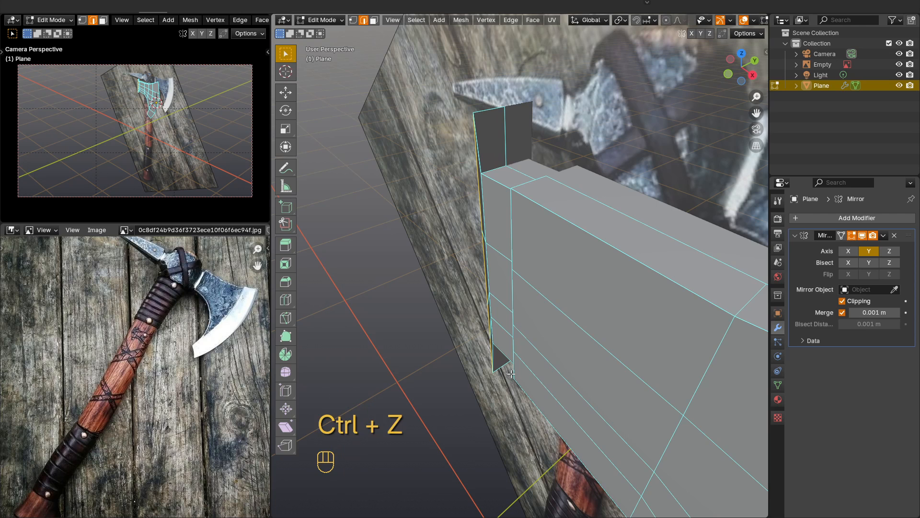
pyautogui.press('g')
pyautogui.press('y')
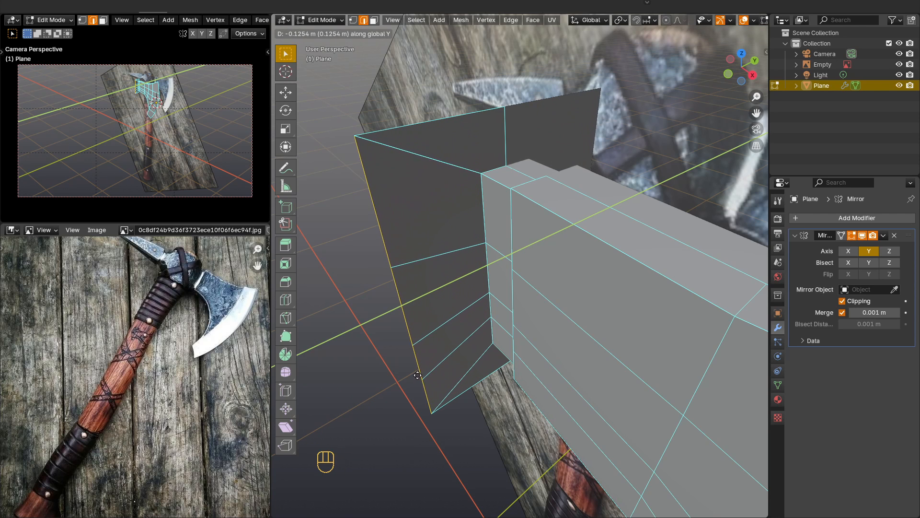
pyautogui.click(418, 375)
# Extrude the widened loop along negative X into a block spanning the handle, aligning its far end with the reference axe head.
pyautogui.moveTo(432, 366); pyautogui.dragTo(486, 344, button='middle')
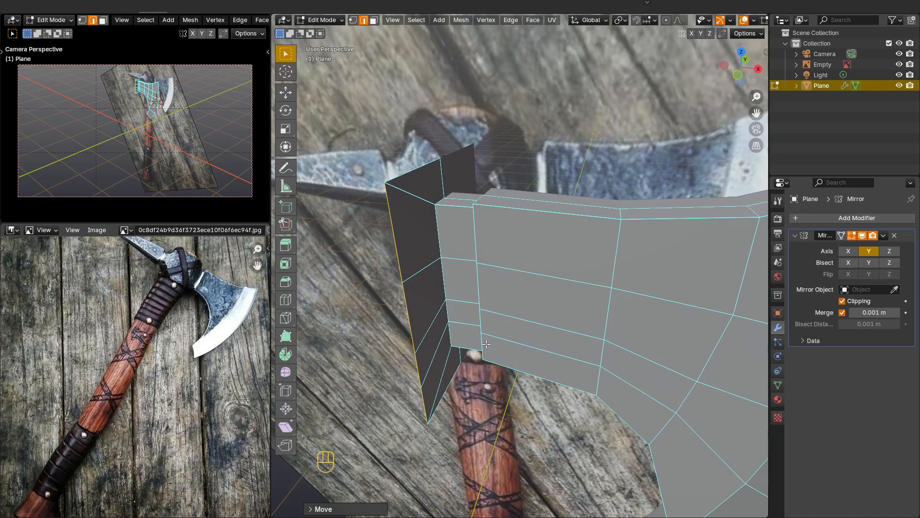
pyautogui.press('KP_1')
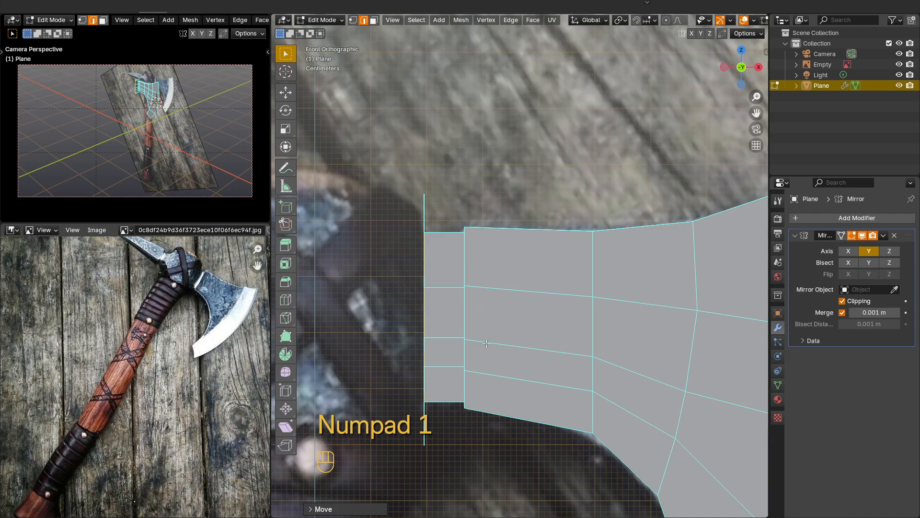
pyautogui.keyDown('shift'); pyautogui.moveTo(504, 331); pyautogui.dragTo(502, 306, button='middle'); pyautogui.keyUp('shift')
pyautogui.press('2')
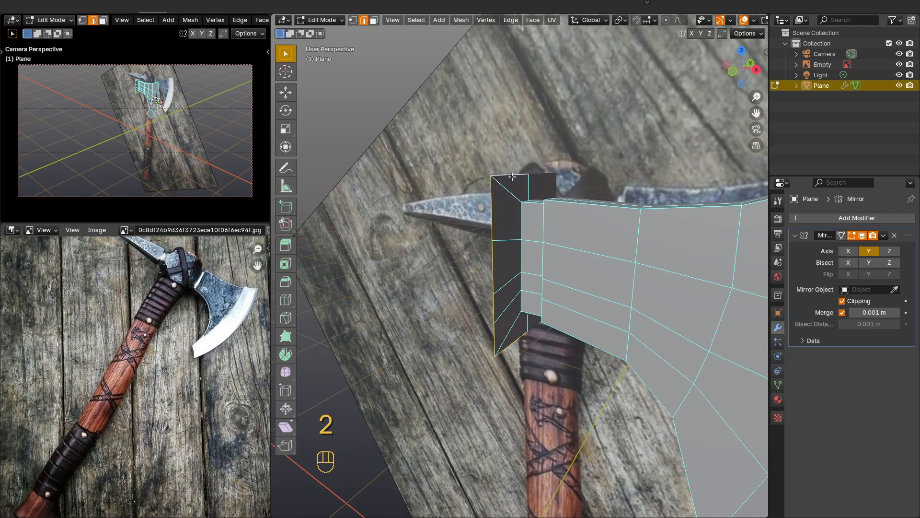
pyautogui.moveTo(519, 178); pyautogui.dragTo(513, 221, button='middle')
pyautogui.press('e')
pyautogui.press('x')
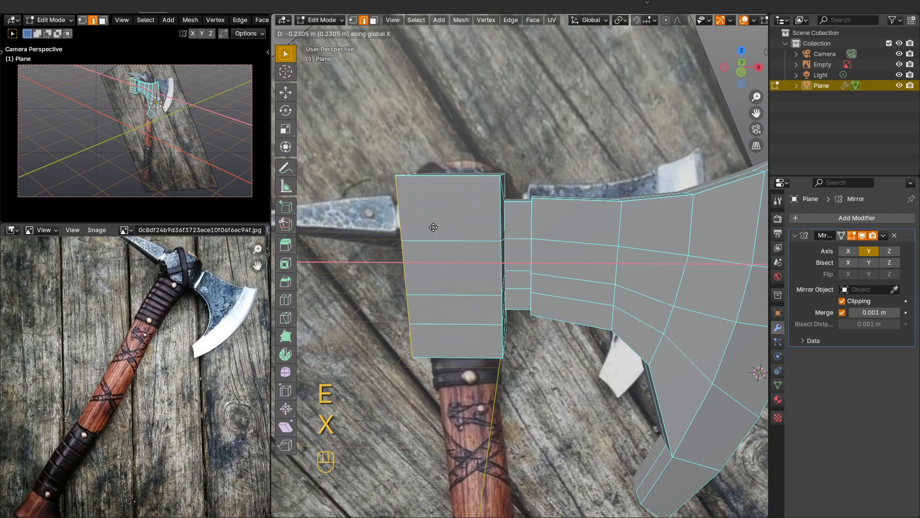
pyautogui.click(414, 230)
pyautogui.press('KP_1')
pyautogui.scroll(-3, 684, 354)
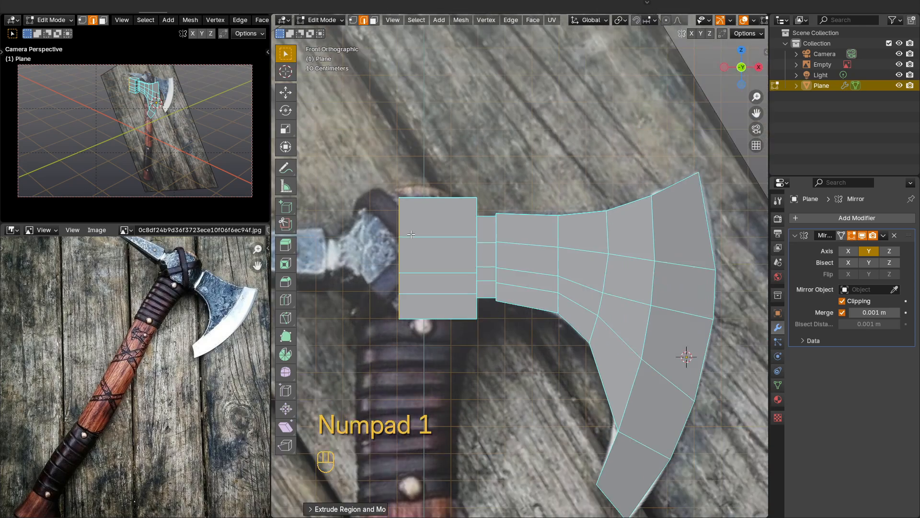
pyautogui.scroll(4, 491, 250)
pyautogui.press('g')
pyautogui.press('x')
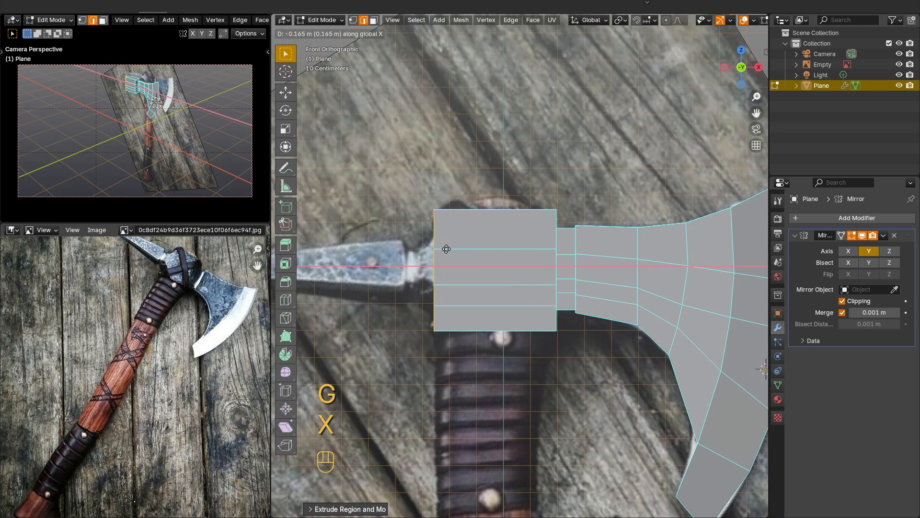
pyautogui.click(445, 249)
# Extrude the block's open end loop inward by scaling it down and move its side edges about 0.04 m inward along Y.
pyautogui.scroll(5, 446, 249)
pyautogui.moveTo(446, 248); pyautogui.dragTo(520, 271, button='middle')
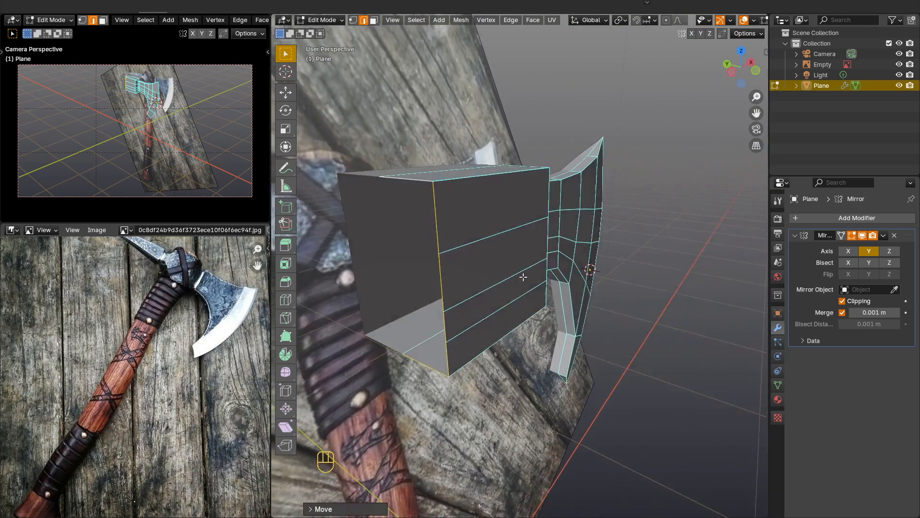
pyautogui.keyDown('shift'); pyautogui.moveTo(464, 273); pyautogui.dragTo(543, 276, button='middle'); pyautogui.keyUp('shift')
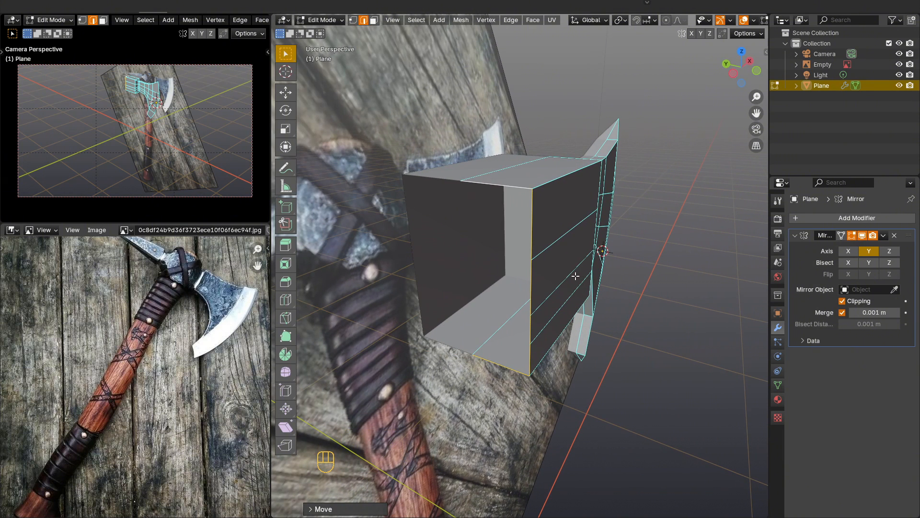
pyautogui.press('e')
pyautogui.press('s')
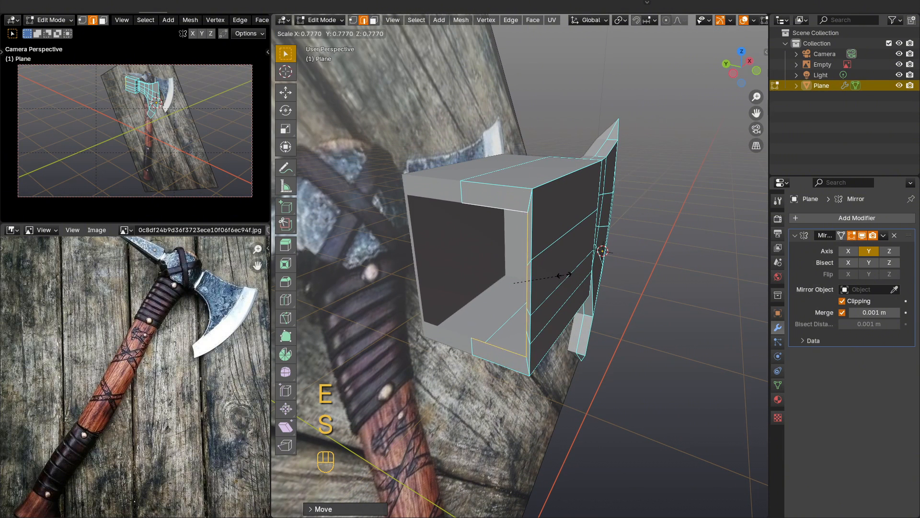
pyautogui.click(546, 274)
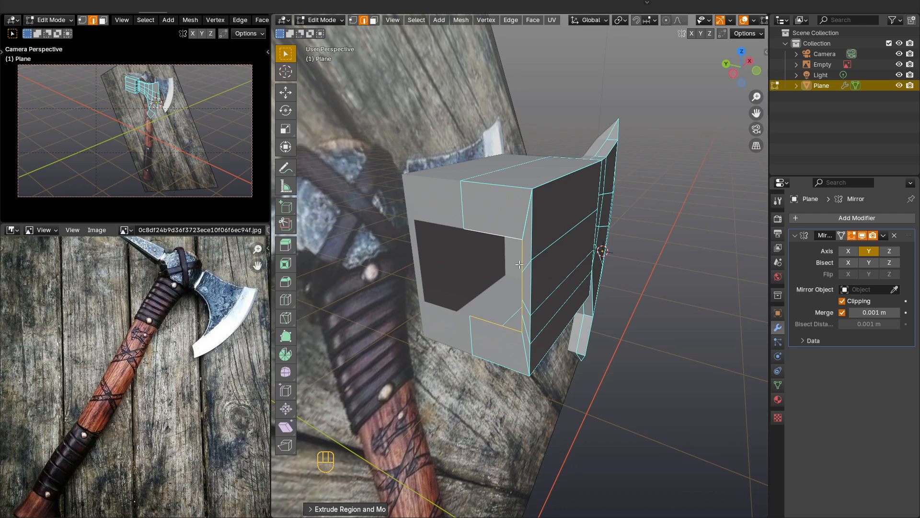
pyautogui.scroll(2, 514, 230)
pyautogui.keyDown('ctrl'); pyautogui.moveTo(502, 218); pyautogui.dragTo(472, 250); pyautogui.keyUp('ctrl')
pyautogui.keyDown('ctrl'); pyautogui.moveTo(487, 331); pyautogui.dragTo(469, 368); pyautogui.keyUp('ctrl')
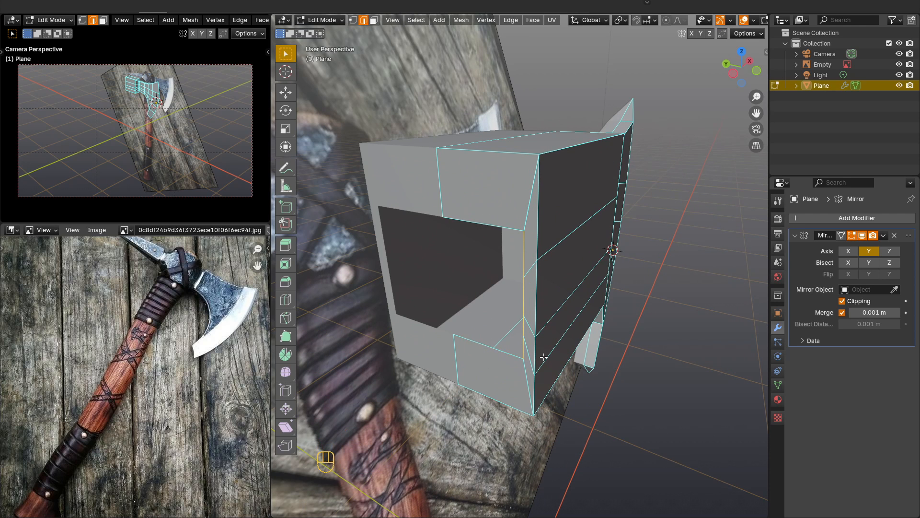
pyautogui.press('g')
pyautogui.press('y')
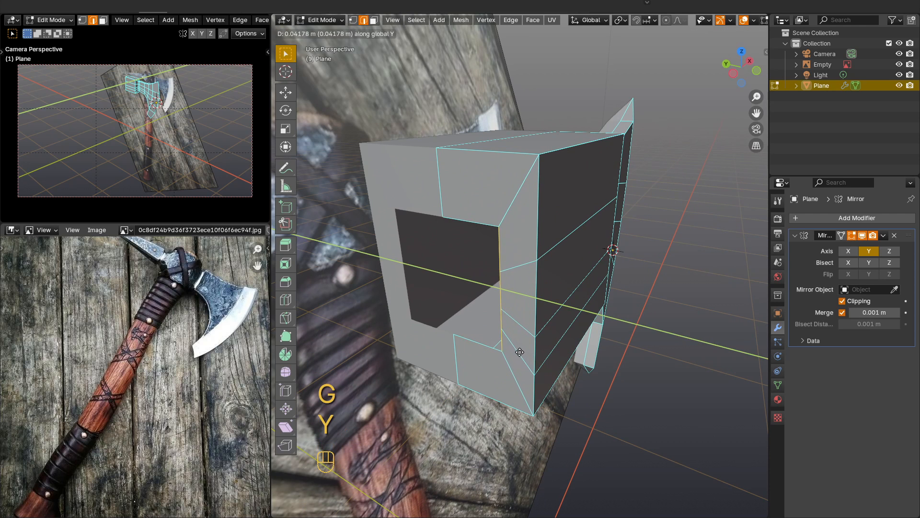
pyautogui.click(521, 353)
# Extrude the inset loop at the block's end along negative X into a short neck towards the rear spike.
pyautogui.press('2')
pyautogui.keyDown('alt'); pyautogui.click(486, 234); pyautogui.keyUp('alt')
pyautogui.moveTo(502, 278); pyautogui.dragTo(445, 287, button='middle')
pyautogui.press('e')
pyautogui.press('x')
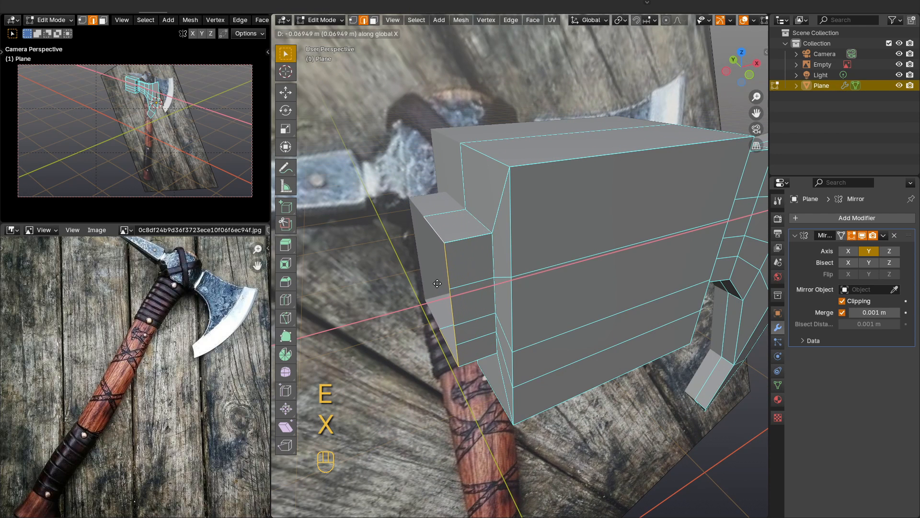
pyautogui.click(429, 284)
# Extrude the spike-side neck's end loop outward at about 1.5 scale and move its side edges outward along Y.
pyautogui.scroll(4, 440, 285)
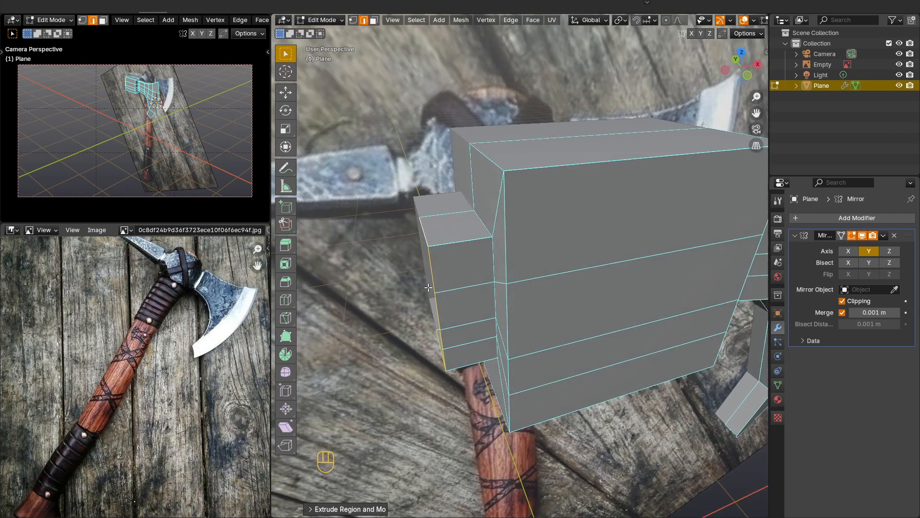
pyautogui.moveTo(440, 285); pyautogui.dragTo(443, 285, button='middle')
pyautogui.press('e')
pyautogui.press('s')
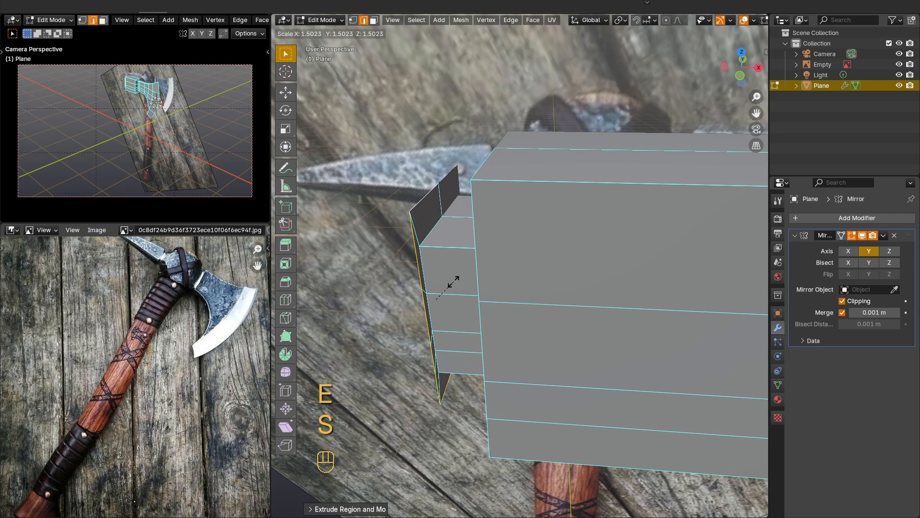
pyautogui.click(452, 283)
pyautogui.moveTo(451, 283); pyautogui.dragTo(452, 372, button='middle')
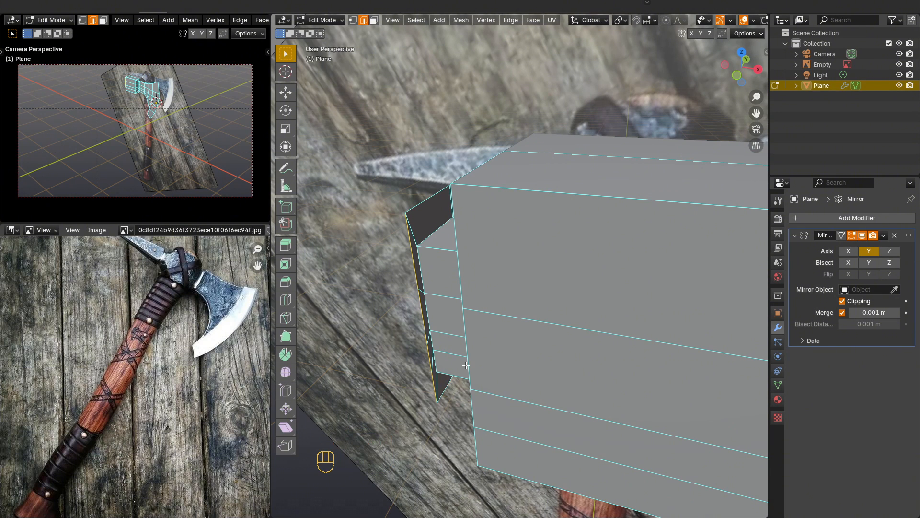
pyautogui.press('g')
pyautogui.press('y')
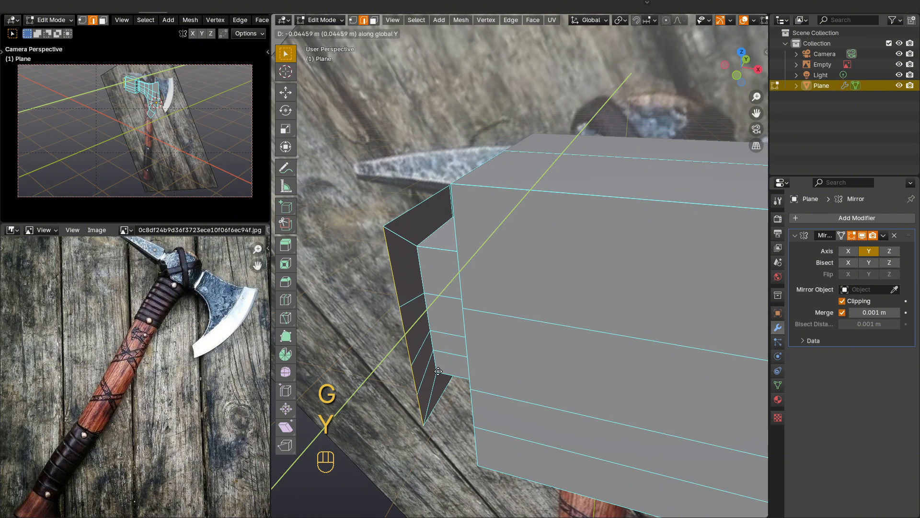
pyautogui.click(430, 372)
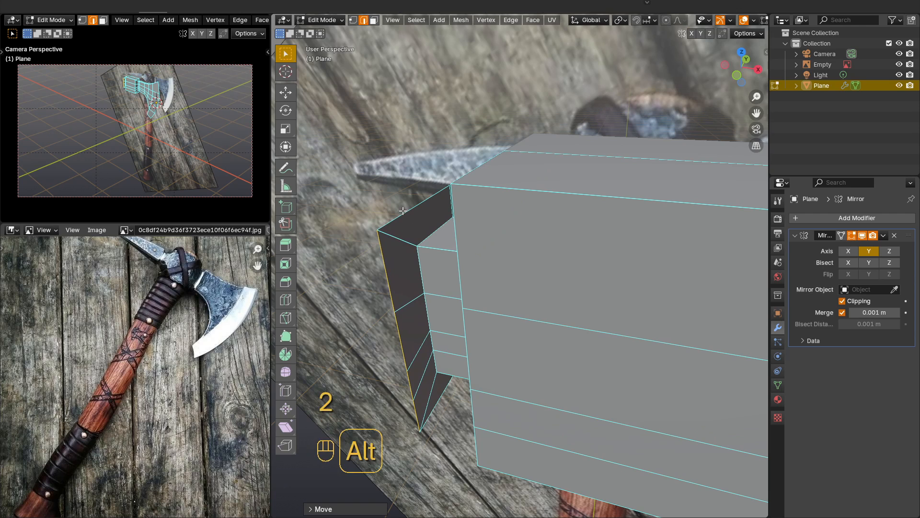
pyautogui.keyDown('shift'); pyautogui.moveTo(430, 372); pyautogui.dragTo(579, 320, button='middle'); pyautogui.keyUp('shift')
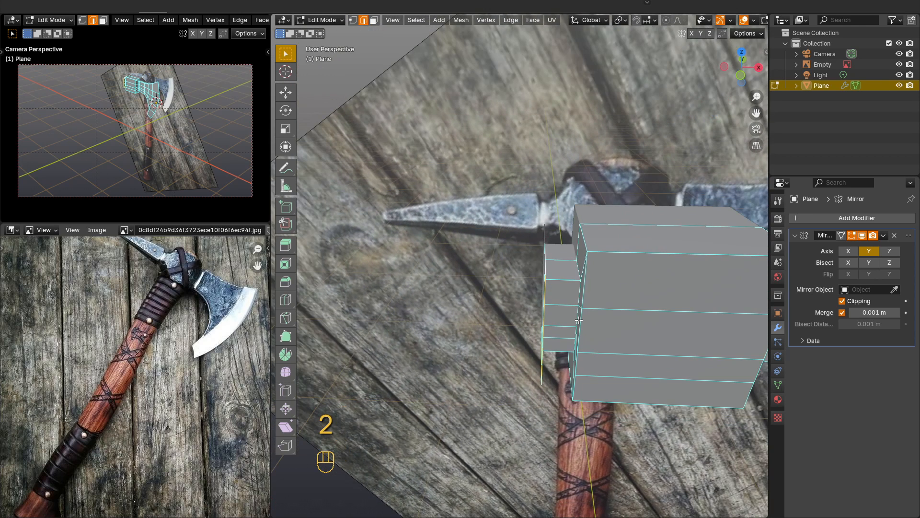
pyautogui.press('KP_1')
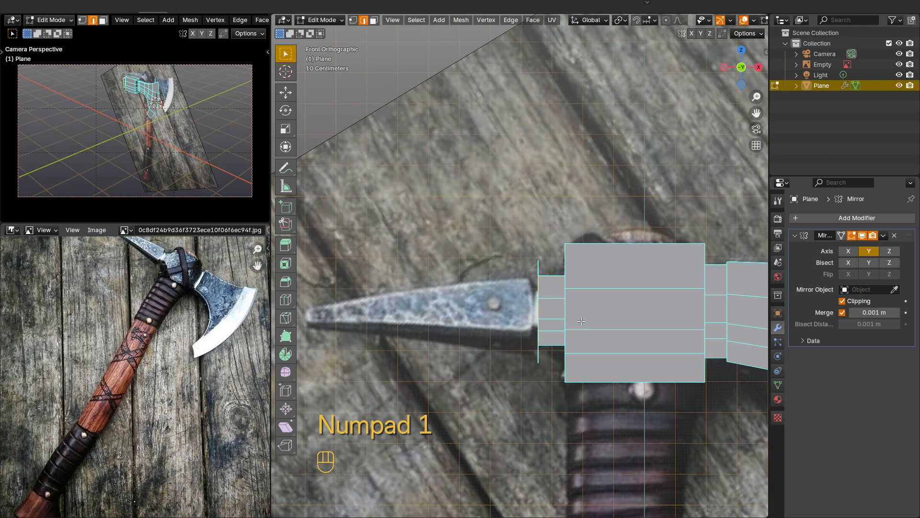
# Extrude the neck's widened end loop along negative X to the tip of the reference spike.
pyautogui.press('e')
pyautogui.press('x')
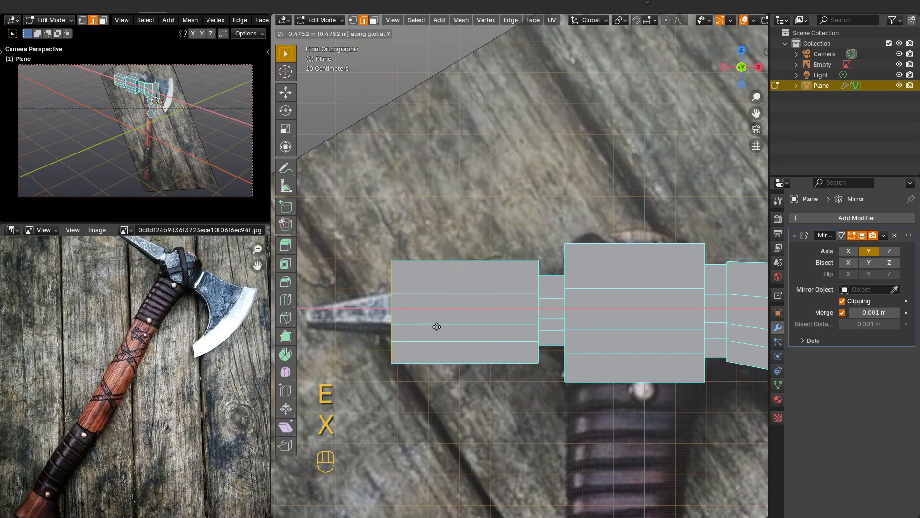
pyautogui.click(355, 328)
pyautogui.keyDown('shift'); pyautogui.moveTo(355, 327); pyautogui.dragTo(552, 326, button='middle'); pyautogui.keyUp('shift')
# Taper the rear spike by scaling its end loop down to a small section and narrowing it along Y.
pyautogui.press('s')
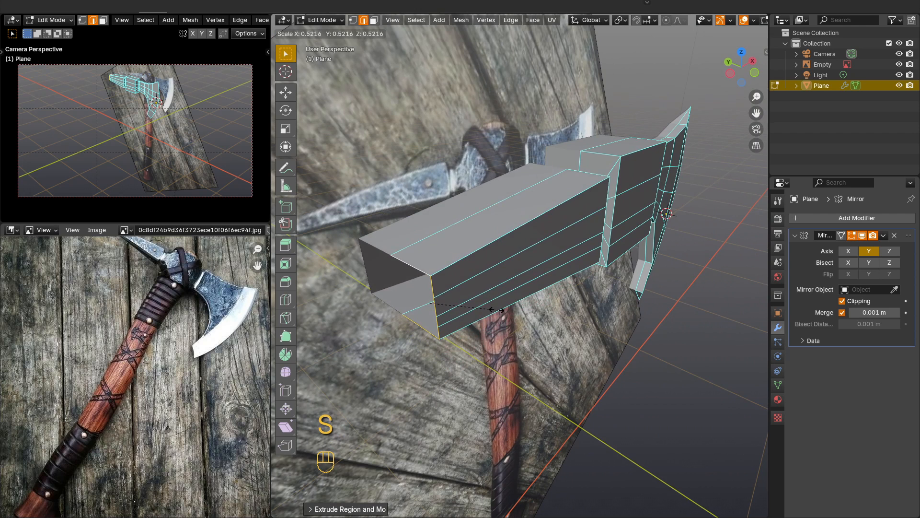
pyautogui.click(499, 317)
pyautogui.press('s')
pyautogui.press('y')
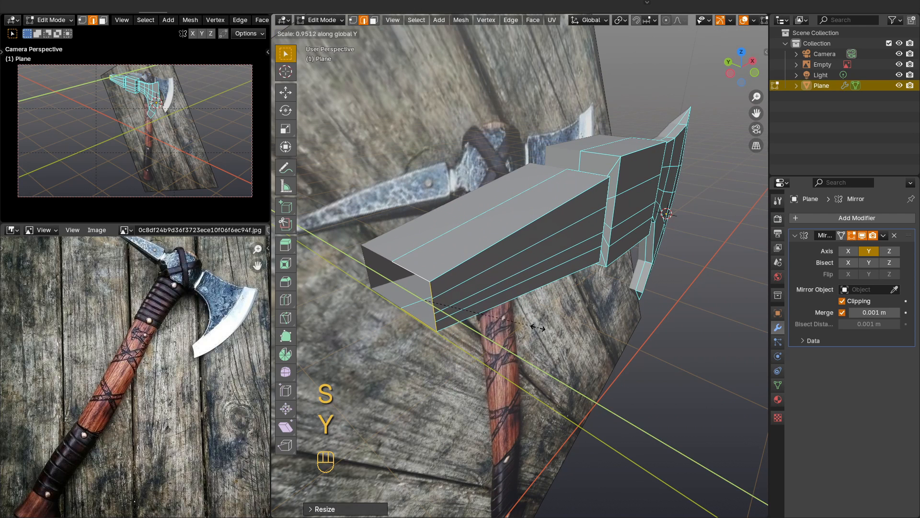
pyautogui.press('s')
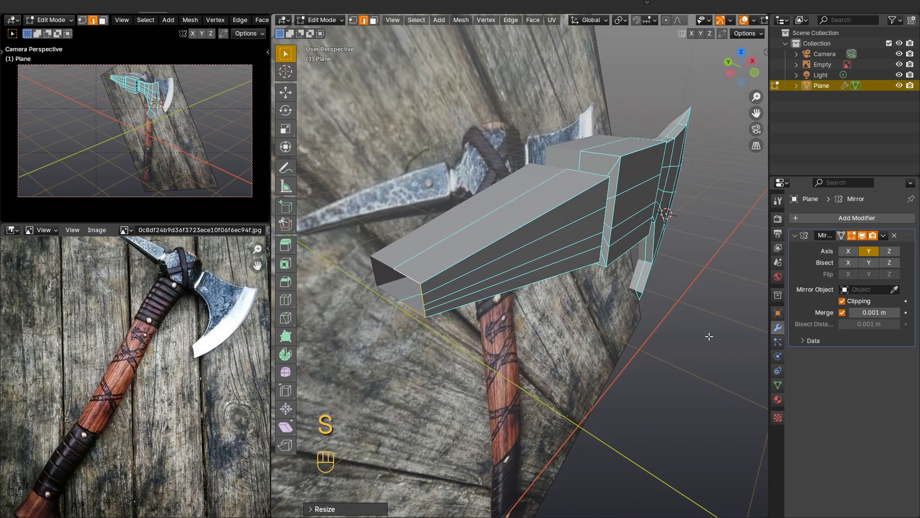
pyautogui.press('s')
pyautogui.press('s')
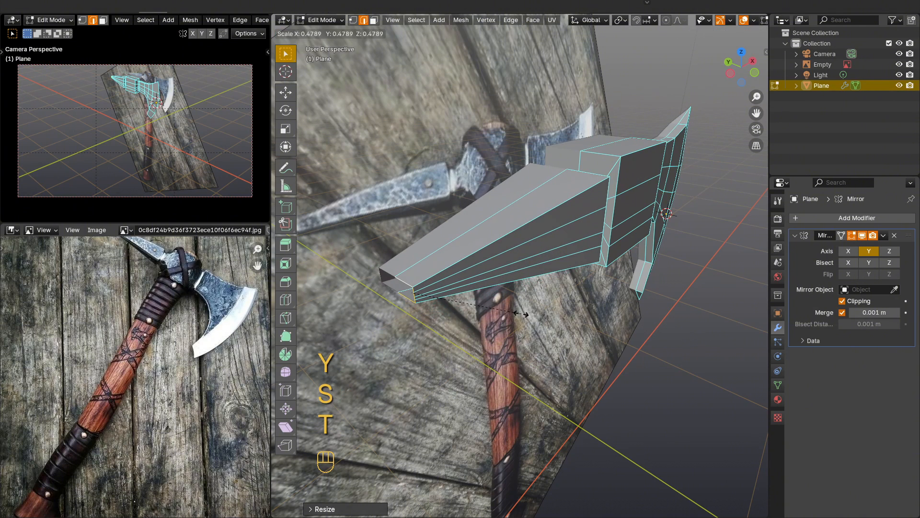
pyautogui.press('s')
pyautogui.press('y')
pyautogui.click(417, 291)
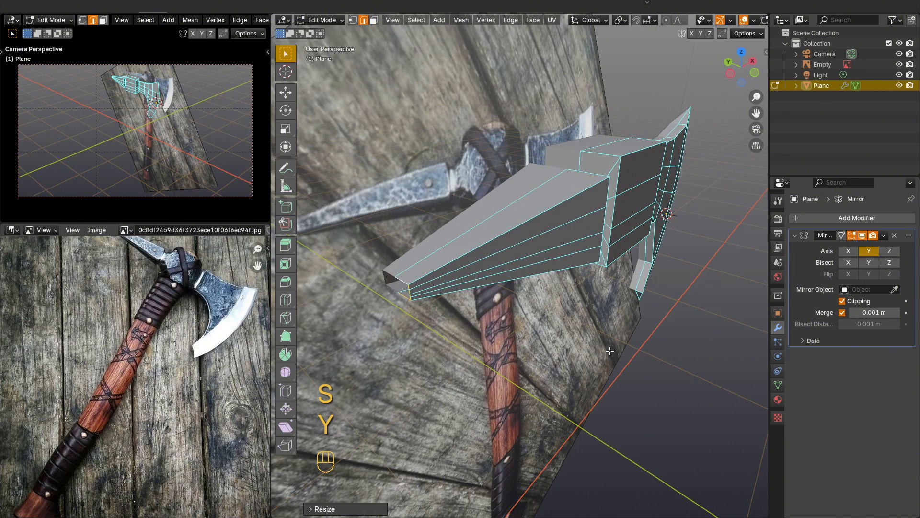
# Turn on see-through display and move the side vertices of the spike's tip along Y.
pyautogui.scroll(4, 412, 292)
pyautogui.keyDown('shift'); pyautogui.moveTo(378, 288); pyautogui.dragTo(513, 296, button='middle'); pyautogui.keyUp('shift')
pyautogui.press('1')
pyautogui.press('g')
pyautogui.press('y')
pyautogui.press('Escape')
pyautogui.hotkey('alt', 'z')
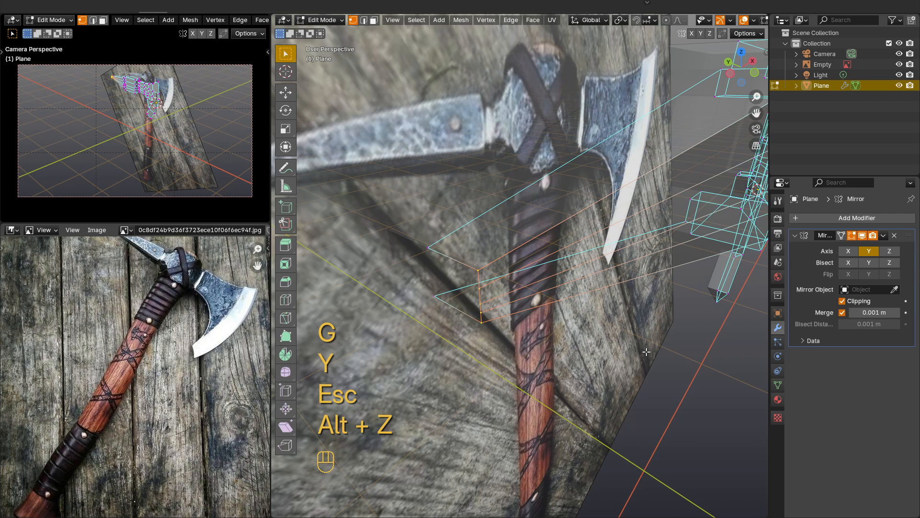
pyautogui.press('g')
pyautogui.press('y')
pyautogui.click(608, 346)
# Scale the spike tip's end vertices down further and shift its side vertices along Y.
pyautogui.moveTo(462, 235); pyautogui.dragTo(384, 339)
pyautogui.press('s')
pyautogui.click(513, 315)
pyautogui.scroll(1, 476, 285)
pyautogui.moveTo(423, 248); pyautogui.dragTo(454, 307)
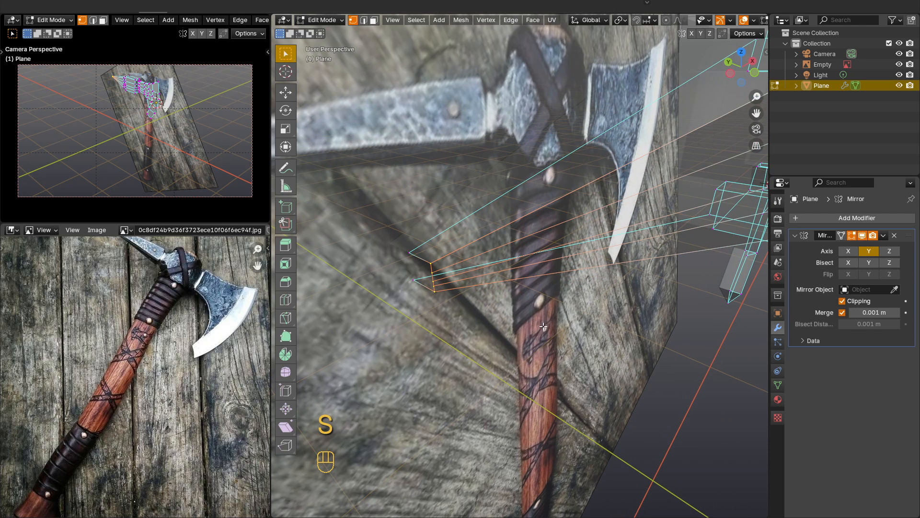
pyautogui.press('g')
pyautogui.press('y')
pyautogui.click(527, 322)
pyautogui.scroll(2, 426, 258)
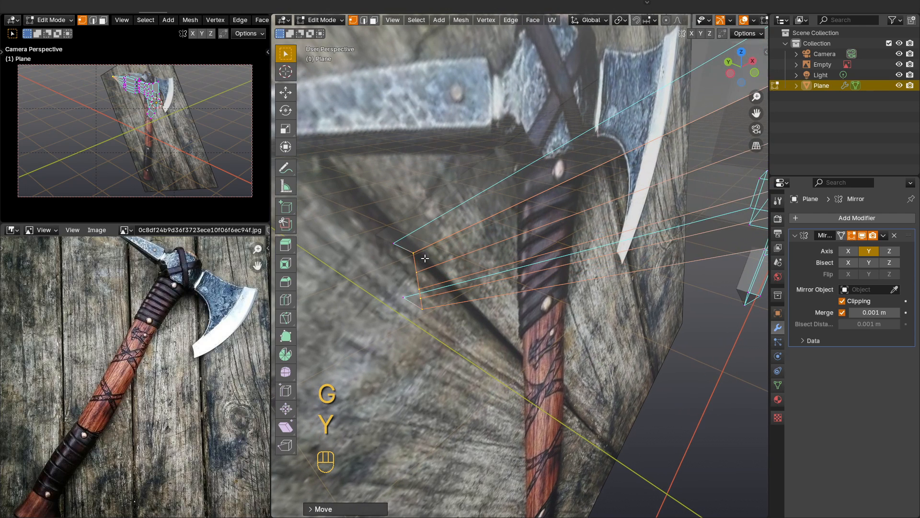
# Close the open end loop at the spike's tip with a face and return to solid display.
pyautogui.scroll(-2, 425, 258)
pyautogui.scroll(-2, 422, 268)
pyautogui.press('2')
pyautogui.keyDown('alt'); pyautogui.click(405, 295); pyautogui.keyUp('alt')
pyautogui.press('f')
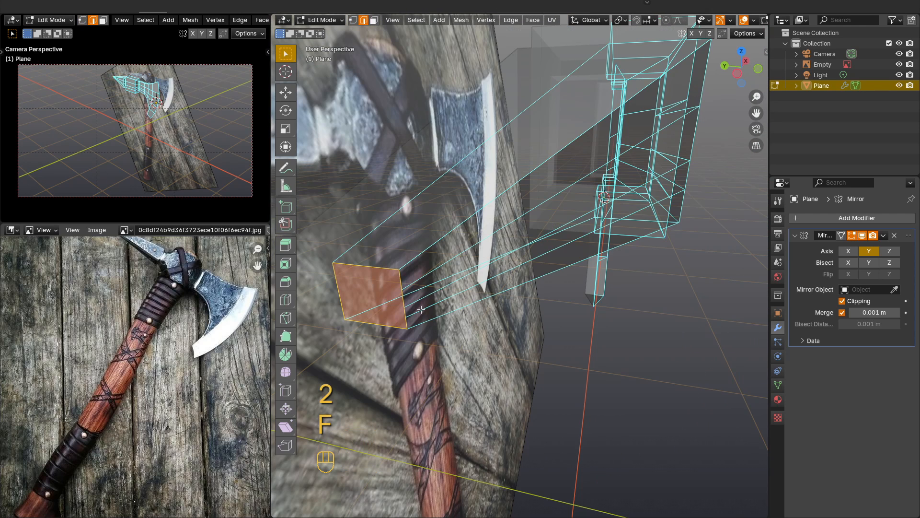
pyautogui.scroll(-3, 421, 310)
pyautogui.hotkey('alt', 'z')
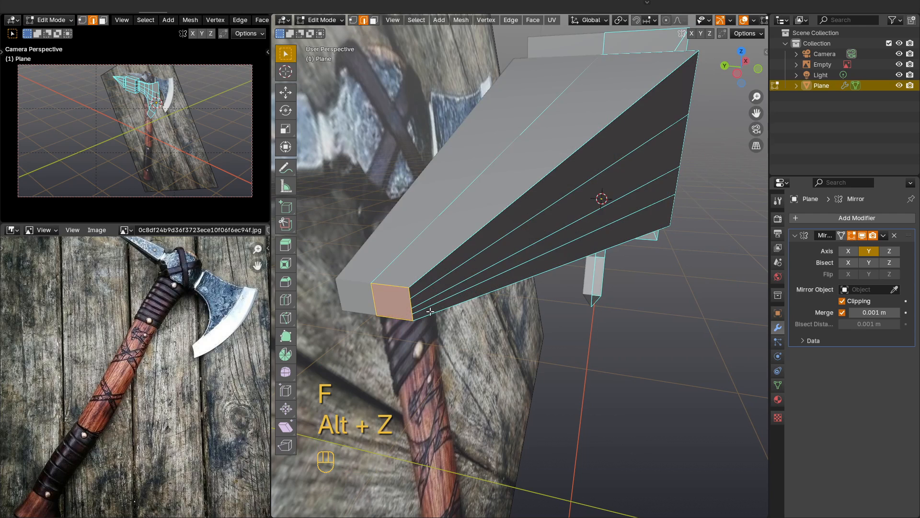
# Add a level 2 Subdivision modifier to the axe head in Object Mode and check the spike-side neck.
pyautogui.press('Tab')
pyautogui.moveTo(511, 352); pyautogui.dragTo(527, 320, button='middle')
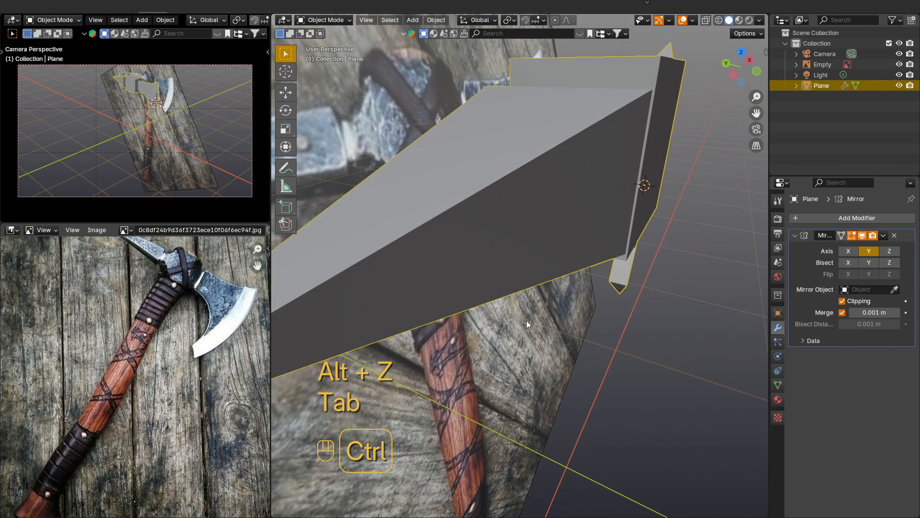
pyautogui.hotkey('ctrl', '2')
pyautogui.moveTo(491, 289); pyautogui.dragTo(429, 298, button='middle')
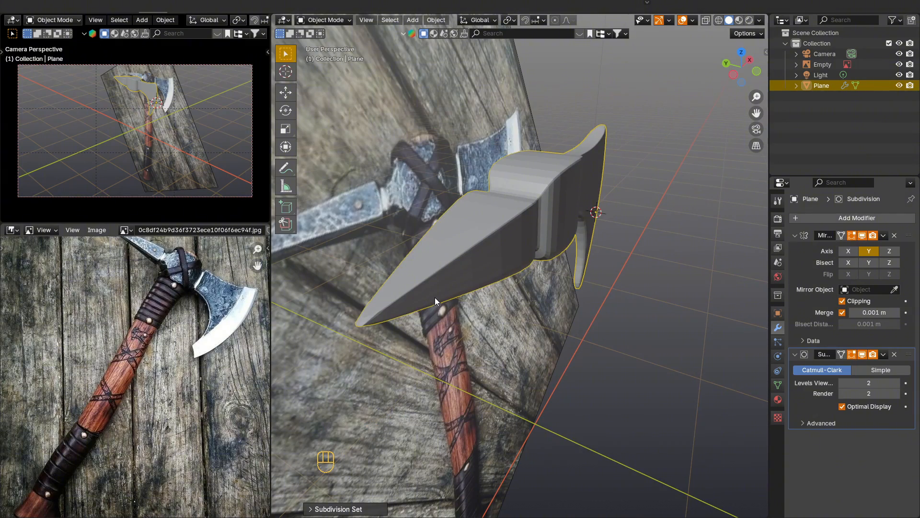
pyautogui.moveTo(497, 277); pyautogui.dragTo(455, 212, button='middle')
pyautogui.scroll(3, 464, 211)
pyautogui.scroll(1, 488, 186)
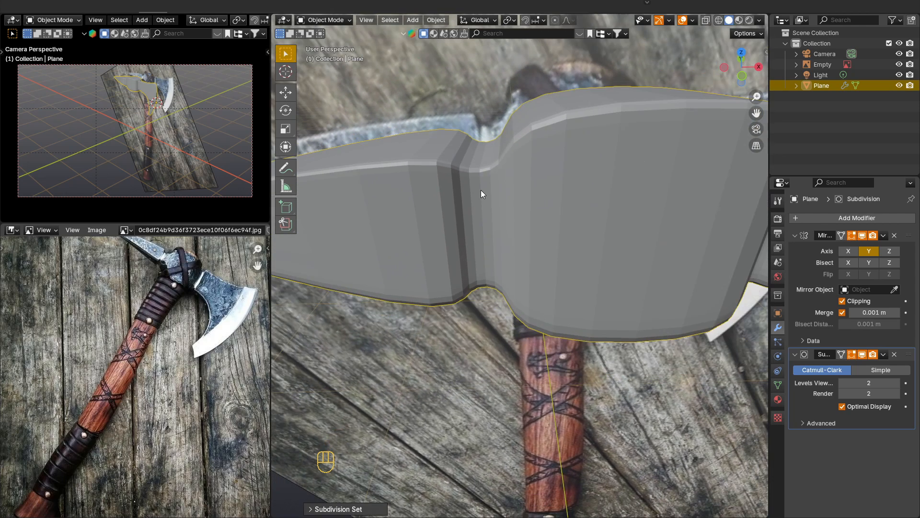
# Add a centred loop cut around the neck between the handle block and the spike.
pyautogui.press('Tab')
pyautogui.hotkey('ctrl', 'r')
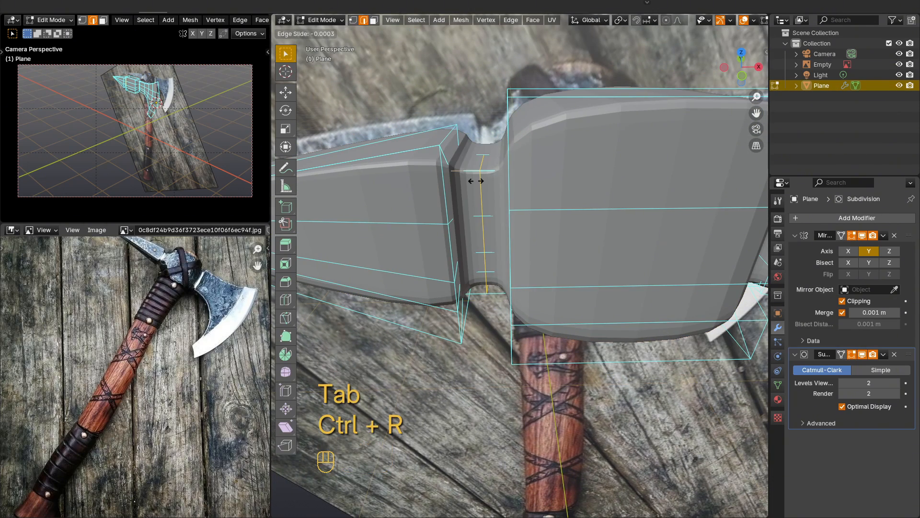
pyautogui.click(476, 182)
pyautogui.press('Escape')
# Bevel the edge loop where the spike-side neck meets the spike, with 2 segments and an offset of about 0.009 m.
pyautogui.hotkey('alt', 'z')
pyautogui.press('2')
pyautogui.keyDown('alt'); pyautogui.click(452, 191); pyautogui.keyUp('alt')
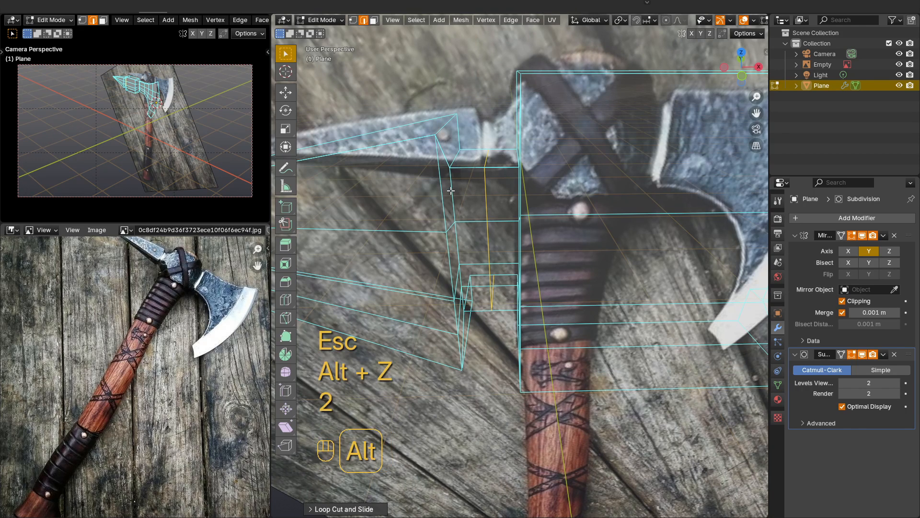
pyautogui.hotkey('ctrl', 'b')
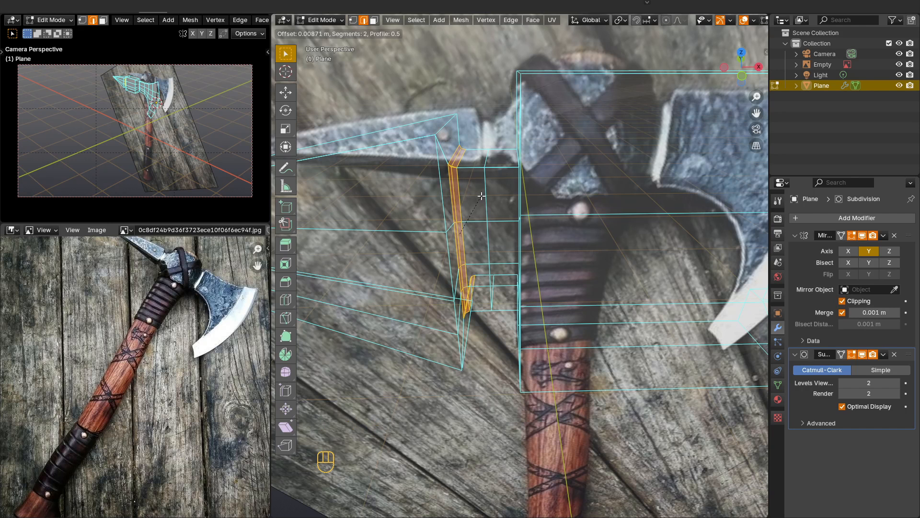
pyautogui.click(481, 196)
pyautogui.press('Tab')
pyautogui.hotkey('alt', 'z')
# Bevel the edge loop where the blade-side neck meets the blade, with 2 segments and an offset of about 0.002 m.
pyautogui.keyDown('shift'); pyautogui.moveTo(481, 195); pyautogui.dragTo(422, 261, button='middle'); pyautogui.keyUp('shift')
pyautogui.scroll(2, 514, 250)
pyautogui.press('Tab')
pyautogui.scroll(2, 544, 245)
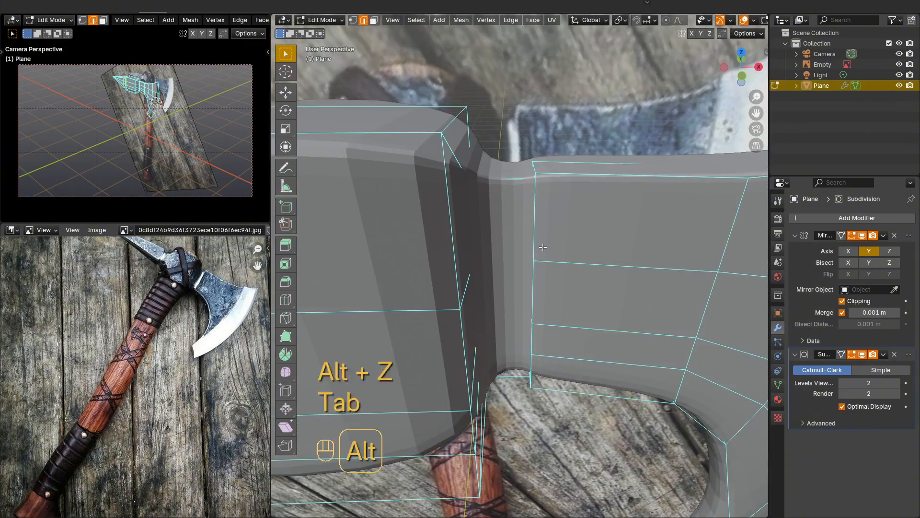
pyautogui.hotkey('alt', 'z')
pyautogui.moveTo(543, 247); pyautogui.dragTo(556, 225, button='middle')
pyautogui.scroll(2, 517, 163)
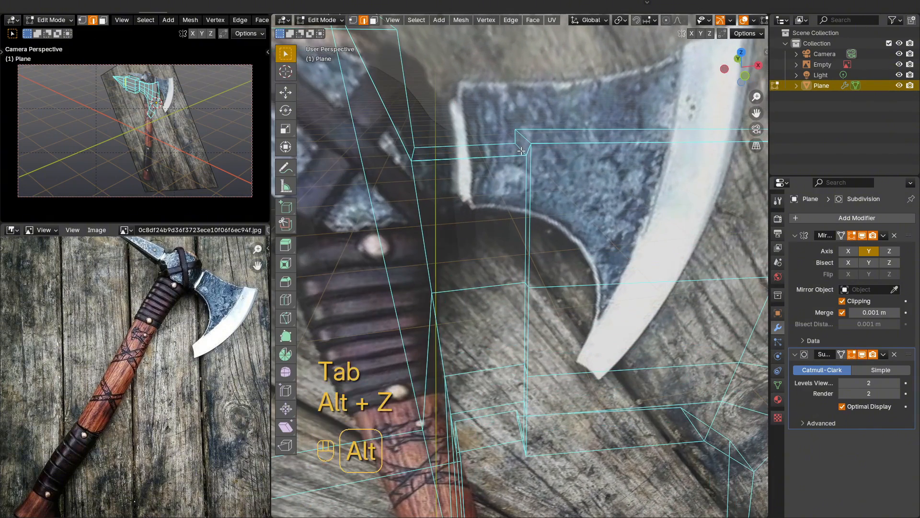
pyautogui.keyDown('alt'); pyautogui.click(521, 151); pyautogui.keyUp('alt')
pyautogui.hotkey('ctrl', 'b')
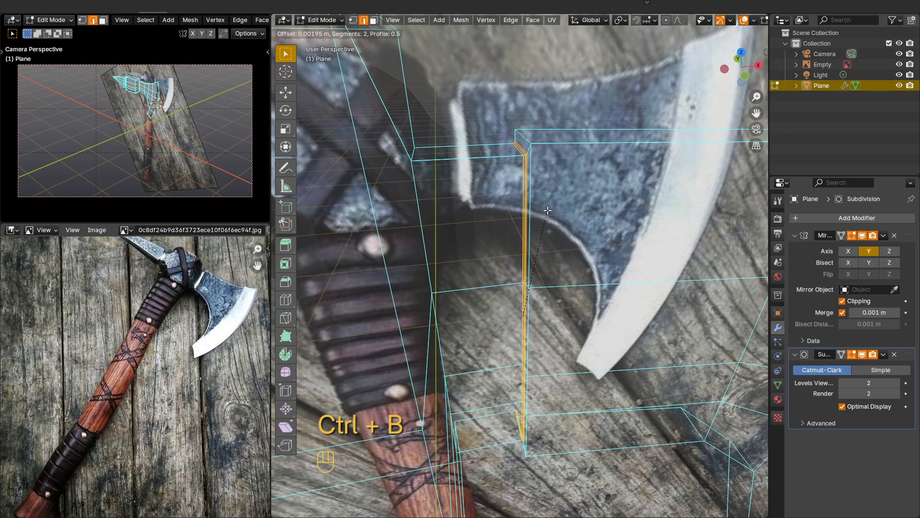
pyautogui.click(547, 210)
pyautogui.press('Tab')
pyautogui.hotkey('alt', 'z')
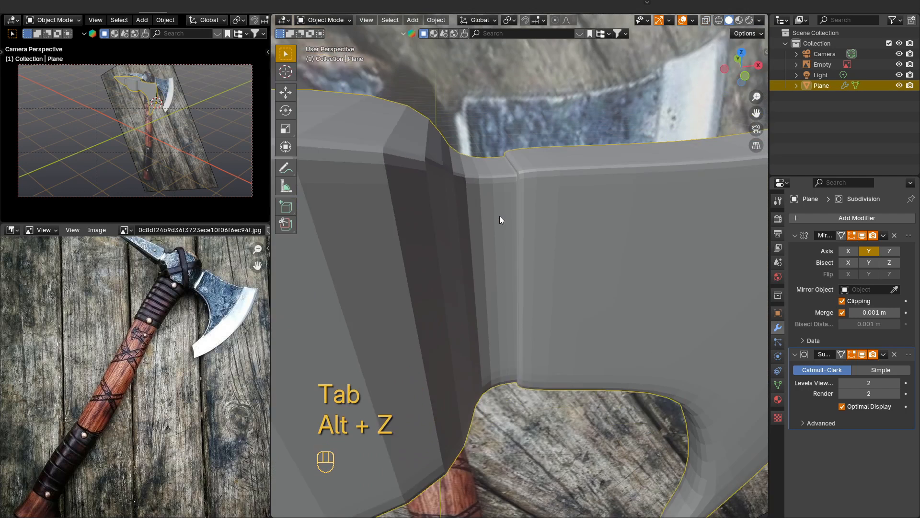
# Apply smooth shading to the axe head.
pyautogui.moveTo(500, 216)
pyautogui.mouseDown(button='middle')
pyautogui.moveTo(489, 218)
pyautogui.moveTo(531, 221)
pyautogui.moveTo(421, 234)
pyautogui.moveTo(458, 234)
pyautogui.moveTo(508, 215)
pyautogui.mouseUp(button='middle')
pyautogui.rightClick(422, 231)
pyautogui.moveTo(419, 232)
pyautogui.click(392, 188)
# Knife a line in front view just inside the blade's cutting edge, from its upper tip to its lower tip.
pyautogui.press('Tab')
pyautogui.press('KP_1')
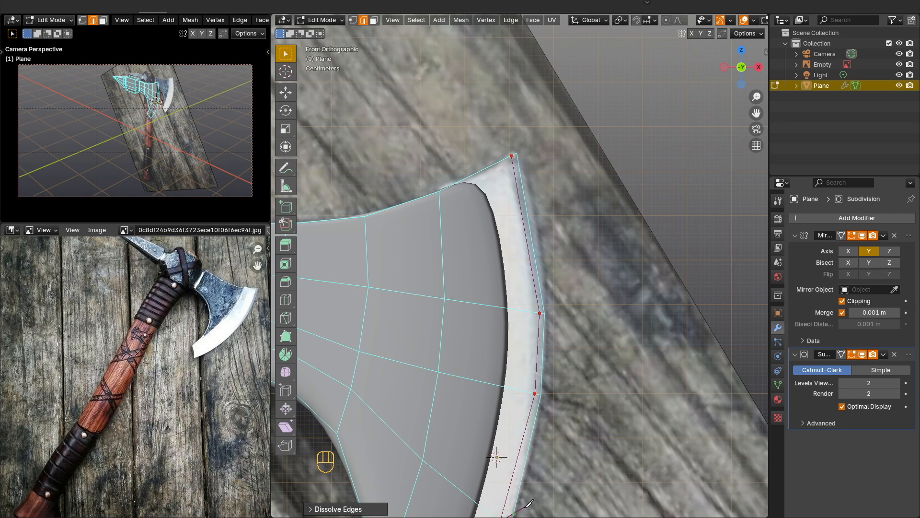
pyautogui.keyDown('shift'); pyautogui.moveTo(508, 425); pyautogui.dragTo(533, 301, button='middle'); pyautogui.keyUp('shift')
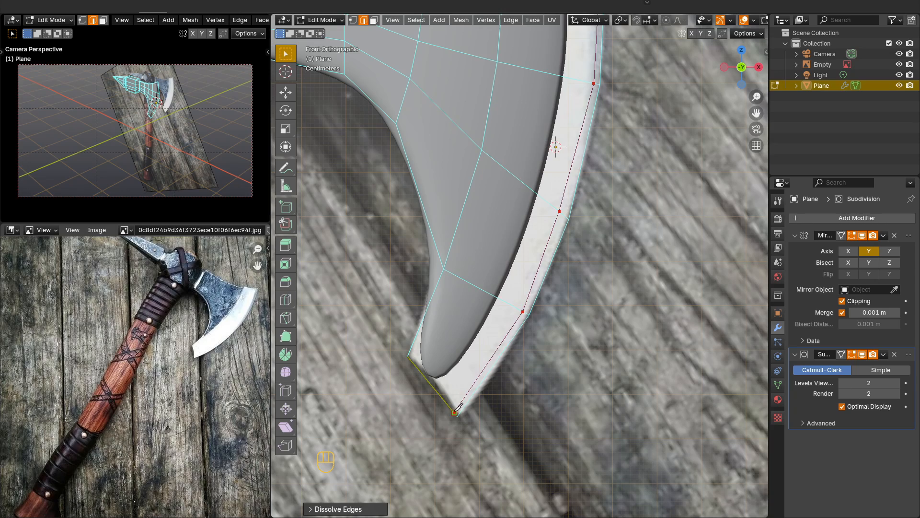
pyautogui.press('Return')
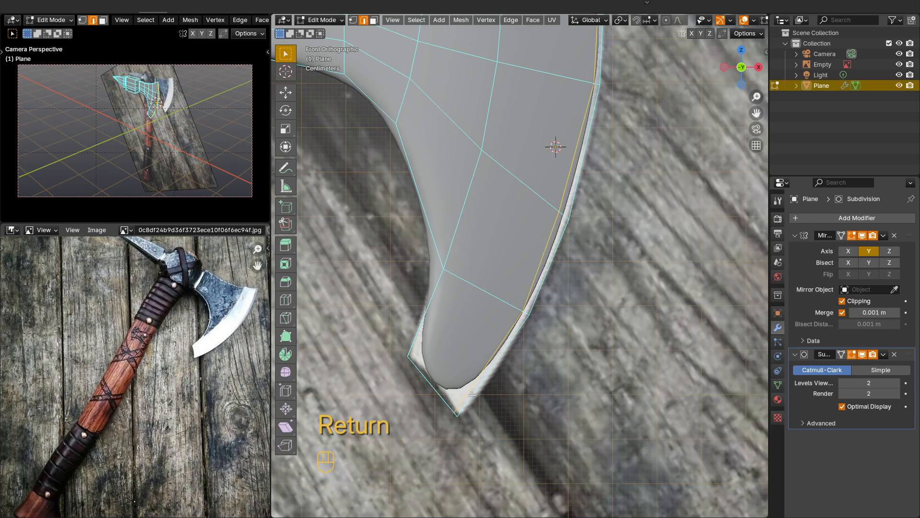
pyautogui.scroll(1, 473, 395)
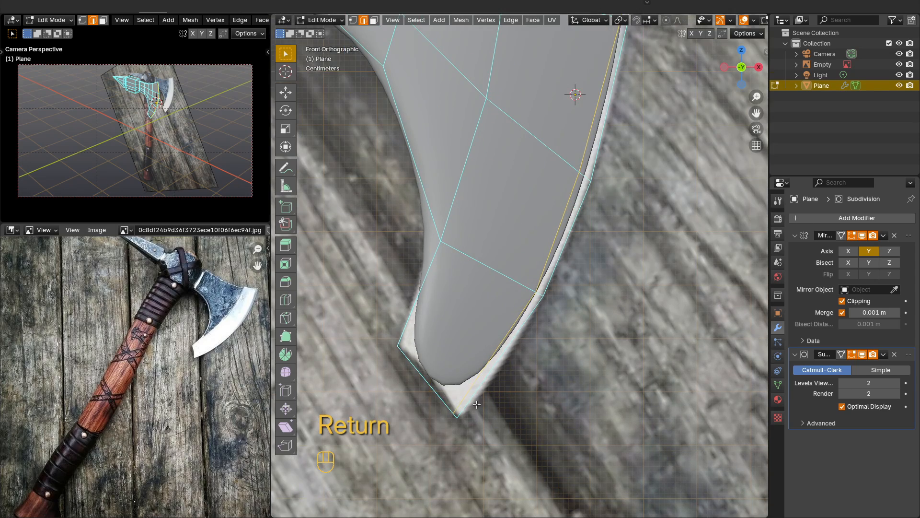
# Subdivide the blade's upper side edge beside the upper tip and switch to vertex selection.
pyautogui.moveTo(476, 380)
pyautogui.mouseDown(button='middle')
pyautogui.moveTo(462, 371)
pyautogui.moveTo(476, 394)
pyautogui.mouseUp(button='middle')
pyautogui.scroll(-3, 498, 269)
pyautogui.keyDown('shift'); pyautogui.moveTo(530, 165); pyautogui.dragTo(539, 297, button='middle'); pyautogui.keyUp('shift')
pyautogui.scroll(5, 560, 297)
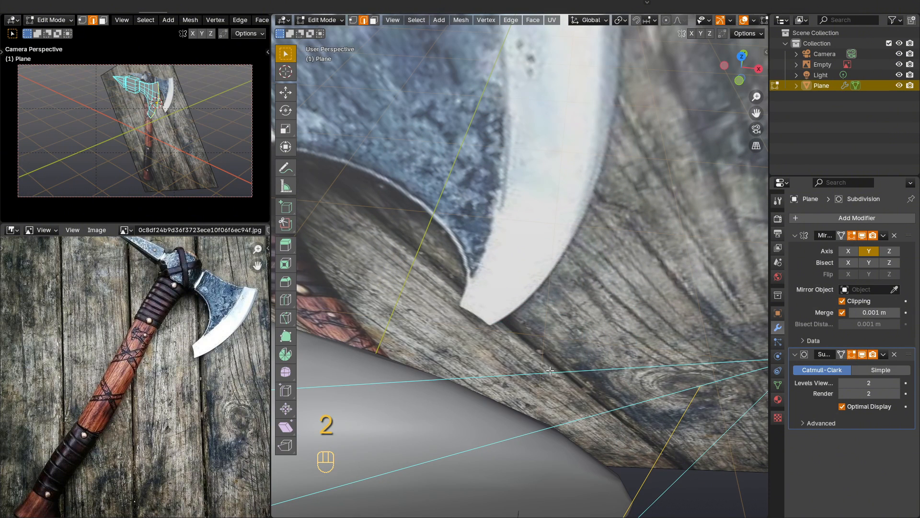
pyautogui.rightClick(550, 375)
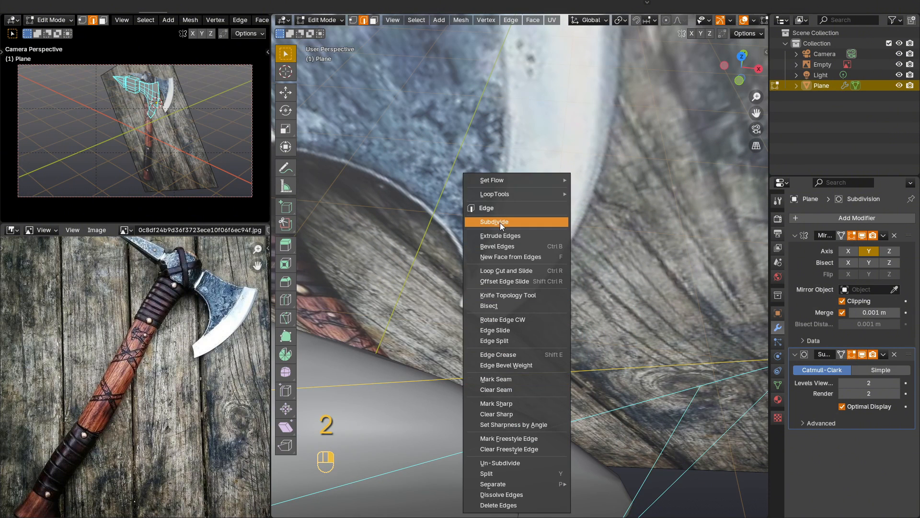
pyautogui.press('1')
# Slide the new vertex along the blade's upper side edge towards the upper tip.
pyautogui.moveTo(492, 365); pyautogui.dragTo(482, 369, button='middle')
pyautogui.moveTo(411, 392); pyautogui.dragTo(410, 391)
pyautogui.press('g')
pyautogui.press('g')
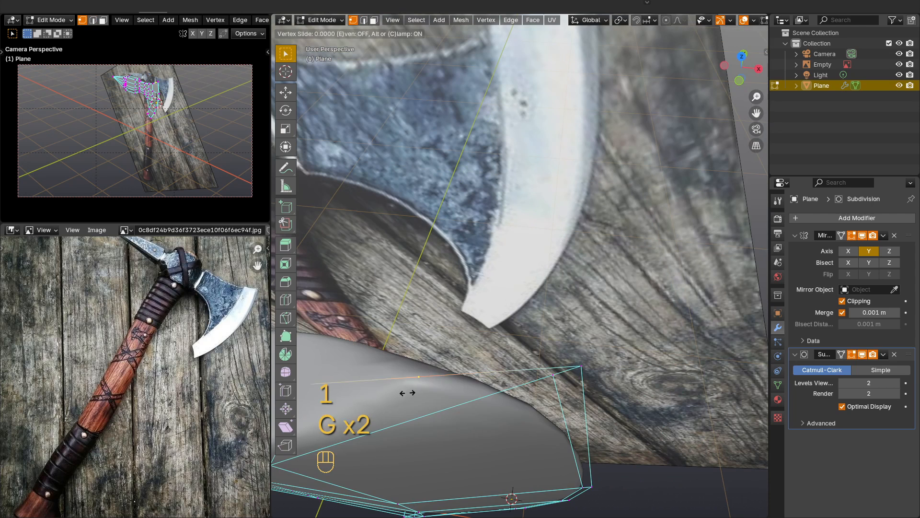
pyautogui.click(548, 380)
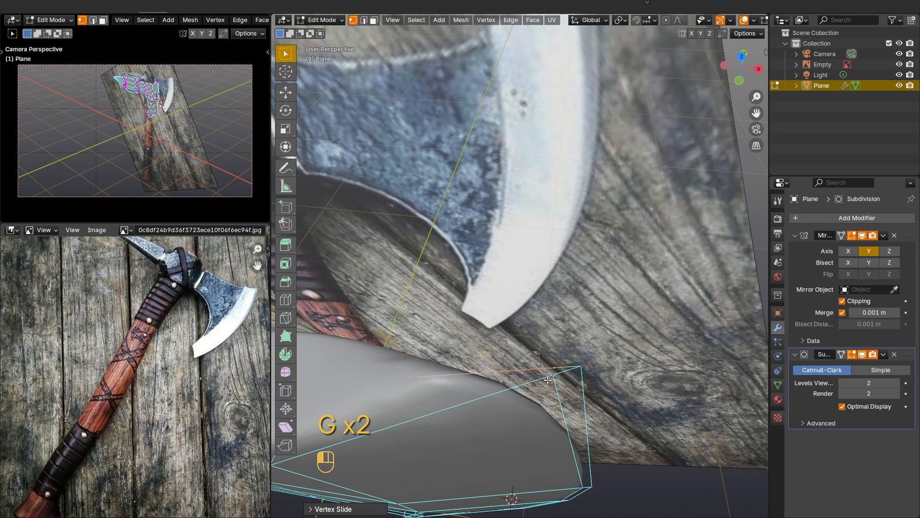
# Connect the slid vertex to the upper end of the knife cut and slide the cut edges closer to the cutting edge.
pyautogui.moveTo(547, 373); pyautogui.dragTo(549, 373)
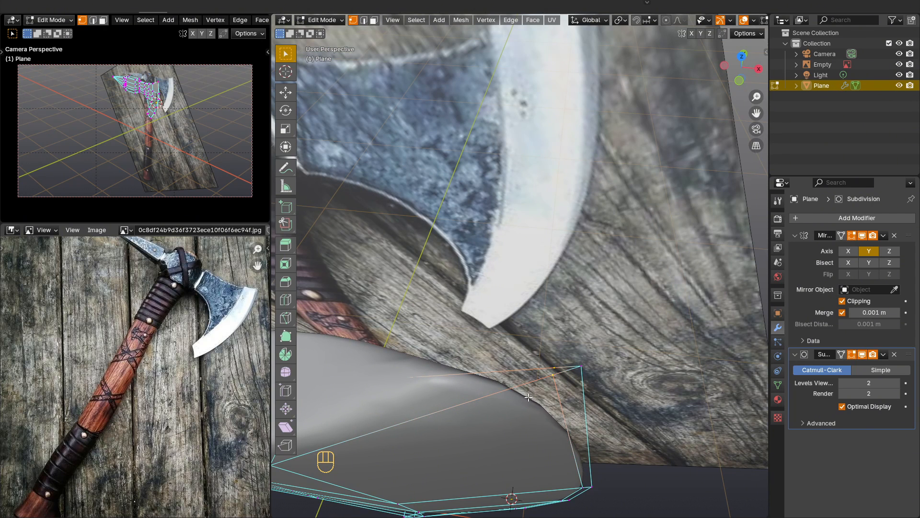
pyautogui.press('j')
pyautogui.scroll(-1, 539, 412)
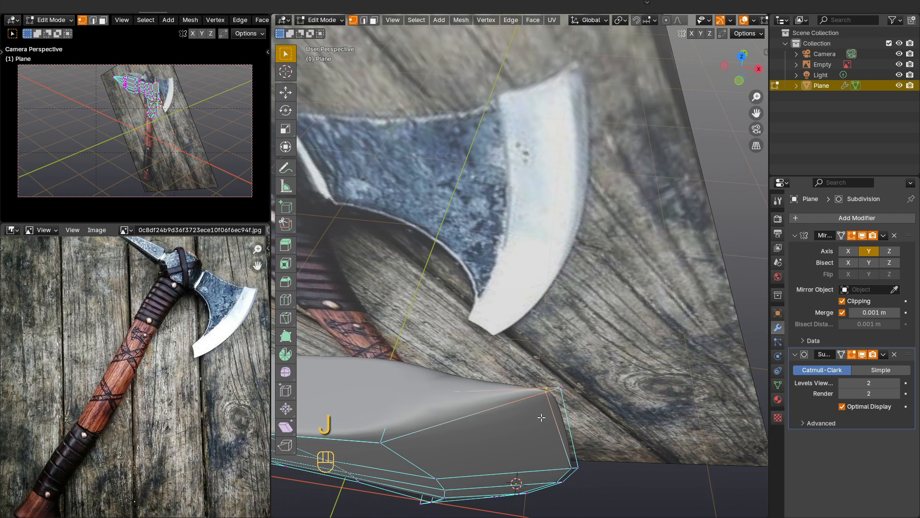
pyautogui.keyDown('shift'); pyautogui.moveTo(542, 417); pyautogui.dragTo(546, 380, button='middle'); pyautogui.keyUp('shift')
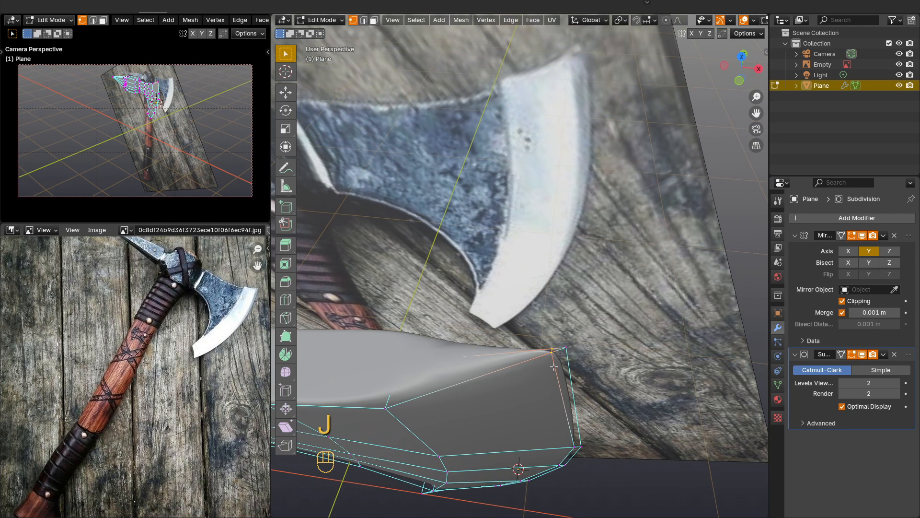
pyautogui.press('g')
pyautogui.press('g')
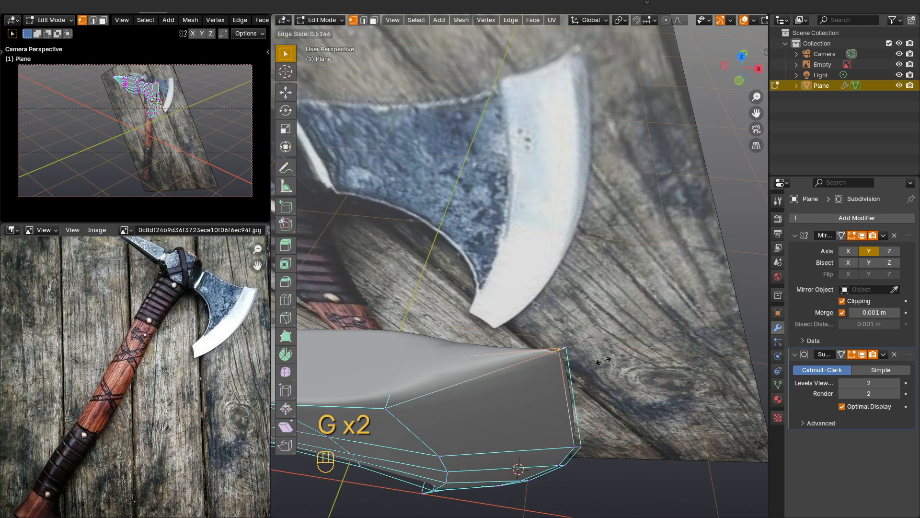
pyautogui.click(613, 359)
pyautogui.keyDown('shift'); pyautogui.moveTo(551, 449); pyautogui.dragTo(596, 235, button='middle'); pyautogui.keyUp('shift')
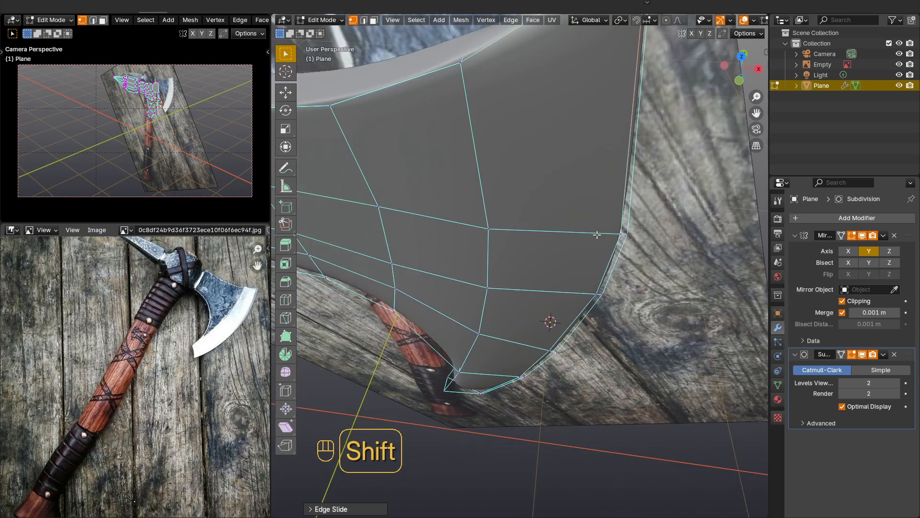
pyautogui.moveTo(580, 332); pyautogui.dragTo(575, 287, button='middle')
pyautogui.moveTo(575, 288); pyautogui.dragTo(699, 226, button='middle')
pyautogui.scroll(4, 698, 292)
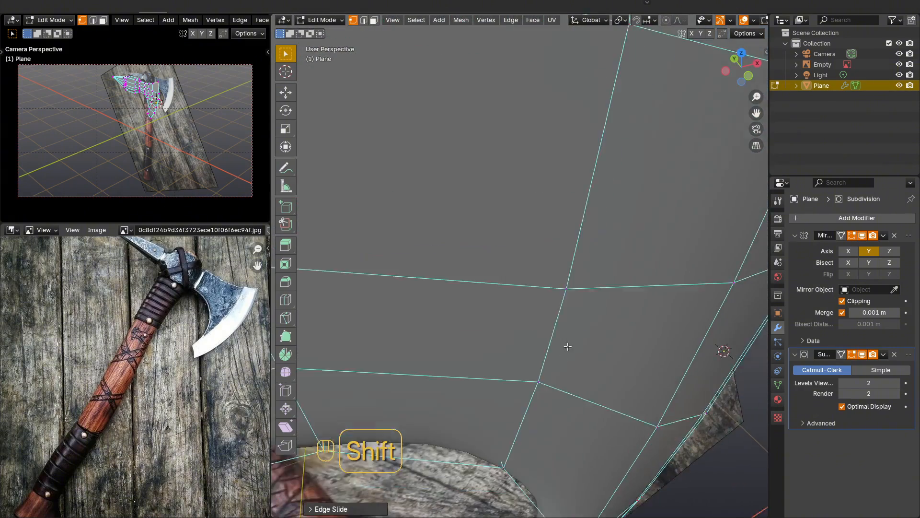
# Subdivide the blade's lower side edge beside the lower tip and switch to vertex selection.
pyautogui.keyDown('shift'); pyautogui.moveTo(569, 345); pyautogui.dragTo(585, 333, button='middle'); pyautogui.keyUp('shift')
pyautogui.scroll(-2, 586, 332)
pyautogui.scroll(-1, 585, 332)
pyautogui.keyDown('shift'); pyautogui.moveTo(575, 401); pyautogui.dragTo(539, 353, button='middle'); pyautogui.keyUp('shift')
pyautogui.scroll(2, 559, 276)
pyautogui.scroll(4, 540, 346)
pyautogui.press('2')
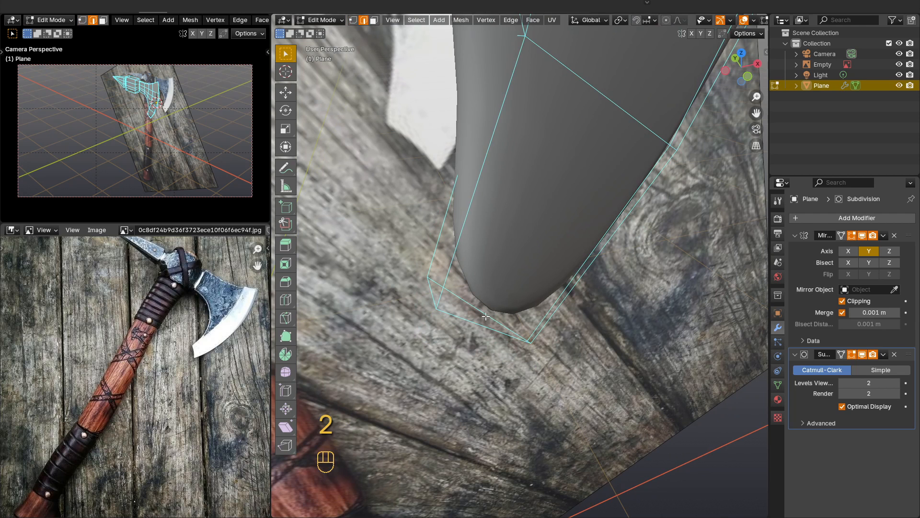
pyautogui.moveTo(482, 327); pyautogui.dragTo(511, 309, button='middle')
pyautogui.rightClick(467, 321)
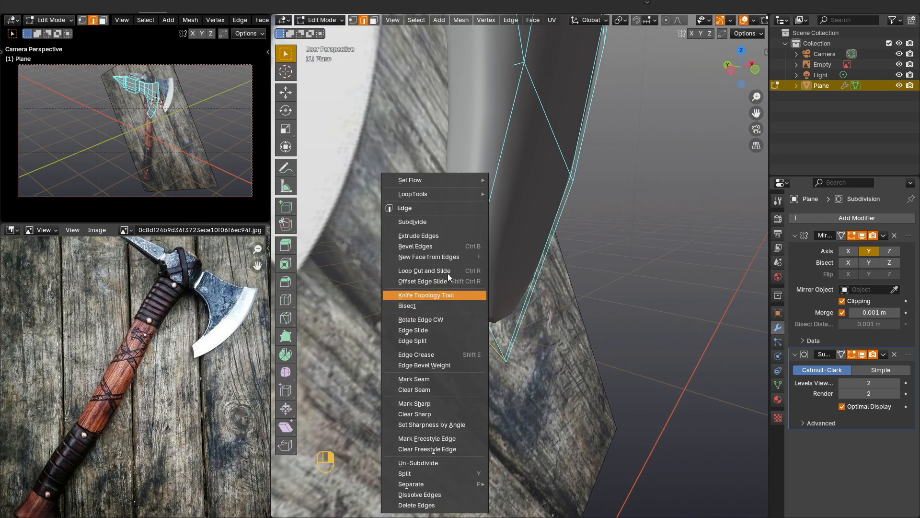
pyautogui.click(439, 222)
pyautogui.press('1')
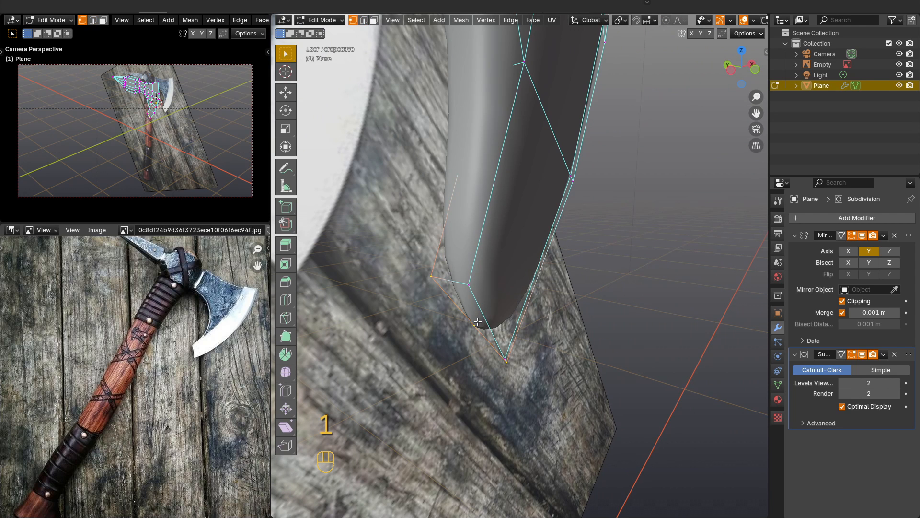
# Slide the new vertex along the blade's lower side edge towards the lower tip.
pyautogui.press('g')
pyautogui.press('g')
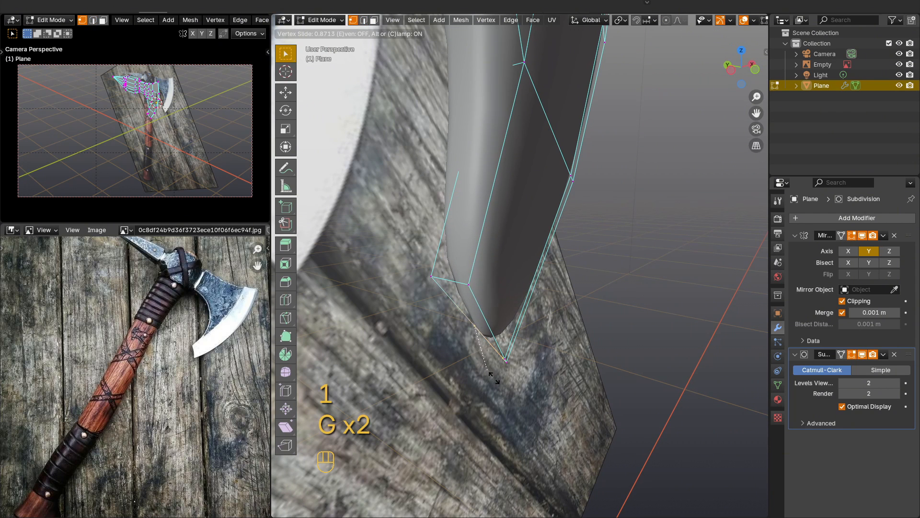
pyautogui.click(495, 378)
# Connect the slid vertex to the lower end of the knife cut and slide the cut edges closer to the cutting edge.
pyautogui.scroll(5, 502, 360)
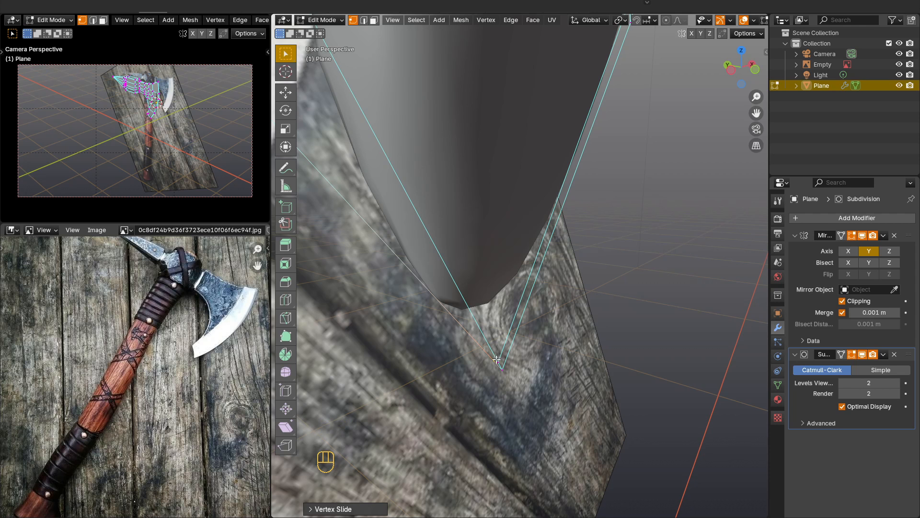
pyautogui.click(497, 360)
pyautogui.press('j')
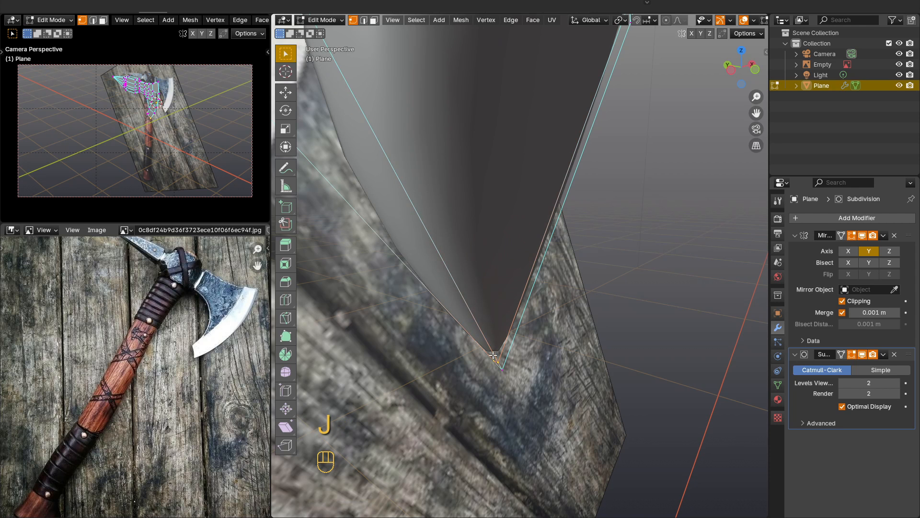
pyautogui.moveTo(494, 355); pyautogui.dragTo(482, 338, button='middle')
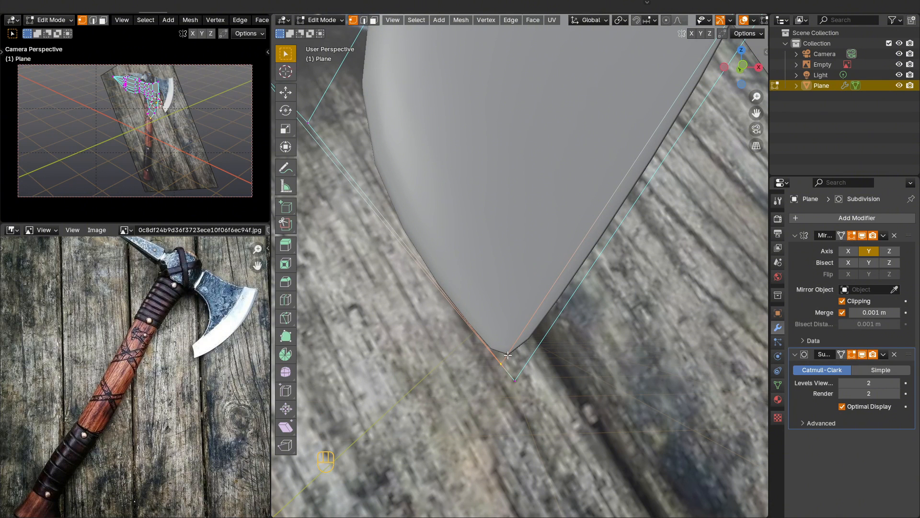
pyautogui.press('g')
pyautogui.press('g')
pyautogui.click(509, 391)
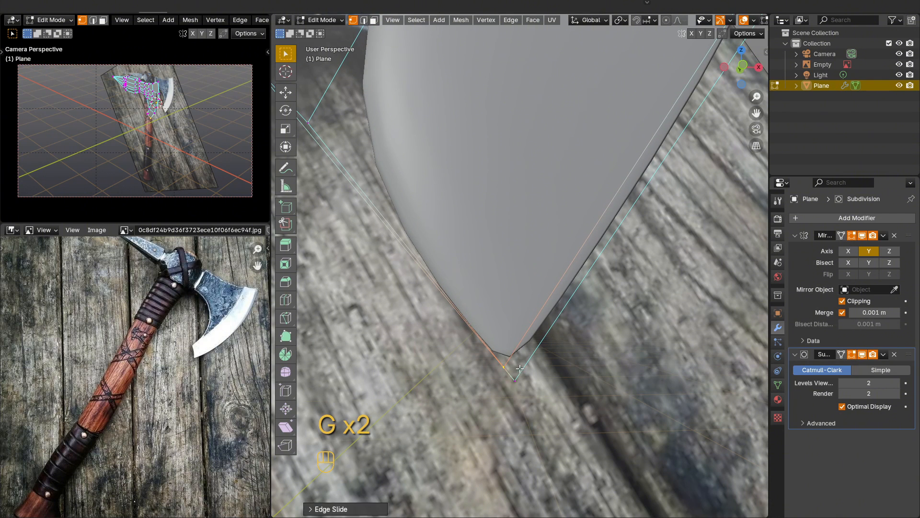
# Set the Subdivision modifier's viewport and render levels to 3 and check the blade in Object Mode.
pyautogui.scroll(-2, 521, 343)
pyautogui.click(899, 383)
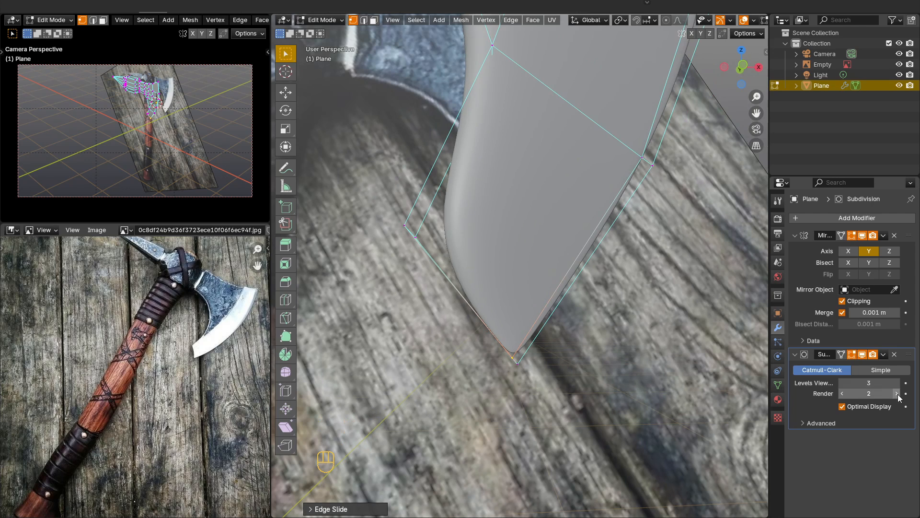
pyautogui.click(898, 393)
pyautogui.press('Tab')
pyautogui.scroll(-1, 546, 335)
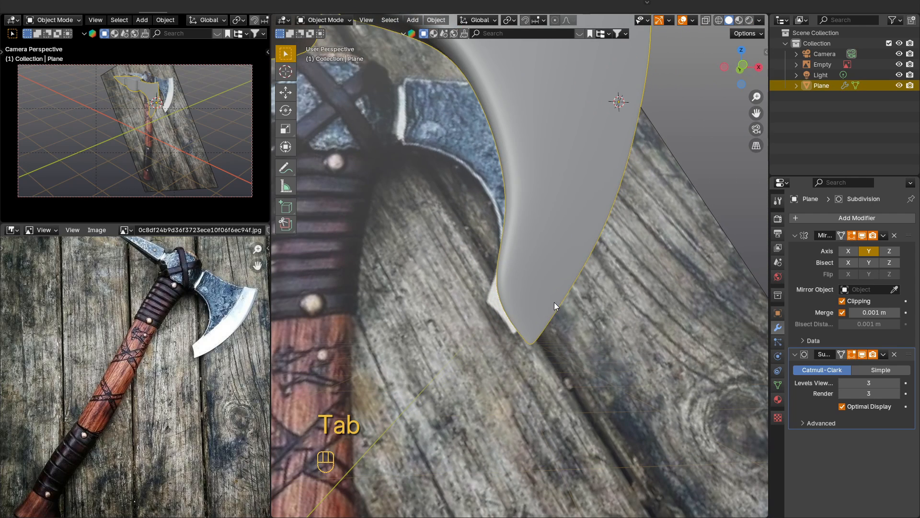
pyautogui.keyDown('shift'); pyautogui.moveTo(554, 302); pyautogui.dragTo(521, 331, button='middle'); pyautogui.keyUp('shift')
pyautogui.moveTo(520, 331); pyautogui.dragTo(487, 343, button='middle')
pyautogui.scroll(-2, 480, 292)
pyautogui.keyDown('shift'); pyautogui.moveTo(470, 240); pyautogui.dragTo(458, 273, button='middle'); pyautogui.keyUp('shift')
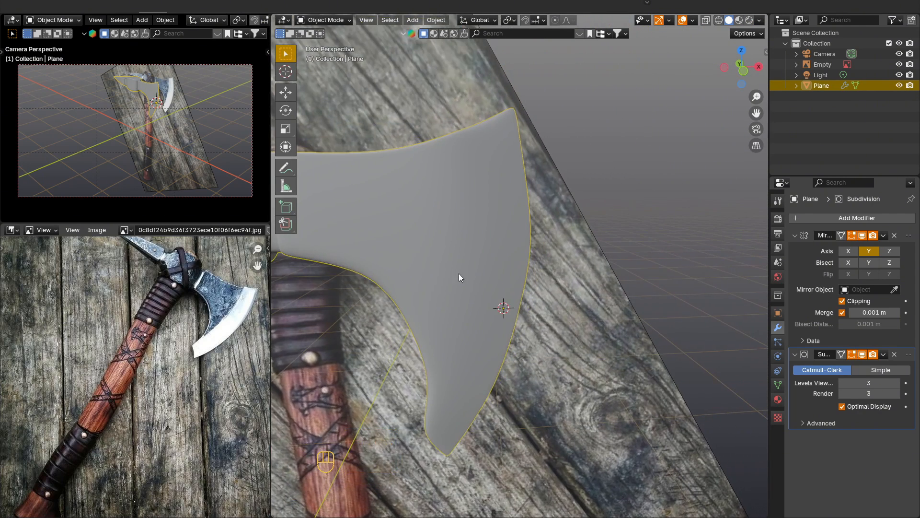
# Bevel the edge loop running down the blade, next inward from the cutting edge, into a narrow strip.
pyautogui.press('Tab')
pyautogui.scroll(1, 468, 244)
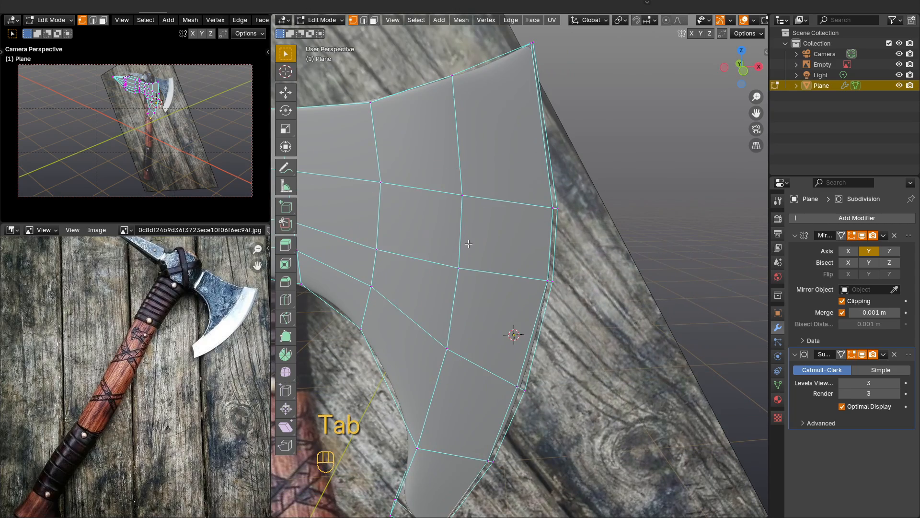
pyautogui.keyDown('alt'); pyautogui.click(461, 167); pyautogui.keyUp('alt')
pyautogui.moveTo(461, 166); pyautogui.dragTo(469, 243, button='middle')
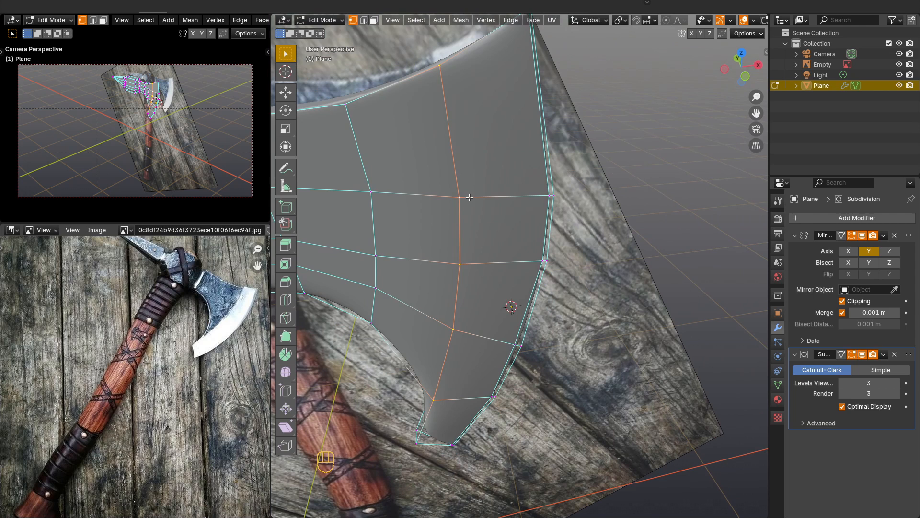
pyautogui.hotkey('ctrl', 'b')
pyautogui.click(480, 239)
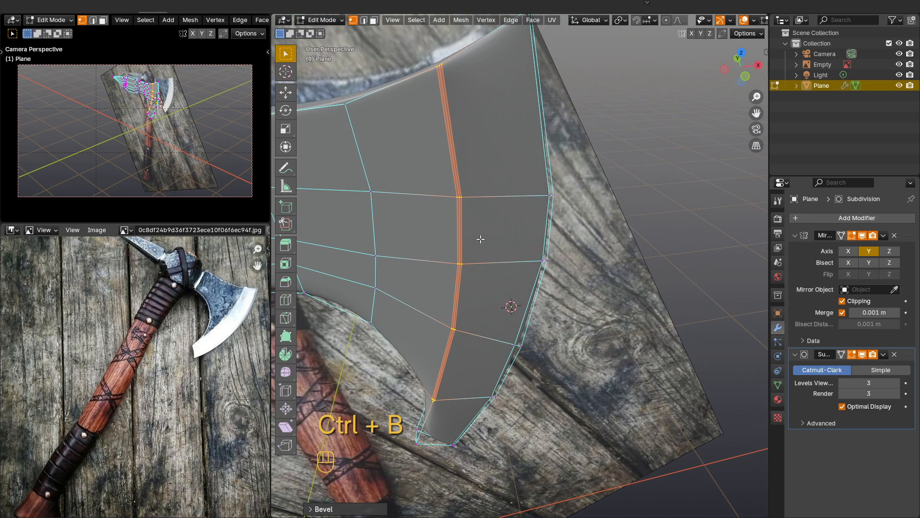
# Apply the Mirror modifier to the axe head in Object Mode.
pyautogui.press('Tab')
pyautogui.moveTo(480, 239); pyautogui.dragTo(532, 278, button='middle')
pyautogui.click(882, 235)
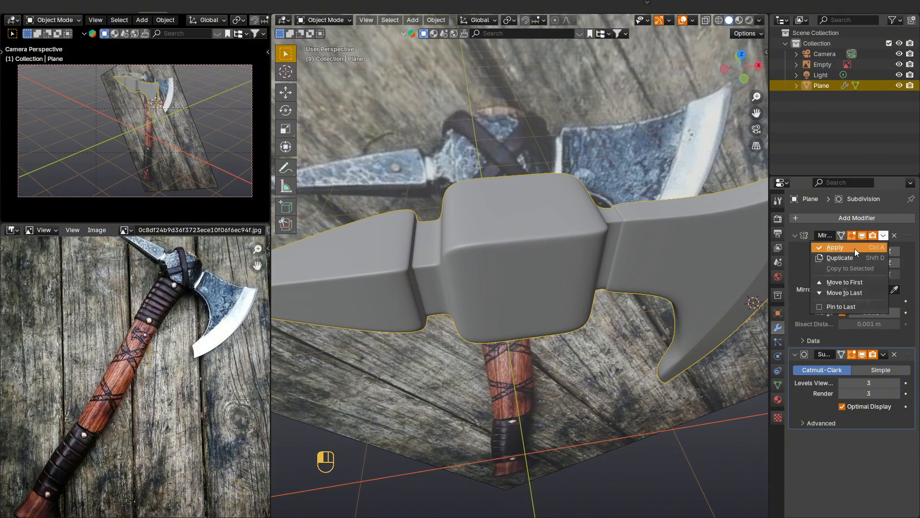
pyautogui.click(855, 247)
# Cut an edge loop around the neck on the head block's blade-side face and switch to vertex selection.
pyautogui.press('Tab')
pyautogui.moveTo(638, 246); pyautogui.dragTo(547, 246, button='middle')
pyautogui.press('2')
pyautogui.keyDown('alt'); pyautogui.click(502, 220); pyautogui.keyUp('alt')
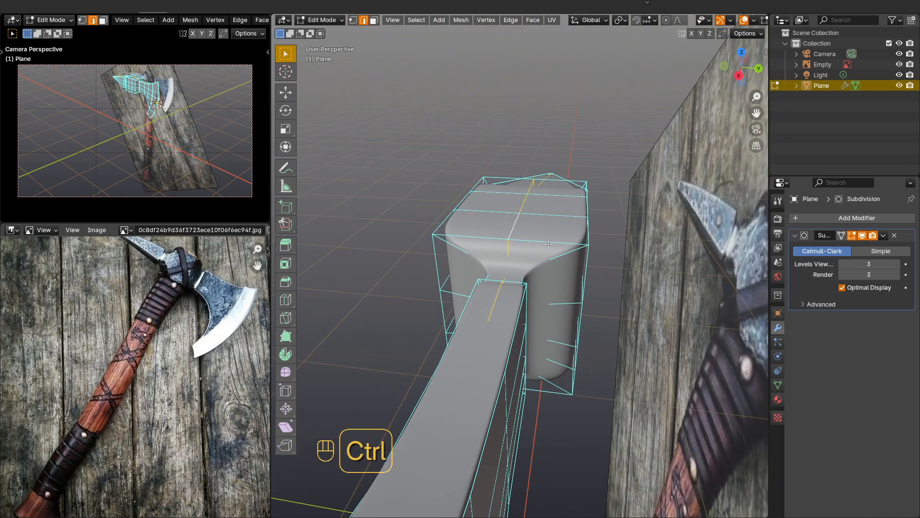
pyautogui.hotkey('ctrl', 'r')
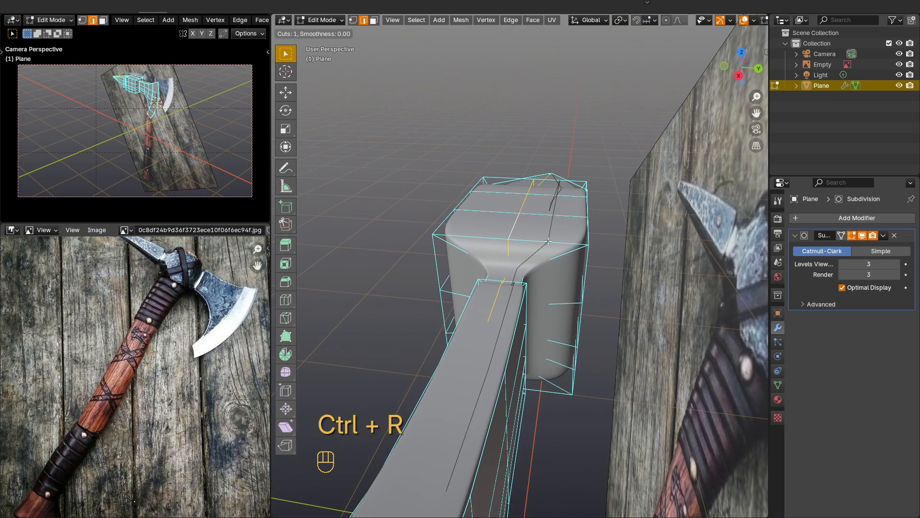
pyautogui.click(552, 276)
pyautogui.moveTo(552, 276); pyautogui.dragTo(569, 277, button='middle')
pyautogui.press('1')
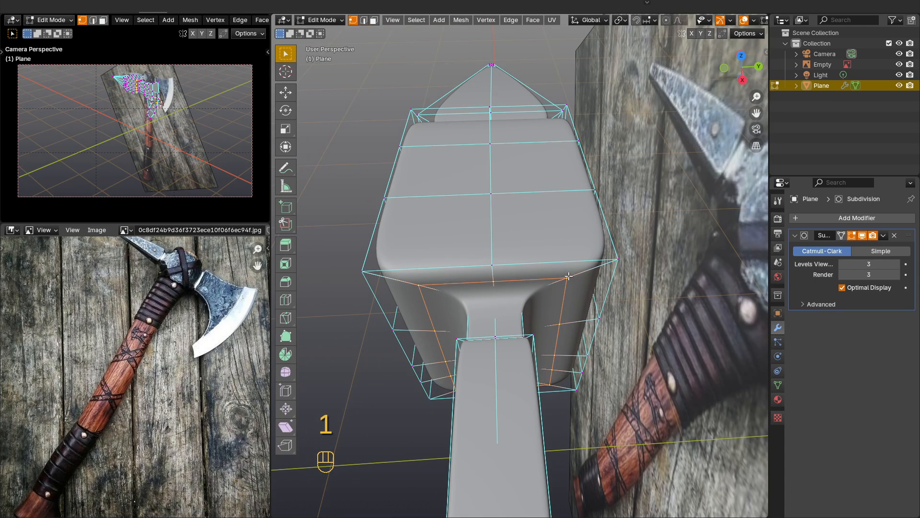
# Cut a centred edge loop around the neck on the head block's spike-side face.
pyautogui.moveTo(482, 199); pyautogui.dragTo(575, 258, button='middle')
pyautogui.hotkey('ctrl', 'r')
pyautogui.click(629, 394)
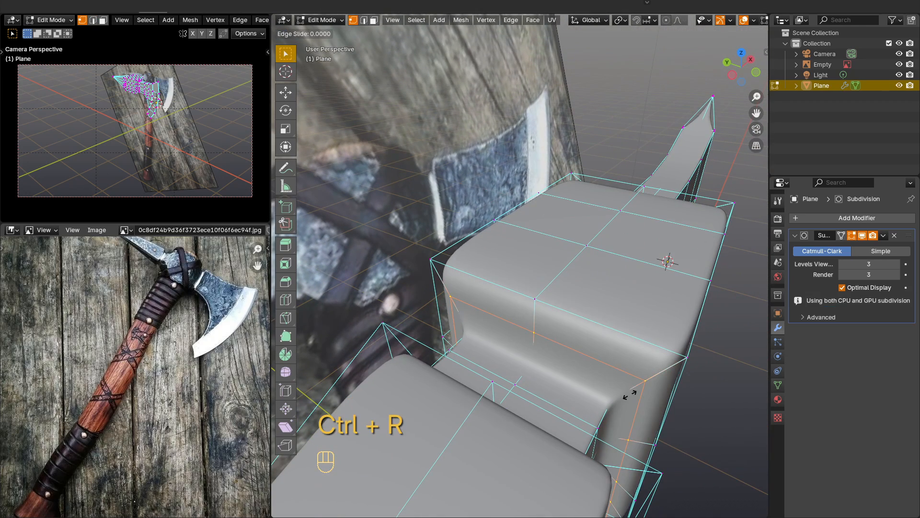
pyautogui.click(629, 394)
# Knife a lengthwise line beside the centre line of the block's top face and connect its ends to the neck loops.
pyautogui.moveTo(629, 394); pyautogui.dragTo(429, 340, button='middle')
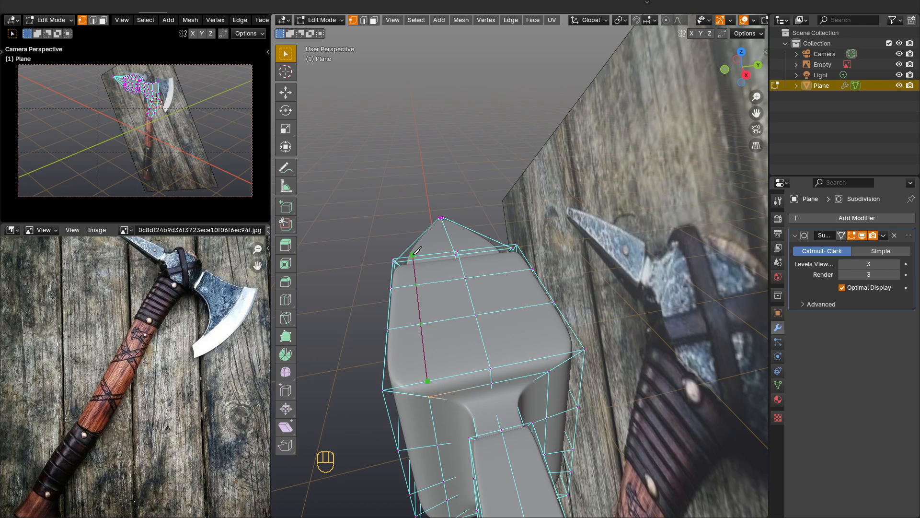
pyautogui.press('Return')
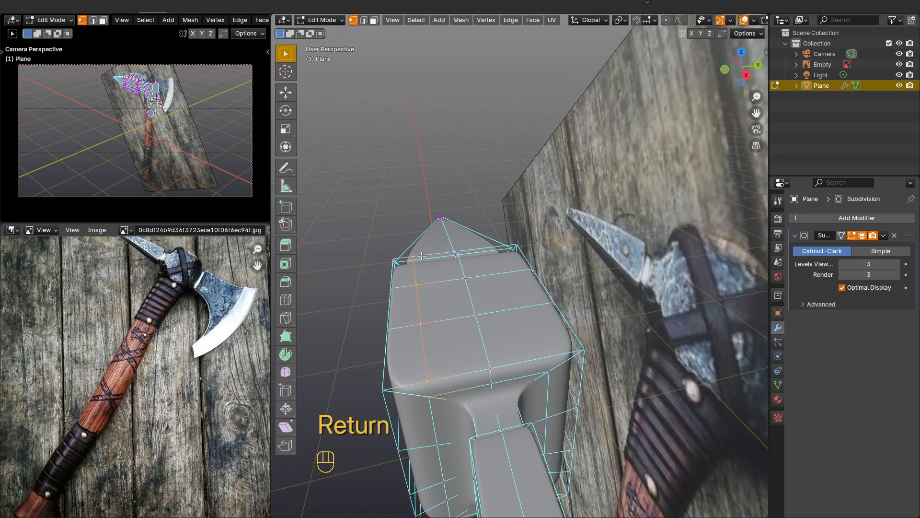
pyautogui.moveTo(426, 252); pyautogui.dragTo(516, 317, button='middle')
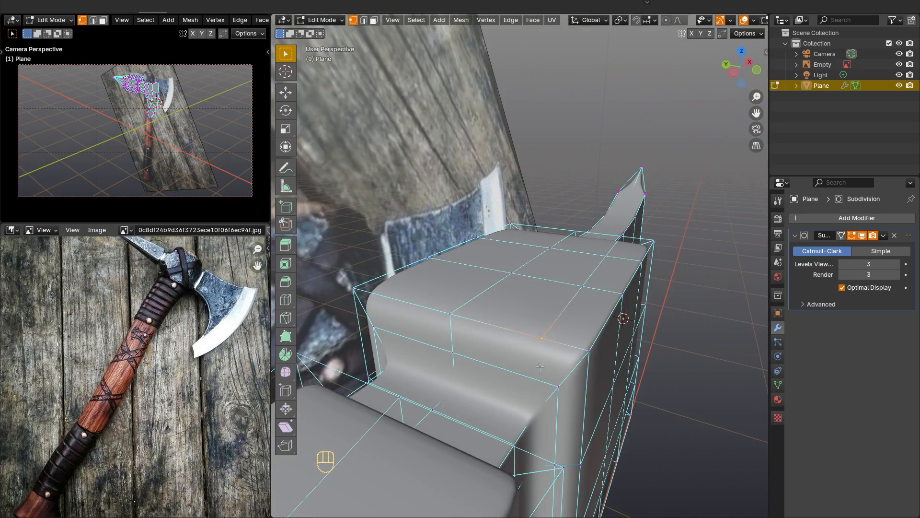
pyautogui.keyDown('shift'); pyautogui.click(558, 386); pyautogui.keyUp('shift')
pyautogui.press('j')
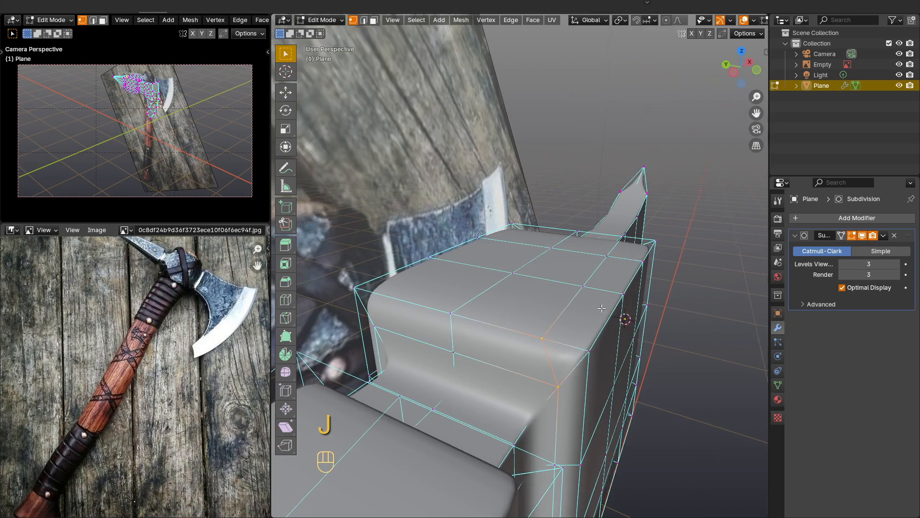
pyautogui.moveTo(602, 308); pyautogui.dragTo(444, 397, button='middle')
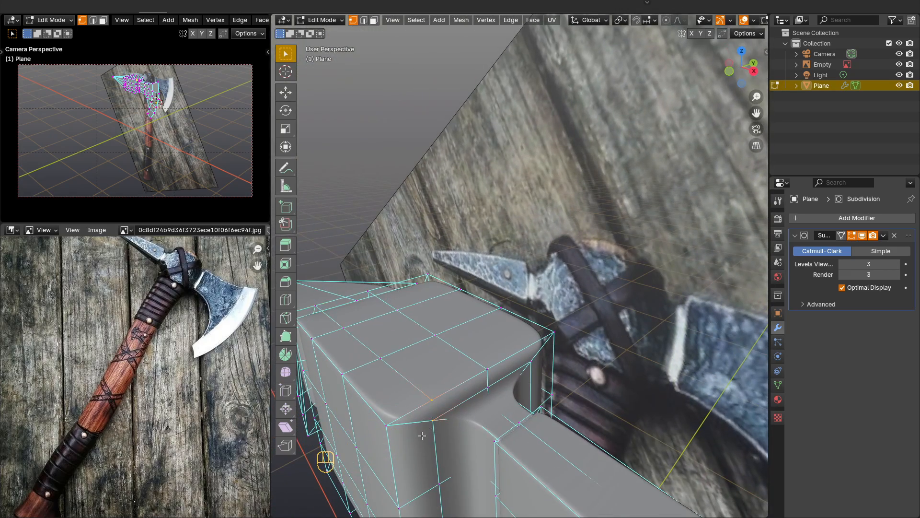
# Knife a matching lengthwise line on the other half of the block's top face and connect its ends to the neck loops.
pyautogui.moveTo(503, 388); pyautogui.dragTo(465, 390, button='middle')
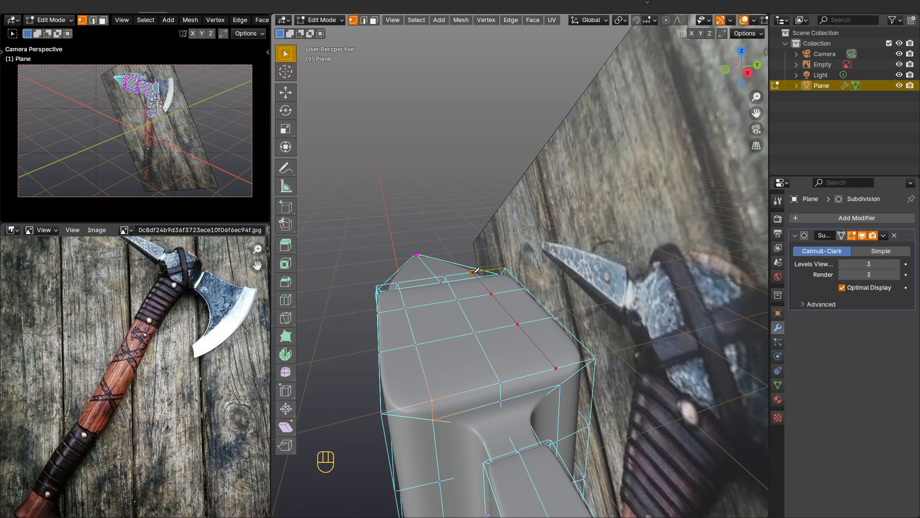
pyautogui.press('Return')
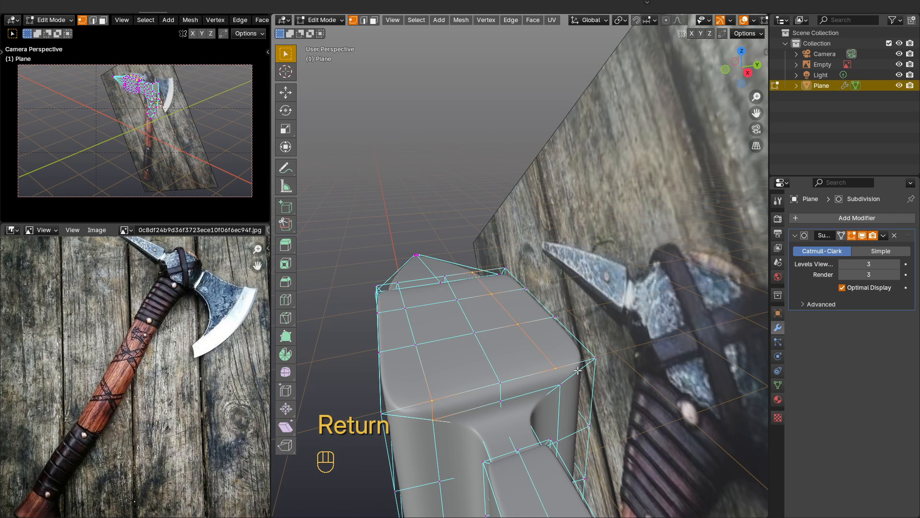
pyautogui.moveTo(543, 387); pyautogui.dragTo(541, 391)
pyautogui.press('j')
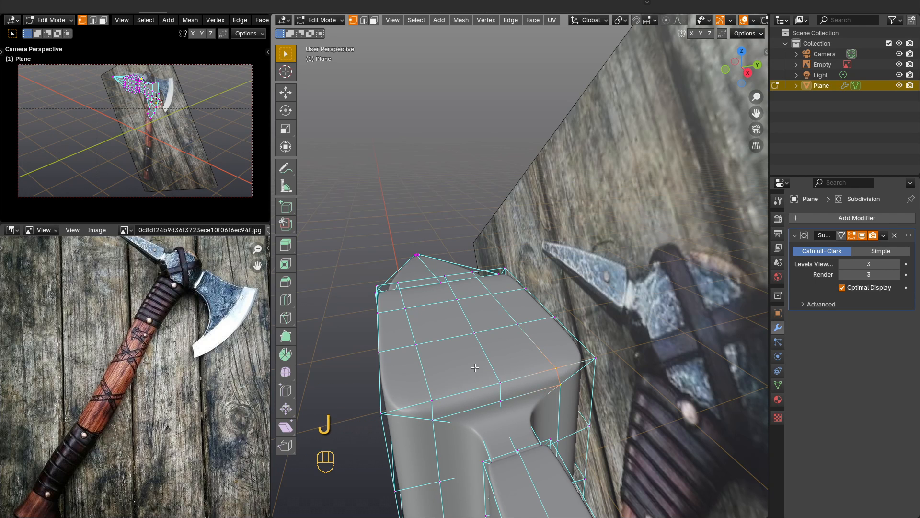
pyautogui.moveTo(541, 391); pyautogui.dragTo(553, 347, button='middle')
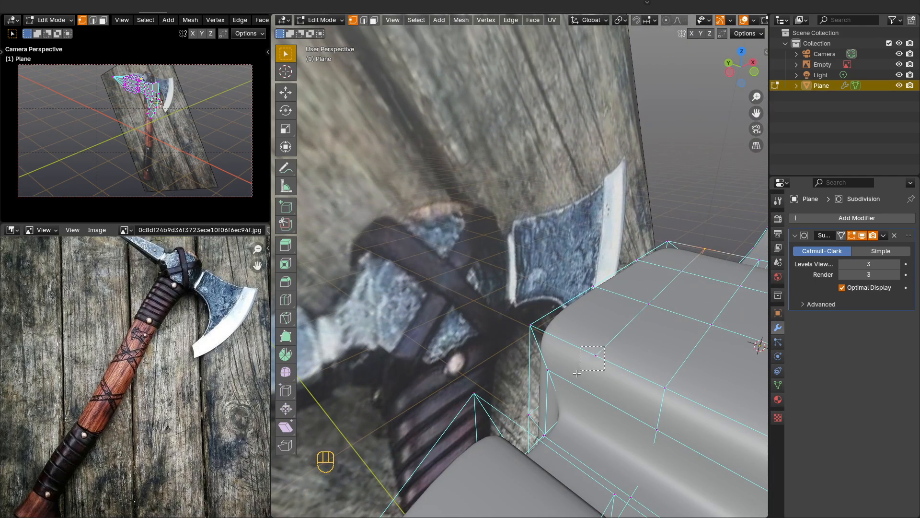
pyautogui.moveTo(577, 373); pyautogui.dragTo(577, 373)
pyautogui.keyDown('shift'); pyautogui.click(544, 376); pyautogui.keyUp('shift')
# Arrange the six inner vertices of the block's top face into a circle with LoopTools and open the operation's settings.
pyautogui.moveTo(589, 382); pyautogui.dragTo(607, 337, button='middle')
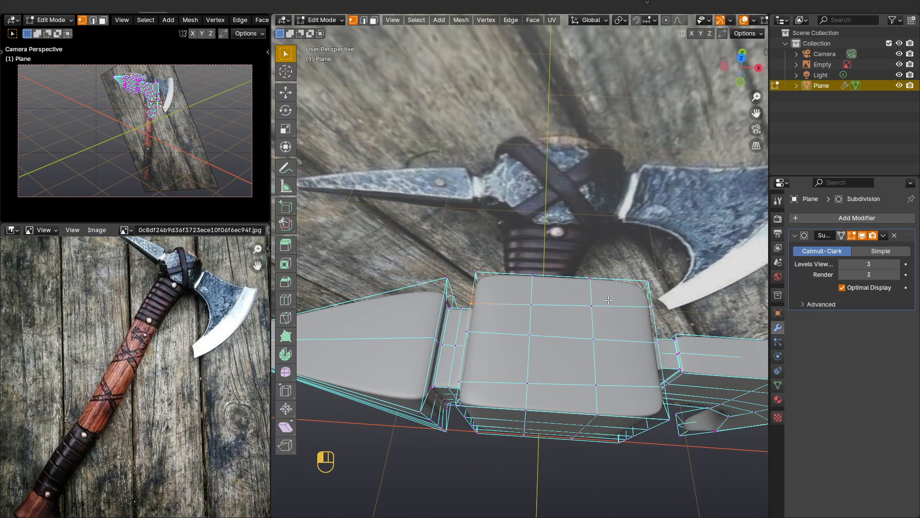
pyautogui.moveTo(516, 390); pyautogui.dragTo(515, 391)
pyautogui.rightClick(546, 346)
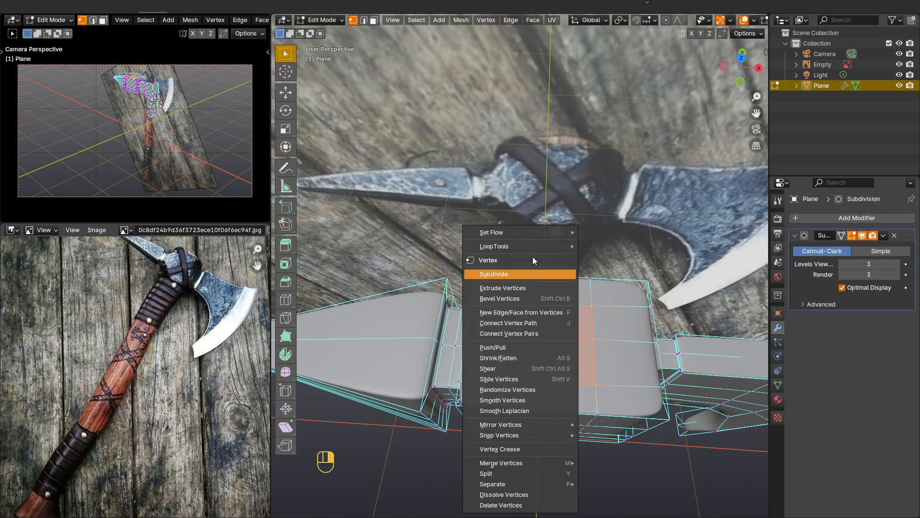
pyautogui.moveTo(540, 248)
pyautogui.click(617, 255)
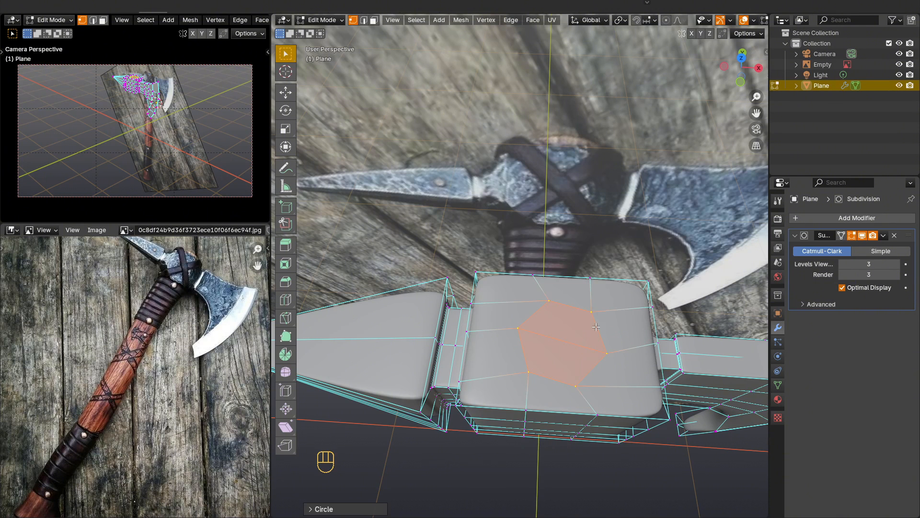
pyautogui.click(312, 509)
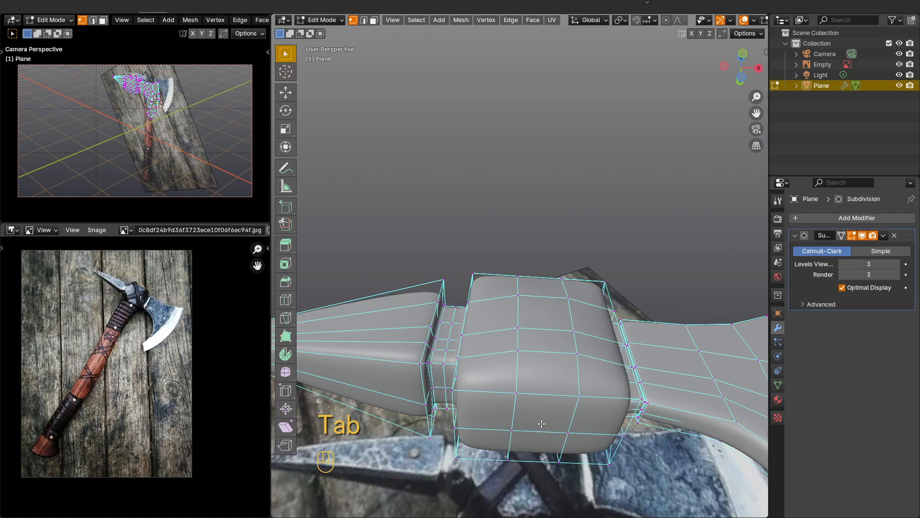
# Knife two lengthwise lines across the block's underside, one on each side of the centre line.
pyautogui.moveTo(541, 423); pyautogui.dragTo(594, 353, button='middle')
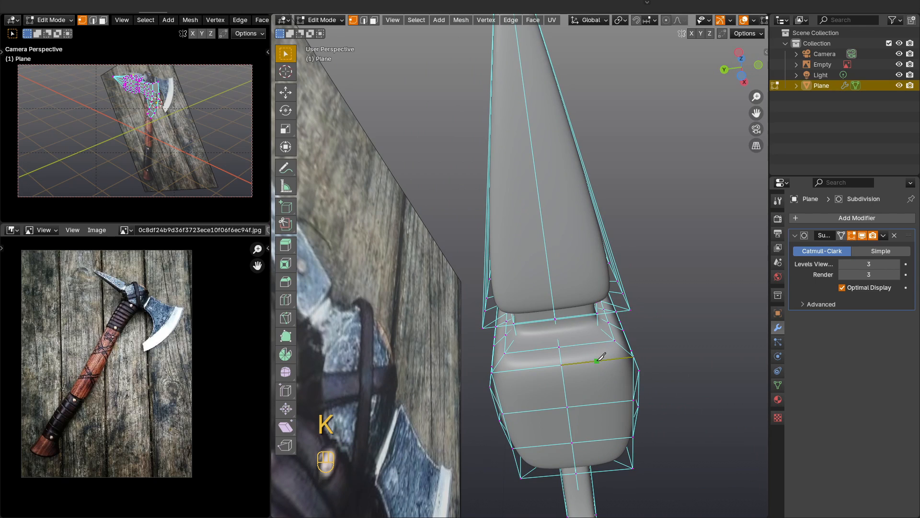
pyautogui.click(597, 360)
pyautogui.press('Return')
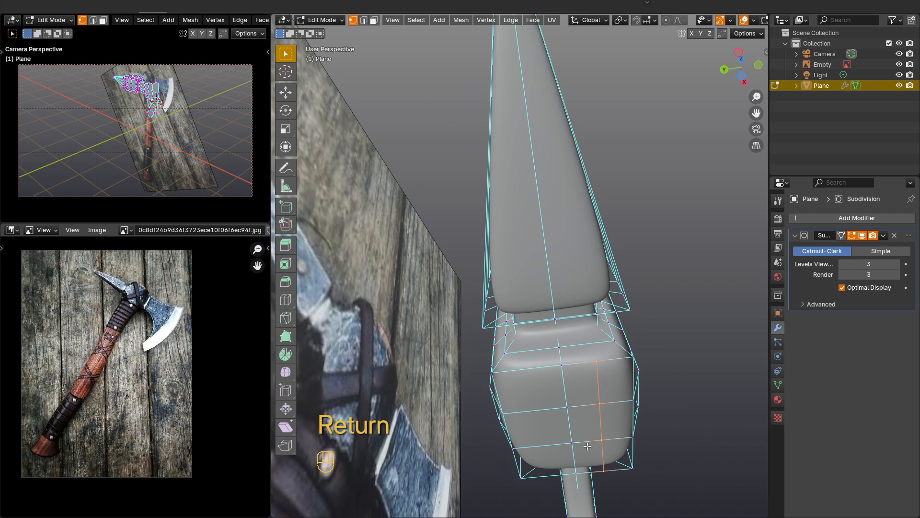
pyautogui.press('k')
pyautogui.press('Return')
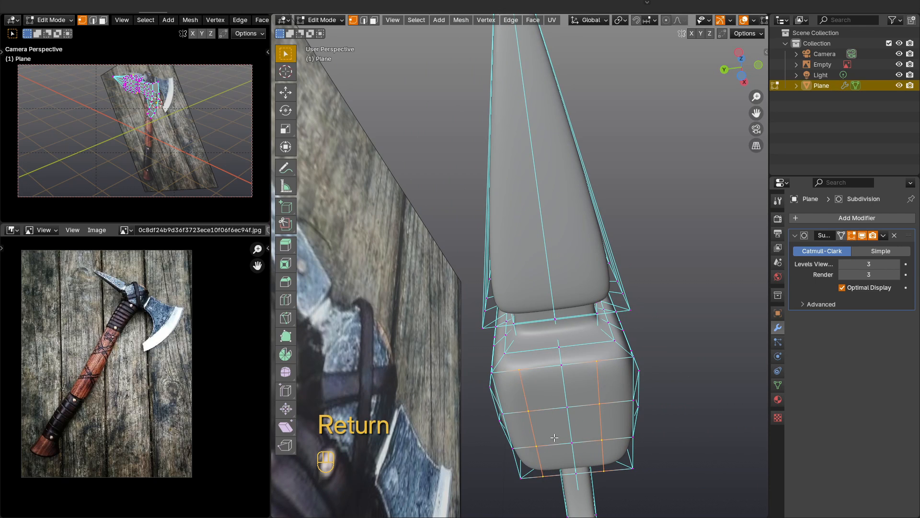
# Connect the ends of both lengthwise lines on the block's underside to the neck loops at either end.
pyautogui.moveTo(547, 460); pyautogui.dragTo(576, 380, button='middle')
pyautogui.press('j')
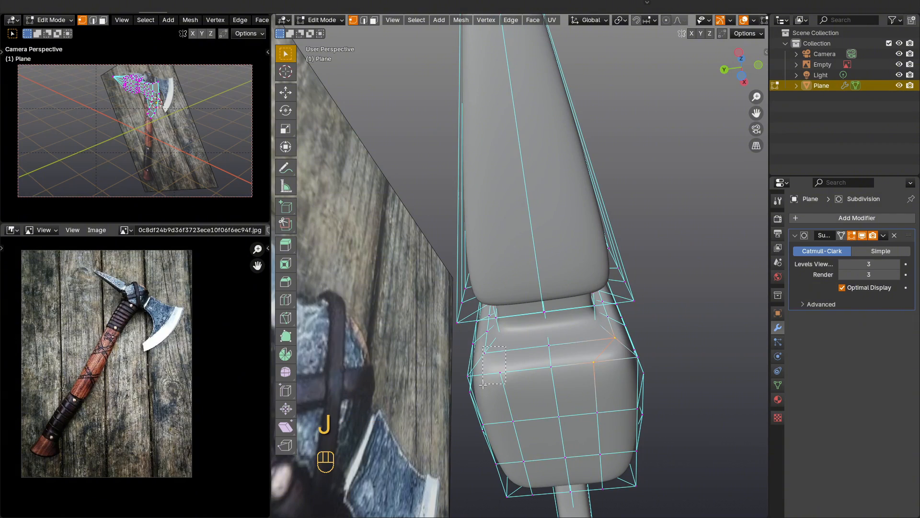
pyautogui.moveTo(483, 384); pyautogui.dragTo(483, 386)
pyautogui.press('j')
pyautogui.moveTo(517, 374); pyautogui.dragTo(499, 189, button='middle')
pyautogui.press('j')
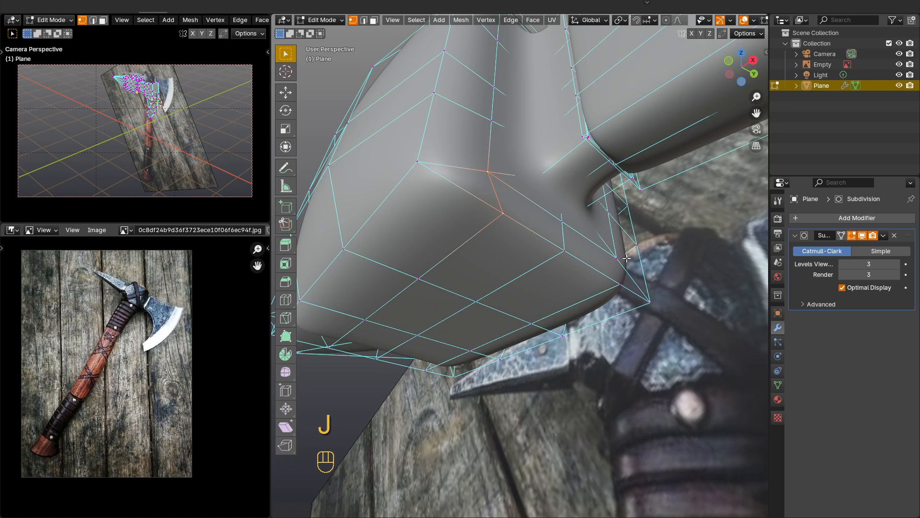
pyautogui.press('j')
pyautogui.moveTo(475, 235); pyautogui.dragTo(591, 274, button='middle')
# Arrange the six inner vertices of the block's underside into a circle with LoopTools and adjust the operation's settings.
pyautogui.press('1')
pyautogui.scroll(1, 535, 333)
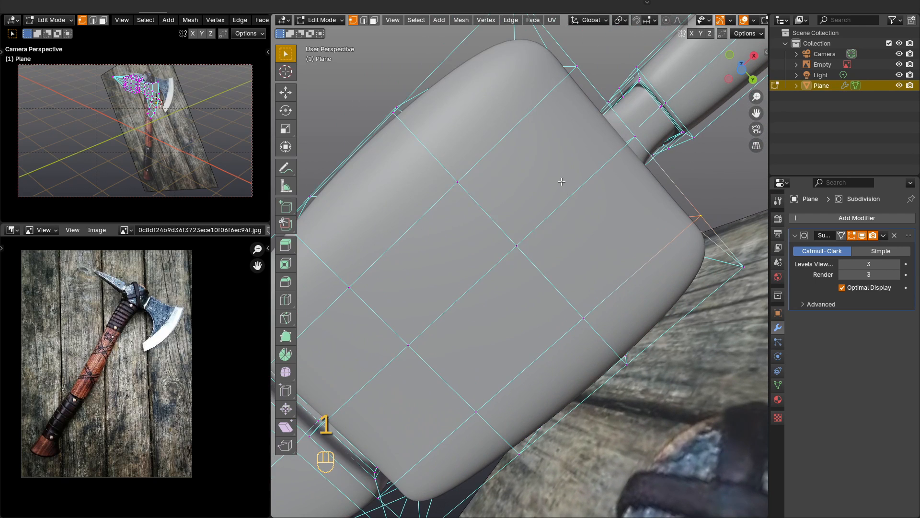
pyautogui.moveTo(563, 181); pyautogui.dragTo(423, 277)
pyautogui.keyDown('shift'); pyautogui.moveTo(609, 288); pyautogui.dragTo(537, 343); pyautogui.keyUp('shift')
pyautogui.keyDown('shift'); pyautogui.moveTo(492, 353); pyautogui.dragTo(490, 381); pyautogui.keyUp('shift')
pyautogui.keyDown('shift'); pyautogui.moveTo(336, 370); pyautogui.dragTo(336, 369); pyautogui.keyUp('shift')
pyautogui.rightClick(473, 304)
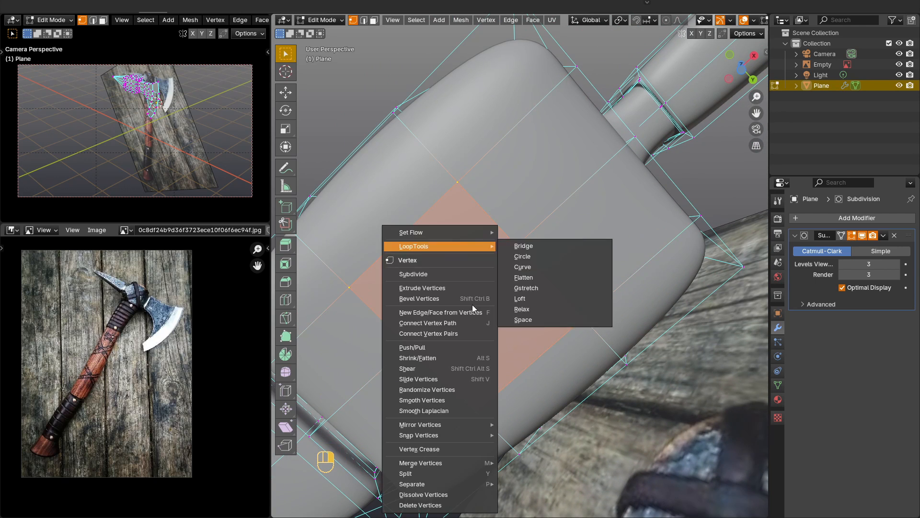
pyautogui.moveTo(474, 246)
pyautogui.click(548, 260)
pyautogui.scroll(-3, 538, 331)
pyautogui.moveTo(401, 480); pyautogui.dragTo(462, 480)
# Select the circular faces on the block's top and underside and bridge them into a through-hole.
pyautogui.moveTo(442, 266); pyautogui.dragTo(515, 210, button='middle')
pyautogui.press('3')
pyautogui.keyDown('shift'); pyautogui.click(505, 179); pyautogui.keyUp('shift')
pyautogui.keyDown('shift'); pyautogui.click(504, 158); pyautogui.keyUp('shift')
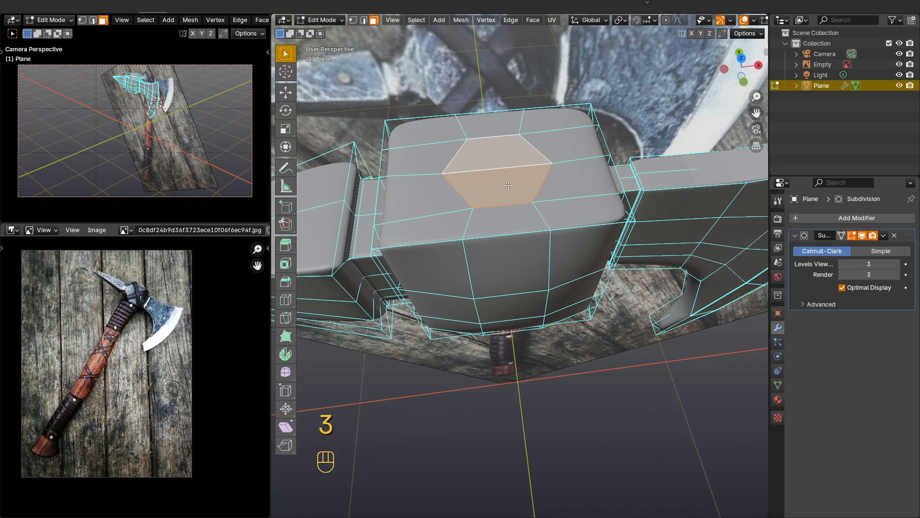
pyautogui.rightClick(501, 155)
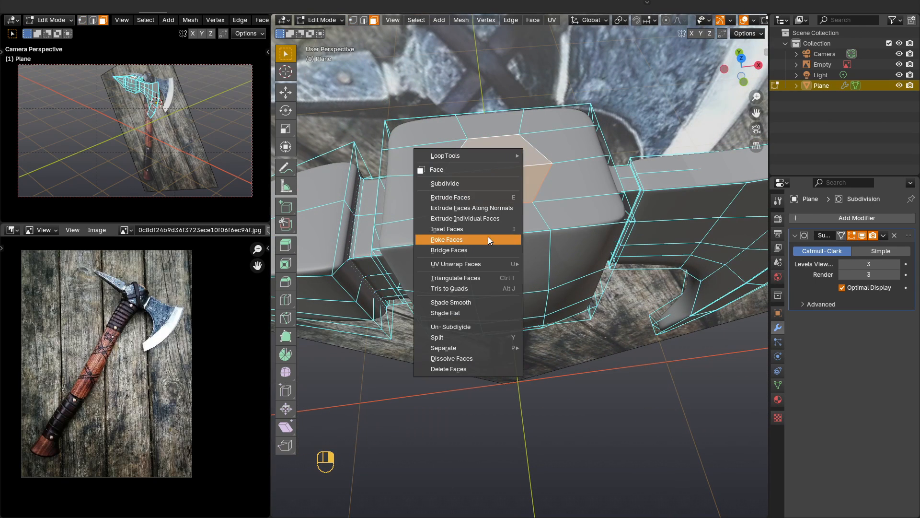
pyautogui.click(488, 250)
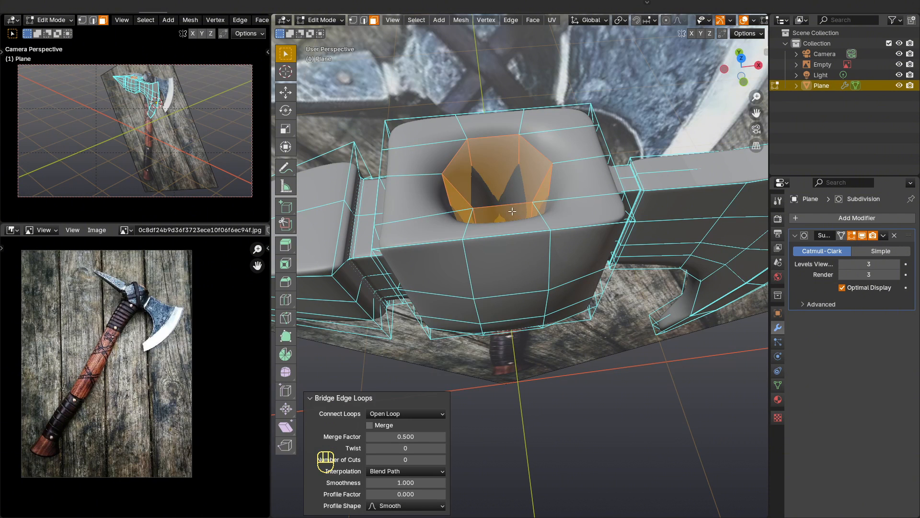
# Widen the hole's walls by a factor of about 1.33 in X and Y, excluding Z.
pyautogui.press('s')
pyautogui.hotkey('shift', 'z')
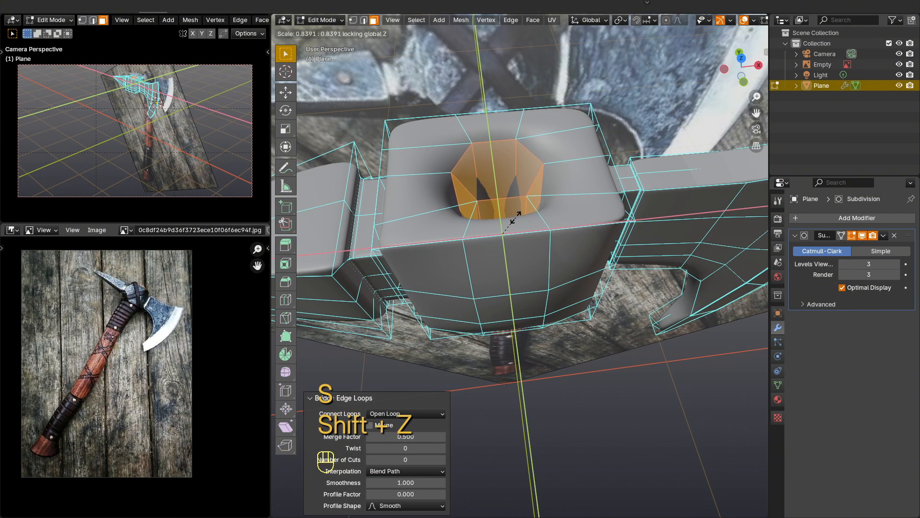
pyautogui.click(514, 199)
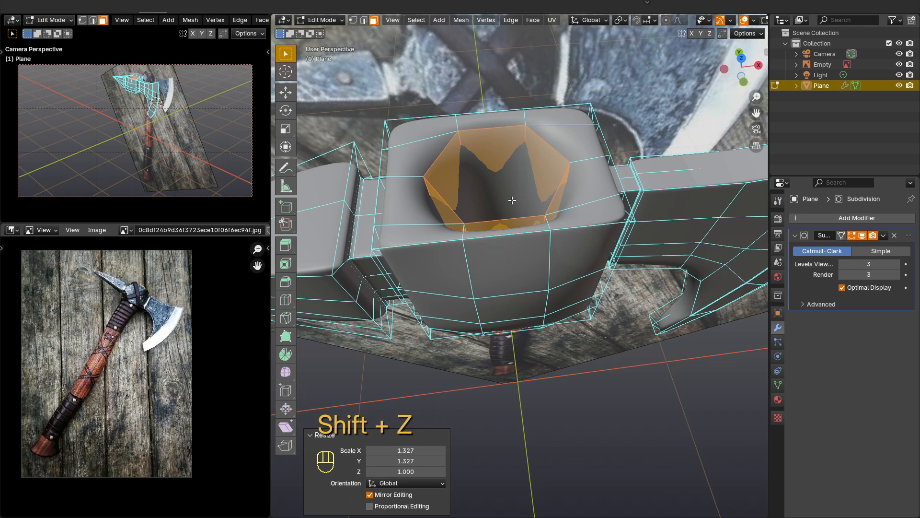
# Bevel the six rim edges of the hole's top opening with four segments and an offset of about 0.03 m.
pyautogui.press('2')
pyautogui.keyDown('alt'); pyautogui.click(491, 152); pyautogui.keyUp('alt')
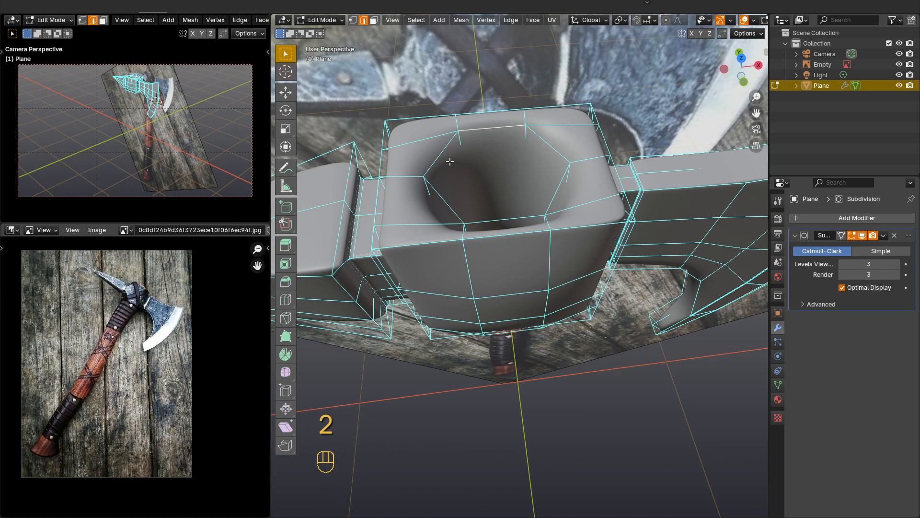
pyautogui.hotkey('shift', 'alt')
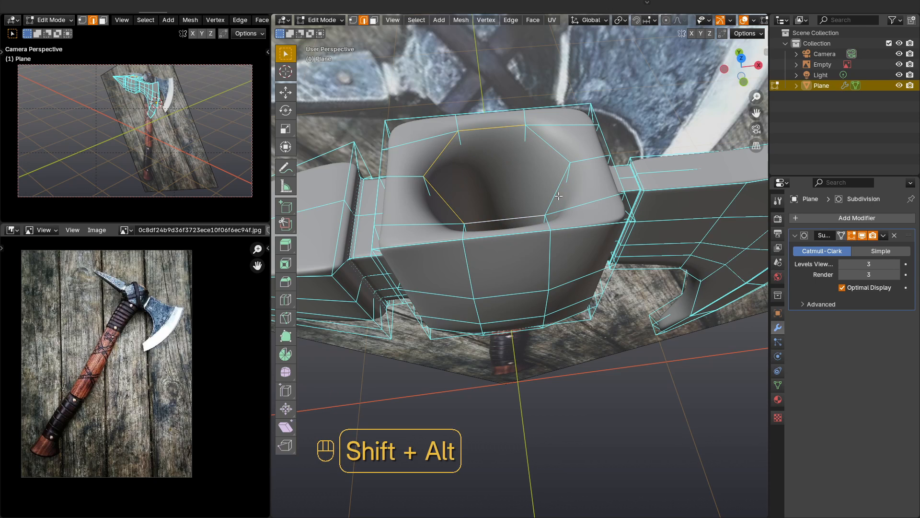
pyautogui.hotkey('ctrl', 'b')
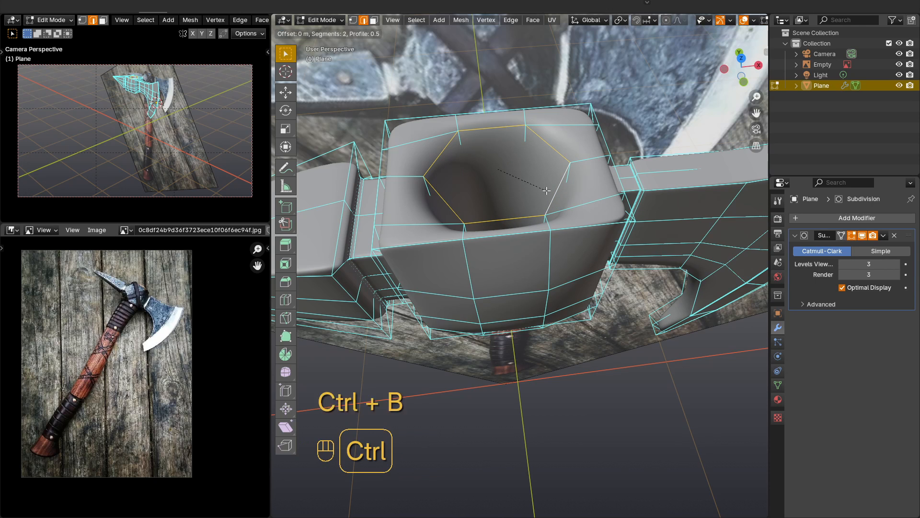
pyautogui.scroll(2, 553, 197)
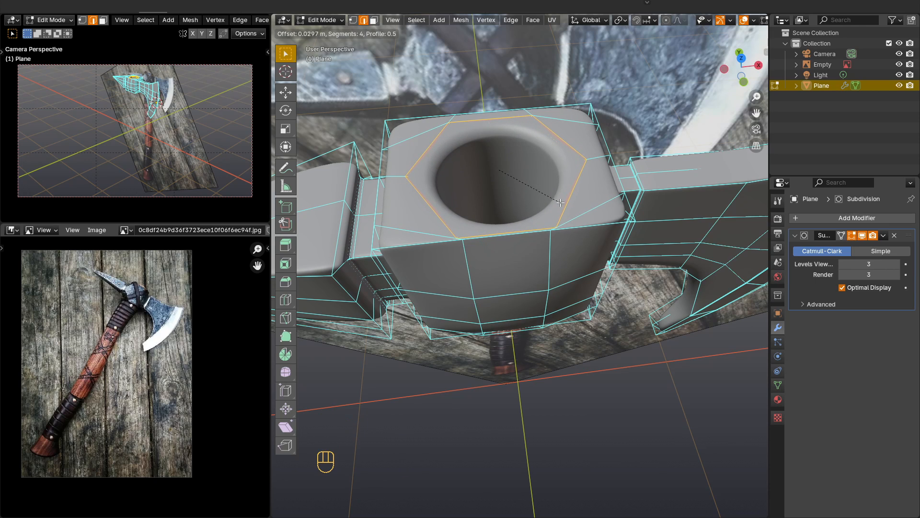
pyautogui.click(560, 202)
pyautogui.click(562, 369)
# Bevel the six rim edges of the hole's opening on the block's underside.
pyautogui.moveTo(559, 355); pyautogui.dragTo(547, 225, button='middle')
pyautogui.keyDown('shift'); pyautogui.moveTo(548, 225); pyautogui.dragTo(545, 185, button='middle'); pyautogui.keyUp('shift')
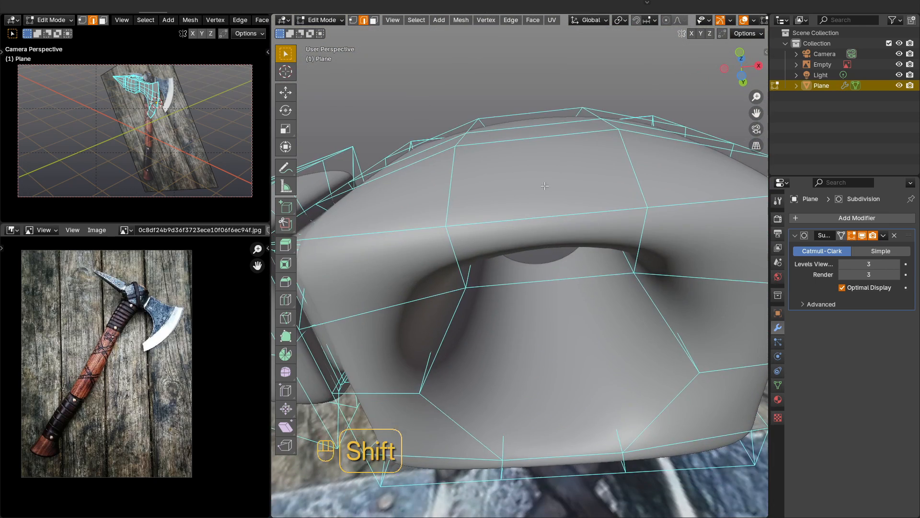
pyautogui.scroll(-2, 551, 199)
pyautogui.keyDown('shift'); pyautogui.click(542, 289); pyautogui.keyUp('shift')
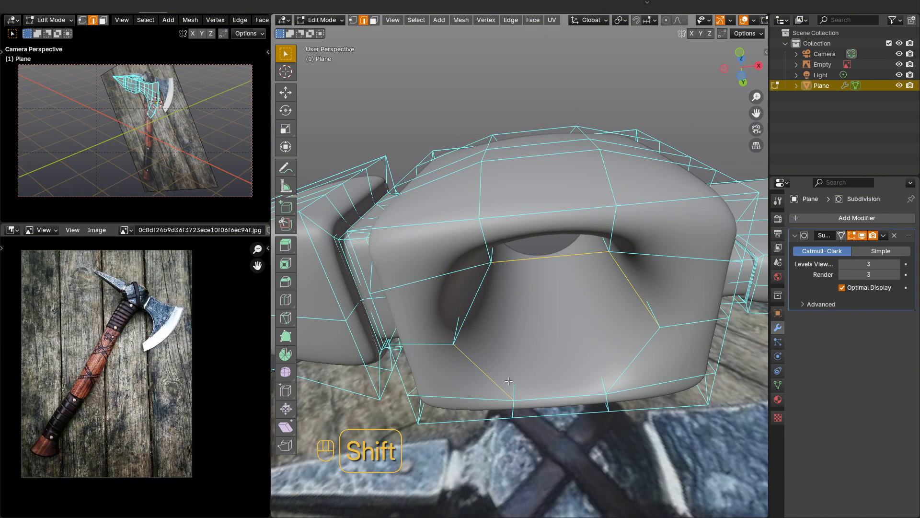
pyautogui.keyDown('shift'); pyautogui.click(624, 375); pyautogui.keyUp('shift')
pyautogui.keyDown('shift'); pyautogui.click(475, 302); pyautogui.keyUp('shift')
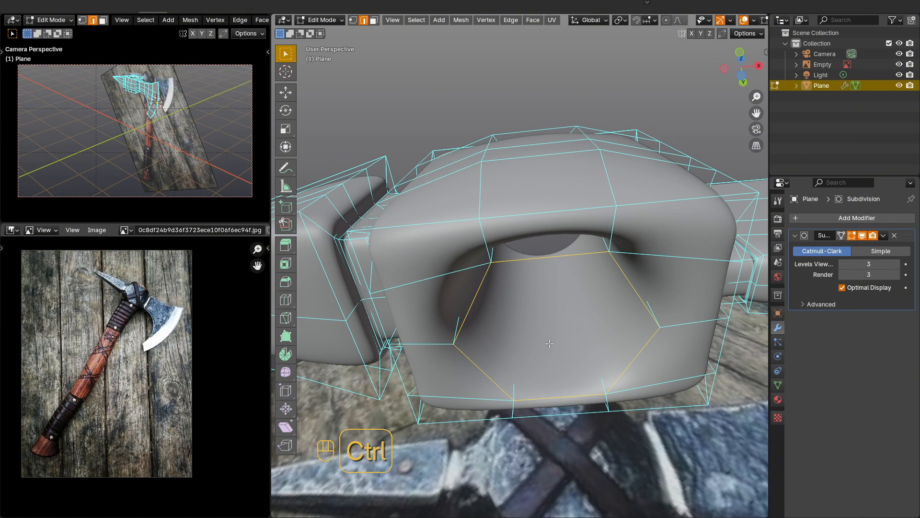
pyautogui.hotkey('ctrl', 'b')
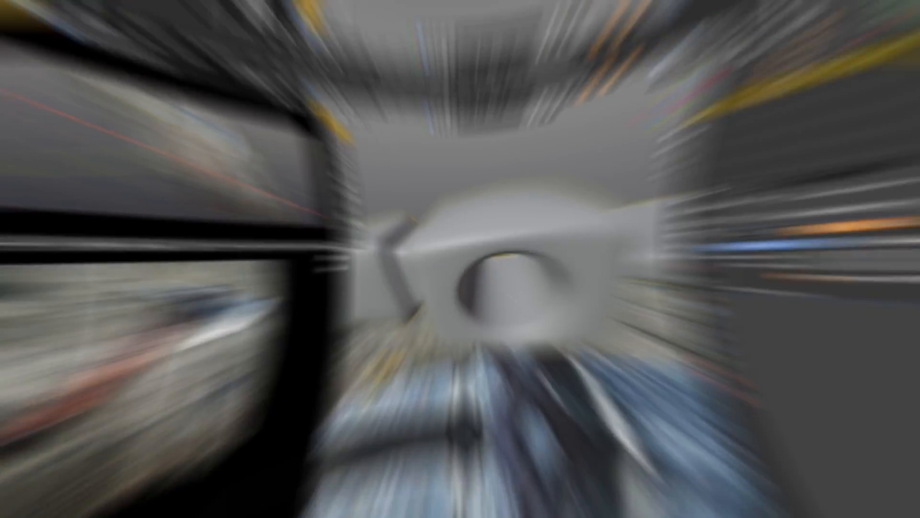
# Reset the 3D cursor to the world origin and add a 32-vertex mesh cylinder there for the handle.
pyautogui.scroll(-3, 507, 213)
pyautogui.hotkey('shift', 's')
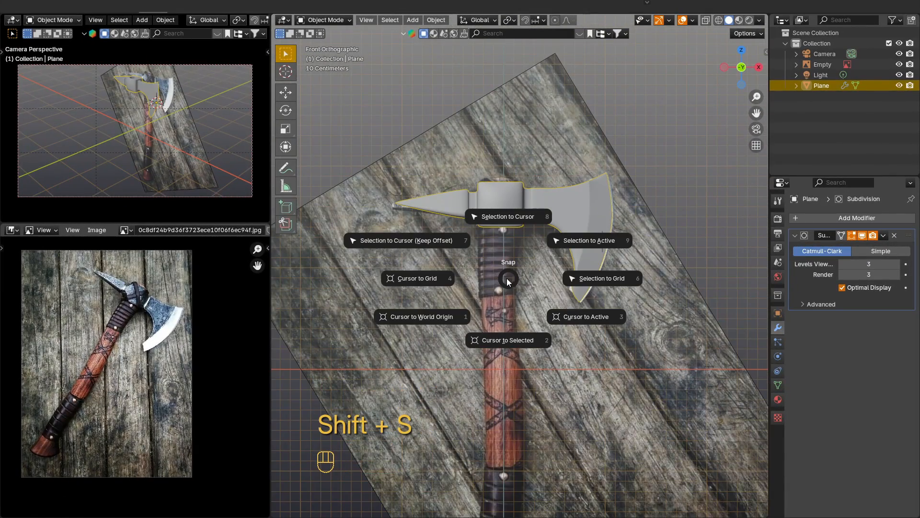
pyautogui.click(475, 307)
pyautogui.hotkey('shift', 'a')
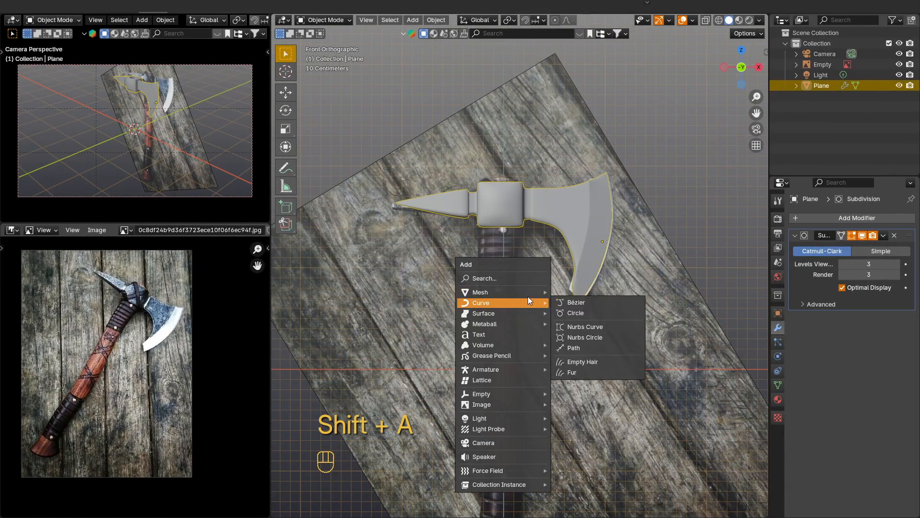
pyautogui.moveTo(532, 292)
pyautogui.click(582, 344)
# Scale the cylinder down by about 0.206 and again by 0.937 to match the handle's width in the reference.
pyautogui.press('s')
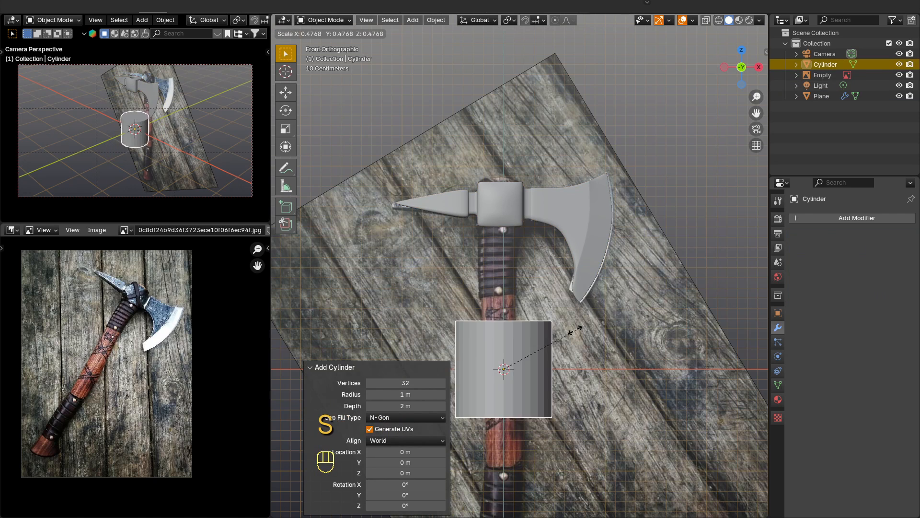
pyautogui.click(512, 335)
pyautogui.scroll(5, 508, 383)
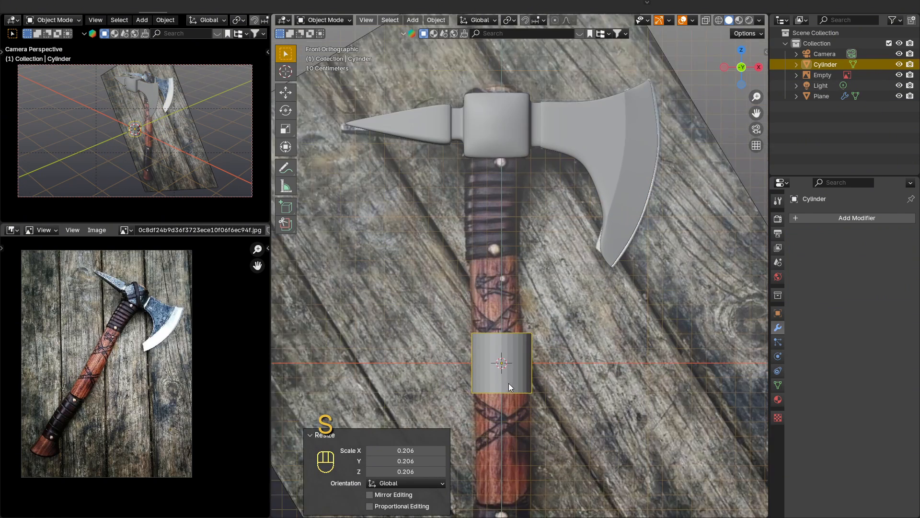
pyautogui.press('s')
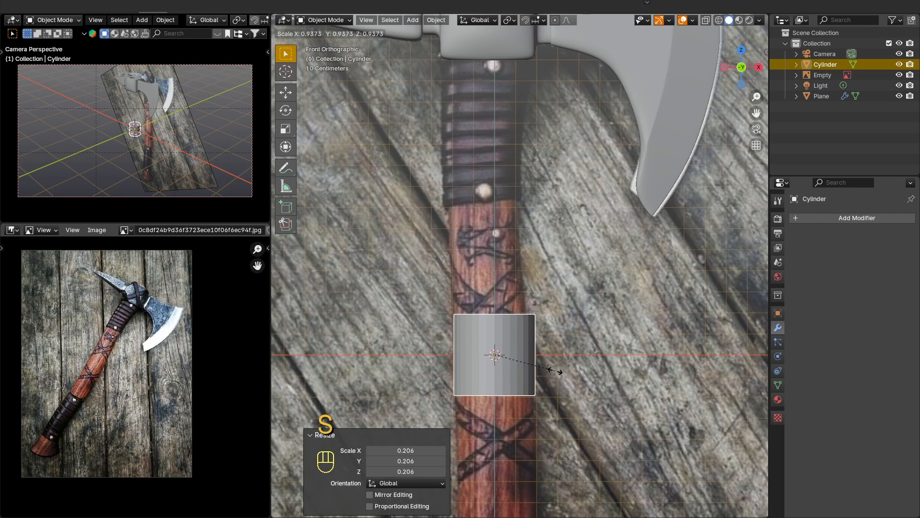
pyautogui.click(556, 371)
# Move the cylinder up about 1.69 m into the axe head's hole, its top slightly above the block.
pyautogui.scroll(-3, 550, 350)
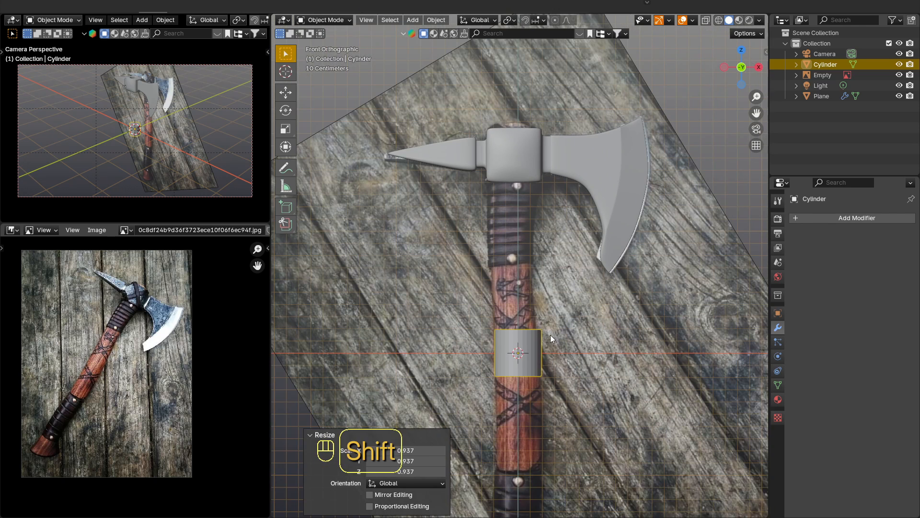
pyautogui.keyDown('shift'); pyautogui.moveTo(550, 335); pyautogui.dragTo(565, 407, button='middle'); pyautogui.keyUp('shift')
pyautogui.press('g')
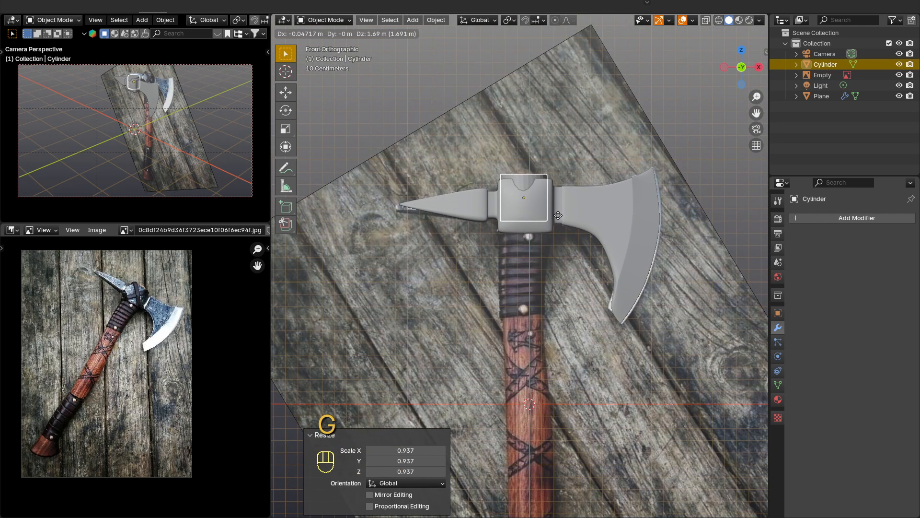
pyautogui.click(558, 200)
pyautogui.scroll(4, 533, 185)
pyautogui.press('g')
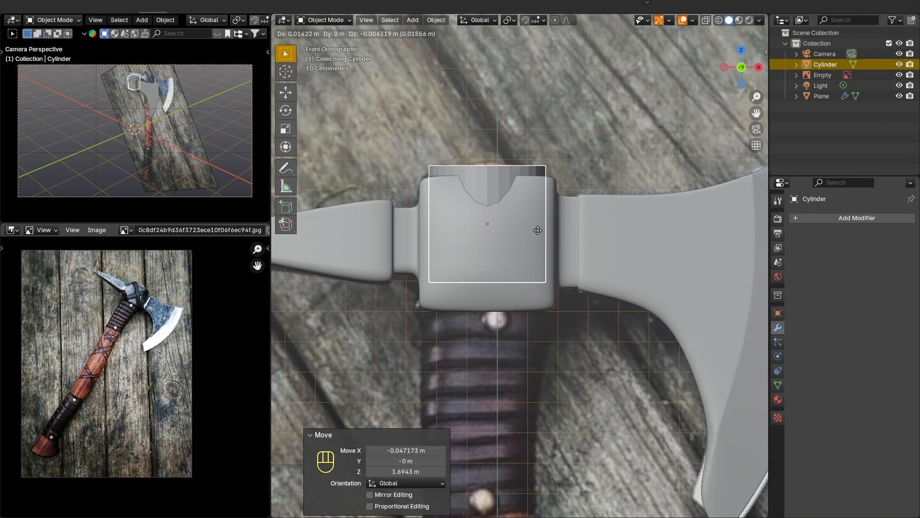
pyautogui.click(538, 232)
# Move the cylinder's lower vertex ring down about 0.25 m onto the leather wrap and rotate it 1.63°.
pyautogui.press('Tab')
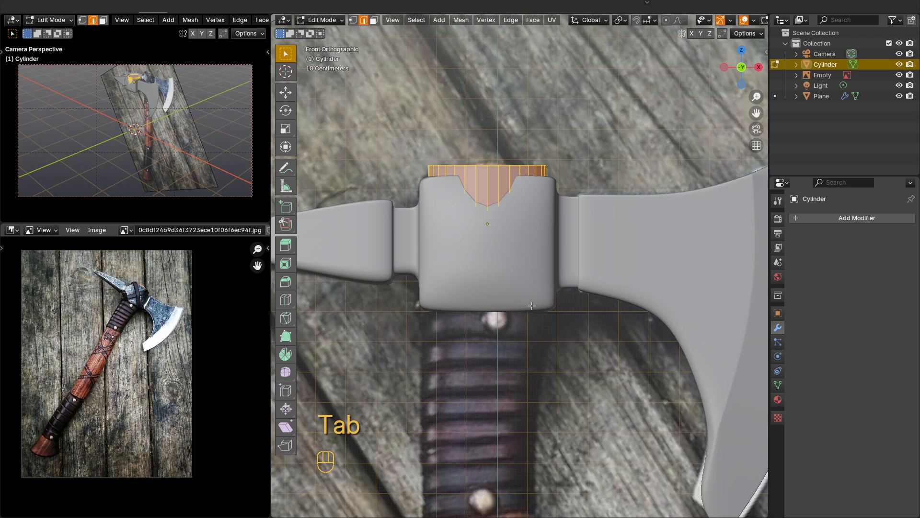
pyautogui.hotkey('alt', 'z')
pyautogui.press('1')
pyautogui.keyDown('alt'); pyautogui.click(452, 283); pyautogui.keyUp('alt')
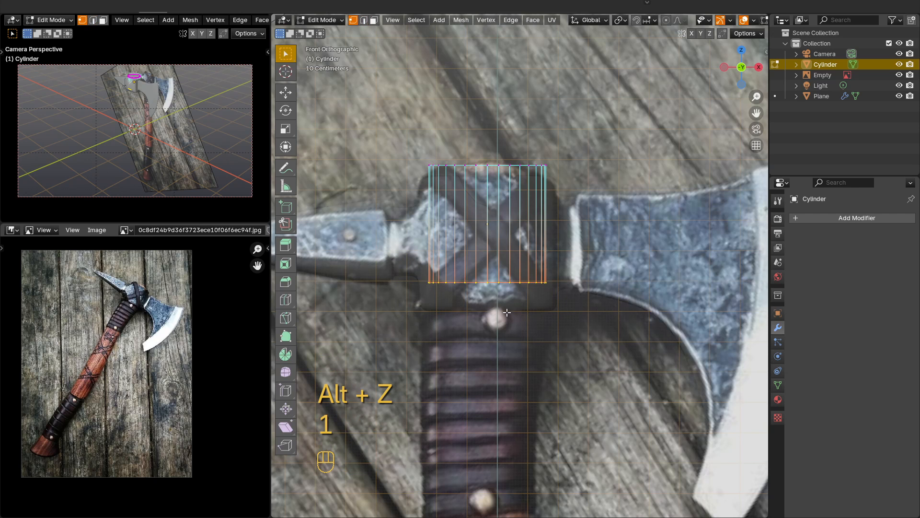
pyautogui.press('g')
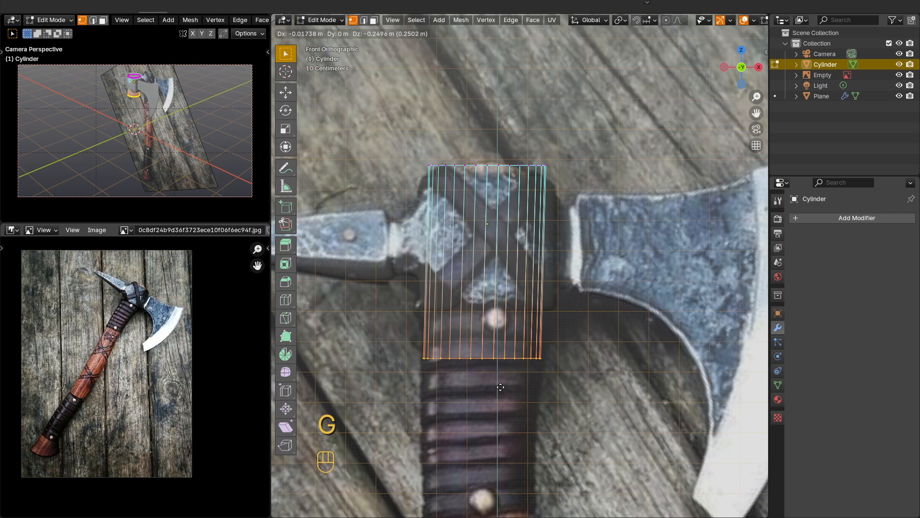
pyautogui.click(500, 387)
pyautogui.press('r')
pyautogui.click(556, 389)
# Extrude the handle's lower ring down to just below the upper leather wrap and rotate it -5.78°.
pyautogui.scroll(-2, 531, 435)
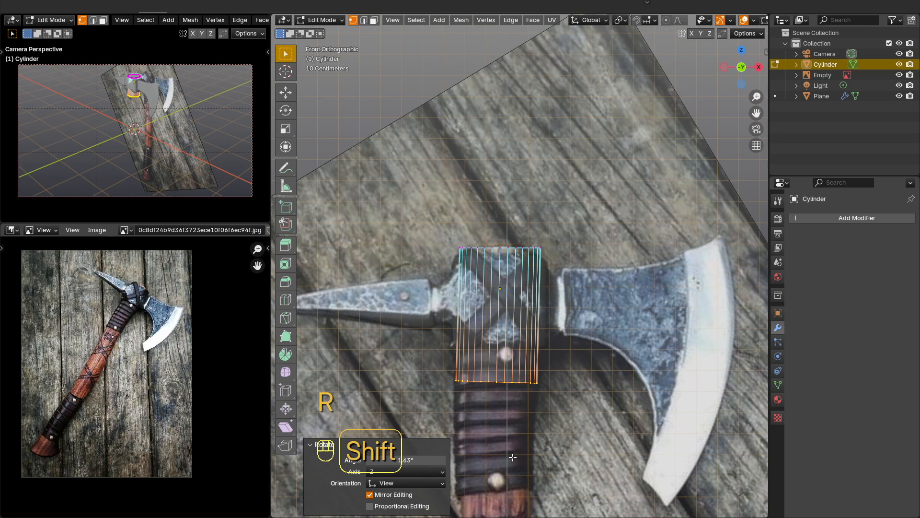
pyautogui.keyDown('shift'); pyautogui.moveTo(512, 457); pyautogui.dragTo(513, 238, button='middle'); pyautogui.keyUp('shift')
pyautogui.press('e')
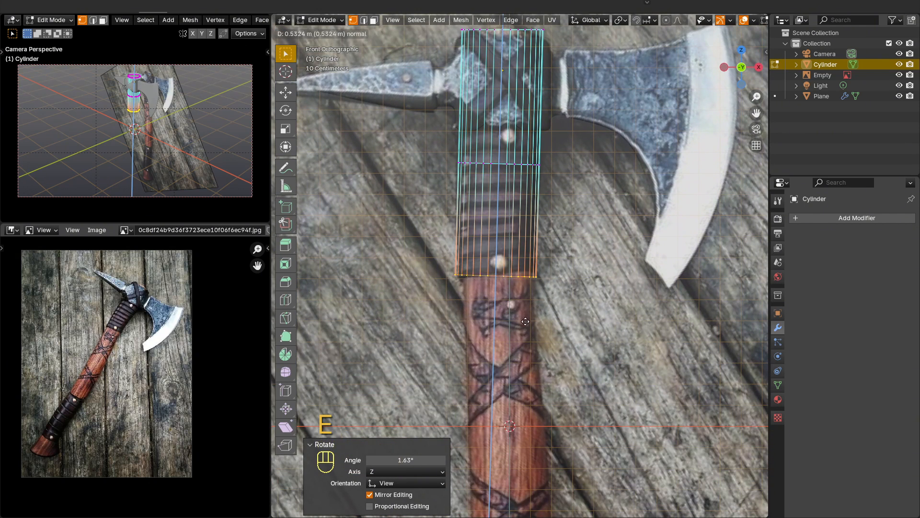
pyautogui.click(526, 343)
pyautogui.press('r')
pyautogui.click(545, 338)
# Fit the new ring to the handle's outline by scaling it 0.877, moving it about 0.018 m in X, and scaling it 0.972.
pyautogui.press('s')
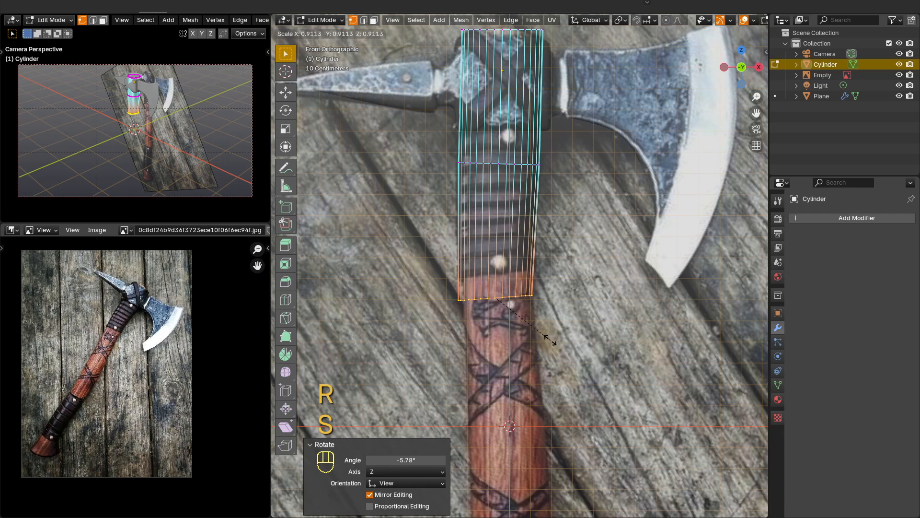
pyautogui.click(550, 340)
pyautogui.press('g')
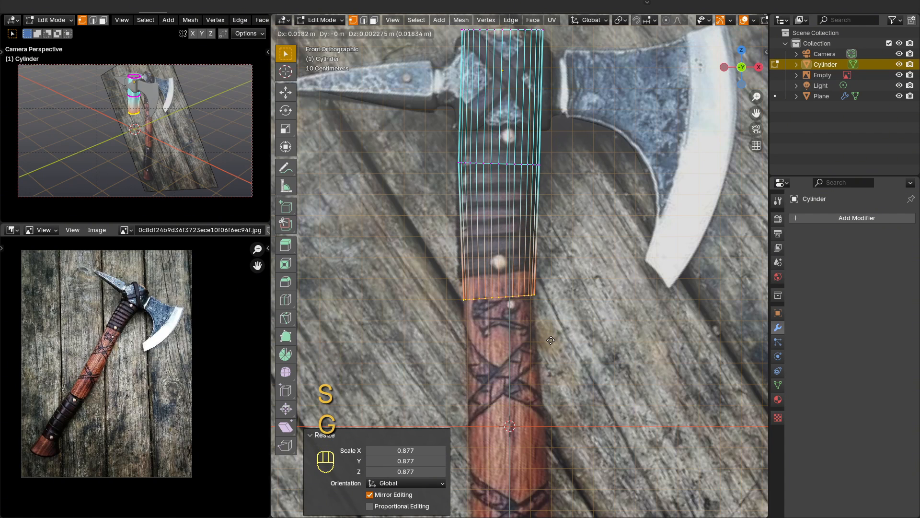
pyautogui.click(551, 340)
pyautogui.press('s')
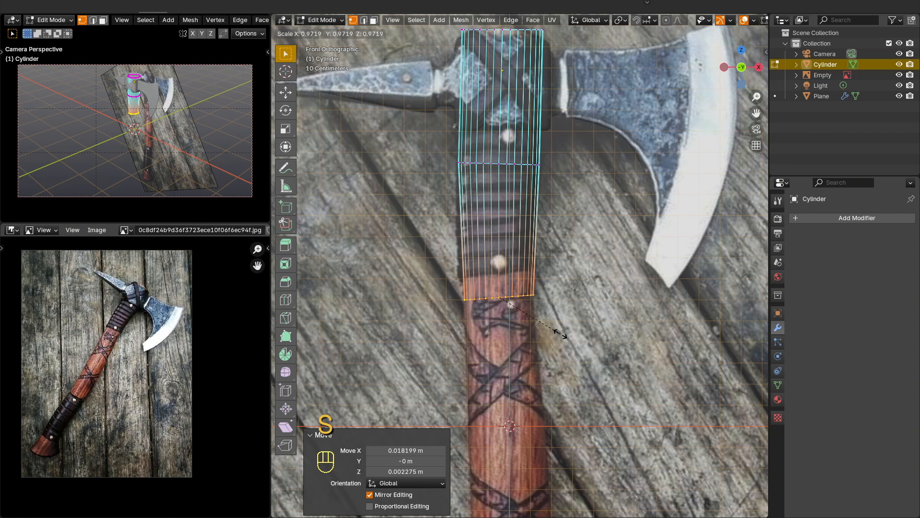
pyautogui.click(560, 334)
# Extrude the handle's lower ring down about 0.648 m into the red wood section and rotate the new ring 3.13°.
pyautogui.scroll(2, 552, 335)
pyautogui.keyDown('shift'); pyautogui.moveTo(525, 290); pyautogui.dragTo(525, 243, button='middle'); pyautogui.keyUp('shift')
pyautogui.press('e')
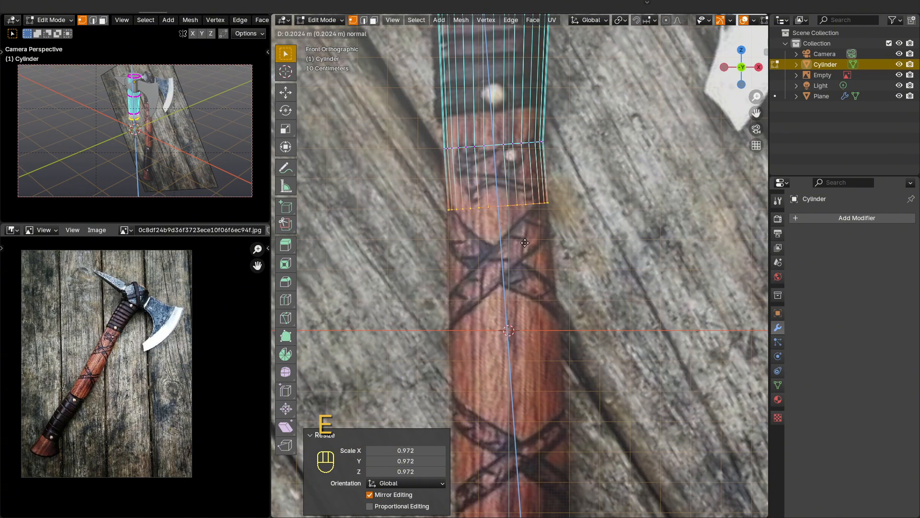
pyautogui.click(540, 360)
pyautogui.press('r')
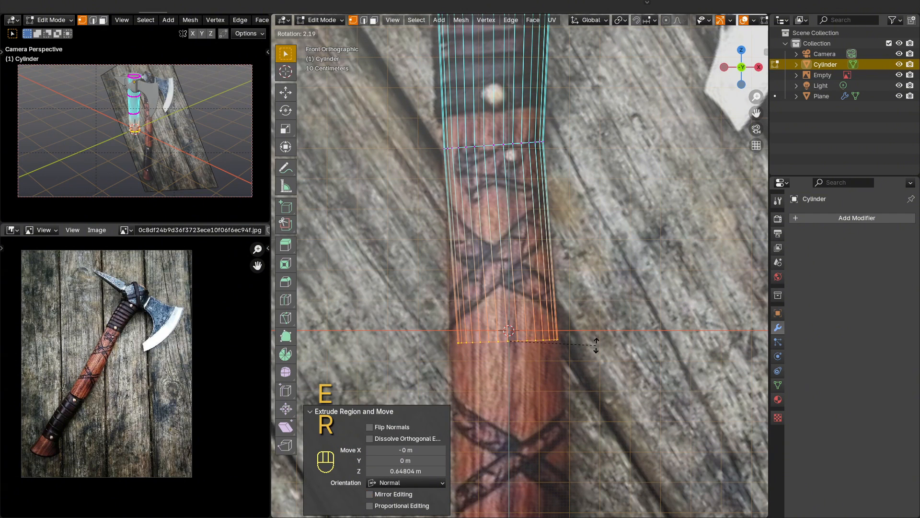
pyautogui.click(595, 345)
# Fit the new ring to the wood's outline by scaling it 1.108 and moving it about -0.005 m in X.
pyautogui.press('s')
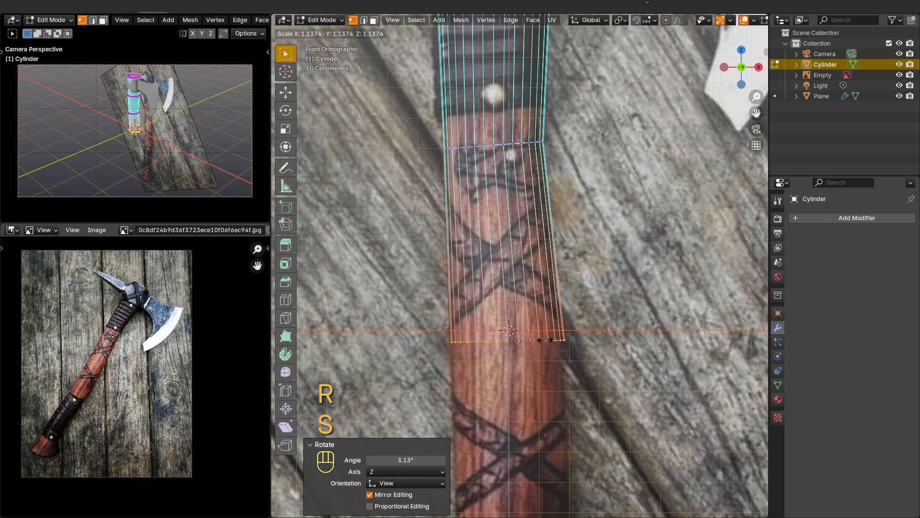
pyautogui.click(543, 341)
pyautogui.press('g')
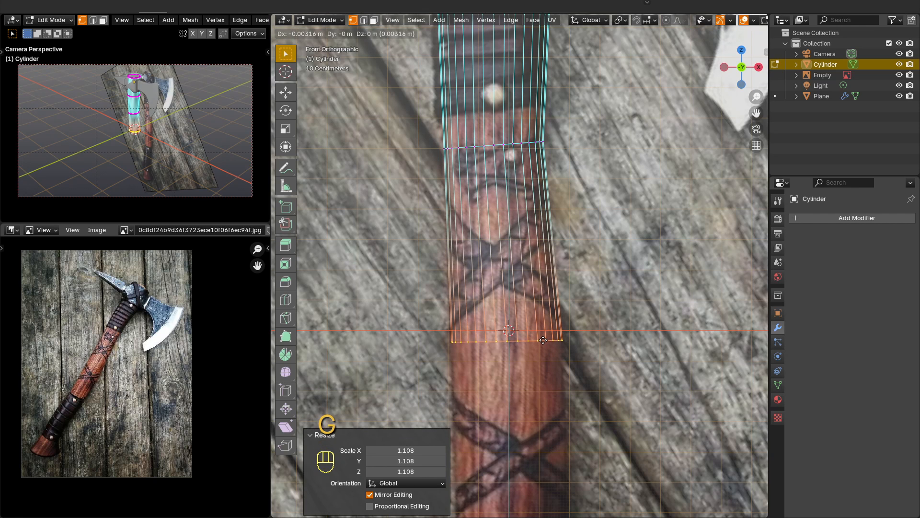
pyautogui.click(543, 340)
# Extrude the handle's lower ring down about 0.803 m to just above the lower leather wrap.
pyautogui.keyDown('shift'); pyautogui.moveTo(546, 381); pyautogui.dragTo(526, 184, button='middle'); pyautogui.keyUp('shift')
pyautogui.press('e')
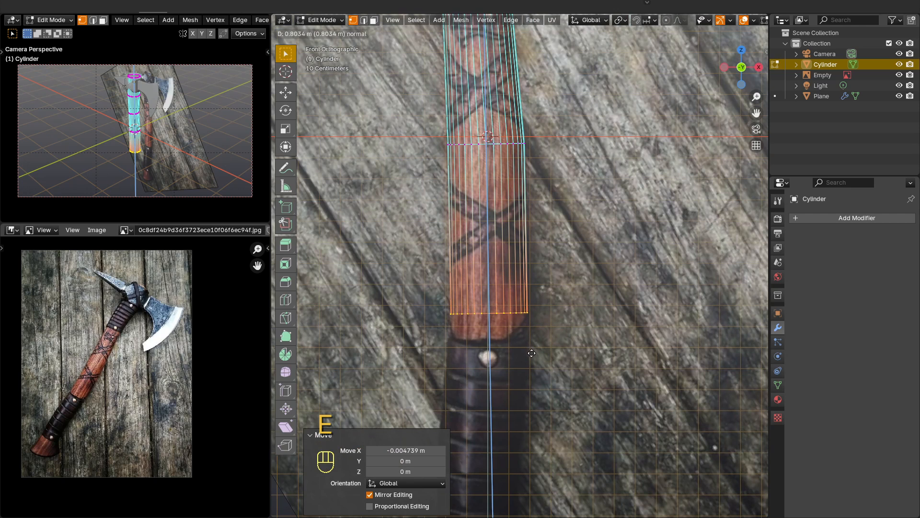
pyautogui.click(514, 317)
pyautogui.scroll(2, 514, 316)
pyautogui.scroll(-3, 522, 282)
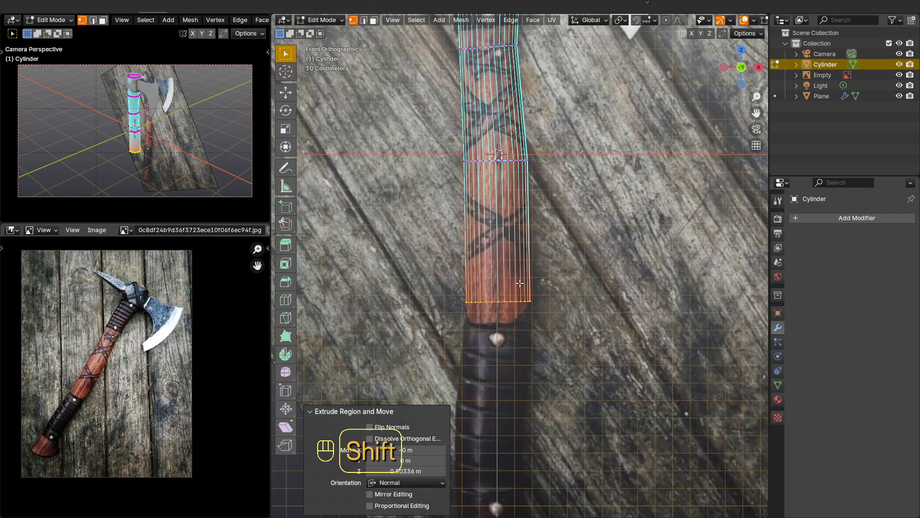
# Extrude the ring about 0.698 m into the lower leather wrap and move it about -0.030 m in X and -0.022 m in Z.
pyautogui.keyDown('shift'); pyautogui.moveTo(522, 284); pyautogui.dragTo(524, 122, button='middle'); pyautogui.keyUp('shift')
pyautogui.press('e')
pyautogui.click(524, 245)
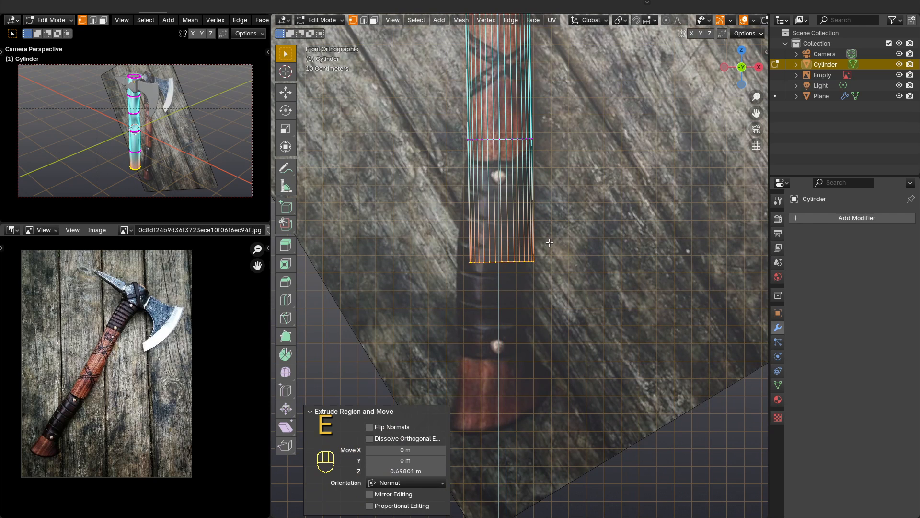
pyautogui.press('g')
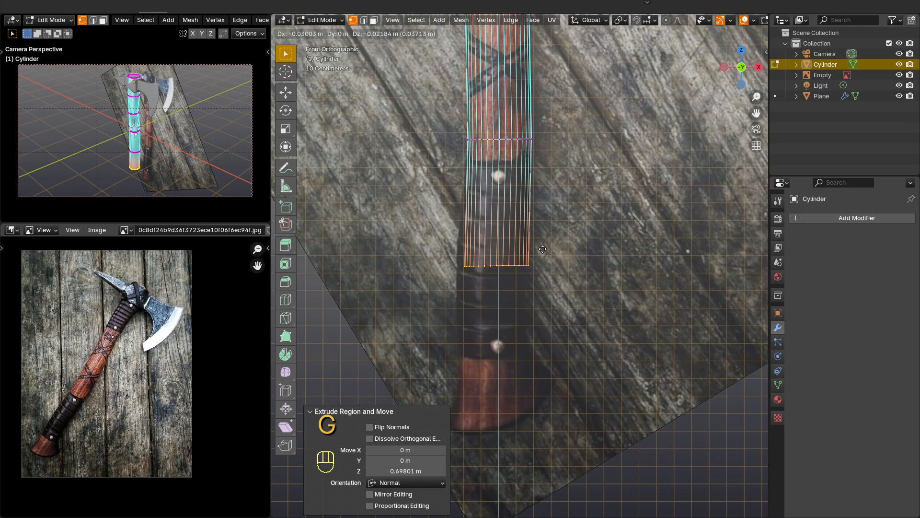
pyautogui.click(543, 249)
# Shift the ring on the lower wrap about -0.017 m in X and -0.014 m in Z, and rotate it 3.2°.
pyautogui.scroll(3, 542, 249)
pyautogui.press('g')
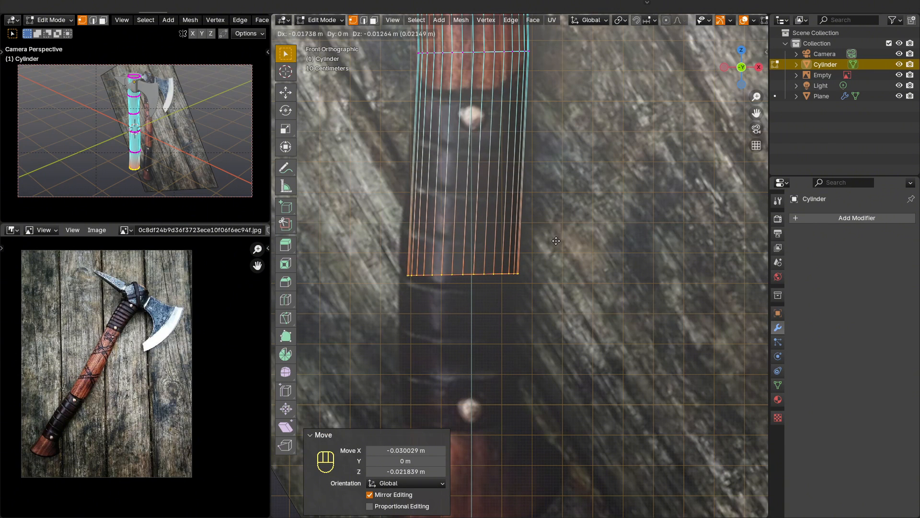
pyautogui.click(555, 241)
pyautogui.press('r')
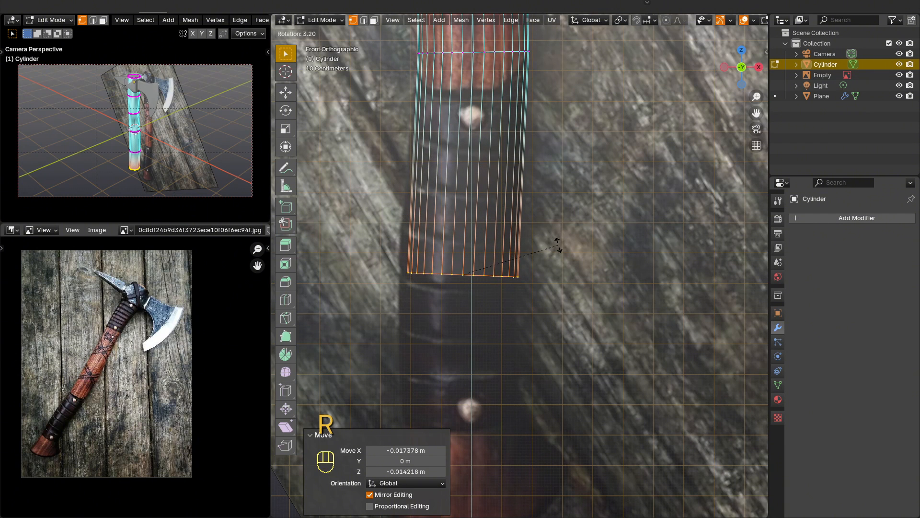
pyautogui.click(557, 245)
# Extrude the ring about 0.31 m to just above the lower rivet, move it about 0.008 m in X and -0.016 m in Z, and rotate it -4.42°.
pyautogui.keyDown('shift'); pyautogui.moveTo(528, 270); pyautogui.dragTo(547, 151, button='middle'); pyautogui.keyUp('shift')
pyautogui.press('e')
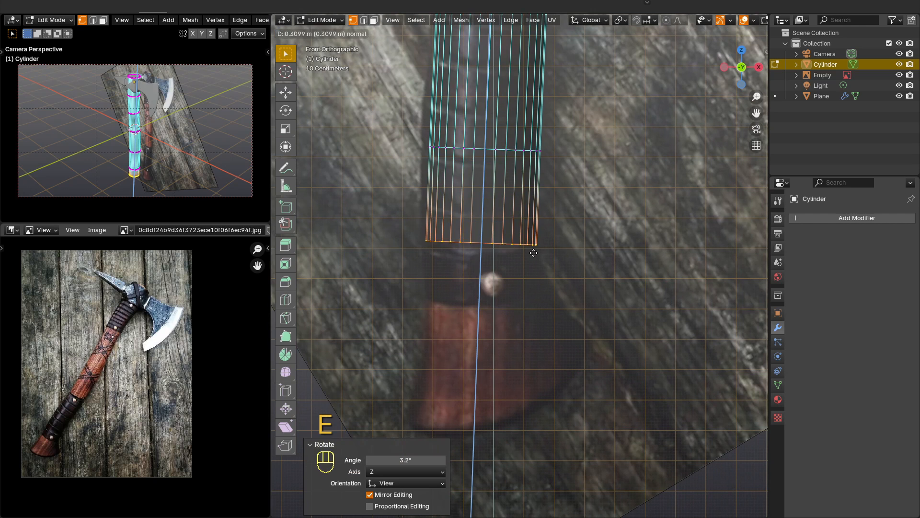
pyautogui.click(533, 252)
pyautogui.press('g')
pyautogui.click(564, 263)
pyautogui.press('r')
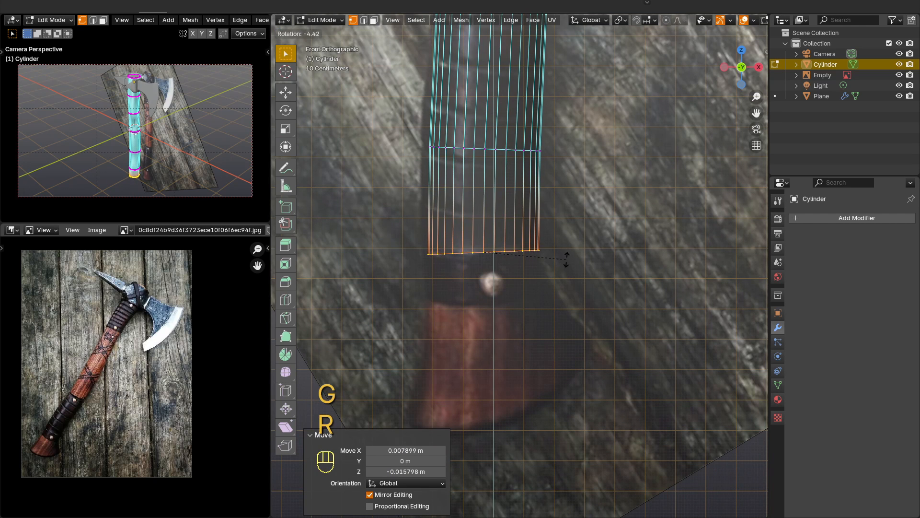
pyautogui.click(566, 259)
# Extrude the ring about 0.236 m past the lower rivet, enlarge it, and move it about 0.026 m in X.
pyautogui.scroll(2, 541, 275)
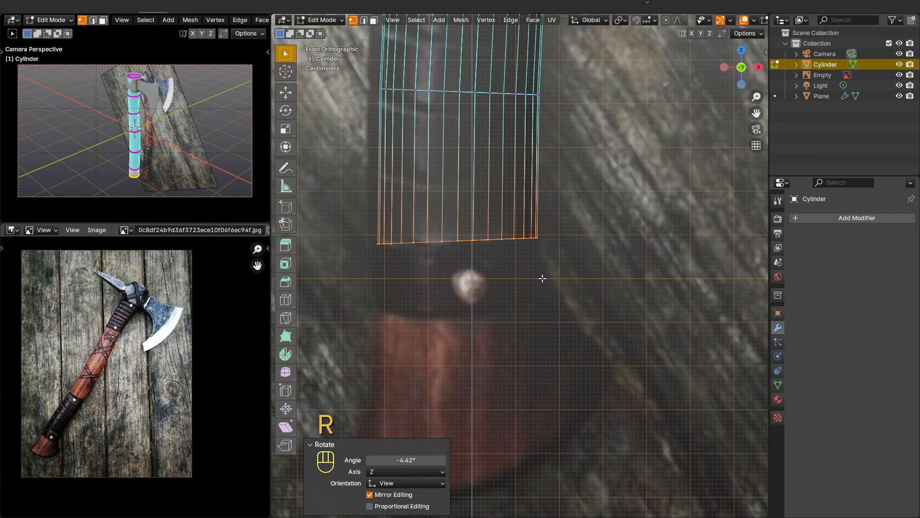
pyautogui.keyDown('shift'); pyautogui.moveTo(541, 275); pyautogui.dragTo(569, 203, button='middle'); pyautogui.keyUp('shift')
pyautogui.press('e')
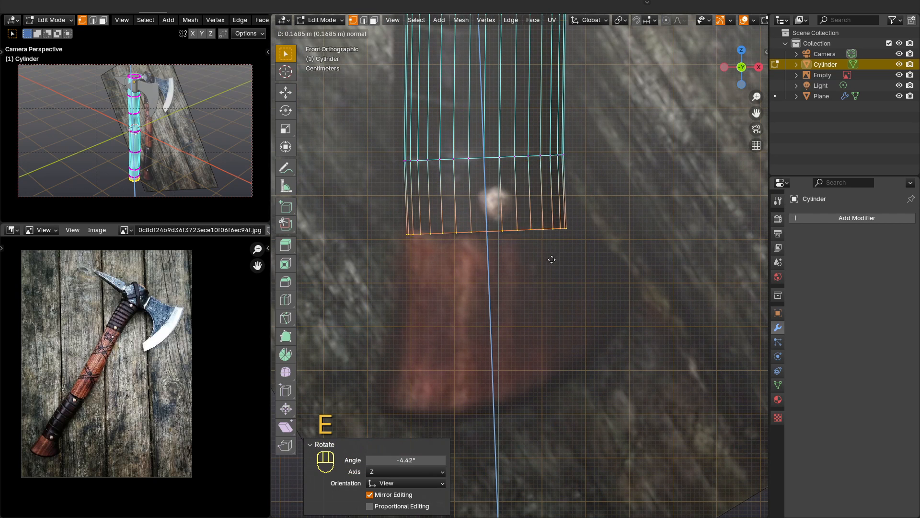
pyautogui.click(543, 285)
pyautogui.press('s')
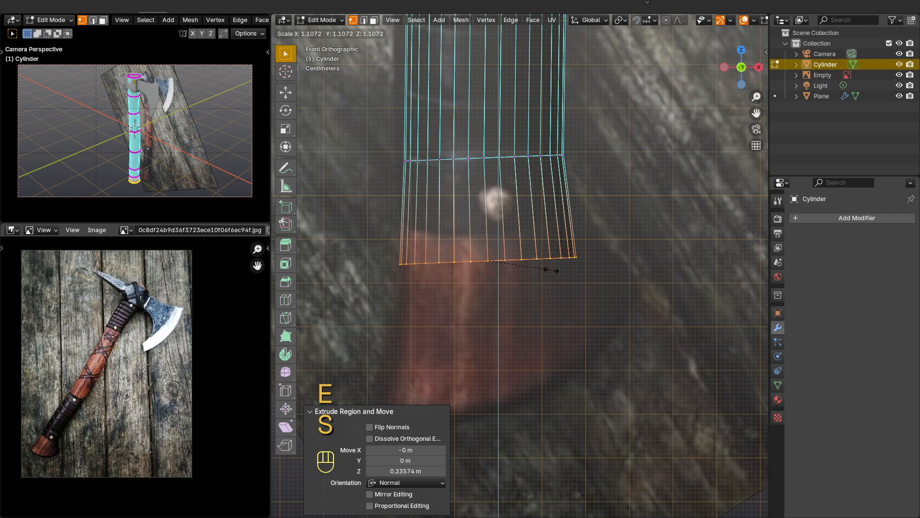
pyautogui.click(555, 273)
pyautogui.click(556, 270)
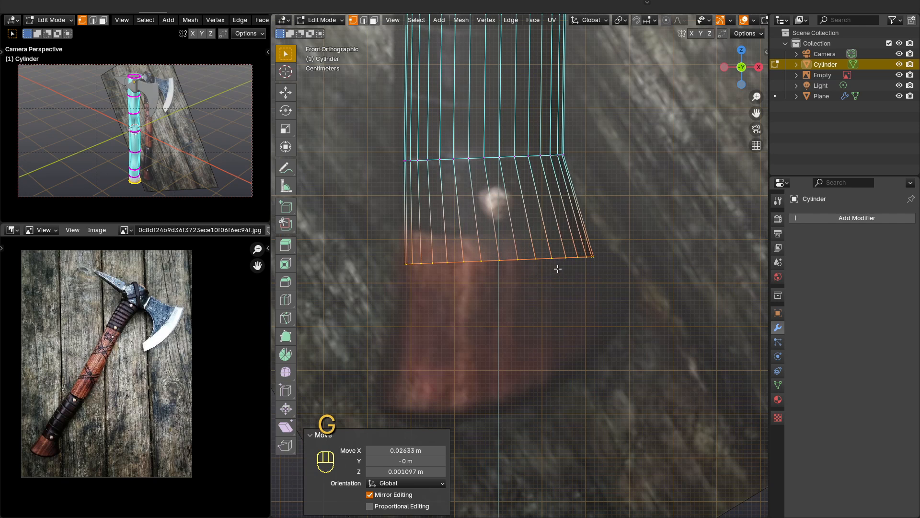
# Widen the ring below the rivet further, move it about 0.012 m in X, and rotate it about -2.47°.
pyautogui.press('s')
pyautogui.press('g')
pyautogui.click(561, 270)
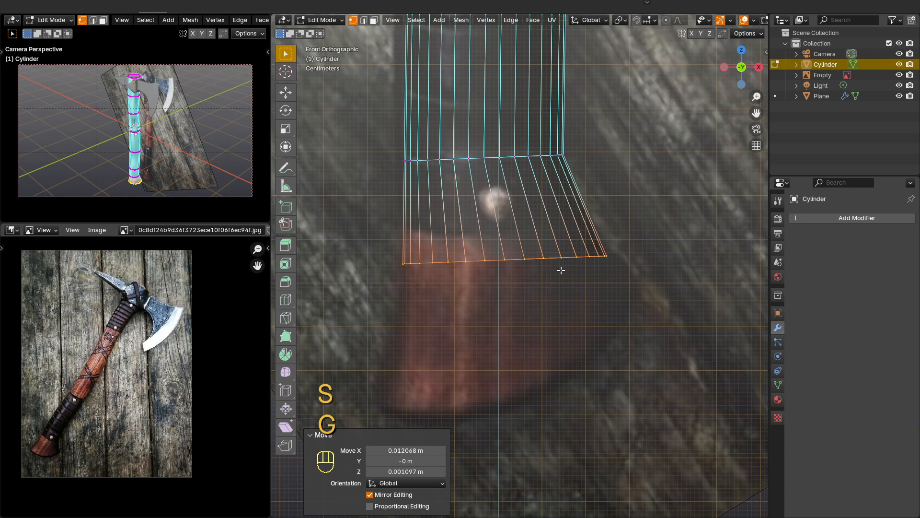
pyautogui.press('r')
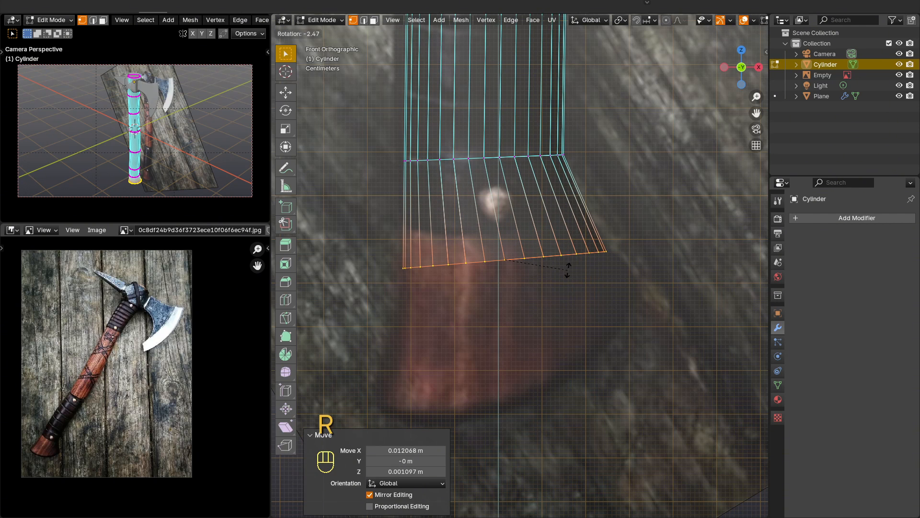
pyautogui.click(568, 269)
# Extrude the flared butt end to the pommel's base, scaling the ring 1.118, rotating it -9.23° and -2.77°, and widening it to the outline.
pyautogui.press('e')
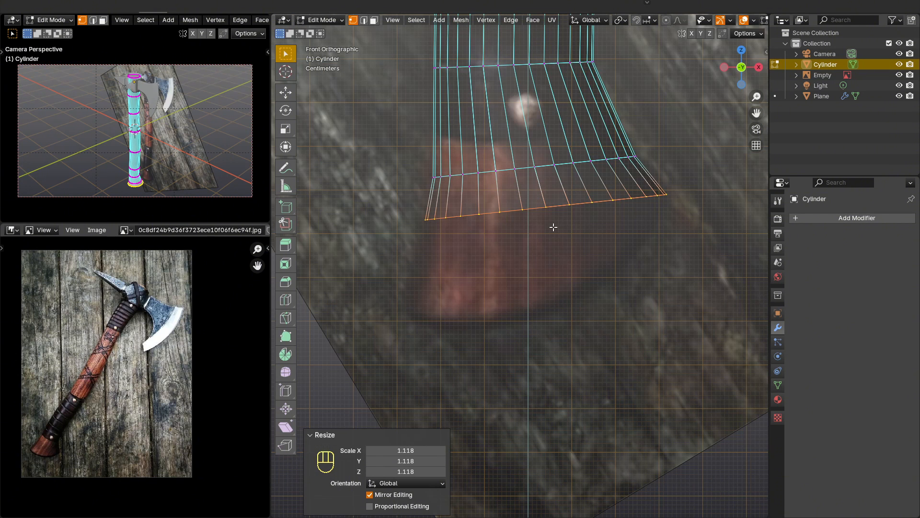
pyautogui.press('r')
pyautogui.click(593, 245)
pyautogui.press('g')
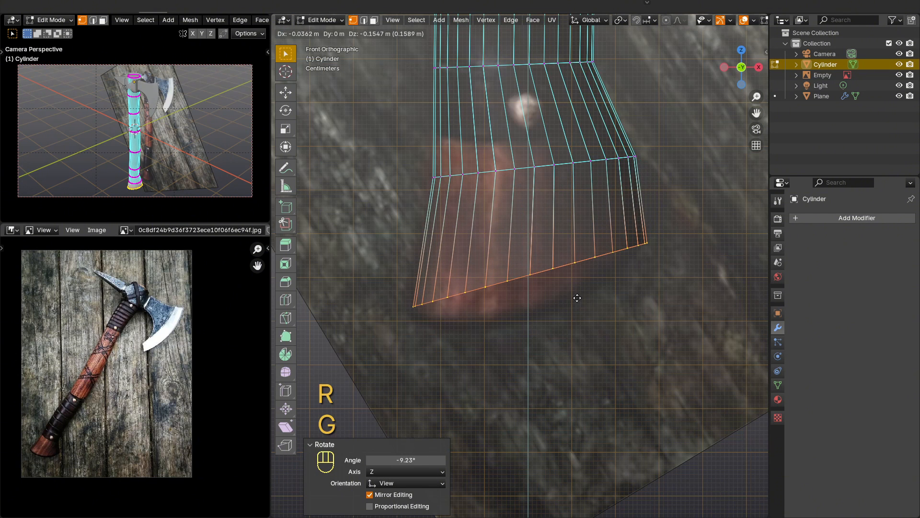
pyautogui.click(642, 280)
pyautogui.click(645, 273)
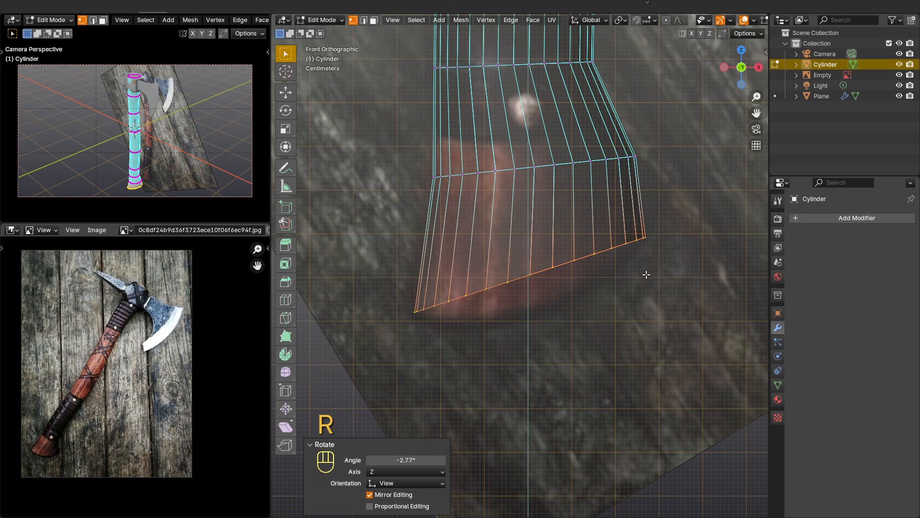
pyautogui.press('s')
pyautogui.rightClick(653, 273)
# Round the butt's bottom edge by moving its middle vertices about 0.018 m in X and -0.093 m in Z with smooth proportional editing, size 0.424.
pyautogui.hotkey('alt', 'z')
pyautogui.hotkey('alt', 'z')
pyautogui.moveTo(594, 308); pyautogui.dragTo(492, 233)
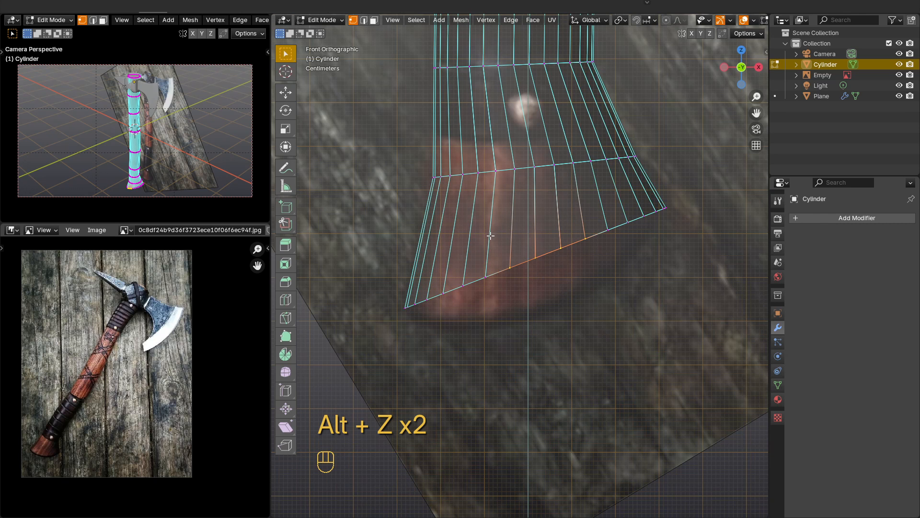
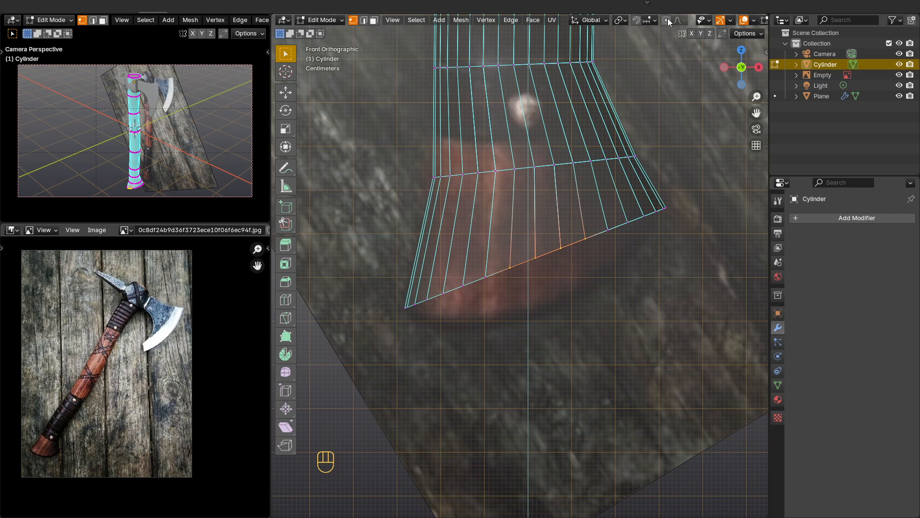
pyautogui.press('g')
pyautogui.scroll(5, 574, 261)
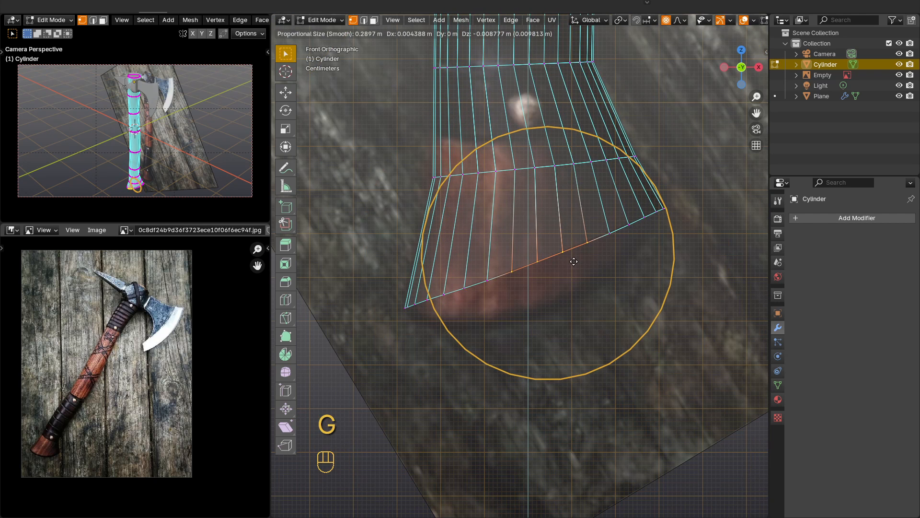
pyautogui.scroll(-2, 577, 283)
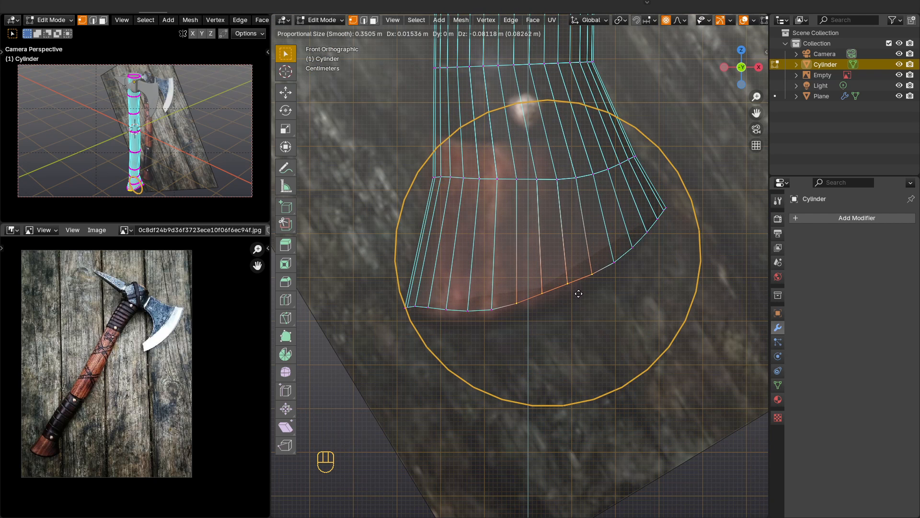
pyautogui.scroll(-1, 580, 298)
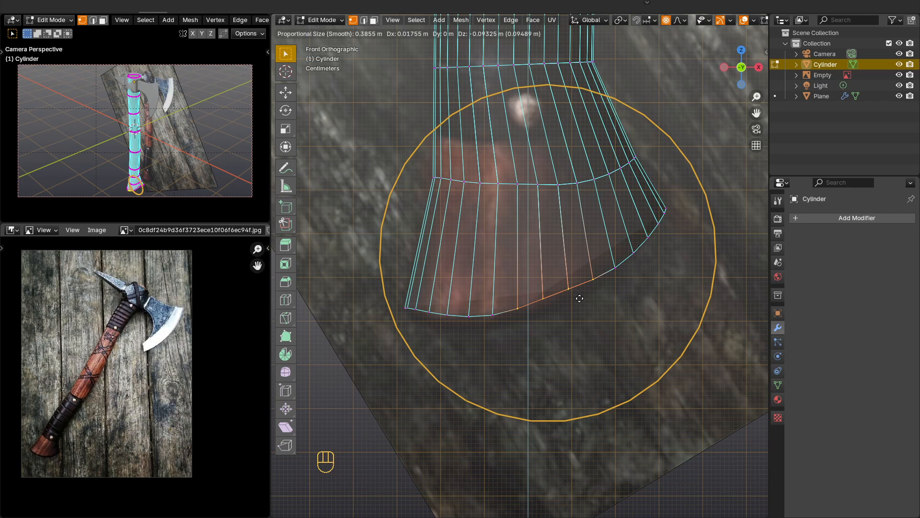
pyautogui.scroll(-1, 580, 298)
pyautogui.click(580, 298)
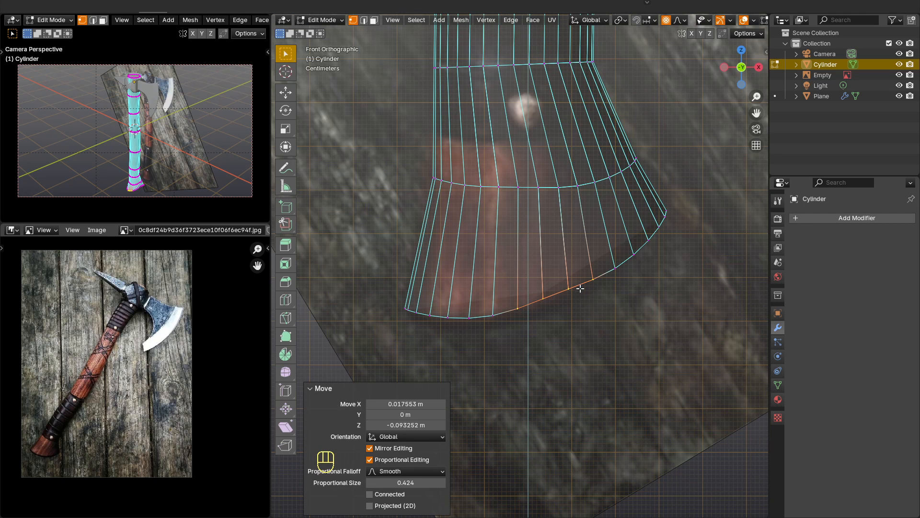
# Flatten the edge loop above the butt end to 0 in Z and move it about -0.011 m in X and 0.005 m in Z.
pyautogui.keyDown('shift'); pyautogui.moveTo(636, 256); pyautogui.dragTo(552, 298, button='middle'); pyautogui.keyUp('shift')
pyautogui.press('2')
pyautogui.keyDown('alt'); pyautogui.click(554, 298); pyautogui.keyUp('alt')
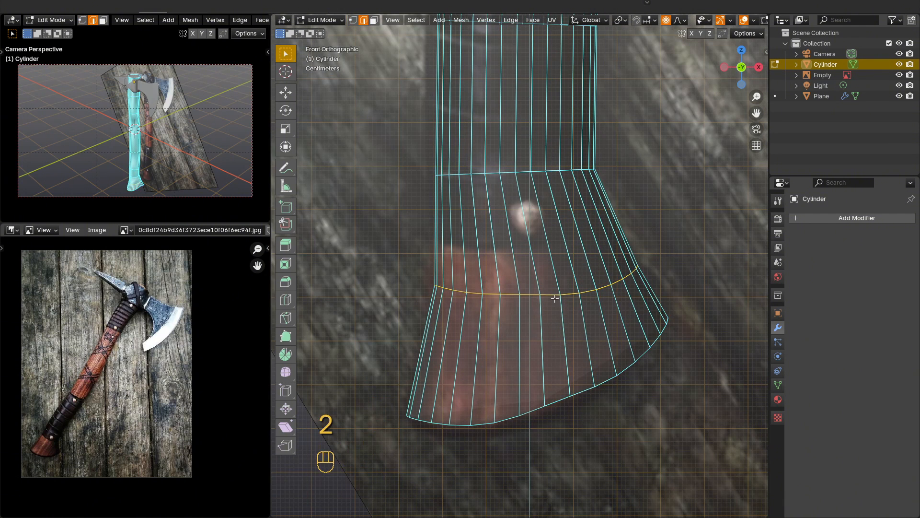
pyautogui.press('z')
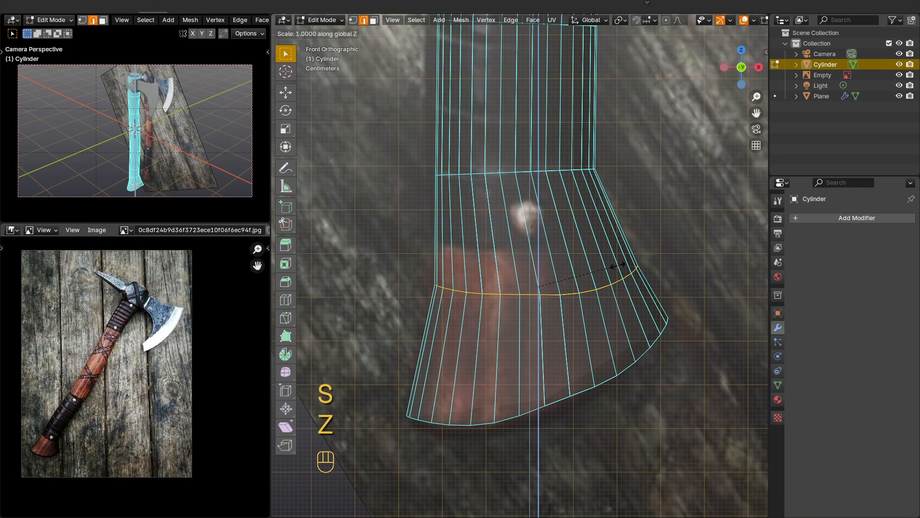
pyautogui.press('KP_0')
pyautogui.press('KP_Enter')
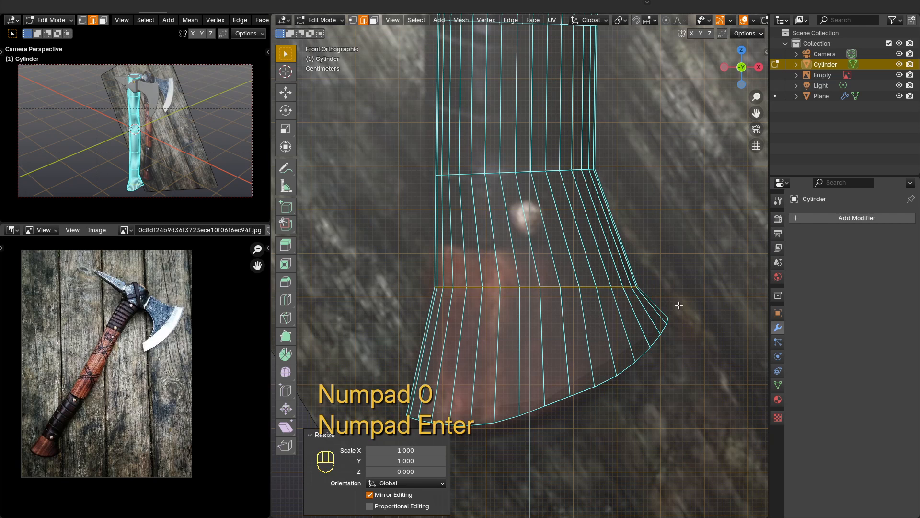
pyautogui.press('g')
pyautogui.click(631, 282)
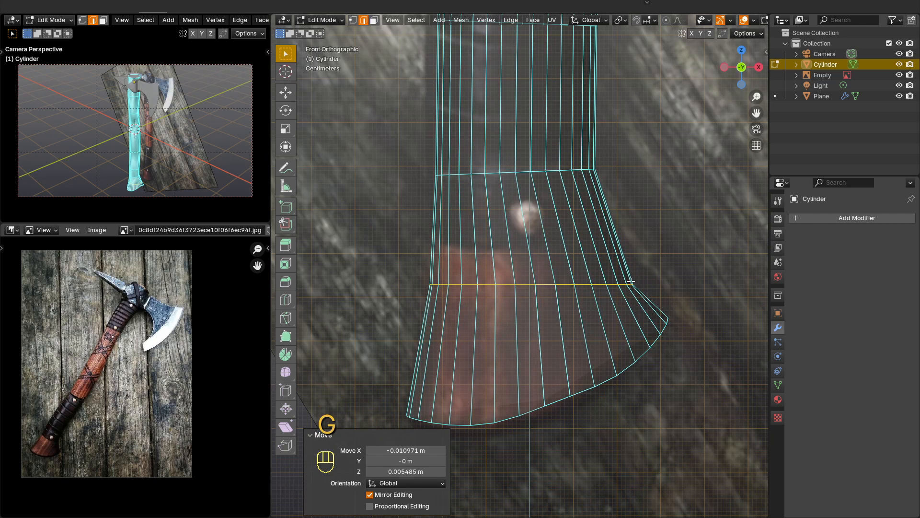
# Return the handle to Object Mode with X-ray off and add a level 2 Subdivision modifier to it.
pyautogui.press('Tab')
pyautogui.hotkey('alt', 'z')
pyautogui.moveTo(630, 273)
pyautogui.mouseDown(button='middle')
pyautogui.moveTo(553, 250)
pyautogui.moveTo(665, 306)
pyautogui.mouseUp(button='middle')
pyautogui.scroll(4, 638, 292)
pyautogui.scroll(-3, 638, 297)
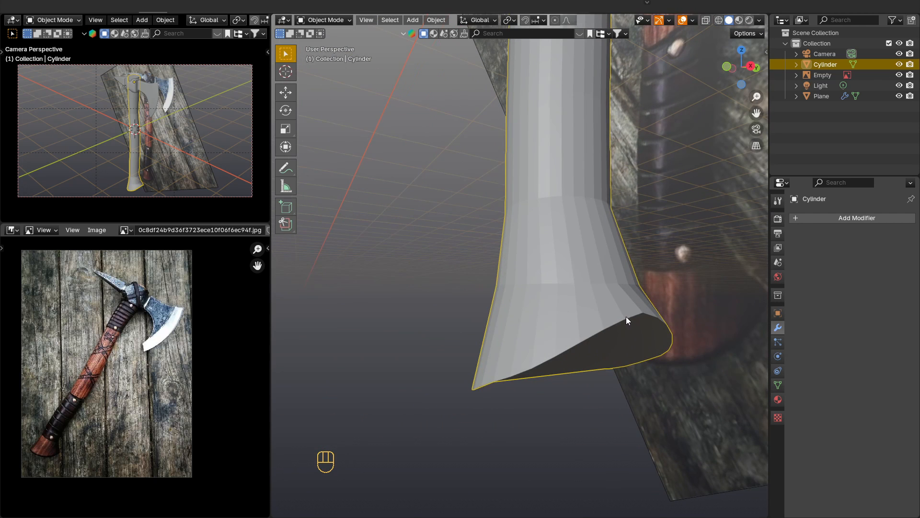
pyautogui.scroll(-2, 626, 316)
pyautogui.hotkey('ctrl', '2')
# Bevel the bottom edge loop of the handle's butt with a width of about 0.146 m and 4 segments.
pyautogui.press('Tab')
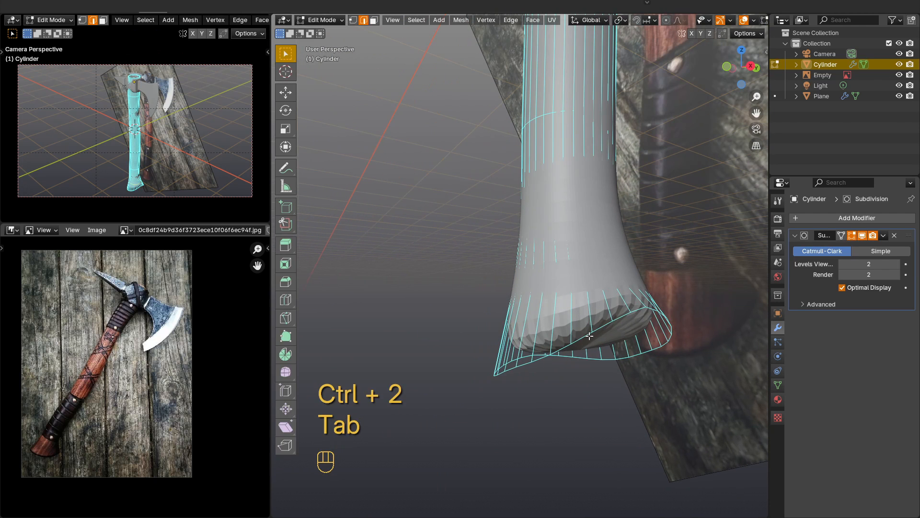
pyautogui.keyDown('alt'); pyautogui.click(582, 337); pyautogui.keyUp('alt')
pyautogui.hotkey('ctrl', 'b')
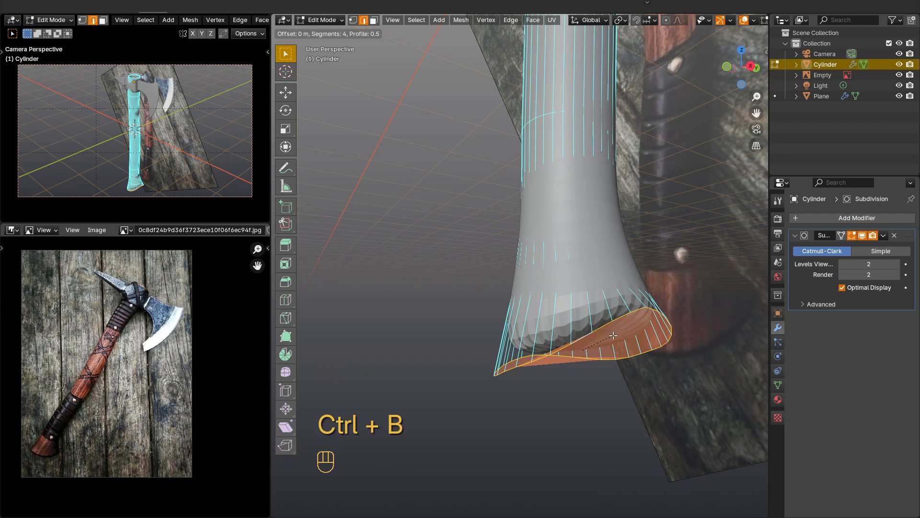
pyautogui.click(623, 335)
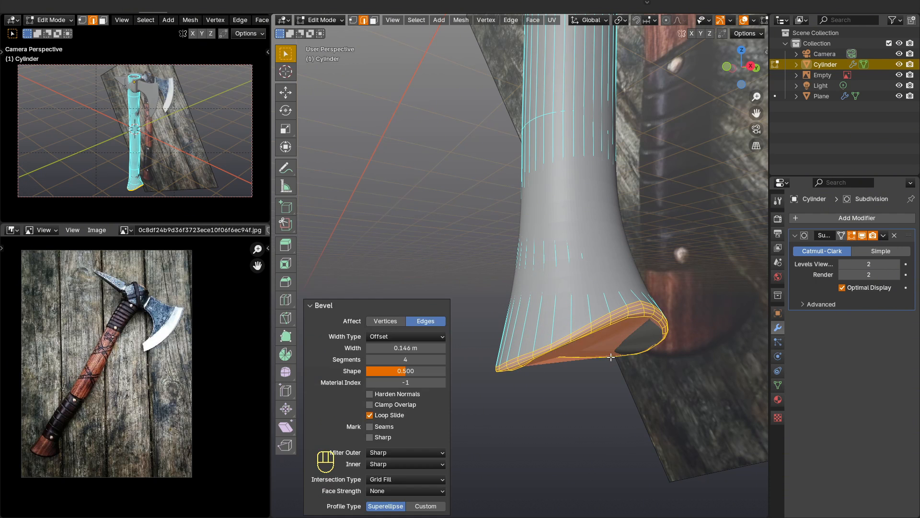
# Bevel the edge loop at the handle's top end with a width of about 0.099 m and 4 segments.
pyautogui.press('Tab')
pyautogui.moveTo(581, 332); pyautogui.dragTo(624, 355, button='middle')
pyautogui.scroll(-4, 575, 287)
pyautogui.keyDown('shift'); pyautogui.moveTo(539, 225); pyautogui.dragTo(527, 343, button='middle'); pyautogui.keyUp('shift')
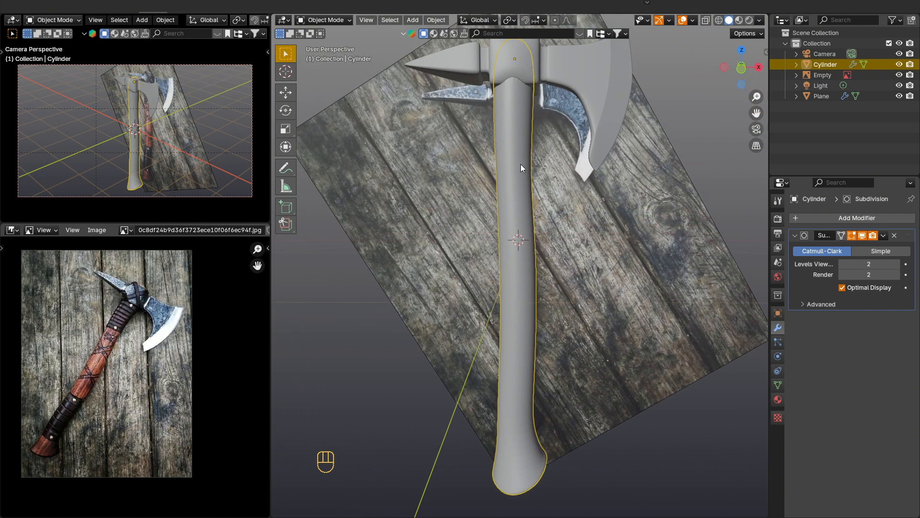
pyautogui.keyDown('shift'); pyautogui.moveTo(513, 142); pyautogui.dragTo(530, 273, button='middle'); pyautogui.keyUp('shift')
pyautogui.scroll(5, 527, 223)
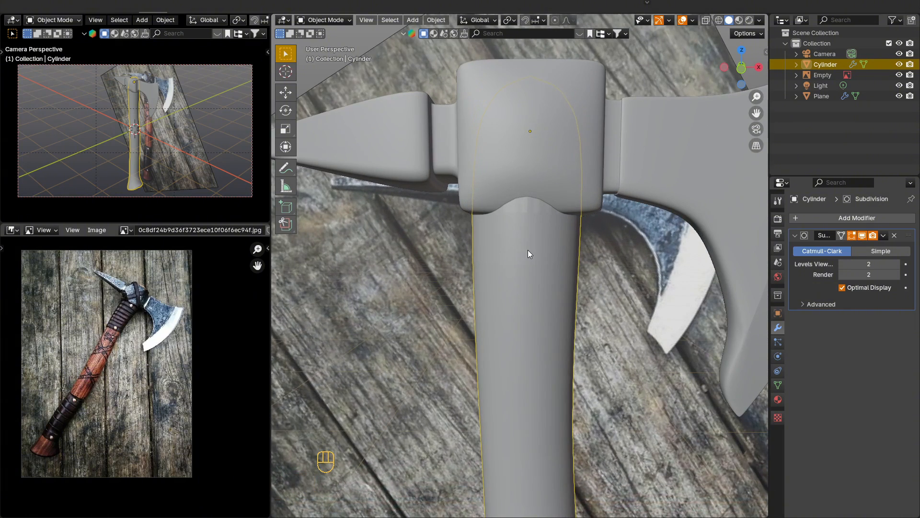
pyautogui.press('Tab')
pyautogui.keyDown('alt'); pyautogui.click(536, 65); pyautogui.keyUp('alt')
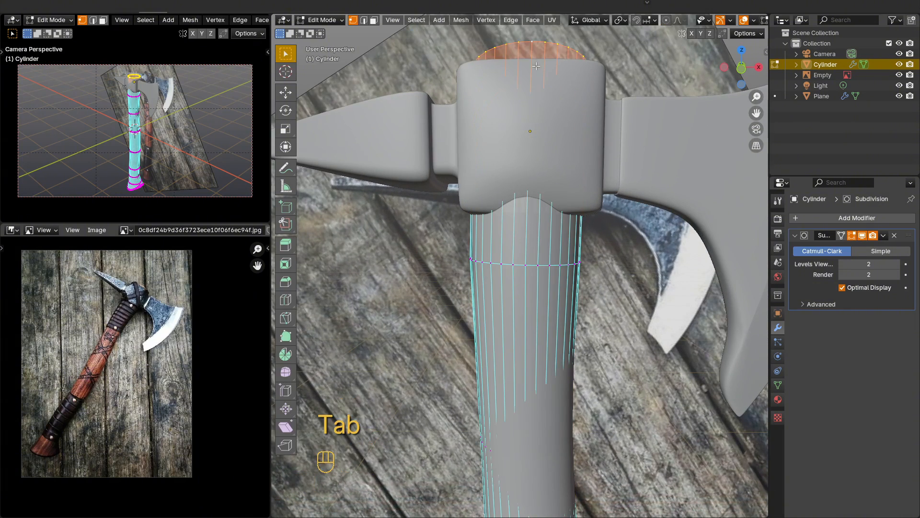
pyautogui.moveTo(536, 66); pyautogui.dragTo(544, 84, button='middle')
pyautogui.hotkey('ctrl', 'b')
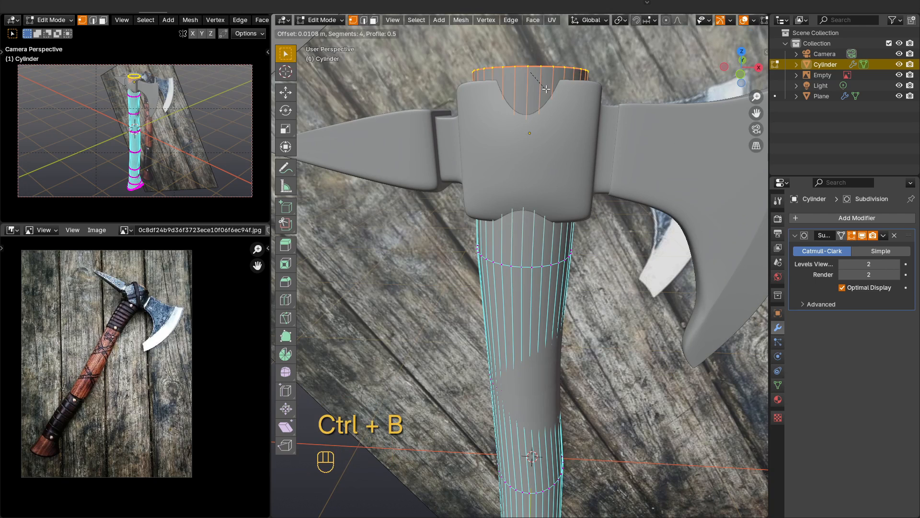
pyautogui.click(549, 91)
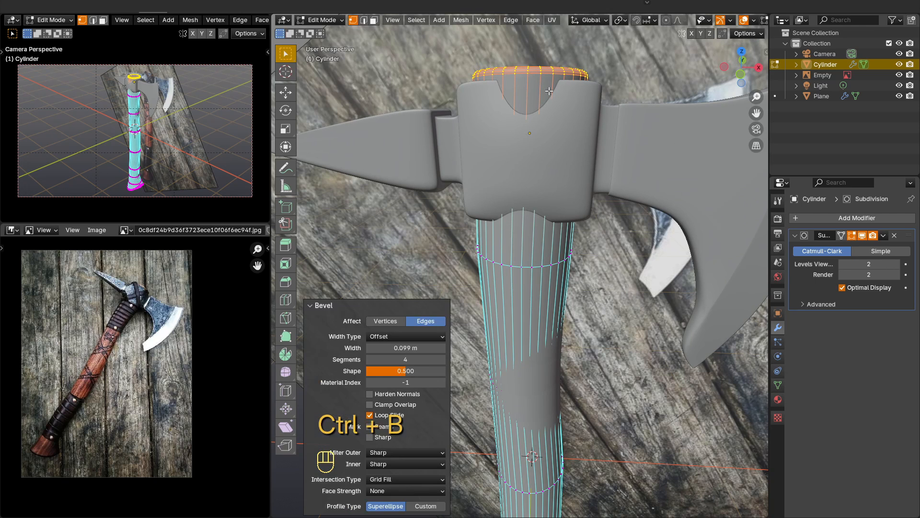
# Grow the selection at the handle's top end to include the section below and scale it to about 0.845.
pyautogui.moveTo(556, 187); pyautogui.dragTo(566, 212, button='middle')
pyautogui.press('ctrl+KP_Add')
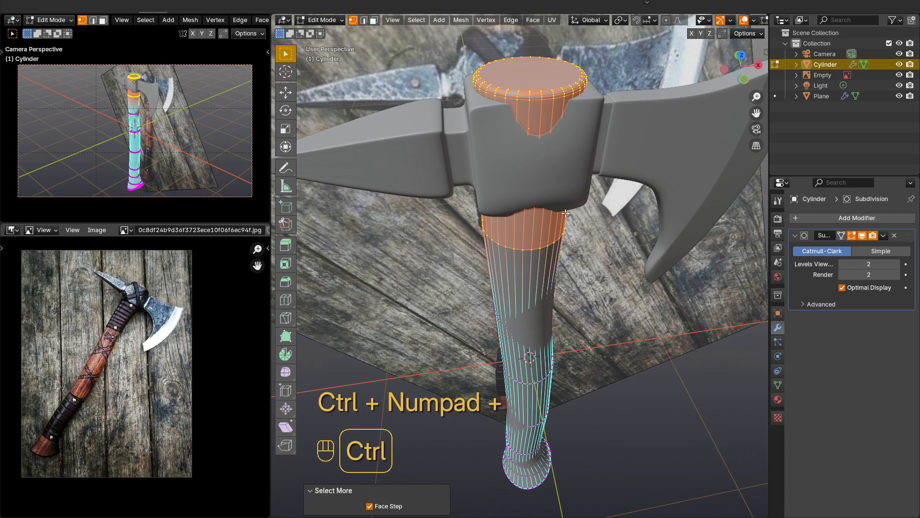
pyautogui.press('s')
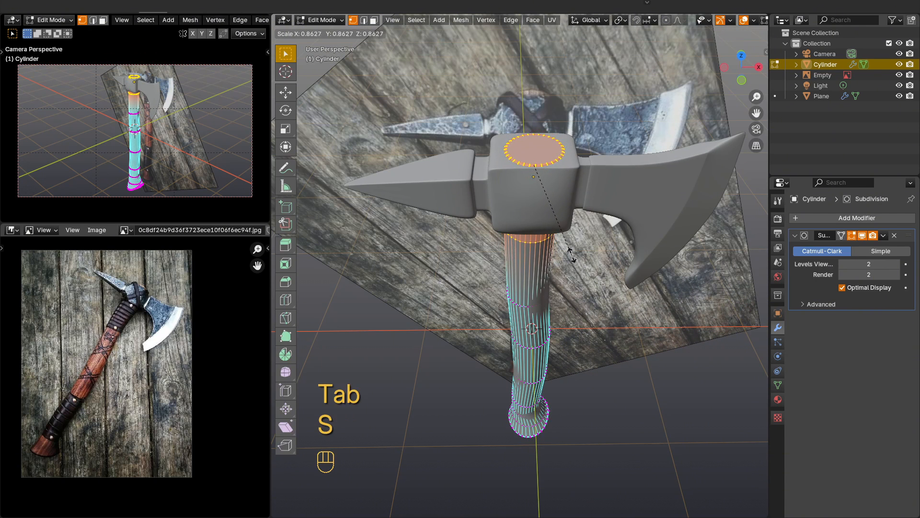
pyautogui.click(571, 254)
pyautogui.scroll(3, 531, 161)
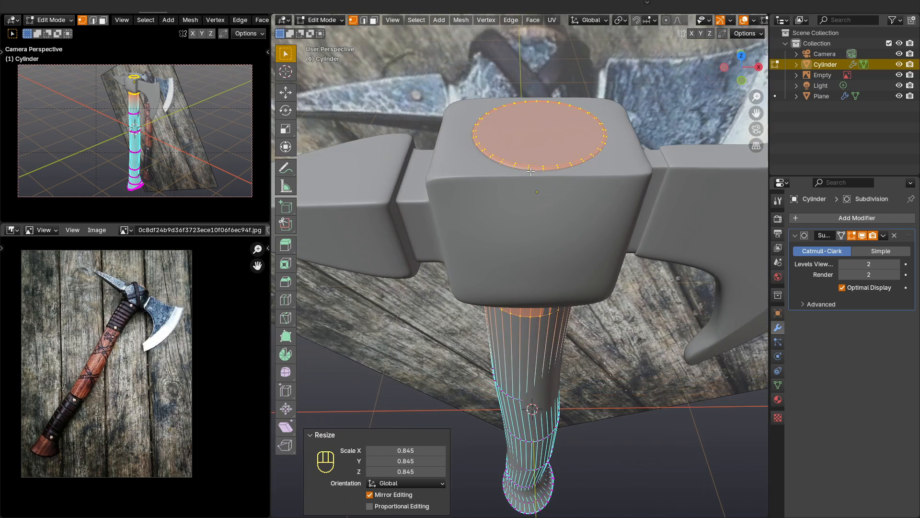
# Shrink the selection back to the handle's beveled top cap, raise it about 0.029 m in Z, and return to Object Mode.
pyautogui.moveTo(537, 182); pyautogui.dragTo(549, 196, button='middle')
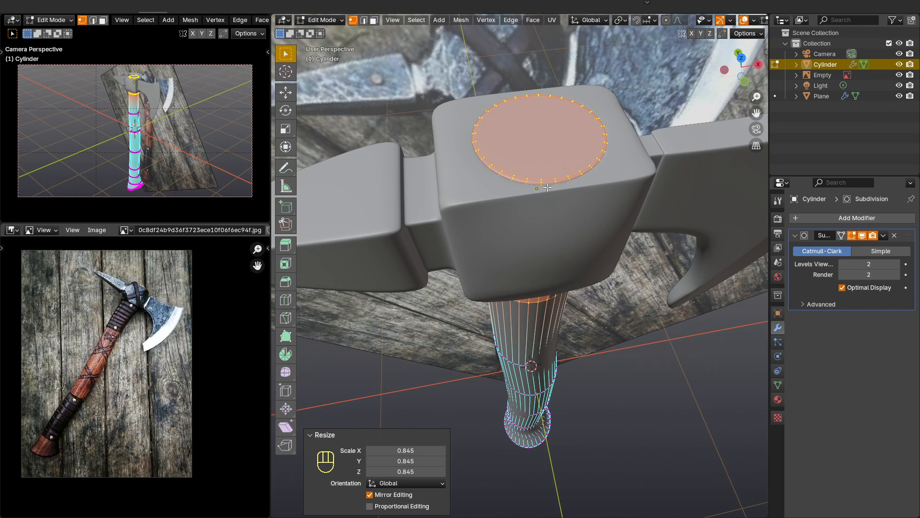
pyautogui.press('ctrl+KP_Subtract')
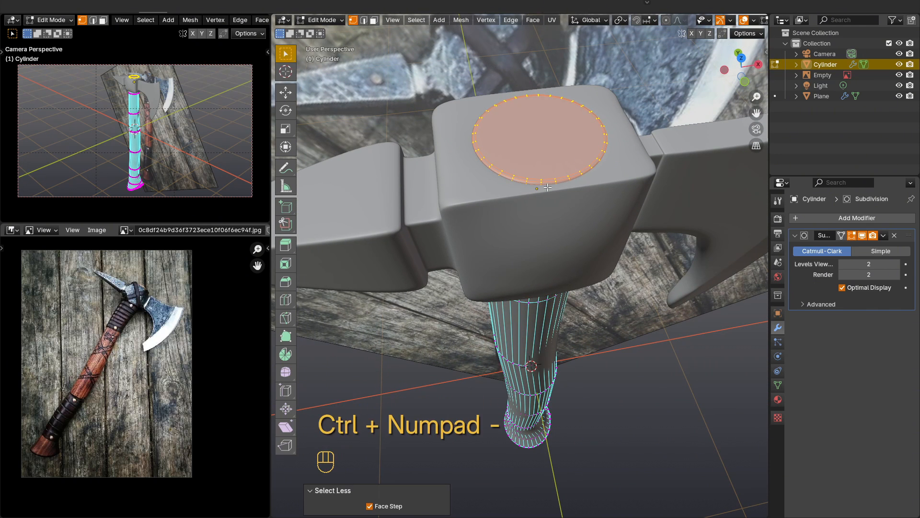
pyautogui.press('g')
pyautogui.press('z')
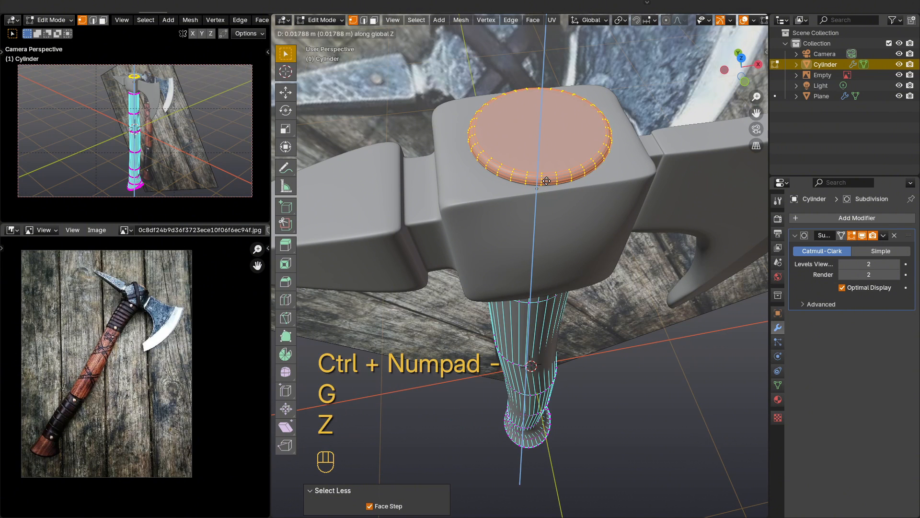
pyautogui.click(545, 178)
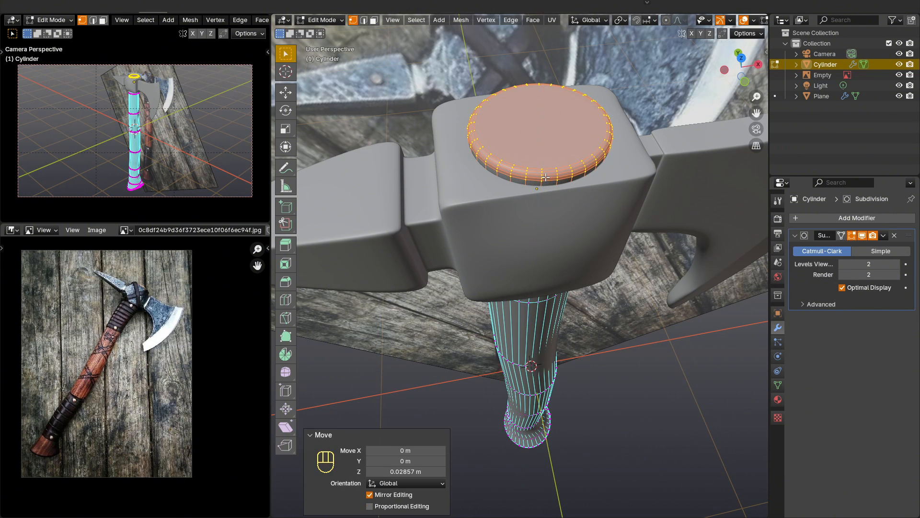
pyautogui.press('Tab')
pyautogui.moveTo(550, 218); pyautogui.dragTo(507, 221, button='middle')
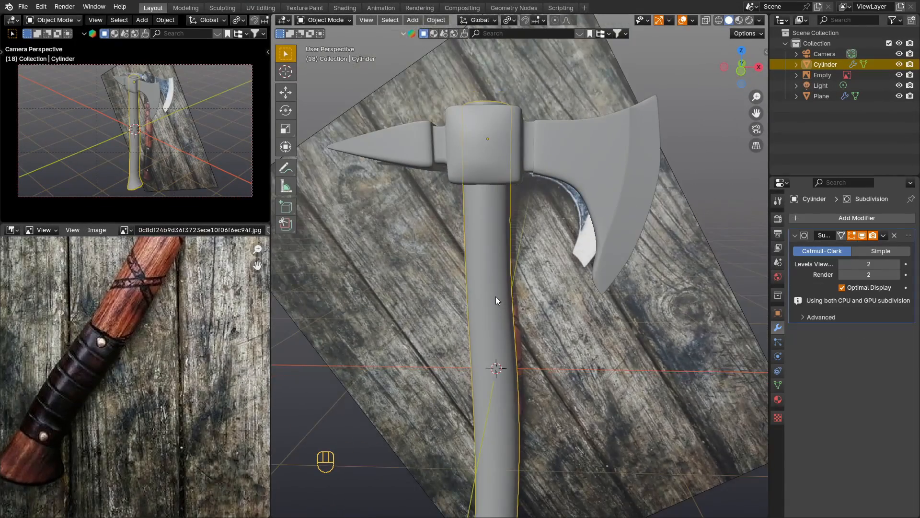
# Duplicate the handle's ring of faces just below the axe head in place and separate the copy into its own object.
pyautogui.press('Tab')
pyautogui.scroll(3, 495, 301)
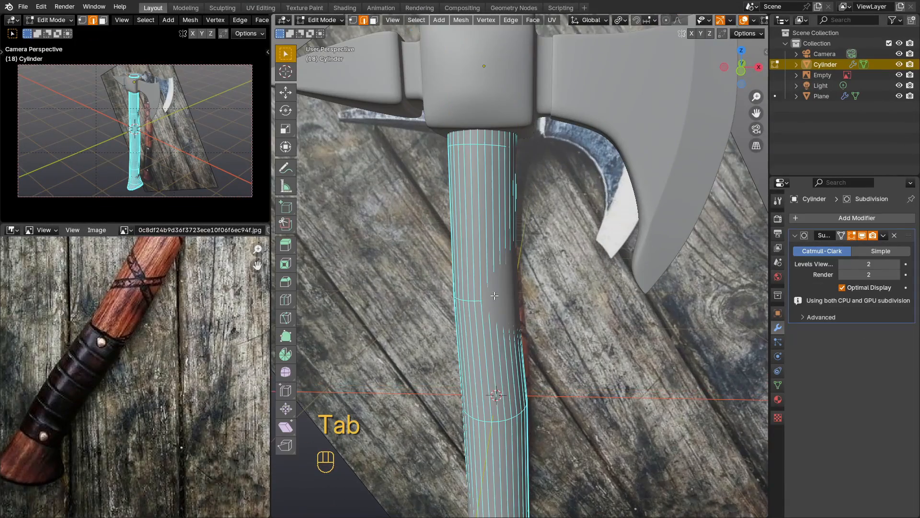
pyautogui.press('3')
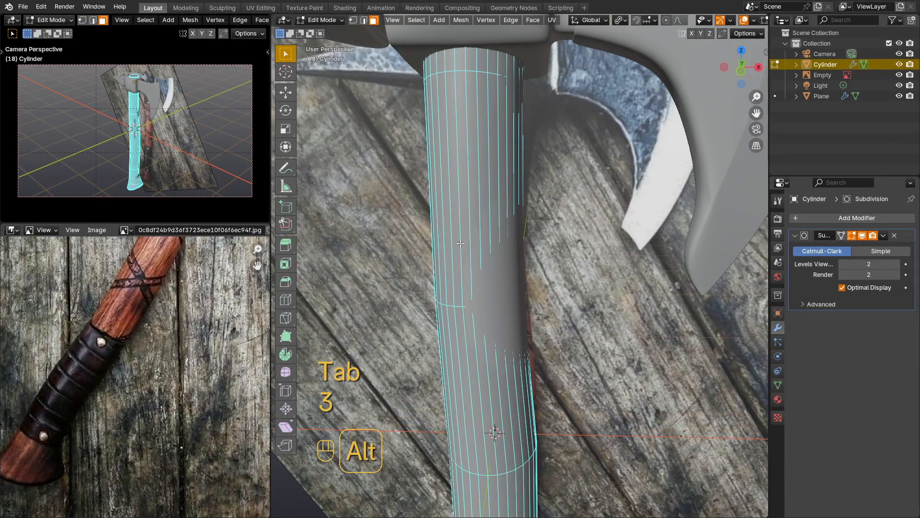
pyautogui.keyDown('alt'); pyautogui.click(456, 257); pyautogui.keyUp('alt')
pyautogui.hotkey('shift', 'd')
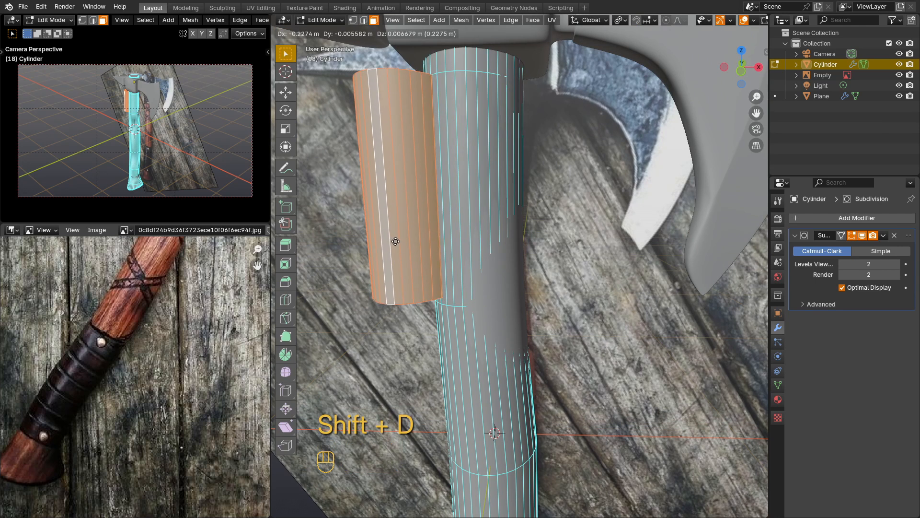
pyautogui.rightClick(420, 239)
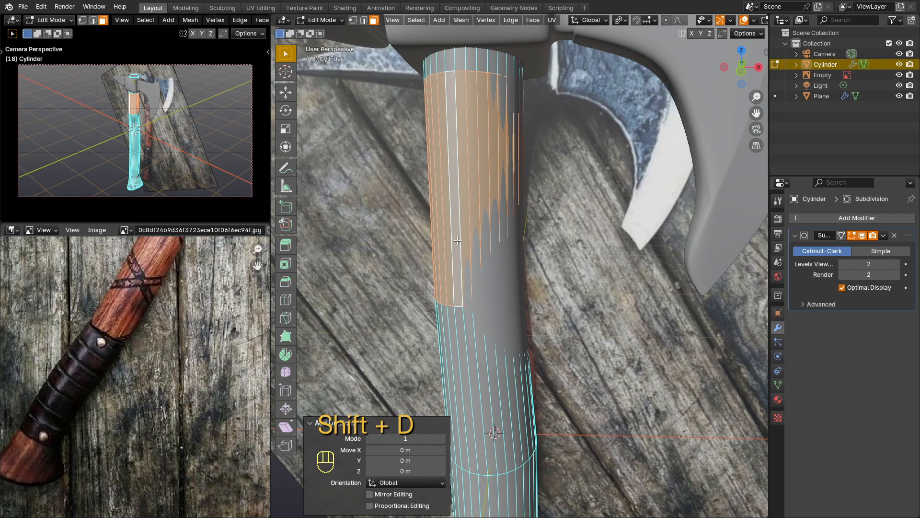
pyautogui.press('p')
pyautogui.click(437, 240)
pyautogui.press('Tab')
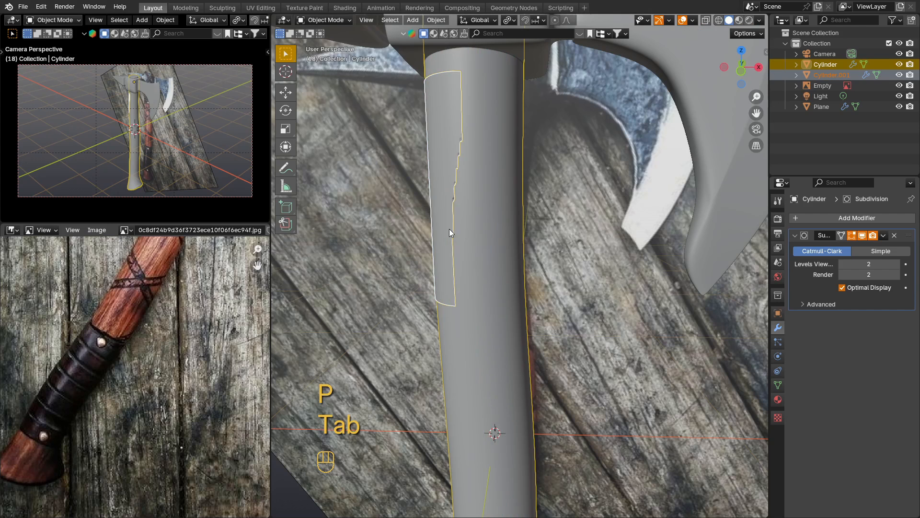
# Select the separated ring on the handle and set its origin to its geometry.
pyautogui.click(437, 176)
pyautogui.rightClick(438, 201)
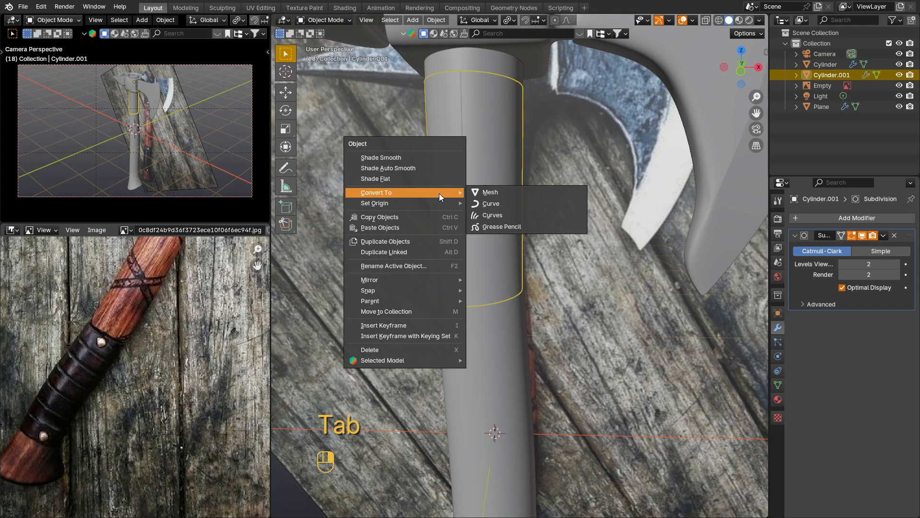
pyautogui.moveTo(433, 206)
pyautogui.click(518, 214)
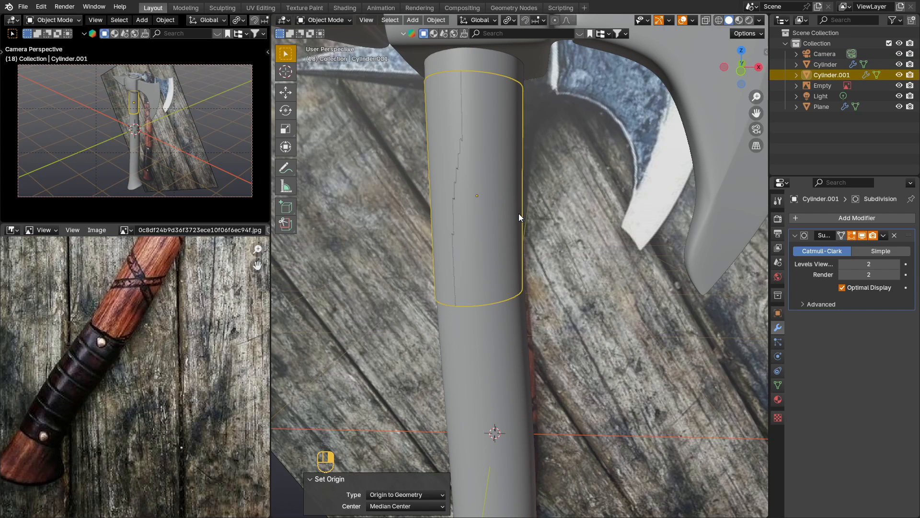
# Flatten the ring into a narrow band by scaling Z to about 0.097 and again to 0.834, and enlarge it uniformly to about 1.183.
pyautogui.press('s')
pyautogui.press('z')
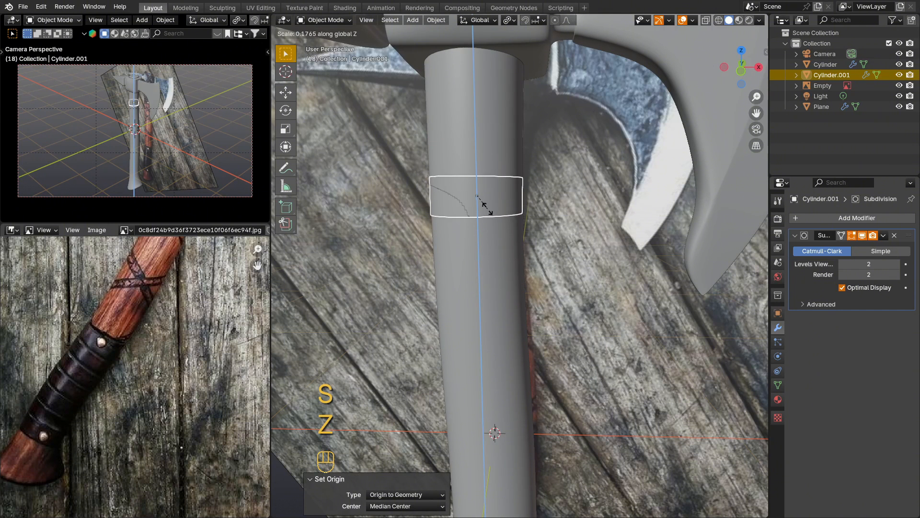
pyautogui.click(479, 199)
pyautogui.scroll(2, 483, 201)
pyautogui.press('s')
pyautogui.press('z')
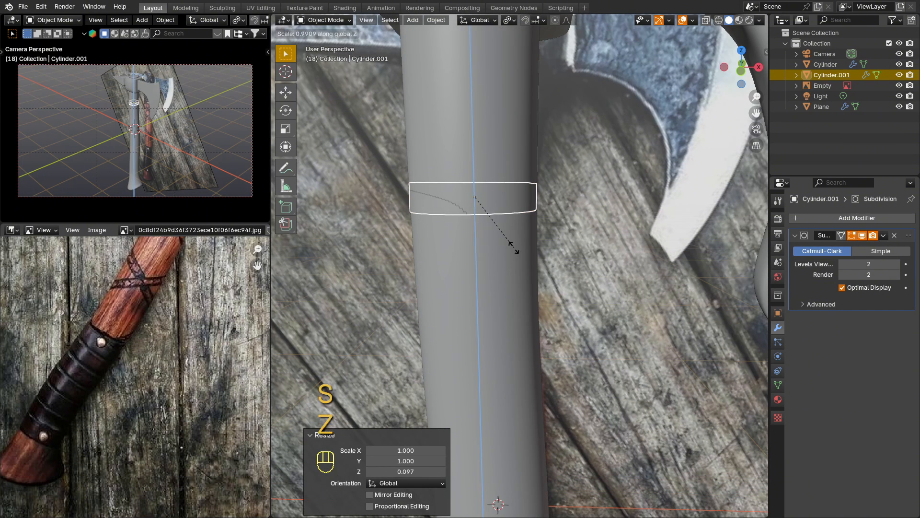
pyautogui.click(507, 244)
pyautogui.scroll(1, 457, 201)
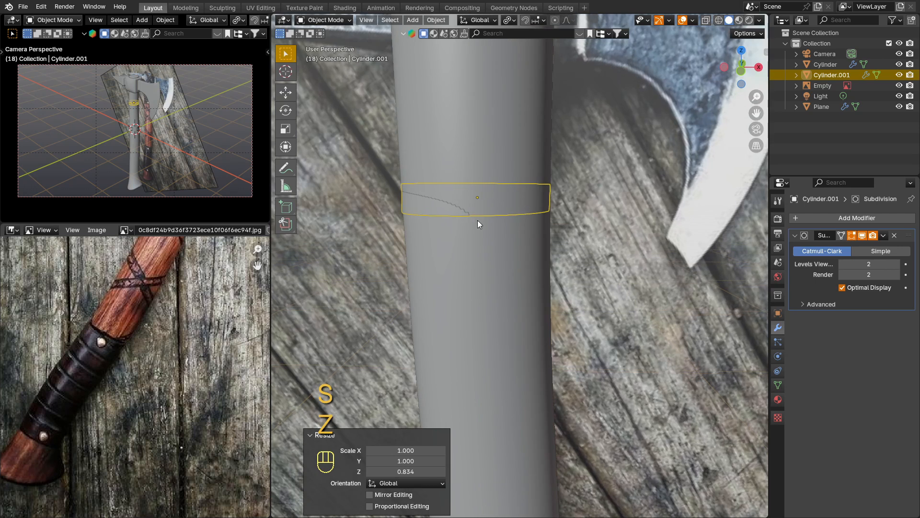
pyautogui.press('s')
pyautogui.click(488, 235)
# Add a Shrinkwrap modifier to the band with the handle as target and an offset of 0.004 m.
pyautogui.click(862, 217)
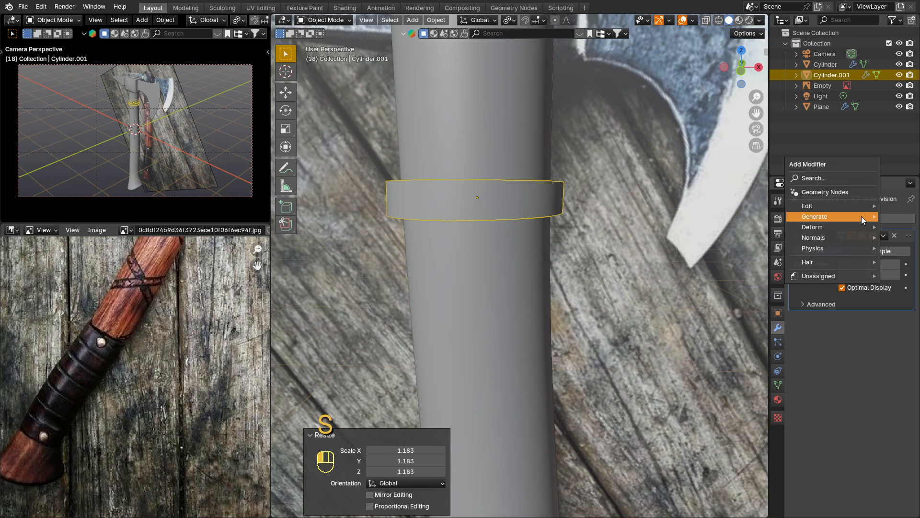
pyautogui.moveTo(862, 216)
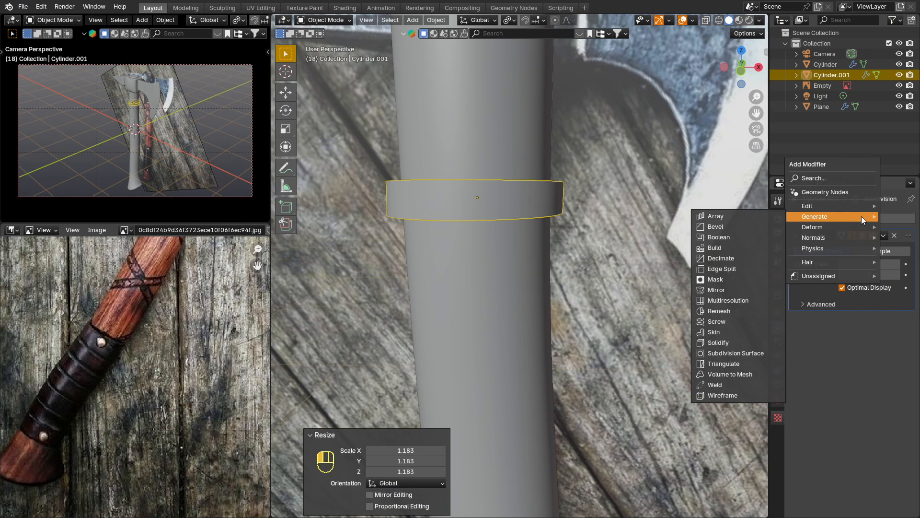
pyautogui.moveTo(832, 227)
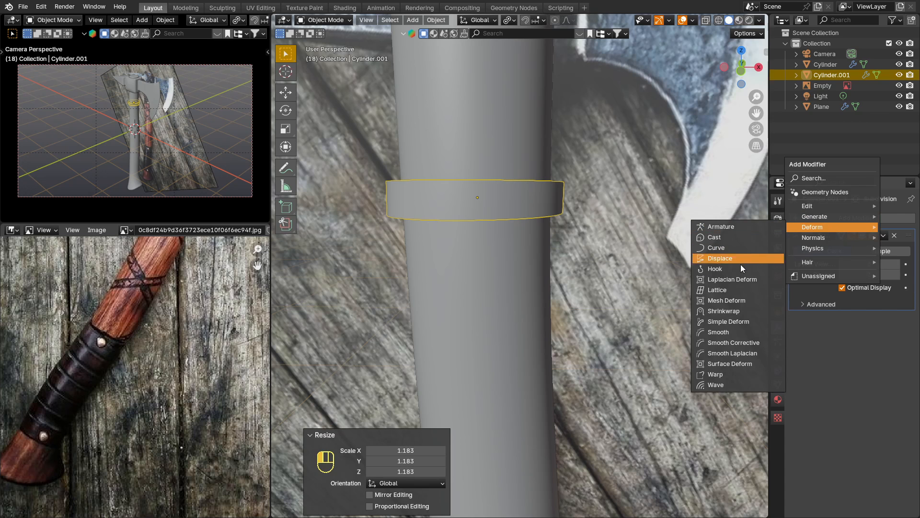
pyautogui.click(744, 309)
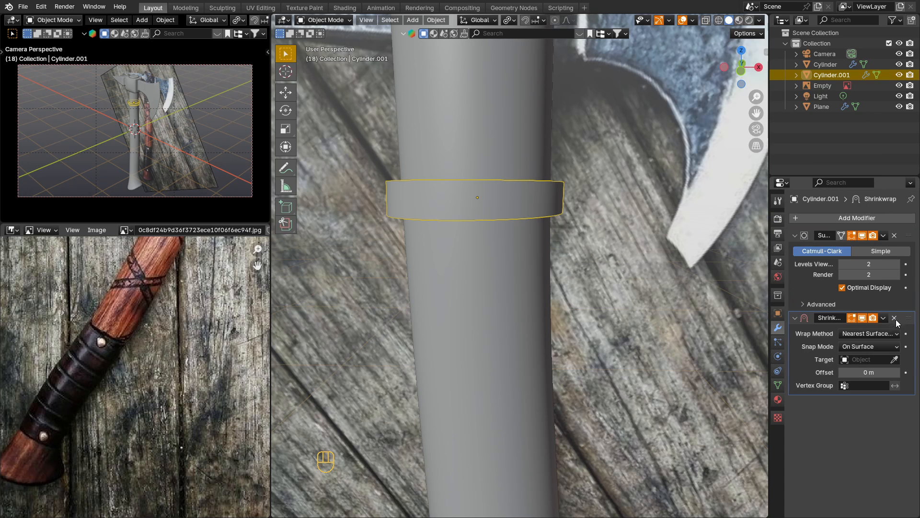
pyautogui.click(497, 261)
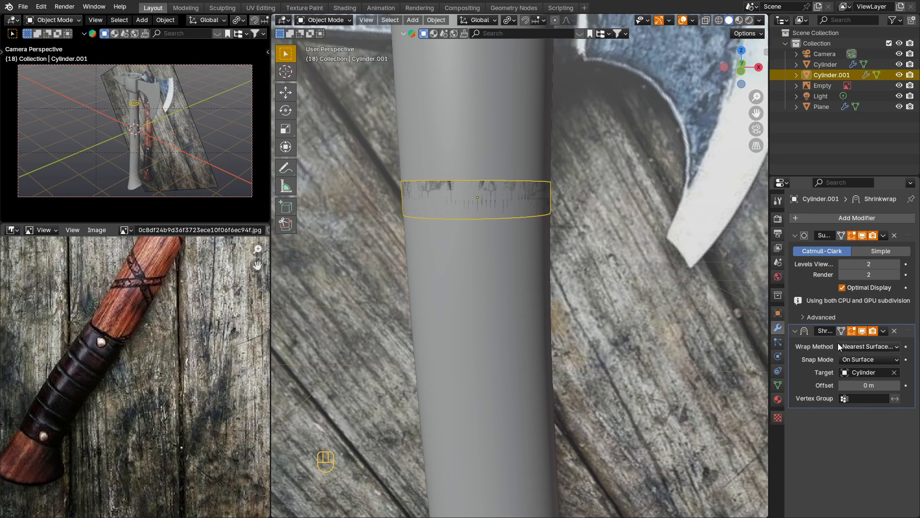
pyautogui.keyDown('shift'); pyautogui.moveTo(869, 385); pyautogui.dragTo(883, 385); pyautogui.keyUp('shift')
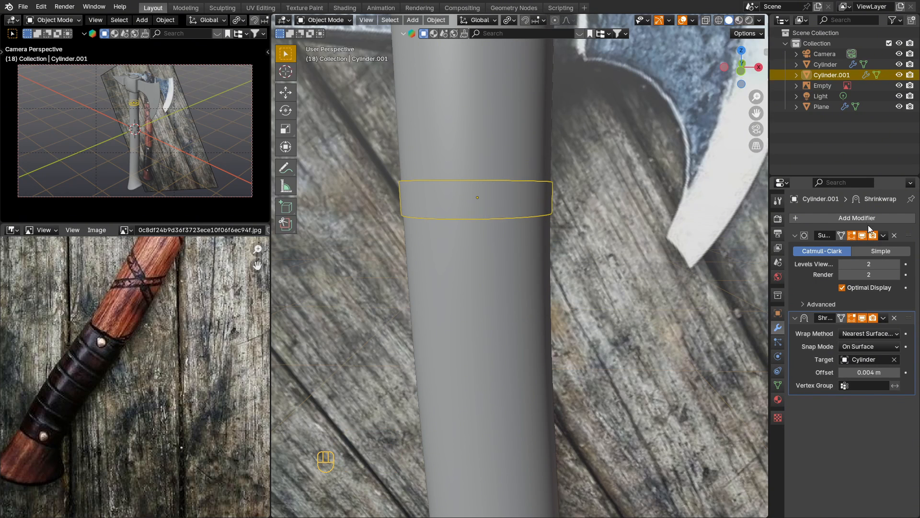
# Add a Solidify modifier to the band with 0.01 m thickness and Even Thickness enabled.
pyautogui.moveTo(476, 187); pyautogui.dragTo(441, 194, button='middle')
pyautogui.scroll(2, 441, 194)
pyautogui.click(855, 218)
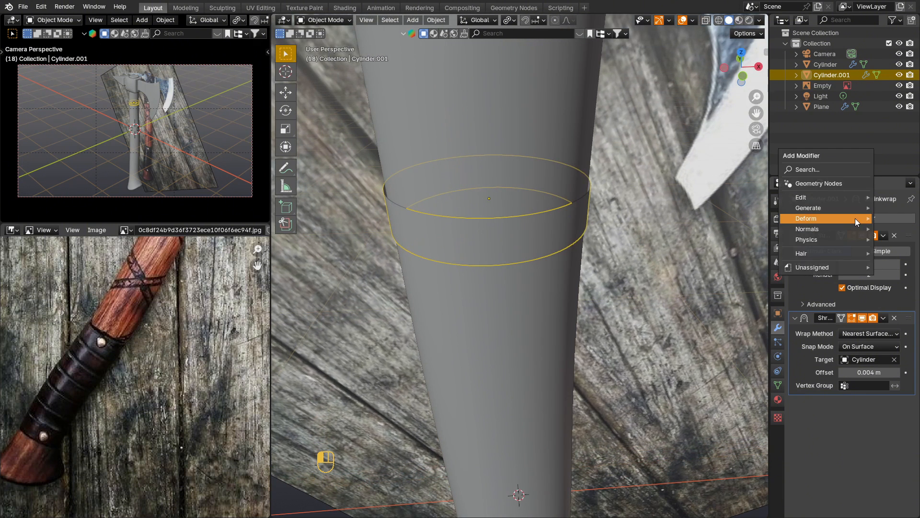
pyautogui.moveTo(852, 218)
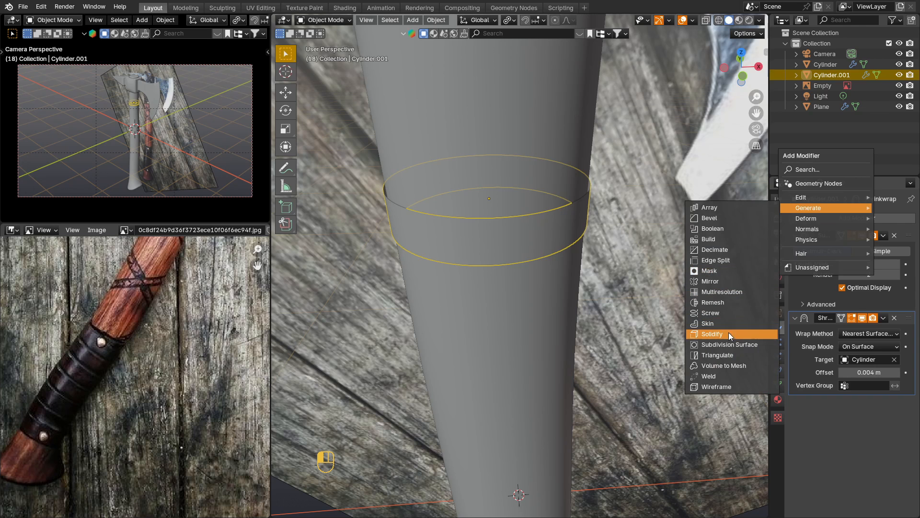
pyautogui.click(728, 334)
pyautogui.scroll(2, 727, 332)
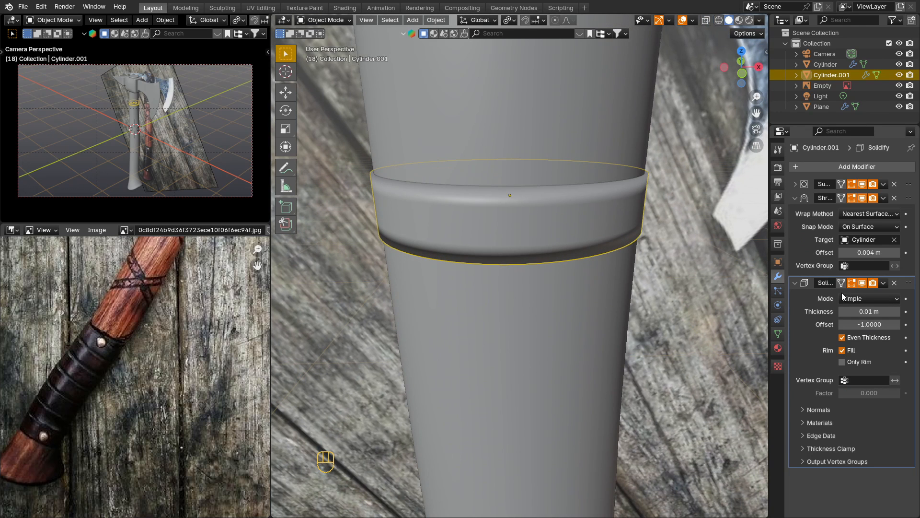
# Add one centred horizontal loop cut around the band in Edit Mode.
pyautogui.press('Tab')
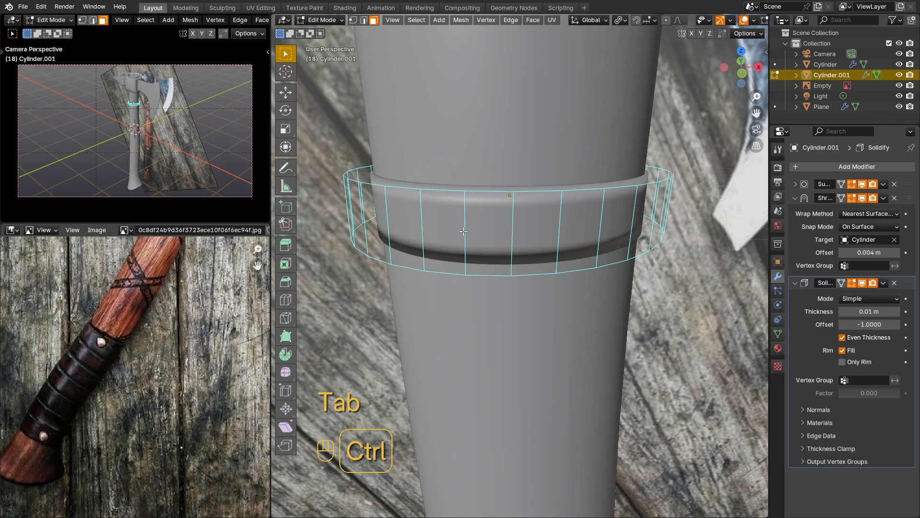
pyautogui.hotkey('ctrl', 'r')
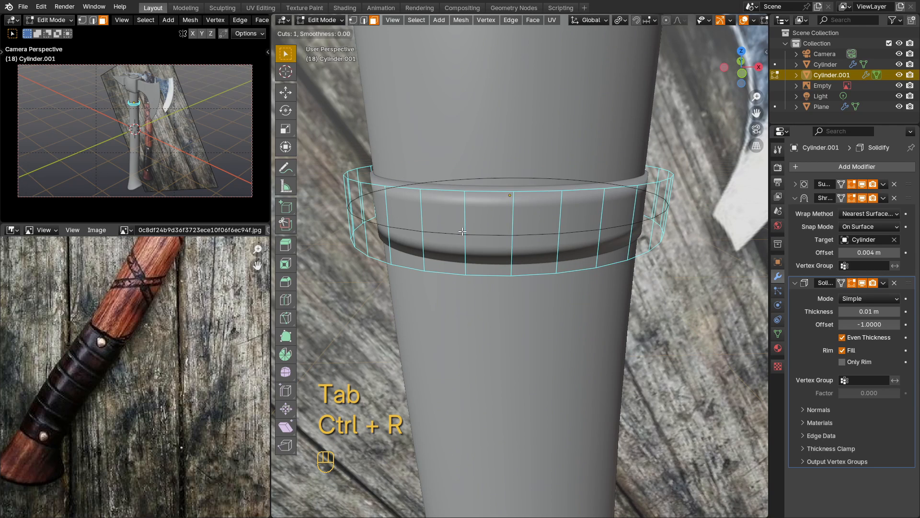
pyautogui.click(462, 232)
pyautogui.rightClick(462, 232)
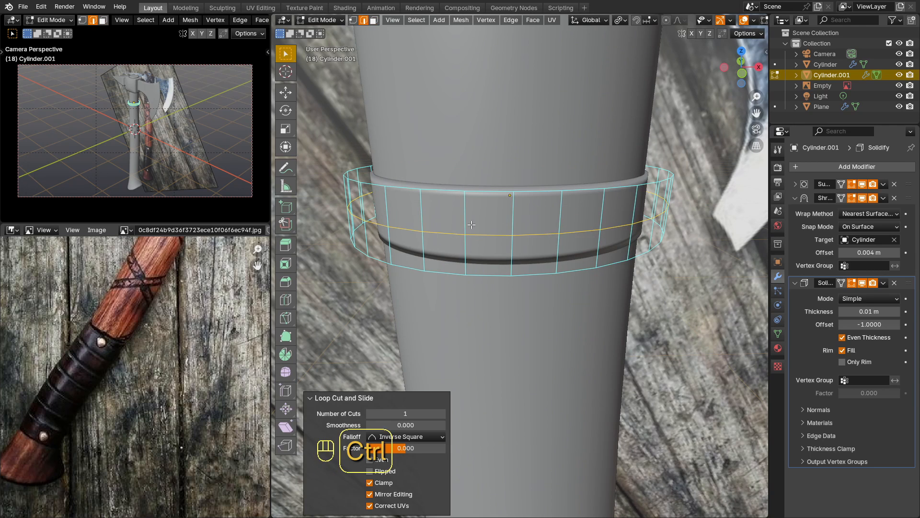
# Bevel the band's middle edge loop into a wide strip of faces and scale the band to 0.82 along Z in Object Mode.
pyautogui.hotkey('ctrl', 'b')
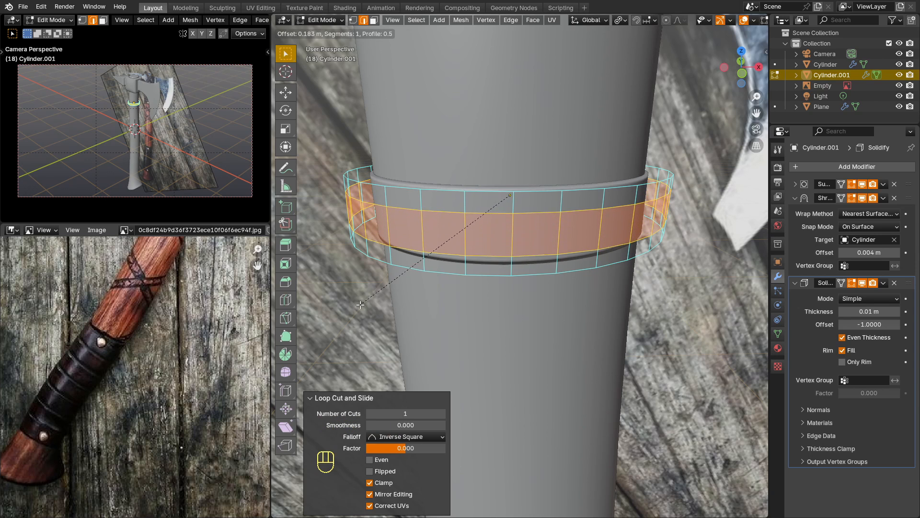
pyautogui.click(334, 317)
pyautogui.press('Tab')
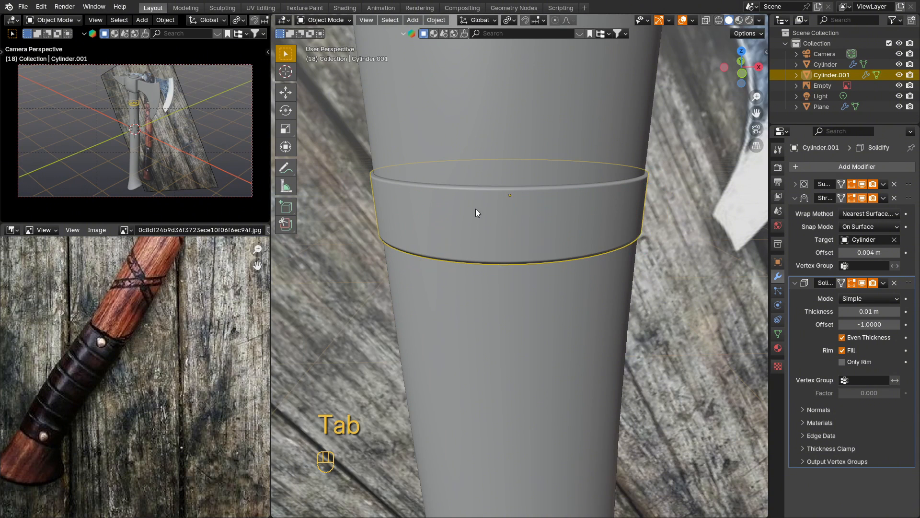
pyautogui.moveTo(475, 209)
pyautogui.mouseDown(button='middle')
pyautogui.moveTo(461, 210)
pyautogui.moveTo(470, 220)
pyautogui.mouseUp(button='middle')
pyautogui.scroll(3, 425, 203)
pyautogui.scroll(2, 425, 203)
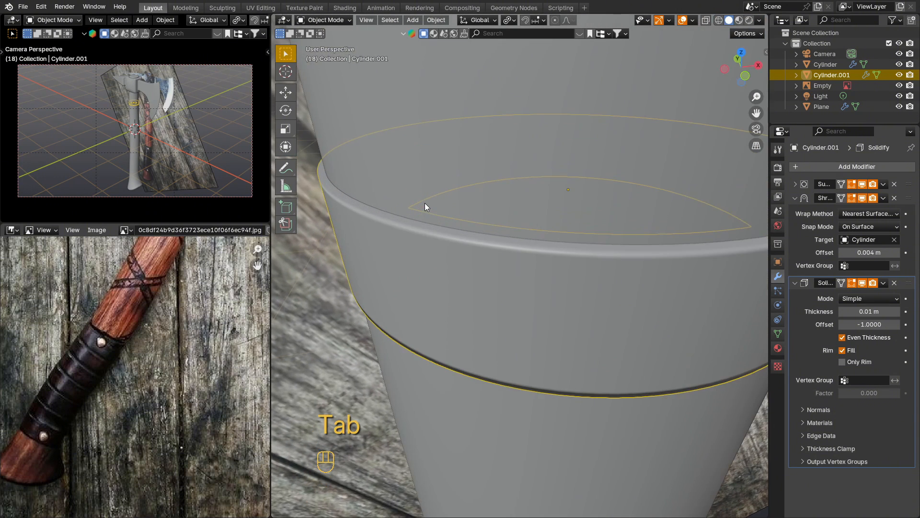
pyautogui.moveTo(425, 203); pyautogui.dragTo(422, 195, button='middle')
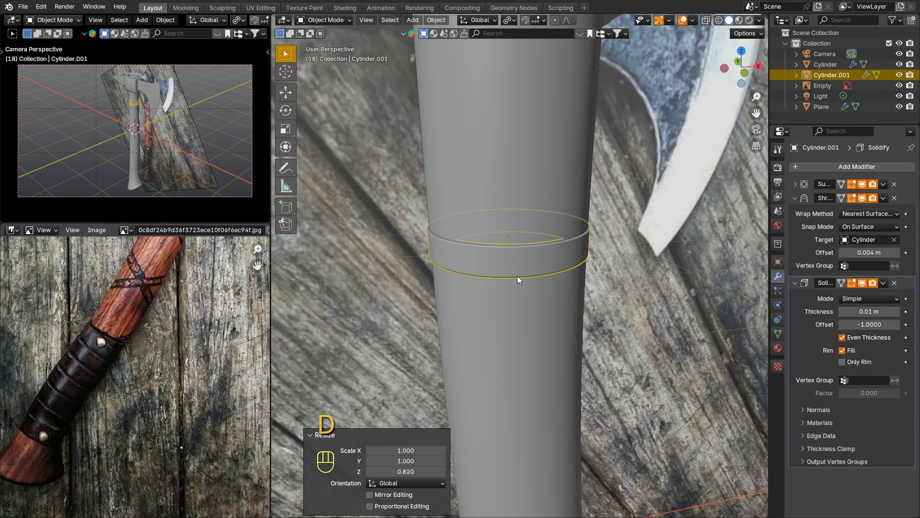
# Duplicate the band and align the copy along Z directly above the original in front view.
pyautogui.hotkey('shift', 'd')
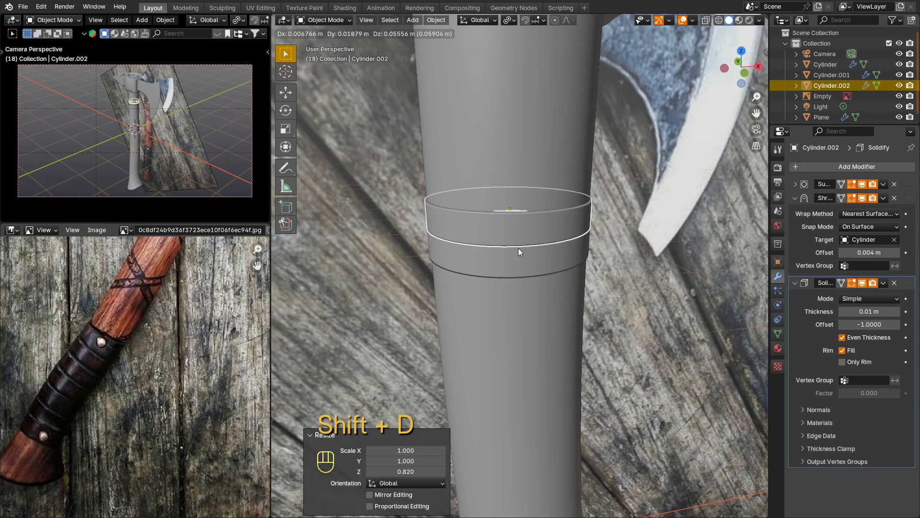
pyautogui.click(511, 237)
pyautogui.press('KP_1')
pyautogui.scroll(5, 513, 213)
pyautogui.press('g')
pyautogui.press('z')
pyautogui.click(511, 191)
pyautogui.scroll(-3, 511, 191)
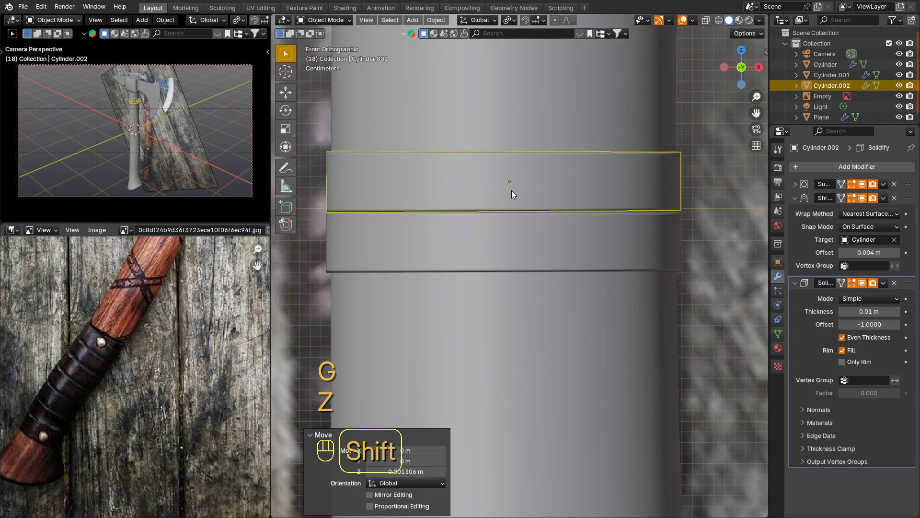
# Stack two more copies of the band upward along Z, each about 0.058 m above the previous one.
pyautogui.hotkey('shift', 'd')
pyautogui.press('z')
pyautogui.click(512, 197)
pyautogui.scroll(2, 512, 198)
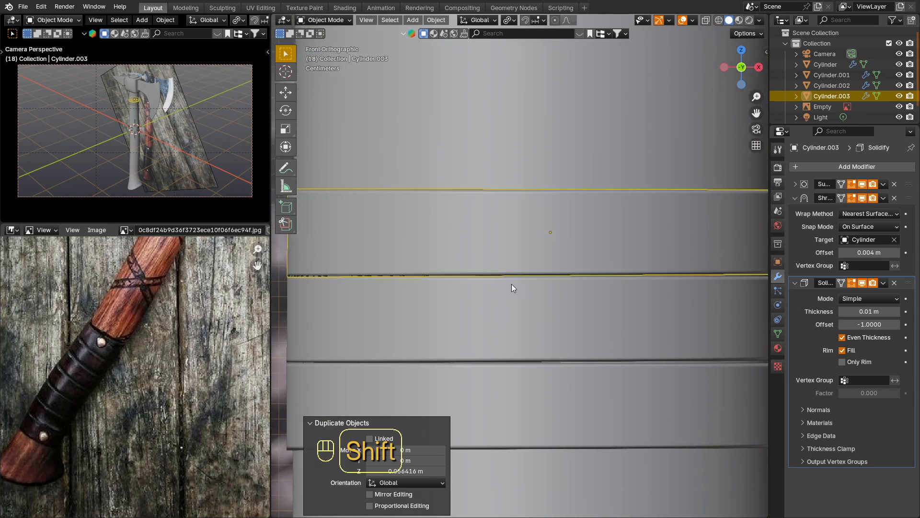
pyautogui.hotkey('shift', 'd')
pyautogui.press('z')
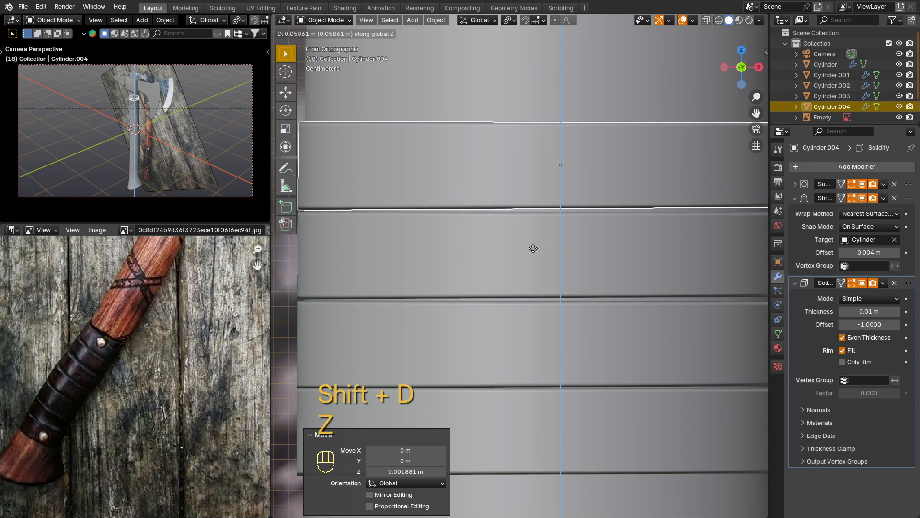
pyautogui.click(542, 249)
pyautogui.scroll(-2, 550, 249)
pyautogui.scroll(-2, 594, 214)
pyautogui.scroll(2, 539, 278)
# Add three further band copies above the stack, spaced about 0.059 m along Z toward the axe head.
pyautogui.hotkey('shift', 'd')
pyautogui.press('z')
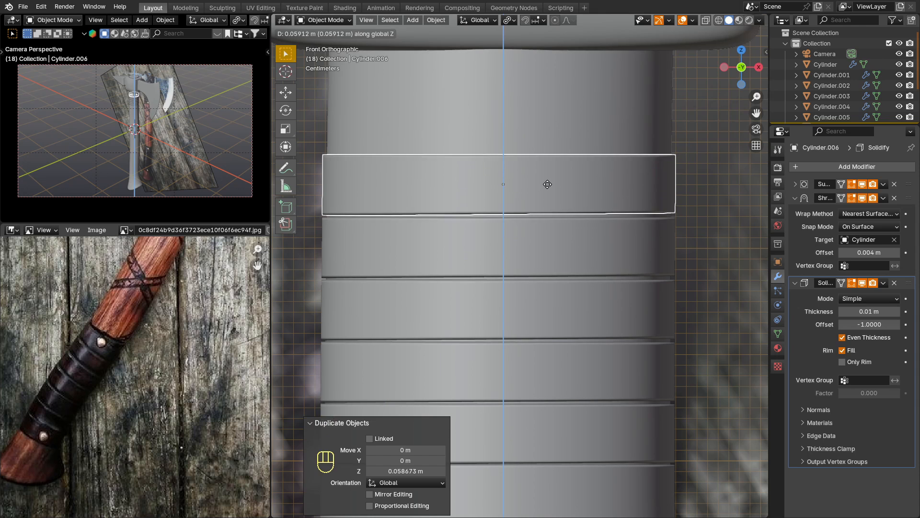
pyautogui.click(547, 183)
pyautogui.keyDown('shift'); pyautogui.moveTo(547, 187); pyautogui.dragTo(558, 274, button='middle'); pyautogui.keyUp('shift')
pyautogui.hotkey('shift', 'd')
pyautogui.press('z')
pyautogui.click(542, 217)
pyautogui.scroll(-4, 540, 243)
# Select all seven bands and move them about 0.04 m up along Z to meet the underside of the axe head.
pyautogui.keyDown('shift'); pyautogui.click(552, 257); pyautogui.keyUp('shift')
pyautogui.keyDown('shift'); pyautogui.click(551, 287); pyautogui.keyUp('shift')
pyautogui.keyDown('shift'); pyautogui.click(551, 317); pyautogui.keyUp('shift')
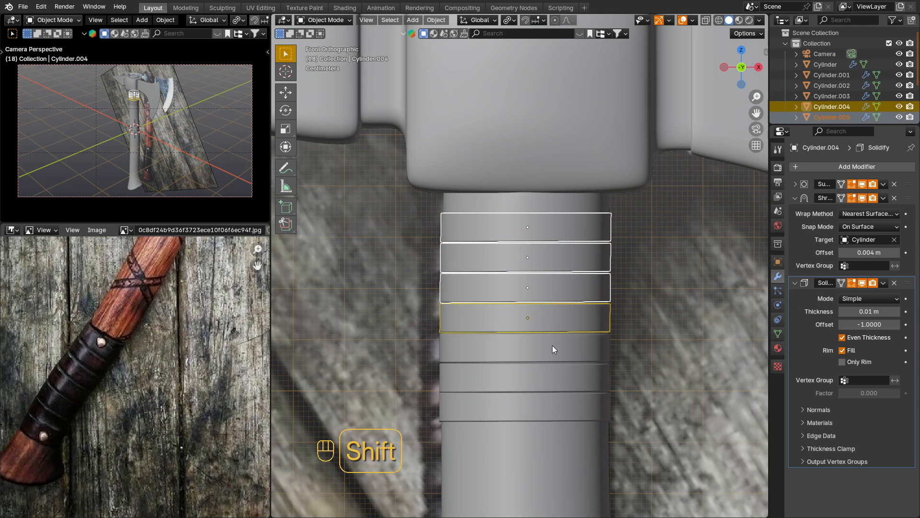
pyautogui.keyDown('shift'); pyautogui.click(552, 347); pyautogui.keyUp('shift')
pyautogui.keyDown('shift'); pyautogui.click(555, 377); pyautogui.keyUp('shift')
pyautogui.keyDown('shift'); pyautogui.click(557, 408); pyautogui.keyUp('shift')
pyautogui.press('g')
pyautogui.press('z')
pyautogui.click(559, 335)
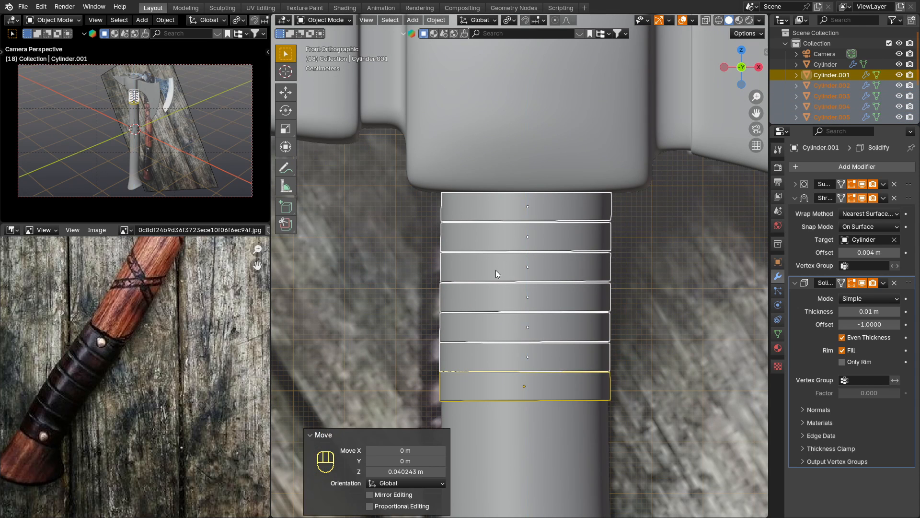
# Duplicate the lowest band about 0.059 m downward along Z to extend the stack.
pyautogui.click(499, 376)
pyautogui.hotkey('shift', 'd')
pyautogui.press('z')
pyautogui.click(503, 407)
pyautogui.scroll(5, 502, 410)
pyautogui.scroll(-3, 502, 410)
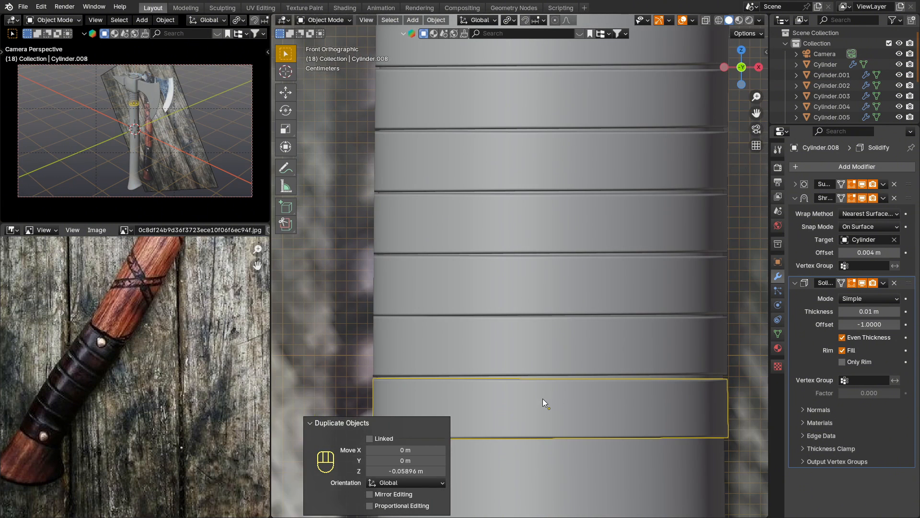
pyautogui.press('Tab')
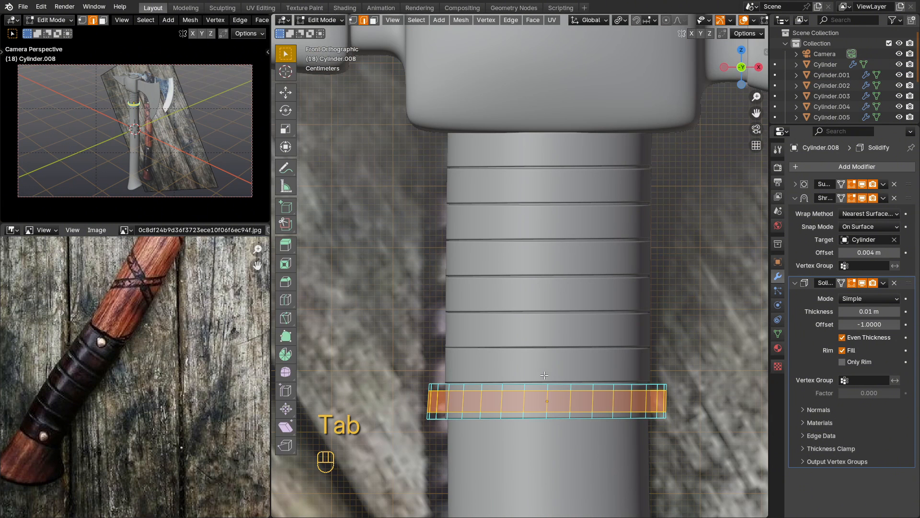
pyautogui.press('Tab')
# Select all eight bands and convert them to meshes so their modifiers are applied.
pyautogui.moveTo(545, 382); pyautogui.dragTo(522, 366, button='middle')
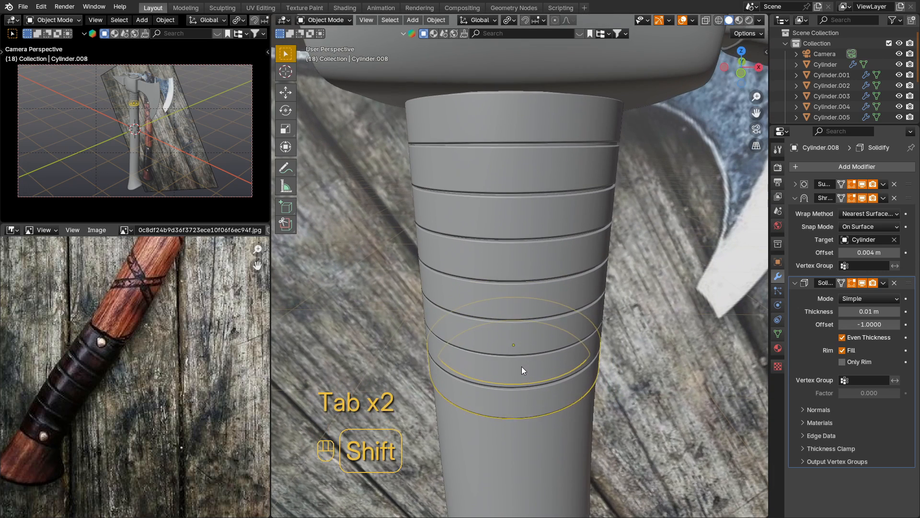
pyautogui.keyDown('shift'); pyautogui.click(525, 340); pyautogui.keyUp('shift')
pyautogui.keyDown('shift'); pyautogui.click(526, 307); pyautogui.keyUp('shift')
pyautogui.keyDown('shift'); pyautogui.click(524, 264); pyautogui.keyUp('shift')
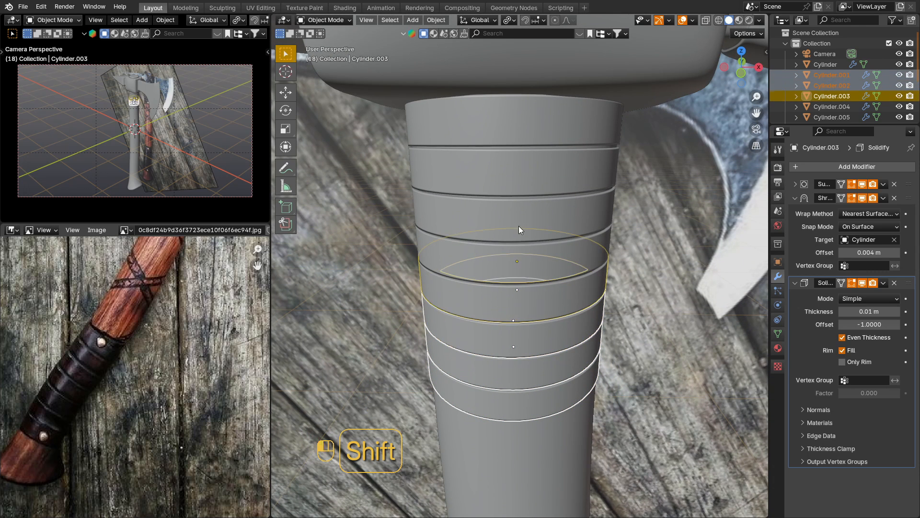
pyautogui.keyDown('shift'); pyautogui.click(519, 226); pyautogui.keyUp('shift')
pyautogui.keyDown('shift'); pyautogui.click(525, 121); pyautogui.keyUp('shift')
pyautogui.keyDown('shift'); pyautogui.click(434, 158); pyautogui.keyUp('shift')
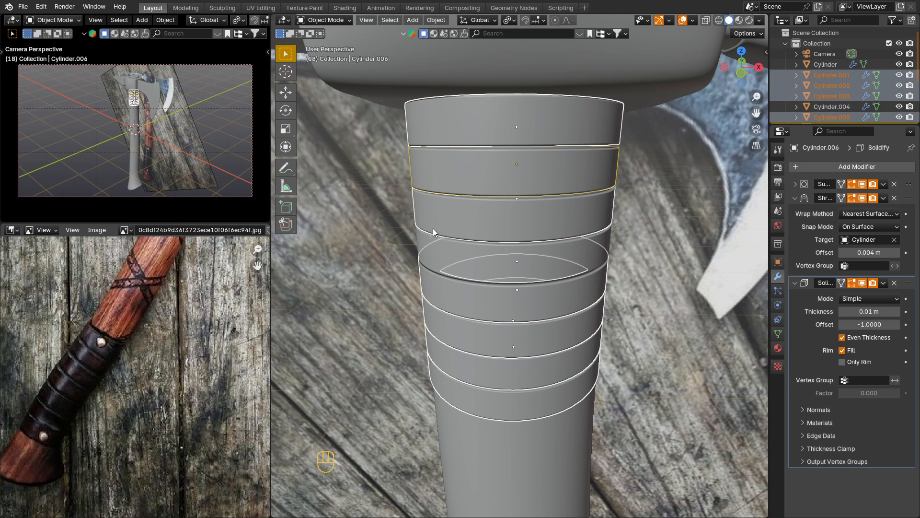
pyautogui.keyDown('shift'); pyautogui.click(422, 250); pyautogui.keyUp('shift')
pyautogui.rightClick(495, 224)
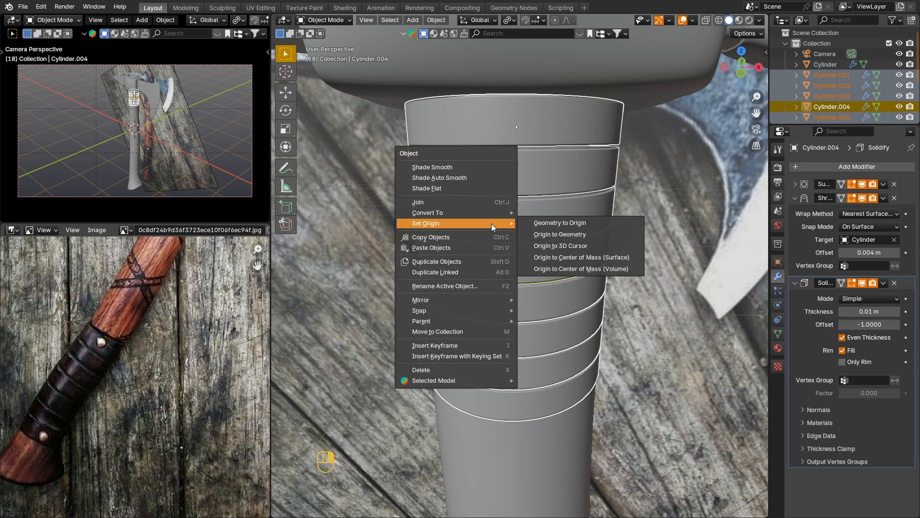
pyautogui.moveTo(498, 212)
pyautogui.click(555, 213)
# Scale the selected middle faces of all bands to about 1.009 in Edit Mode so they bulge outward.
pyautogui.press('Tab')
pyautogui.press('s')
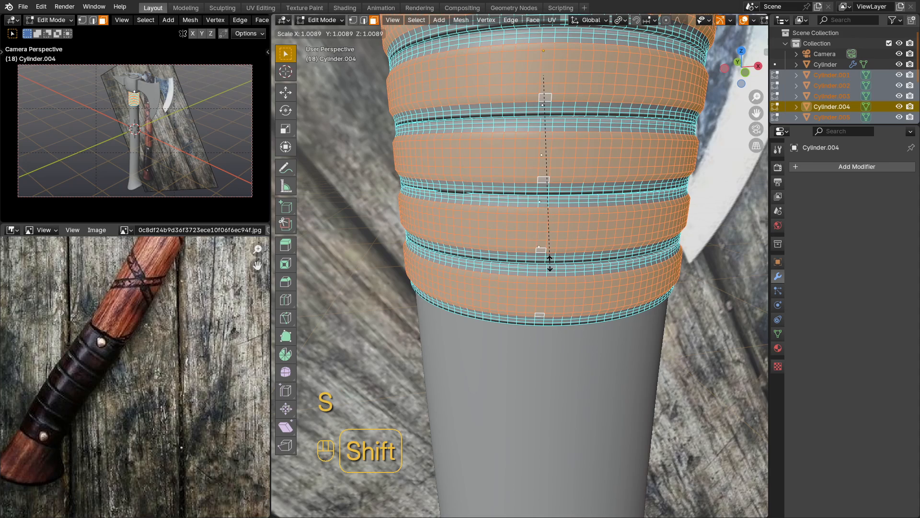
pyautogui.click(550, 262)
pyautogui.press('Tab')
pyautogui.scroll(-5, 552, 255)
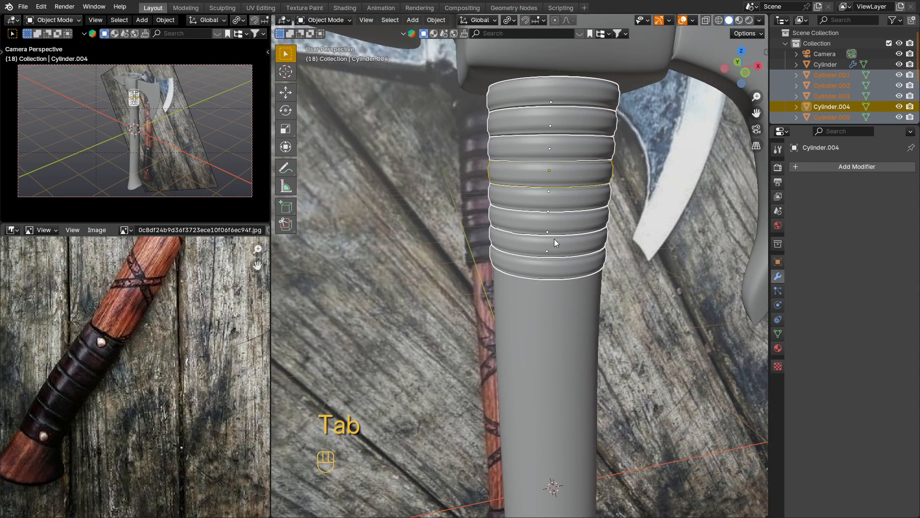
pyautogui.moveTo(554, 239)
pyautogui.mouseDown(button='middle')
pyautogui.moveTo(522, 237)
pyautogui.moveTo(553, 240)
pyautogui.mouseUp(button='middle')
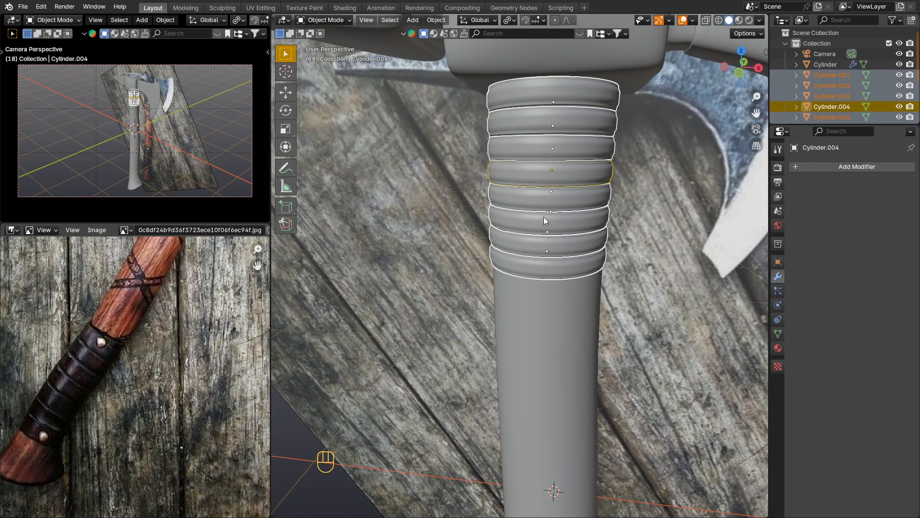
pyautogui.scroll(-2, 543, 216)
# Duplicate the face loop on the handle's lower part in place and separate it into its own object.
pyautogui.click(303, 357)
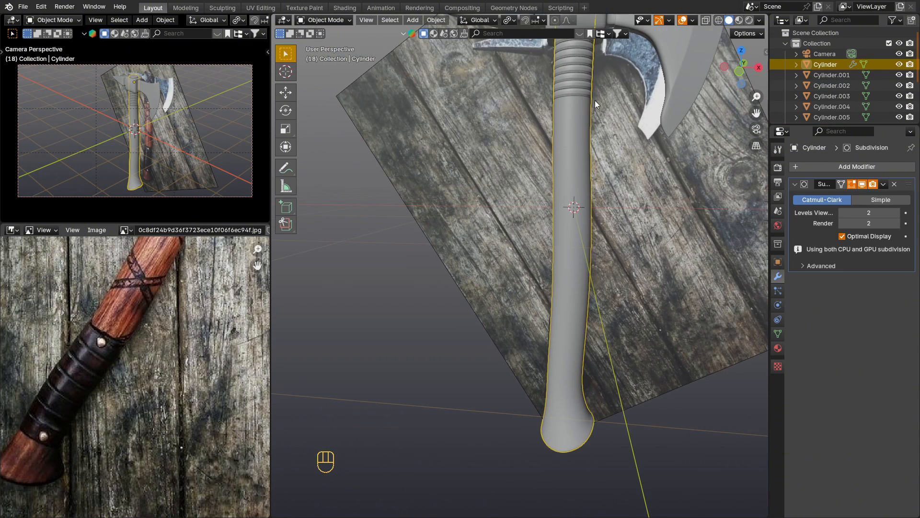
pyautogui.press('Tab')
pyautogui.scroll(2, 577, 421)
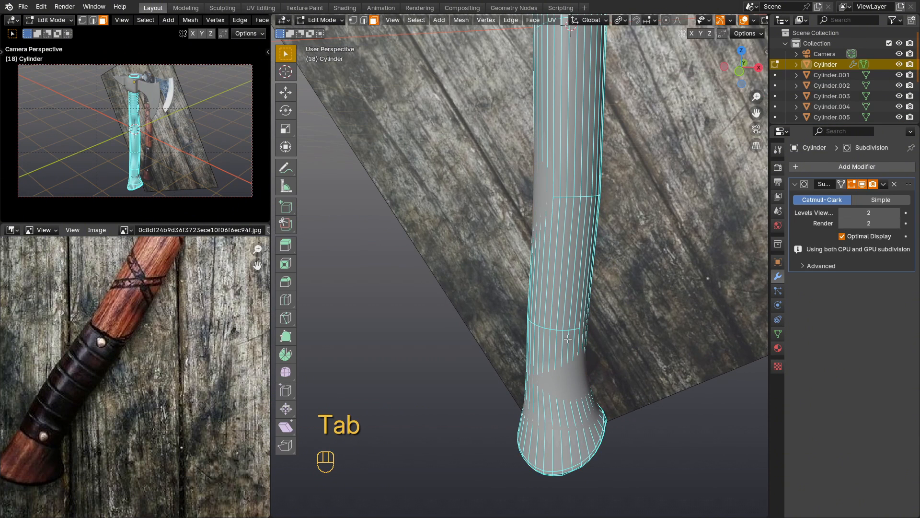
pyautogui.keyDown('alt'); pyautogui.click(570, 309); pyautogui.keyUp('alt')
pyautogui.hotkey('shift', 'd')
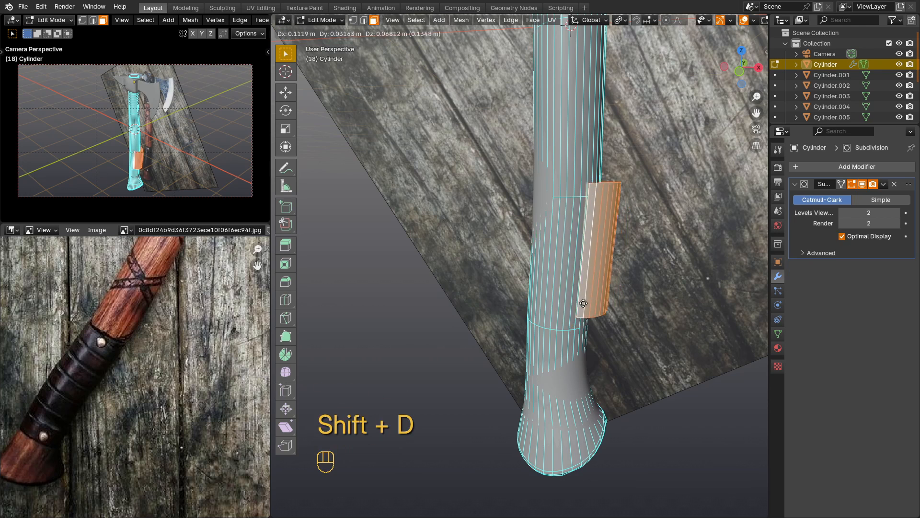
pyautogui.rightClick(569, 309)
pyautogui.press('p')
pyautogui.click(562, 311)
pyautogui.press('Tab')
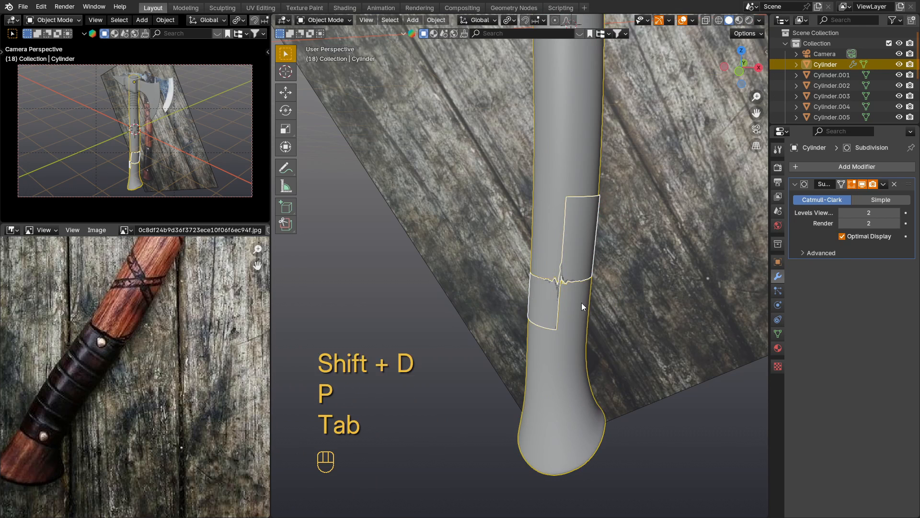
# Set the separated ring's origin to its geometry and flatten it along Z by scaling to 0.348 and again to 0.395.
pyautogui.rightClick(580, 255)
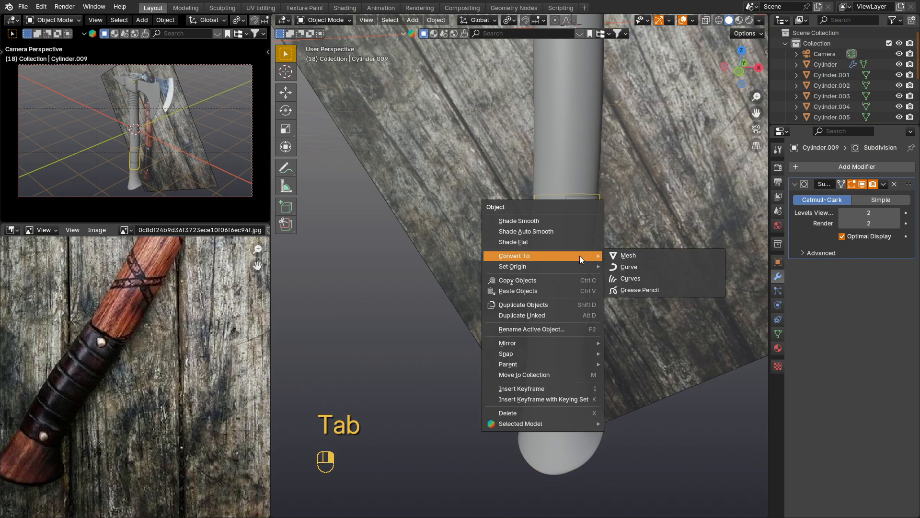
pyautogui.moveTo(576, 264)
pyautogui.click(666, 277)
pyautogui.press('s')
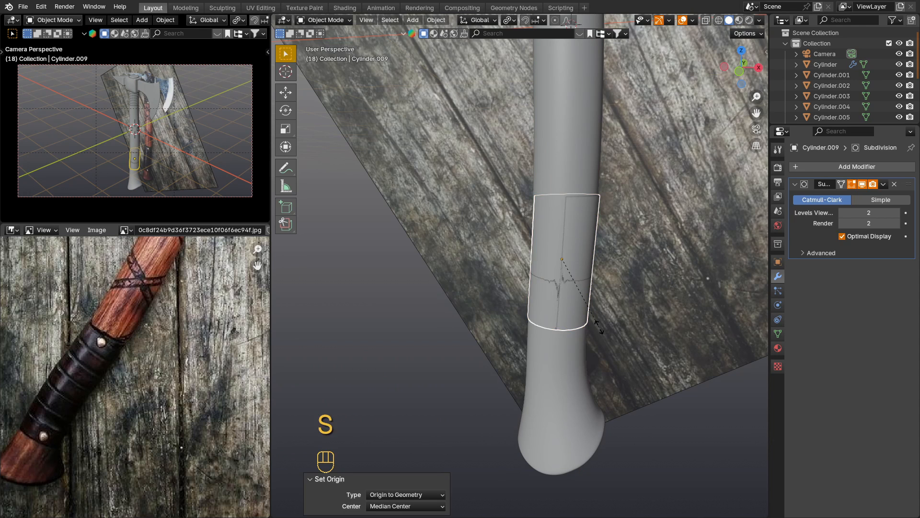
pyautogui.press('z')
pyautogui.click(592, 267)
pyautogui.press('s')
pyautogui.press('z')
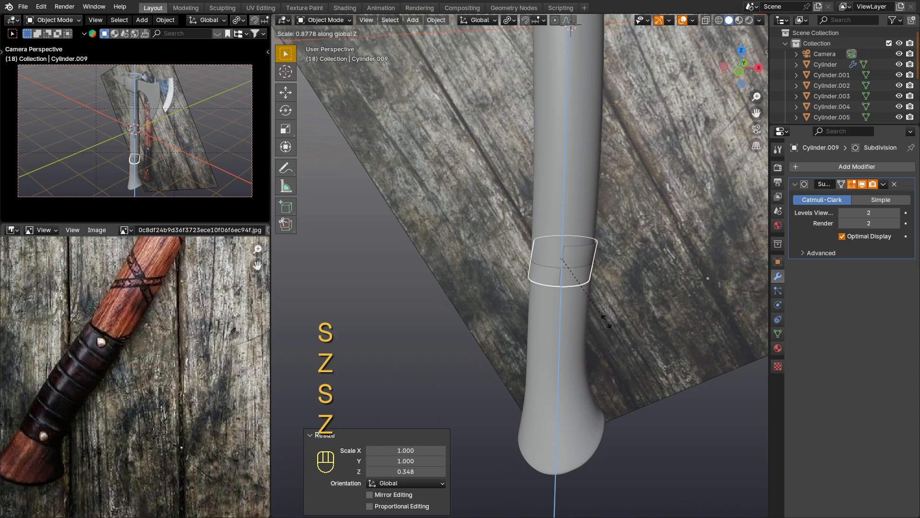
pyautogui.click(585, 289)
pyautogui.scroll(5, 589, 267)
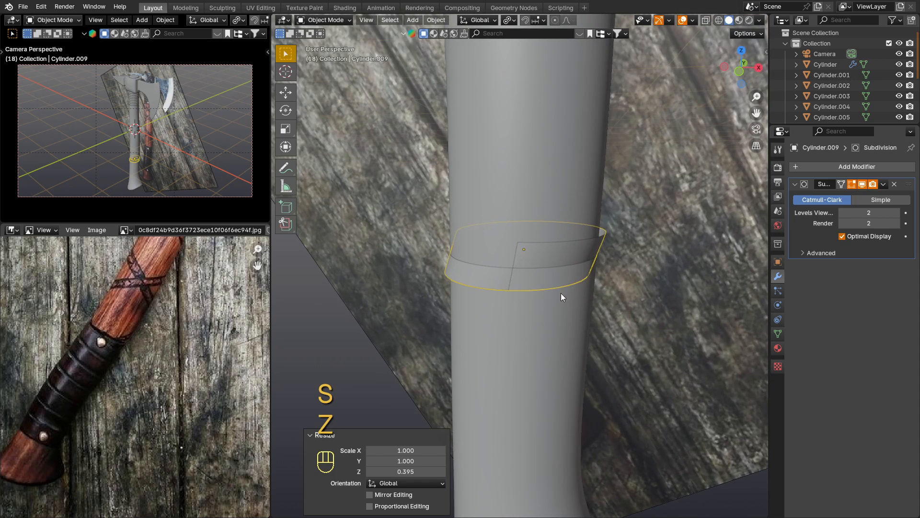
# Enlarge the flattened ring uniformly to 1.278 so it surrounds the handle.
pyautogui.press('Tab')
pyautogui.press('Tab')
pyautogui.press('s')
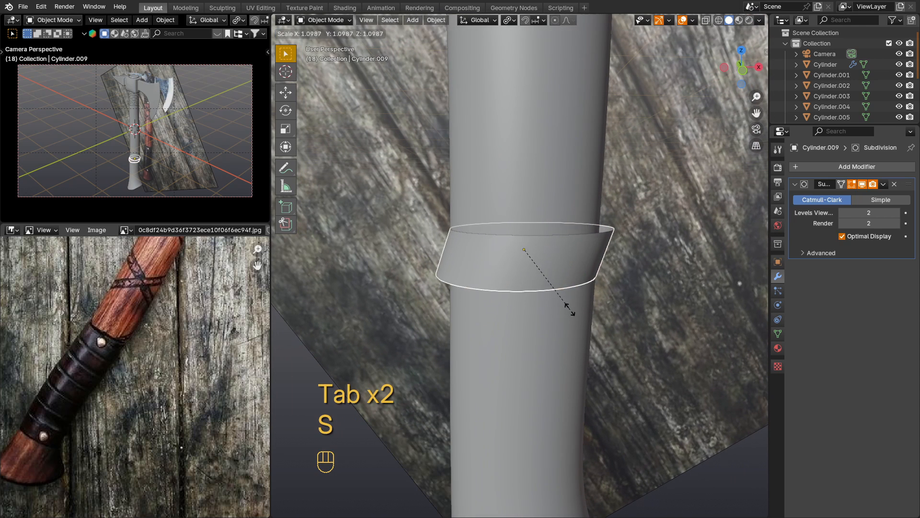
pyautogui.click(573, 294)
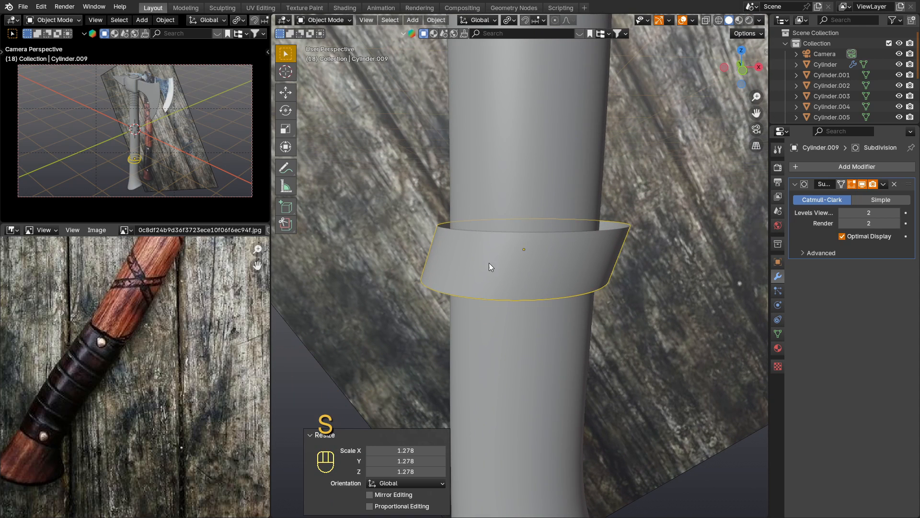
# Add a Shrinkwrap modifier to the ring with the handle as target and an offset of 0.013 m.
pyautogui.click(817, 169)
pyautogui.moveTo(817, 168)
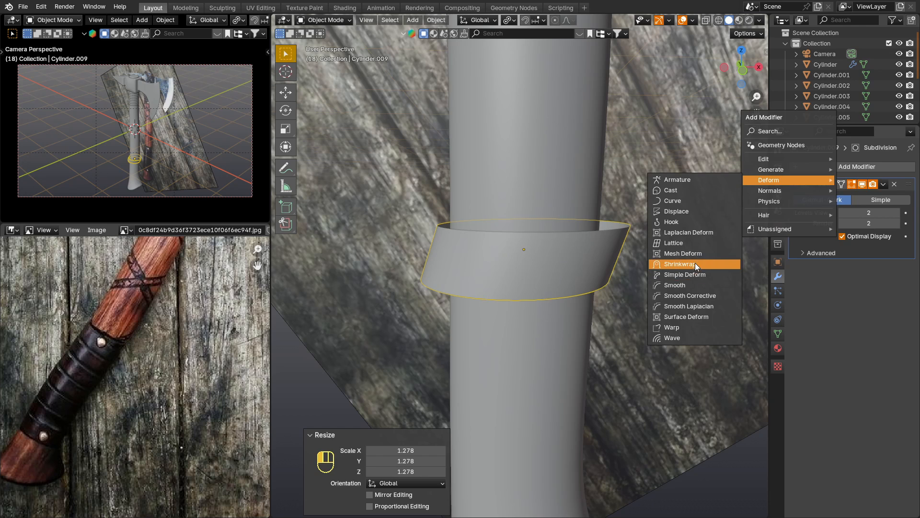
pyautogui.click(696, 265)
pyautogui.click(550, 359)
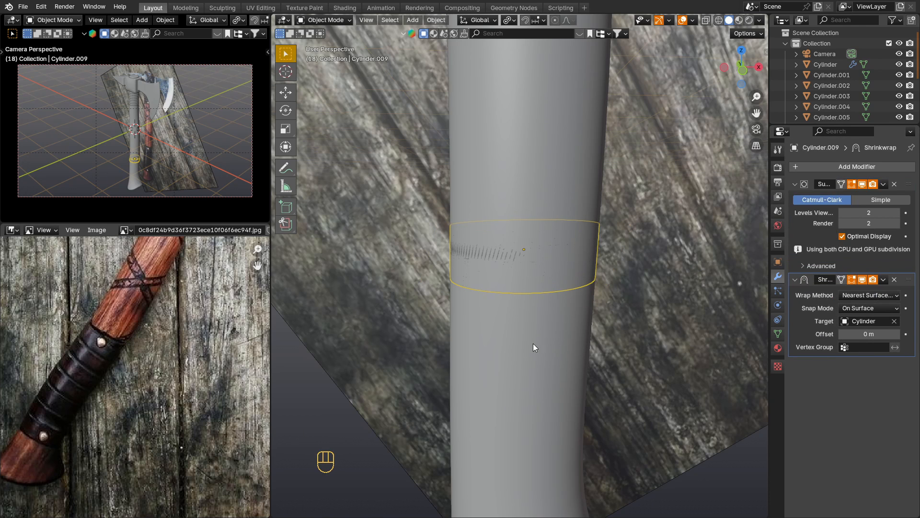
pyautogui.keyDown('shift'); pyautogui.moveTo(868, 334); pyautogui.dragTo(878, 333); pyautogui.keyUp('shift')
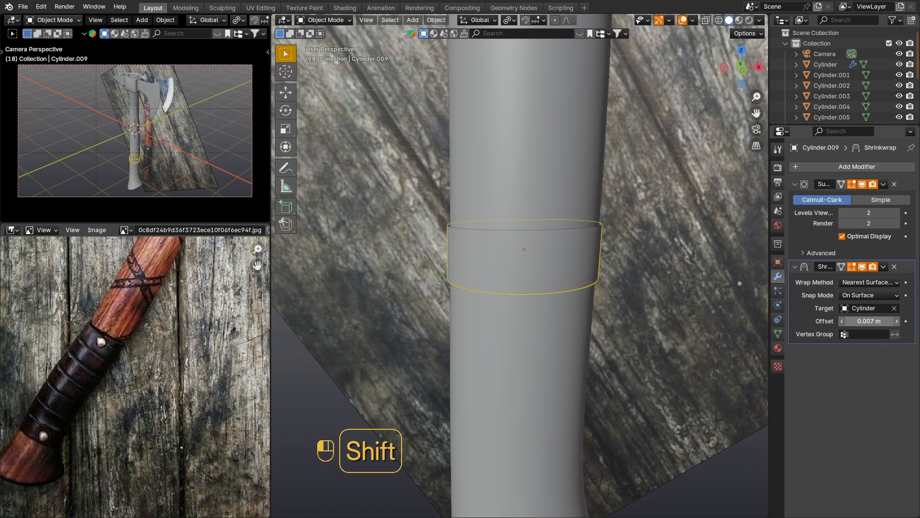
# Add a Solidify modifier to the ring on the lower handle.
pyautogui.click(844, 166)
pyautogui.moveTo(842, 169)
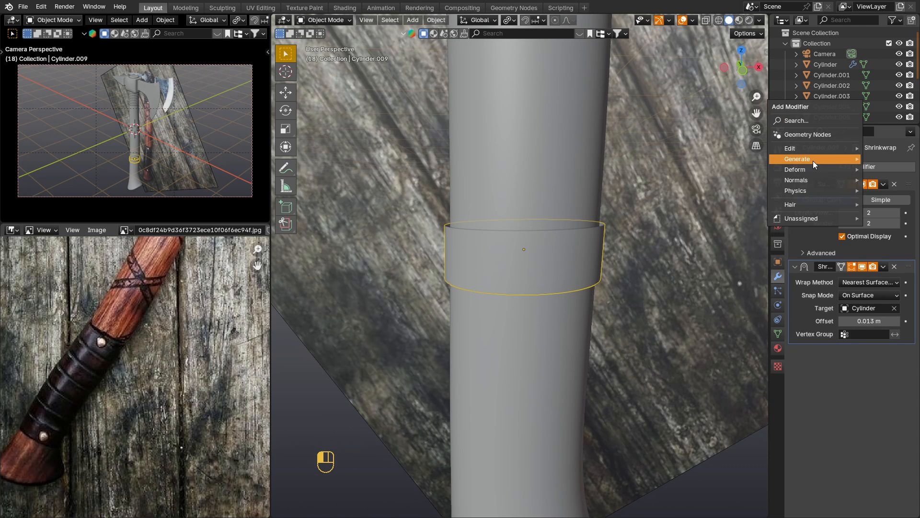
pyautogui.moveTo(812, 160)
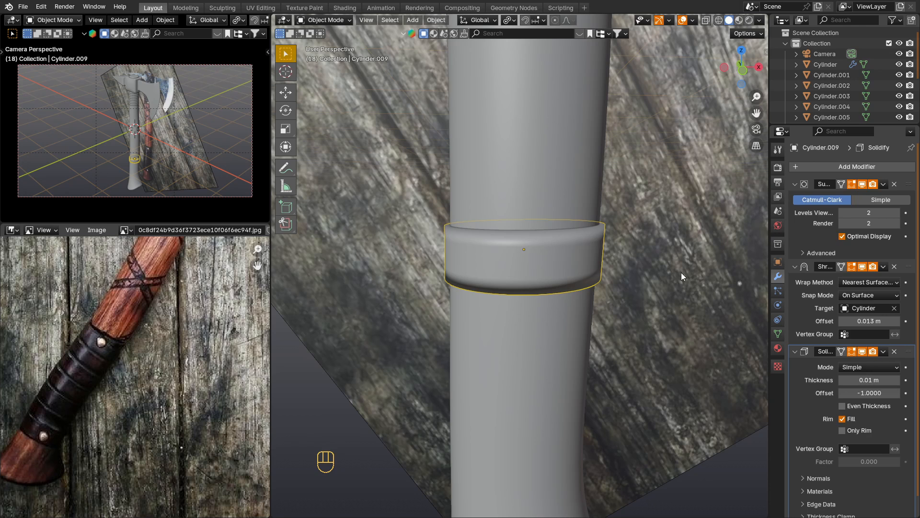
# Add one centred loop cut around the ring and bevel it into two loops near the ring's upper and lower edges.
pyautogui.press('Tab')
pyautogui.hotkey('ctrl', 'r')
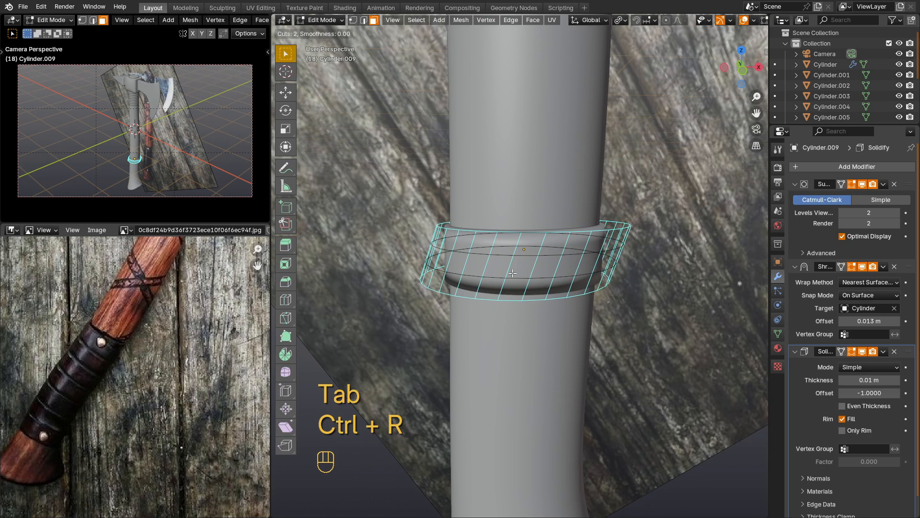
pyautogui.scroll(-1, 513, 274)
pyautogui.click(513, 273)
pyautogui.rightClick(513, 273)
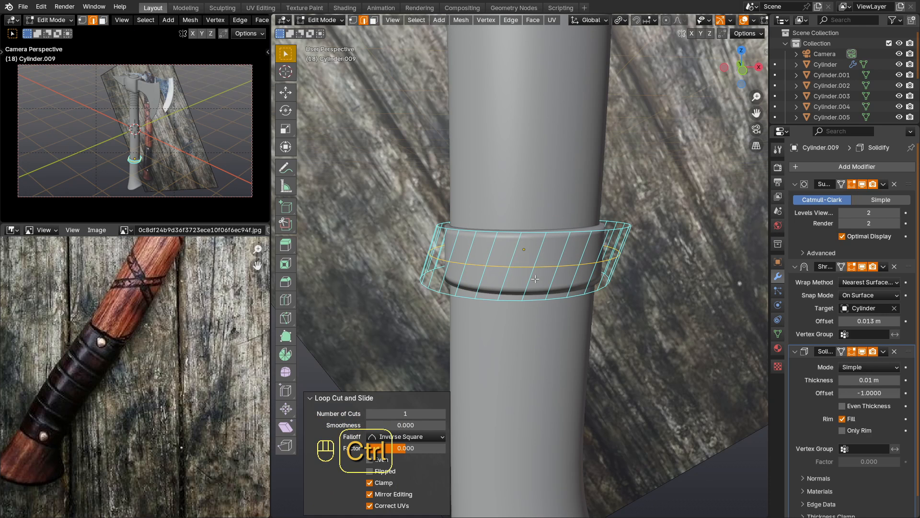
pyautogui.hotkey('ctrl', 'b')
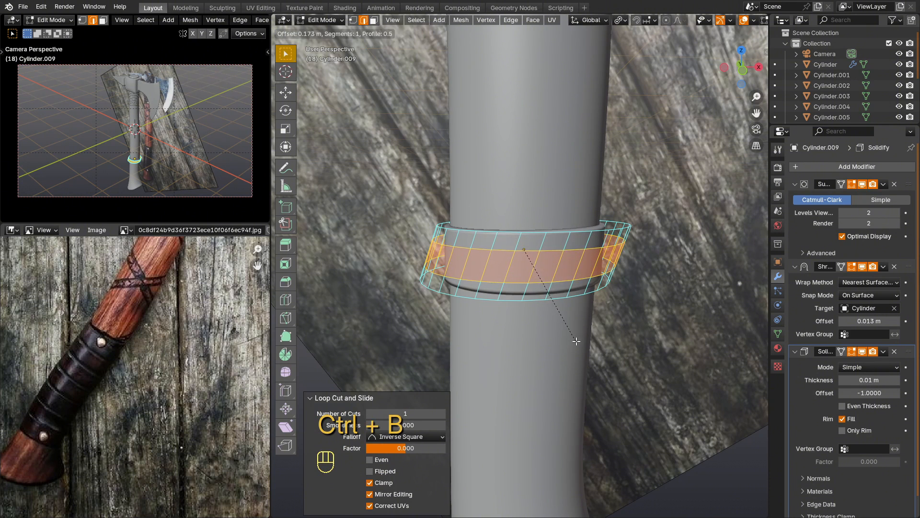
pyautogui.click(591, 367)
pyautogui.press('Tab')
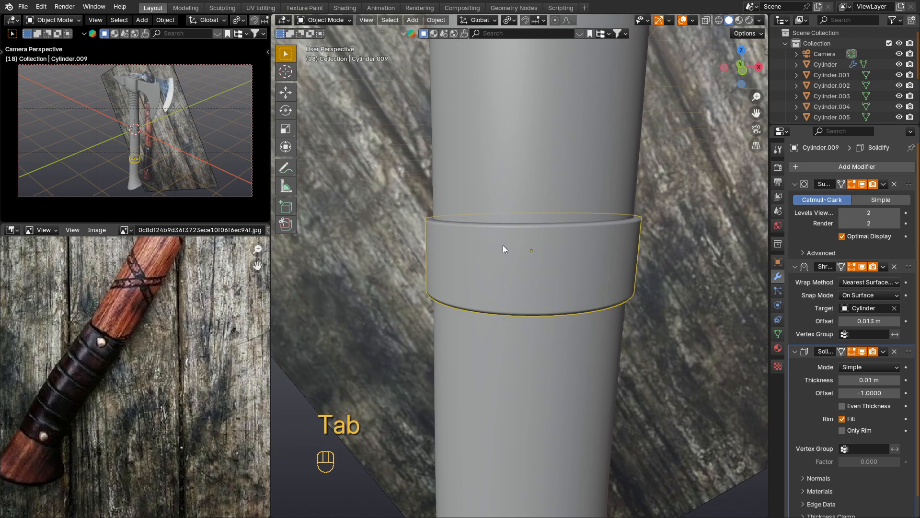
# Move the ring about 0.519 m down the handle along Z, and lower it slightly more in front view.
pyautogui.press('g')
pyautogui.press('z')
pyautogui.click(606, 324)
pyautogui.scroll(-2, 606, 325)
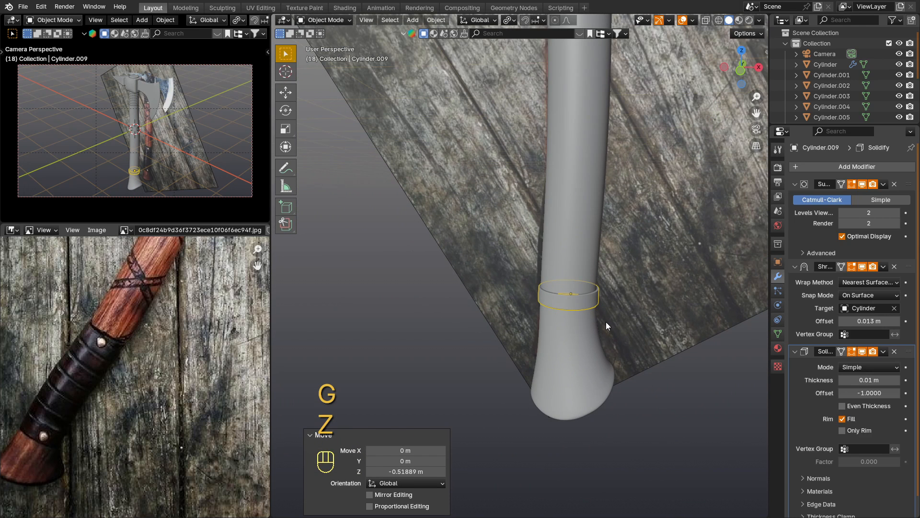
pyautogui.press('KP_1')
pyautogui.press('g')
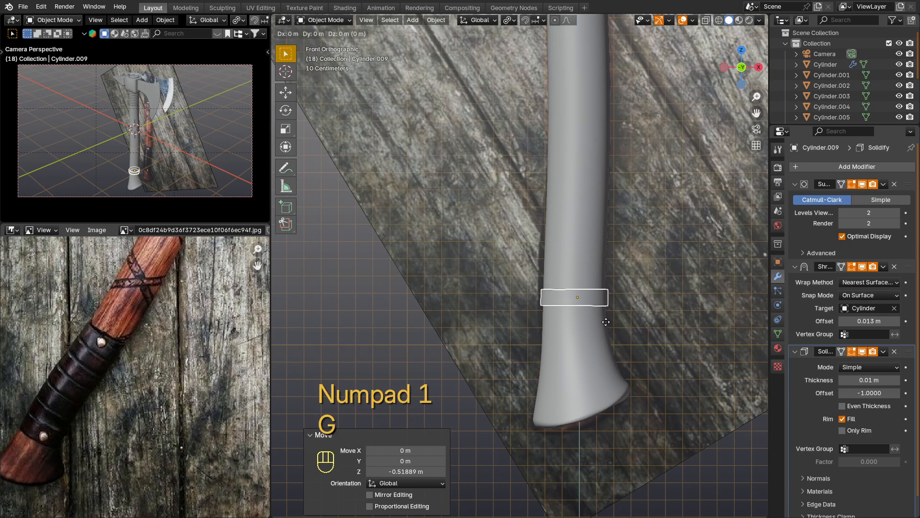
pyautogui.press('z')
pyautogui.click(608, 340)
# Compare the ring with the leather wrap in the reference using X-ray and lower it about 0.134 m along Z.
pyautogui.keyDown('shift'); pyautogui.click(596, 357); pyautogui.keyUp('shift')
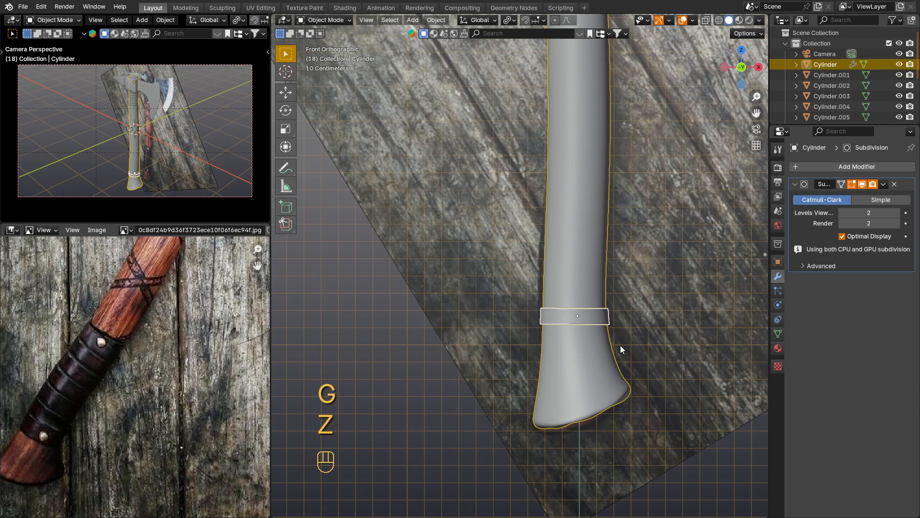
pyautogui.hotkey('alt', 'z')
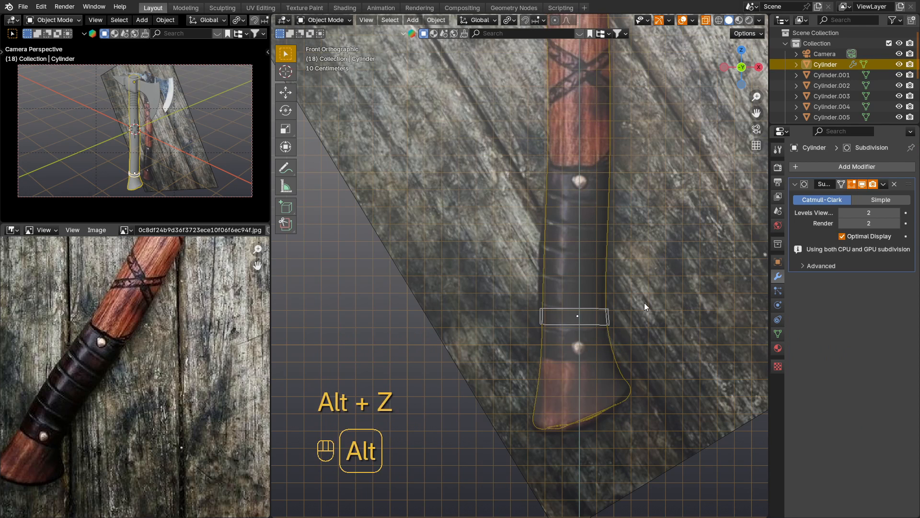
pyautogui.hotkey('alt', 'z')
pyautogui.click(601, 317)
pyautogui.press('g')
pyautogui.press('z')
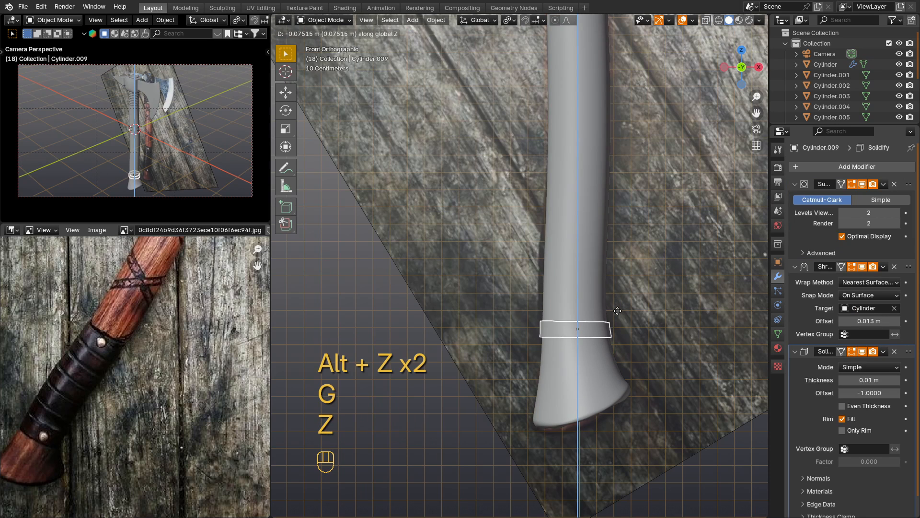
pyautogui.click(613, 340)
pyautogui.scroll(5, 597, 343)
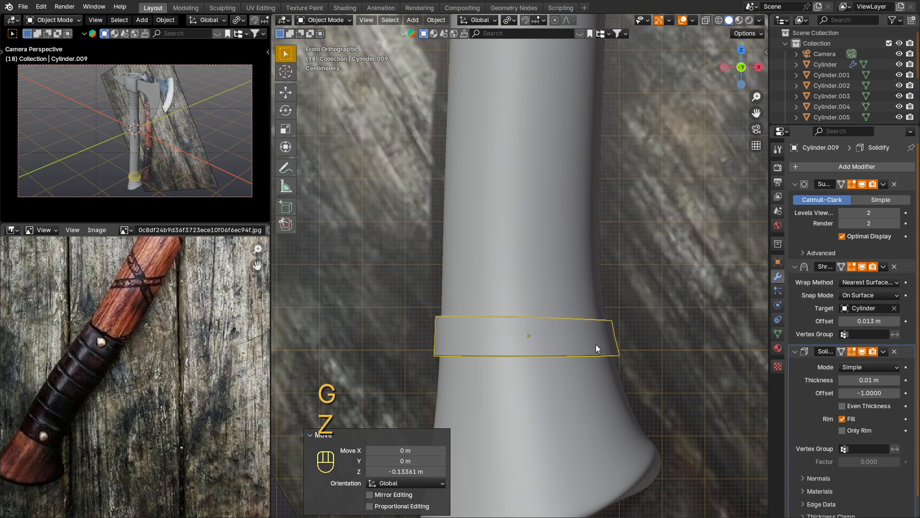
# Lower the ring another 0.044 m along Z and adjust its size by scaling to 1.086 and again to 0.937.
pyautogui.hotkey('alt', 'z')
pyautogui.hotkey('alt', 'z')
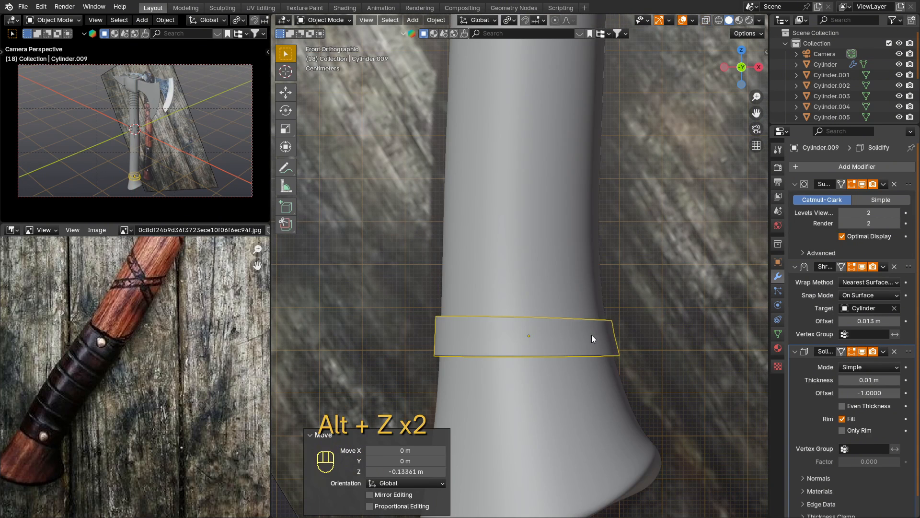
pyautogui.press('g')
pyautogui.press('z')
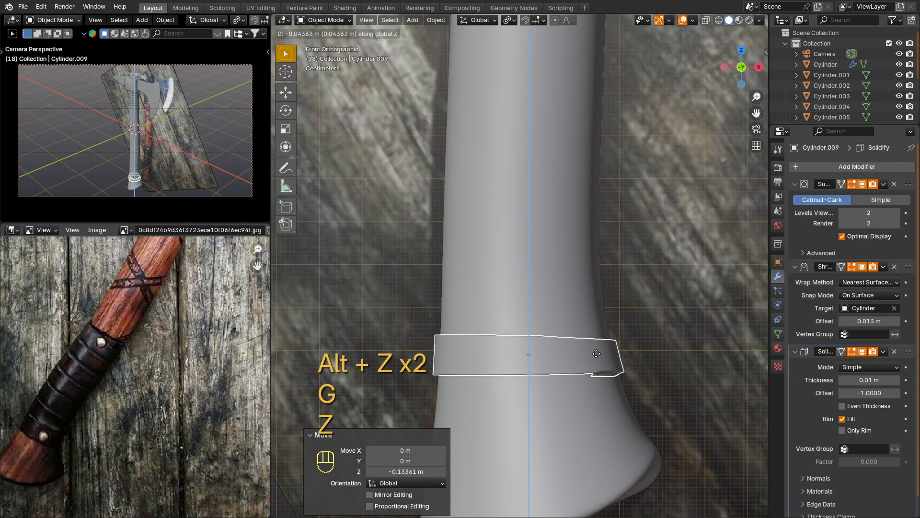
pyautogui.click(596, 353)
pyautogui.press('s')
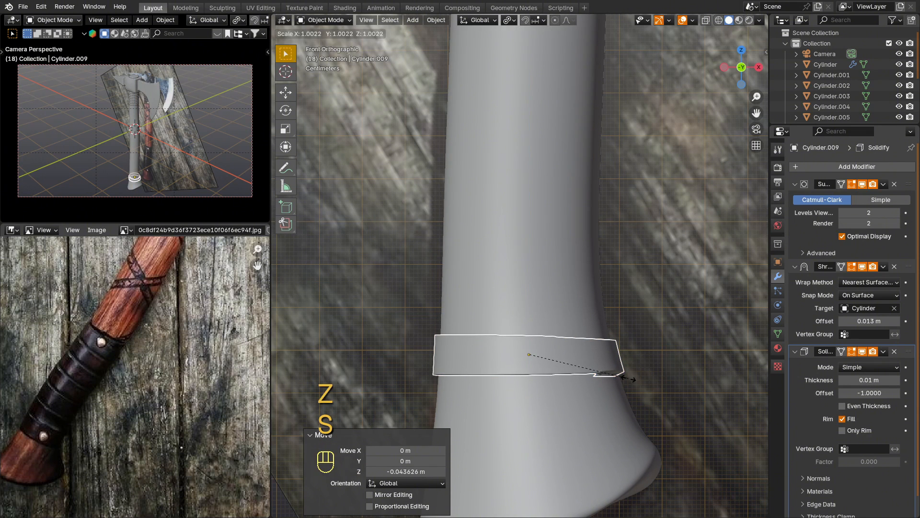
pyautogui.click(638, 382)
pyautogui.press('s')
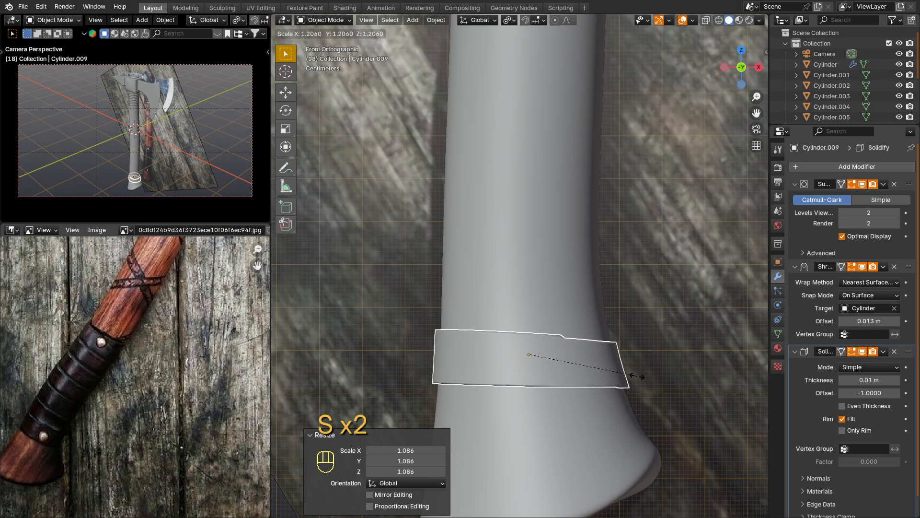
pyautogui.click(613, 374)
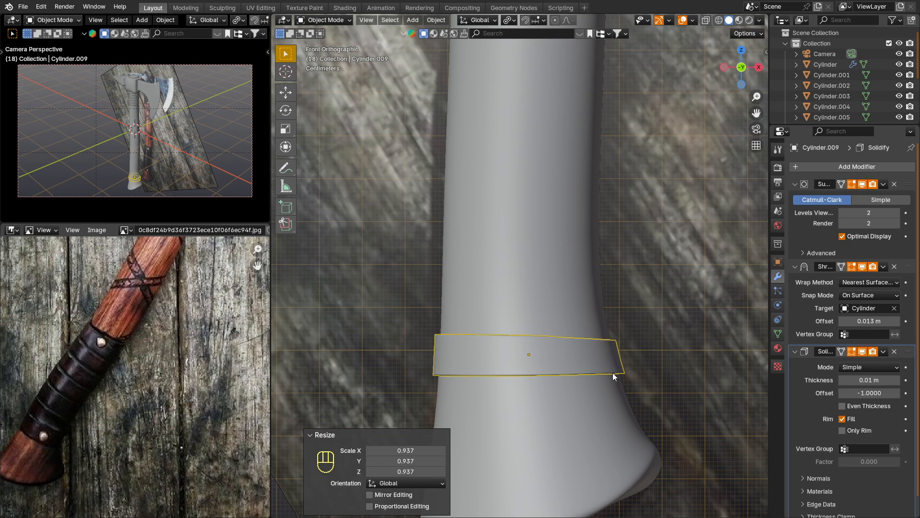
# Duplicate the ring upward to stack three copies above it, spaced about 0.097 m apart.
pyautogui.scroll(3, 582, 348)
pyautogui.hotkey('shift', 'd')
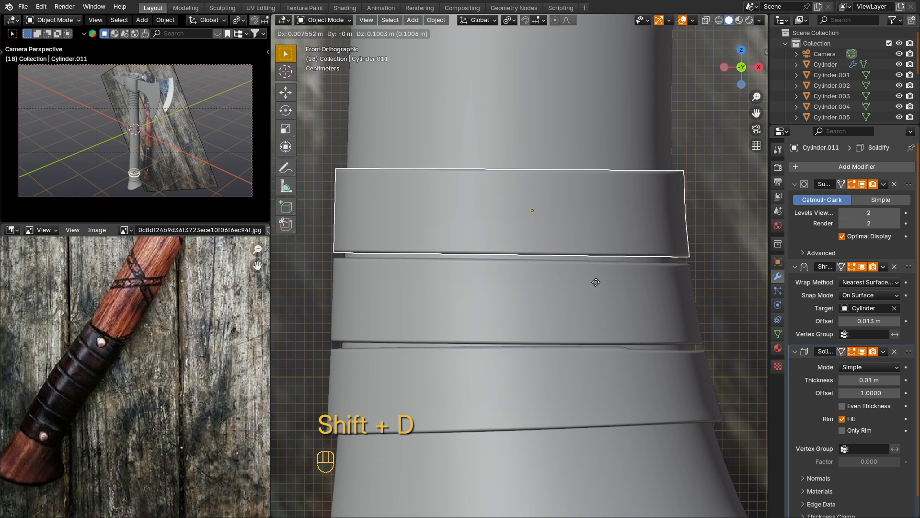
pyautogui.click(596, 284)
pyautogui.hotkey('shift', 'd')
pyautogui.press('z')
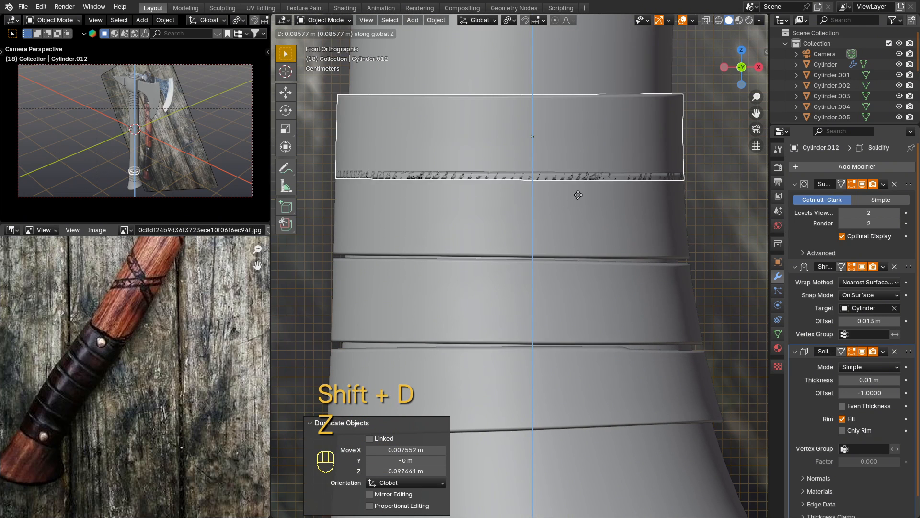
pyautogui.click(579, 190)
# Duplicate the topmost band three more times along Z at about 0.098 m spacing to continue the grip wrap.
pyautogui.scroll(-3, 579, 190)
pyautogui.keyDown('shift'); pyautogui.moveTo(579, 206); pyautogui.dragTo(576, 301, button='middle'); pyautogui.keyUp('shift')
pyautogui.hotkey('shift', 'd')
pyautogui.press('z')
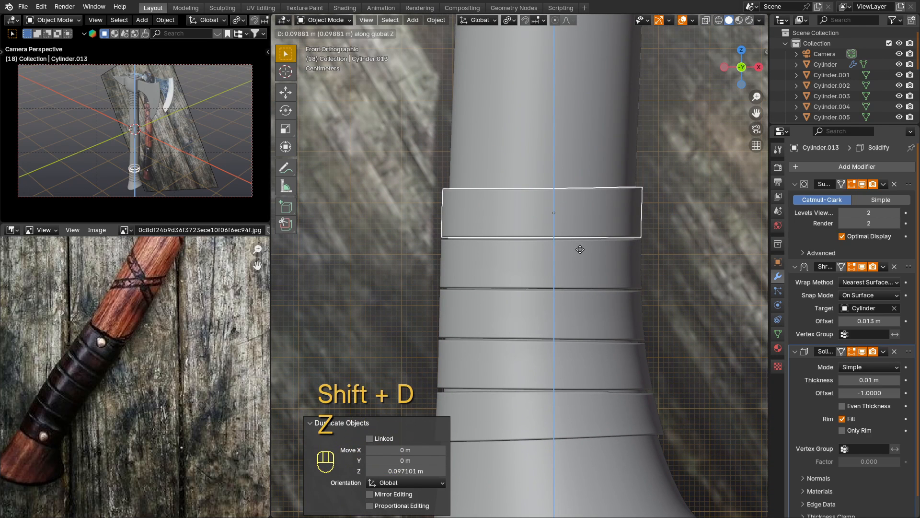
pyautogui.click(580, 252)
pyautogui.hotkey('shift', 'd')
pyautogui.press('z')
pyautogui.click(580, 208)
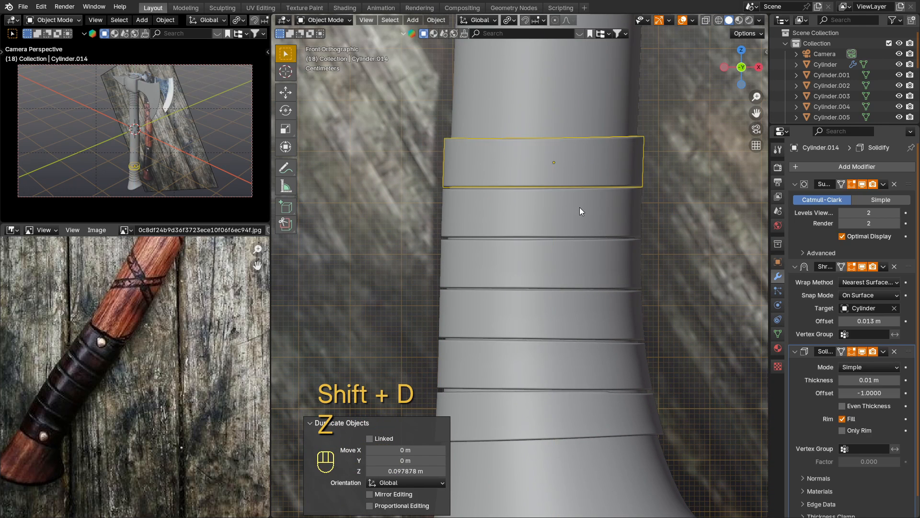
pyautogui.hotkey('shift', 'd')
pyautogui.press('z')
pyautogui.click(580, 200)
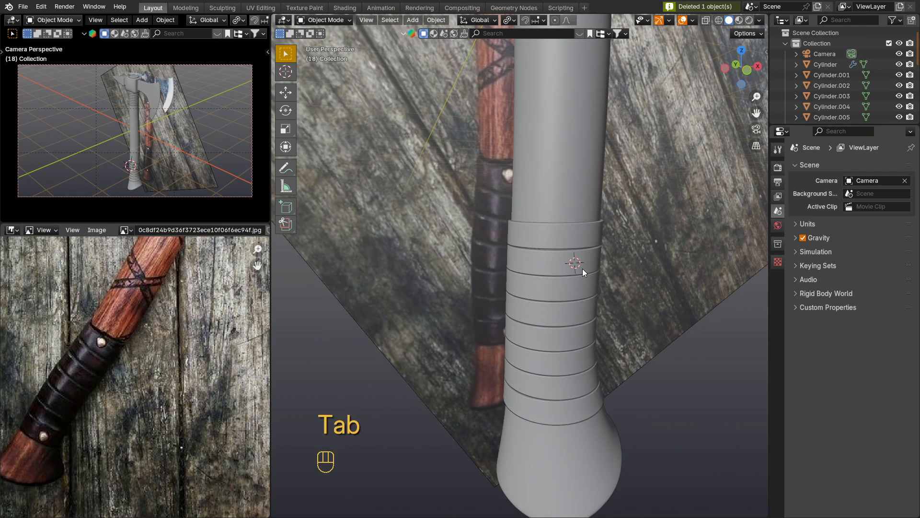
# Add a 32-vertex cylinder at the 3D cursor on the grip wrap and scale it to 0.169.
pyautogui.hotkey('shift', 'a')
pyautogui.moveTo(579, 265)
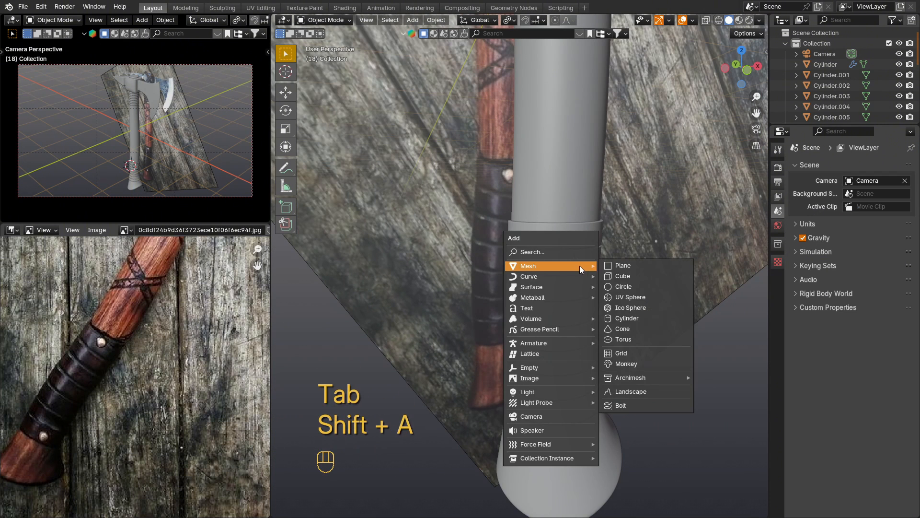
pyautogui.click(628, 318)
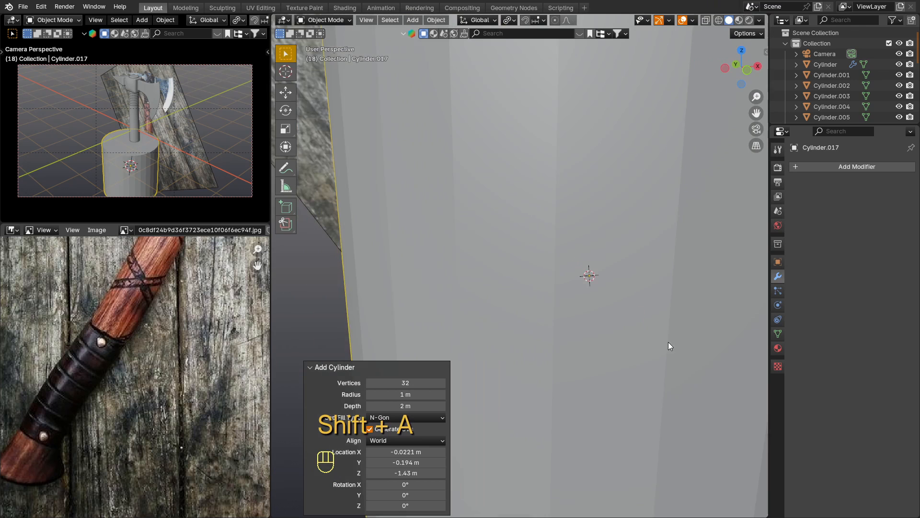
pyautogui.press('s')
pyautogui.click(621, 302)
# Rotate the small cylinder 90° about X and move it about -0.297 m along Y in front of the handle.
pyautogui.press('r')
pyautogui.press('x')
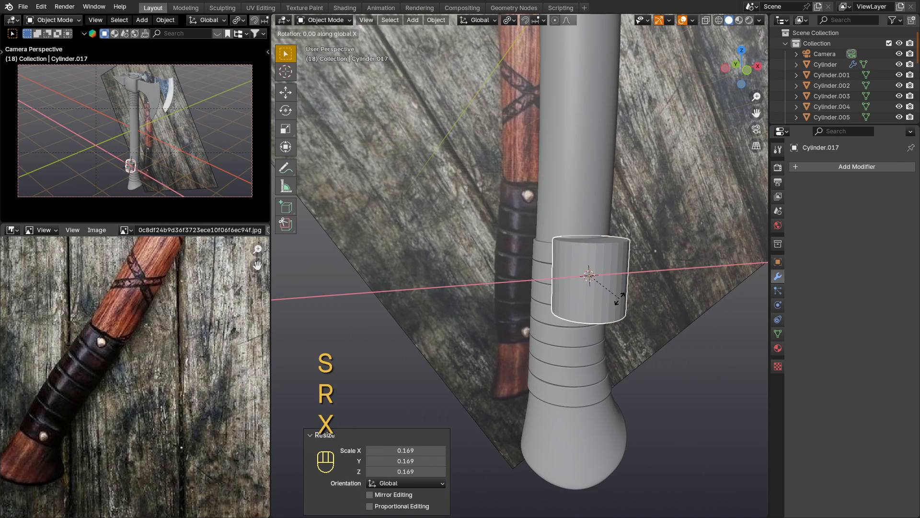
pyautogui.press('KP_9')
pyautogui.press('KP_0')
pyautogui.press('KP_Enter')
pyautogui.press('g')
pyautogui.press('y')
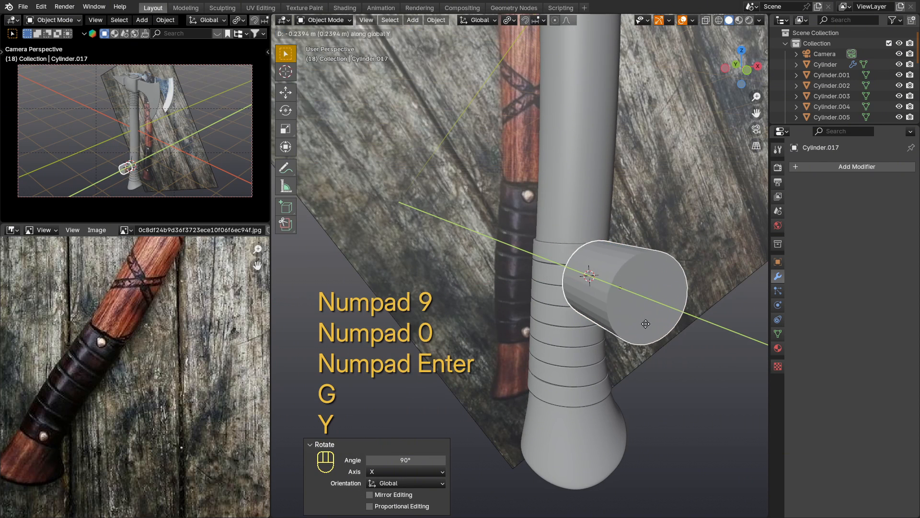
pyautogui.click(698, 339)
# Flatten the small cylinder along Y by scaling it to 0.409.
pyautogui.press('s')
pyautogui.press('x')
pyautogui.press('y')
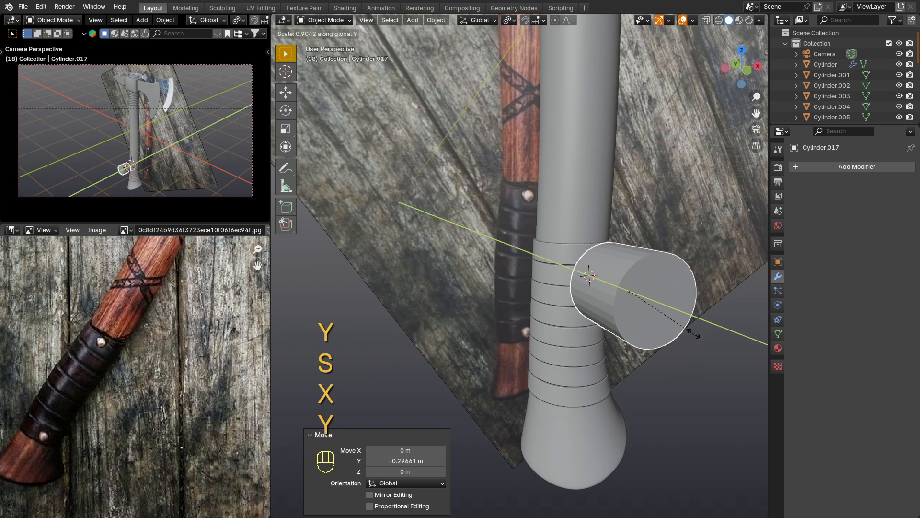
pyautogui.click(644, 292)
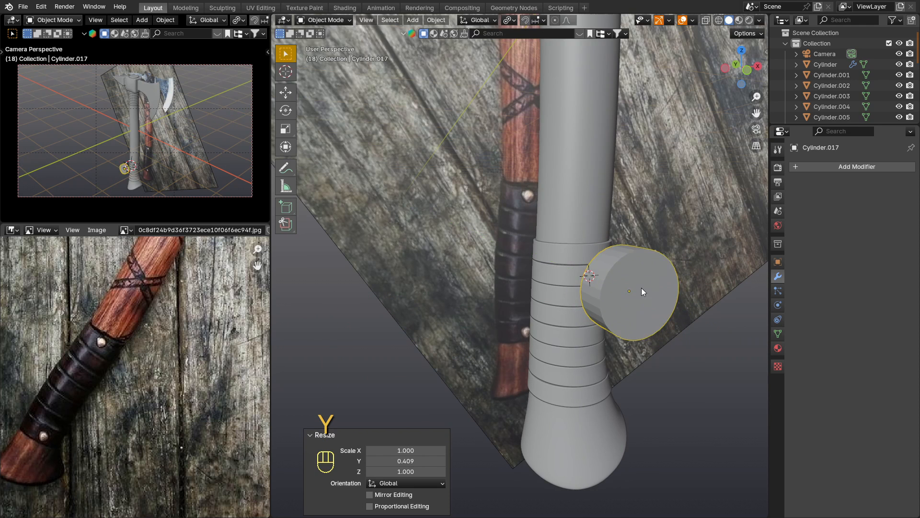
# Select the edge loop around the cylinder's outer cap and apply the object's scale in preparation for an even bevel.
pyautogui.press('Tab')
pyautogui.scroll(3, 623, 297)
pyautogui.press('2')
pyautogui.keyDown('alt'); pyautogui.click(645, 303); pyautogui.keyUp('alt')
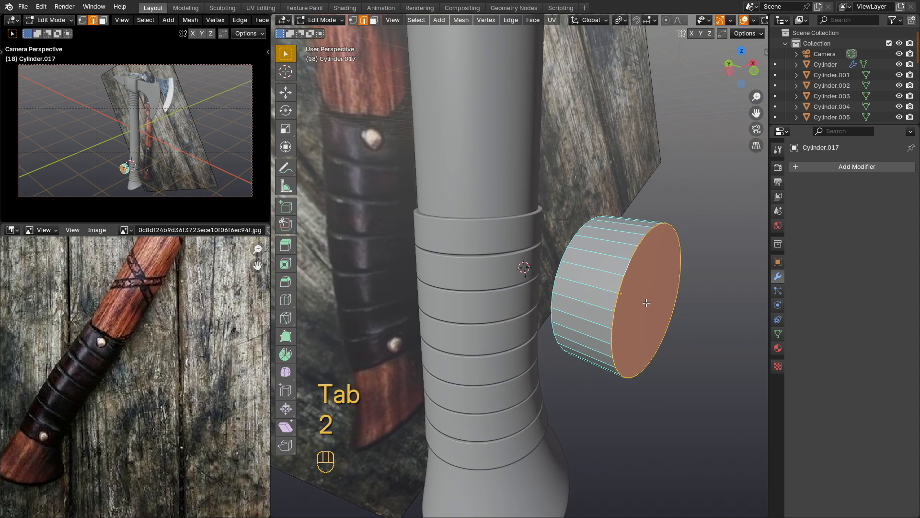
pyautogui.hotkey('ctrl', 'b')
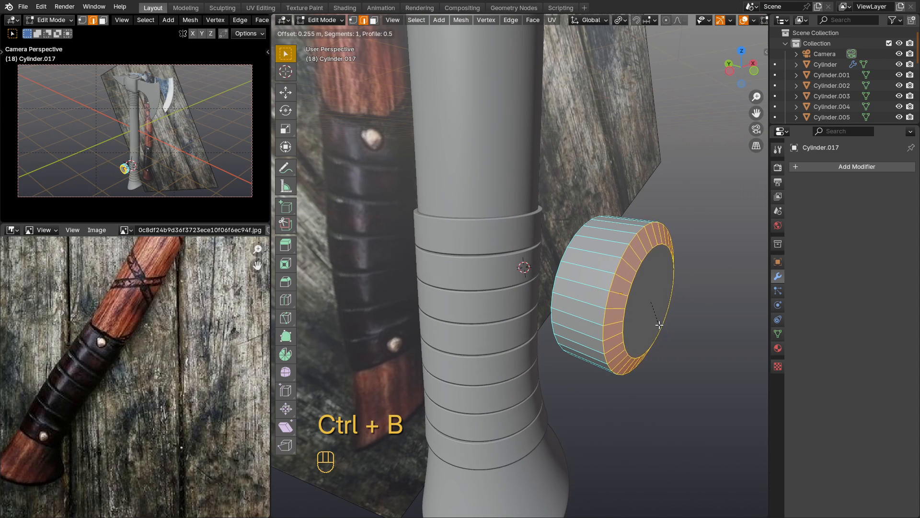
pyautogui.press('Escape')
pyautogui.press('Tab')
pyautogui.hotkey('ctrl', 'a')
pyautogui.click(633, 284)
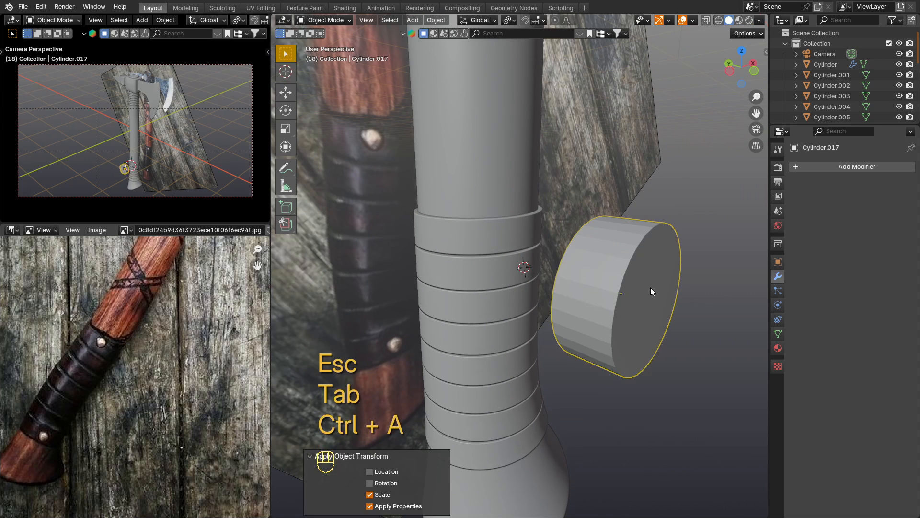
# Bevel the selected outer cap edge loop with 5 segments and a width of about 0.099 m.
pyautogui.press('Tab')
pyautogui.hotkey('ctrl', 'b')
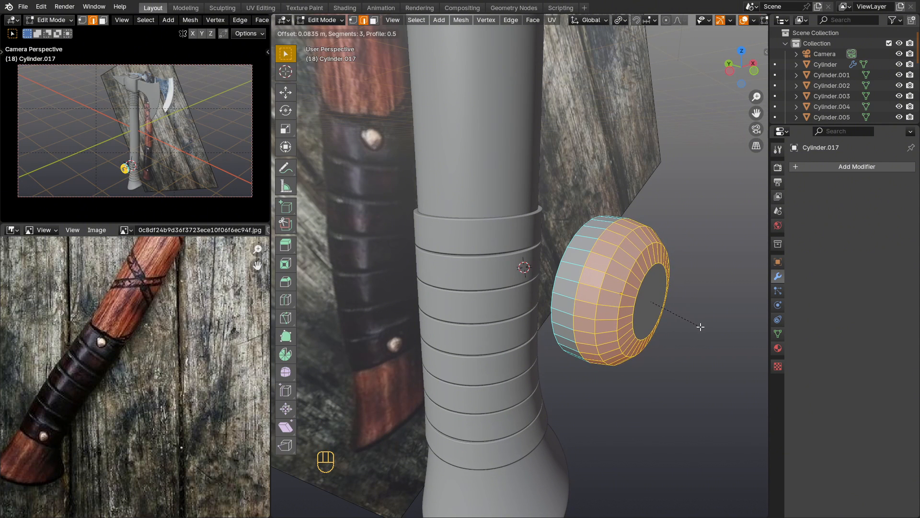
pyautogui.scroll(2, 703, 329)
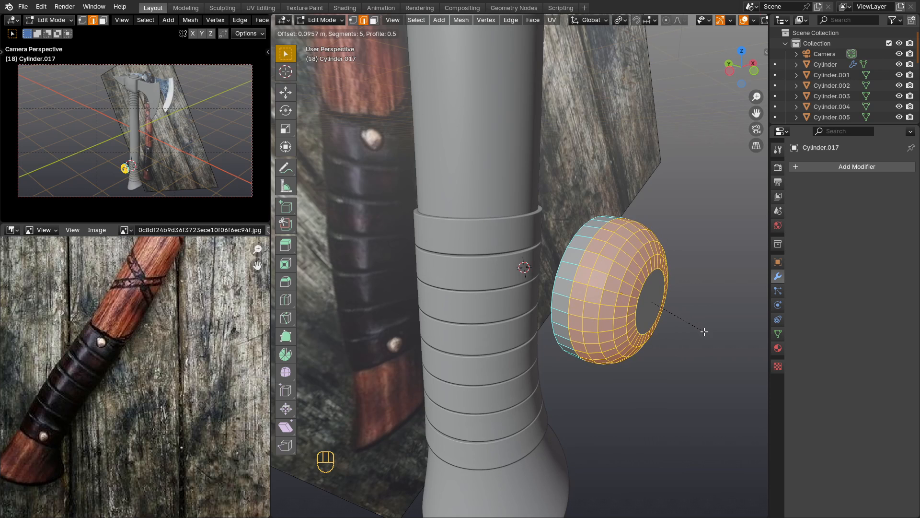
pyautogui.click(706, 332)
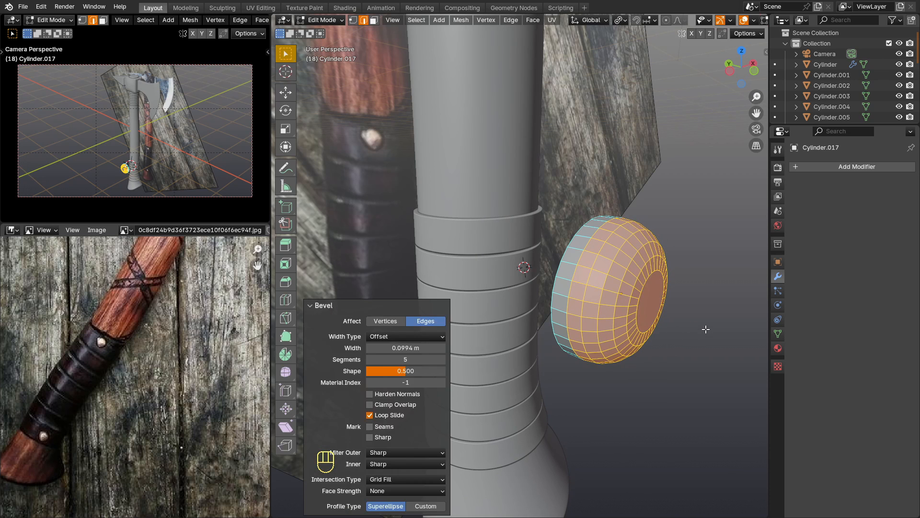
# Scale the rounded stud to 0.656 and shade it smooth.
pyautogui.press('Tab')
pyautogui.press('s')
pyautogui.click(629, 289)
pyautogui.rightClick(628, 288)
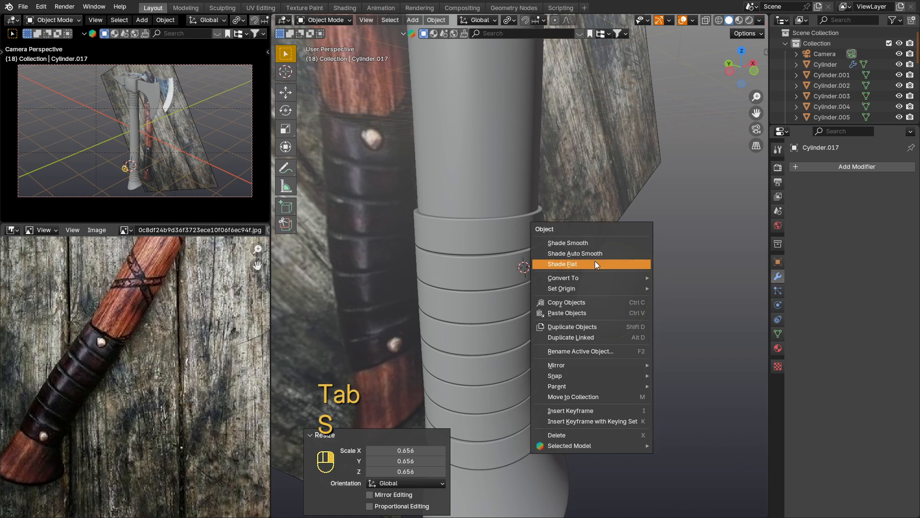
pyautogui.click(594, 261)
# Shrink the stud further to 0.502 and snap it to the 3D cursor on the grip wrap.
pyautogui.moveTo(594, 247); pyautogui.dragTo(575, 315, button='middle')
pyautogui.press('Tab')
pyautogui.press('Tab')
pyautogui.press('s')
pyautogui.click(621, 315)
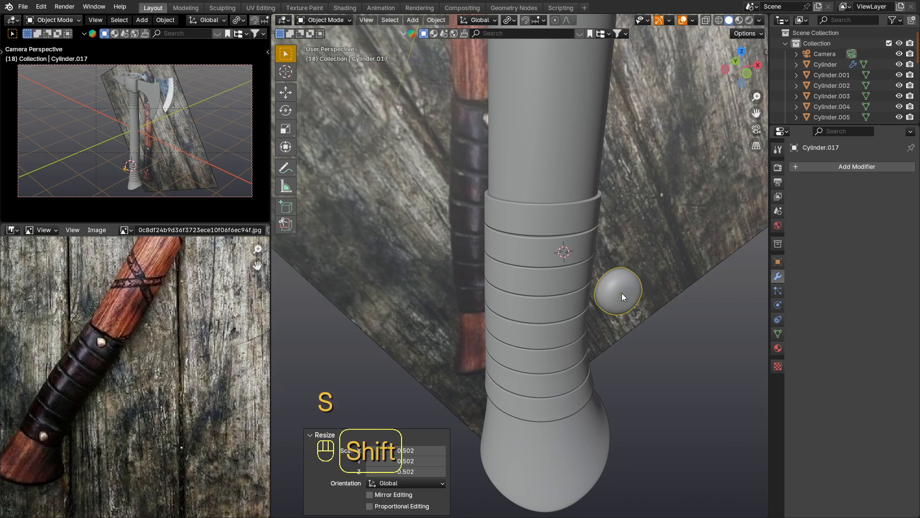
pyautogui.hotkey('shift', 's')
pyautogui.click(622, 238)
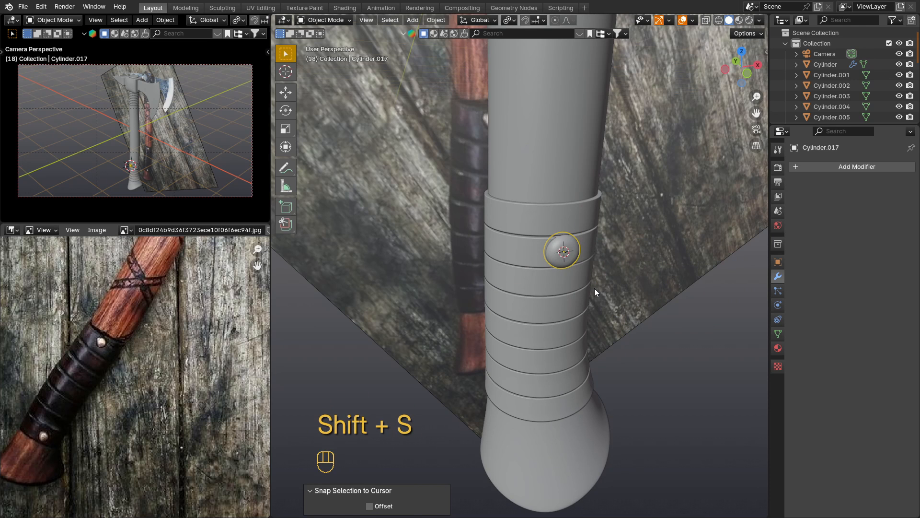
# Scale the stud to 0.741 and move it up about 0.096 m along Z onto the lower grip wrap's top band.
pyautogui.moveTo(594, 288); pyautogui.dragTo(561, 272, button='middle')
pyautogui.press('s')
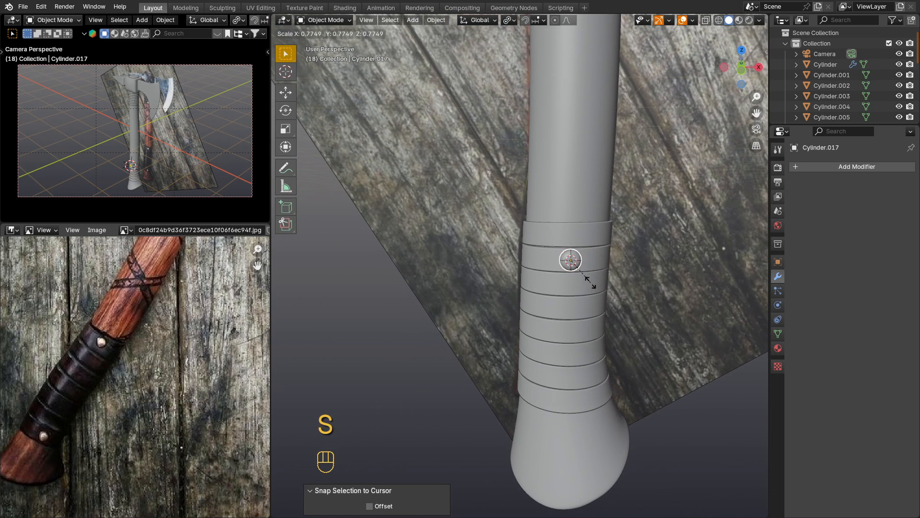
pyautogui.click(588, 282)
pyautogui.press('g')
pyautogui.press('z')
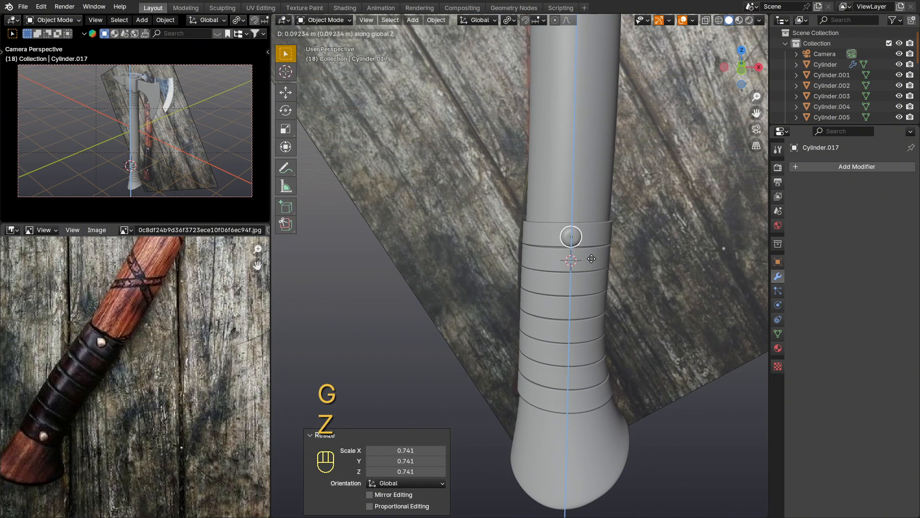
pyautogui.click(592, 259)
pyautogui.moveTo(591, 260); pyautogui.dragTo(571, 266, button='middle')
# Duplicate the stud in front view and move the copy down about 0.684 m along Z to the lowest wrap band.
pyautogui.press('KP_1')
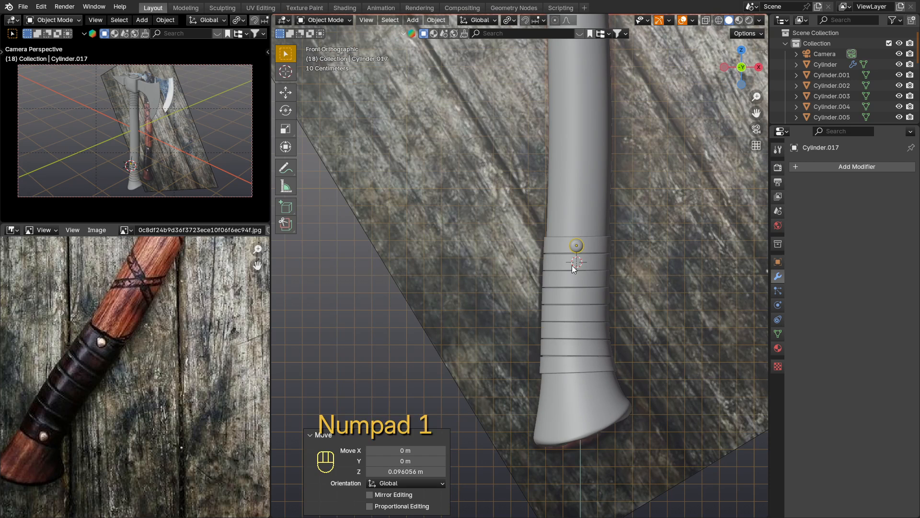
pyautogui.hotkey('shift', 'd')
pyautogui.press('z')
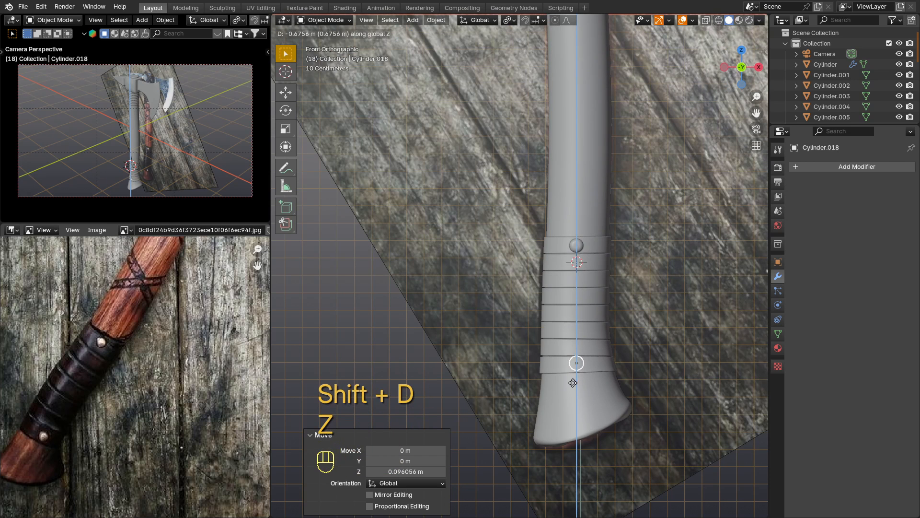
pyautogui.click(573, 383)
pyautogui.moveTo(574, 383); pyautogui.dragTo(623, 390, button='middle')
# Move the lower stud about 0.033 m outward along negative Y and rotate it -7.21° about X to follow the band's surface.
pyautogui.scroll(4, 573, 366)
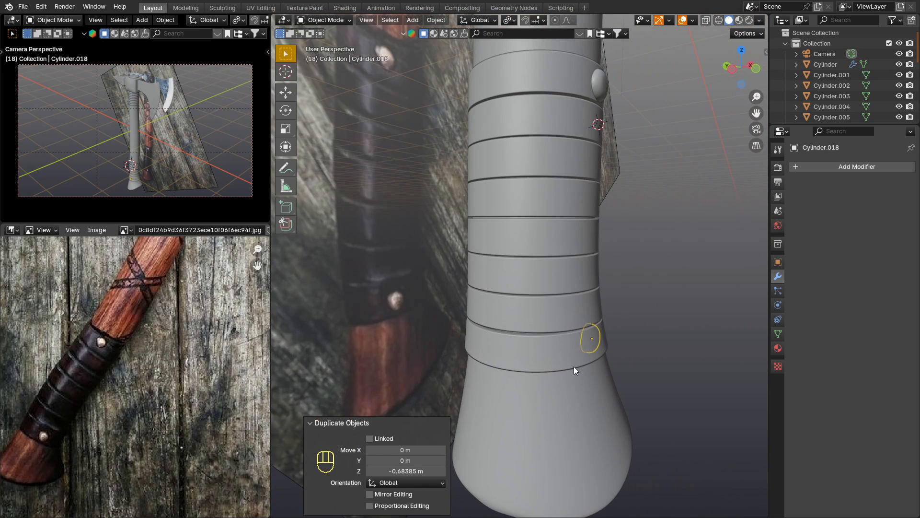
pyautogui.press('g')
pyautogui.press('y')
pyautogui.click(584, 368)
pyautogui.scroll(5, 611, 358)
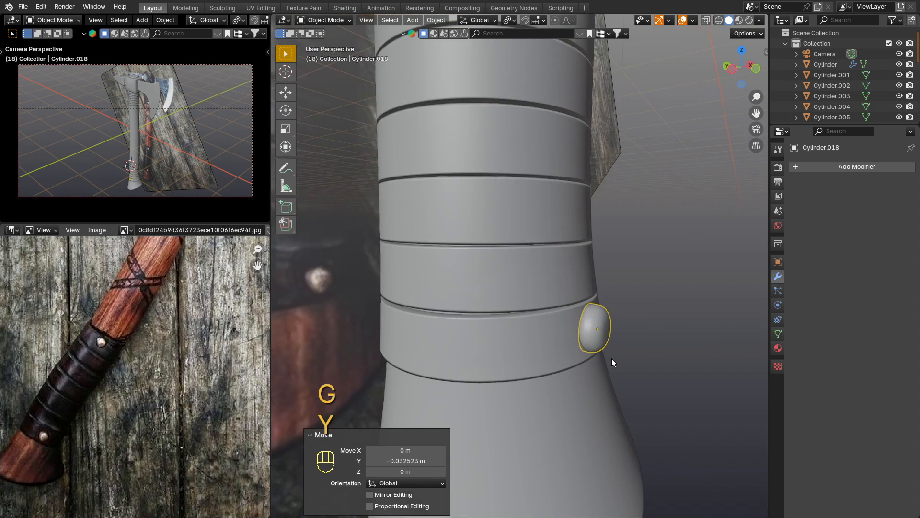
pyautogui.press('r')
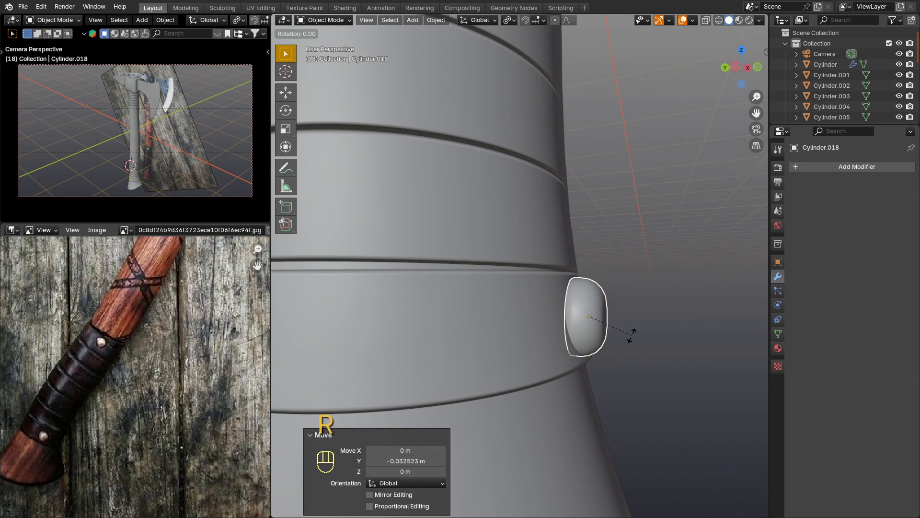
pyautogui.click(633, 329)
pyautogui.scroll(-5, 616, 344)
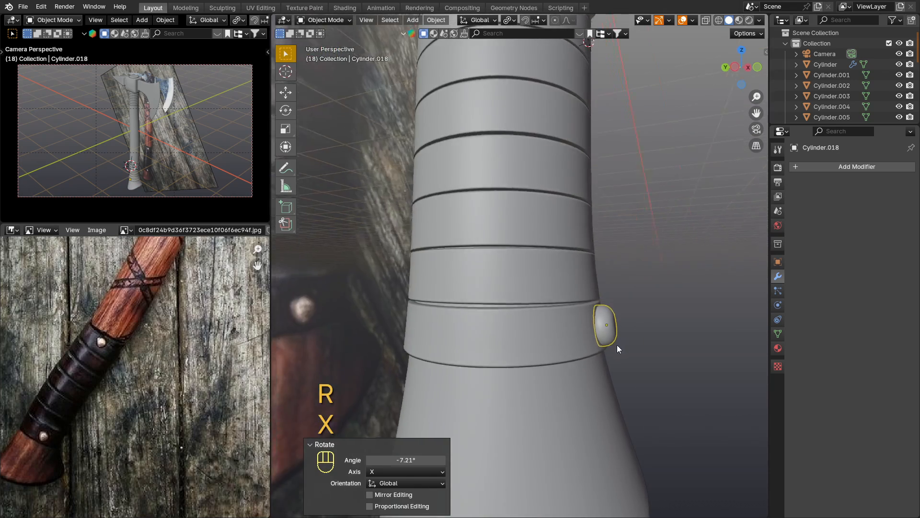
# Snap the grip wrap's upper stud to the 3D cursor placed on the top ring beneath the axe head, then resize and seat it.
pyautogui.moveTo(617, 344); pyautogui.dragTo(507, 311, button='middle')
pyautogui.scroll(-4, 493, 309)
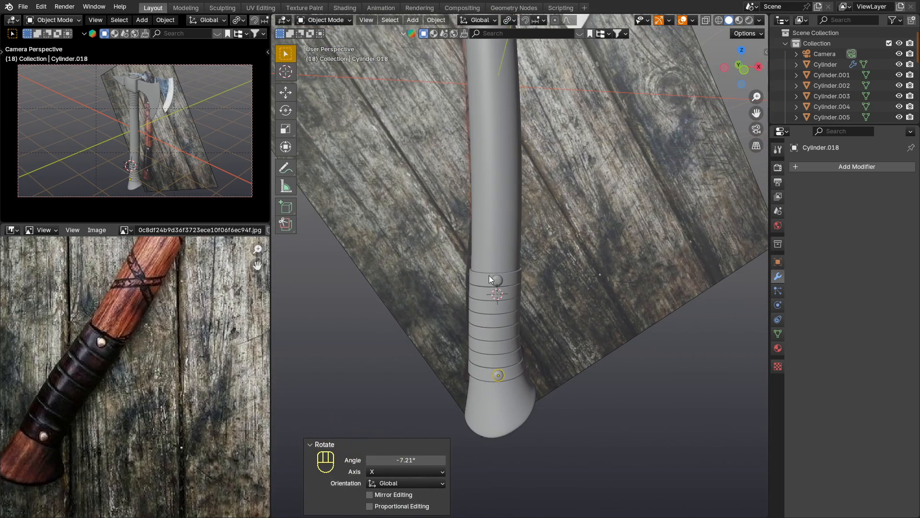
pyautogui.click(495, 281)
pyautogui.scroll(-4, 507, 217)
pyautogui.keyDown('shift'); pyautogui.moveTo(506, 177); pyautogui.dragTo(506, 345, button='middle'); pyautogui.keyUp('shift')
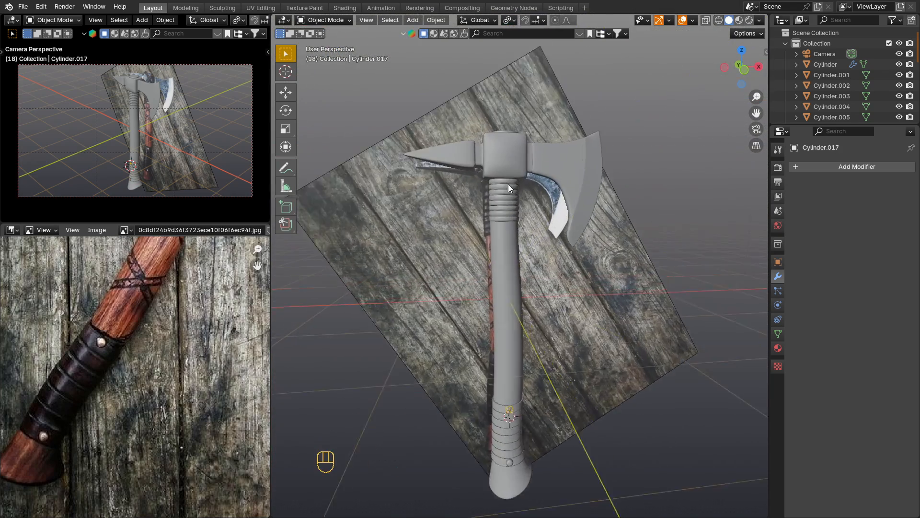
pyautogui.scroll(5, 507, 184)
pyautogui.keyDown('shift'); pyautogui.rightClick(499, 177); pyautogui.keyUp('shift')
pyautogui.hotkey('shift', 's')
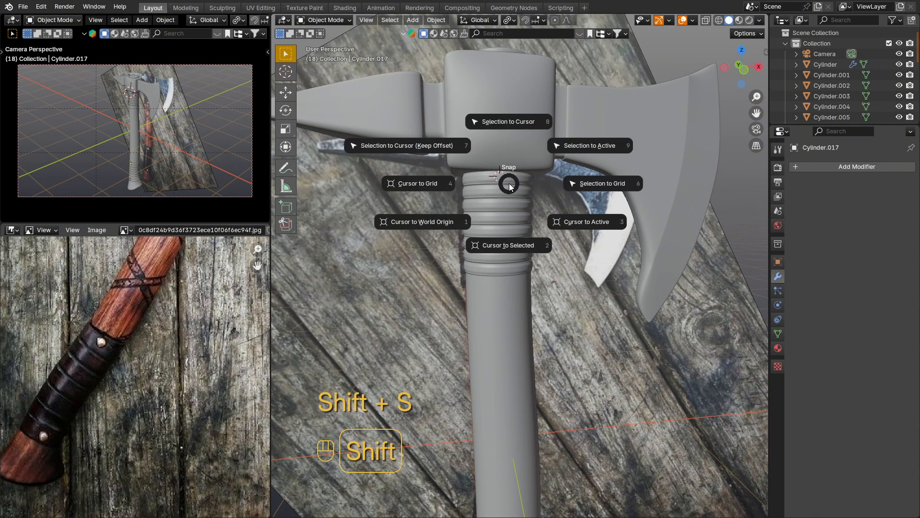
pyautogui.click(513, 156)
pyautogui.scroll(3, 507, 185)
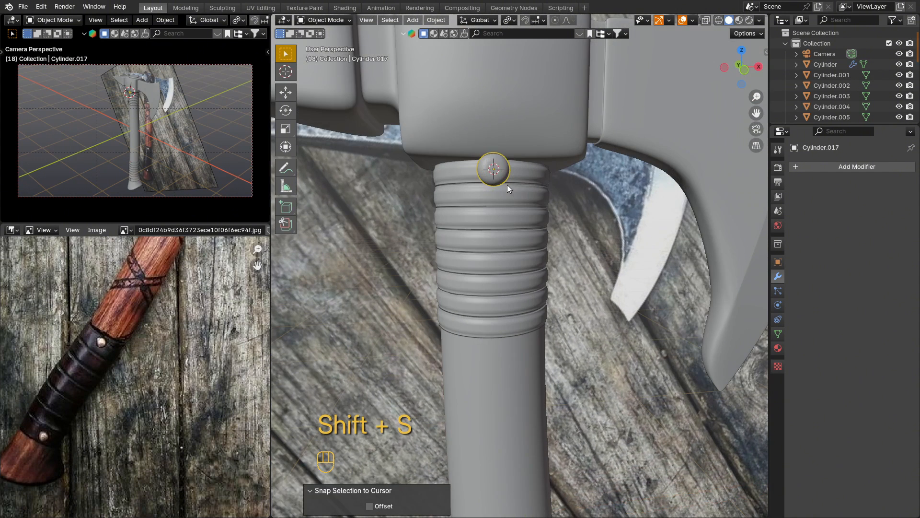
pyautogui.press('s')
pyautogui.click(523, 200)
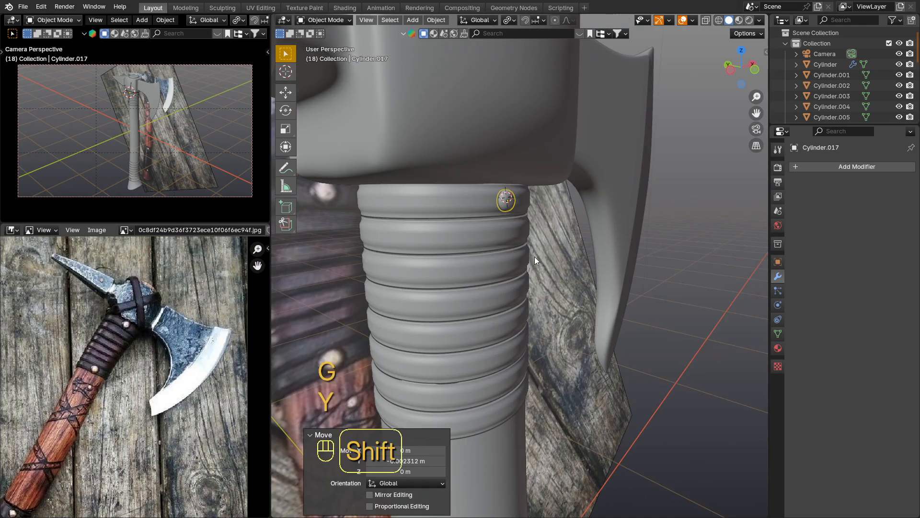
# Duplicate the stud down along Z to the lowest ring of the upper wrap and nudge it about -0.001 m along Y.
pyautogui.keyDown('shift'); pyautogui.moveTo(534, 257); pyautogui.dragTo(514, 200, button='middle'); pyautogui.keyUp('shift')
pyautogui.hotkey('shift', 'd')
pyautogui.press('z')
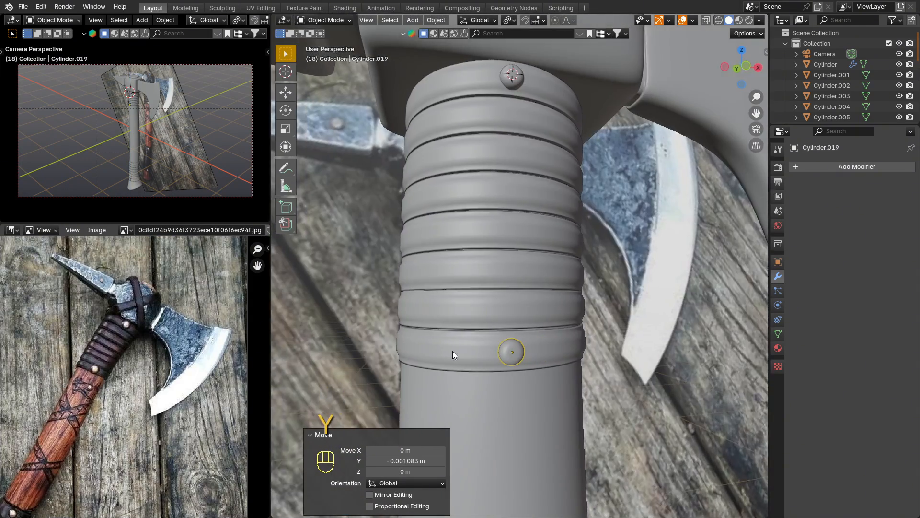
pyautogui.moveTo(452, 351); pyautogui.dragTo(437, 361, button='middle')
# Duplicate the handle mesh's upper section in place, separate it into its own object and select that object.
pyautogui.scroll(-5, 503, 266)
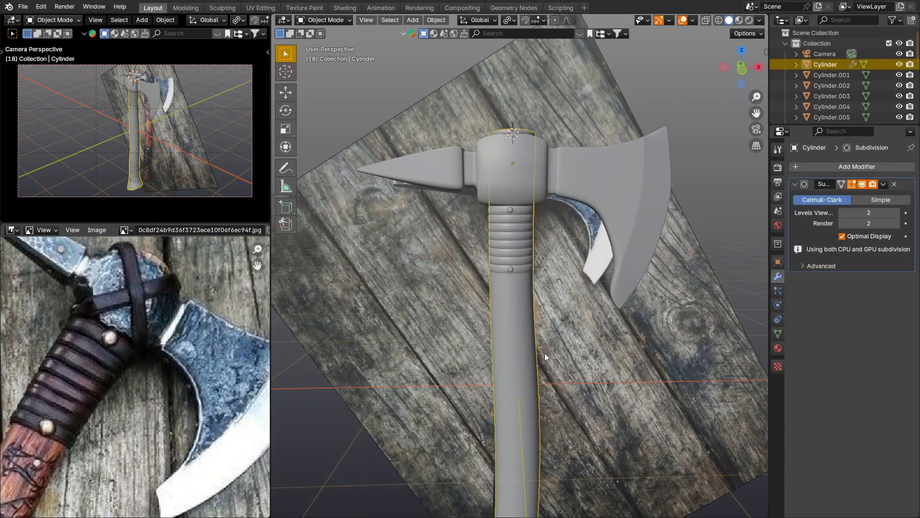
pyautogui.moveTo(545, 353); pyautogui.dragTo(545, 378, button='middle')
pyautogui.press('Tab')
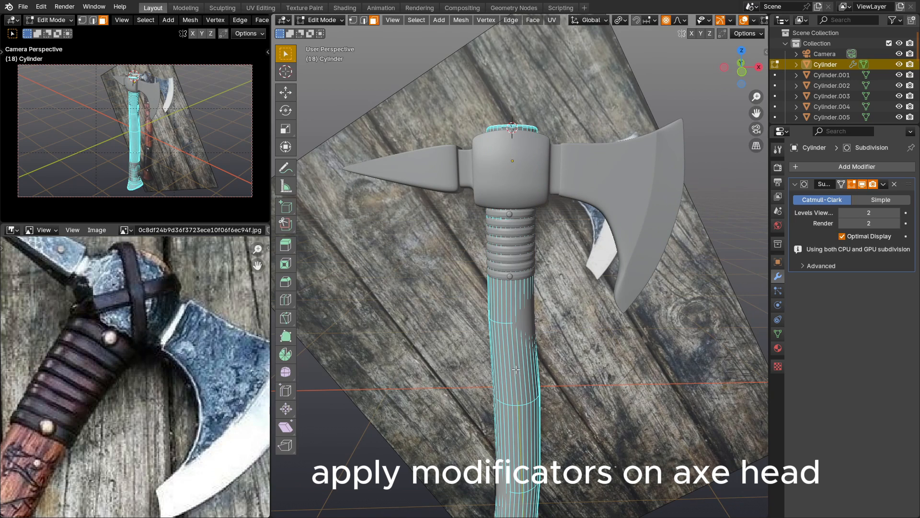
pyautogui.press('l')
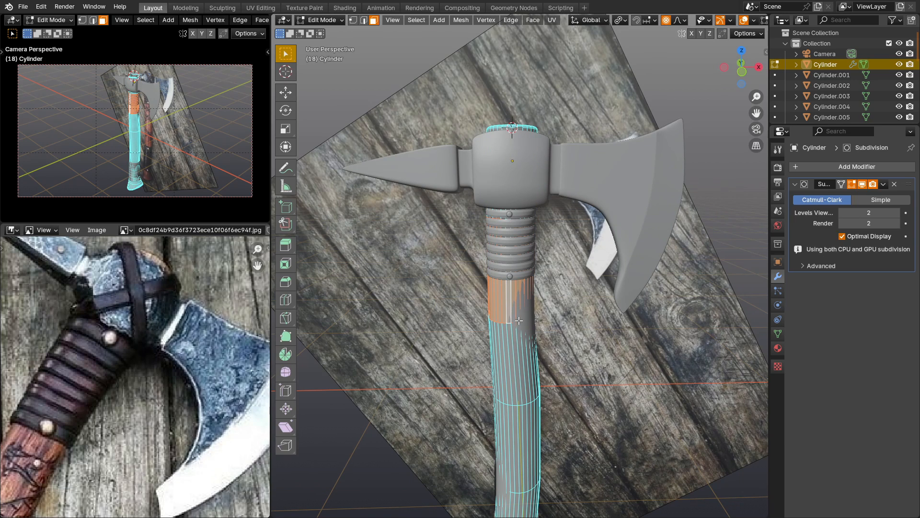
pyautogui.hotkey('shift', 'd')
pyautogui.rightClick(454, 322)
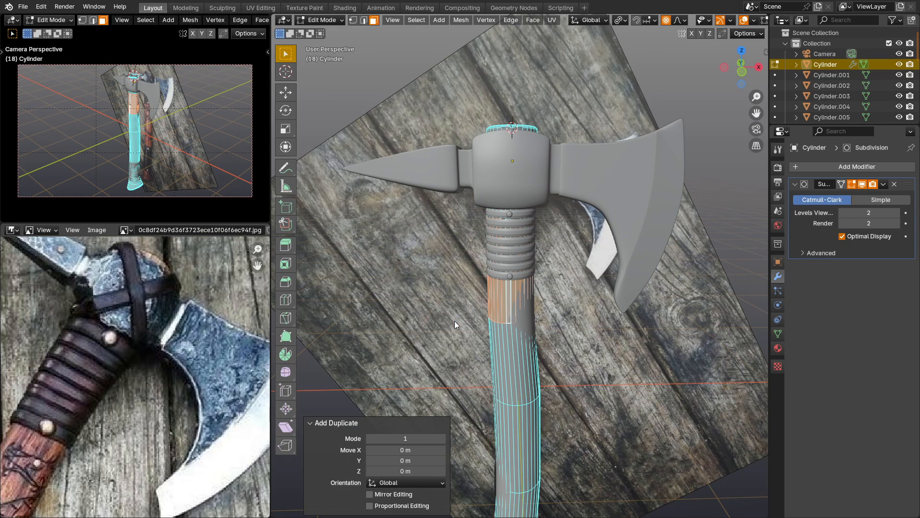
pyautogui.press('p')
pyautogui.click(453, 320)
pyautogui.press('Tab')
pyautogui.click(496, 307)
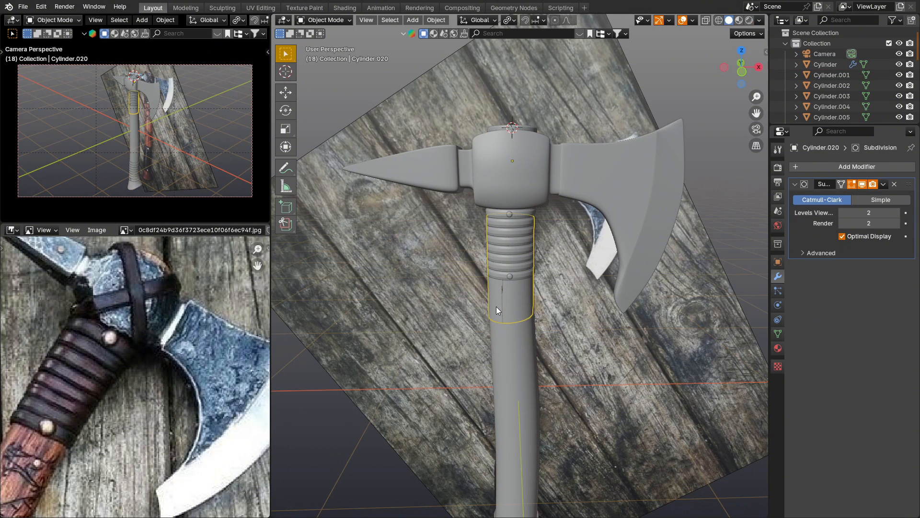
# Set the separated section's origin to its geometry and flatten it along Z by 0.250 and again by 0.363.
pyautogui.rightClick(494, 297)
pyautogui.moveTo(462, 341)
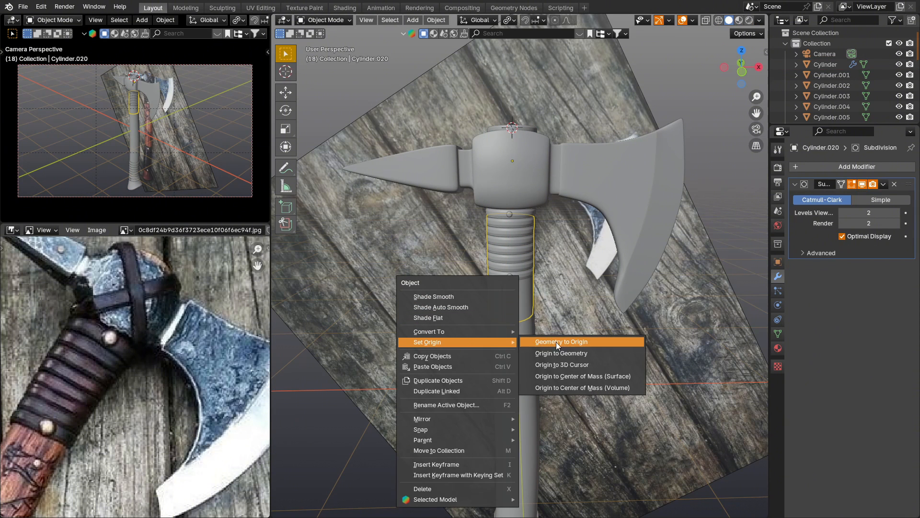
pyautogui.click(570, 353)
pyautogui.press('s')
pyautogui.press('z')
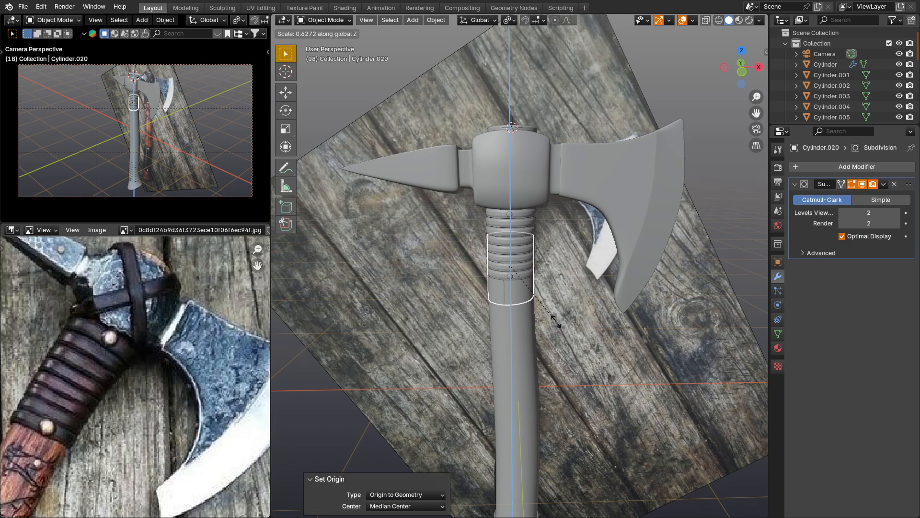
pyautogui.click(537, 281)
pyautogui.press('s')
pyautogui.press('z')
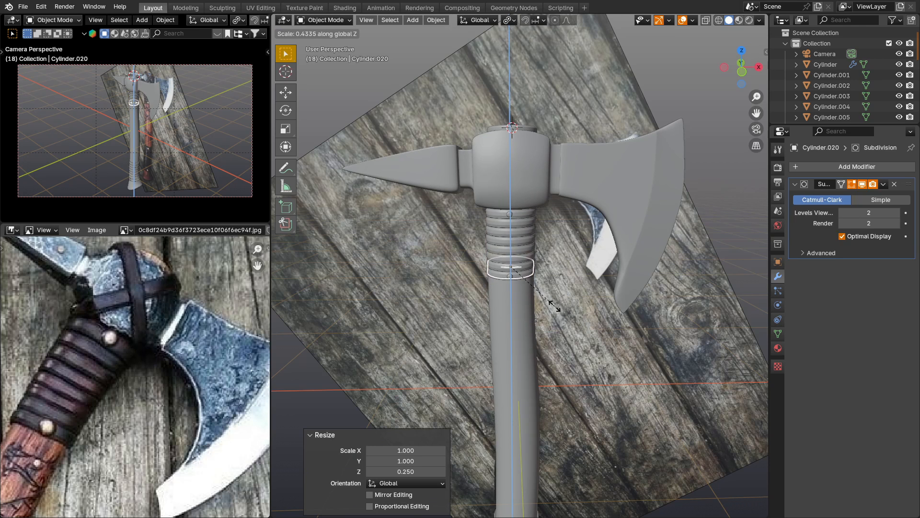
pyautogui.click(547, 300)
# Scale the flattened ring up evenly beyond the handle's width and narrow it to 0.761 along Z.
pyautogui.moveTo(548, 300); pyautogui.dragTo(537, 267, button='middle')
pyautogui.press('s')
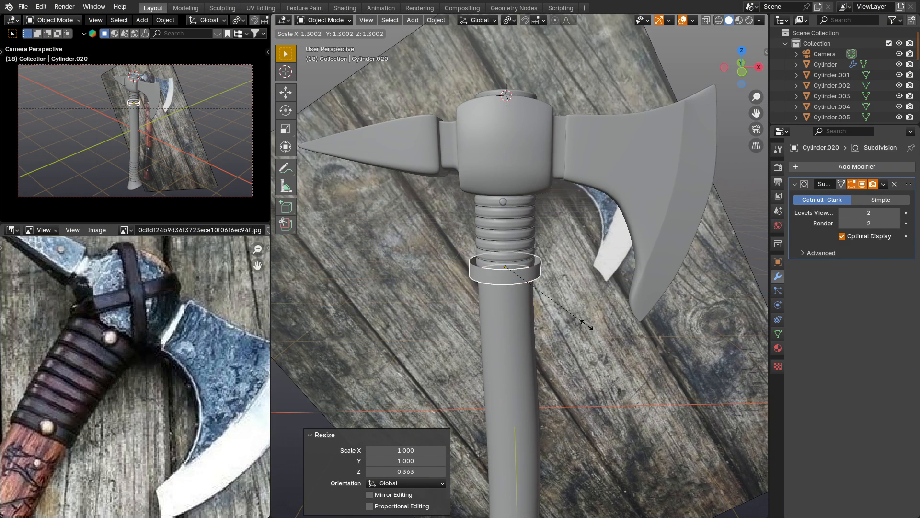
pyautogui.click(566, 319)
pyautogui.scroll(2, 571, 325)
pyautogui.press('s')
pyautogui.press('z')
pyautogui.click(555, 311)
# Move the ring up about 0.706 m along Z so that it surrounds the axe head's central block.
pyautogui.moveTo(555, 311)
pyautogui.mouseDown(button='middle')
pyautogui.moveTo(548, 286)
pyautogui.moveTo(545, 318)
pyautogui.mouseUp(button='middle')
pyautogui.scroll(-2, 547, 281)
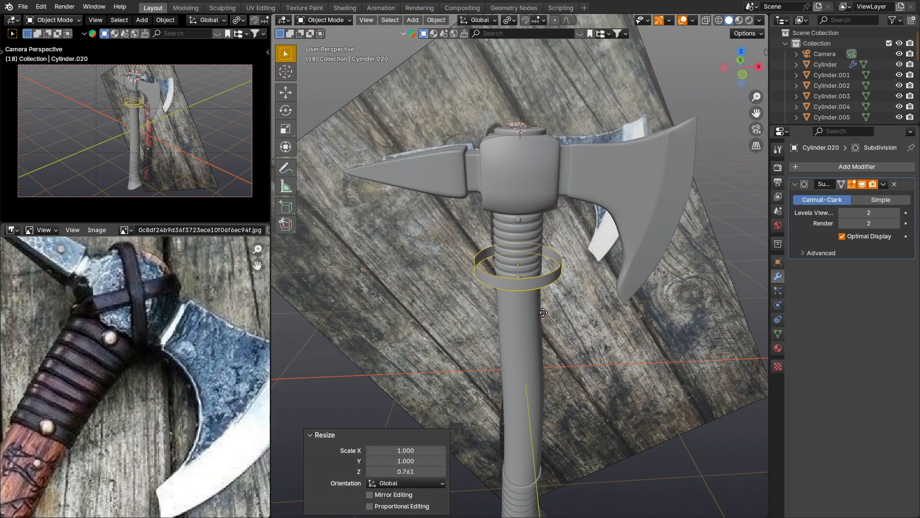
pyautogui.press('g')
pyautogui.press('z')
pyautogui.click(587, 209)
# Tilt the ring diagonally about Y, scale it to 0.884 and lower it about 0.077 m around the axe head.
pyautogui.press('r')
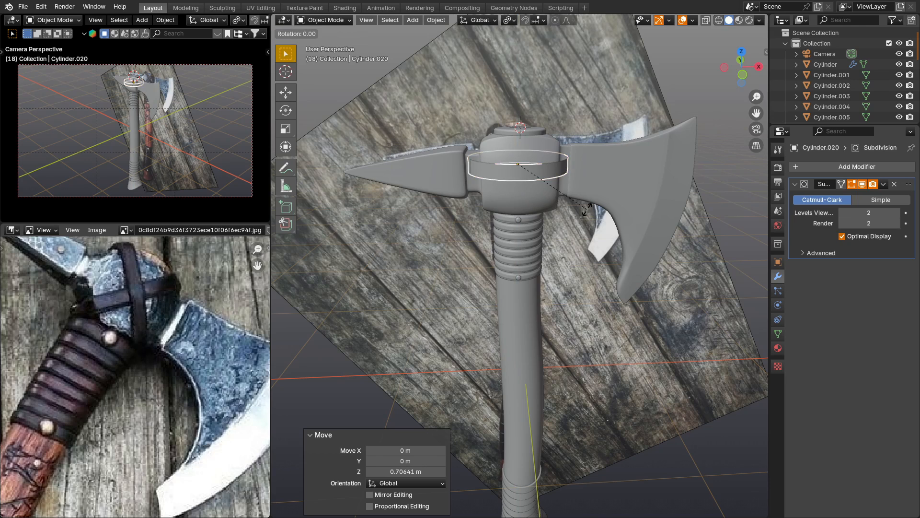
pyautogui.press('y')
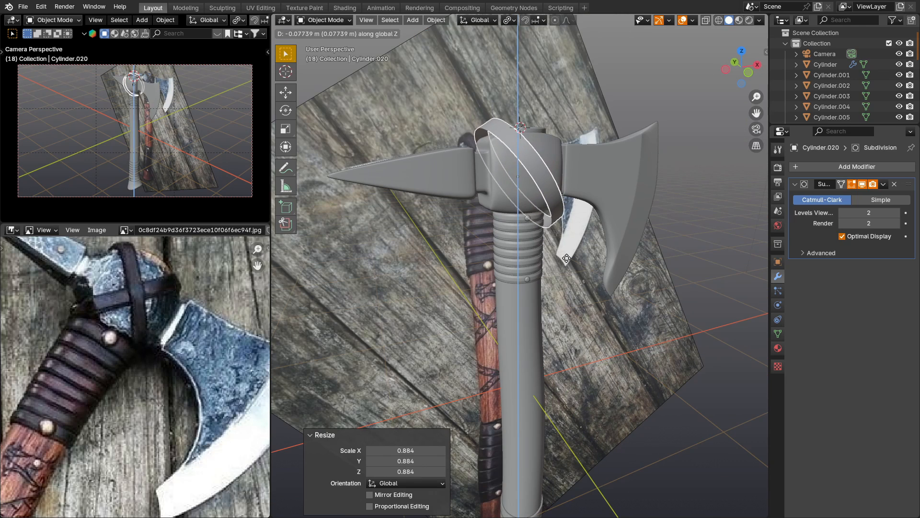
pyautogui.click(566, 255)
# Refine the diagonal ring's fit by shrinking it to about 0.94, raising it about 0.042 m and rotating it slightly about Y.
pyautogui.moveTo(565, 254)
pyautogui.mouseDown(button='middle')
pyautogui.moveTo(521, 240)
pyautogui.moveTo(556, 252)
pyautogui.mouseUp(button='middle')
pyautogui.press('s')
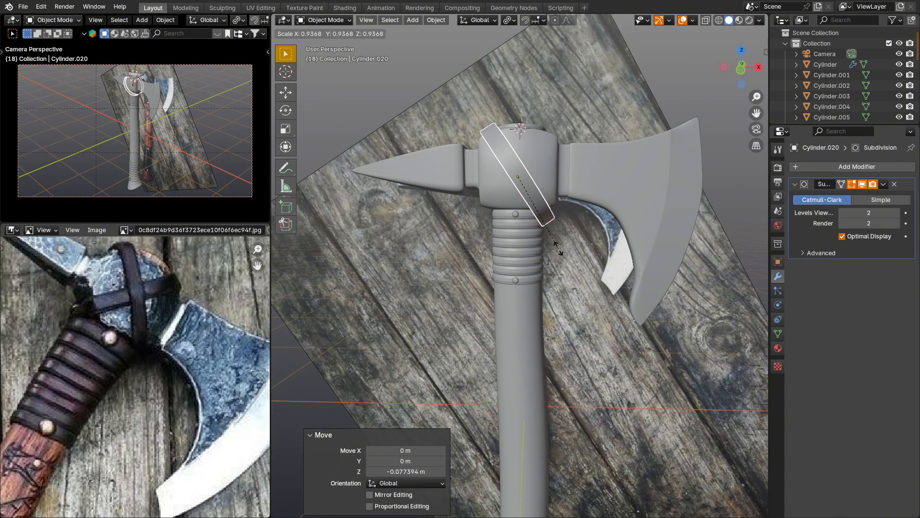
pyautogui.click(559, 248)
pyautogui.press('g')
pyautogui.press('z')
pyautogui.click(555, 243)
pyautogui.scroll(1, 550, 242)
pyautogui.moveTo(549, 243); pyautogui.dragTo(554, 257, button='middle')
pyautogui.press('r')
pyautogui.press('y')
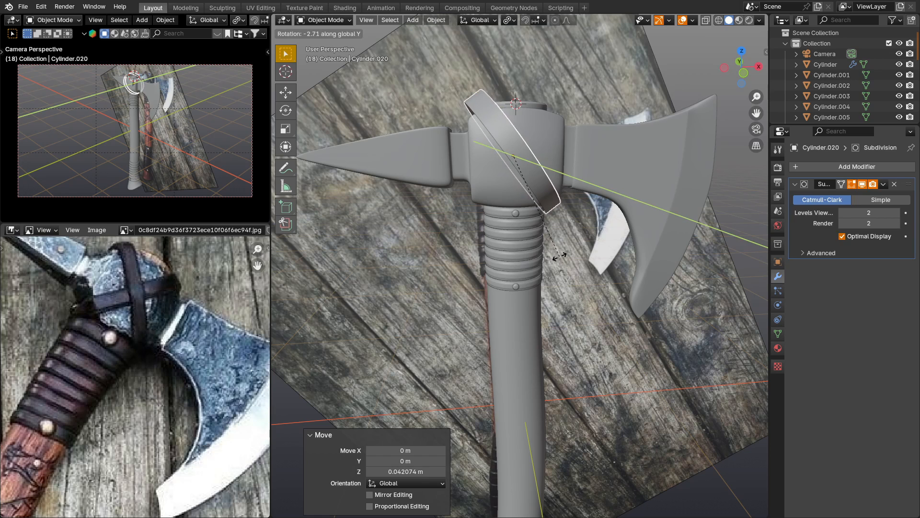
pyautogui.click(559, 255)
# Adjust the strap's front edge on the axe head by moving it with smooth proportional editing at a size of about 0.091 m.
pyautogui.press('Tab')
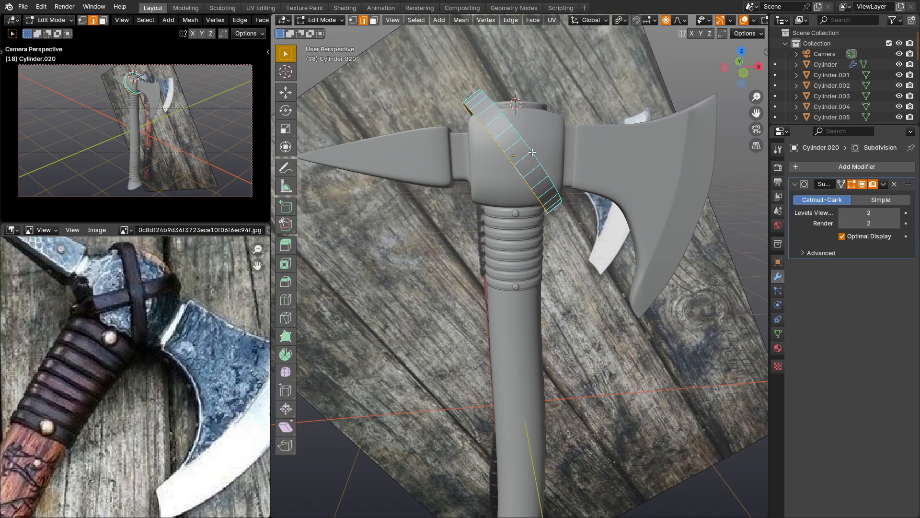
pyautogui.press('g')
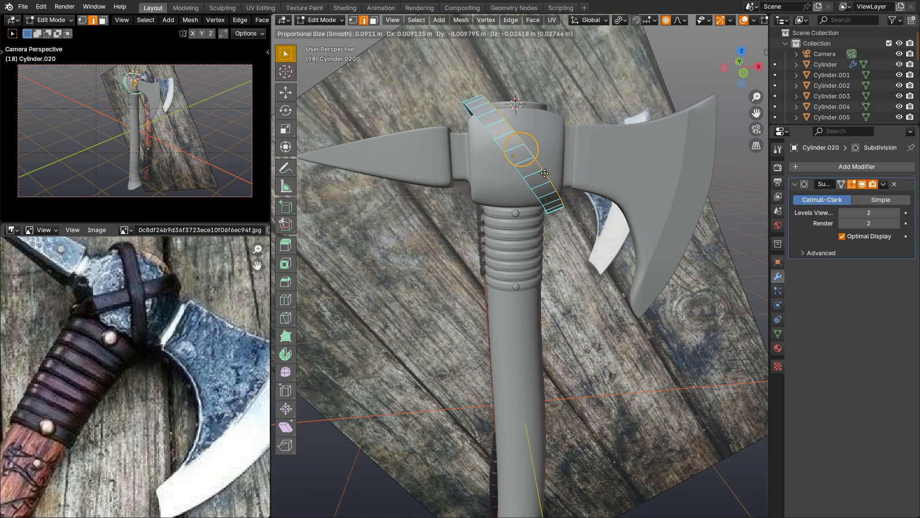
pyautogui.click(544, 173)
pyautogui.moveTo(568, 195); pyautogui.dragTo(562, 206, button='middle')
pyautogui.press('Tab')
# Add a Shrinkwrap modifier to the strap with the axe head object Plane as target and an offset of 0.004 m.
pyautogui.click(848, 169)
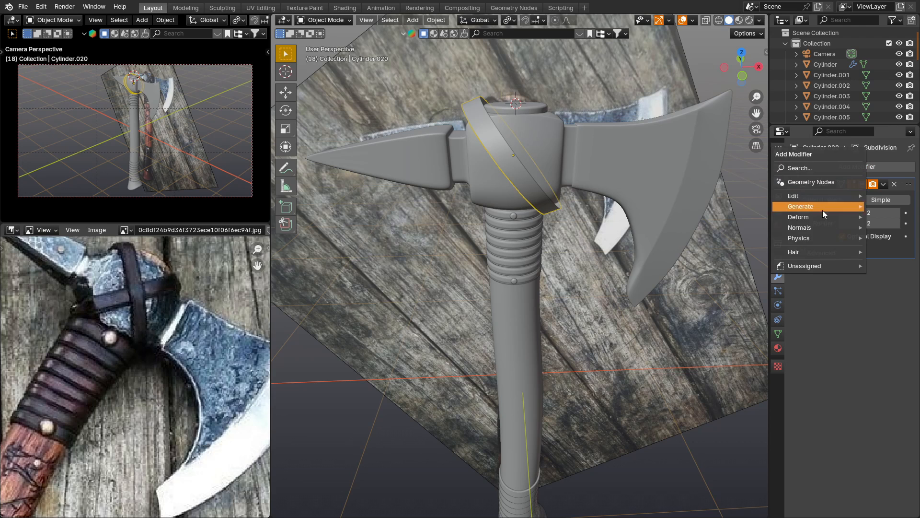
pyautogui.moveTo(809, 218)
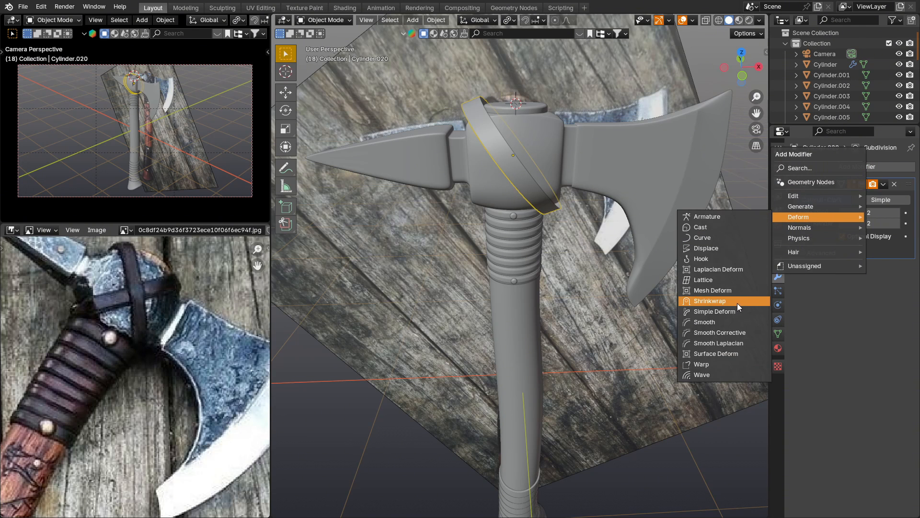
pyautogui.click(737, 302)
pyautogui.click(893, 309)
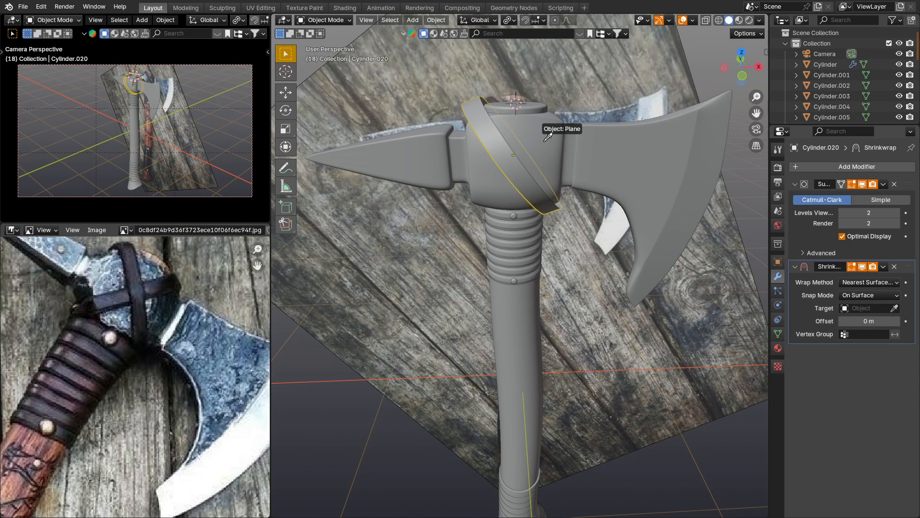
pyautogui.click(547, 137)
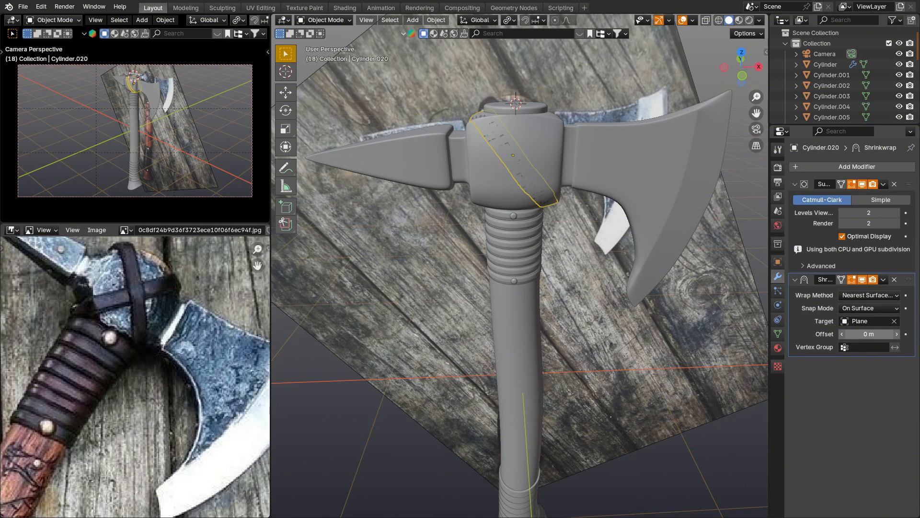
pyautogui.moveTo(869, 334); pyautogui.dragTo(874, 334)
pyautogui.scroll(4, 530, 128)
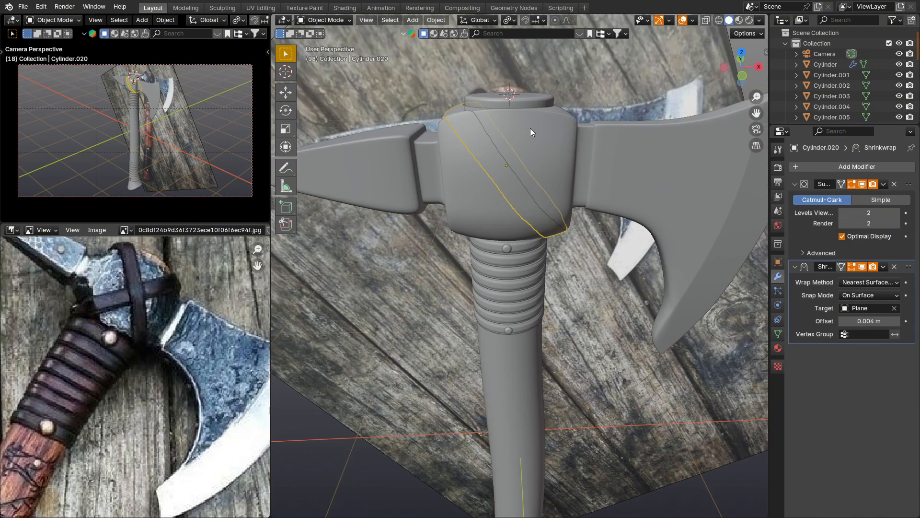
# Add a Solidify modifier with a thickness of 0.01 m to the diagonal strap on the axe head.
pyautogui.moveTo(500, 151)
pyautogui.mouseDown(button='middle')
pyautogui.moveTo(530, 175)
pyautogui.moveTo(508, 159)
pyautogui.mouseUp(button='middle')
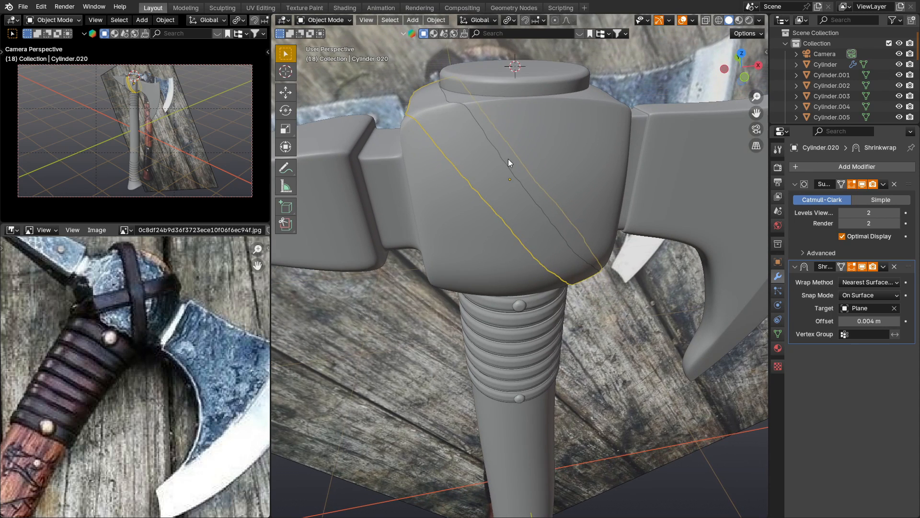
pyautogui.click(872, 170)
pyautogui.moveTo(847, 158)
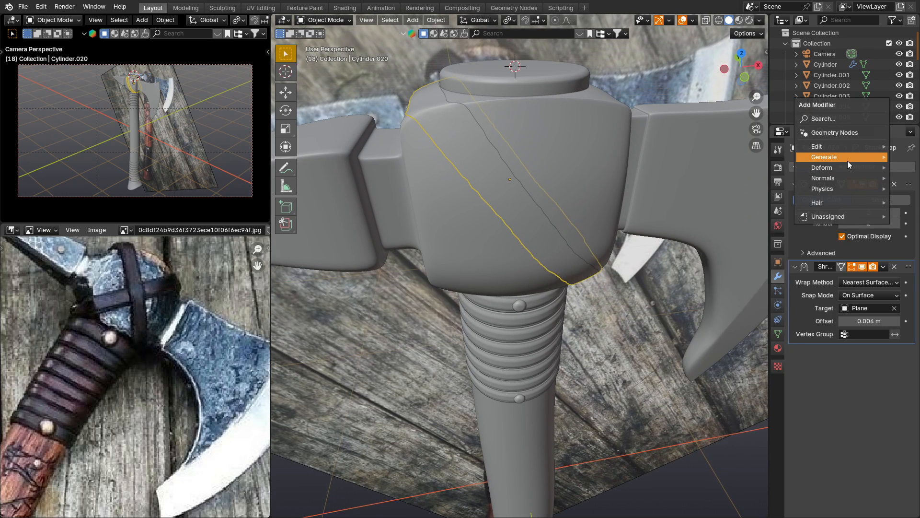
pyautogui.click(741, 283)
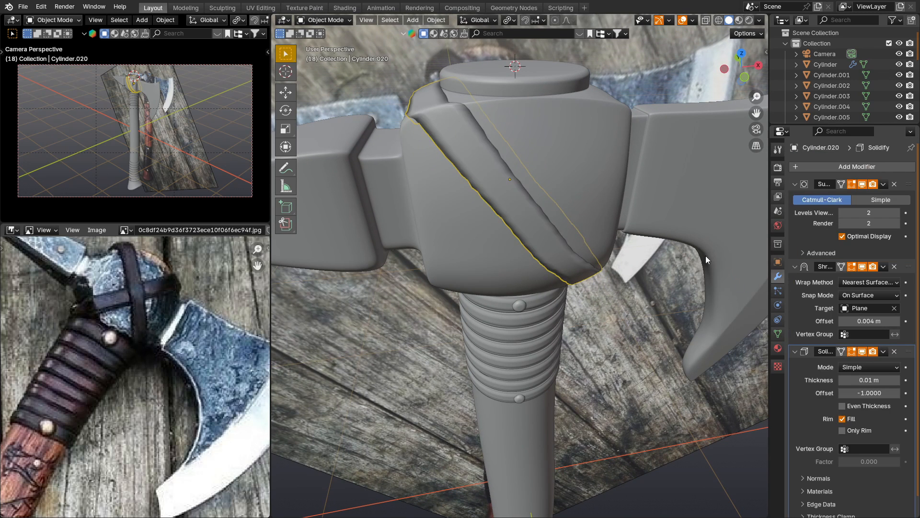
# Cut a centred edge loop around the strap's mesh and bevel it with one segment into two parallel loops.
pyautogui.press('Tab')
pyautogui.hotkey('ctrl', 'r')
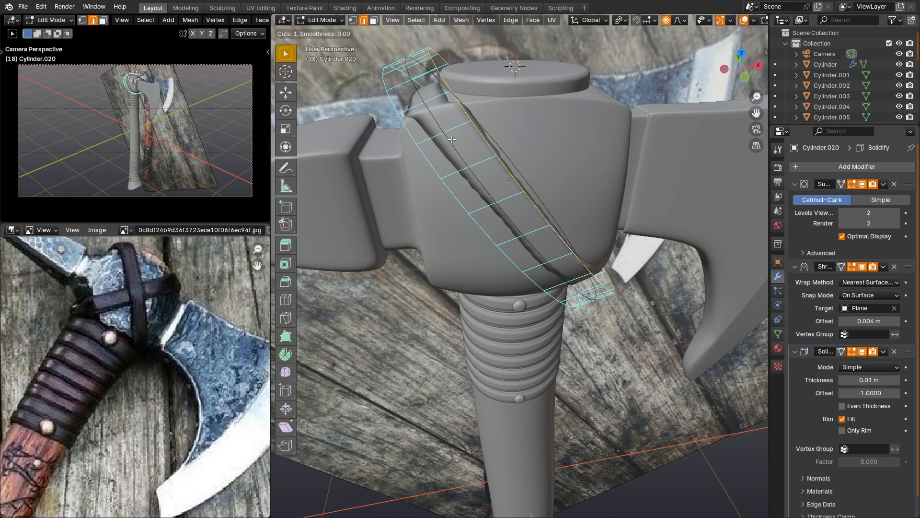
pyautogui.click(452, 140)
pyautogui.rightClick(452, 139)
pyautogui.hotkey('ctrl', 'b')
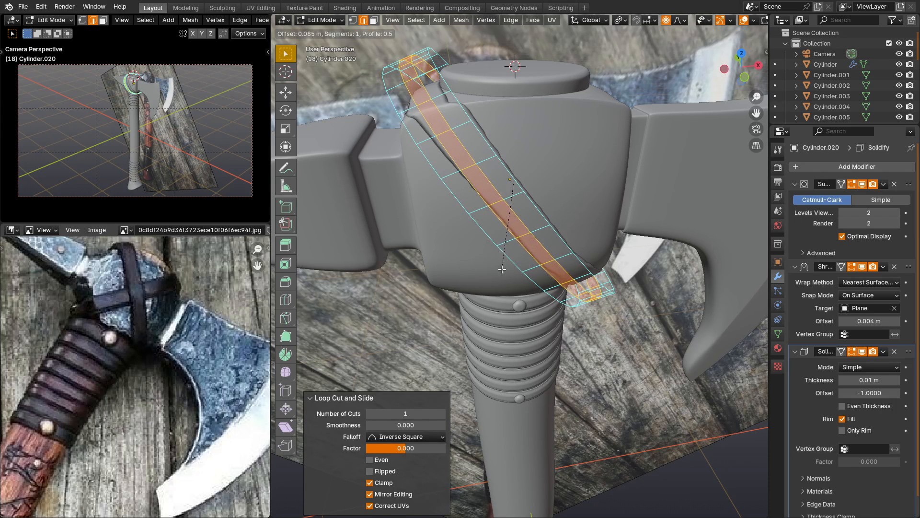
pyautogui.click(489, 302)
pyautogui.press('Tab')
pyautogui.moveTo(509, 186); pyautogui.dragTo(708, 244, button='middle')
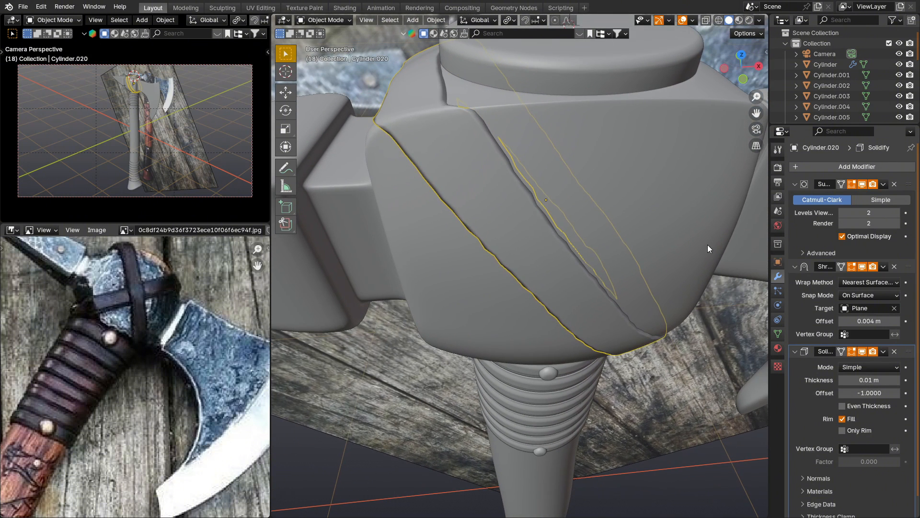
# Collapse the strap's modifiers and reorder them so that Shrinkwrap comes before Subdivision Surface and Solidify.
pyautogui.click(796, 267)
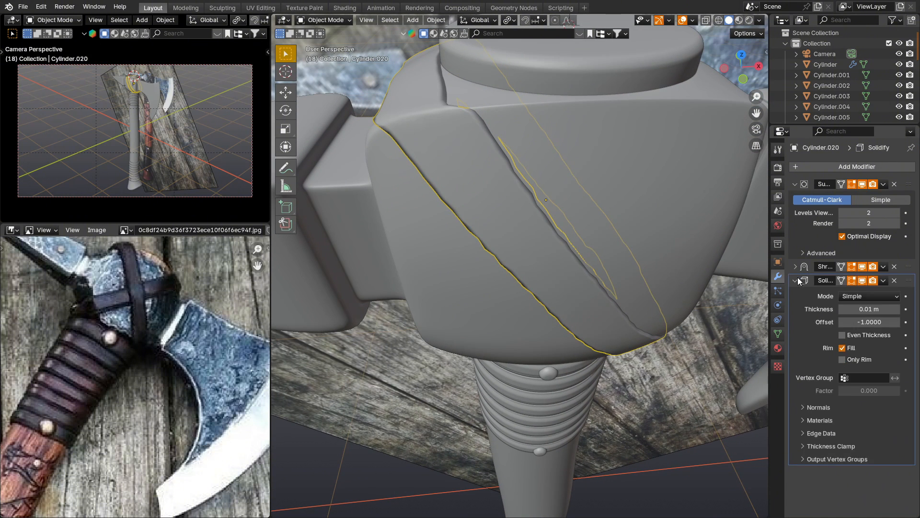
pyautogui.click(796, 281)
pyautogui.click(796, 184)
pyautogui.moveTo(603, 191); pyautogui.dragTo(577, 202, button='middle')
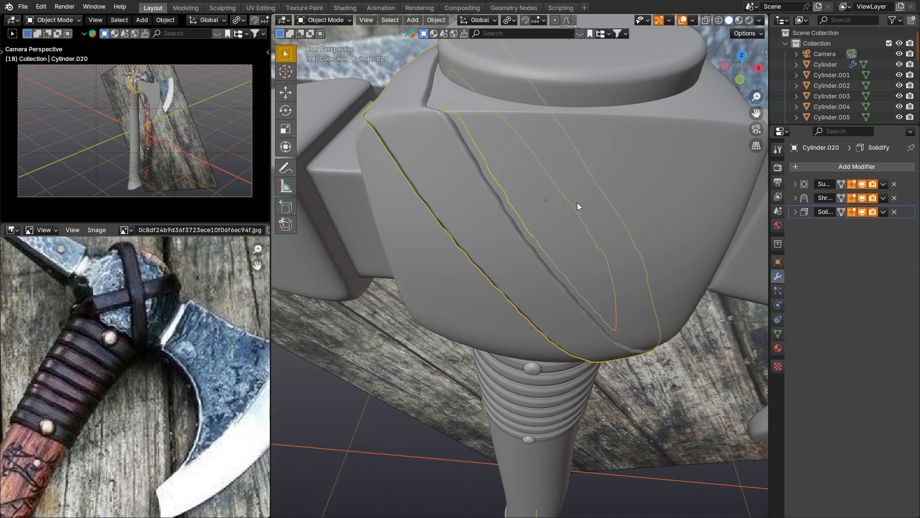
pyautogui.moveTo(909, 198); pyautogui.dragTo(907, 185)
pyautogui.moveTo(599, 188); pyautogui.dragTo(562, 182, button='middle')
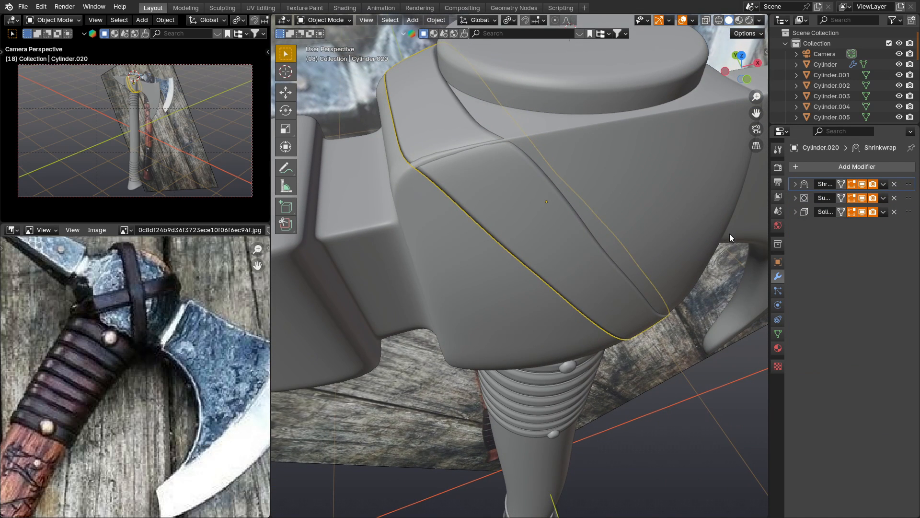
# Set the strap's Shrinkwrap offset to 0.008 m.
pyautogui.click(804, 186)
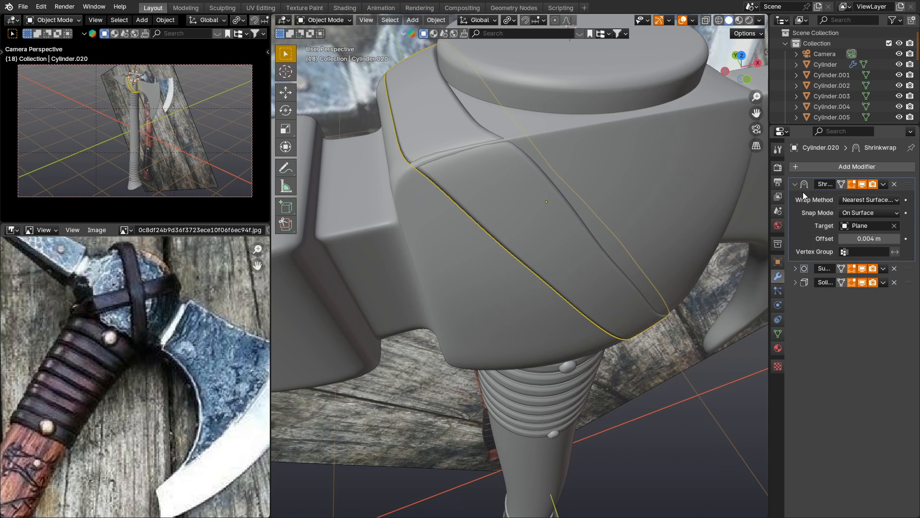
pyautogui.moveTo(869, 238); pyautogui.dragTo(878, 238)
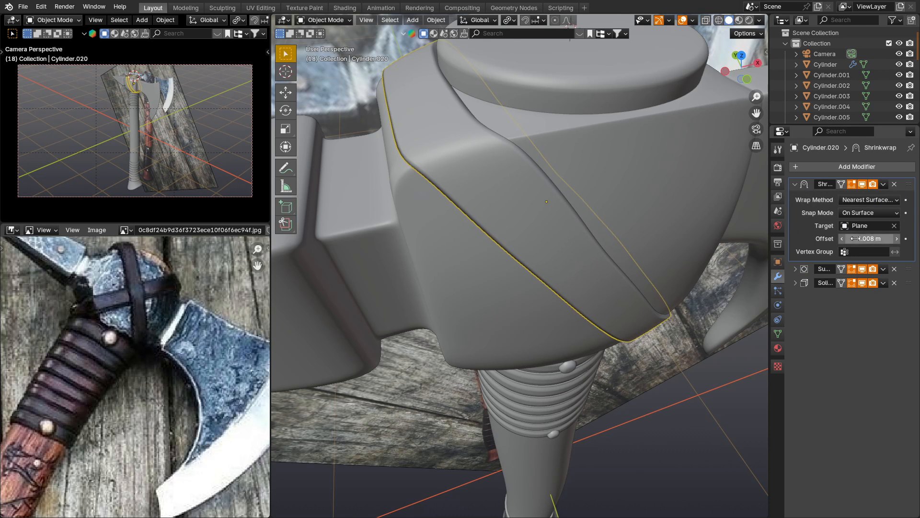
pyautogui.moveTo(666, 225); pyautogui.dragTo(564, 169, button='middle')
# Duplicate the diagonal strap in place and rotate the copy about the global Z axis.
pyautogui.moveTo(515, 138); pyautogui.dragTo(596, 169, button='middle')
pyautogui.hotkey('shift', 'd')
pyautogui.press('Escape')
pyautogui.write('r')
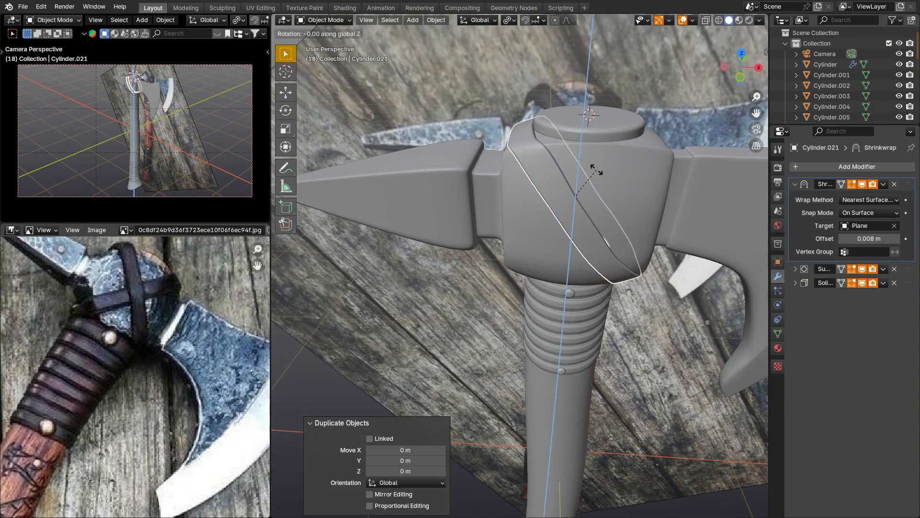
# Rotate the duplicated strap on the axe head 180° about the global Z axis so it crosses the original strap.
pyautogui.write('z180')
pyautogui.press('Return')
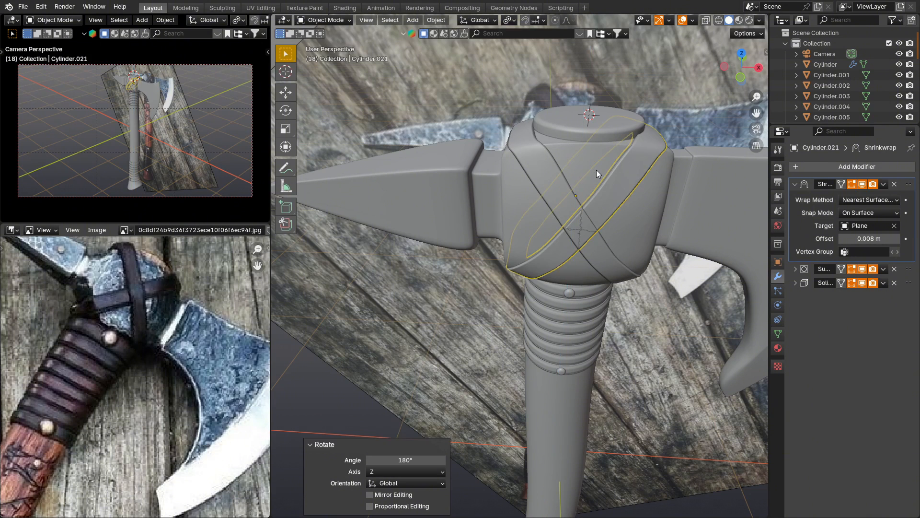
pyautogui.press('Tab')
pyautogui.press('Tab')
pyautogui.click(432, 390)
# Nudge the duplicated strap slightly in the positive direction along the global X axis.
pyautogui.moveTo(573, 246); pyautogui.dragTo(590, 225, button='middle')
pyautogui.click(582, 271)
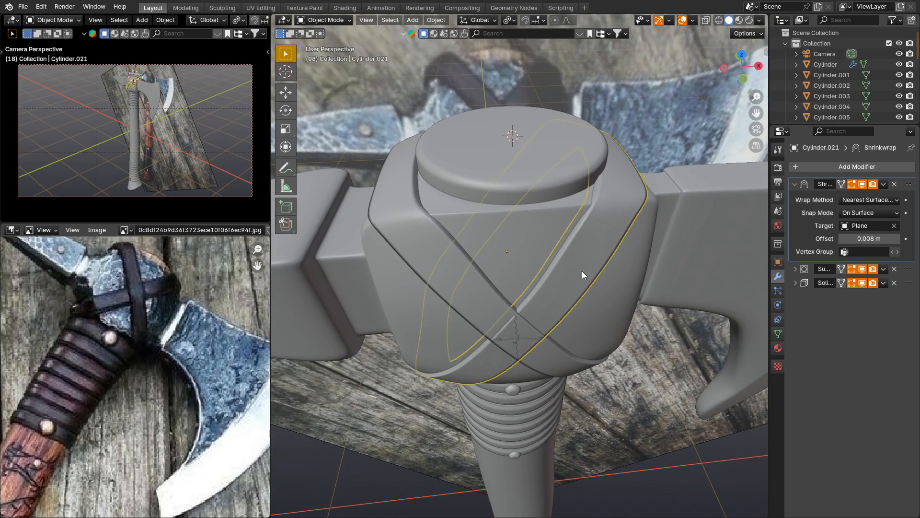
pyautogui.press('g')
pyautogui.press('x')
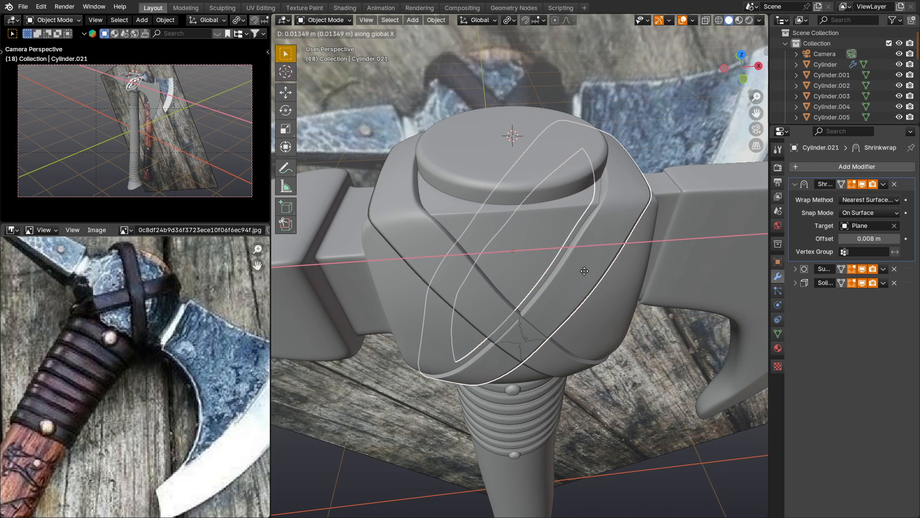
pyautogui.click(588, 272)
pyautogui.moveTo(589, 271); pyautogui.dragTo(541, 257, button='middle')
pyautogui.press('g')
pyautogui.rightClick(541, 257)
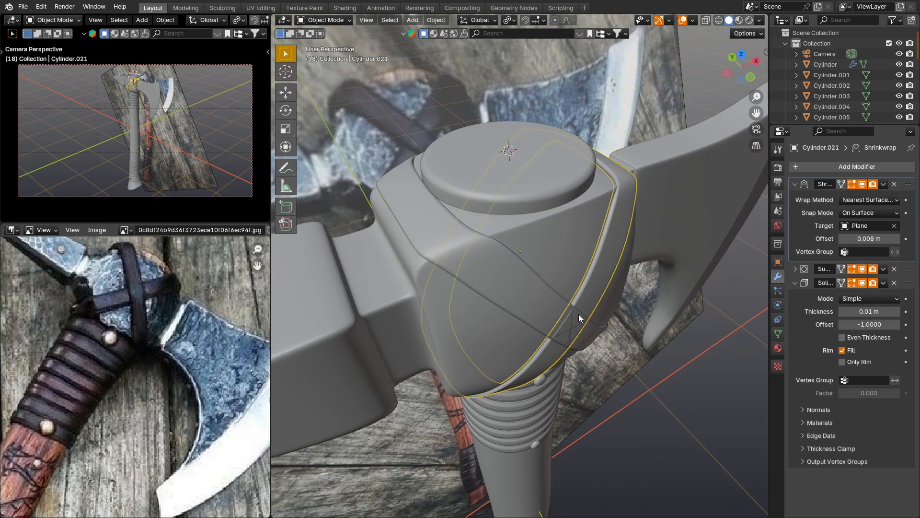
# Select both crossing straps and convert them to meshes so their modifiers are applied.
pyautogui.scroll(5, 582, 311)
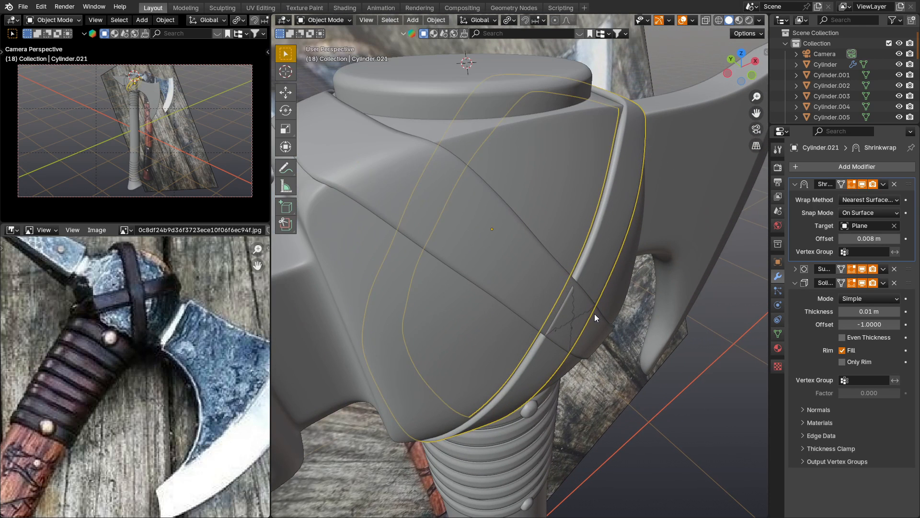
pyautogui.press('Tab')
pyautogui.press('Tab')
pyautogui.keyDown('shift'); pyautogui.click(539, 266); pyautogui.keyUp('shift')
pyautogui.rightClick(540, 265)
pyautogui.moveTo(540, 265)
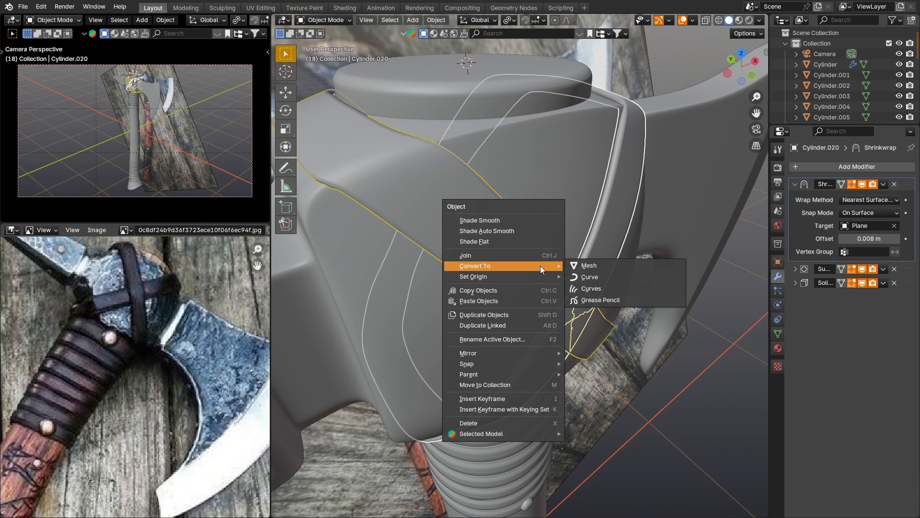
pyautogui.click(582, 266)
pyautogui.press('Tab')
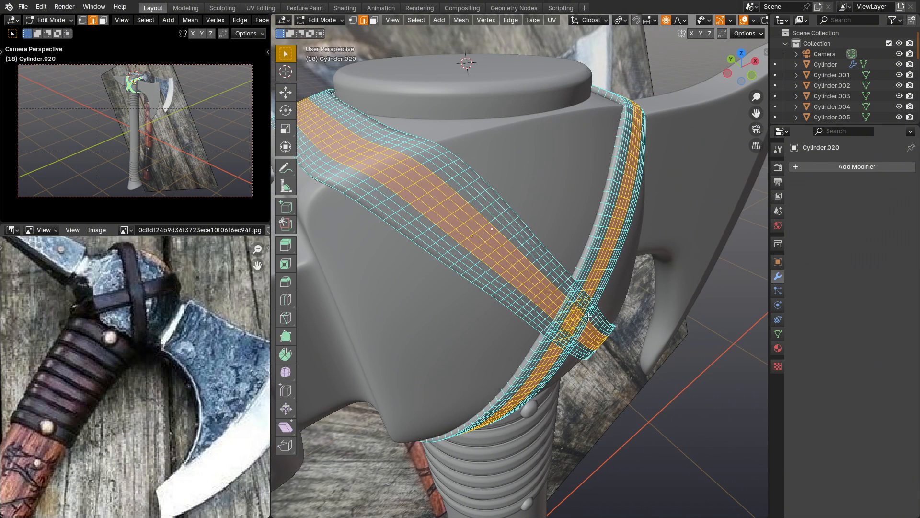
pyautogui.press('Tab')
# Using proportional editing, move the duplicated strap's section at the front crossing about -0.01 m along global Y, over the other strap.
pyautogui.click(612, 284)
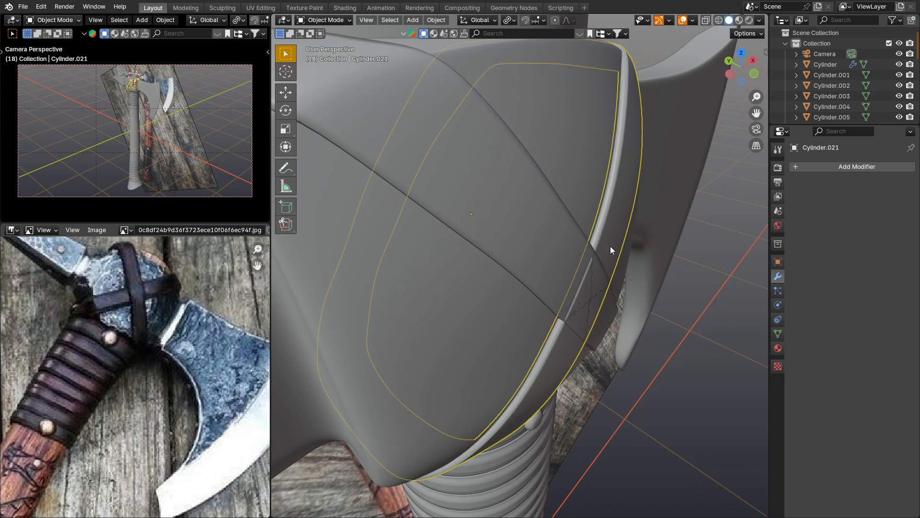
pyautogui.press('Tab')
pyautogui.press('KP_Divide')
pyautogui.moveTo(560, 270); pyautogui.dragTo(617, 317)
pyautogui.hotkey('alt', 'z')
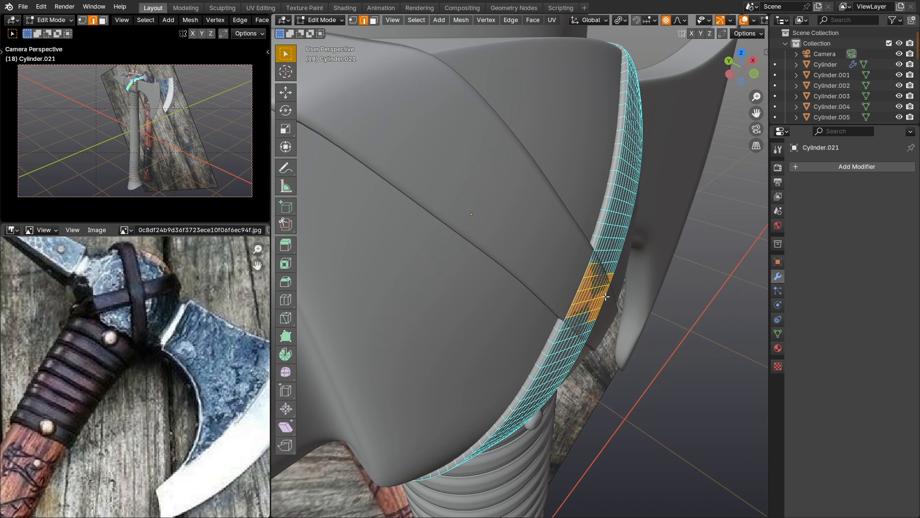
pyautogui.press('g')
pyautogui.press('y')
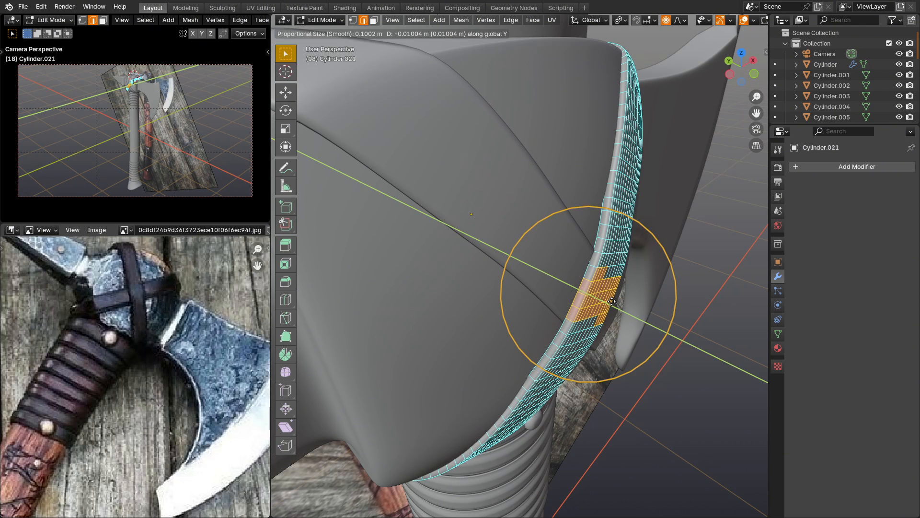
pyautogui.click(611, 298)
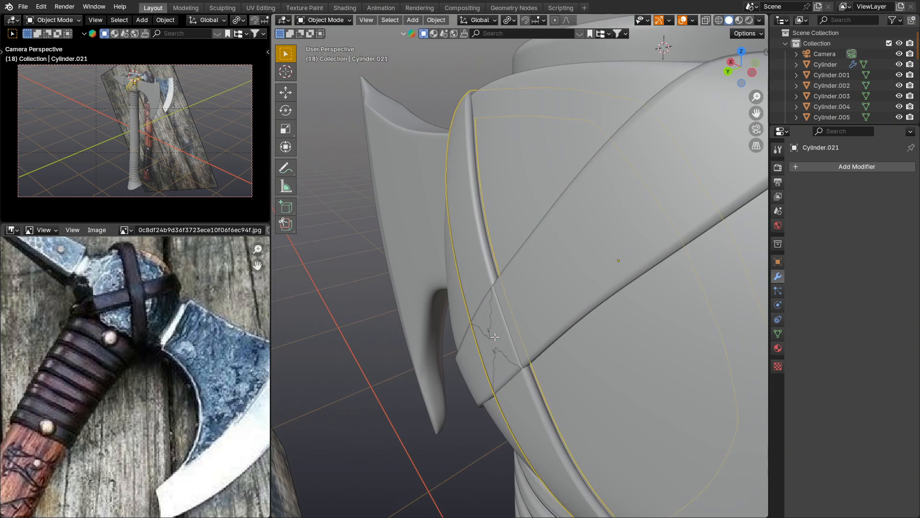
# Select the duplicated strap's section at the opposite crossing and move it about 0.01 m along global Y with proportional editing.
pyautogui.press('Tab')
pyautogui.hotkey('alt', 'z')
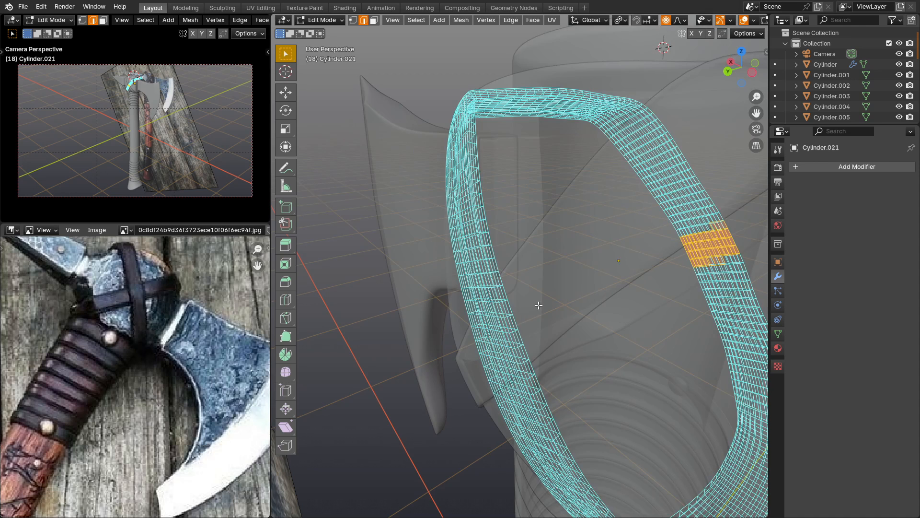
pyautogui.moveTo(540, 305); pyautogui.dragTo(443, 378)
pyautogui.hotkey('alt', 'z')
pyautogui.press('g')
pyautogui.press('y')
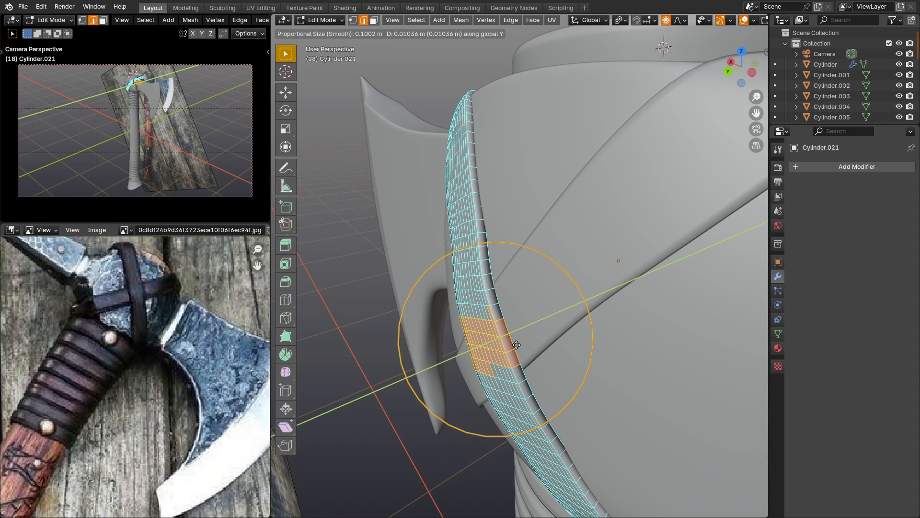
pyautogui.click(517, 343)
pyautogui.press('Tab')
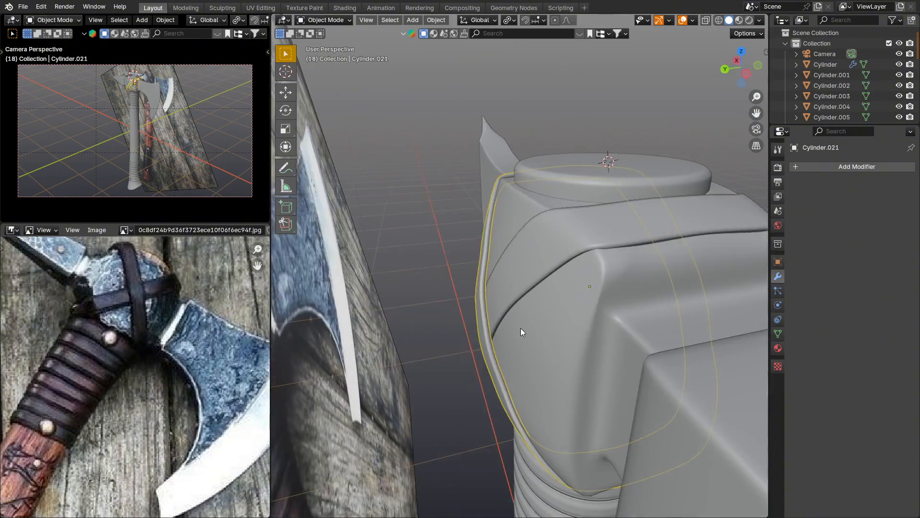
pyautogui.moveTo(521, 328); pyautogui.dragTo(592, 300, button='middle')
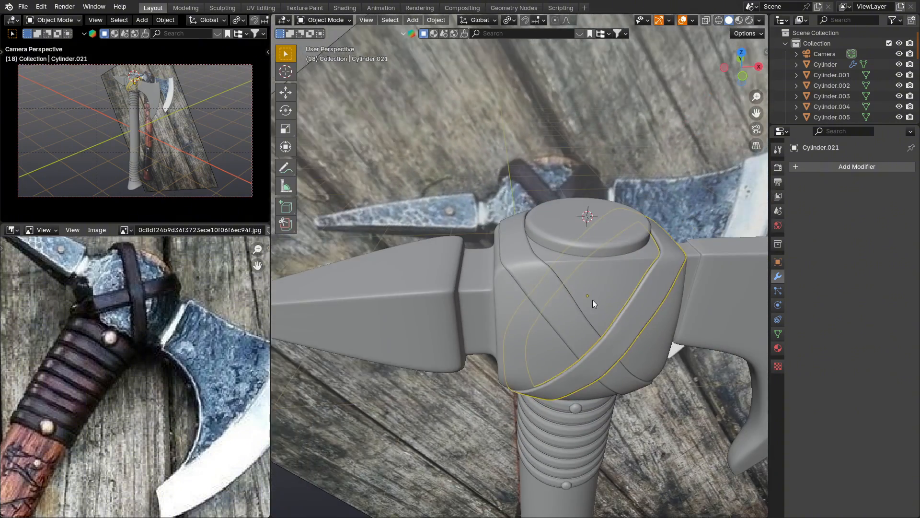
pyautogui.scroll(-2, 531, 298)
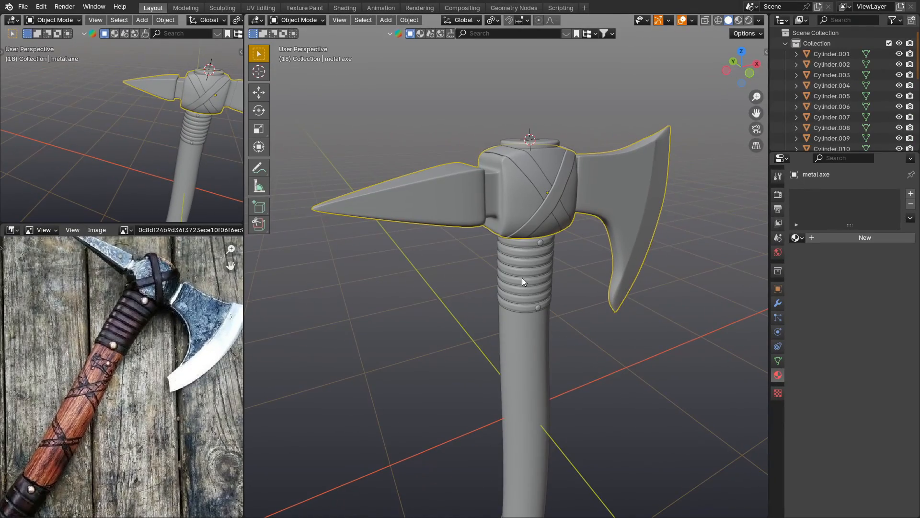
# Open the metal axe head's mesh for editing and isolate it in local view.
pyautogui.moveTo(458, 183); pyautogui.dragTo(486, 229, button='middle')
pyautogui.press('Tab')
pyautogui.scroll(2, 486, 229)
pyautogui.moveTo(418, 352); pyautogui.dragTo(454, 412, button='middle')
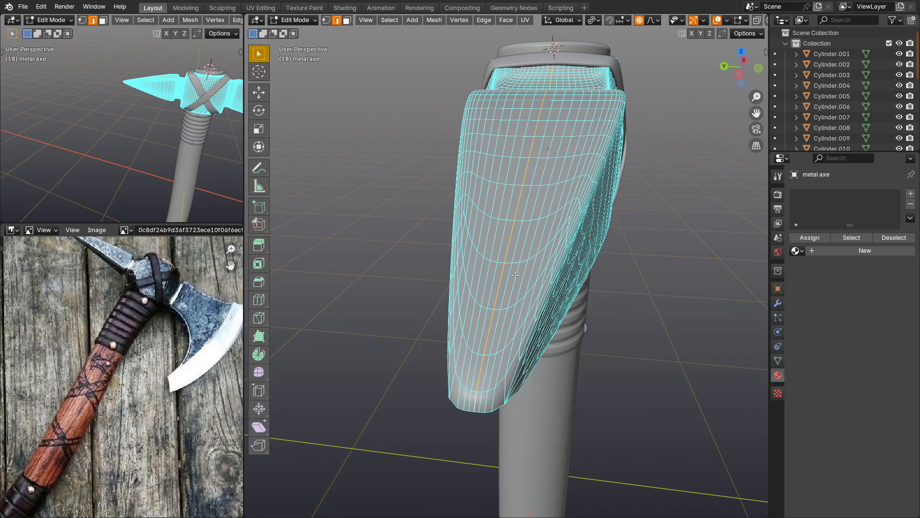
pyautogui.rightClick(501, 281)
pyautogui.click(499, 281)
pyautogui.moveTo(499, 280); pyautogui.dragTo(524, 185, button='middle')
pyautogui.scroll(3, 540, 241)
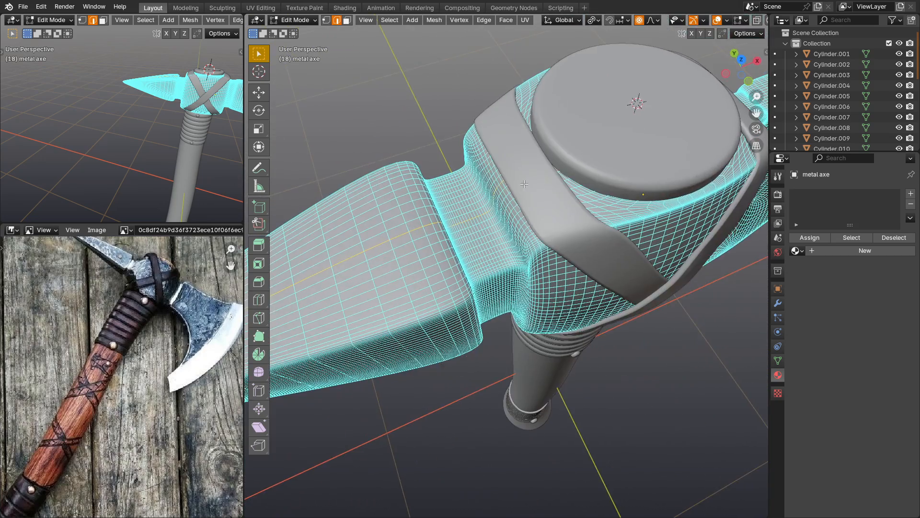
pyautogui.press('KP_Divide')
pyautogui.scroll(4, 518, 268)
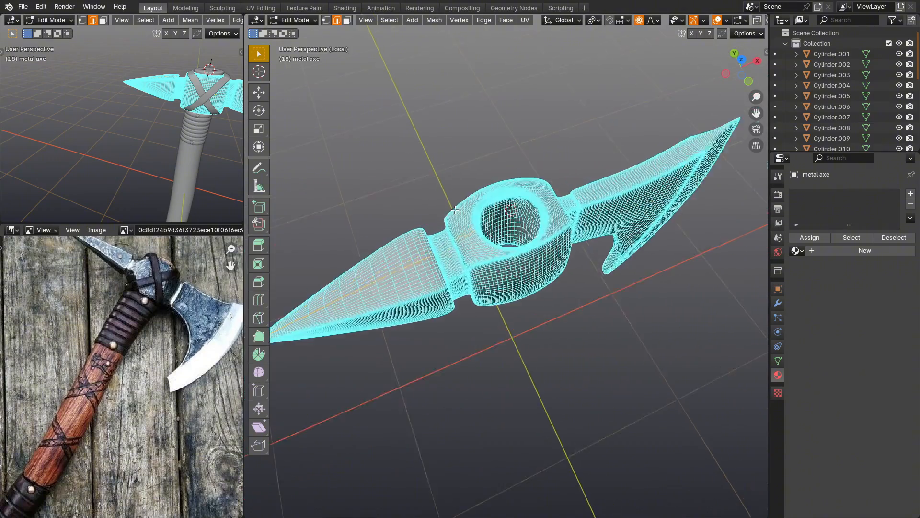
# Mark the selected centre line of edges running along the spike to the handle hole as a seam.
pyautogui.moveTo(518, 269); pyautogui.dragTo(482, 257, button='middle')
pyautogui.moveTo(501, 305); pyautogui.dragTo(479, 297, button='middle')
pyautogui.rightClick(452, 223)
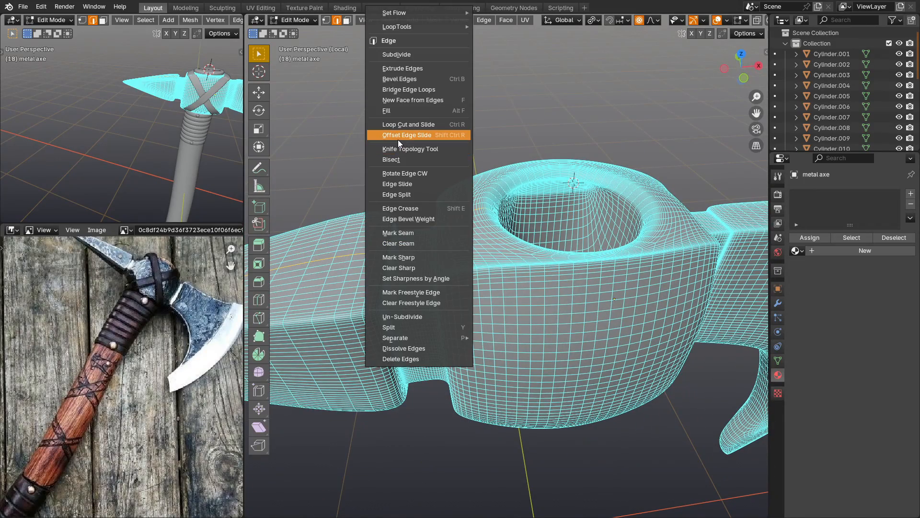
pyautogui.click(432, 234)
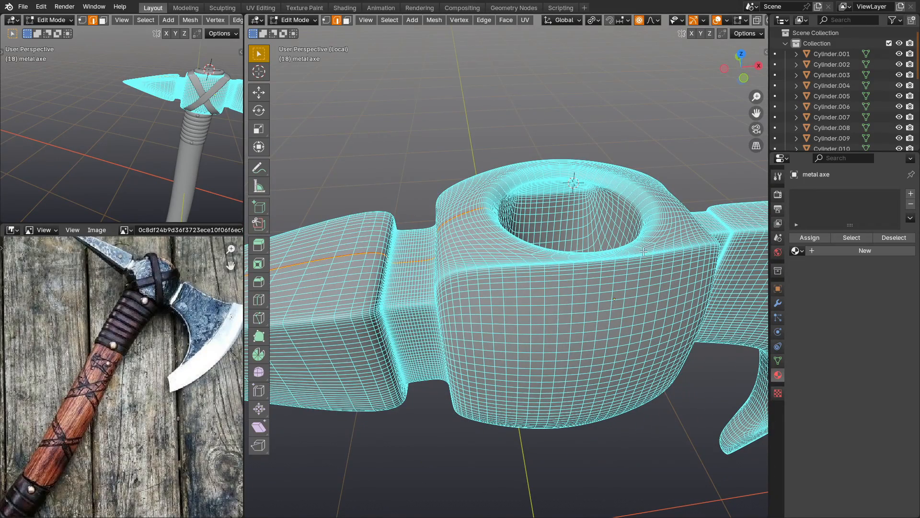
# Mark the selected edges along the blade's thin top and underside as a seam.
pyautogui.moveTo(476, 234); pyautogui.dragTo(546, 259, button='middle')
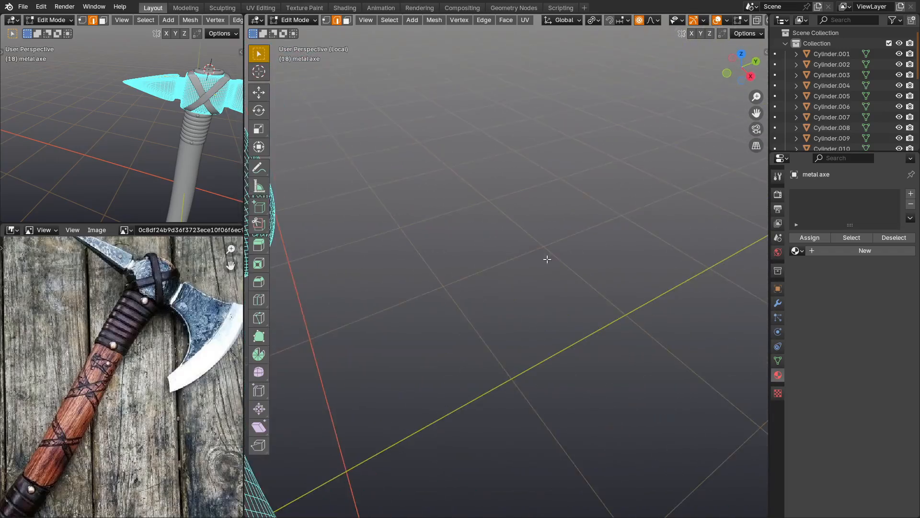
pyautogui.keyDown('shift'); pyautogui.moveTo(397, 312); pyautogui.dragTo(560, 225, button='middle'); pyautogui.keyUp('shift')
pyautogui.scroll(-5, 560, 226)
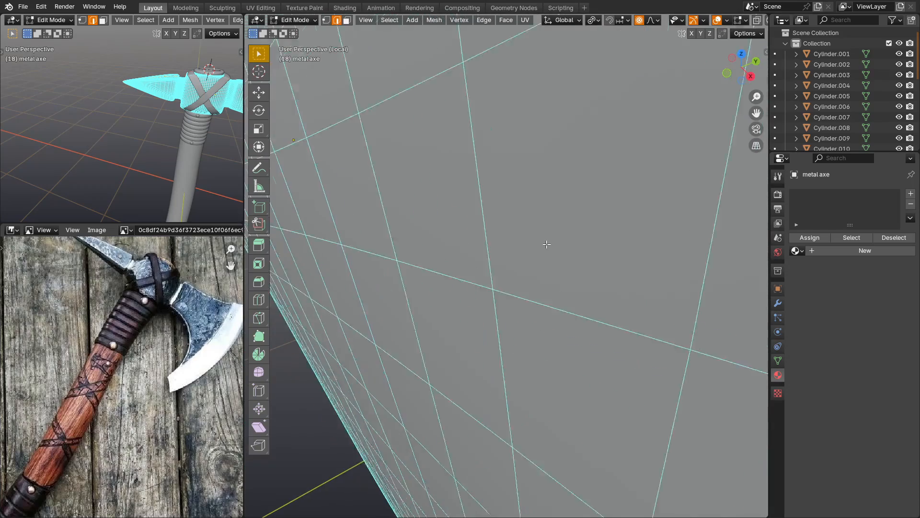
pyautogui.moveTo(643, 86); pyautogui.dragTo(574, 77, button='middle')
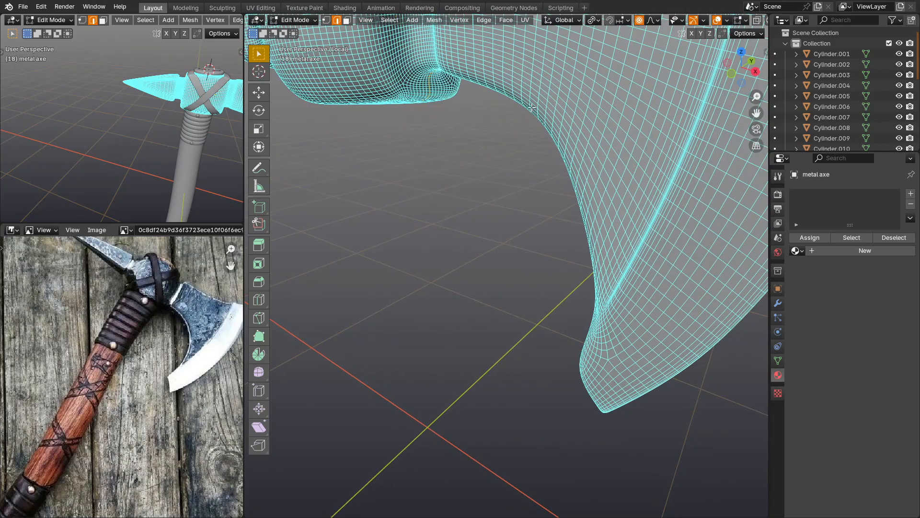
pyautogui.hotkey('ctrl', 'e')
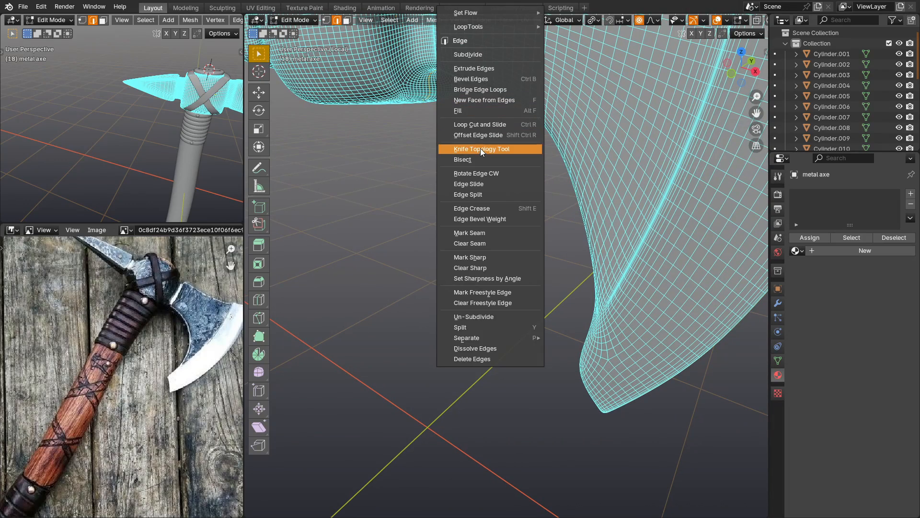
pyautogui.click(500, 232)
pyautogui.moveTo(491, 204); pyautogui.dragTo(451, 351, button='middle')
pyautogui.scroll(-5, 451, 351)
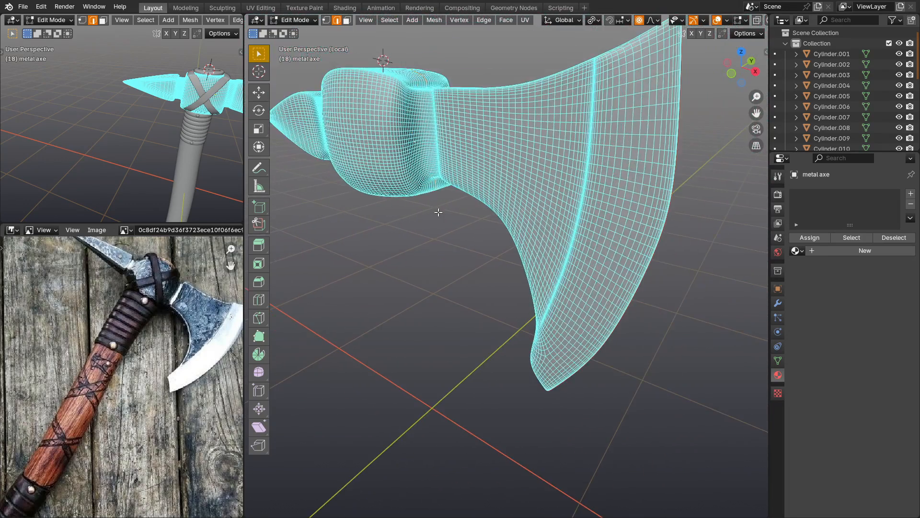
# Unwrap the entire axe head mesh with the Angle Based method, then return to the full scene in Object Mode.
pyautogui.press('Tab')
pyautogui.moveTo(388, 154)
pyautogui.mouseDown(button='middle')
pyautogui.moveTo(467, 307)
pyautogui.moveTo(484, 314)
pyautogui.mouseUp(button='middle')
pyautogui.scroll(2, 458, 291)
pyautogui.press('Tab')
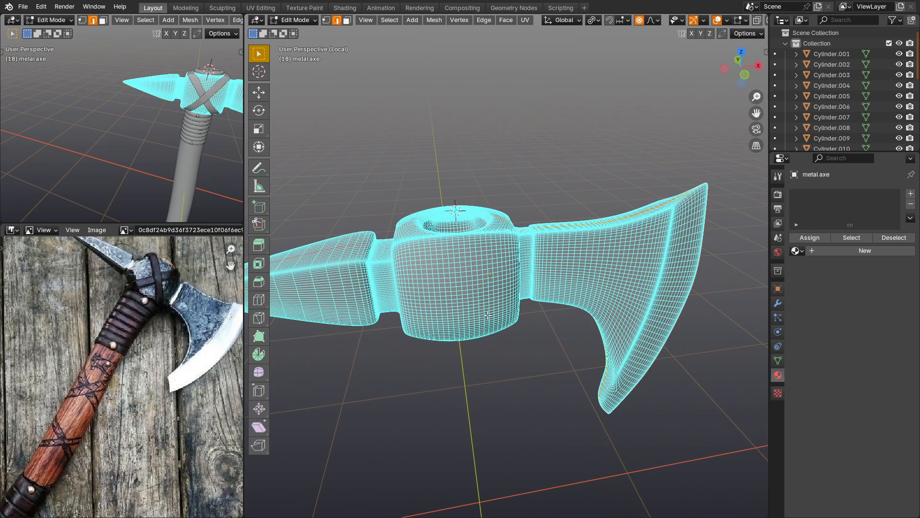
pyautogui.press('u')
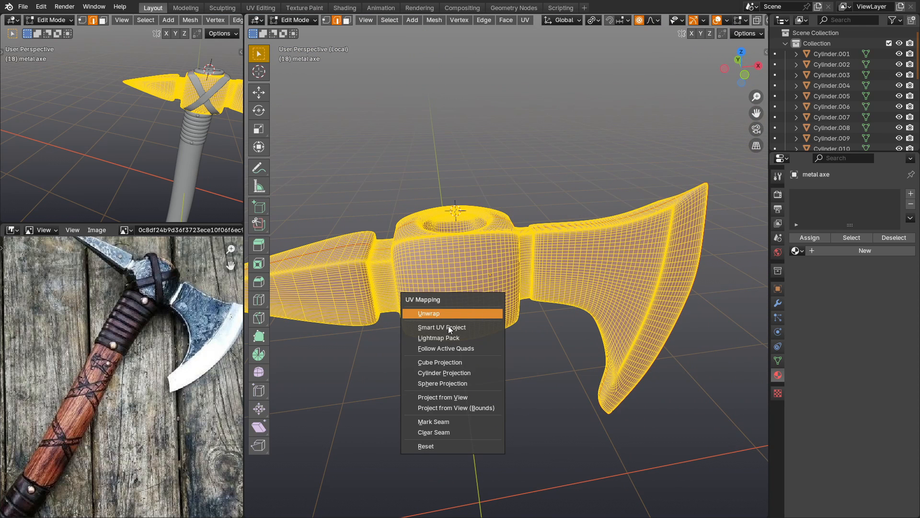
pyautogui.press('Return')
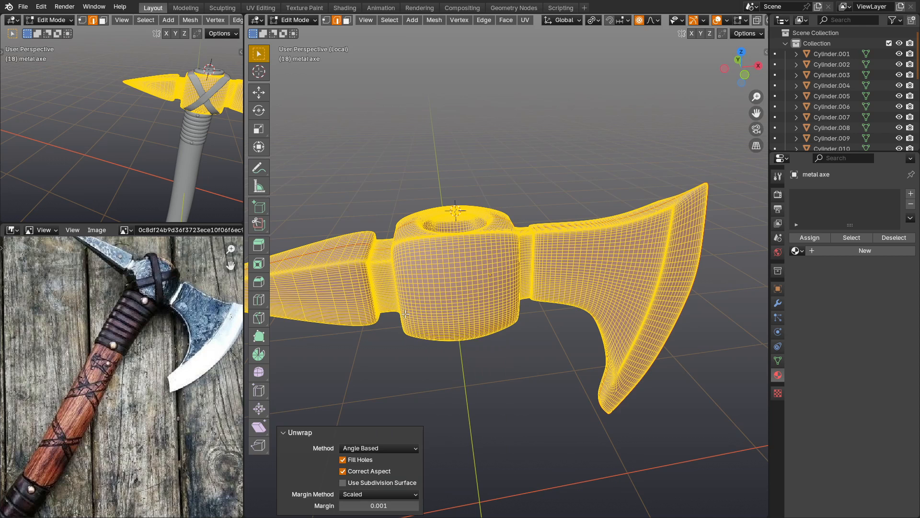
pyautogui.moveTo(420, 309); pyautogui.dragTo(456, 281, button='middle')
pyautogui.press('Tab')
pyautogui.press('KP_Divide')
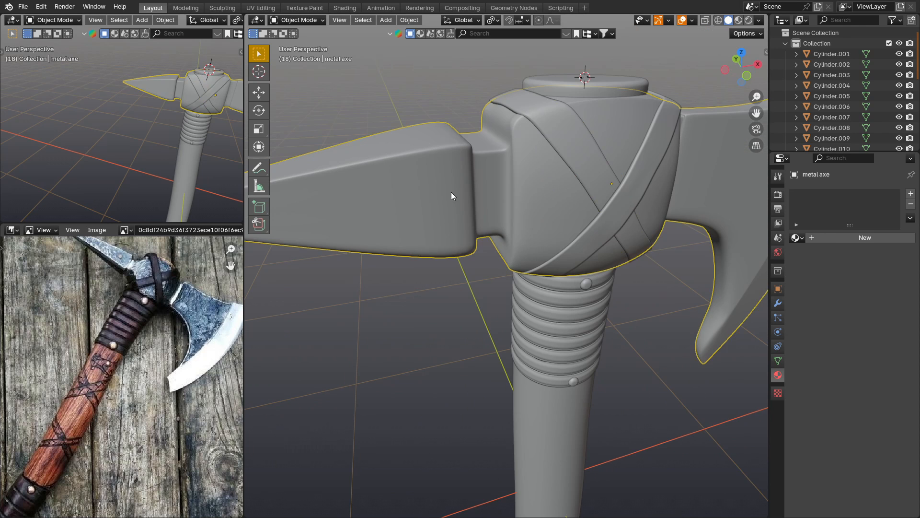
# Create a new material for the metal axe head and assign an Image Texture to its Base Color.
pyautogui.click(838, 238)
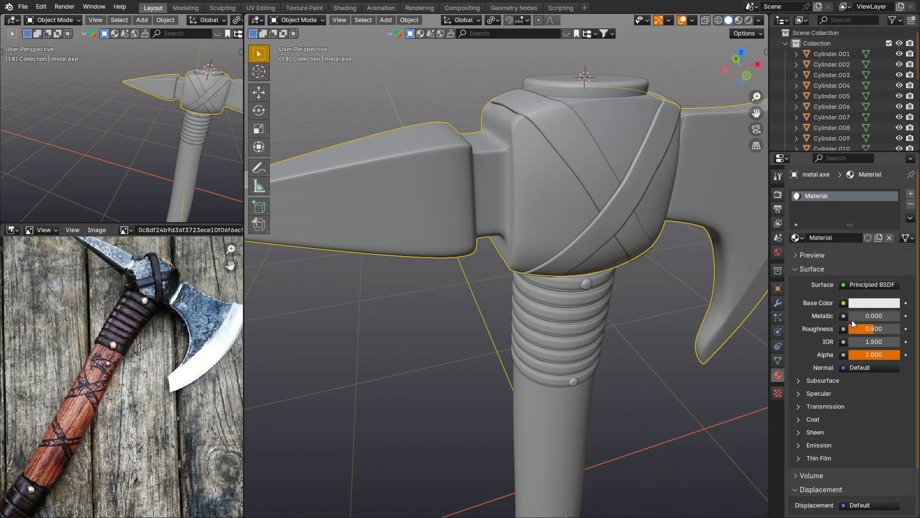
pyautogui.click(842, 304)
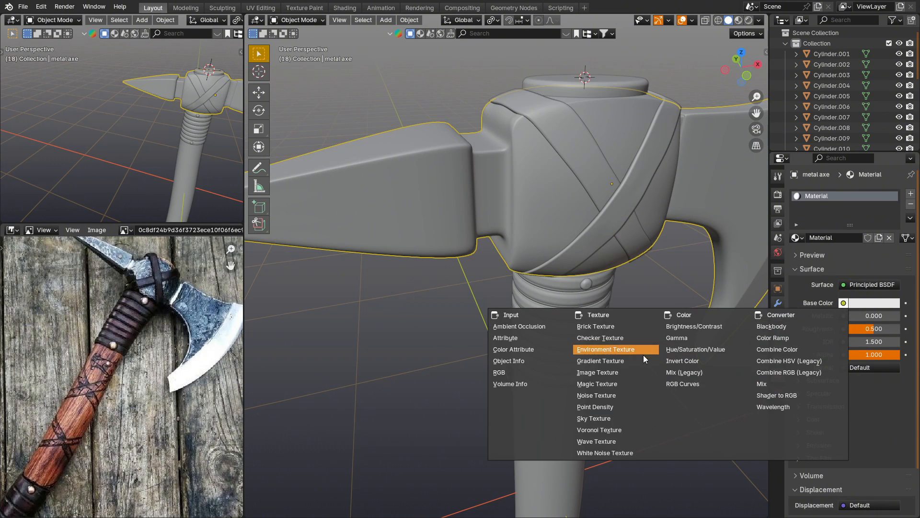
pyautogui.click(635, 372)
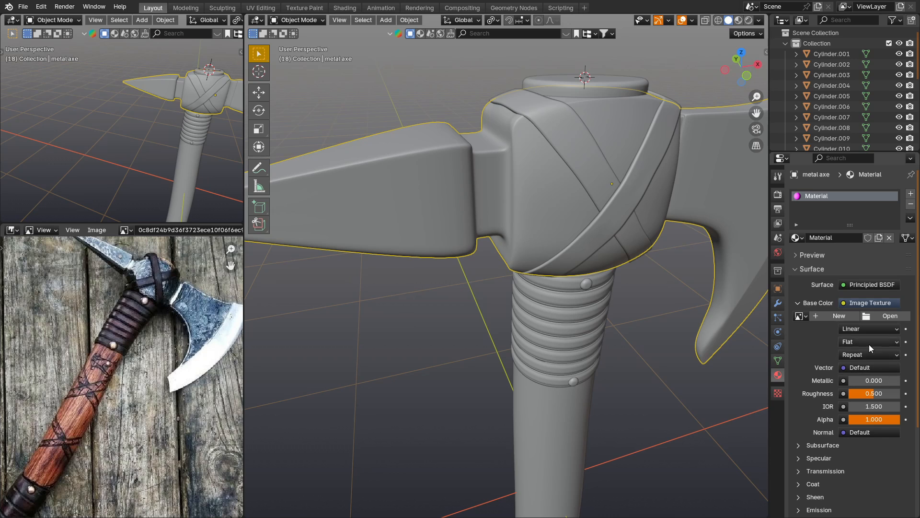
# Create a 4000 × 4000 px image with a checkered UV grid pattern for the Base Color and show the viewport in Material Preview.
pyautogui.click(840, 317)
pyautogui.press('Return')
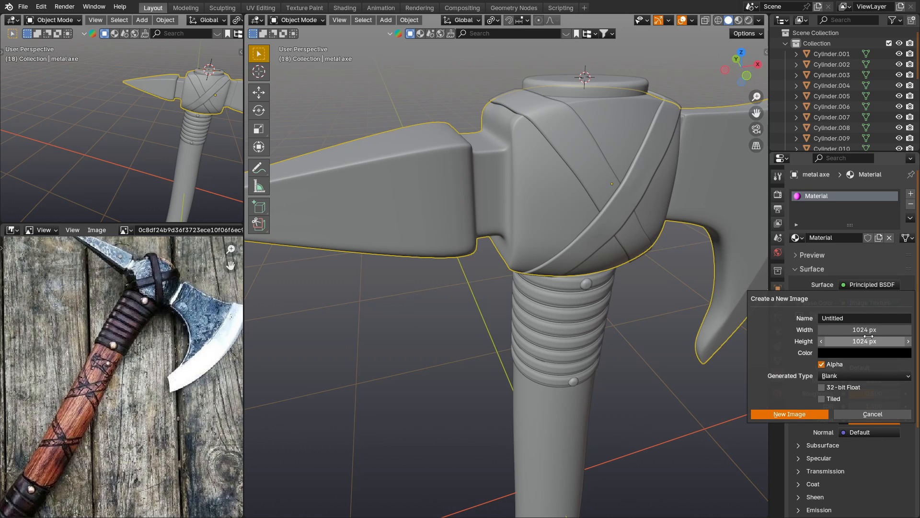
pyautogui.click(866, 331)
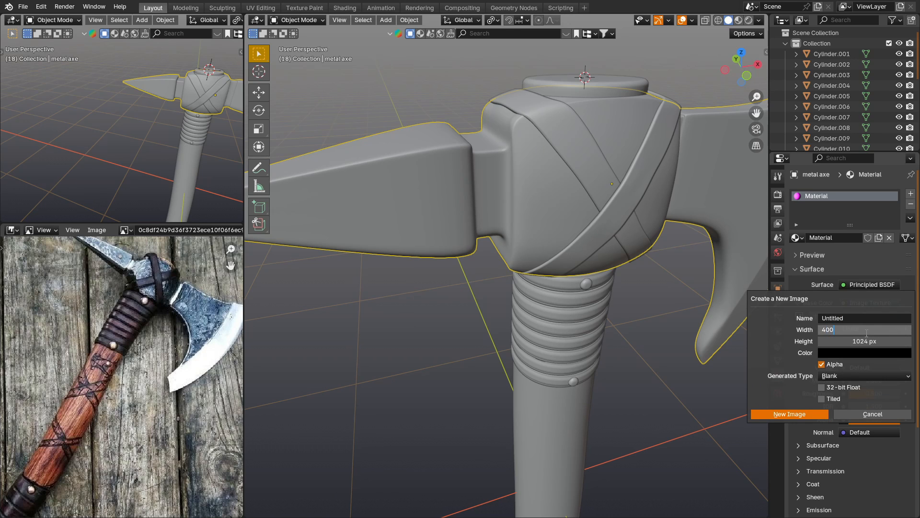
pyautogui.press('Tab')
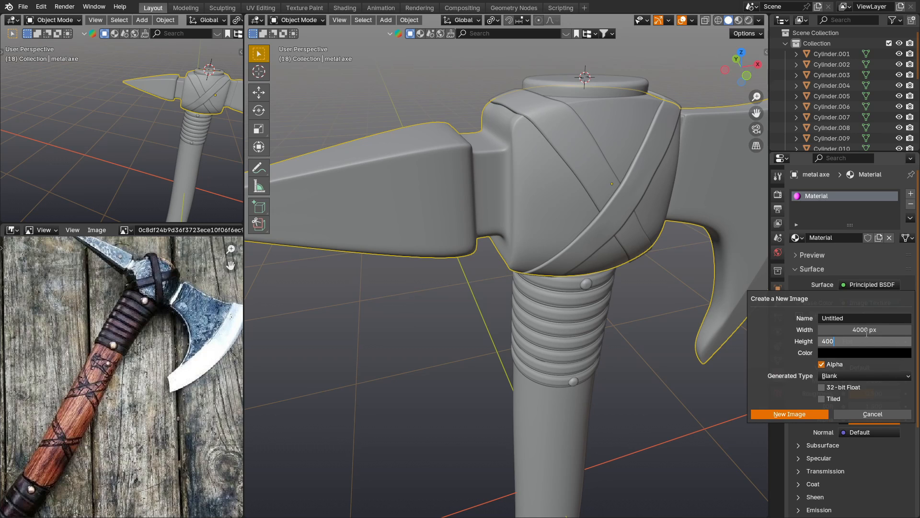
pyautogui.press('Return')
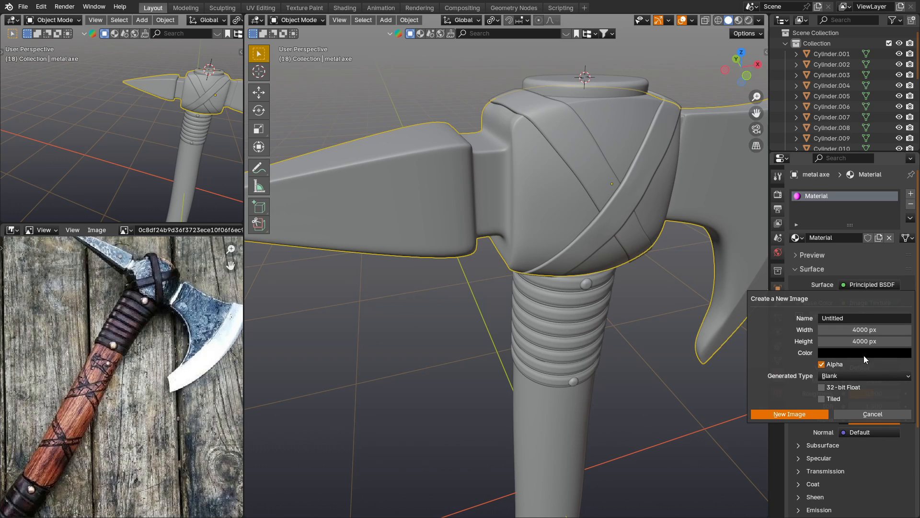
pyautogui.click(868, 377)
pyautogui.click(863, 397)
pyautogui.click(802, 413)
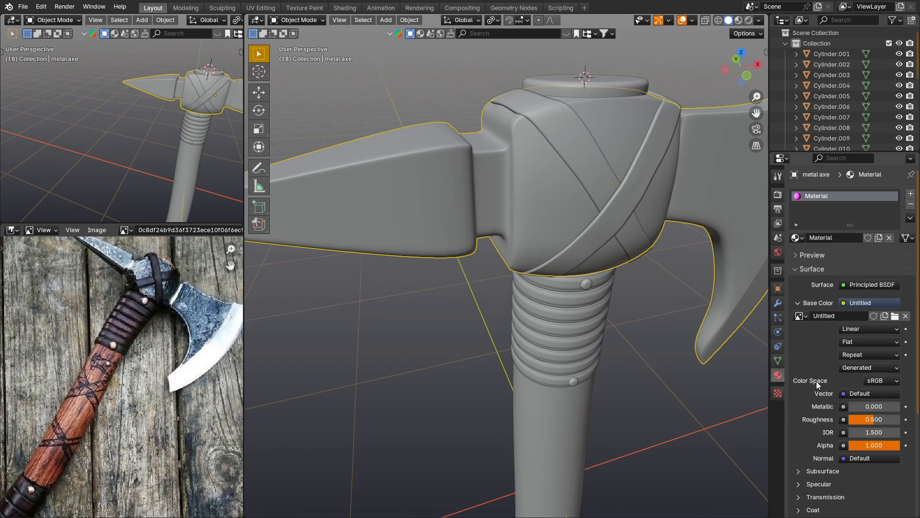
pyautogui.press('z')
pyautogui.click(609, 228)
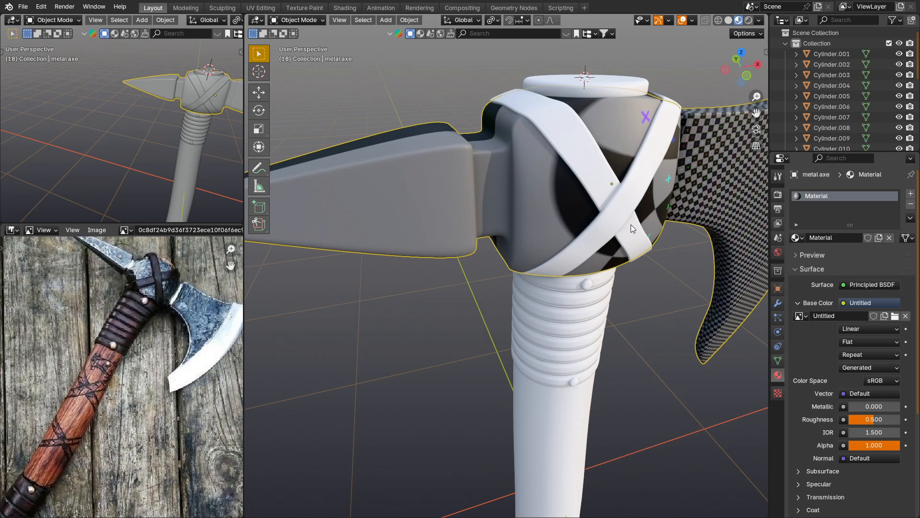
# Mark the edge loop around the step between the blade and its narrow neck as a seam.
pyautogui.keyDown('shift'); pyautogui.moveTo(631, 224); pyautogui.dragTo(532, 207, button='middle'); pyautogui.keyUp('shift')
pyautogui.scroll(7, 524, 163)
pyautogui.press('Tab')
pyautogui.scroll(1, 524, 161)
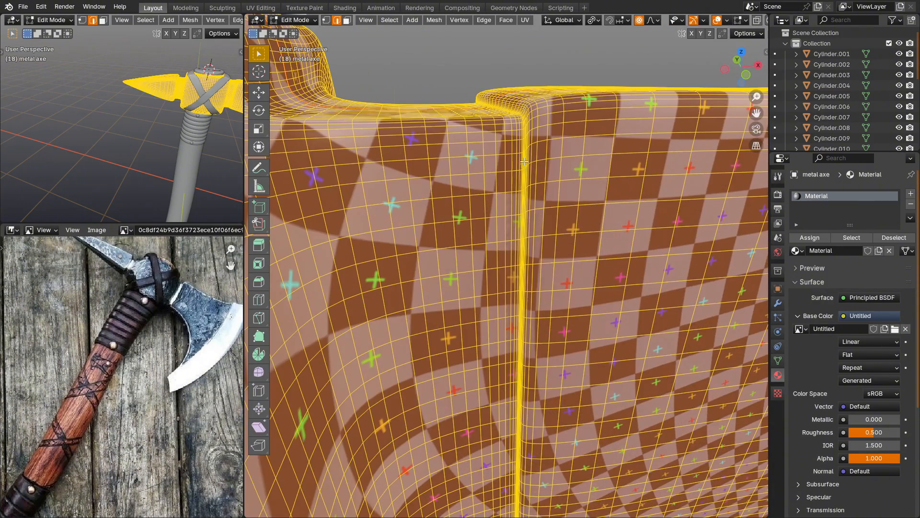
pyautogui.hotkey('alt', 'a')
pyautogui.rightClick(524, 171)
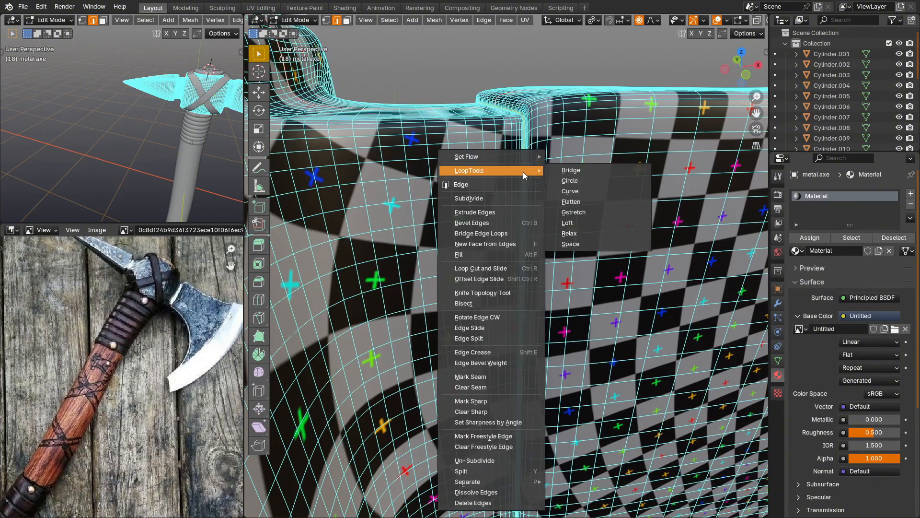
pyautogui.click(483, 378)
pyautogui.press('n')
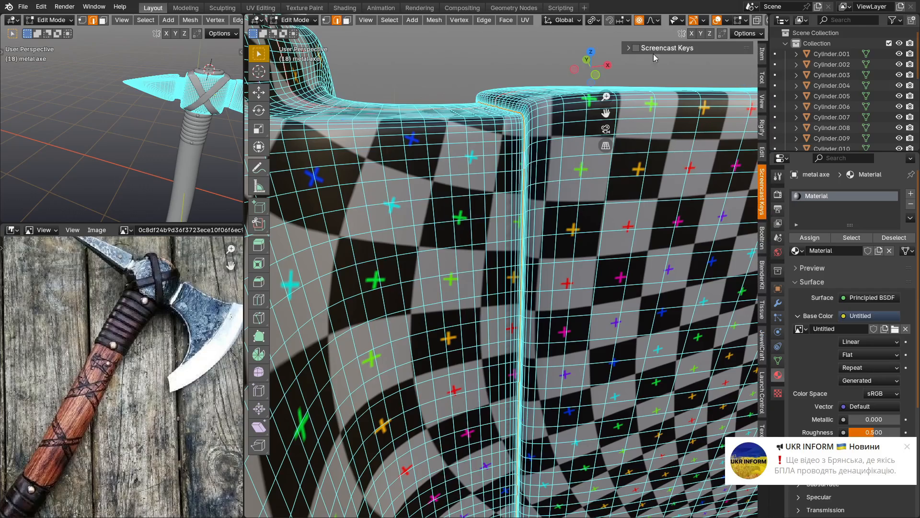
pyautogui.press('n')
# Mark the edge loop where the blade's neck meets the central block of the axe head as a seam.
pyautogui.scroll(-5, 537, 240)
pyautogui.keyDown('shift'); pyautogui.moveTo(532, 262); pyautogui.dragTo(518, 249, button='middle'); pyautogui.keyUp('shift')
pyautogui.scroll(-3, 479, 269)
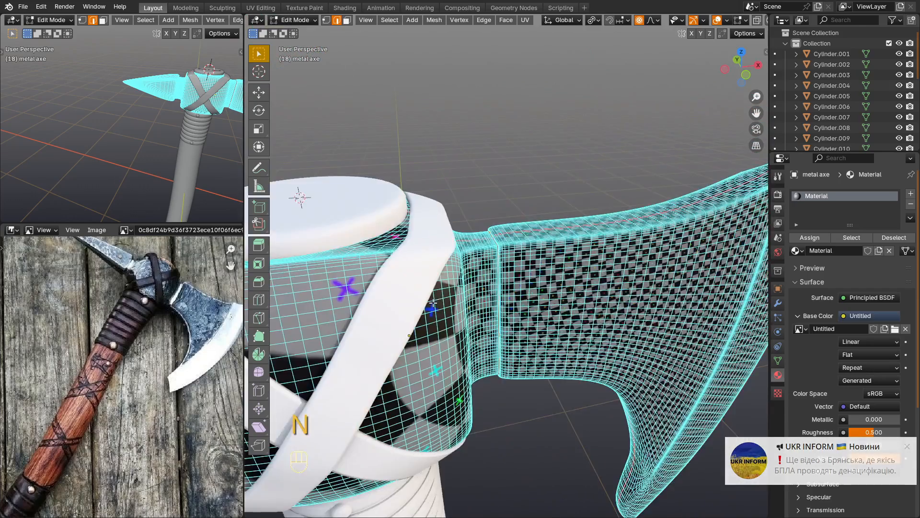
pyautogui.keyDown('shift'); pyautogui.moveTo(449, 280); pyautogui.dragTo(466, 281, button='middle'); pyautogui.keyUp('shift')
pyautogui.keyDown('alt'); pyautogui.middleClick(467, 282); pyautogui.keyUp('alt')
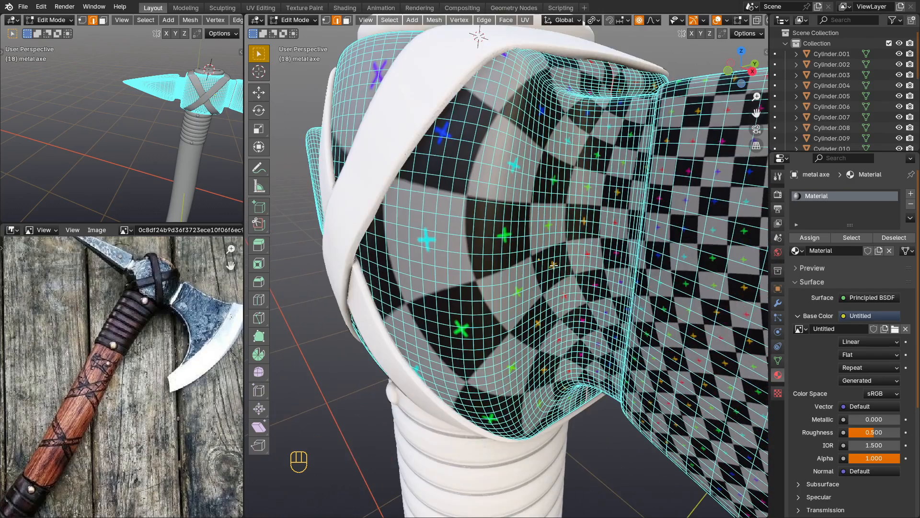
pyautogui.rightClick(568, 225)
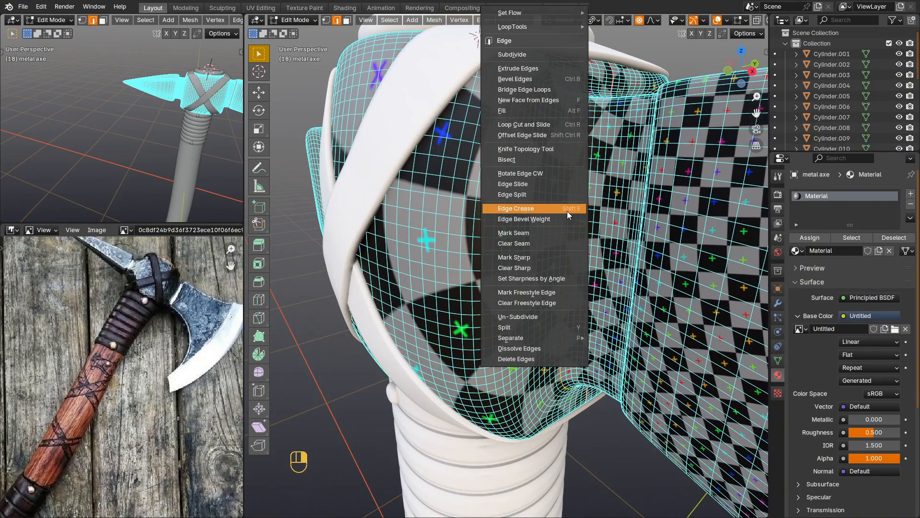
pyautogui.click(523, 235)
# Mark the edge loop around the step between the spike's wide base and its neck as a seam.
pyautogui.moveTo(484, 215); pyautogui.dragTo(505, 217, button='middle')
pyautogui.keyDown('shift'); pyautogui.moveTo(436, 204); pyautogui.dragTo(580, 294, button='middle'); pyautogui.keyUp('shift')
pyautogui.scroll(3, 579, 293)
pyautogui.moveTo(654, 376); pyautogui.dragTo(682, 380, button='middle')
pyautogui.keyDown('shift'); pyautogui.moveTo(318, 292); pyautogui.dragTo(461, 248, button='middle'); pyautogui.keyUp('shift')
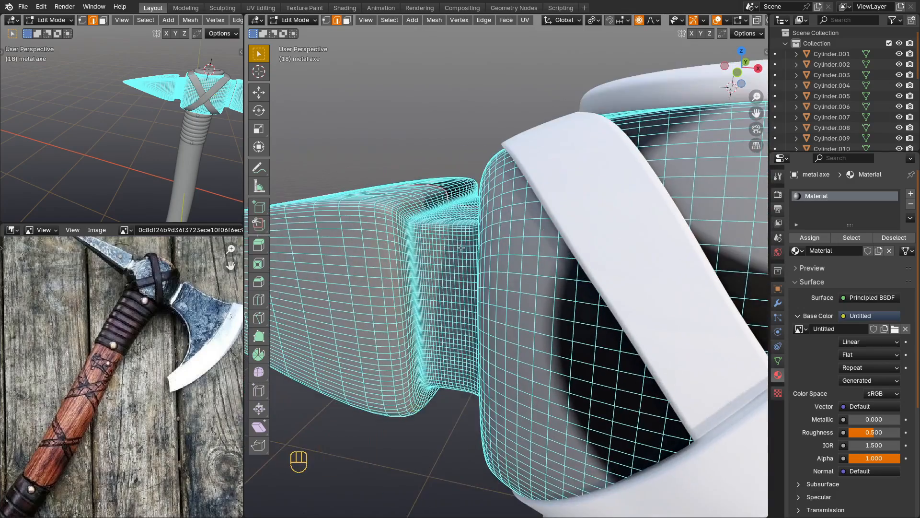
pyautogui.scroll(4, 394, 233)
pyautogui.keyDown('alt'); pyautogui.click(394, 233); pyautogui.keyUp('alt')
pyautogui.rightClick(403, 226)
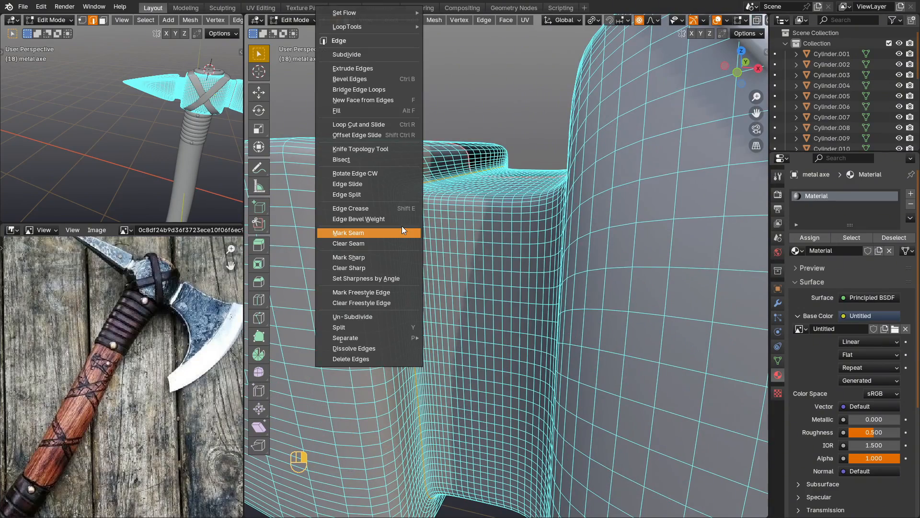
pyautogui.click(378, 237)
# Mark the edge loop where the spike's neck flares into the central block as a seam.
pyautogui.moveTo(384, 239); pyautogui.dragTo(613, 237, button='middle')
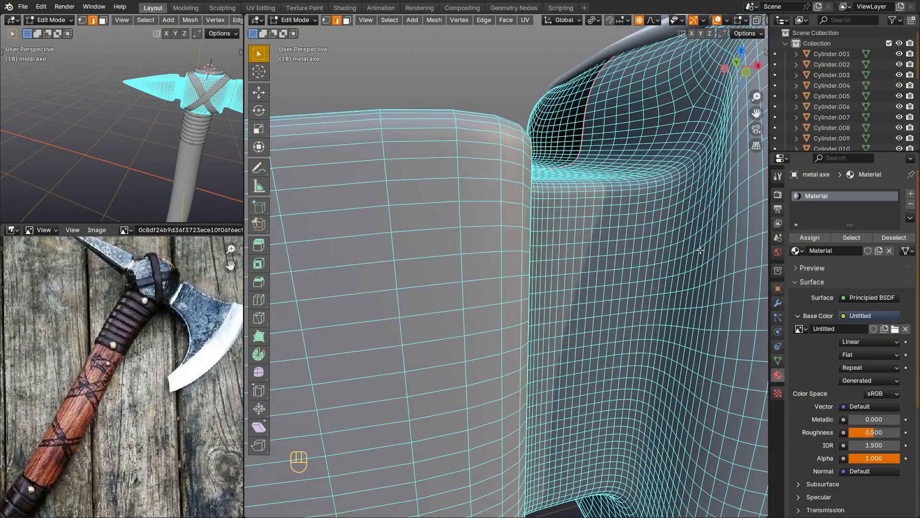
pyautogui.keyDown('alt'); pyautogui.click(691, 190); pyautogui.keyUp('alt')
pyautogui.rightClick(688, 191)
pyautogui.click(648, 232)
# Unwrap the entire axe head mesh again using the new seams, then return to Object Mode.
pyautogui.moveTo(648, 232); pyautogui.dragTo(554, 275, button='middle')
pyautogui.press('a')
pyautogui.press('u')
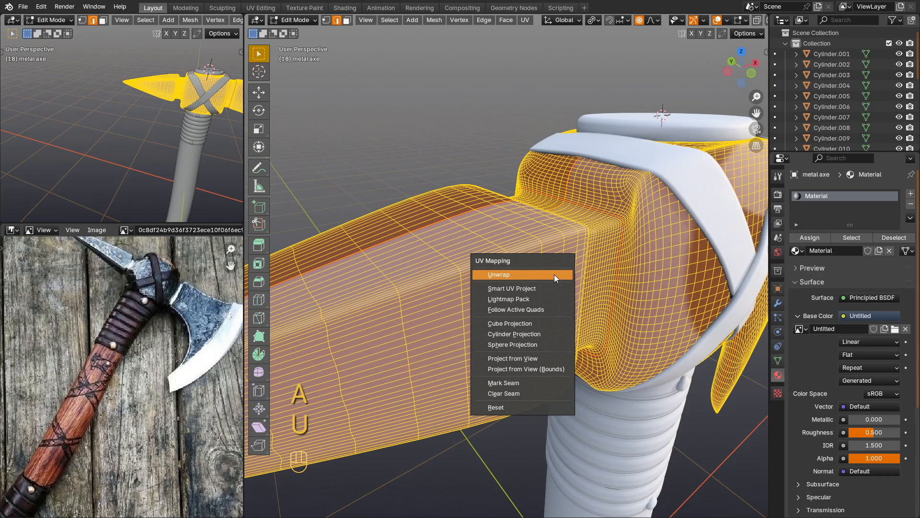
pyautogui.click(554, 274)
pyautogui.press('Tab')
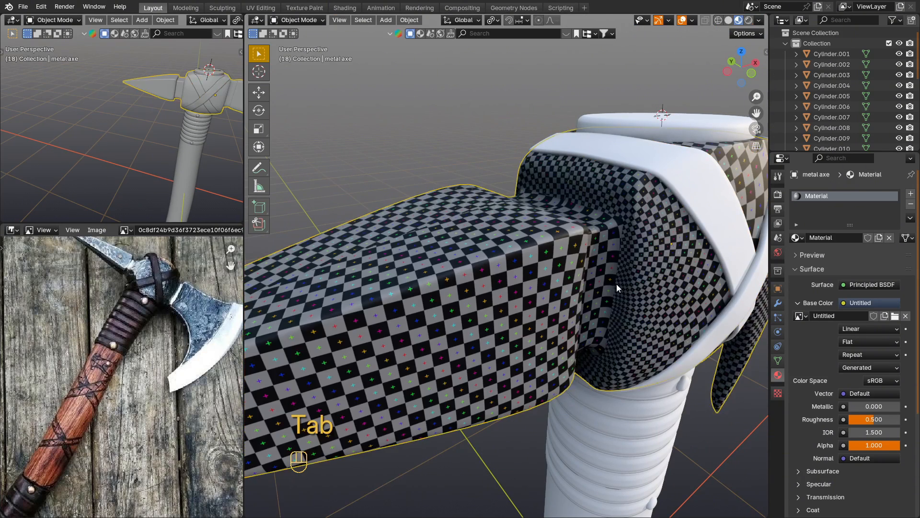
# Isolate the strap that runs beneath the other one across the axe head and enter Edit Mode on it.
pyautogui.keyDown('shift'); pyautogui.moveTo(616, 283); pyautogui.dragTo(555, 275, button='middle'); pyautogui.keyUp('shift')
pyautogui.press('KP_Divide')
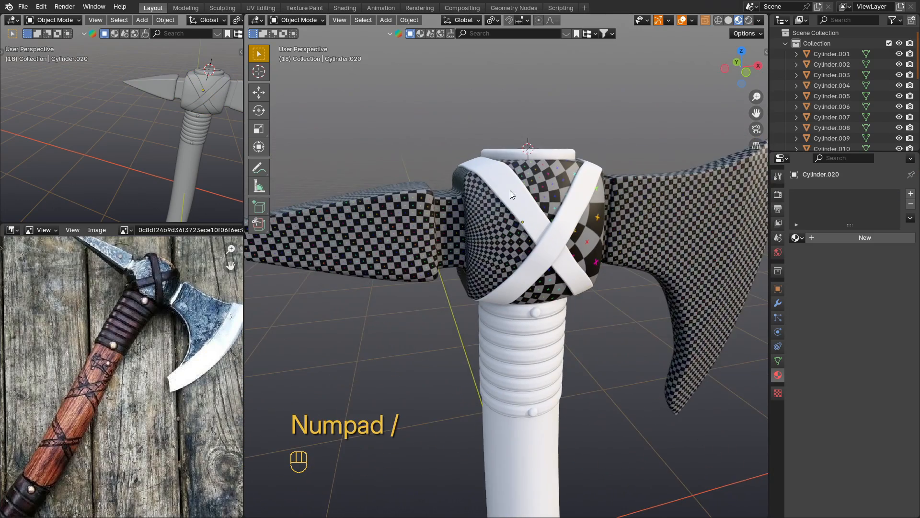
pyautogui.moveTo(510, 191); pyautogui.dragTo(484, 197, button='middle')
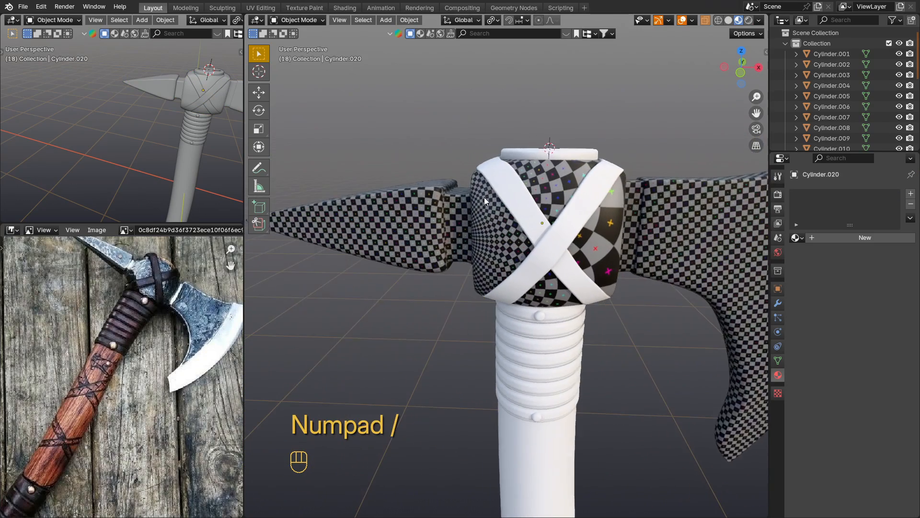
pyautogui.scroll(2, 501, 190)
pyautogui.scroll(3, 501, 191)
pyautogui.click(515, 191)
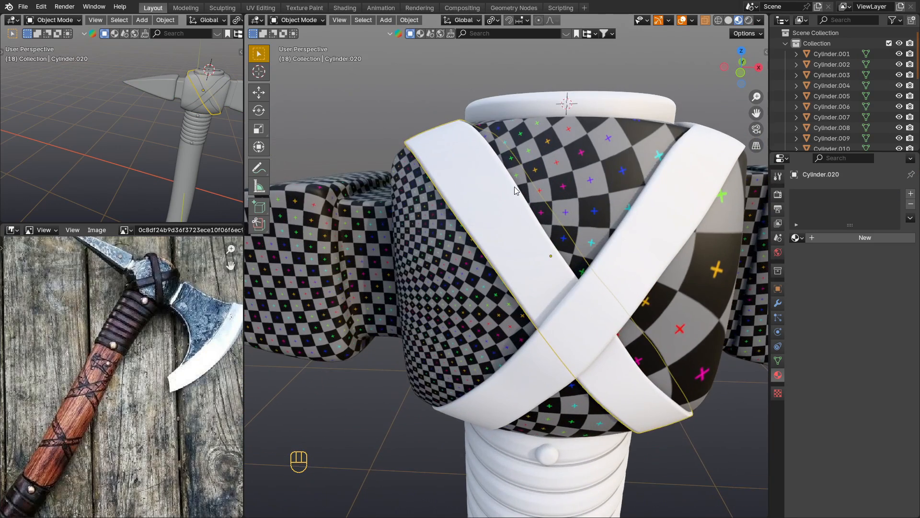
pyautogui.press('KP_Divide')
pyautogui.press('Tab')
# Mark the edge loops running lengthwise along the strap's borders as seams.
pyautogui.scroll(3, 383, 218)
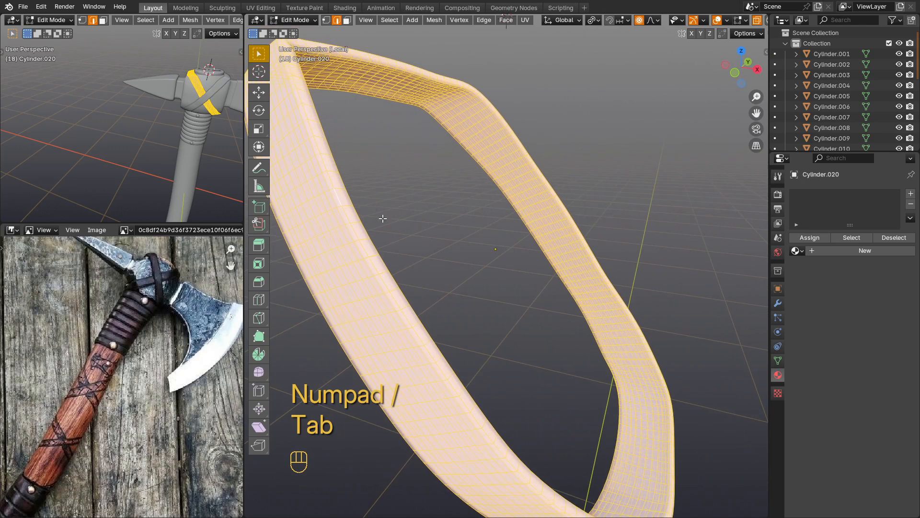
pyautogui.scroll(3, 361, 218)
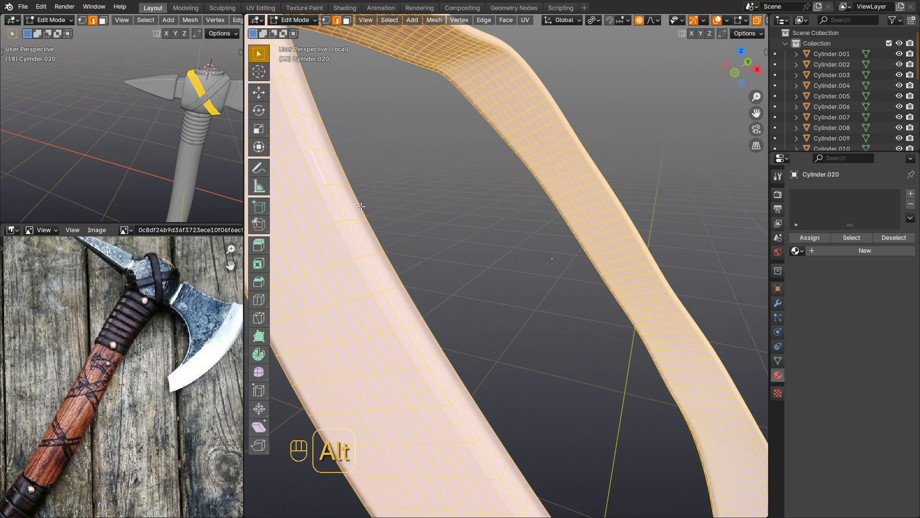
pyautogui.keyDown('alt'); pyautogui.click(361, 206); pyautogui.keyUp('alt')
pyautogui.press('2')
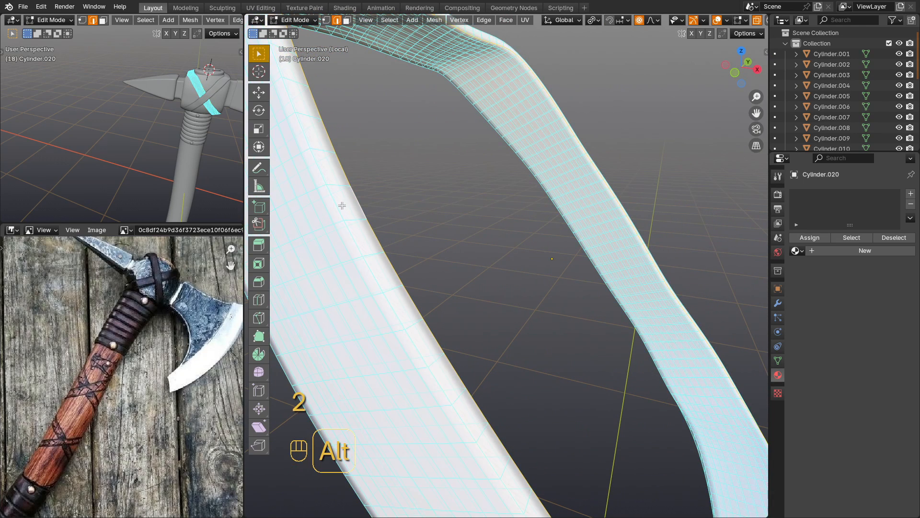
pyautogui.keyDown('alt'); pyautogui.keyDown('shift'); pyautogui.click(339, 210); pyautogui.keyUp('shift'); pyautogui.keyUp('alt')
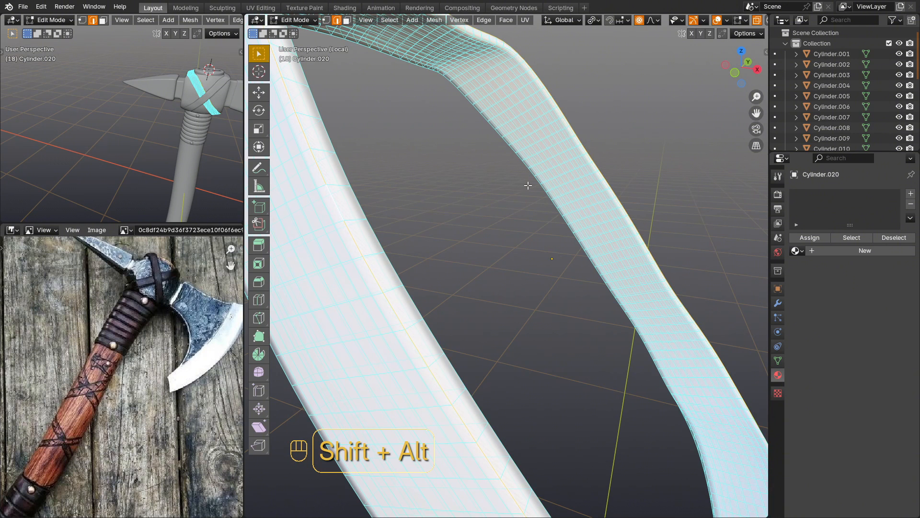
pyautogui.moveTo(386, 259); pyautogui.dragTo(463, 240, button='middle')
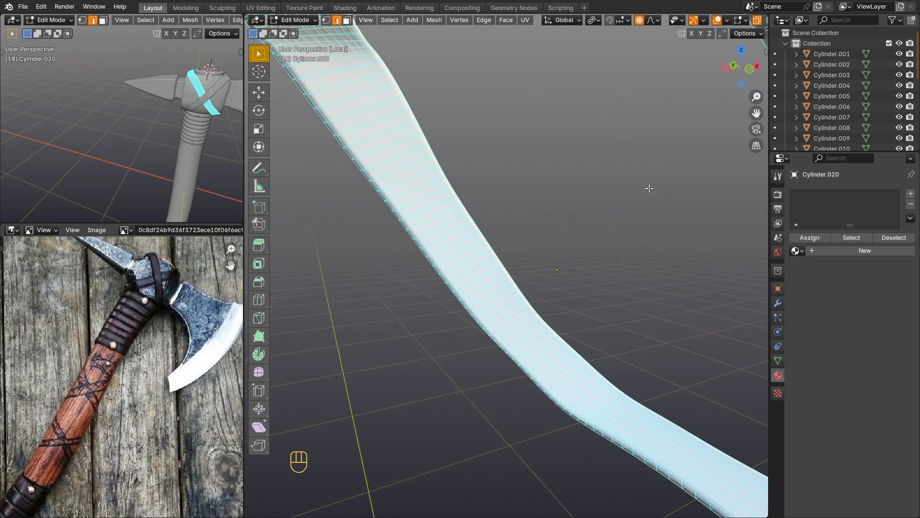
pyautogui.keyDown('shift'); pyautogui.moveTo(702, 169); pyautogui.dragTo(648, 171, button='middle'); pyautogui.keyUp('shift')
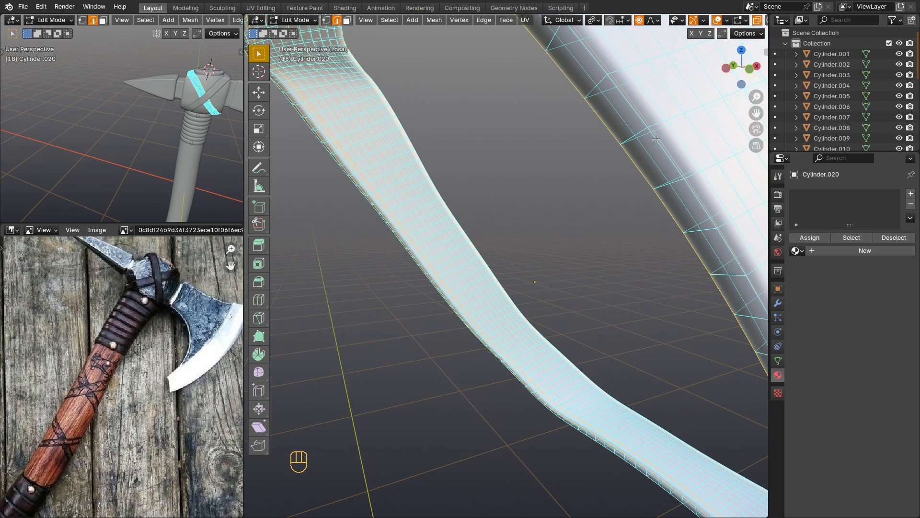
pyautogui.rightClick(625, 96)
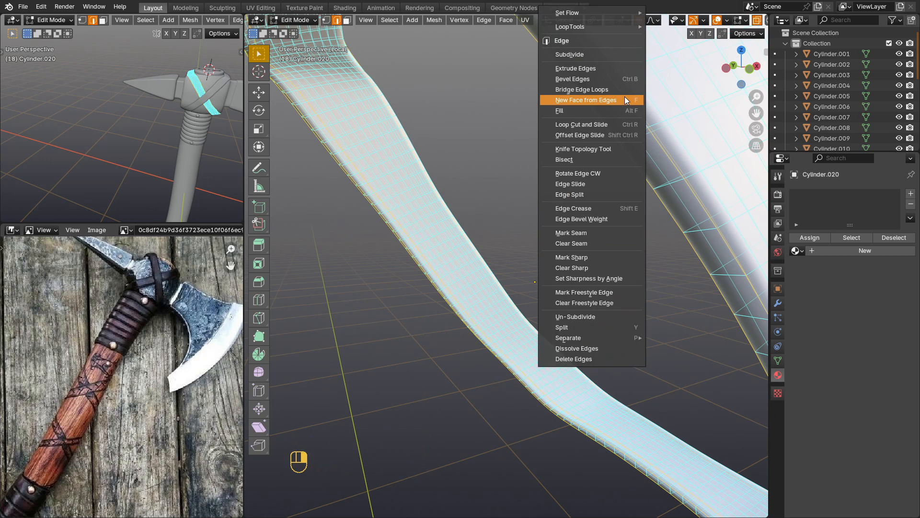
pyautogui.click(590, 232)
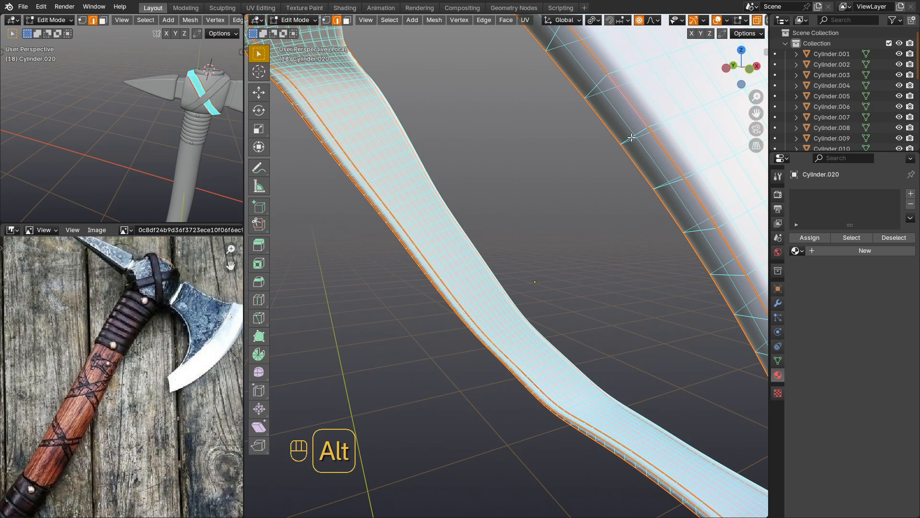
# Mark one edge loop running across the strap's width as a seam to cut the ring open.
pyautogui.keyDown('alt'); pyautogui.click(395, 206); pyautogui.keyUp('alt')
pyautogui.rightClick(403, 203)
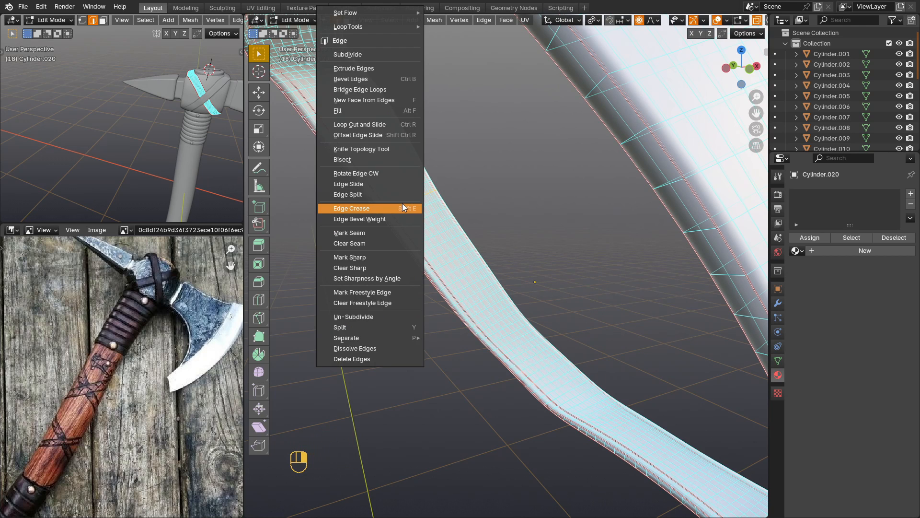
pyautogui.click(378, 235)
# Unwrap the whole strap mesh with the Angle Based method and return to Object Mode.
pyautogui.scroll(-2, 477, 199)
pyautogui.press('Tab')
pyautogui.moveTo(528, 174); pyautogui.dragTo(503, 191, button='middle')
pyautogui.press('Tab')
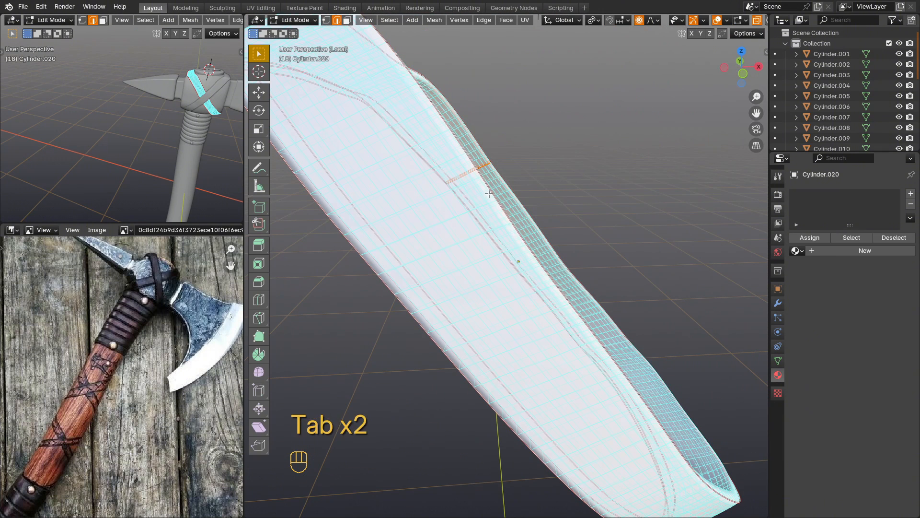
pyautogui.press('a')
pyautogui.press('u')
pyautogui.click(462, 201)
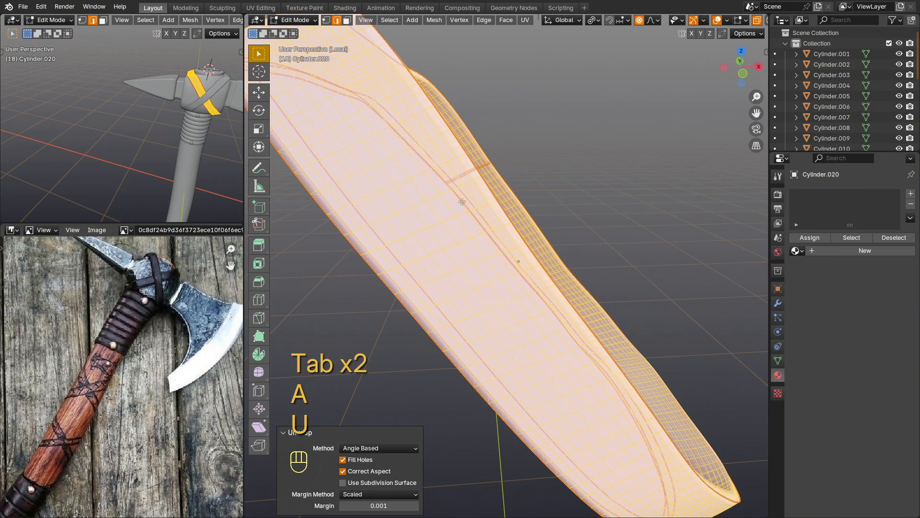
pyautogui.press('Tab')
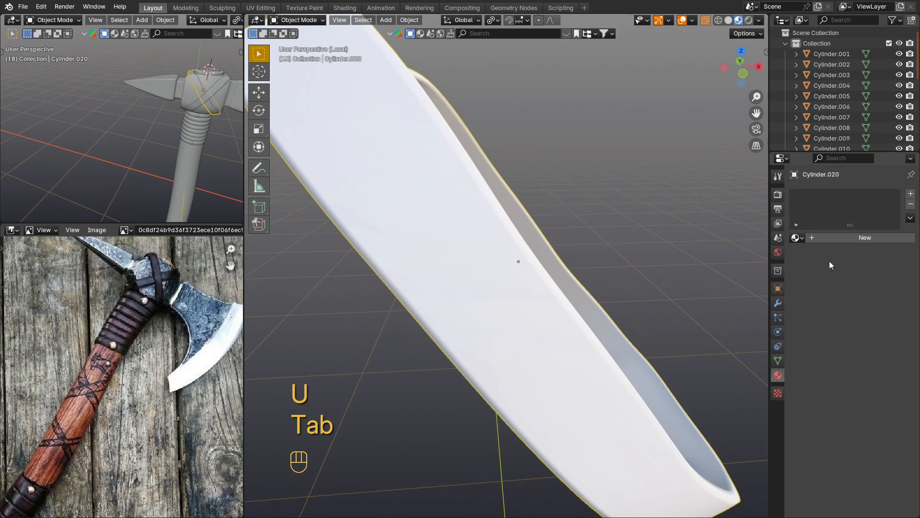
# Assign the axe head's existing grid-textured material, Material, to the isolated strap.
pyautogui.click(797, 238)
pyautogui.click(725, 254)
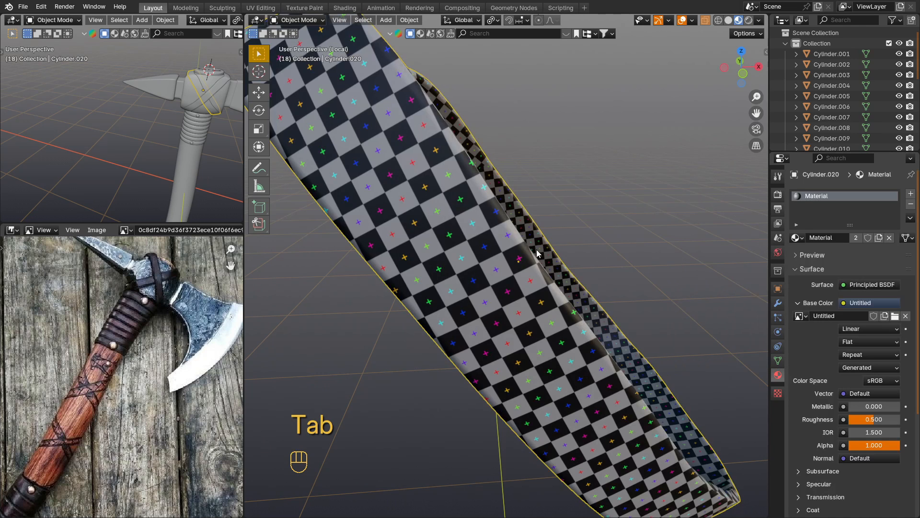
pyautogui.scroll(-6, 534, 254)
pyautogui.moveTo(530, 256)
pyautogui.mouseDown(button='middle')
pyautogui.moveTo(507, 264)
pyautogui.moveTo(524, 261)
pyautogui.mouseUp(button='middle')
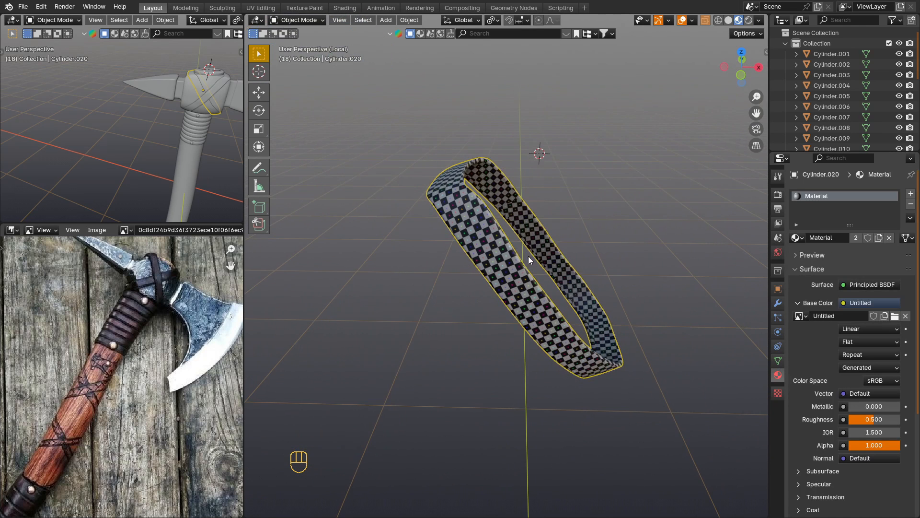
# Leave the strap's isolated view and isolate the third grip ring below the axe head in Edit Mode.
pyautogui.press('KP_Divide')
pyautogui.keyDown('shift'); pyautogui.click(643, 302); pyautogui.keyUp('shift')
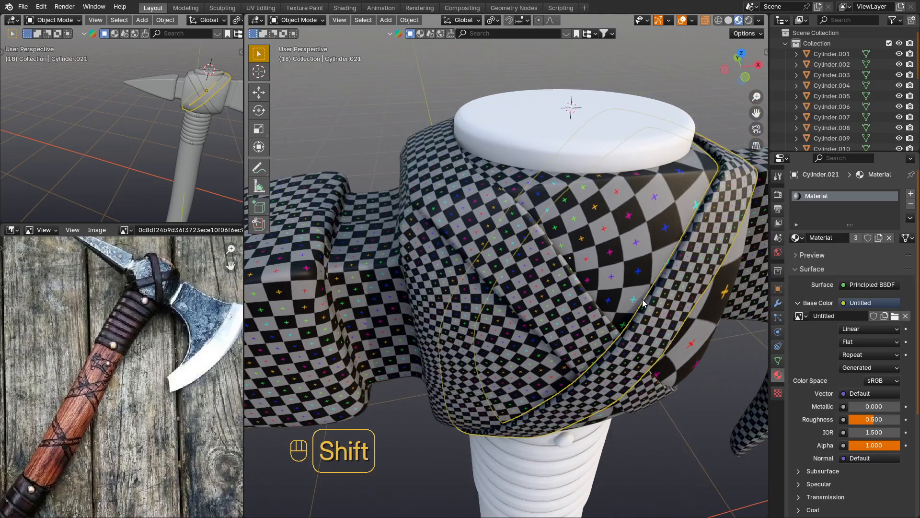
pyautogui.keyDown('shift'); pyautogui.moveTo(643, 301); pyautogui.dragTo(615, 172, button='middle'); pyautogui.keyUp('shift')
pyautogui.moveTo(584, 307); pyautogui.dragTo(585, 259, button='middle')
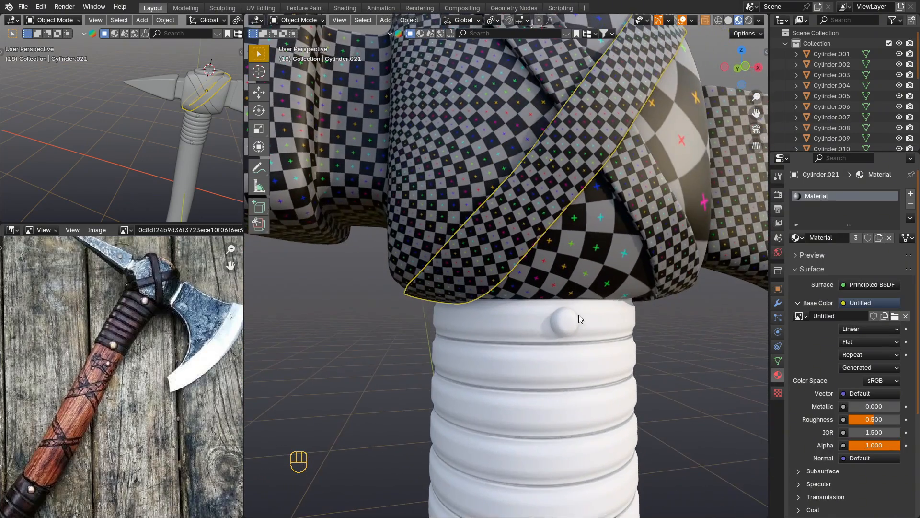
pyautogui.scroll(2, 580, 319)
pyautogui.click(512, 329)
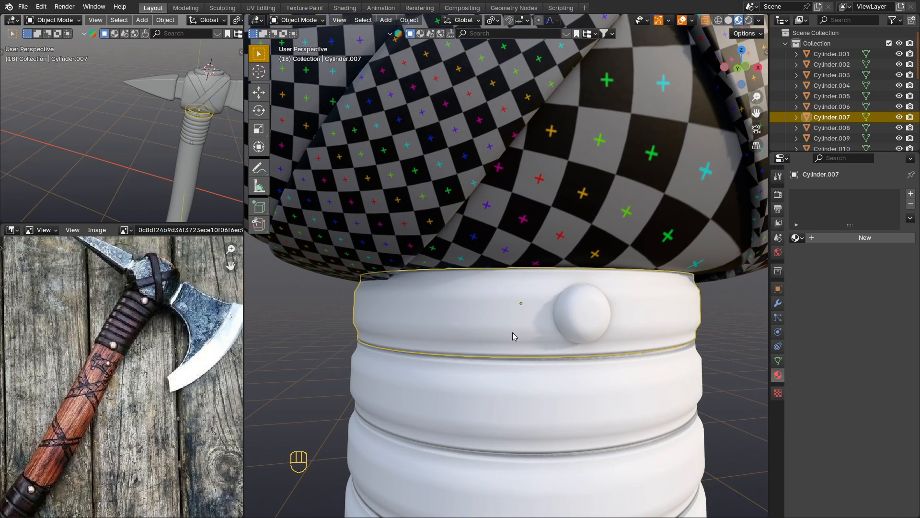
pyautogui.keyDown('shift'); pyautogui.moveTo(546, 406); pyautogui.dragTo(531, 365, button='middle'); pyautogui.keyUp('shift')
pyautogui.click(557, 298)
pyautogui.press('Tab')
pyautogui.press('KP_Divide')
pyautogui.scroll(2, 526, 337)
pyautogui.moveTo(527, 309); pyautogui.dragTo(514, 329, button='middle')
# Mark the ring's upper and lower rim edge loops and one crosswise edge line on its inner wall as seams.
pyautogui.keyDown('alt'); pyautogui.click(504, 348); pyautogui.keyUp('alt')
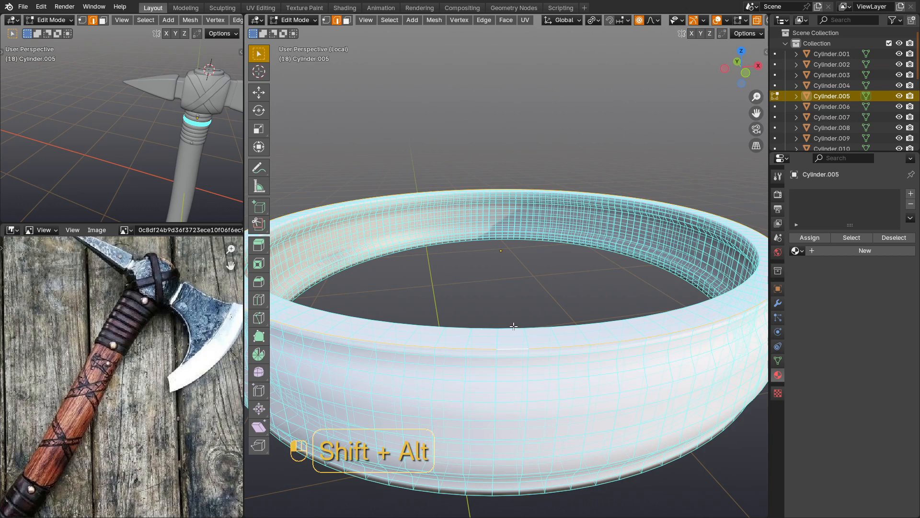
pyautogui.keyDown('alt'); pyautogui.keyDown('shift'); pyautogui.click(512, 348); pyautogui.keyUp('shift'); pyautogui.keyUp('alt')
pyautogui.moveTo(519, 400); pyautogui.dragTo(522, 239, button='middle')
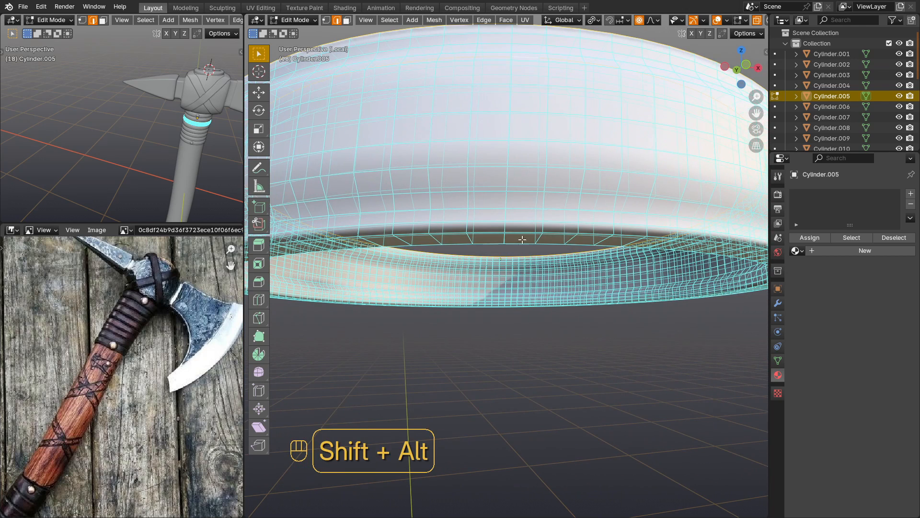
pyautogui.keyDown('alt'); pyautogui.keyDown('shift'); pyautogui.click(519, 244); pyautogui.keyUp('shift'); pyautogui.keyUp('alt')
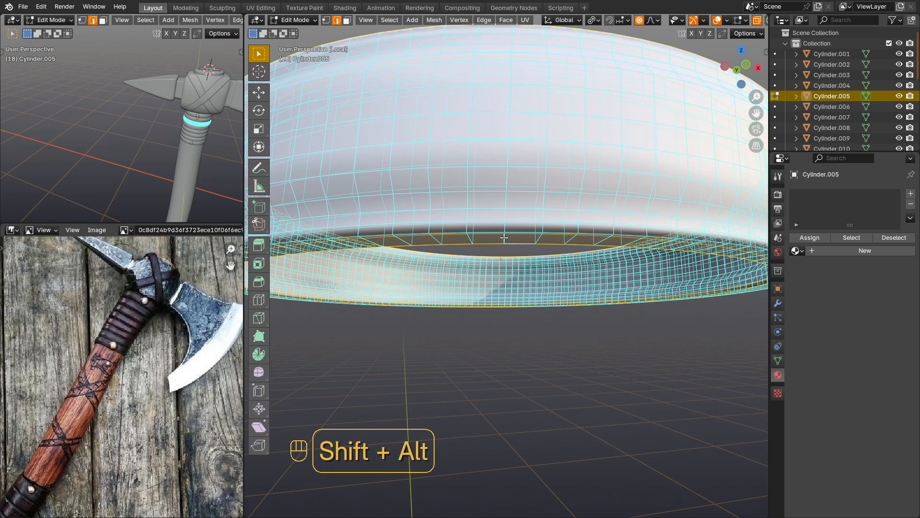
pyautogui.keyDown('alt'); pyautogui.keyDown('shift'); pyautogui.click(499, 293); pyautogui.keyUp('shift'); pyautogui.keyUp('alt')
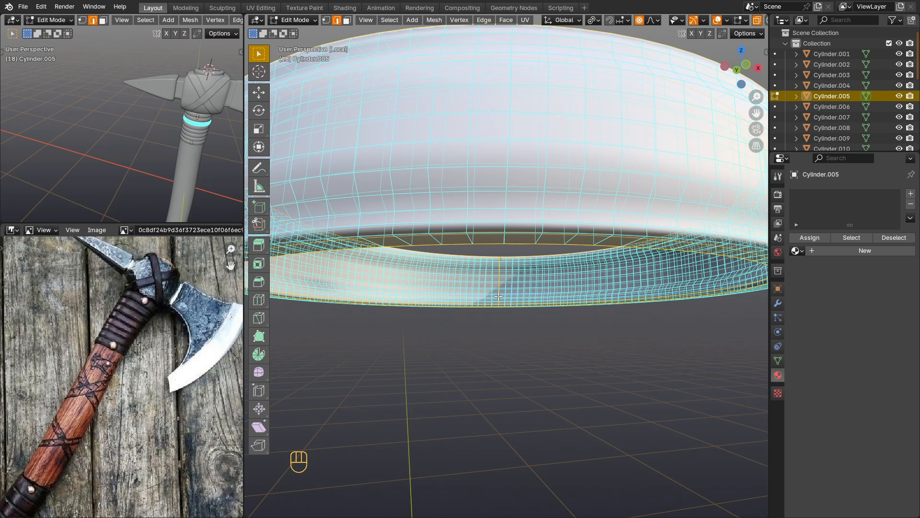
pyautogui.hotkey('ctrl', 'e')
pyautogui.click(492, 271)
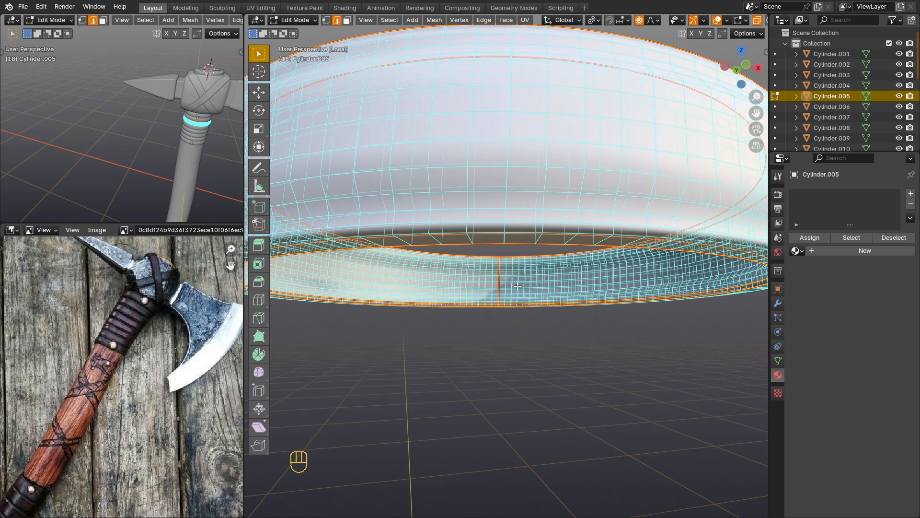
# Unwrap the whole ring with the Angle Based method and assign the existing grid-textured material, Material, to it.
pyautogui.press('a')
pyautogui.press('u')
pyautogui.click(516, 286)
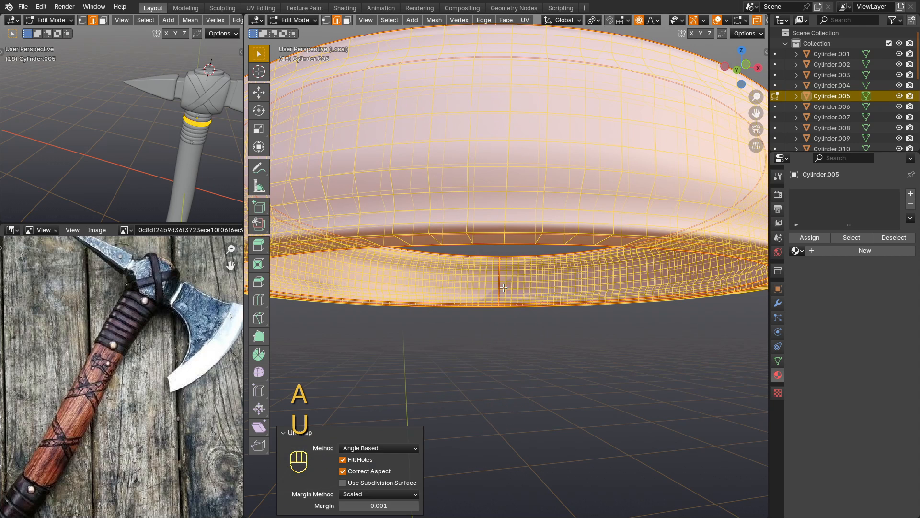
pyautogui.press('Tab')
pyautogui.click(797, 237)
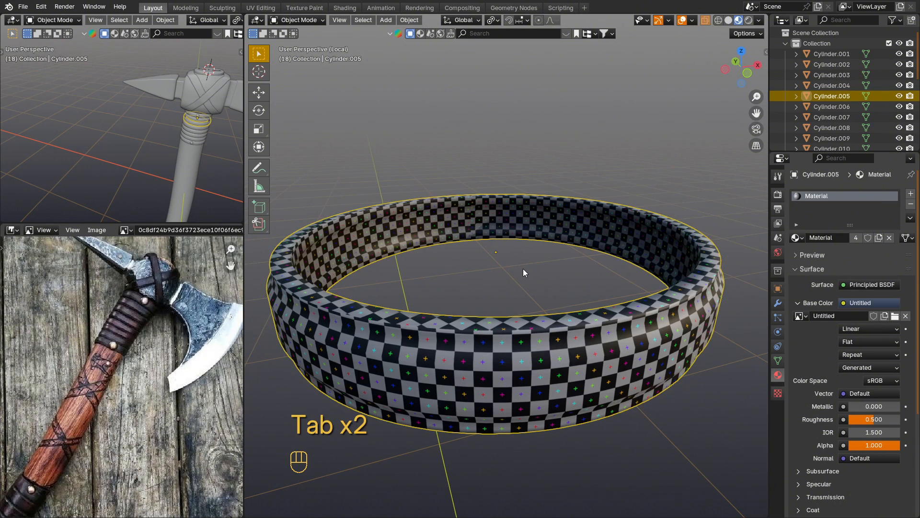
# Leave the ring's isolated view and isolate the rivet on the uppermost grip ring in Edit Mode.
pyautogui.press('KP_Divide')
pyautogui.click(597, 207)
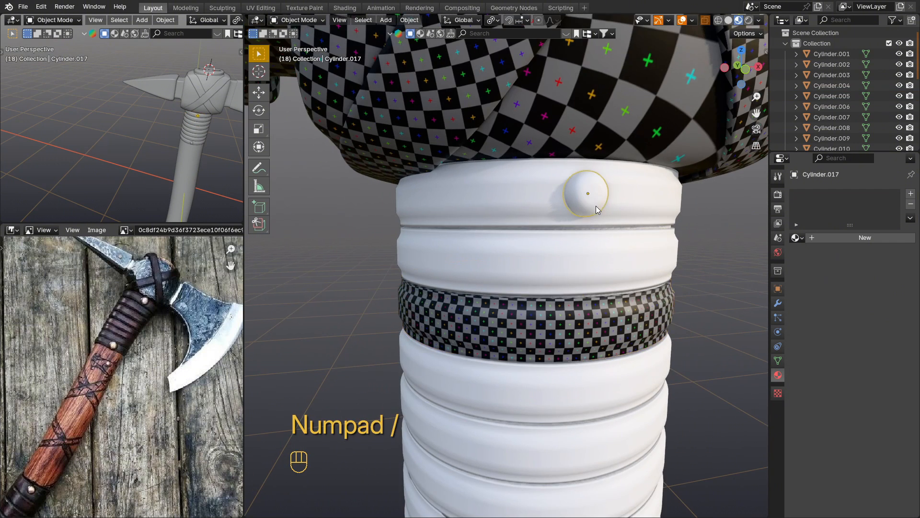
pyautogui.scroll(2, 596, 206)
pyautogui.press('Tab')
pyautogui.moveTo(559, 199); pyautogui.dragTo(588, 201, button='middle')
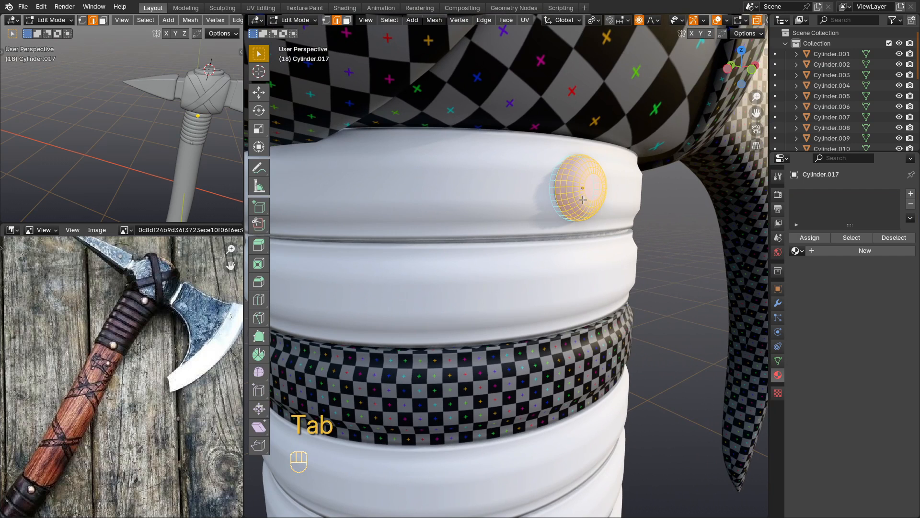
pyautogui.press('KP_Divide')
# Mark the edge loop around the rivet's back rim as a seam.
pyautogui.moveTo(489, 219); pyautogui.dragTo(346, 219, button='middle')
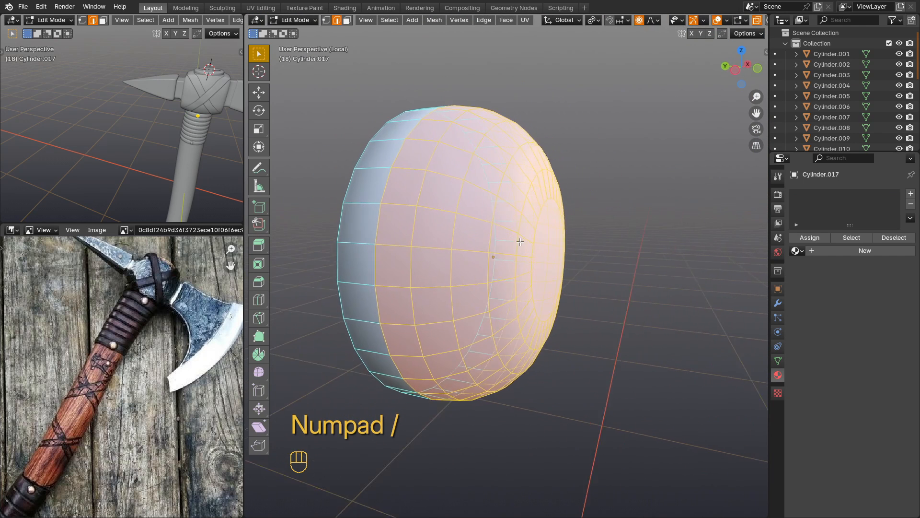
pyautogui.press('2')
pyautogui.keyDown('alt'); pyautogui.click(344, 219); pyautogui.keyUp('alt')
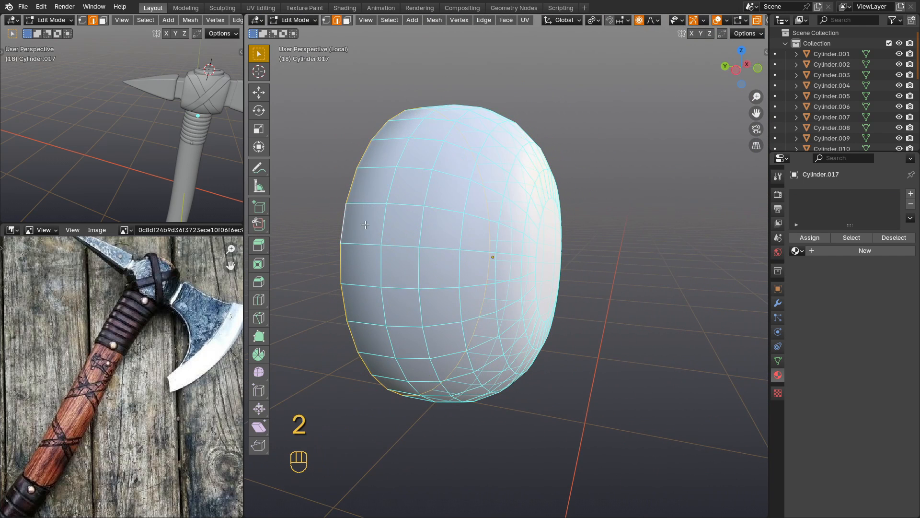
pyautogui.hotkey('ctrl', 'e')
pyautogui.click(324, 233)
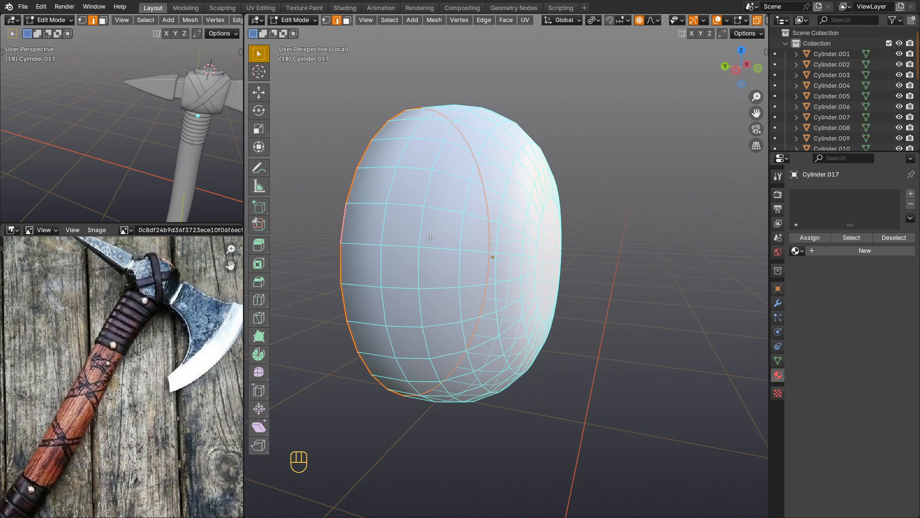
# Unwrap the whole rivet with the Angle Based method and assign the existing grid-textured material, Material, to it.
pyautogui.press('a')
pyautogui.press('u')
pyautogui.click(446, 245)
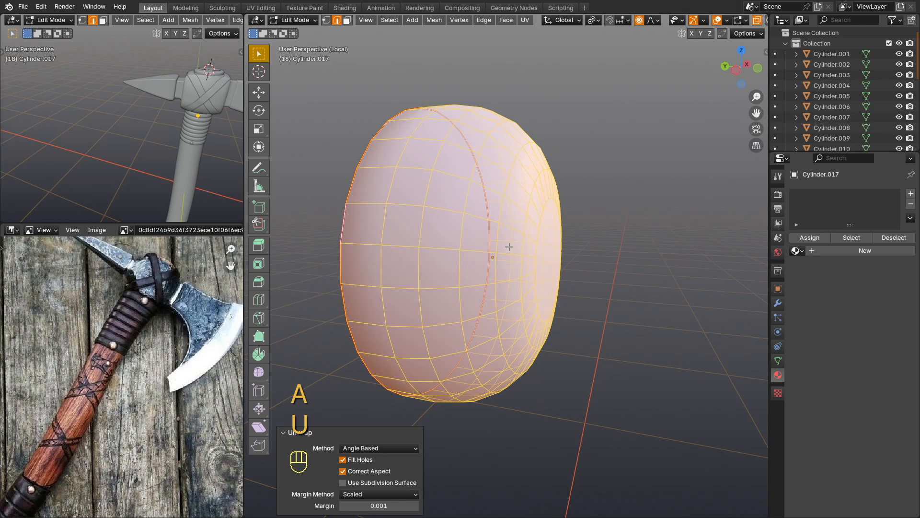
pyautogui.press('Tab')
pyautogui.click(800, 238)
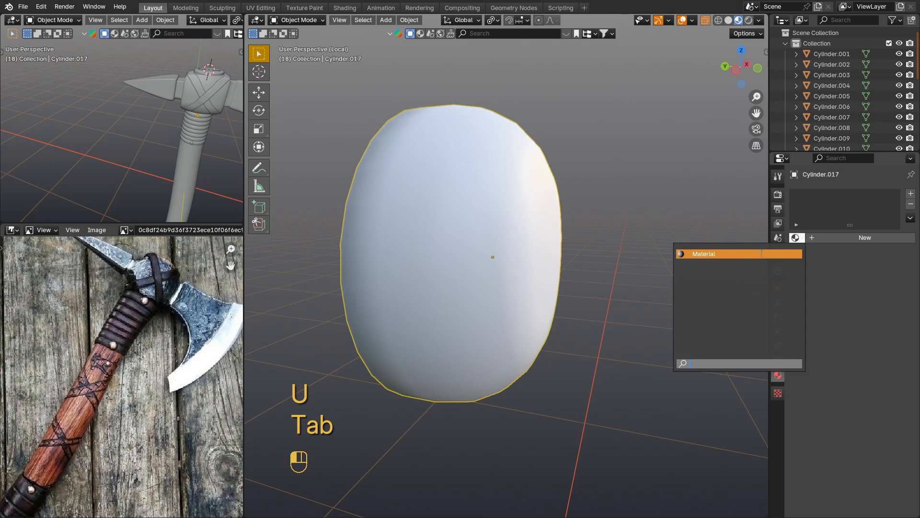
pyautogui.click(735, 252)
pyautogui.moveTo(545, 260); pyautogui.dragTo(470, 264, button='middle')
# Leave the rivet's isolated view, open the handle in Edit Mode at its top end and turn X-ray off.
pyautogui.press('KP_Divide')
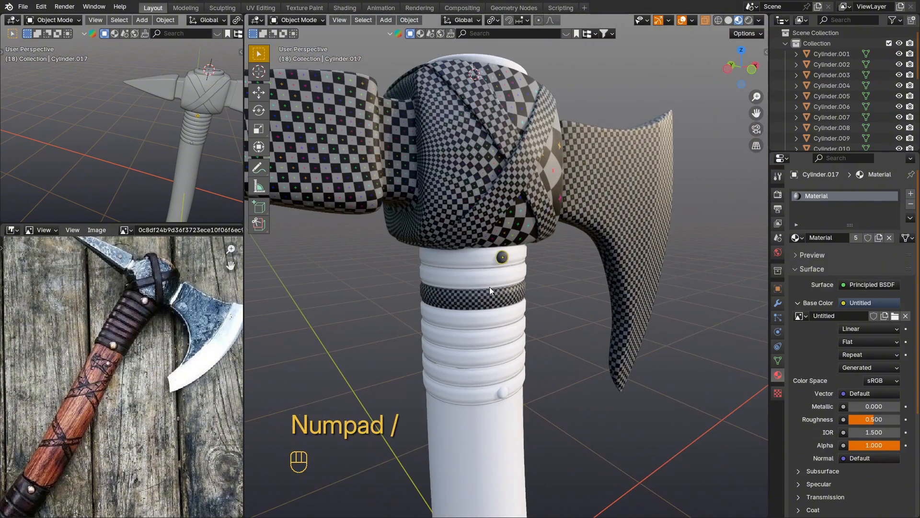
pyautogui.click(478, 453)
pyautogui.press('KP_Decimal')
pyautogui.keyDown('shift'); pyautogui.moveTo(466, 154); pyautogui.dragTo(461, 281, button='middle'); pyautogui.keyUp('shift')
pyautogui.press('Tab')
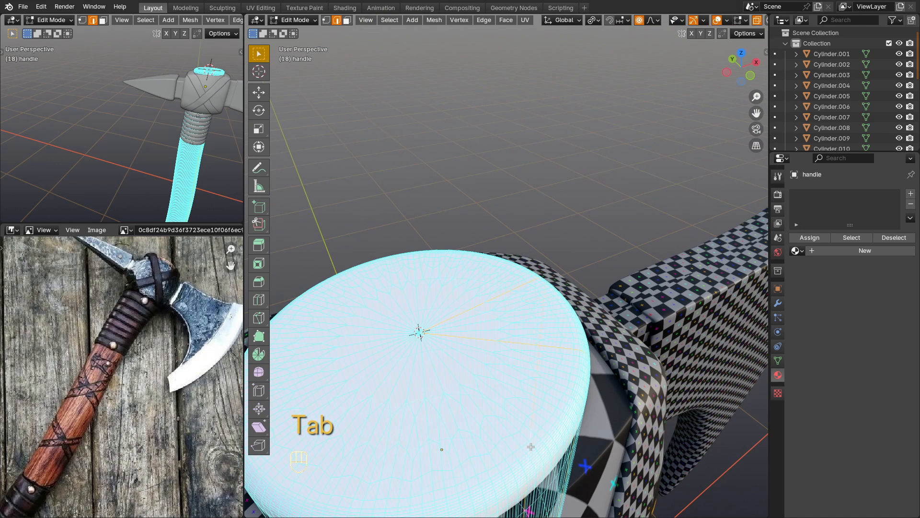
pyautogui.keyDown('alt'); pyautogui.click(505, 459); pyautogui.keyUp('alt')
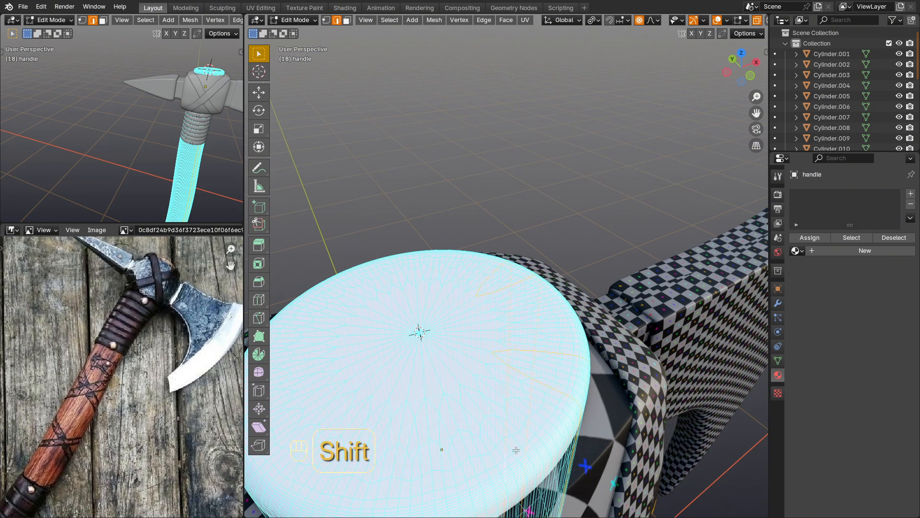
pyautogui.keyDown('shift'); pyautogui.moveTo(510, 455); pyautogui.dragTo(550, 339, button='middle'); pyautogui.keyUp('shift')
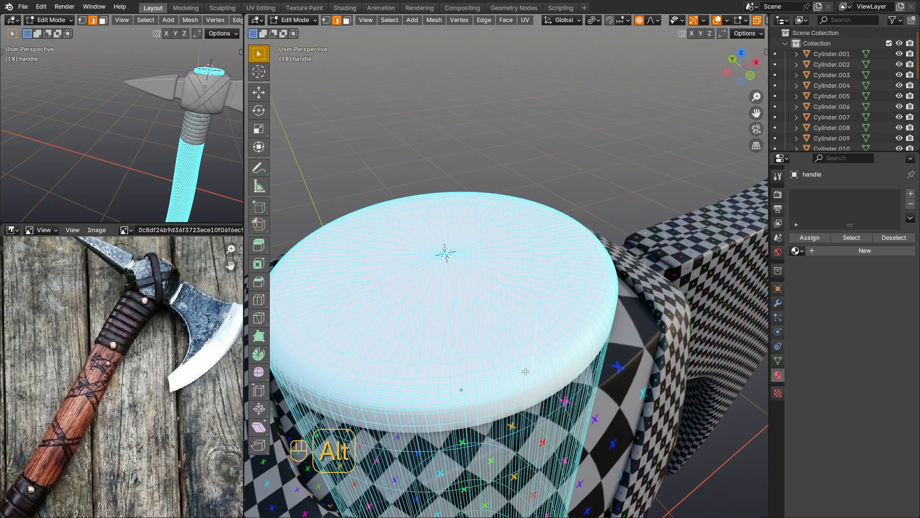
pyautogui.hotkey('alt', 'z')
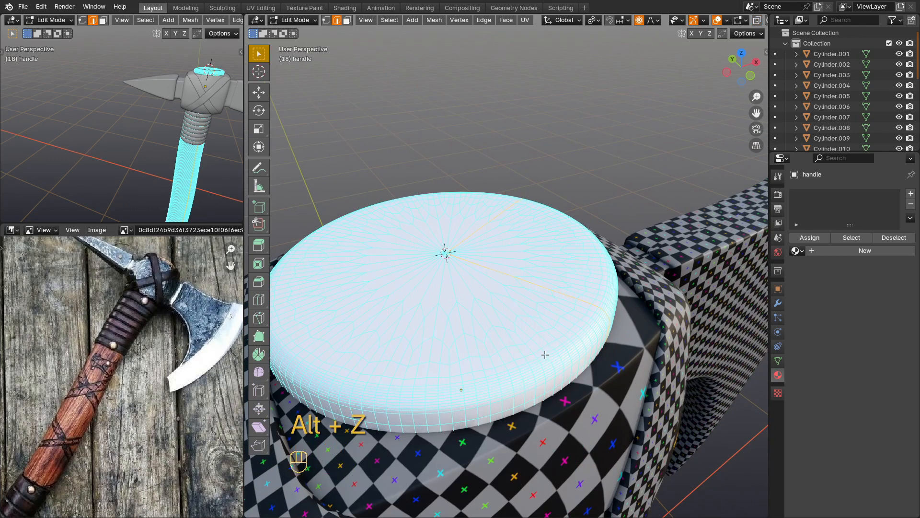
# Mark the edge loop around the flat cap at the handle's top end as a seam.
pyautogui.scroll(3, 524, 360)
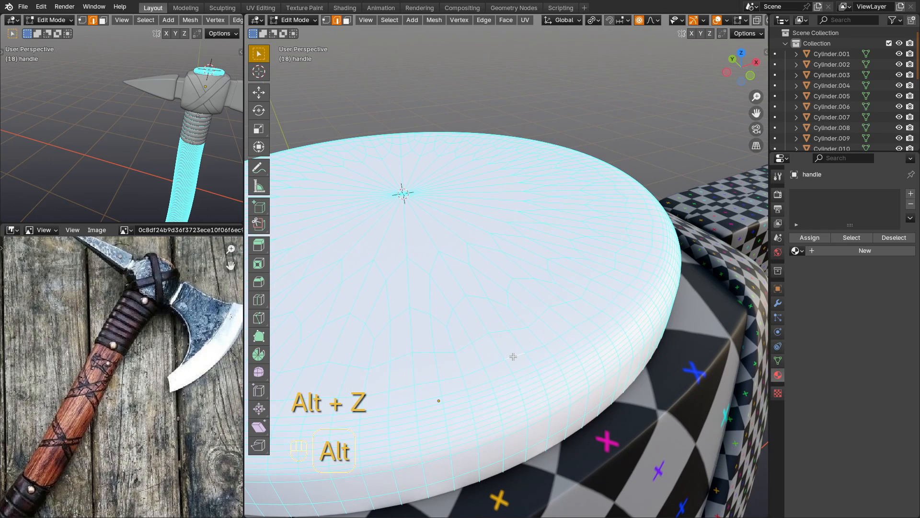
pyautogui.keyDown('alt'); pyautogui.click(513, 357); pyautogui.keyUp('alt')
pyautogui.rightClick(513, 355)
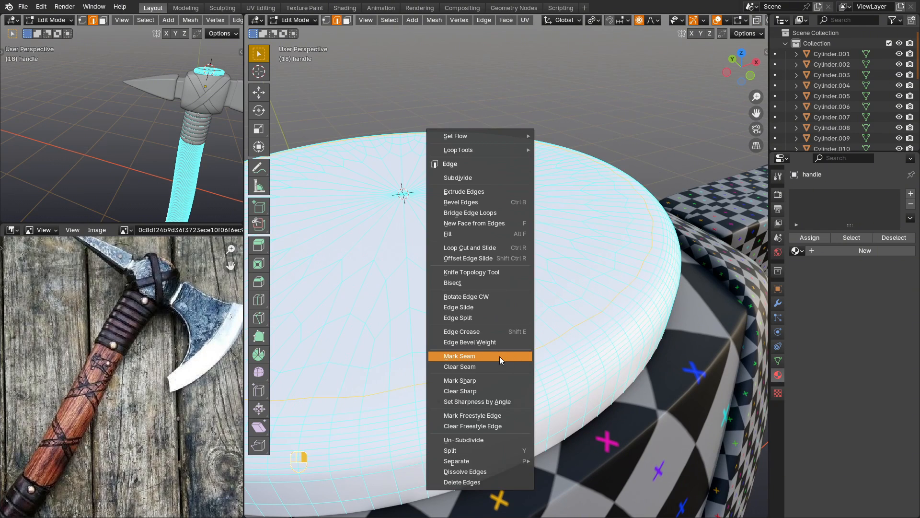
pyautogui.click(500, 355)
# Isolate the handle and mark the edge loop around the underside of its flared bottom end as a seam.
pyautogui.scroll(-6, 502, 357)
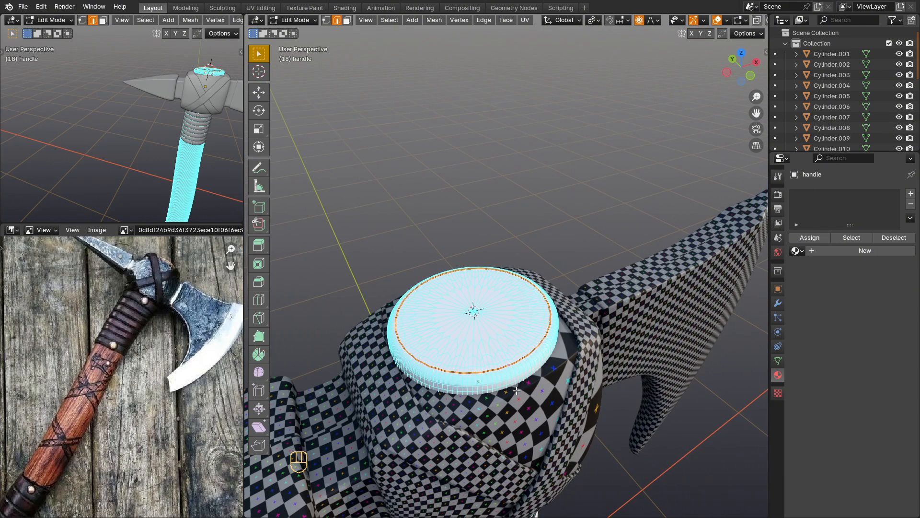
pyautogui.press('KP_Divide')
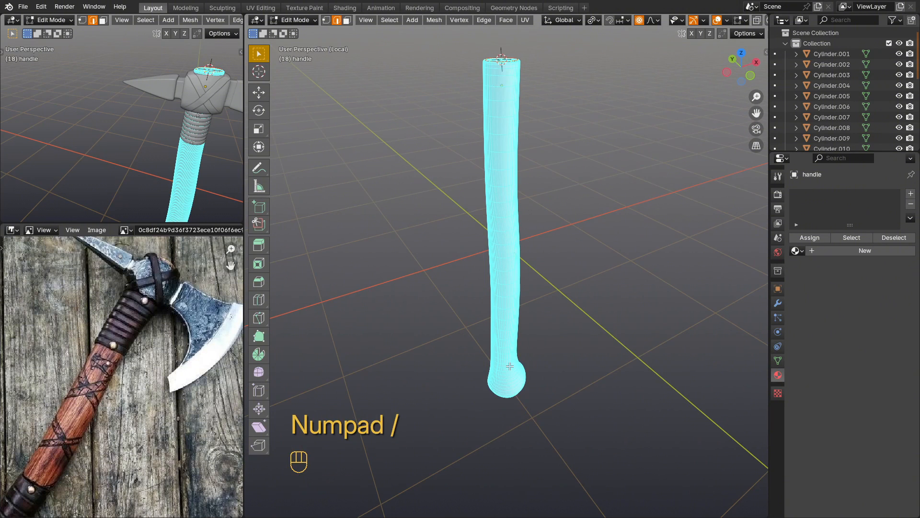
pyautogui.moveTo(509, 366); pyautogui.dragTo(503, 349, button='middle')
pyautogui.scroll(4, 523, 311)
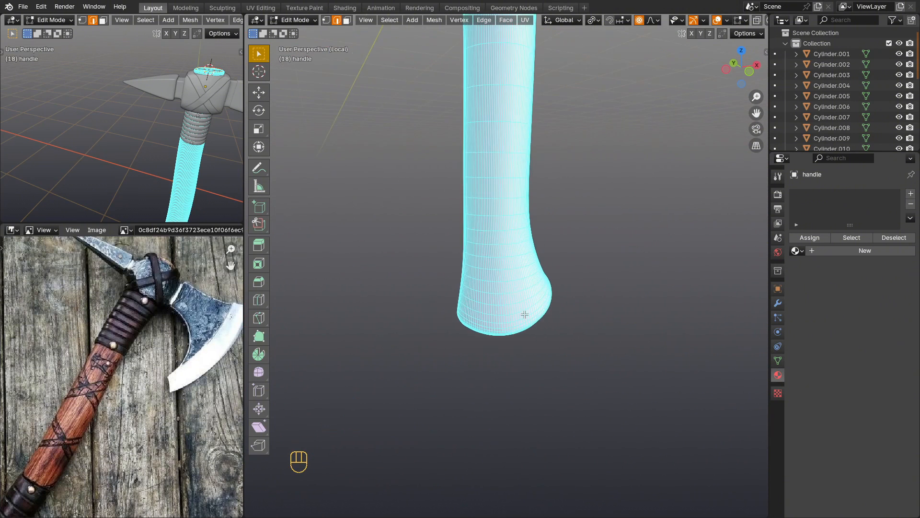
pyautogui.scroll(8, 524, 314)
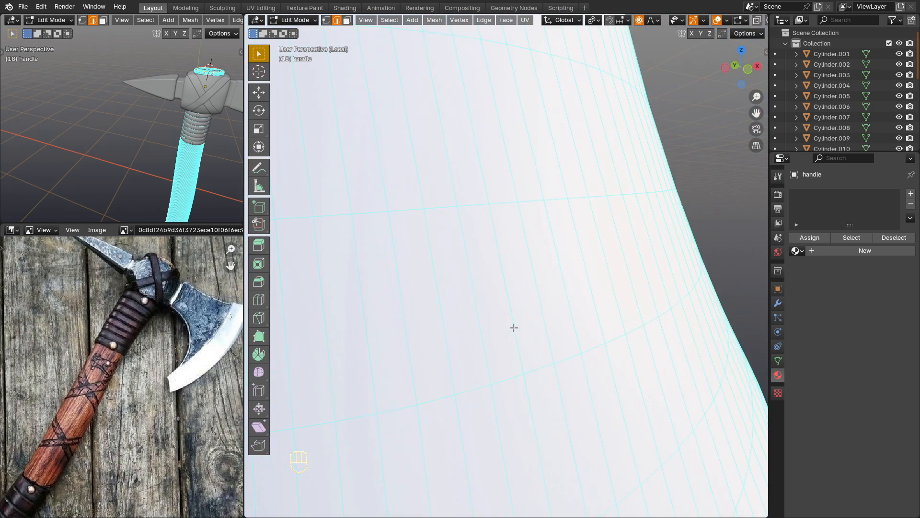
pyautogui.scroll(-6, 546, 394)
pyautogui.keyDown('shift'); pyautogui.moveTo(551, 433); pyautogui.dragTo(522, 371, button='middle'); pyautogui.keyUp('shift')
pyautogui.keyDown('alt'); pyautogui.click(497, 375); pyautogui.keyUp('alt')
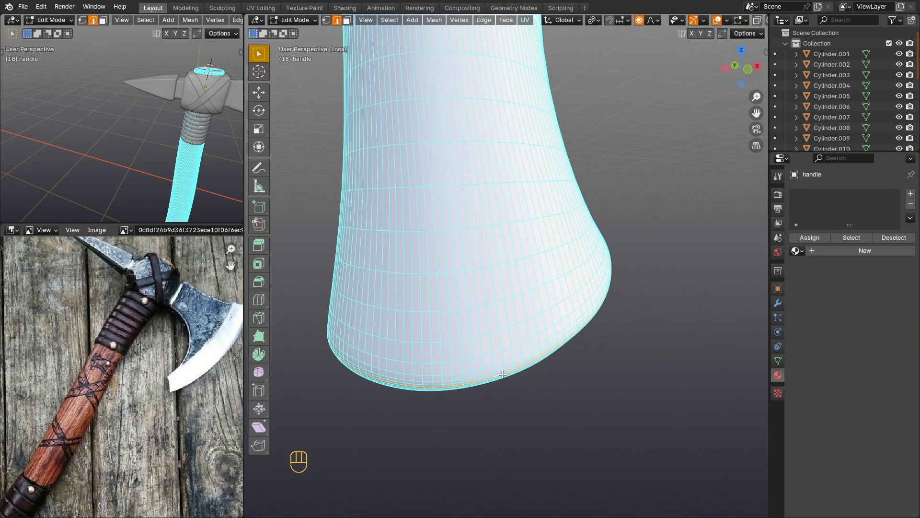
pyautogui.rightClick(497, 375)
pyautogui.click(499, 373)
# Unwrap the whole handle mesh with only its end-cap seams and return to Object Mode.
pyautogui.press('a')
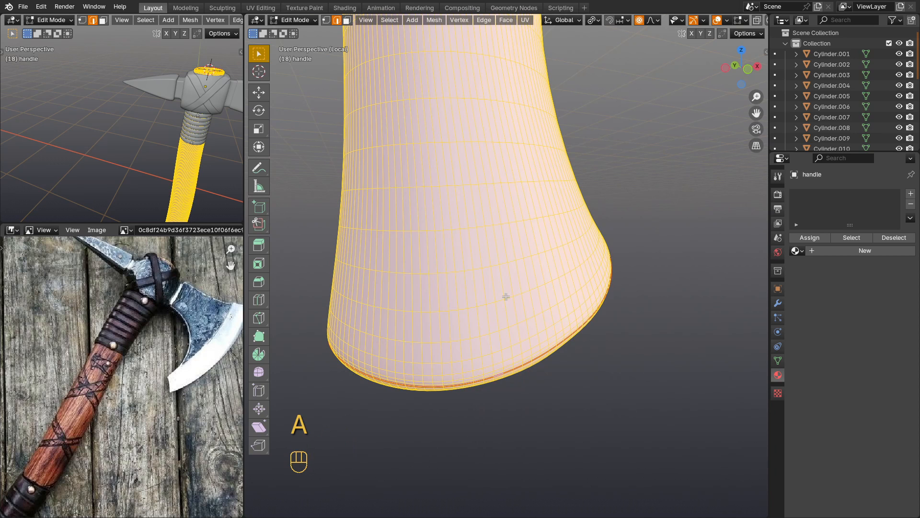
pyautogui.press('u')
pyautogui.click(505, 297)
pyautogui.press('Tab')
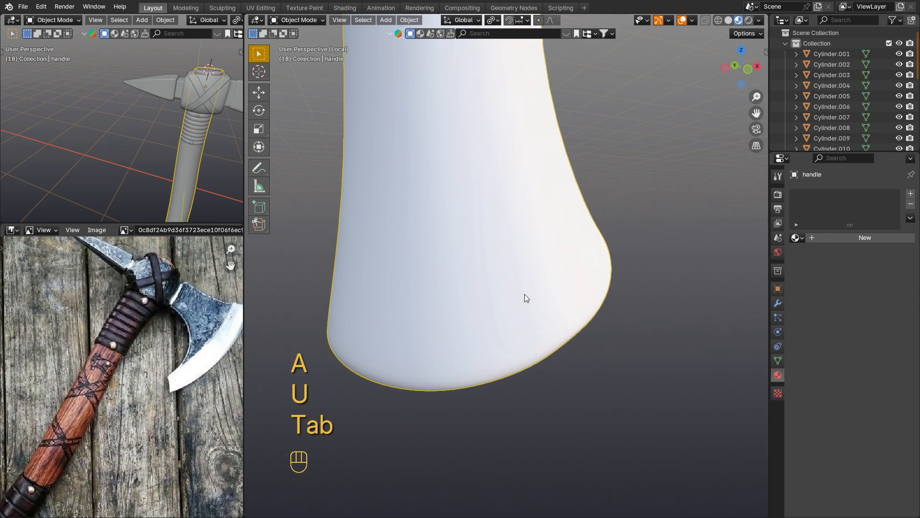
# Assign the existing grid-textured material, Material, to the handle and check the pattern along its length.
pyautogui.click(802, 237)
pyautogui.click(792, 254)
pyautogui.keyDown('shift'); pyautogui.moveTo(545, 197); pyautogui.dragTo(500, 273, button='middle'); pyautogui.keyUp('shift')
pyautogui.scroll(-4, 510, 194)
# Mark one edge loop running lengthwise along the handle as a seam.
pyautogui.press('Tab')
pyautogui.scroll(5, 494, 284)
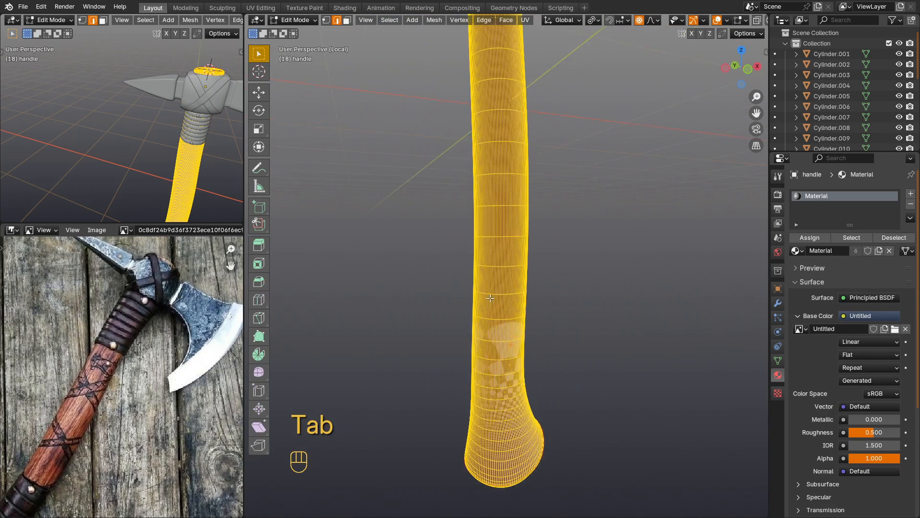
pyautogui.keyDown('alt'); pyautogui.click(496, 293); pyautogui.keyUp('alt')
pyautogui.moveTo(653, 314); pyautogui.dragTo(521, 368, button='middle')
pyautogui.hotkey('ctrl', 'e')
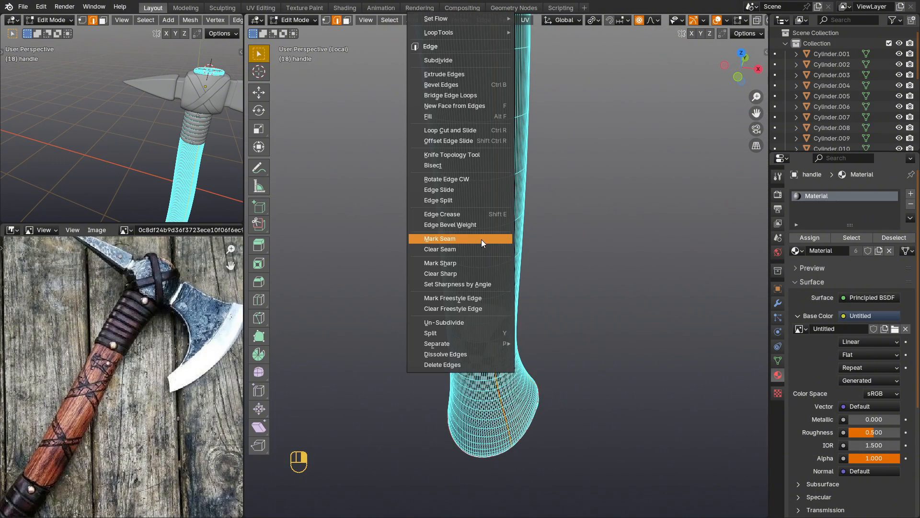
pyautogui.click(481, 240)
# Unwrap the whole handle again using the lengthwise seam and return to Object Mode.
pyautogui.press('a')
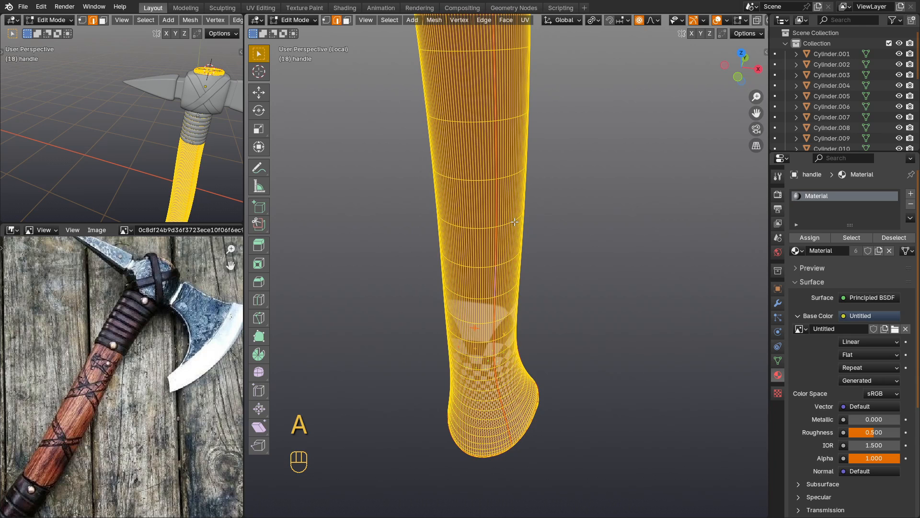
pyautogui.press('u')
pyautogui.click(503, 221)
pyautogui.press('Tab')
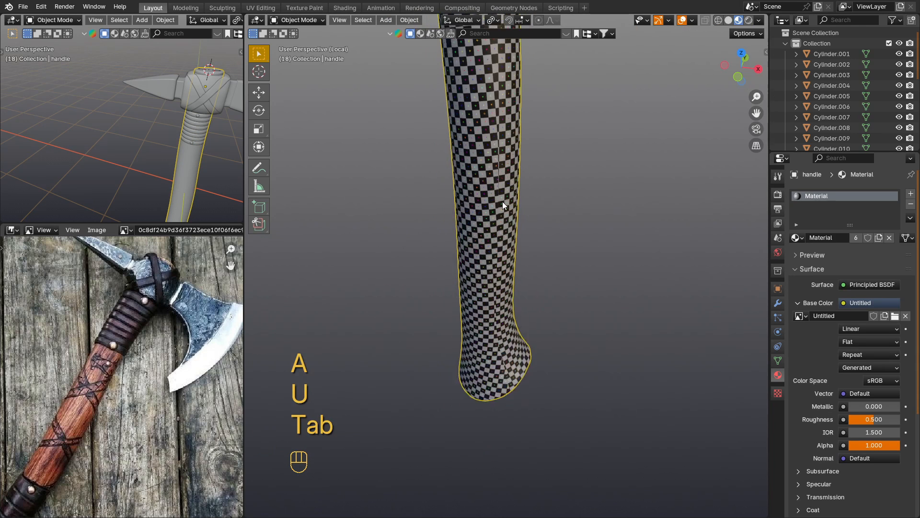
# Exit the handle's local view and copy the grid-textured grip ring's UV map to the other seven upper grip rings.
pyautogui.press('KP_Divide')
pyautogui.click(544, 381)
pyautogui.click(545, 382)
pyautogui.keyDown('shift'); pyautogui.click(539, 351); pyautogui.keyUp('shift')
pyautogui.keyDown('shift'); pyautogui.click(542, 283); pyautogui.keyUp('shift')
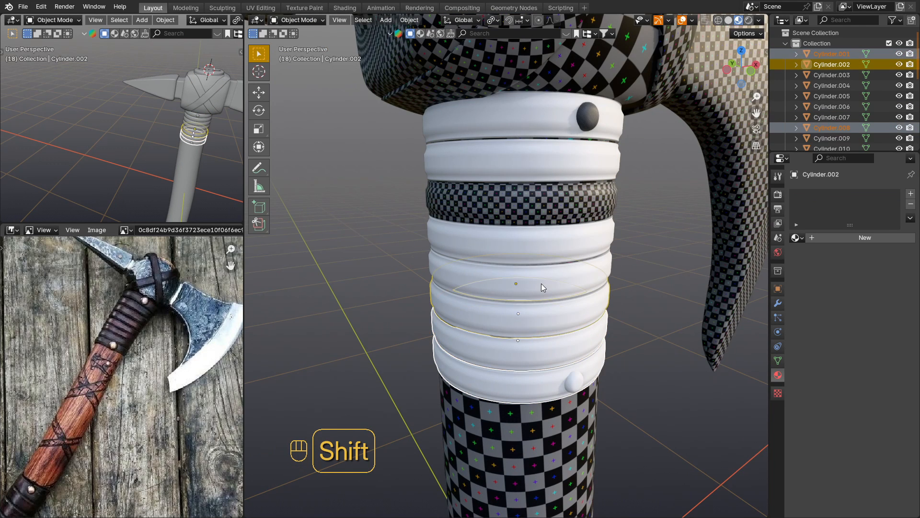
pyautogui.keyDown('shift'); pyautogui.click(547, 256); pyautogui.keyUp('shift')
pyautogui.keyDown('shift'); pyautogui.click(551, 235); pyautogui.keyUp('shift')
pyautogui.keyDown('shift'); pyautogui.click(546, 156); pyautogui.keyUp('shift')
pyautogui.keyDown('shift'); pyautogui.click(547, 115); pyautogui.keyUp('shift')
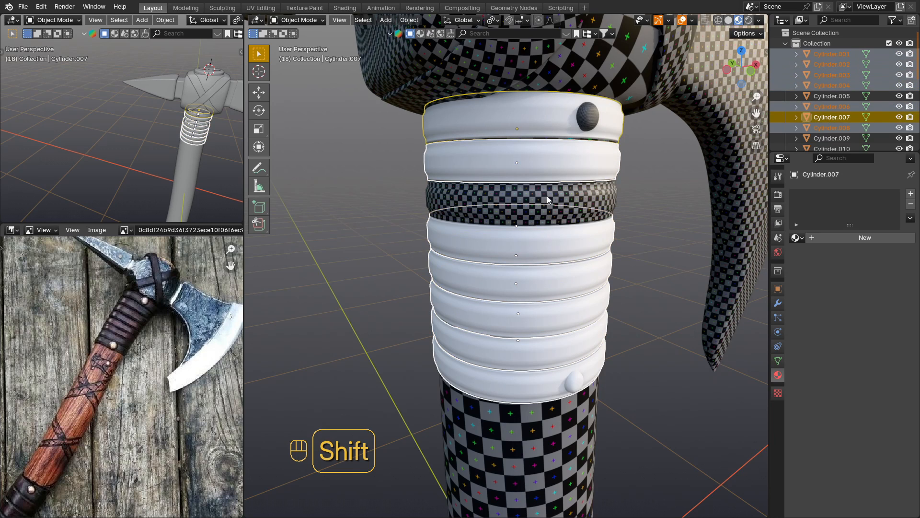
pyautogui.keyDown('shift'); pyautogui.click(519, 211); pyautogui.keyUp('shift')
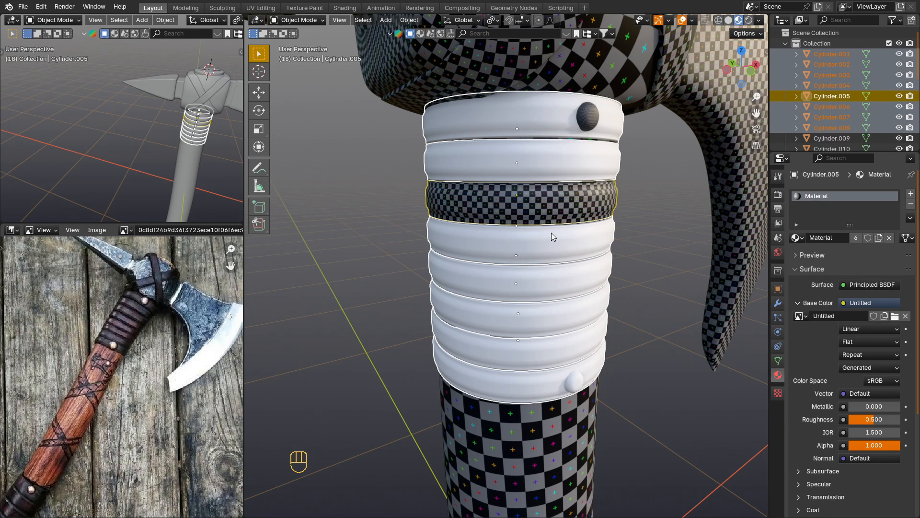
pyautogui.hotkey('ctrl', 'l')
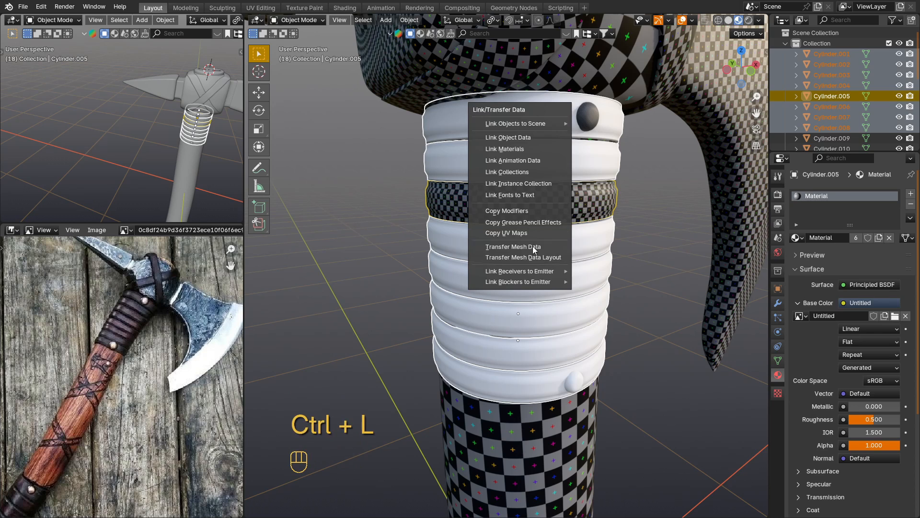
pyautogui.click(522, 233)
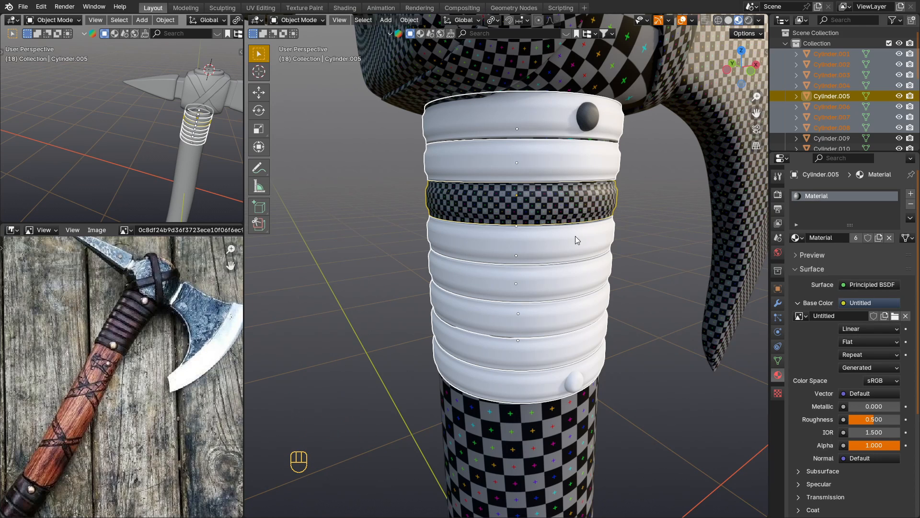
# Link the textured ring's material to the other upper grip rings and check their meshes together in Edit Mode.
pyautogui.hotkey('ctrl', 'l')
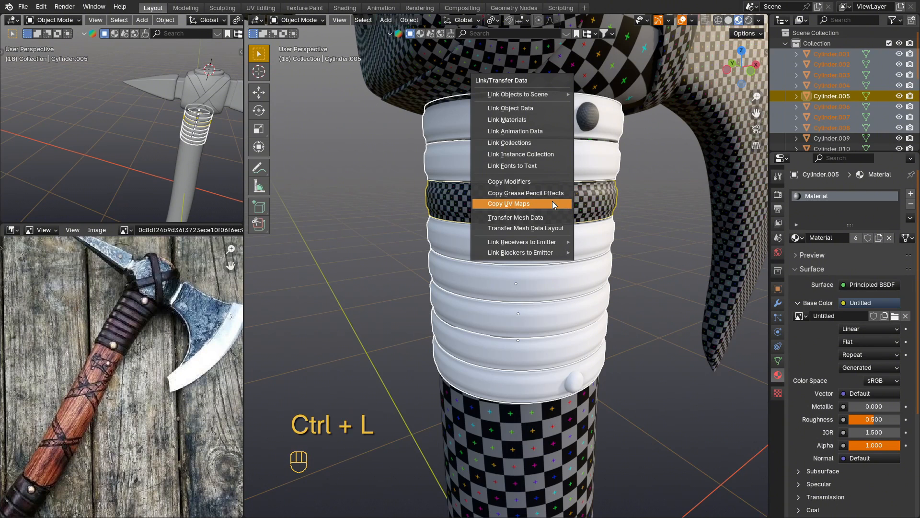
pyautogui.click(542, 120)
pyautogui.press('Tab')
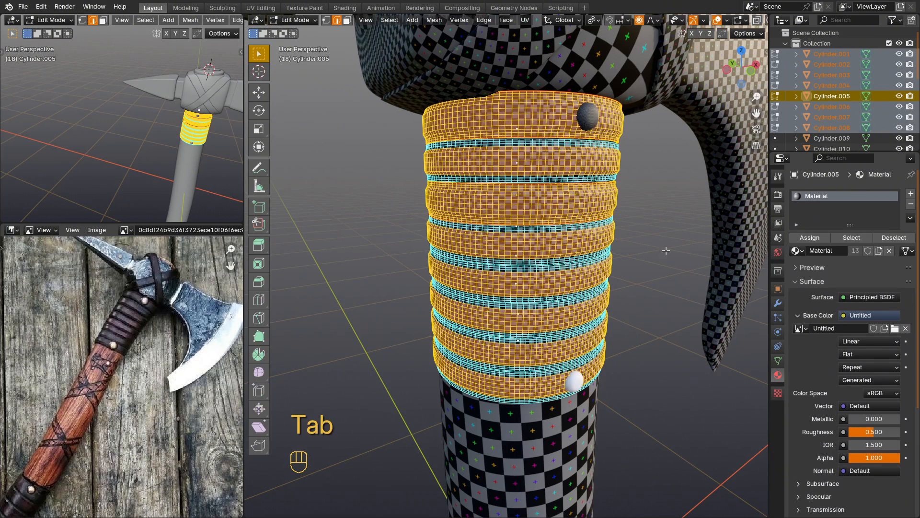
pyautogui.press('Tab')
pyautogui.click(665, 247)
# Copy the UV map and link the material from the upper grip's top rivet to its bottom rivet.
pyautogui.moveTo(665, 243); pyautogui.dragTo(634, 241, button='middle')
pyautogui.scroll(-3, 631, 232)
pyautogui.click(595, 307)
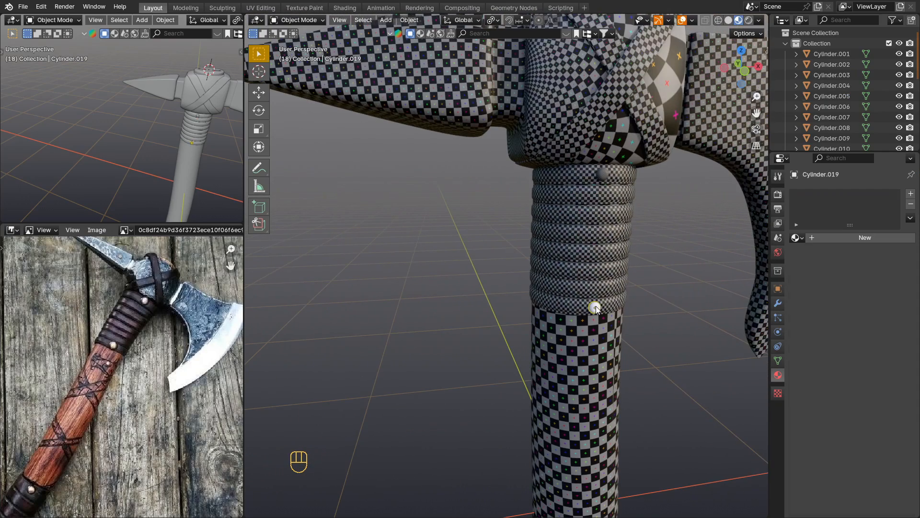
pyautogui.keyDown('shift'); pyautogui.moveTo(642, 317); pyautogui.dragTo(608, 328, button='middle'); pyautogui.keyUp('shift')
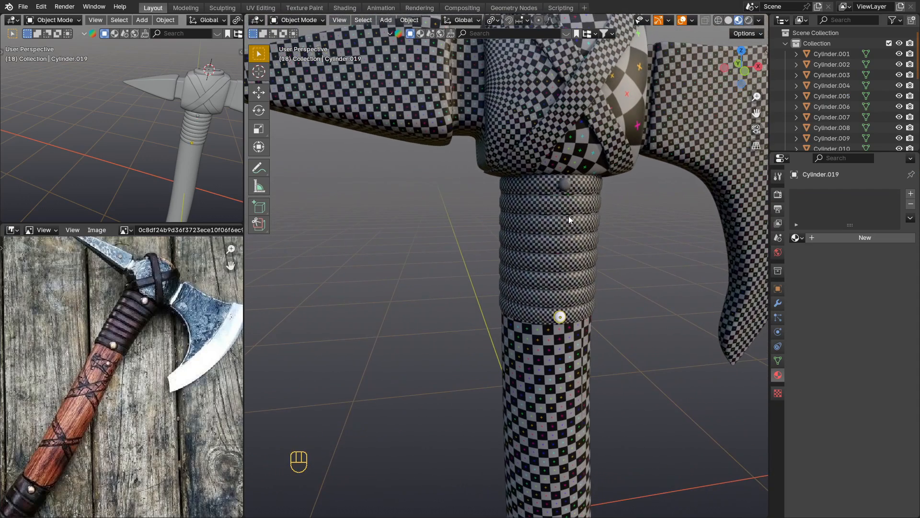
pyautogui.keyDown('shift'); pyautogui.click(566, 186); pyautogui.keyUp('shift')
pyautogui.scroll(2, 578, 253)
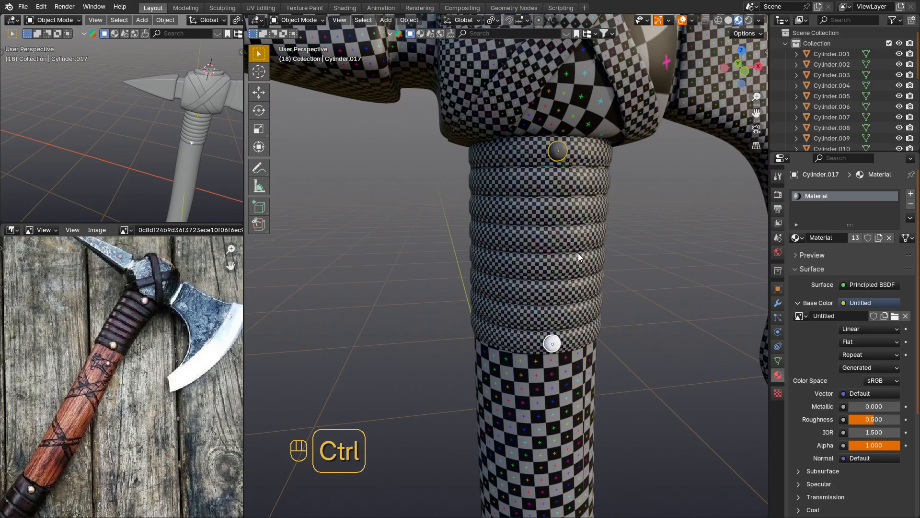
pyautogui.hotkey('ctrl', 'l')
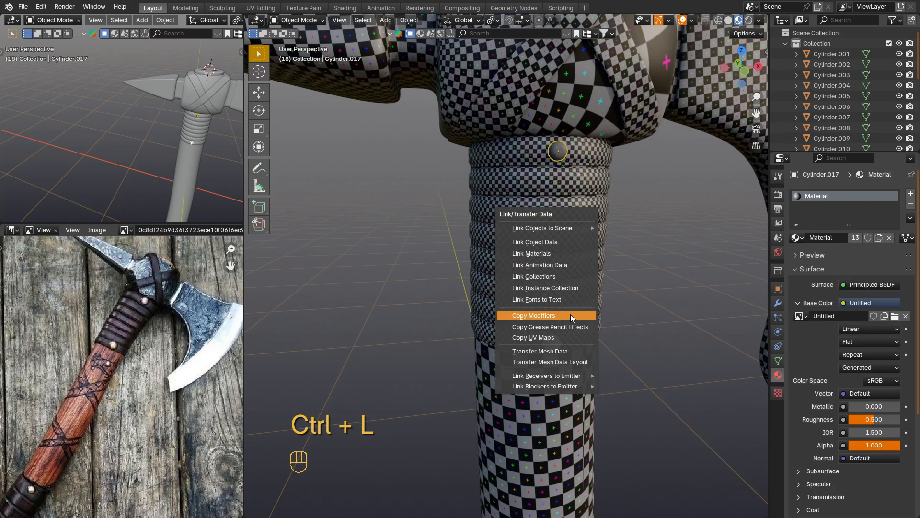
pyautogui.click(560, 338)
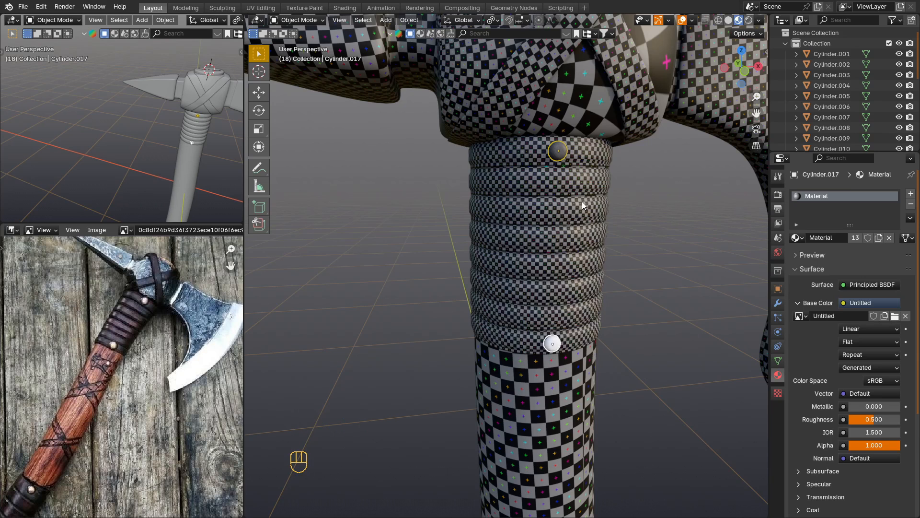
pyautogui.hotkey('ctrl', 'l')
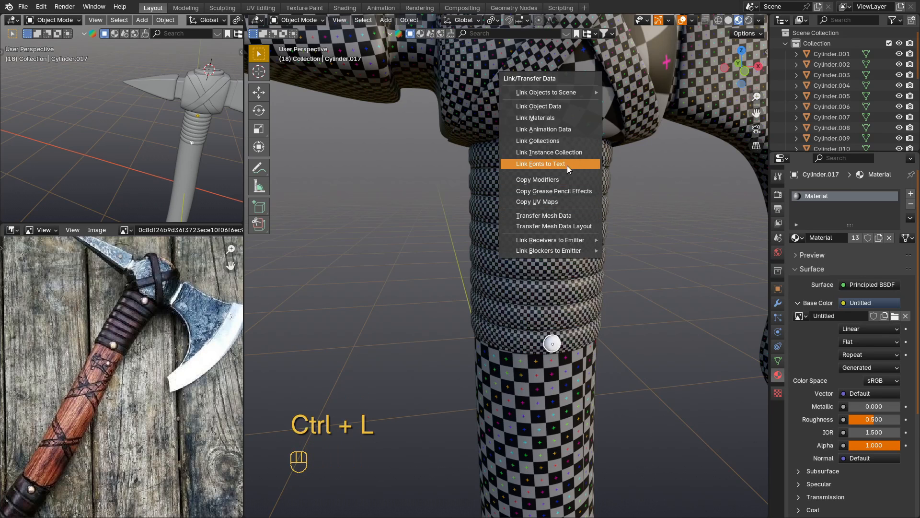
pyautogui.click(556, 118)
# Isolate the topmost lower grip ring and mark its rim edge loops and a crosswise line on the inner wall as seams.
pyautogui.keyDown('shift'); pyautogui.moveTo(602, 404); pyautogui.dragTo(528, 260, button='middle'); pyautogui.keyUp('shift')
pyautogui.scroll(4, 534, 223)
pyautogui.click(531, 200)
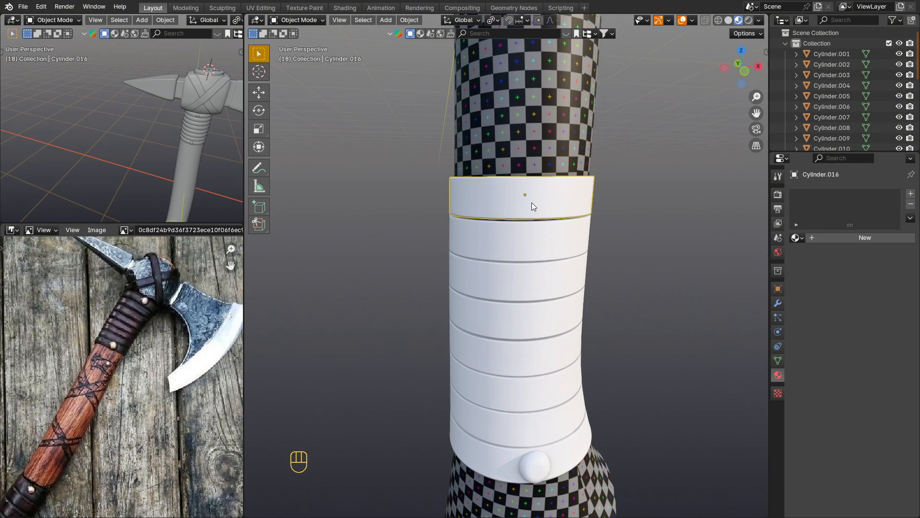
pyautogui.press('KP_Divide')
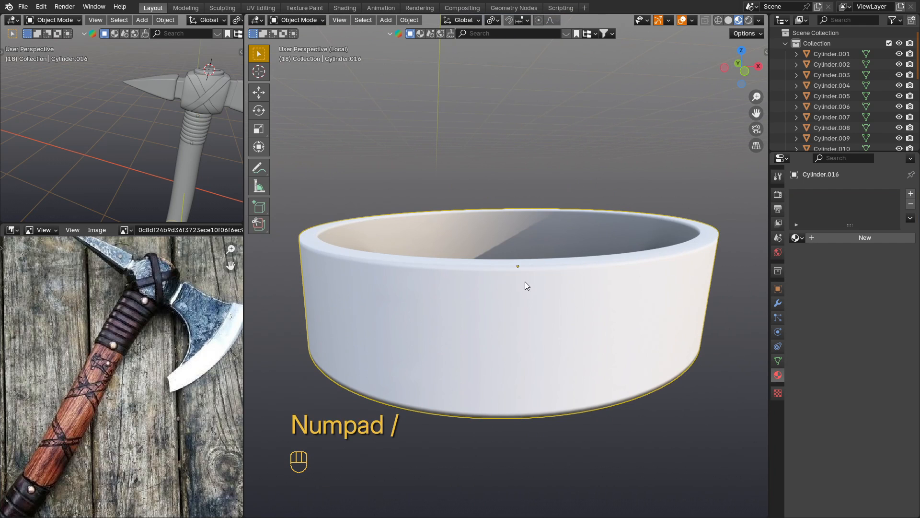
pyautogui.press('Tab')
pyautogui.moveTo(524, 273); pyautogui.dragTo(508, 286, button='middle')
pyautogui.scroll(3, 470, 295)
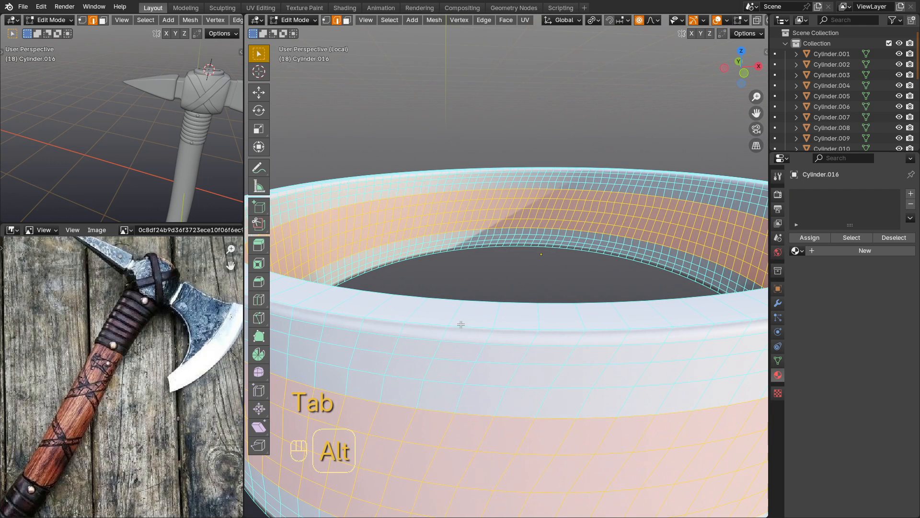
pyautogui.keyDown('alt'); pyautogui.click(460, 325); pyautogui.keyUp('alt')
pyautogui.keyDown('alt'); pyautogui.keyDown('shift'); pyautogui.click(477, 300); pyautogui.keyUp('shift'); pyautogui.keyUp('alt')
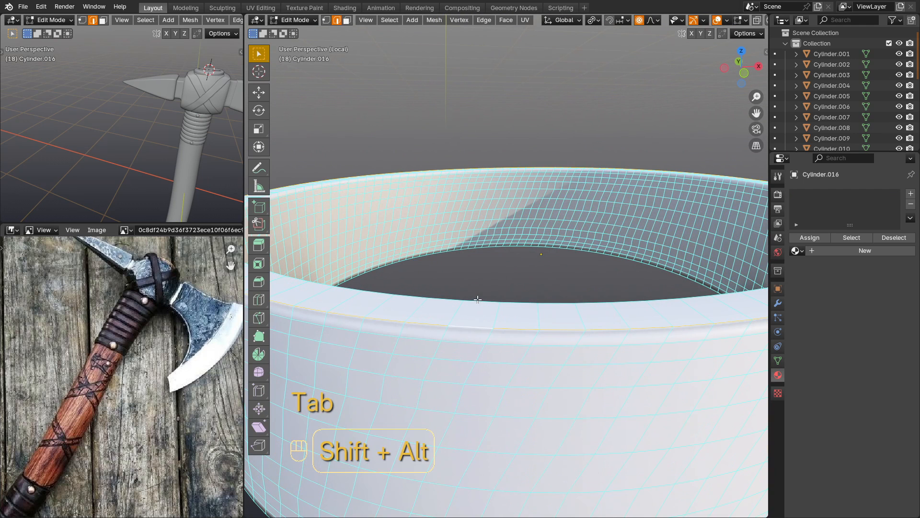
pyautogui.keyDown('alt'); pyautogui.keyDown('shift'); pyautogui.click(480, 246); pyautogui.keyUp('shift'); pyautogui.keyUp('alt')
pyautogui.scroll(-3, 480, 246)
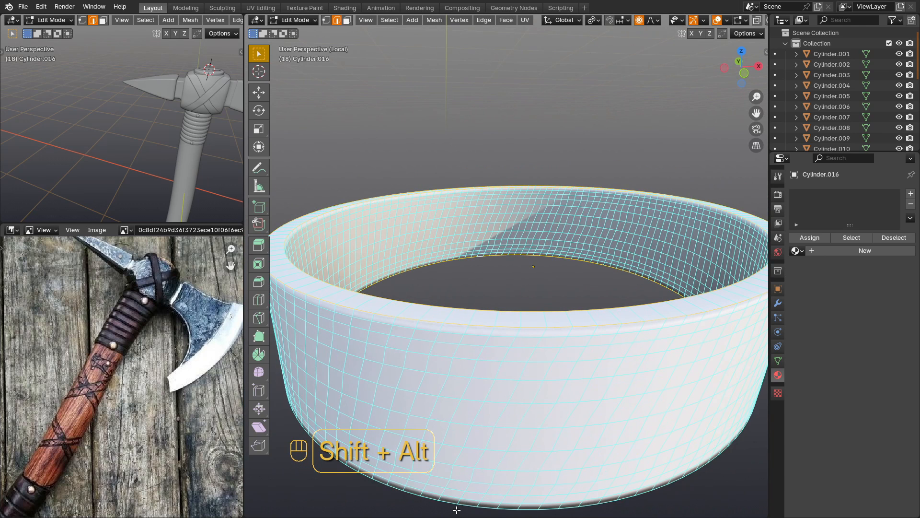
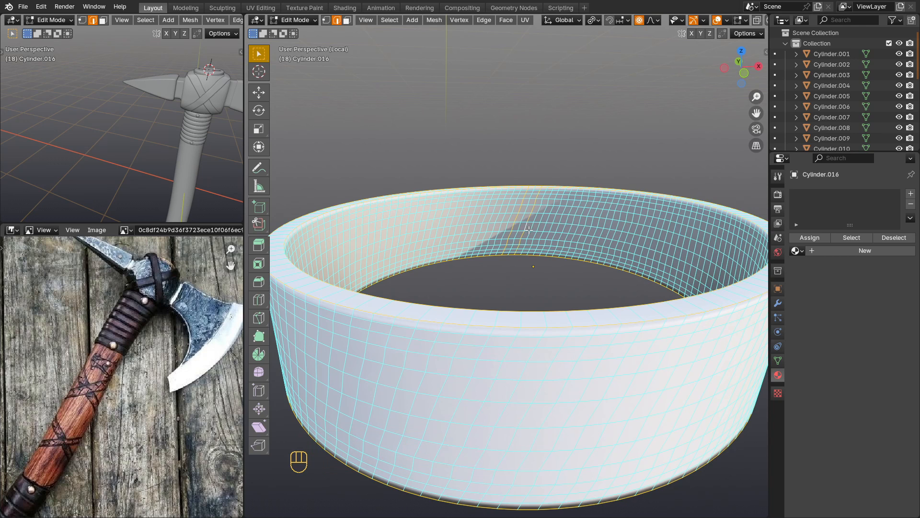
pyautogui.hotkey('ctrl', 'e')
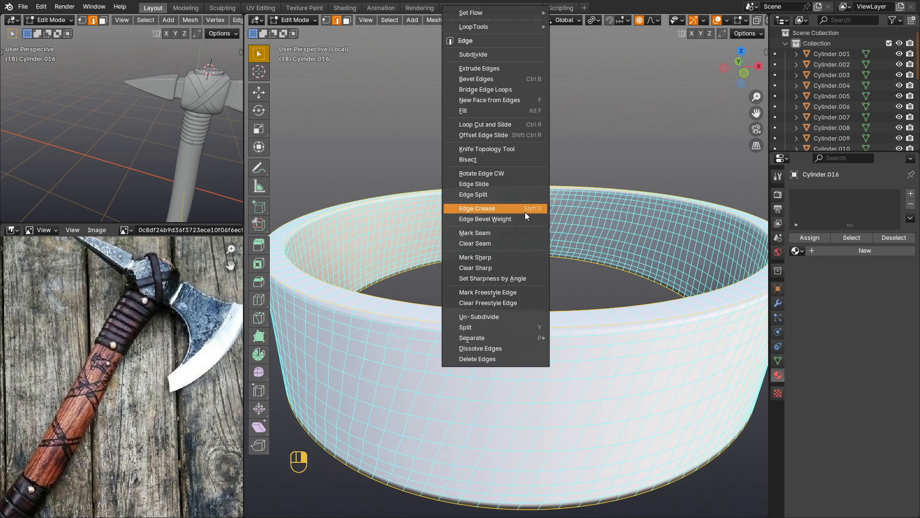
pyautogui.click(505, 232)
# Unwrap the whole lower grip ring, assign the existing grid-textured Material to it and return to Object Mode.
pyautogui.press('a')
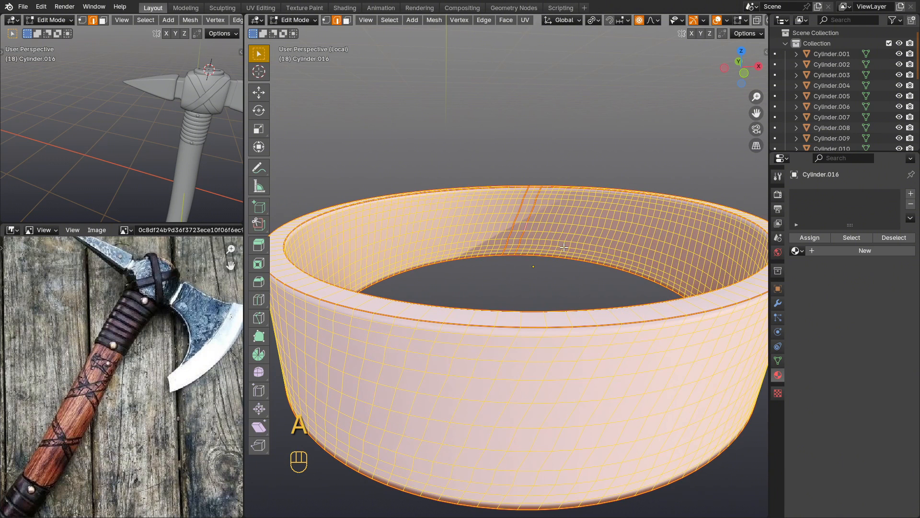
pyautogui.press('u')
pyautogui.click(550, 247)
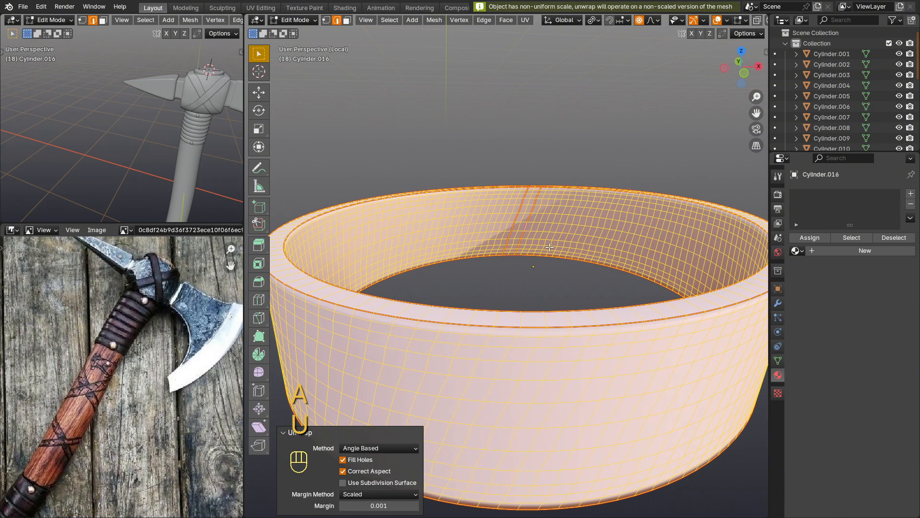
pyautogui.click(796, 250)
pyautogui.click(705, 264)
pyautogui.press('Tab')
pyautogui.moveTo(594, 381); pyautogui.dragTo(533, 357, button='middle')
# Undo the last five actions on the lower grip rings.
pyautogui.hotkey('ctrl', 'z')
pyautogui.hotkey('ctrl', 'z')
pyautogui.hotkey('ctrl', 'z')
pyautogui.hotkey('ctrl', 'z')
pyautogui.hotkey('ctrl', 'z')
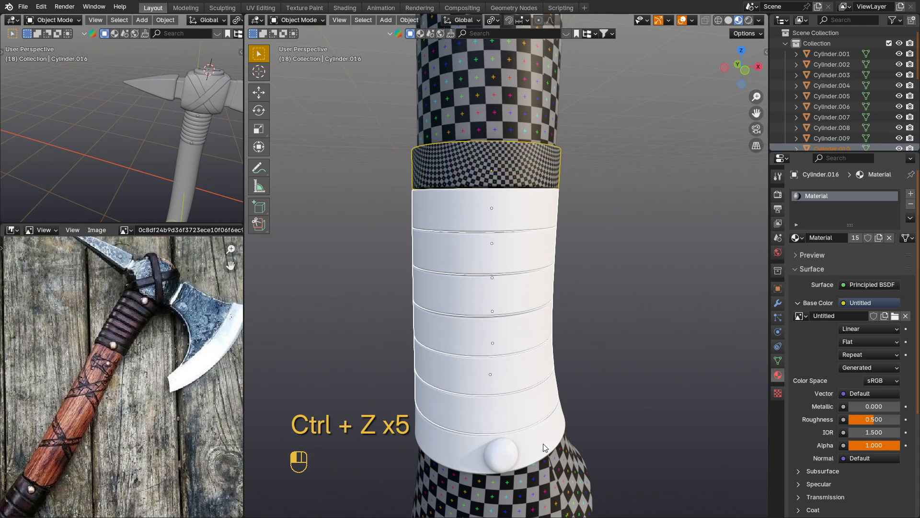
# Copy the UV map and link the material from the textured top ring to the seven other lower grip rings.
pyautogui.click(543, 444)
pyautogui.keyDown('shift'); pyautogui.click(526, 404); pyautogui.keyUp('shift')
pyautogui.keyDown('shift'); pyautogui.click(528, 366); pyautogui.keyUp('shift')
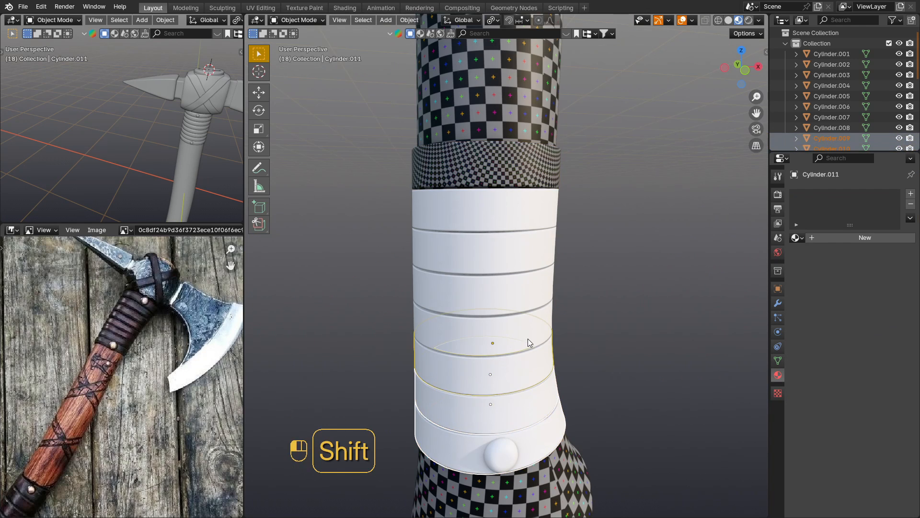
pyautogui.keyDown('shift'); pyautogui.click(531, 312); pyautogui.keyUp('shift')
pyautogui.keyDown('shift'); pyautogui.click(535, 278); pyautogui.keyUp('shift')
pyautogui.keyDown('shift'); pyautogui.click(535, 240); pyautogui.keyUp('shift')
pyautogui.keyDown('shift'); pyautogui.click(535, 207); pyautogui.keyUp('shift')
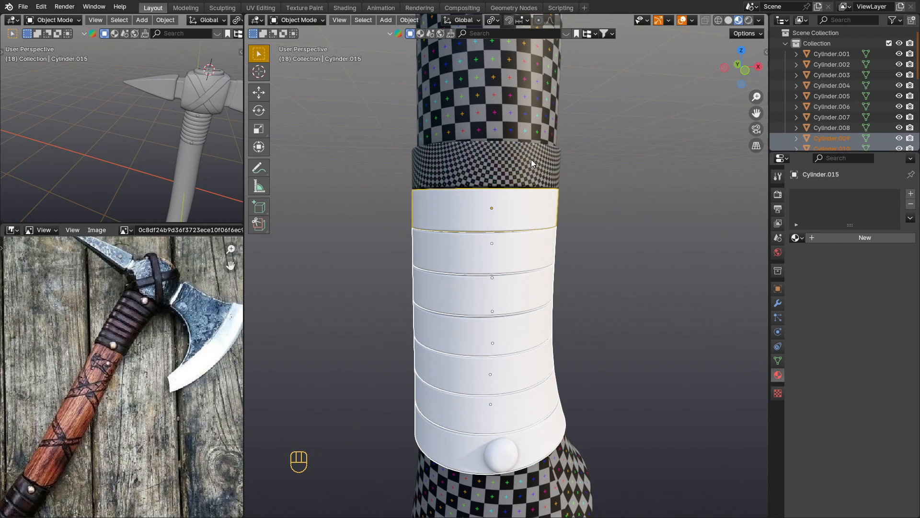
pyautogui.keyDown('shift'); pyautogui.click(527, 163); pyautogui.keyUp('shift')
pyautogui.hotkey('ctrl', 'l')
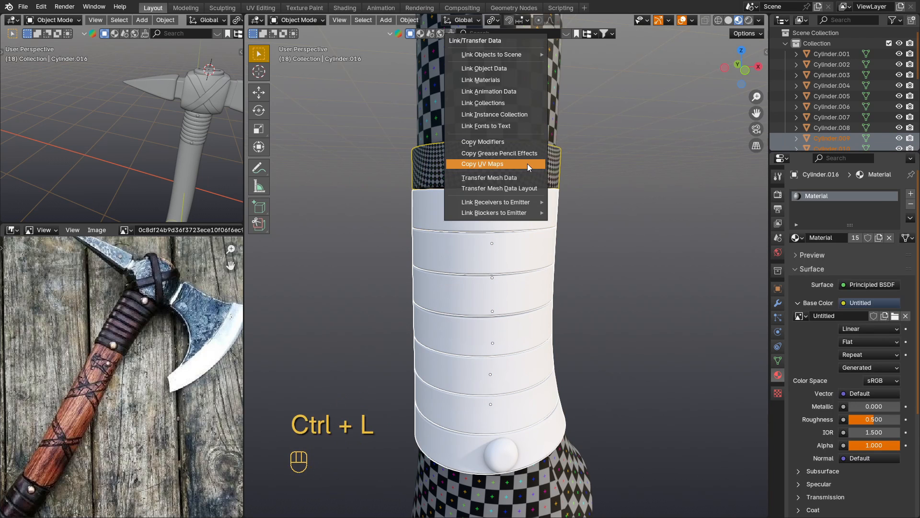
pyautogui.click(527, 164)
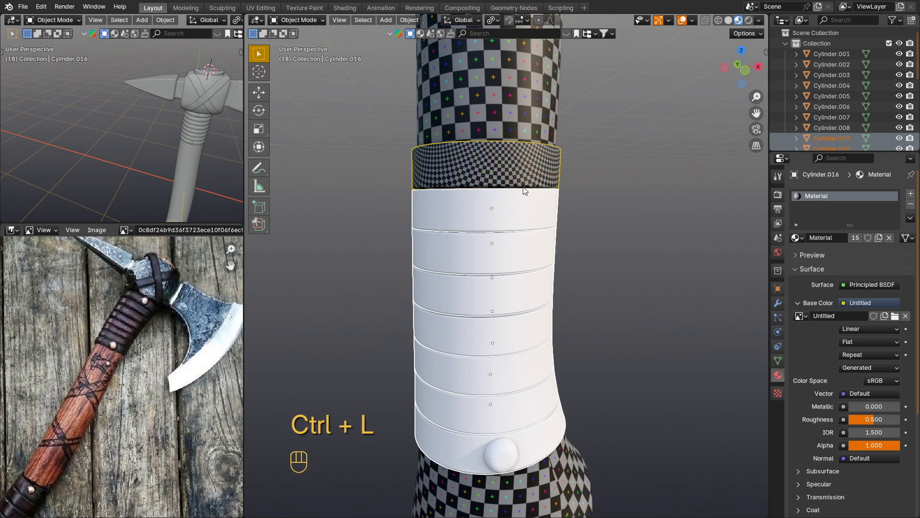
pyautogui.hotkey('ctrl', 'l')
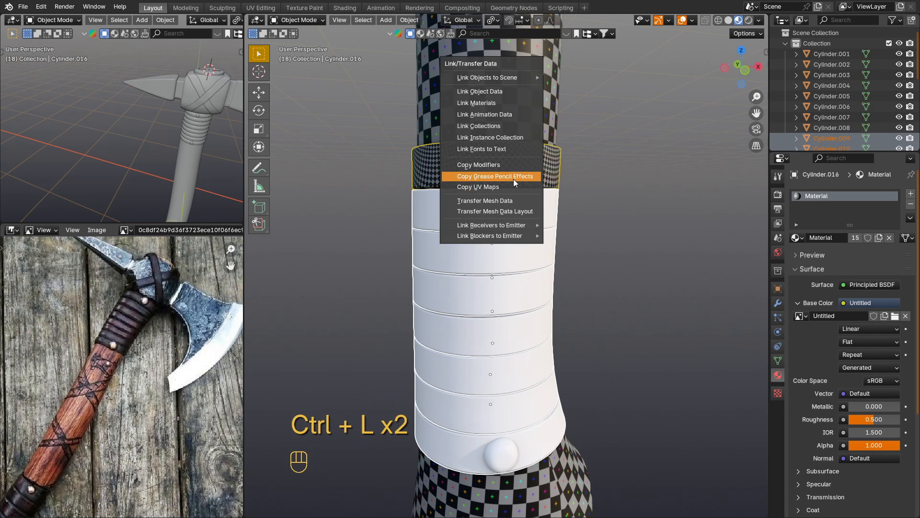
pyautogui.click(511, 103)
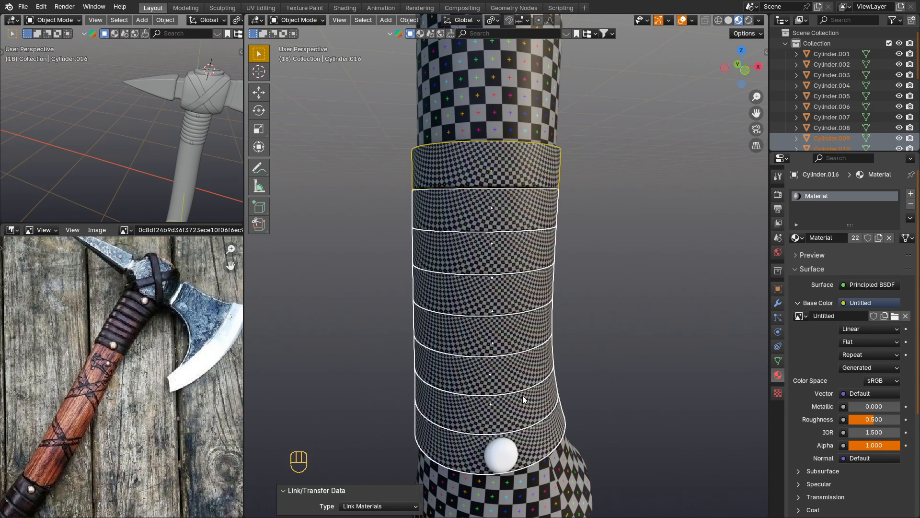
# Isolate the rivet on the lower grip and mark the edge loop around its back rim as a seam.
pyautogui.click(505, 454)
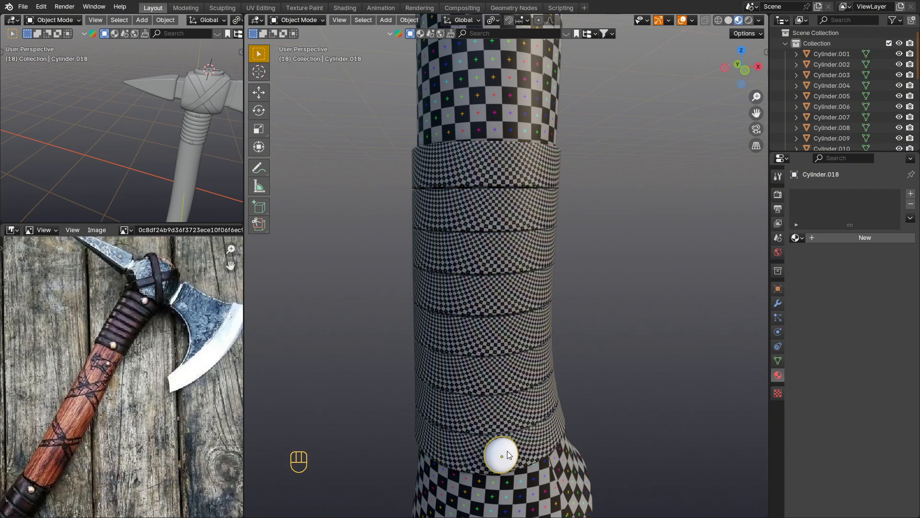
pyautogui.press('KP_Divide')
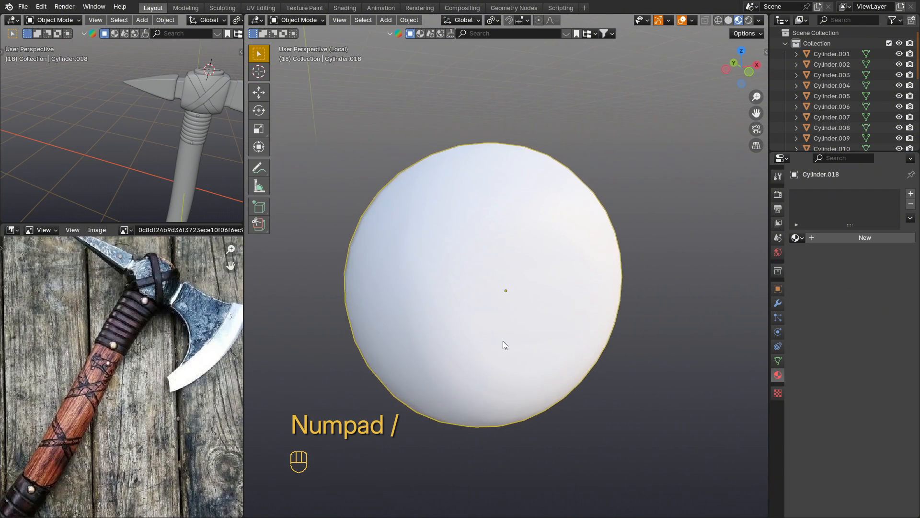
pyautogui.moveTo(503, 344); pyautogui.dragTo(553, 339, button='middle')
pyautogui.press('Tab')
pyautogui.press('2')
pyautogui.keyDown('alt'); pyautogui.click(382, 250); pyautogui.keyUp('alt')
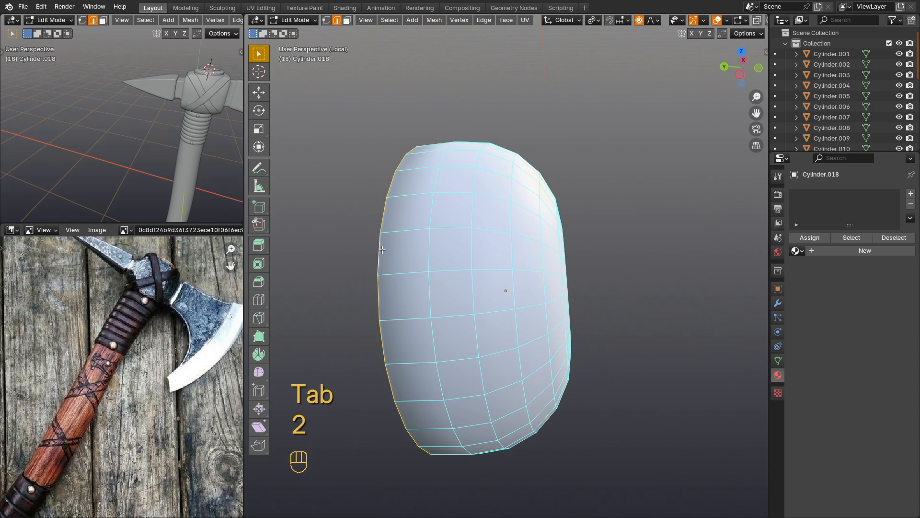
pyautogui.hotkey('ctrl', 'e')
pyautogui.click(361, 249)
# Unwrap the whole rivet, assign the existing grid-textured Material to it and return to Object Mode.
pyautogui.press('a')
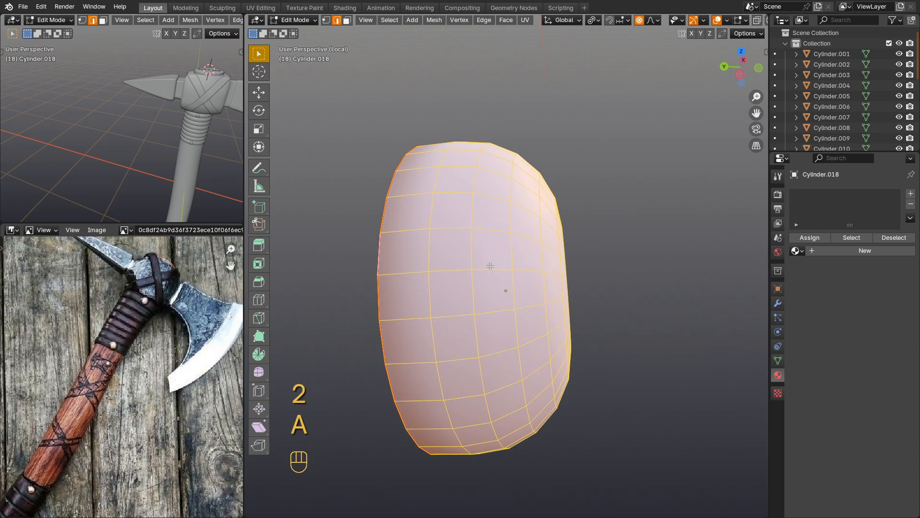
pyautogui.press('u')
pyautogui.click(486, 266)
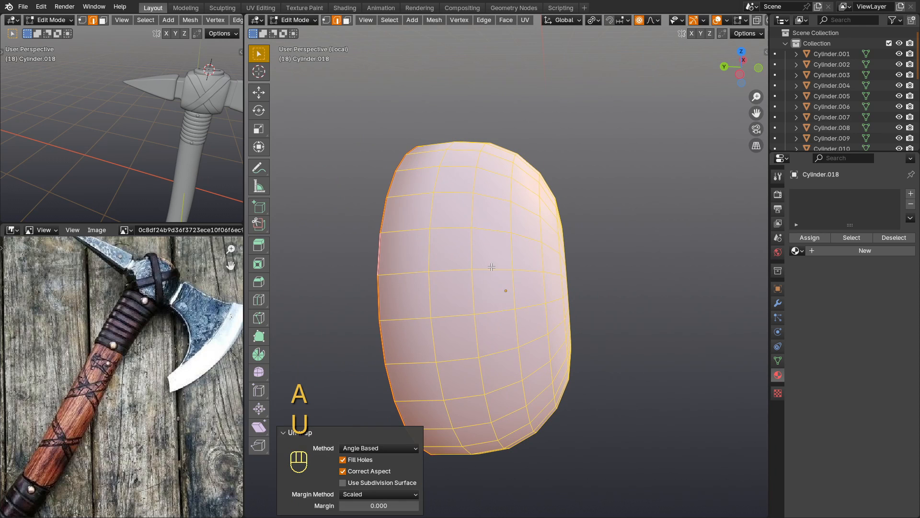
pyautogui.click(797, 250)
pyautogui.click(719, 265)
pyautogui.press('Tab')
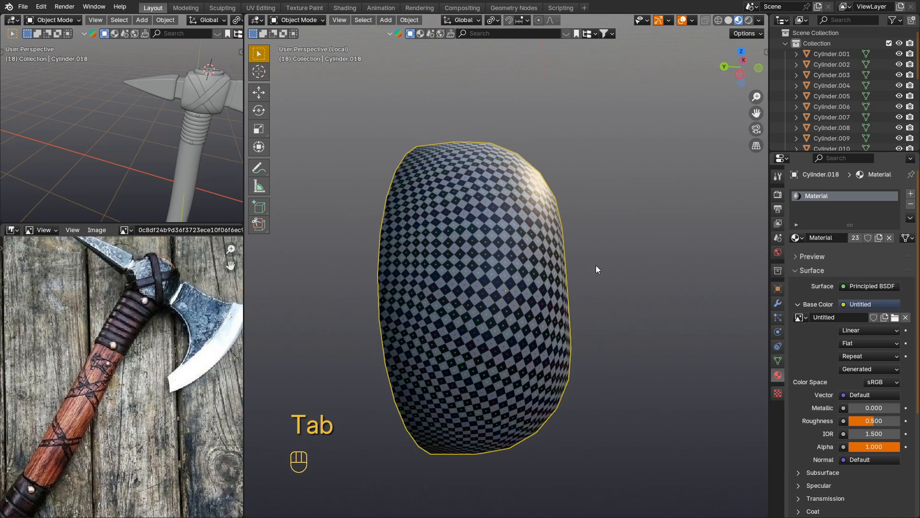
# Duplicate the lower grip rivet and move the copy up along Z by about 0.68 m to the top ring.
pyautogui.scroll(-3, 596, 267)
pyautogui.moveTo(597, 266); pyautogui.dragTo(537, 275, button='middle')
pyautogui.hotkey('shift', 'd')
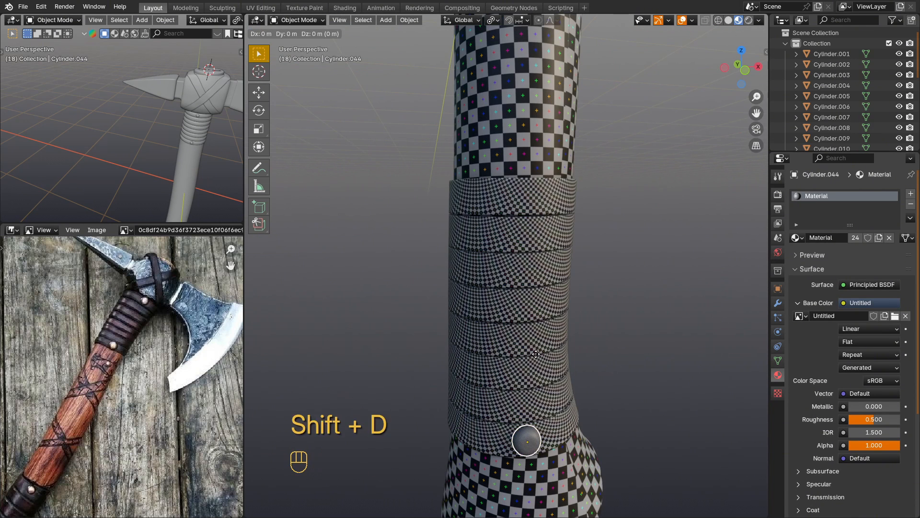
pyautogui.press('z')
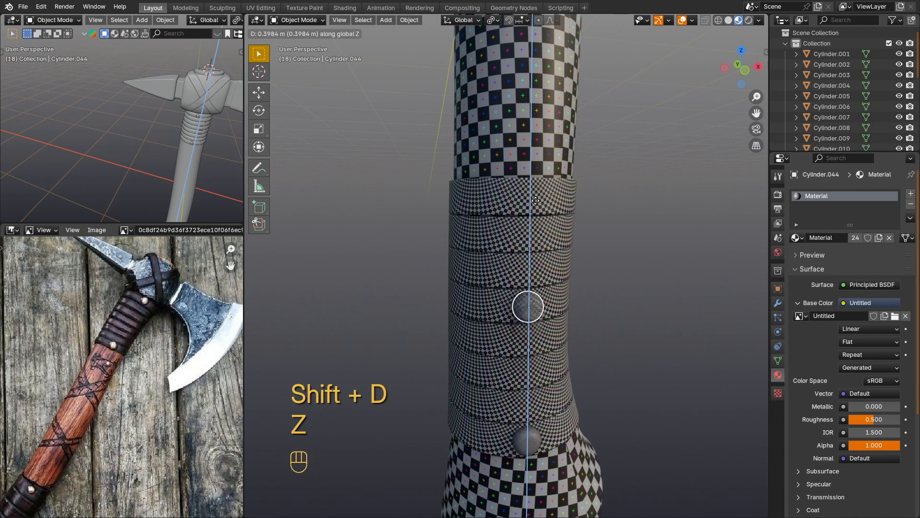
pyautogui.click(533, 111)
pyautogui.moveTo(533, 110); pyautogui.dragTo(628, 213, button='middle')
# Rotate the duplicated rivet by about 5° in the side view and move it against the top grip ring.
pyautogui.press('r')
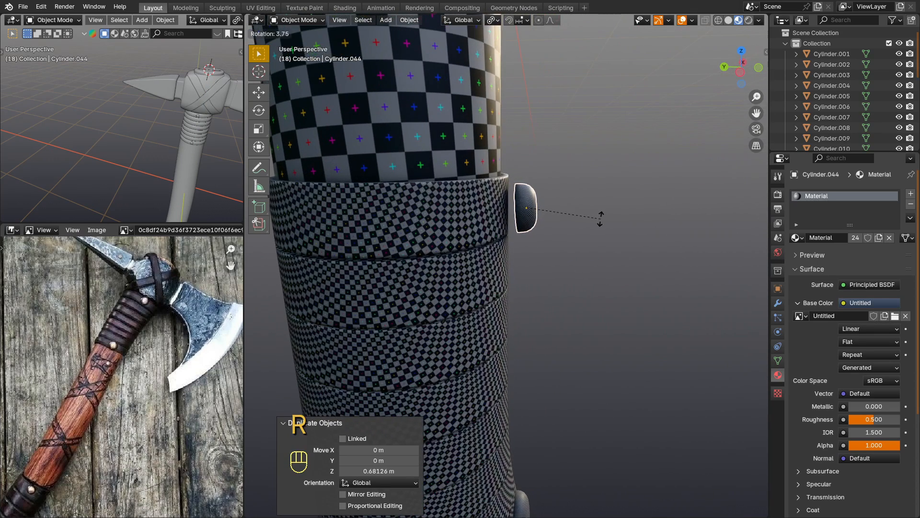
pyautogui.click(600, 218)
pyautogui.press('g')
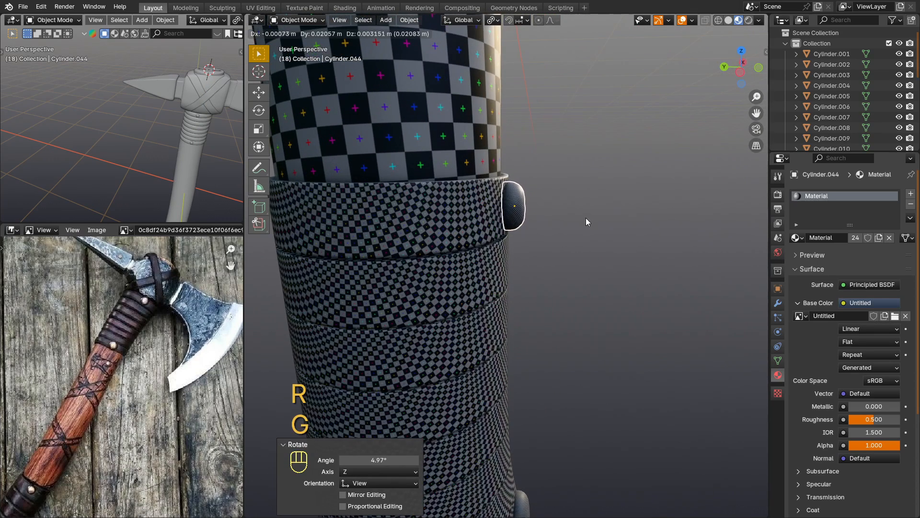
pyautogui.click(584, 219)
pyautogui.moveTo(579, 220); pyautogui.dragTo(442, 217, button='middle')
pyautogui.scroll(-6, 479, 217)
# Isolate the metal axe head and mark the edge loops around the lower and upper rims of its handle hole as seams.
pyautogui.click(509, 215)
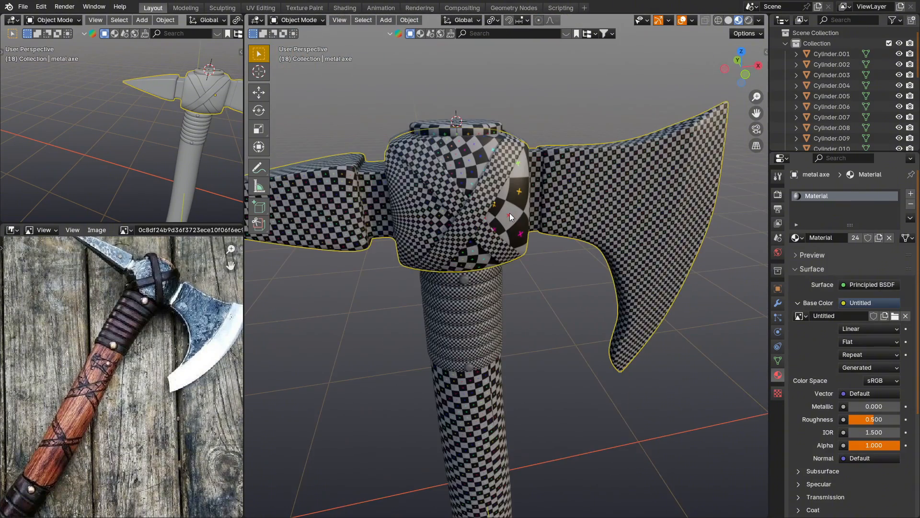
pyautogui.press('KP_Divide')
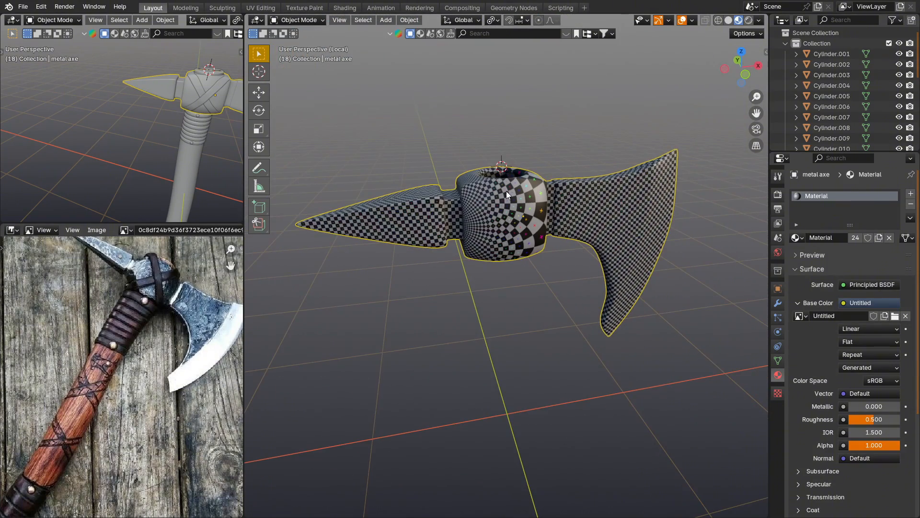
pyautogui.moveTo(506, 190); pyautogui.dragTo(497, 242, button='middle')
pyautogui.scroll(3, 498, 239)
pyautogui.press('Tab')
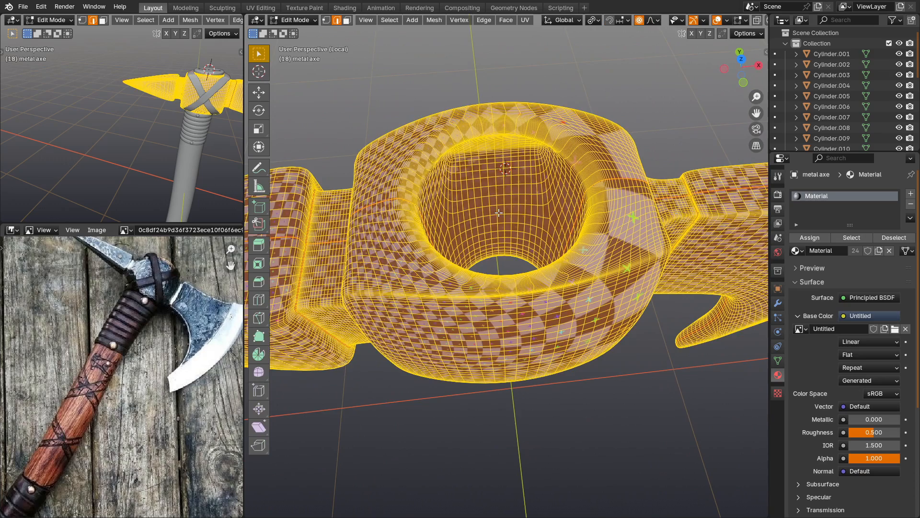
pyautogui.keyDown('alt'); pyautogui.click(487, 251); pyautogui.keyUp('alt')
pyautogui.rightClick(487, 251)
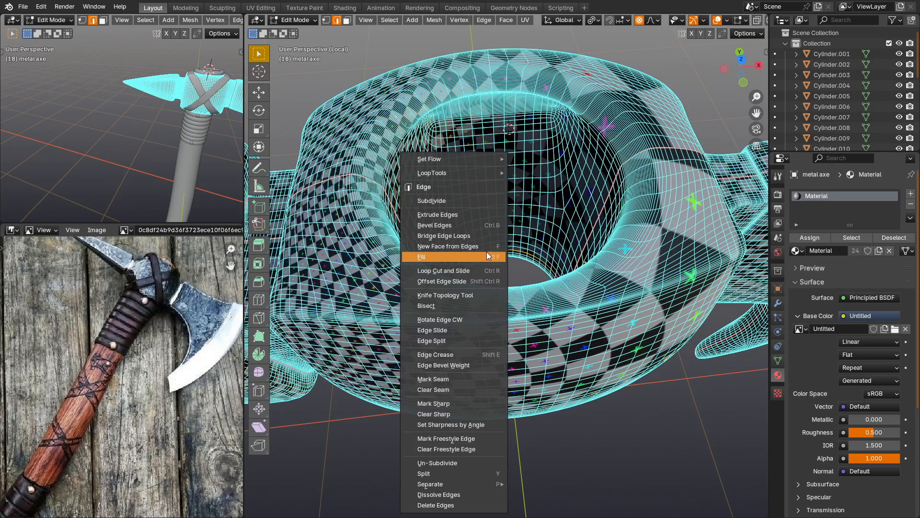
pyautogui.click(471, 379)
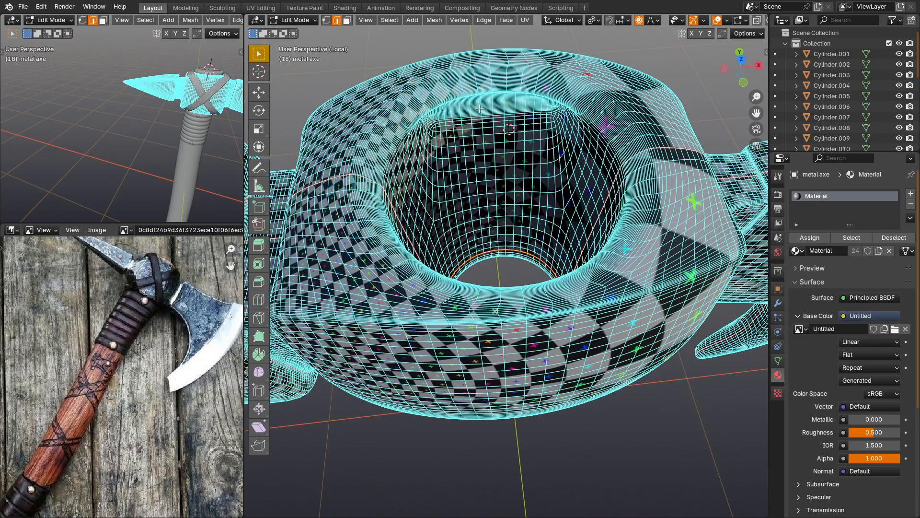
pyautogui.rightClick(483, 91)
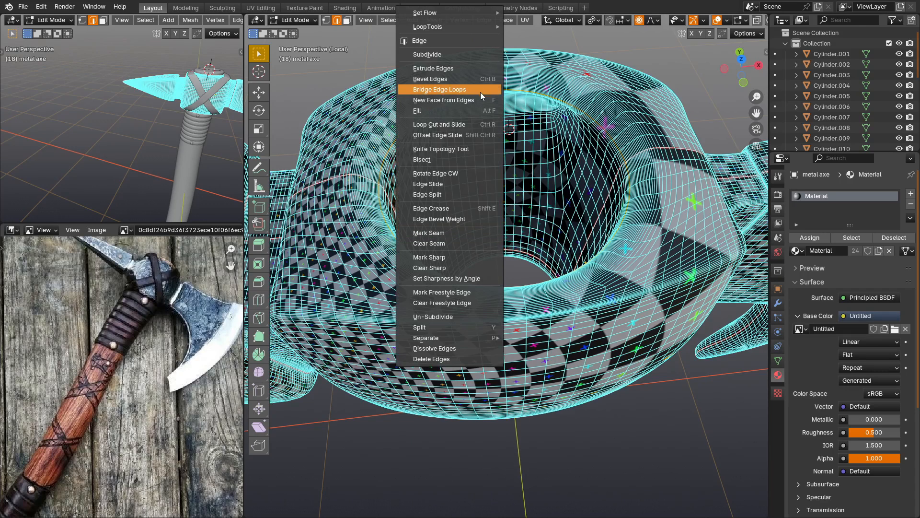
pyautogui.click(471, 231)
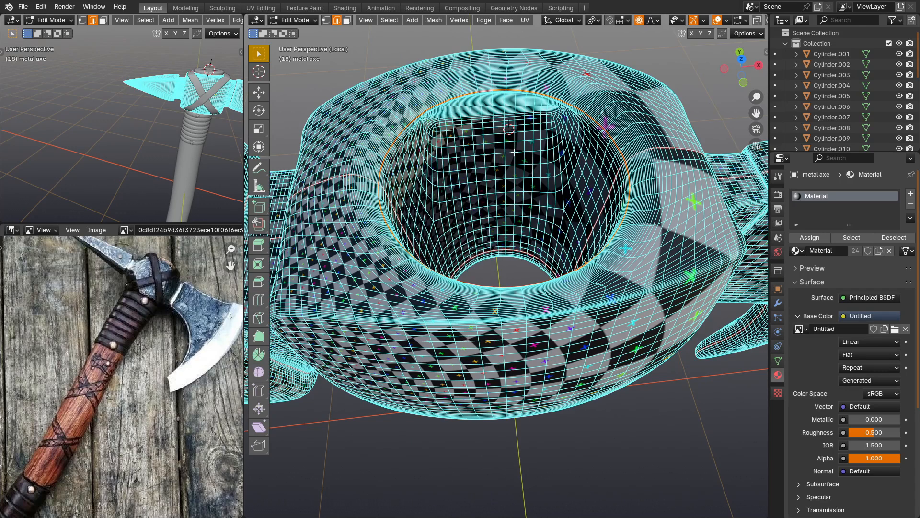
# Unwrap the whole axe head along its seams, return to Object Mode and show the full axe again.
pyautogui.press('a')
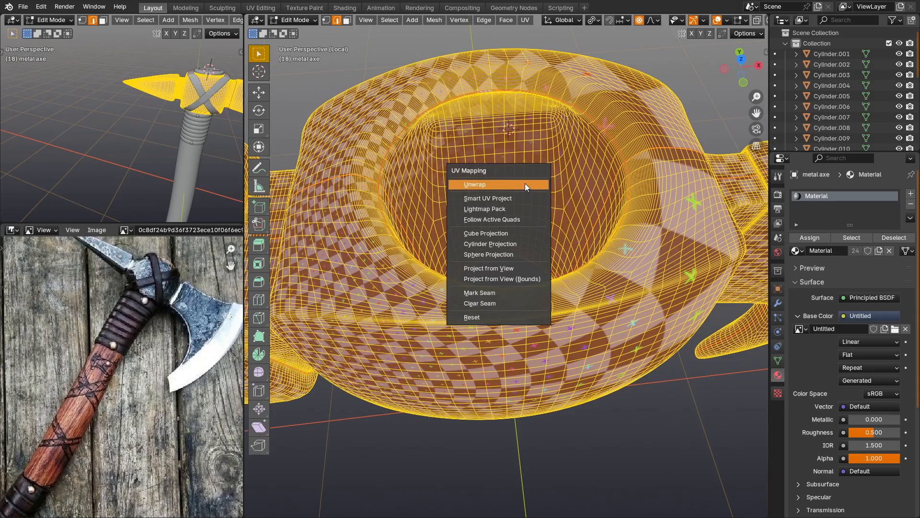
pyautogui.click(525, 183)
pyautogui.press('Tab')
pyautogui.moveTo(525, 184); pyautogui.dragTo(543, 176, button='middle')
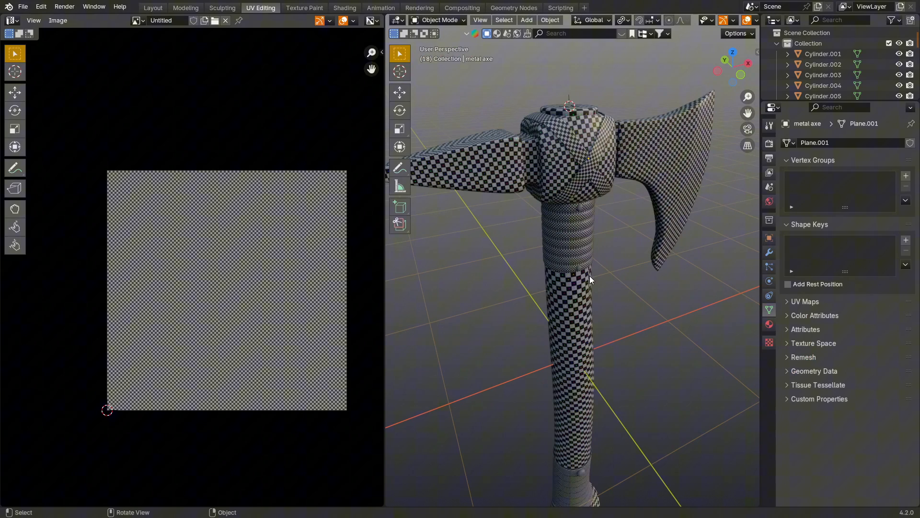
# Edit all axe parts together and set their texel density to 1.28 px/cm for a 512px texture.
pyautogui.moveTo(593, 275); pyautogui.dragTo(595, 218, button='middle')
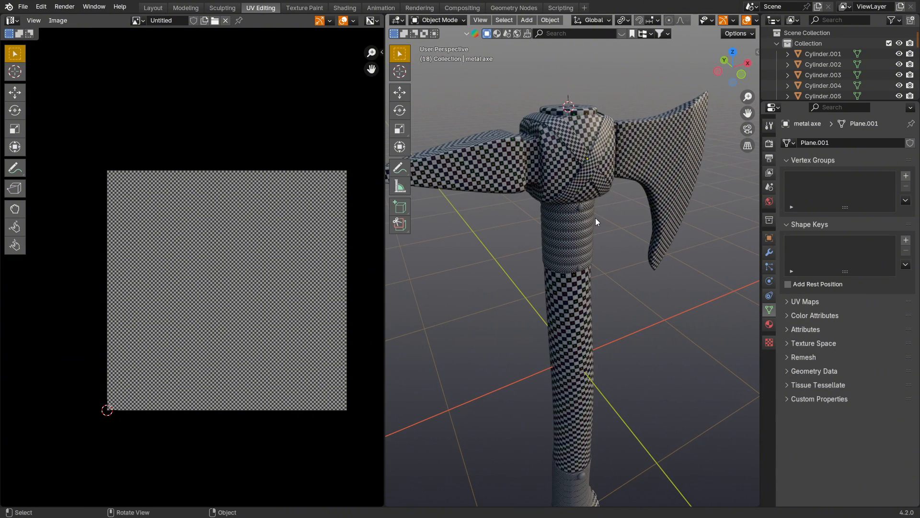
pyautogui.press('a')
pyautogui.press('Tab')
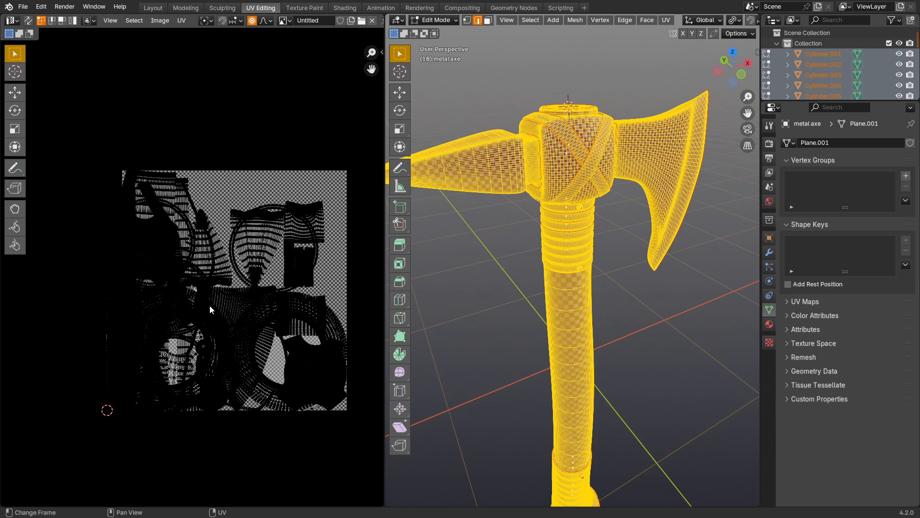
pyautogui.press('n')
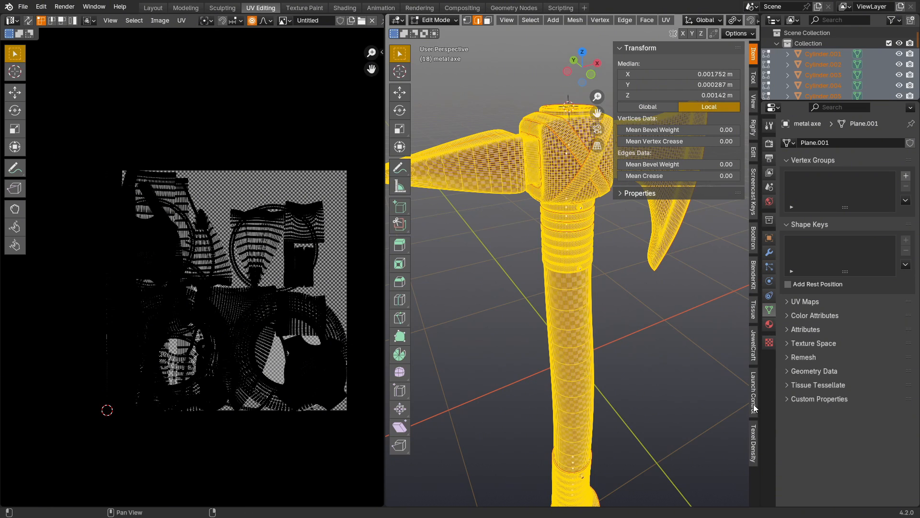
pyautogui.click(755, 441)
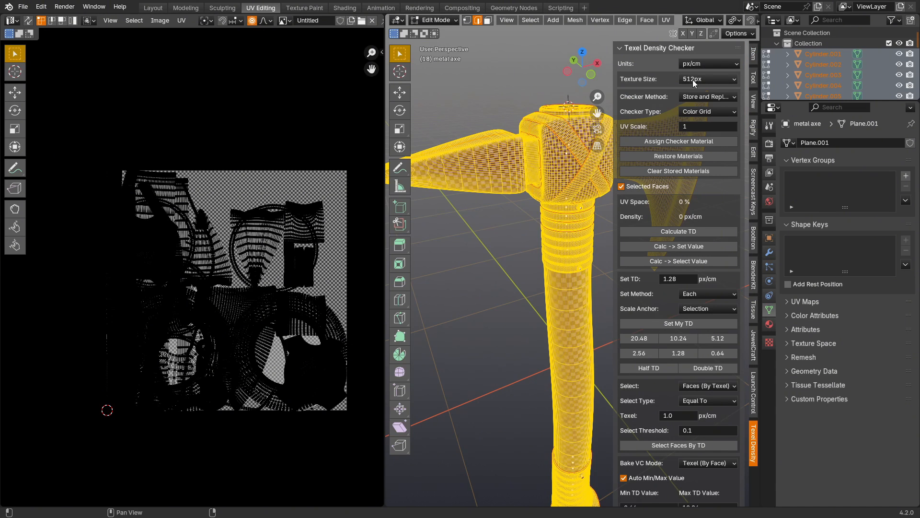
pyautogui.click(681, 324)
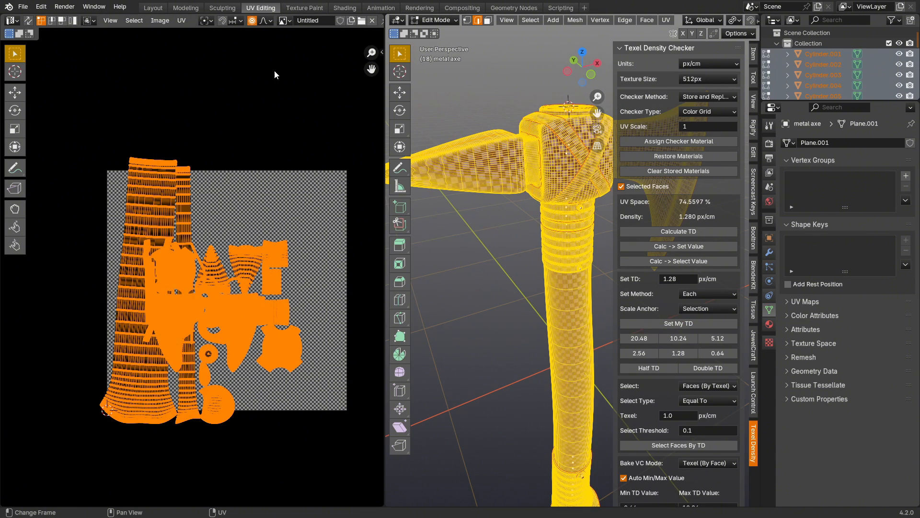
# Pack all UV islands using Exact Shape (Concave), scaling, Any rotation and a margin of 0.
pyautogui.click(184, 20)
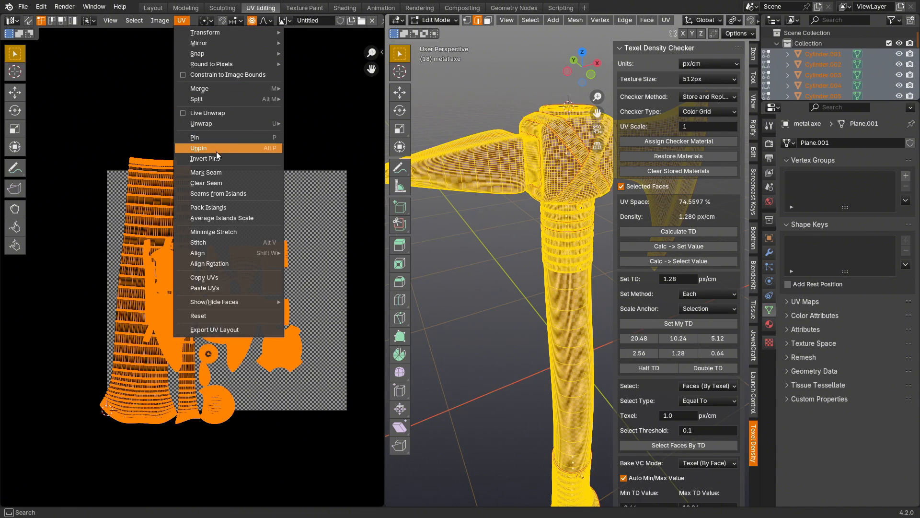
pyautogui.click(223, 207)
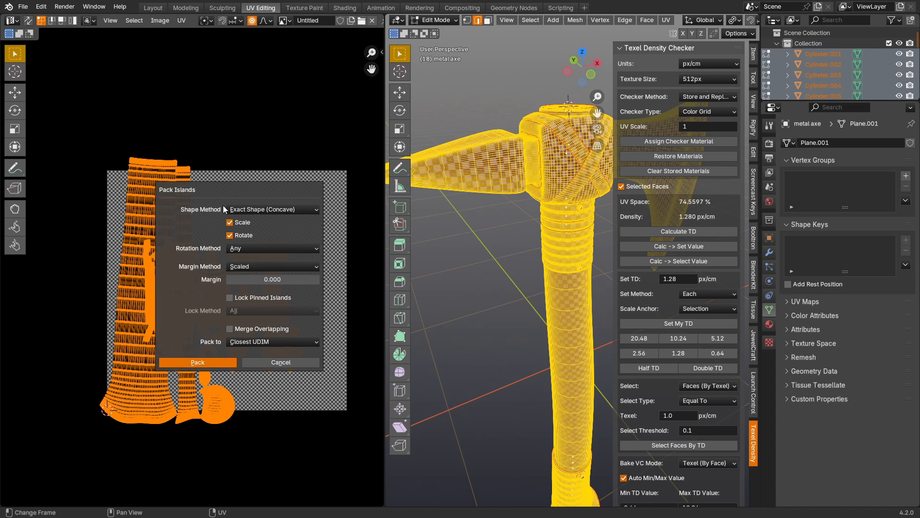
pyautogui.click(212, 362)
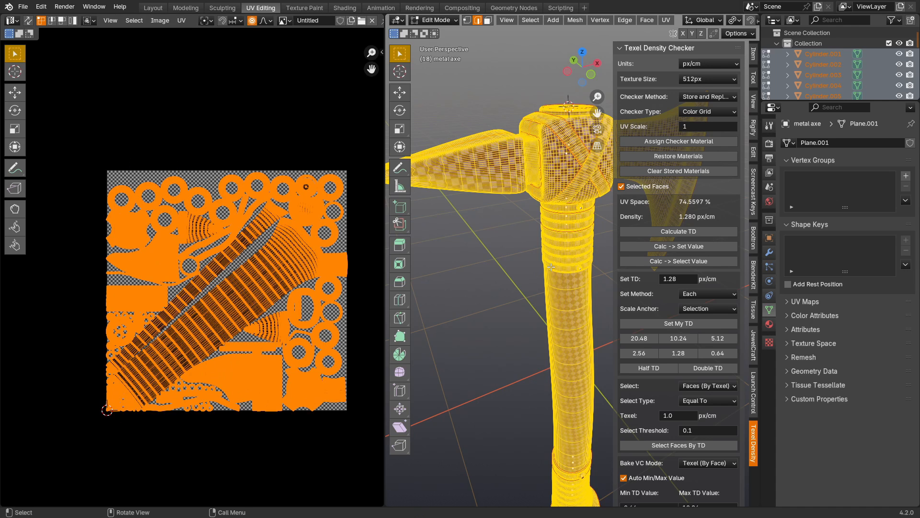
pyautogui.press('n')
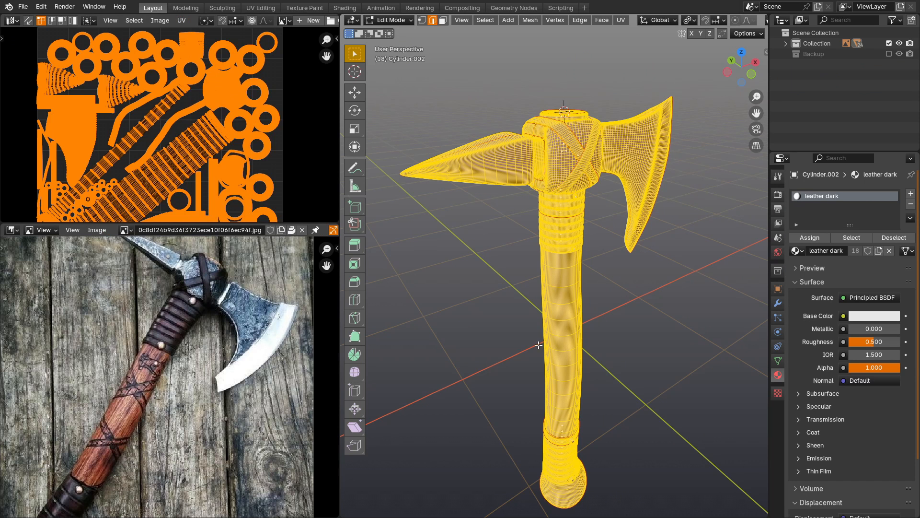
# Repack all UV islands with the rotation method set to Axis-aligned (Vertical), leaving no parts selected.
pyautogui.click(183, 20)
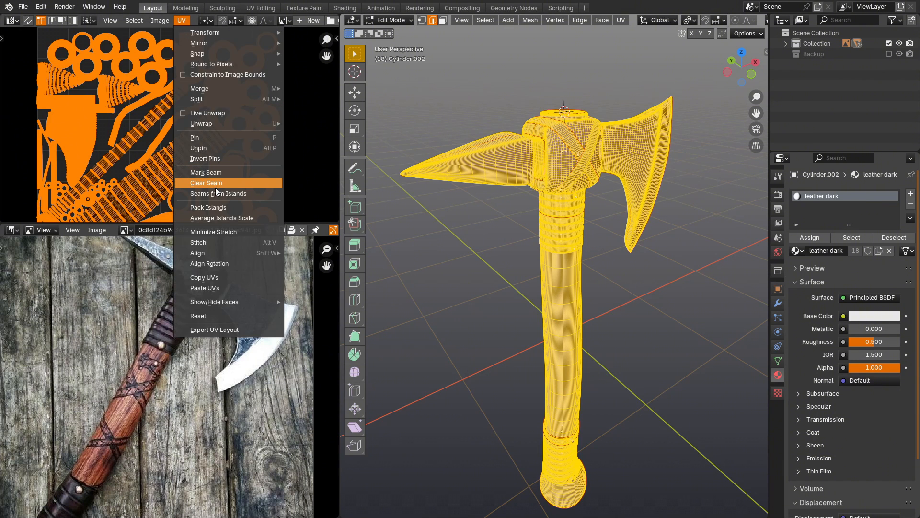
pyautogui.click(218, 207)
pyautogui.click(276, 252)
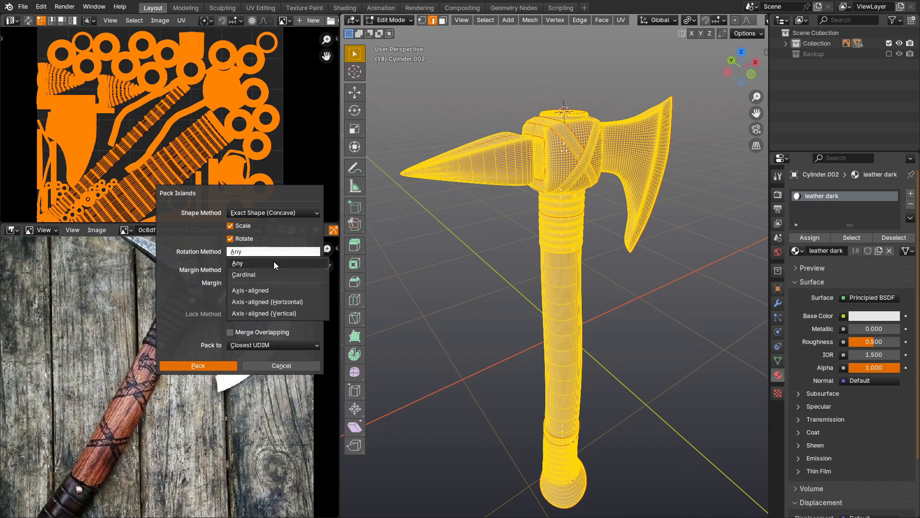
pyautogui.click(280, 314)
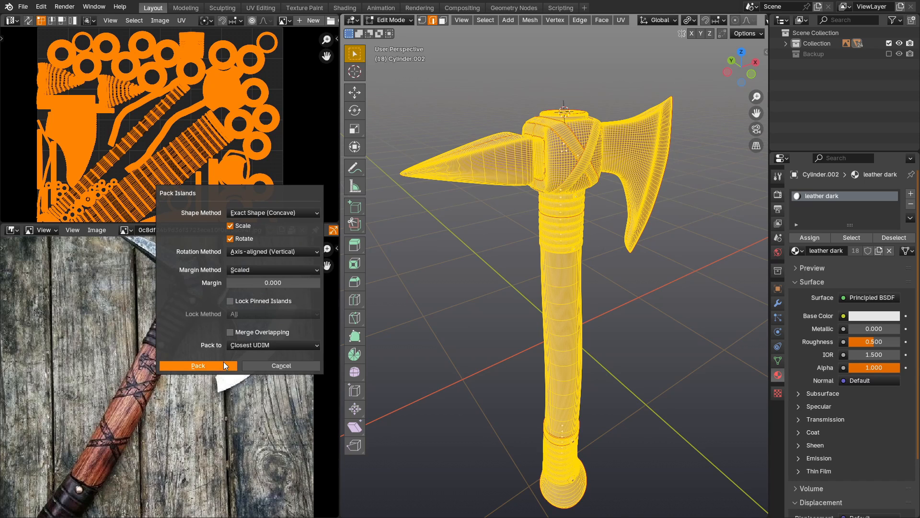
pyautogui.click(211, 364)
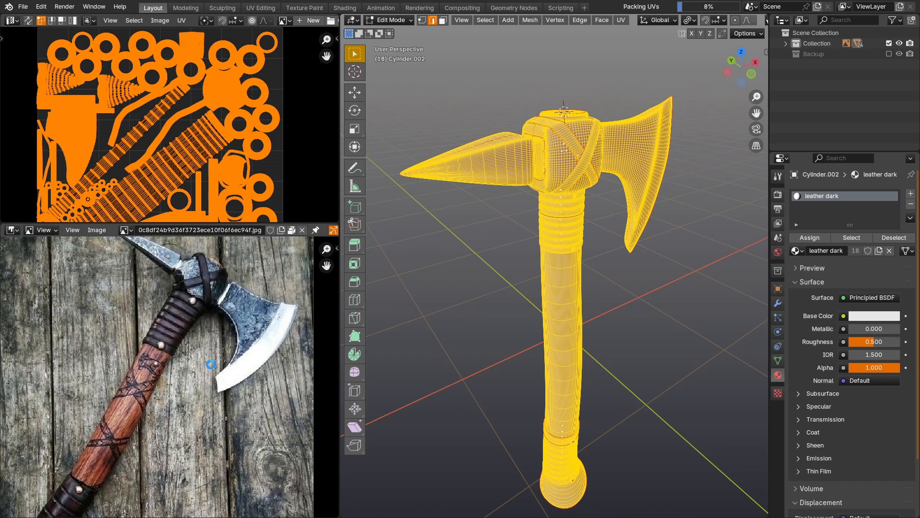
pyautogui.scroll(-4, 81, 150)
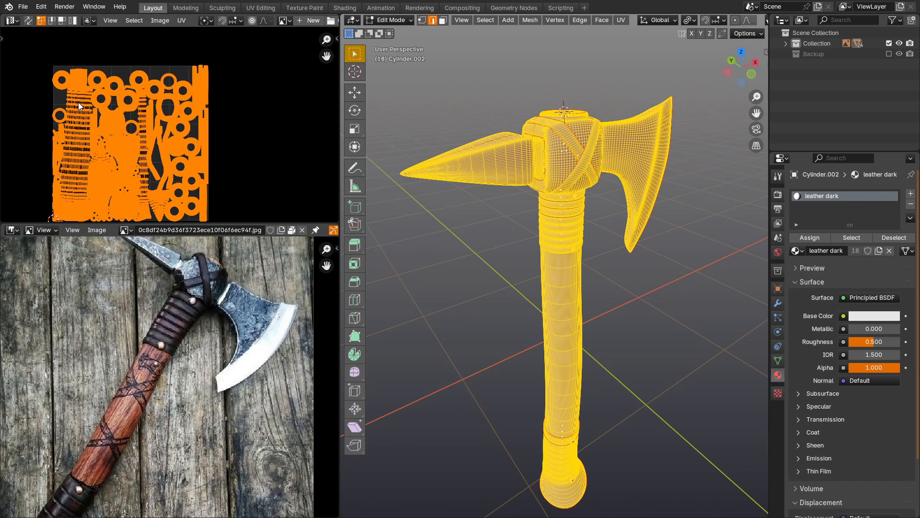
pyautogui.scroll(4, 74, 137)
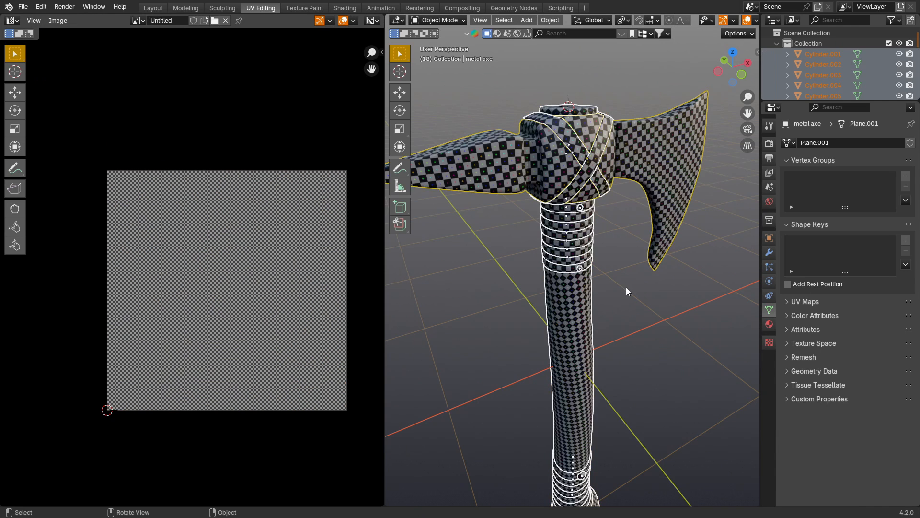
pyautogui.click(626, 286)
# Remove the grid-textured Material from the axe head and give it a new material named metal axe.
pyautogui.scroll(4, 625, 270)
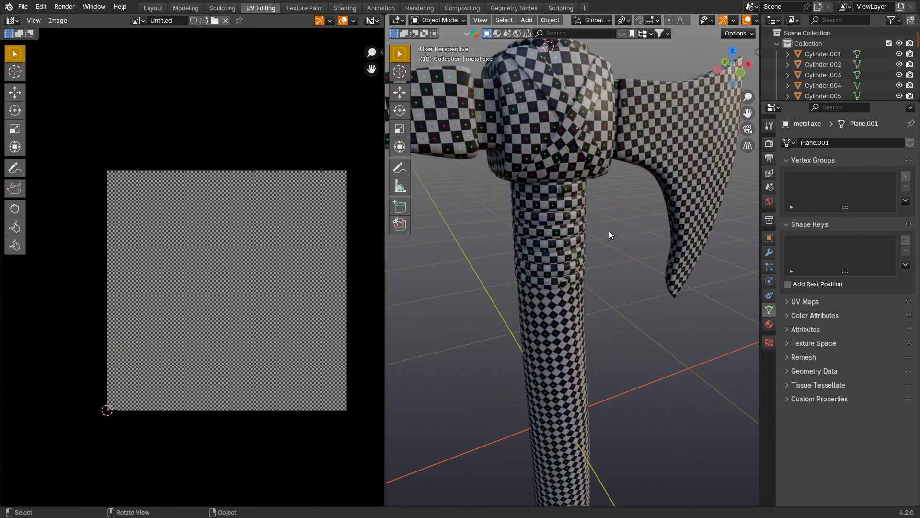
pyautogui.moveTo(609, 234); pyautogui.dragTo(596, 268, button='middle')
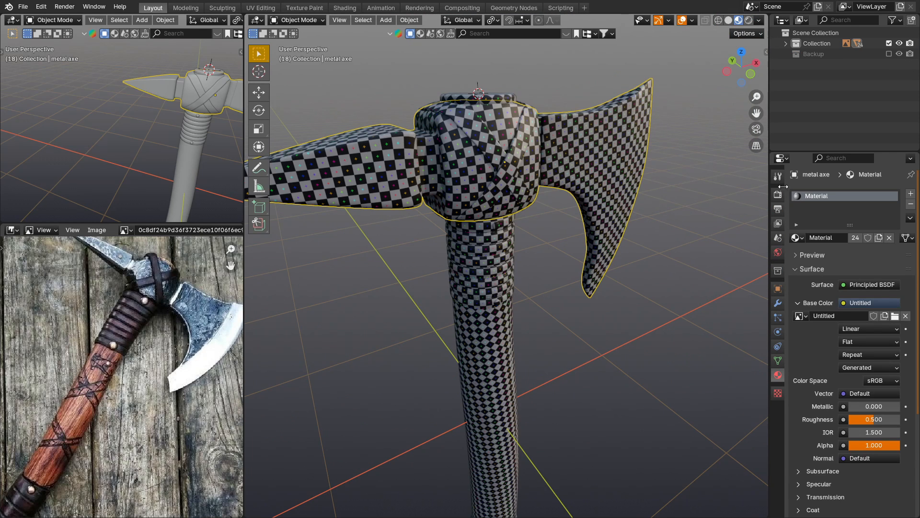
pyautogui.click(910, 204)
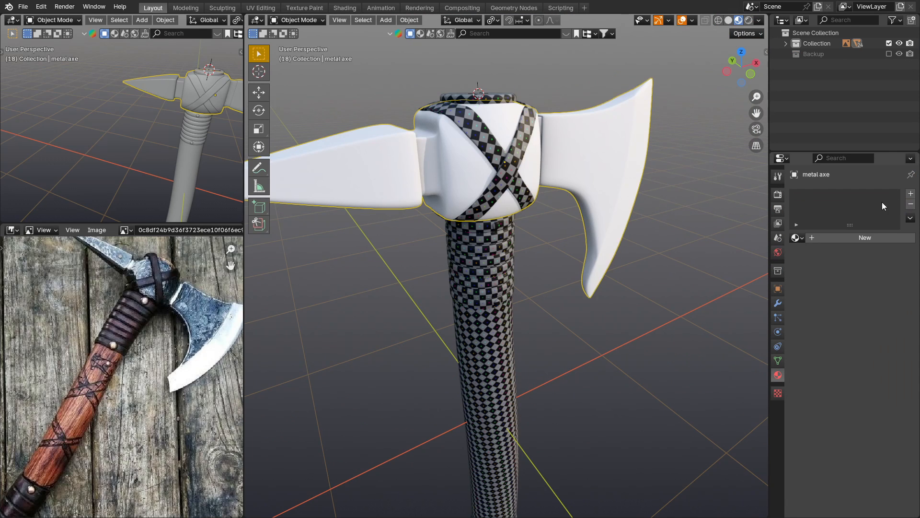
pyautogui.click(850, 237)
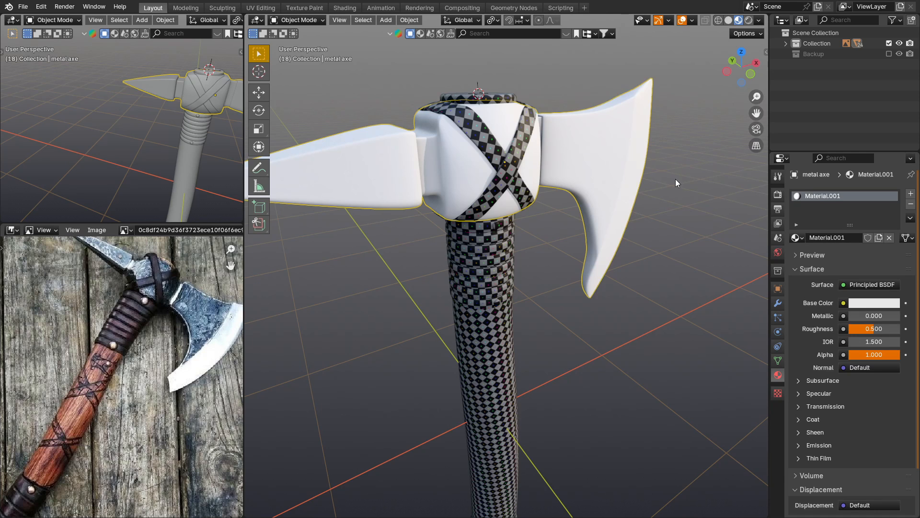
pyautogui.doubleClick(818, 197)
pyautogui.write('metasl axe')
pyautogui.press('Return')
pyautogui.press('Return')
# Replace the grid-textured material on the front diagonal head strap with a new material named leather dark.
pyautogui.click(511, 171)
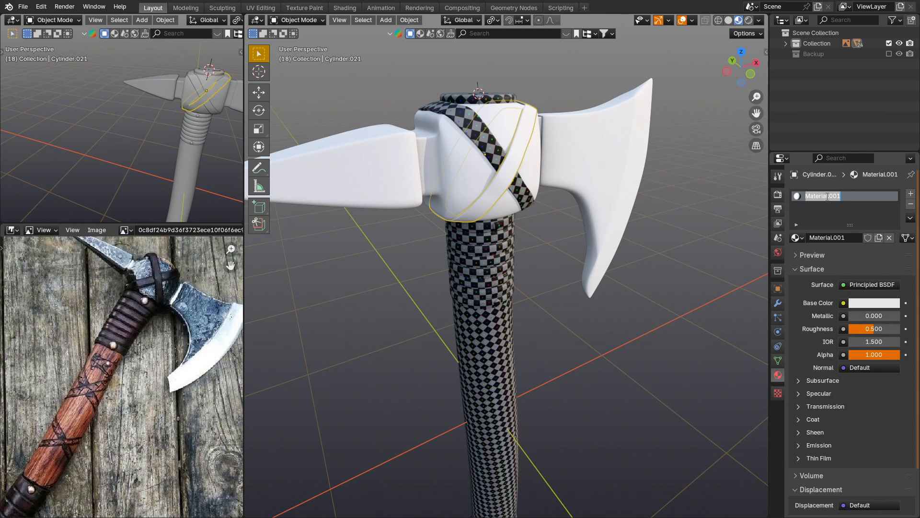
pyautogui.write('leather dark')
pyautogui.press('Return')
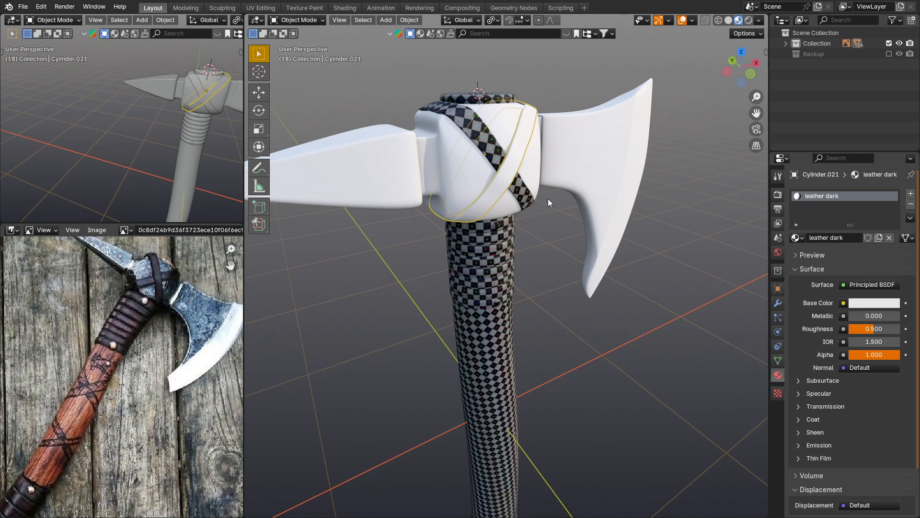
# Select all eight wrap rings near the lower end of the axe handle.
pyautogui.click(491, 146)
pyautogui.scroll(-2, 510, 322)
pyautogui.scroll(6, 505, 373)
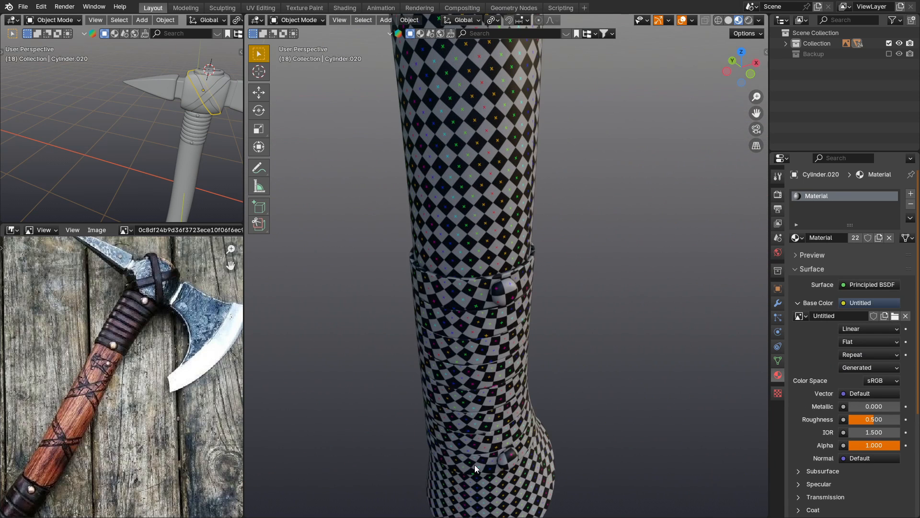
pyautogui.click(475, 461)
pyautogui.keyDown('shift'); pyautogui.click(474, 440); pyautogui.keyUp('shift')
pyautogui.keyDown('shift'); pyautogui.click(469, 420); pyautogui.keyUp('shift')
pyautogui.keyDown('shift'); pyautogui.click(464, 397); pyautogui.keyUp('shift')
pyautogui.keyDown('shift'); pyautogui.click(459, 375); pyautogui.keyUp('shift')
pyautogui.keyDown('shift'); pyautogui.click(452, 349); pyautogui.keyUp('shift')
pyautogui.keyDown('shift'); pyautogui.click(445, 322); pyautogui.keyUp('shift')
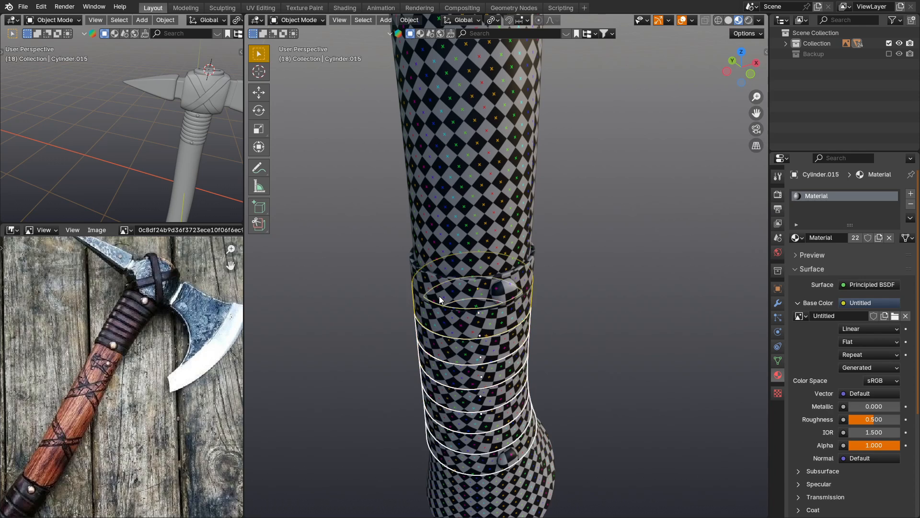
pyautogui.keyDown('shift'); pyautogui.click(439, 295); pyautogui.keyUp('shift')
pyautogui.scroll(-3, 466, 217)
# Add the eight wrap rings directly below the axe head to the selection.
pyautogui.scroll(6, 475, 208)
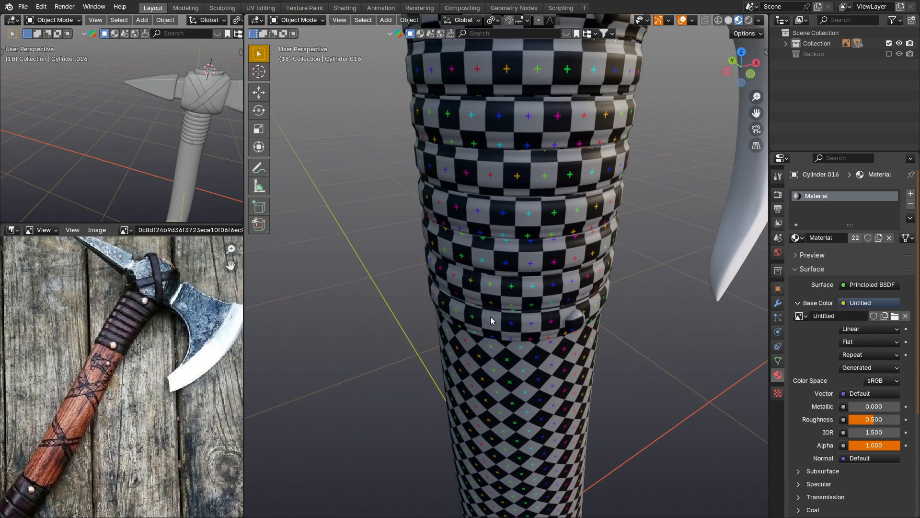
pyautogui.keyDown('shift'); pyautogui.click(489, 317); pyautogui.keyUp('shift')
pyautogui.keyDown('shift'); pyautogui.click(464, 279); pyautogui.keyUp('shift')
pyautogui.keyDown('shift'); pyautogui.click(453, 245); pyautogui.keyUp('shift')
pyautogui.keyDown('shift'); pyautogui.click(446, 203); pyautogui.keyUp('shift')
pyautogui.keyDown('shift'); pyautogui.click(443, 163); pyautogui.keyUp('shift')
pyautogui.keyDown('shift'); pyautogui.click(443, 115); pyautogui.keyUp('shift')
pyautogui.keyDown('shift'); pyautogui.click(449, 72); pyautogui.keyUp('shift')
pyautogui.scroll(-2, 480, 115)
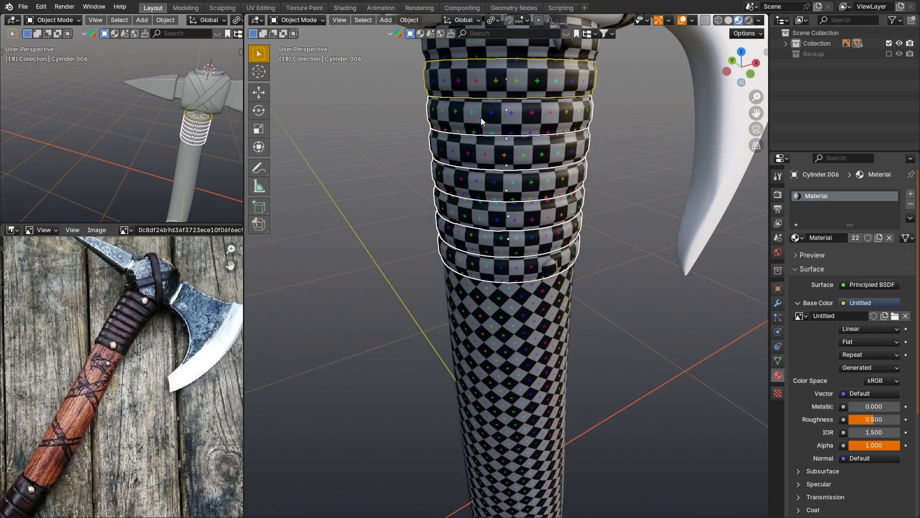
pyautogui.keyDown('shift'); pyautogui.moveTo(481, 119); pyautogui.dragTo(481, 175, button='middle'); pyautogui.keyUp('shift')
pyautogui.keyDown('shift'); pyautogui.click(491, 175); pyautogui.keyUp('shift')
# Add the second diagonal head strap to the selection and link the leather dark material from the front strap to all selected parts.
pyautogui.keyDown('shift'); pyautogui.click(634, 113); pyautogui.keyUp('shift')
pyautogui.keyDown('shift'); pyautogui.click(584, 75); pyautogui.keyUp('shift')
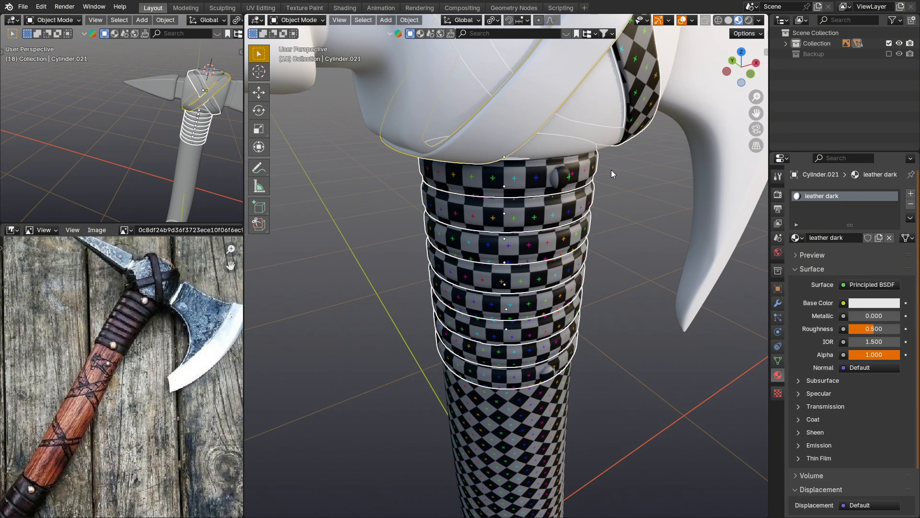
pyautogui.hotkey('ctrl', 'l')
pyautogui.click(594, 194)
pyautogui.scroll(-2, 594, 199)
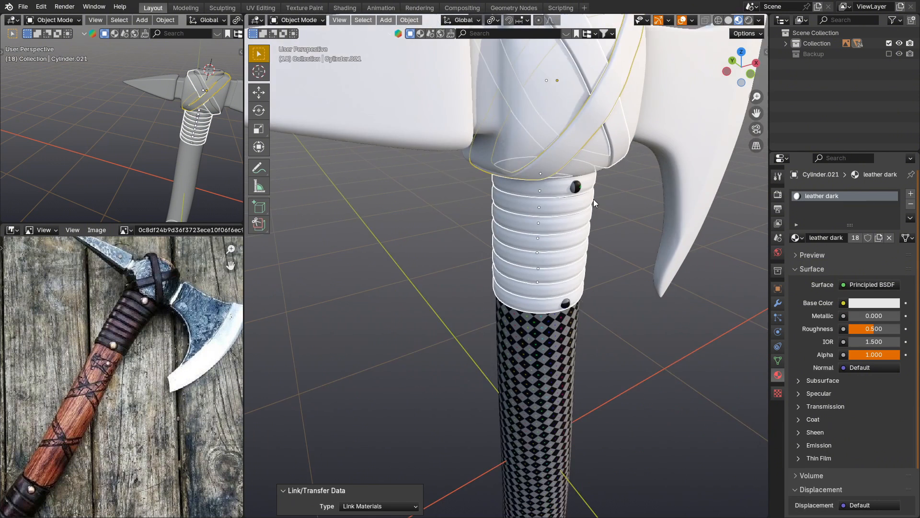
# Replace the grid-textured material on the handle with a new material and rename it.
pyautogui.scroll(-2, 593, 199)
pyautogui.click(575, 369)
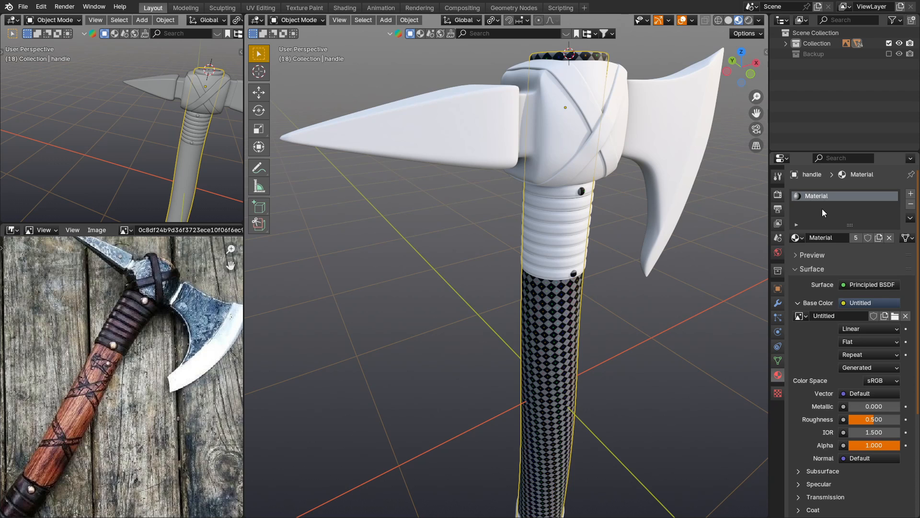
pyautogui.click(911, 203)
pyautogui.click(825, 238)
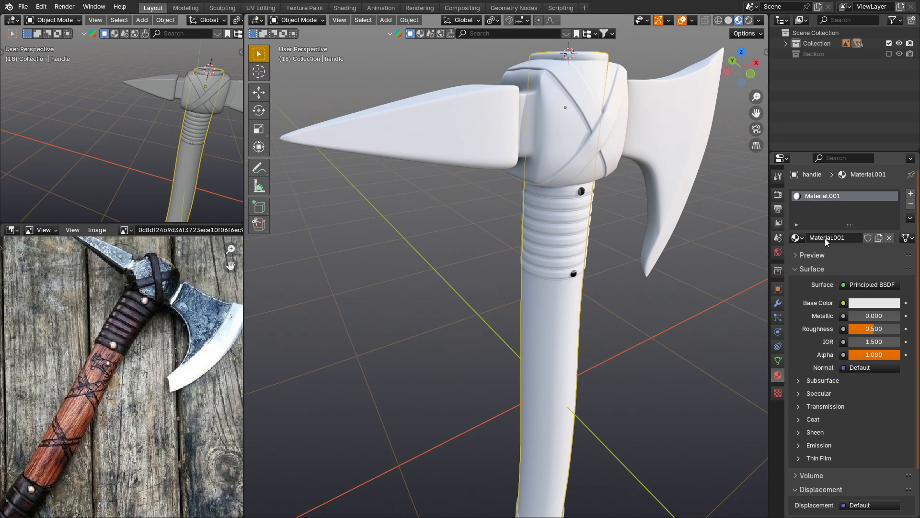
pyautogui.doubleClick(826, 195)
pyautogui.write('w')
pyautogui.press('Return')
pyautogui.doubleClick(826, 195)
pyautogui.press('Return')
# Replace the material on the uppermost handle nail with a new material named nails.
pyautogui.click(582, 192)
pyautogui.scroll(2, 600, 192)
pyautogui.click(889, 237)
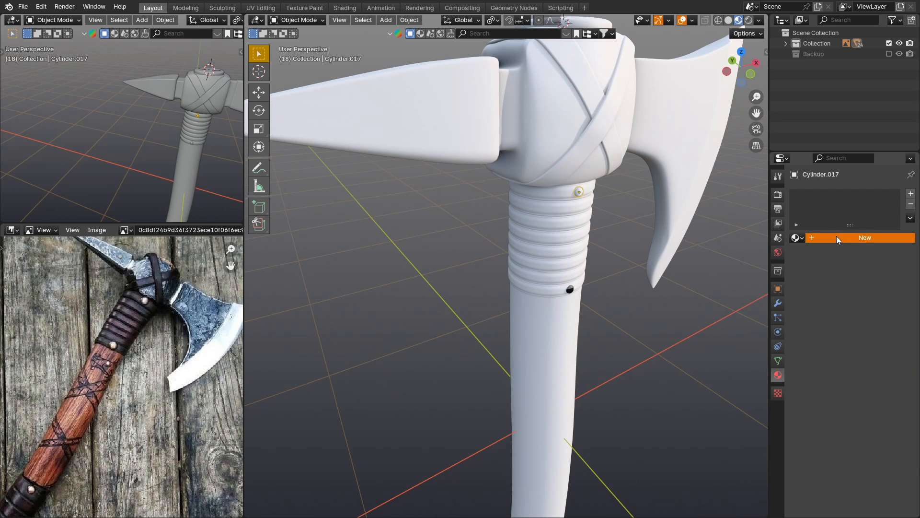
pyautogui.click(858, 237)
pyautogui.doubleClick(822, 196)
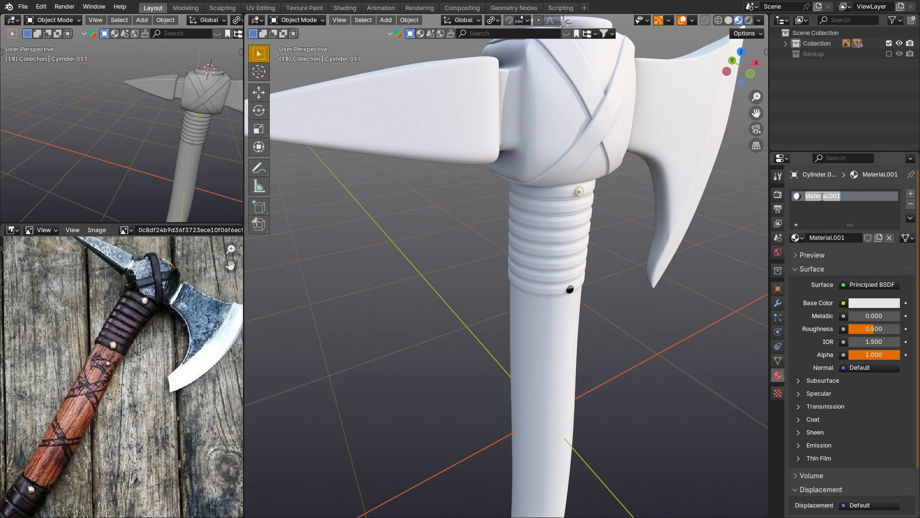
pyautogui.write('nails')
pyautogui.press('Return')
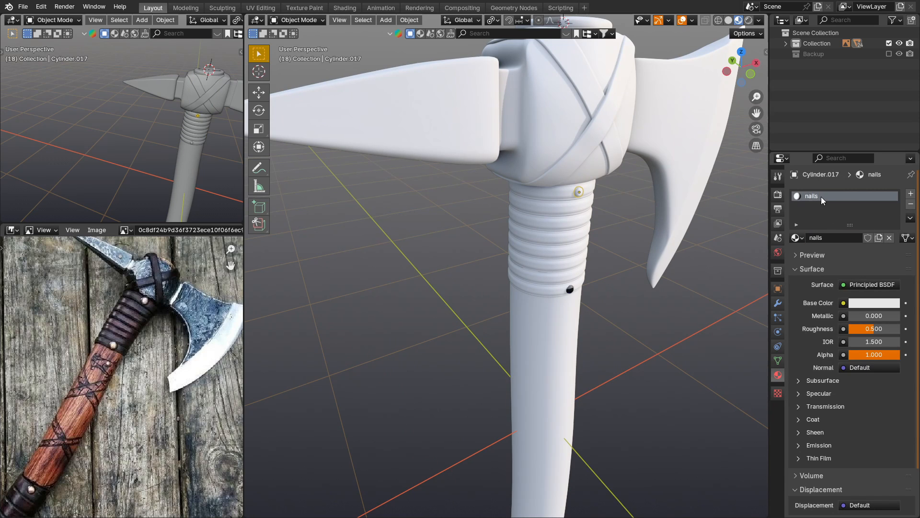
# Link the nails material from the uppermost nail to the other three nails on the handle.
pyautogui.scroll(-2, 592, 255)
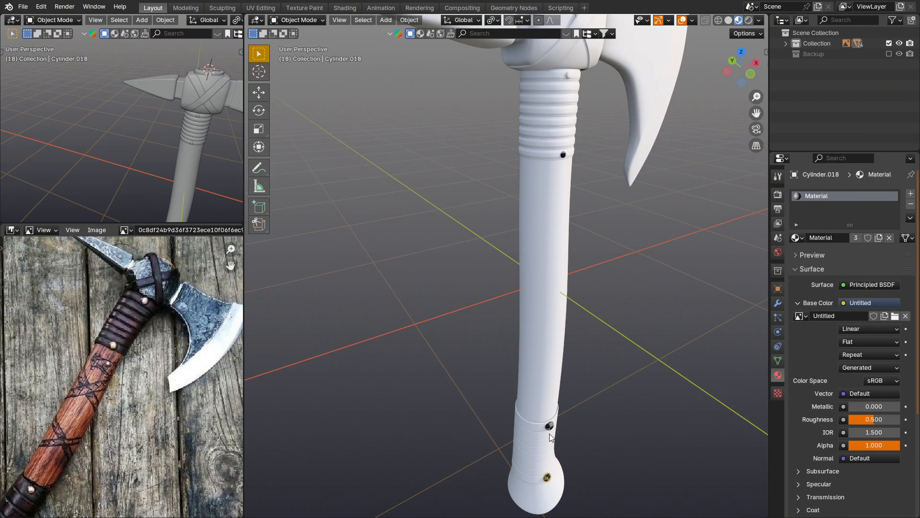
pyautogui.hotkey('ctrl', 'l')
pyautogui.click(579, 148)
pyautogui.click(609, 203)
pyautogui.scroll(-2, 616, 165)
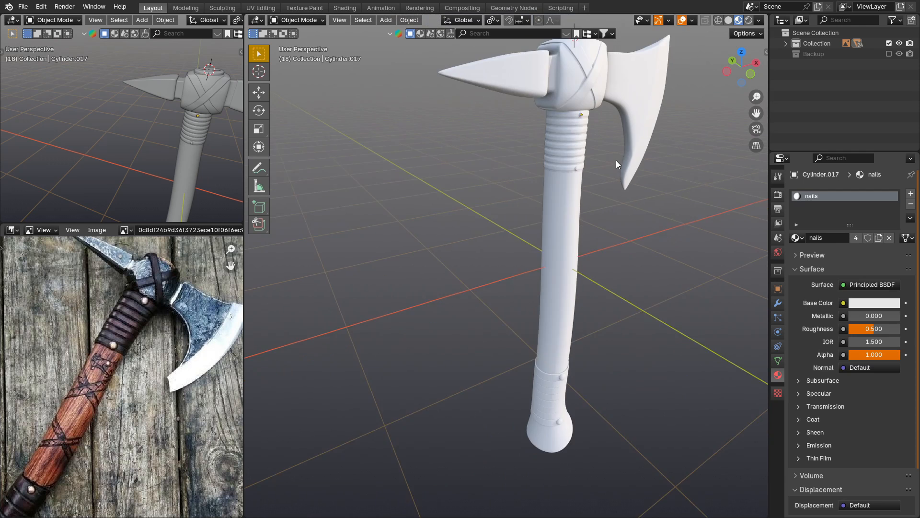
# Select all axe parts and set up an FBX export as axe.fbx, limited to selected objects.
pyautogui.keyDown('shift'); pyautogui.moveTo(617, 160); pyautogui.dragTo(553, 179, button='middle'); pyautogui.keyUp('shift')
pyautogui.press('a')
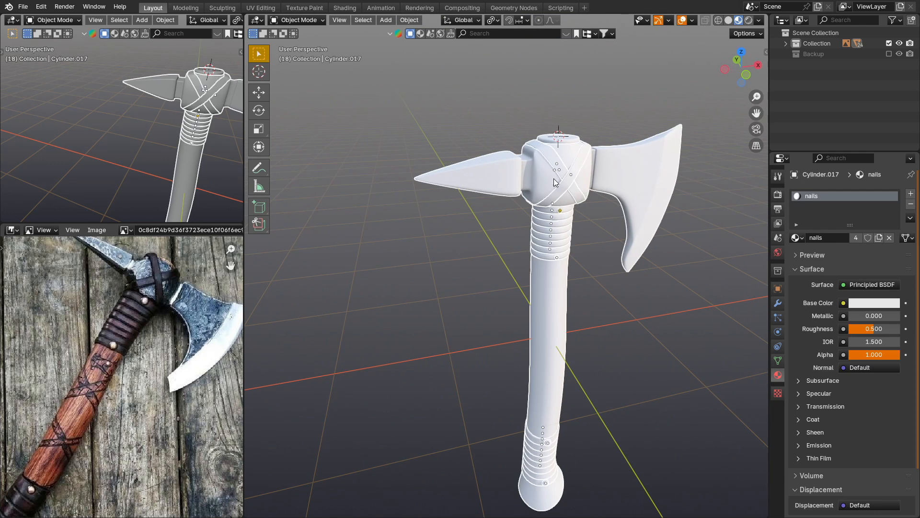
pyautogui.click(22, 6)
pyautogui.moveTo(62, 166)
pyautogui.click(191, 260)
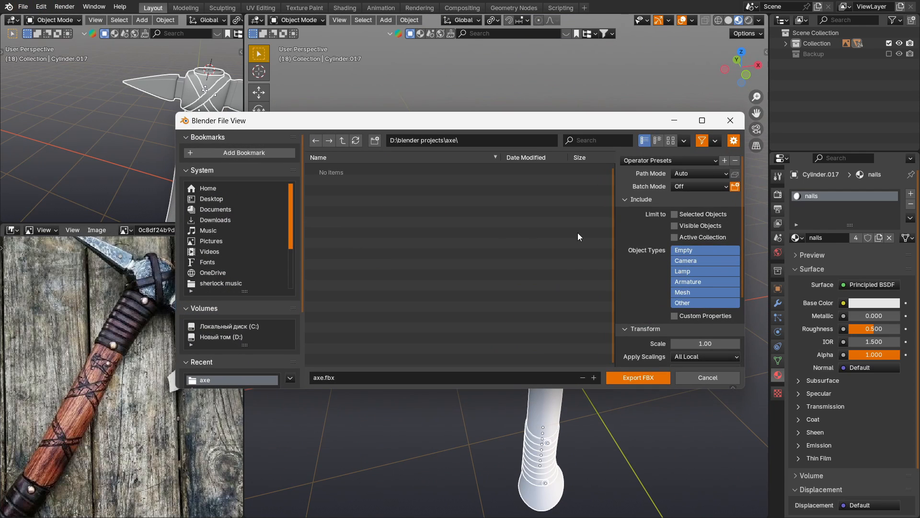
pyautogui.click(673, 215)
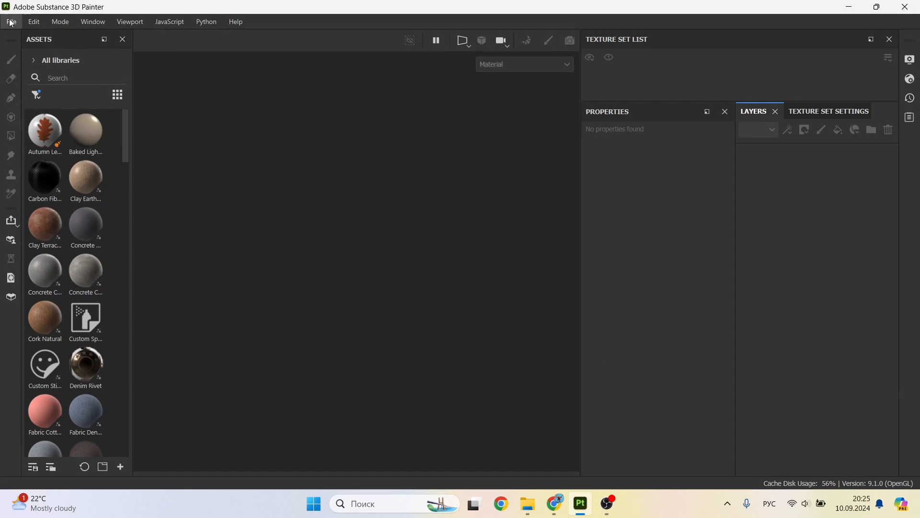
# Switch to Substance 3D Painter and create a new project from axe.fbx with a document resolution of 4096.
pyautogui.click(12, 22)
pyautogui.click(26, 37)
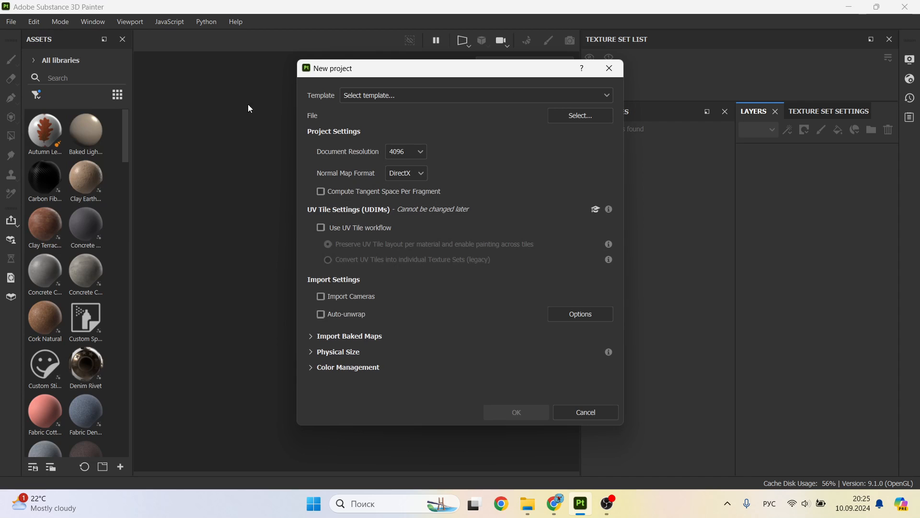
pyautogui.click(417, 153)
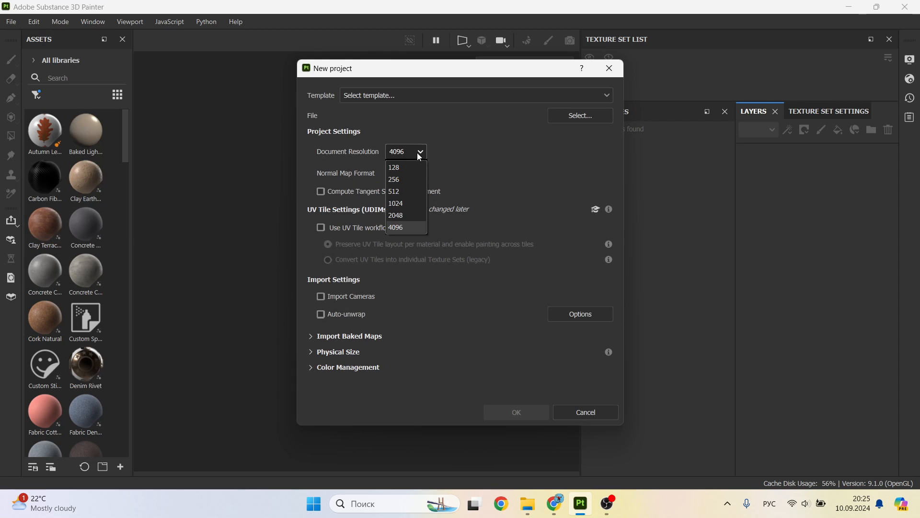
pyautogui.click(407, 227)
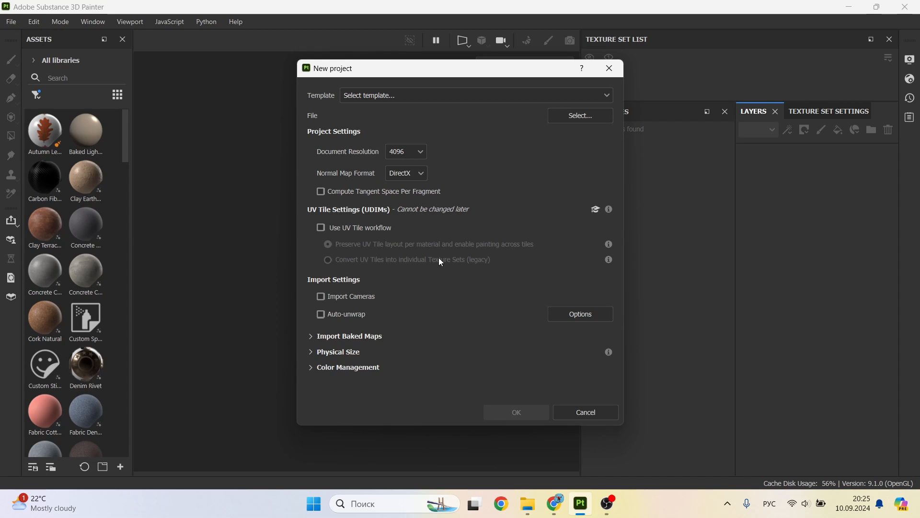
pyautogui.click(577, 117)
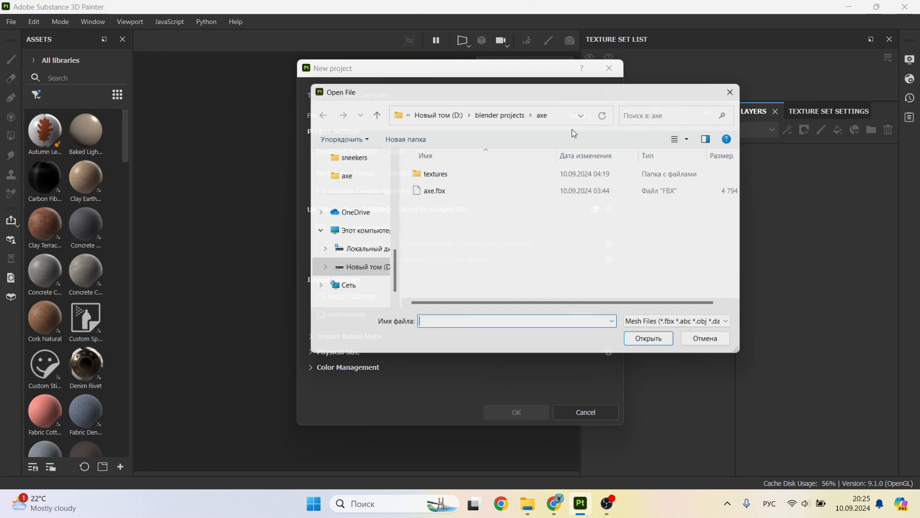
pyautogui.click(458, 193)
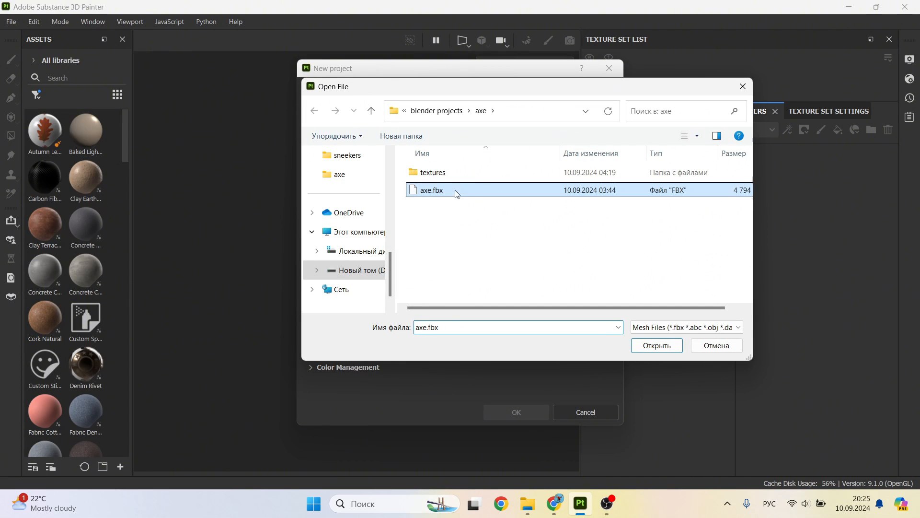
pyautogui.click(657, 346)
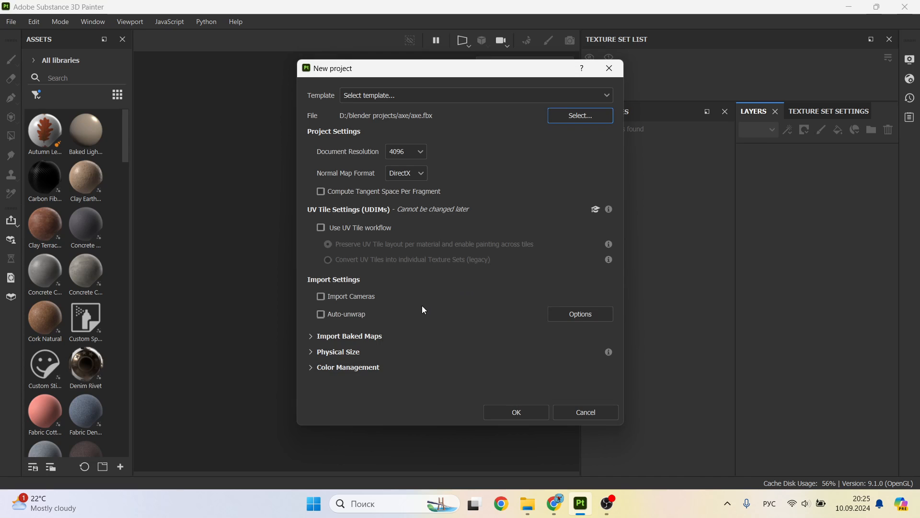
pyautogui.click(517, 413)
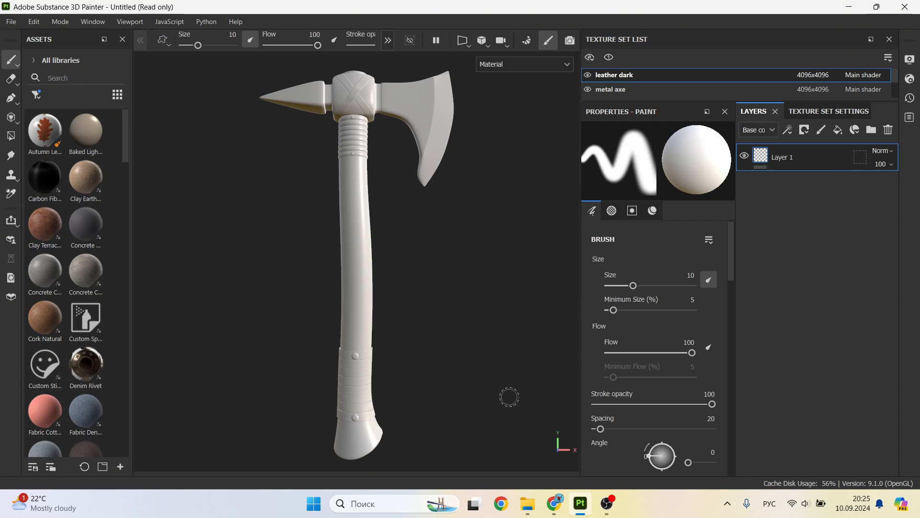
# Enter mesh map baking mode and set the common antialiasing setting to Supersampling 4x.
pyautogui.keyDown('alt'); pyautogui.moveTo(391, 272); pyautogui.dragTo(424, 309); pyautogui.keyUp('alt')
pyautogui.moveTo(359, 224)
pyautogui.keyDown('alt'); pyautogui.mouseDown()
pyautogui.moveTo(368, 248)
pyautogui.moveTo(376, 238)
pyautogui.moveTo(391, 254)
pyautogui.mouseUp(); pyautogui.keyUp('alt')
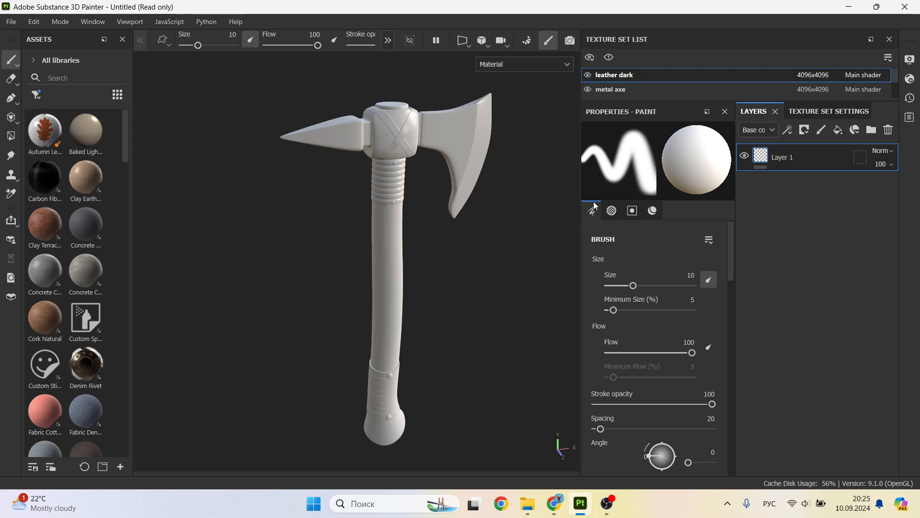
pyautogui.click(526, 40)
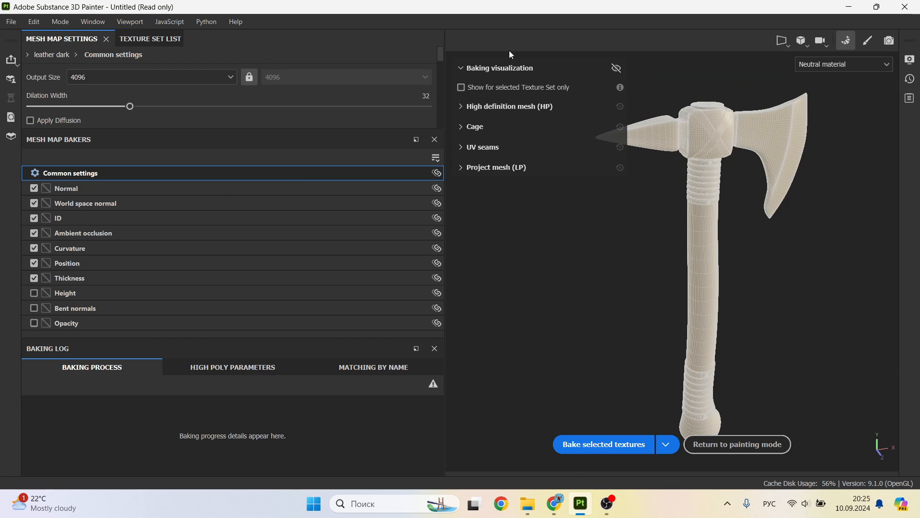
pyautogui.scroll(-3, 122, 93)
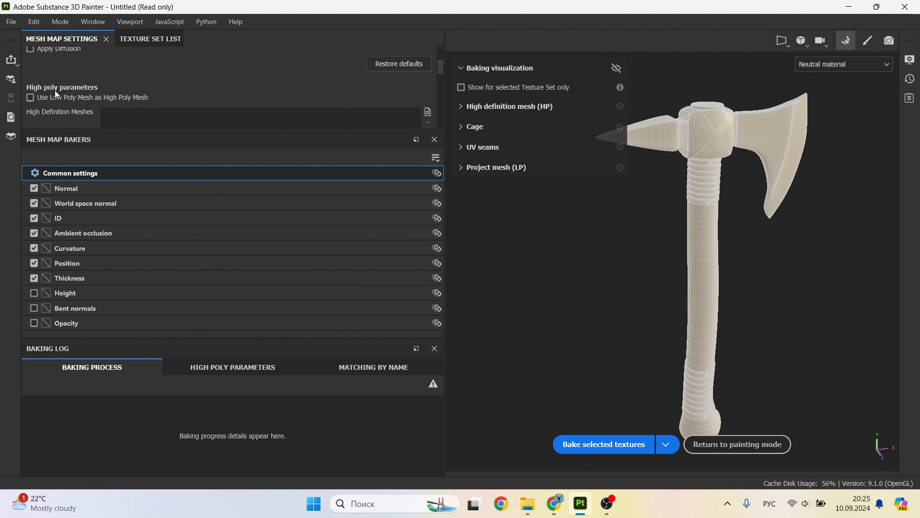
pyautogui.scroll(-2, 114, 85)
pyautogui.scroll(-5, 117, 82)
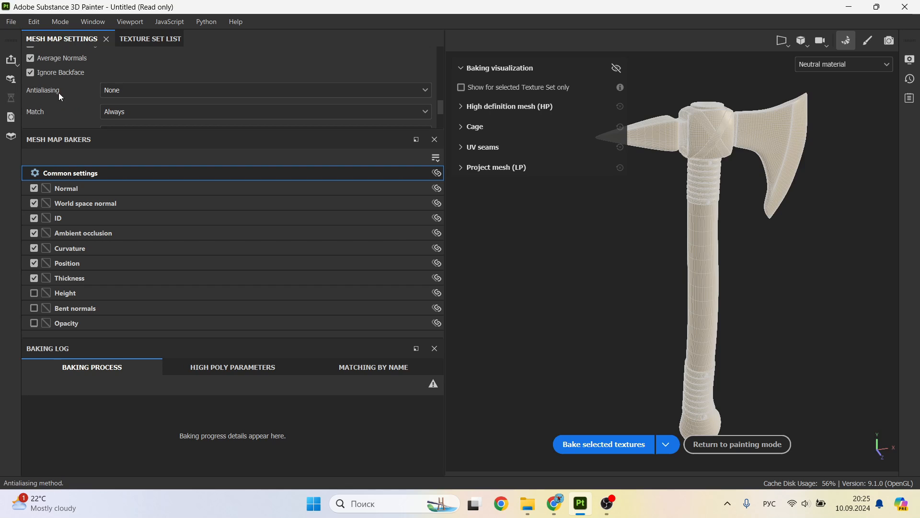
pyautogui.click(140, 94)
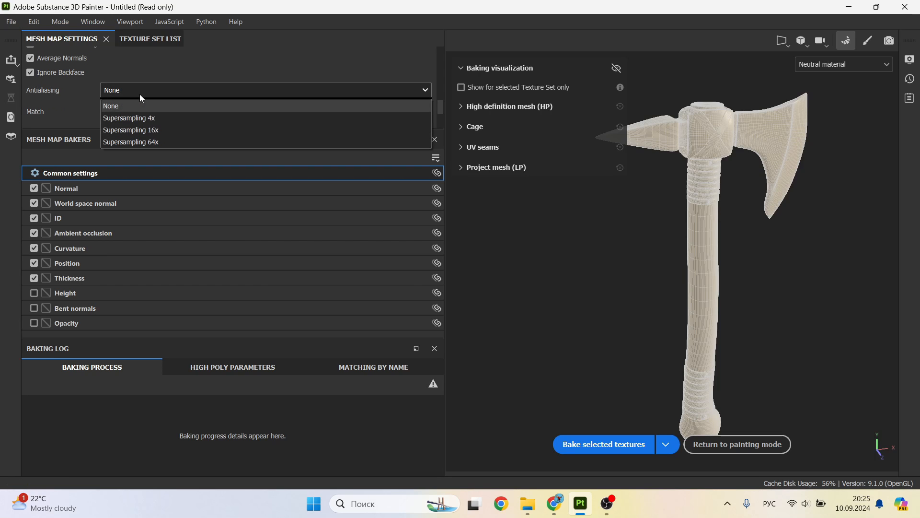
pyautogui.click(130, 119)
pyautogui.scroll(-3, 79, 102)
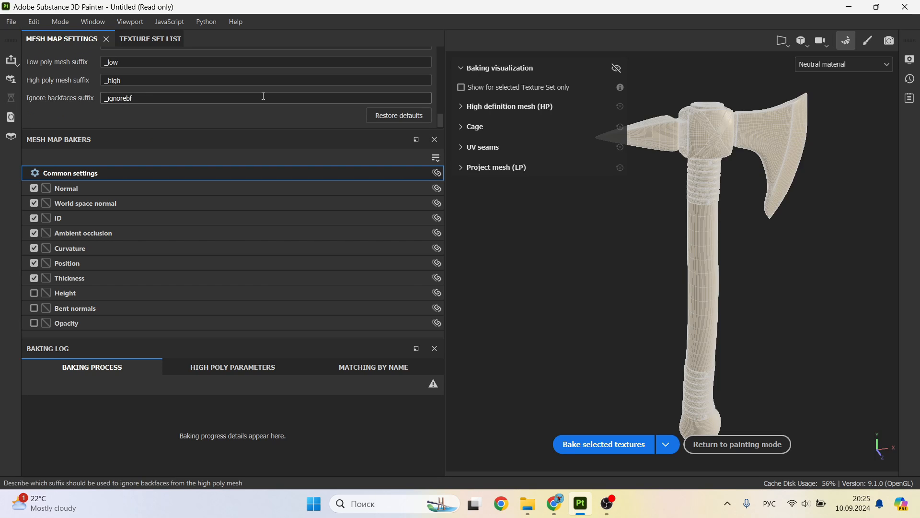
# Bake the selected mesh maps for the axe and return to painting mode.
pyautogui.click(617, 448)
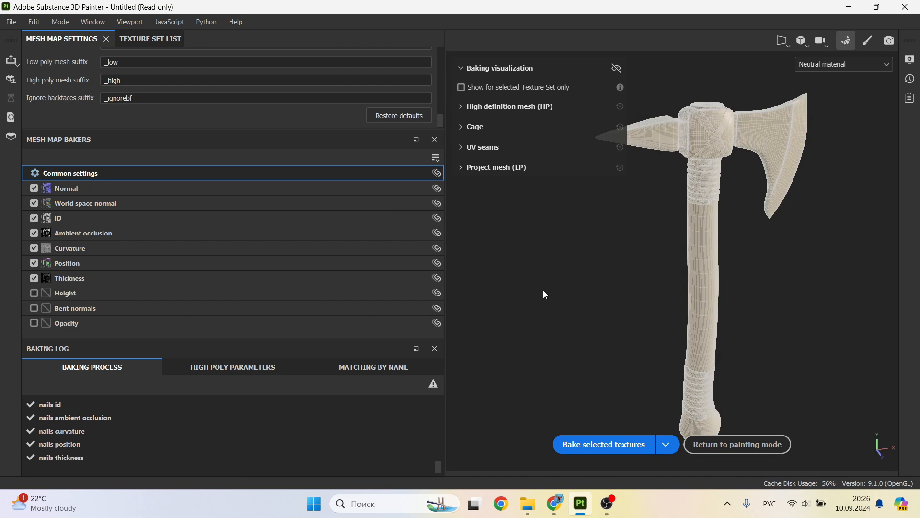
pyautogui.click(750, 446)
pyautogui.moveTo(405, 239)
pyautogui.keyDown('alt'); pyautogui.mouseDown()
pyautogui.moveTo(427, 240)
pyautogui.moveTo(421, 236)
pyautogui.mouseUp(); pyautogui.keyUp('alt')
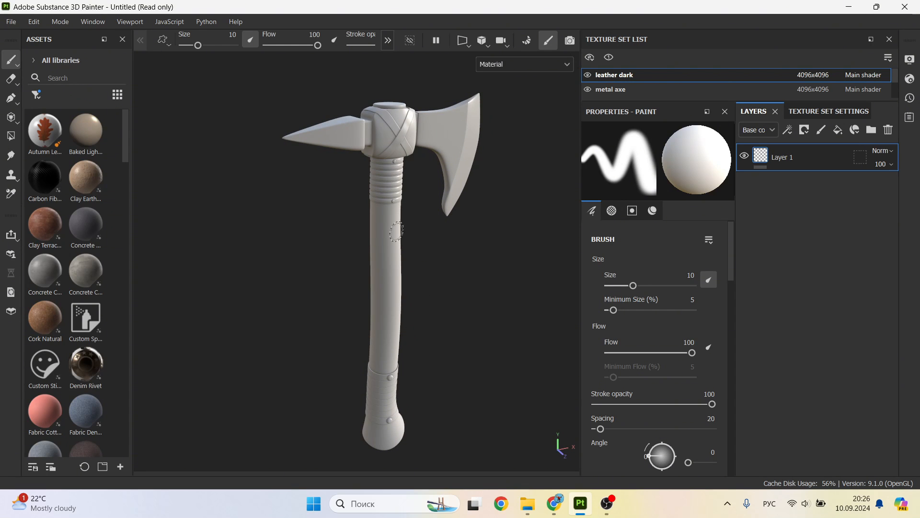
pyautogui.scroll(2, 399, 273)
pyautogui.scroll(1, 399, 301)
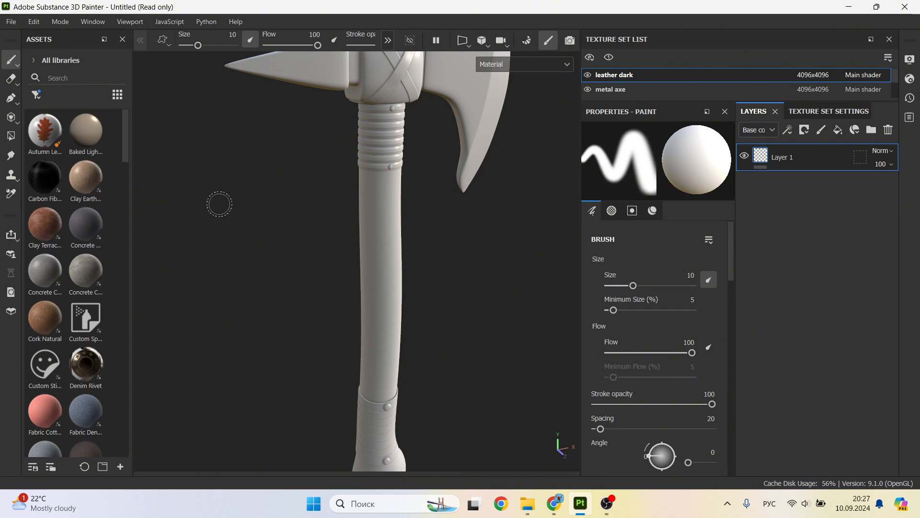
# Filter the asset library to smart materials and widen it to three columns.
pyautogui.click(37, 95)
pyautogui.click(68, 124)
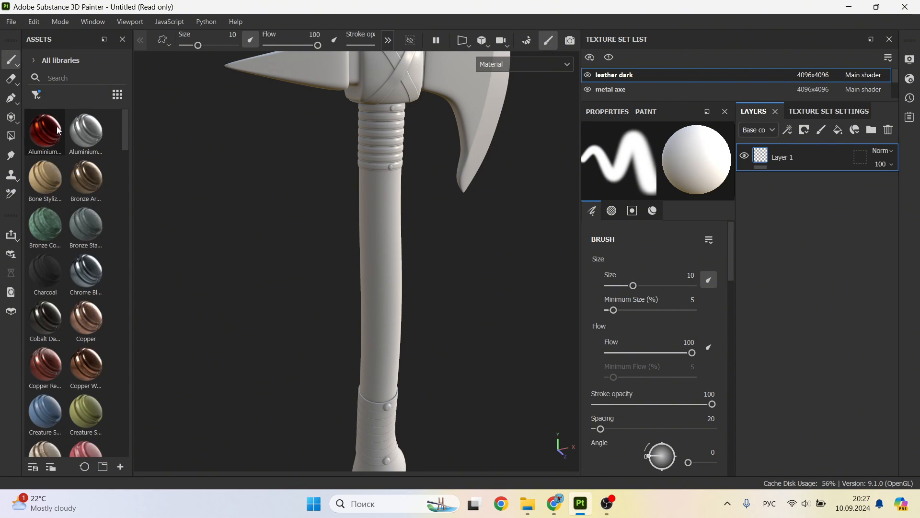
pyautogui.moveTo(130, 228); pyautogui.dragTo(173, 228)
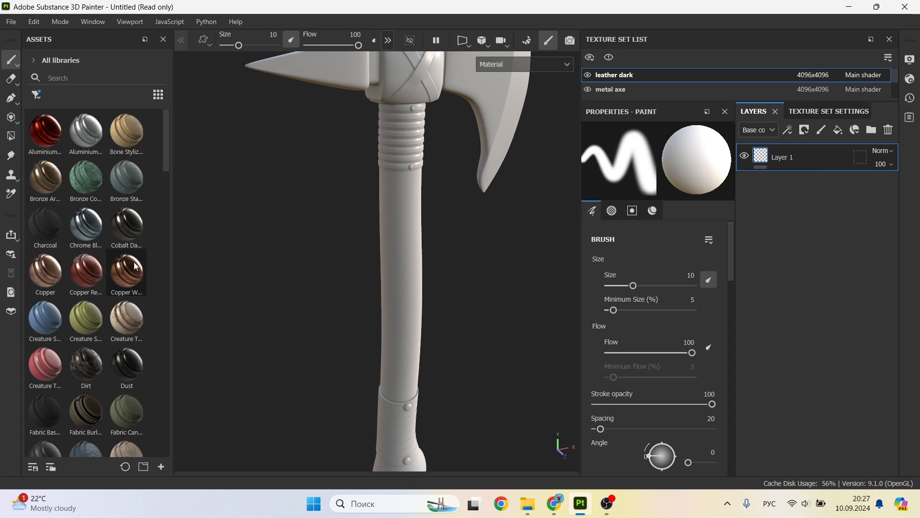
# Search the smart materials for wood and apply Wood Ship Hull Nordic to the axe's wood handle.
pyautogui.scroll(-5, 74, 261)
pyautogui.click(76, 78)
pyautogui.hotkey('alt', 'shift')
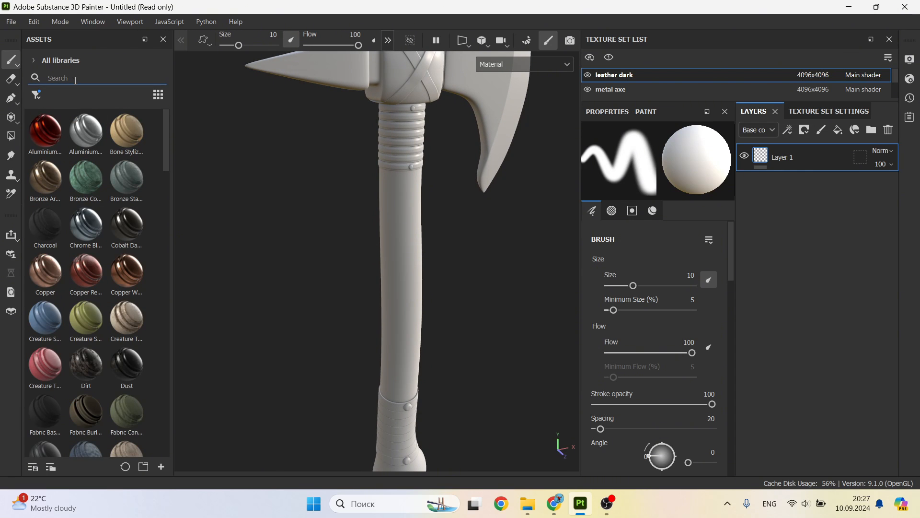
pyautogui.write('wood')
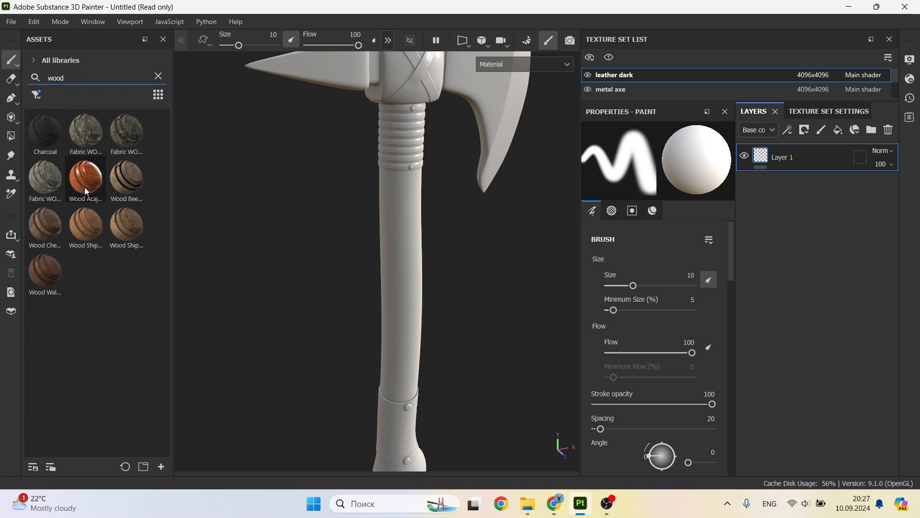
pyautogui.moveTo(85, 189)
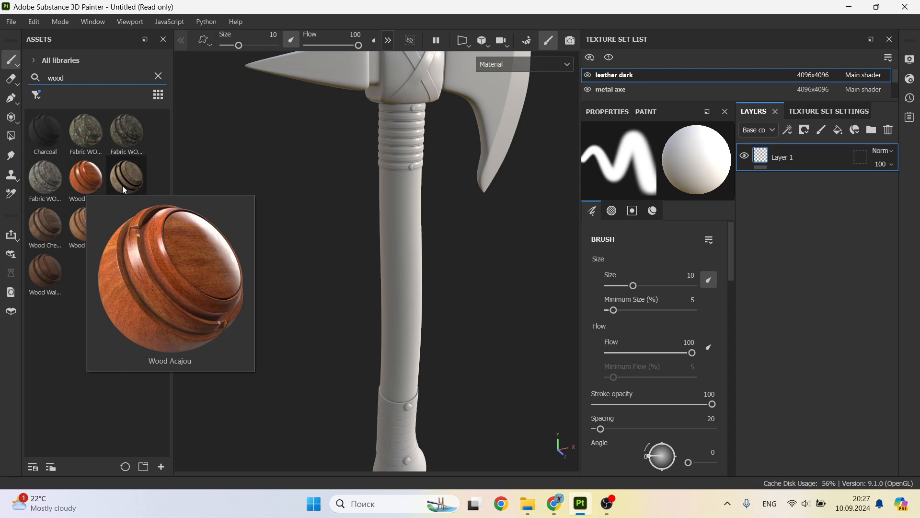
pyautogui.moveTo(127, 232)
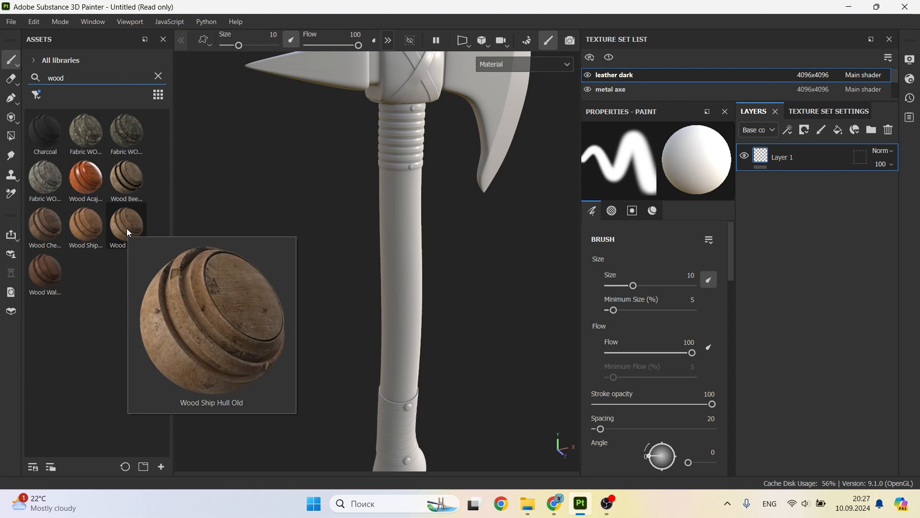
pyautogui.moveTo(96, 228)
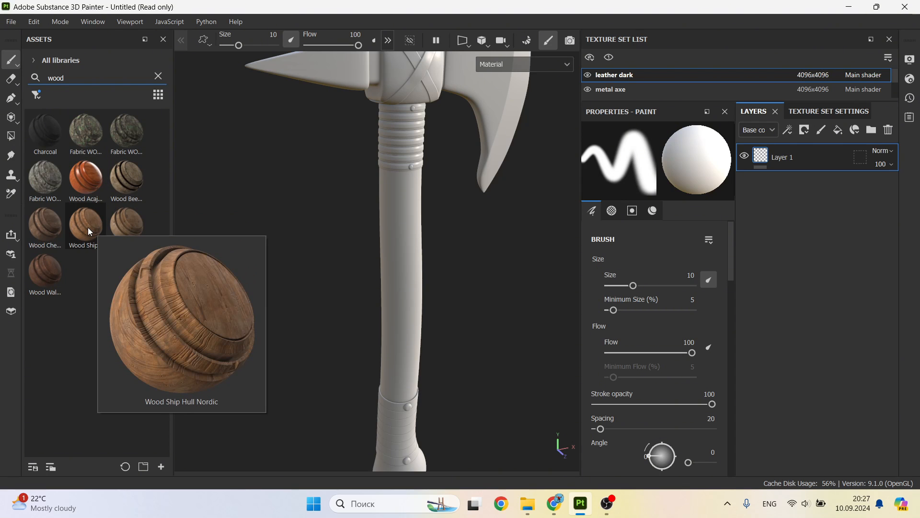
pyautogui.moveTo(86, 227); pyautogui.dragTo(416, 286)
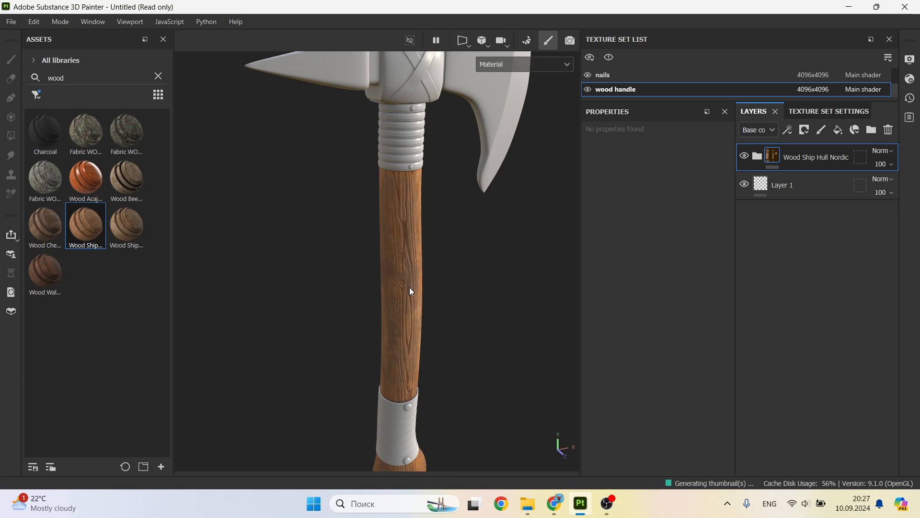
pyautogui.scroll(3, 409, 288)
pyautogui.keyDown('alt'); pyautogui.moveTo(398, 285); pyautogui.dragTo(341, 273); pyautogui.keyUp('alt')
pyautogui.scroll(-5, 412, 278)
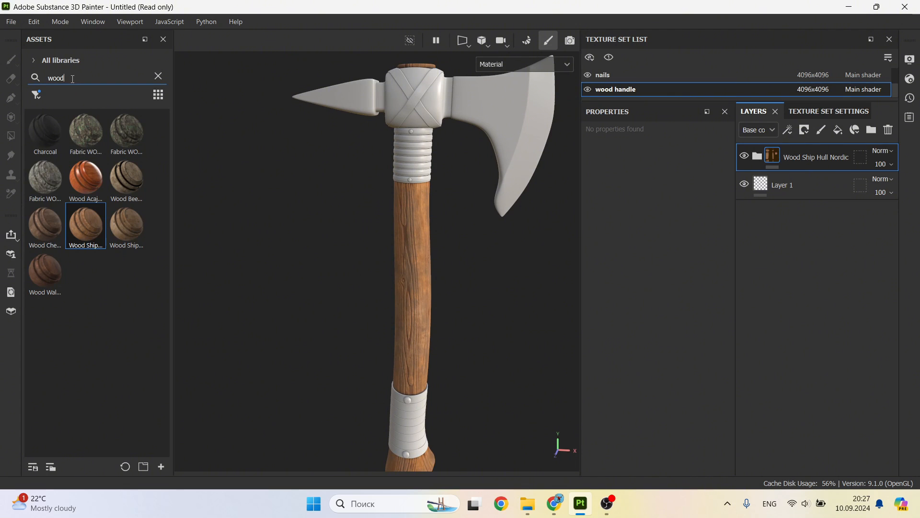
# Search the smart materials for bronz and apply Bronze Armor to the nails on the handle wrapping.
pyautogui.doubleClick(47, 79)
pyautogui.write('br')
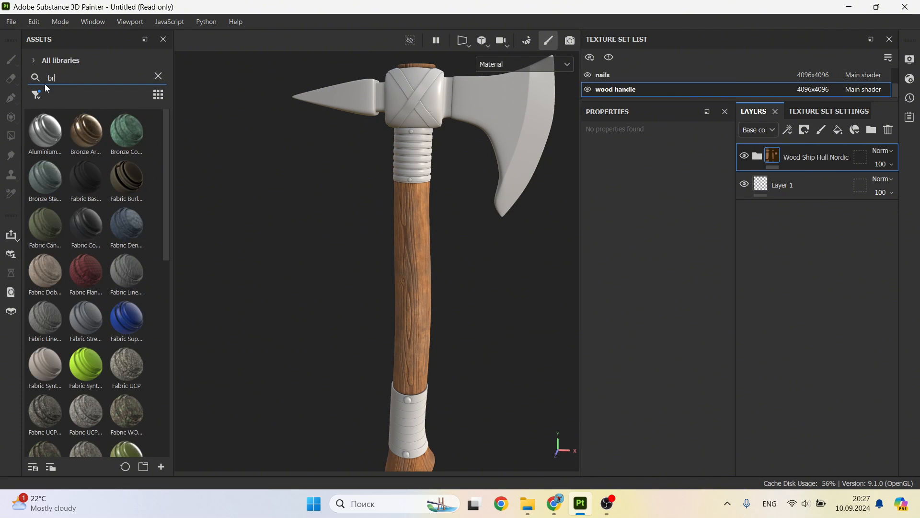
pyautogui.write('onz')
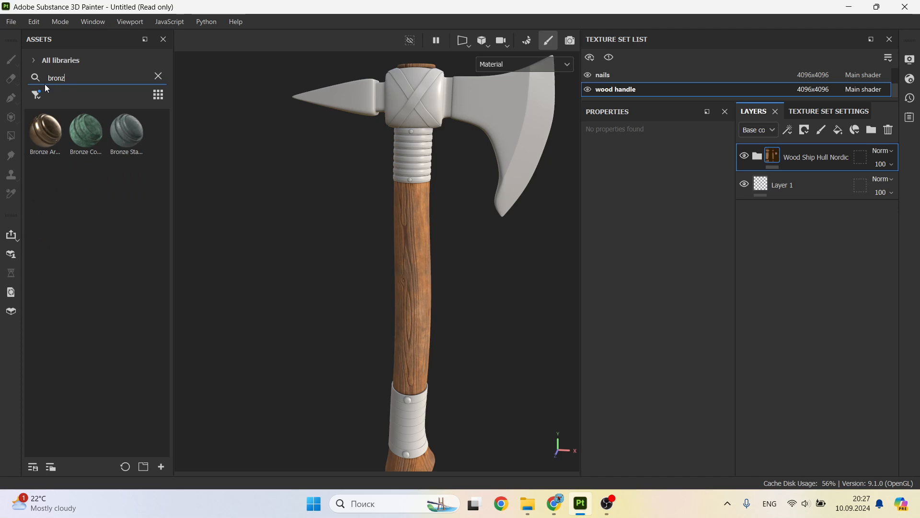
pyautogui.click(48, 130)
pyautogui.moveTo(47, 129); pyautogui.dragTo(410, 181)
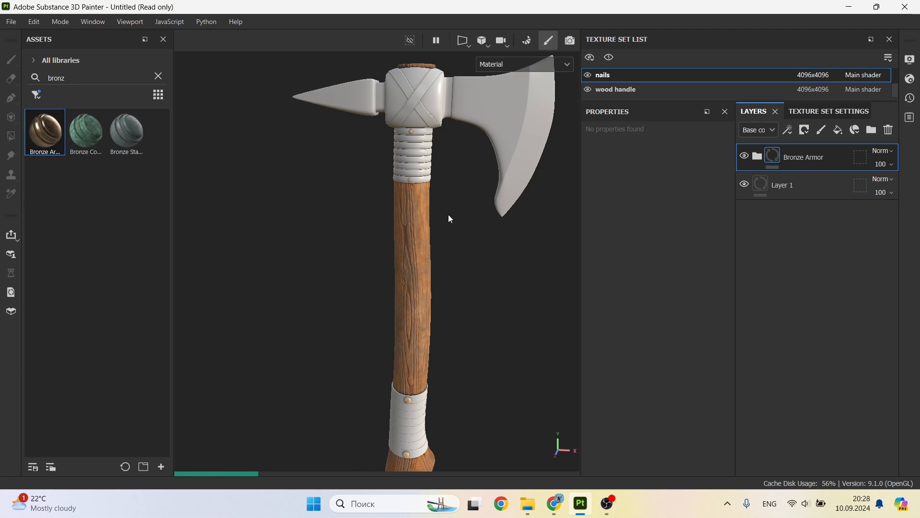
pyautogui.scroll(1, 424, 194)
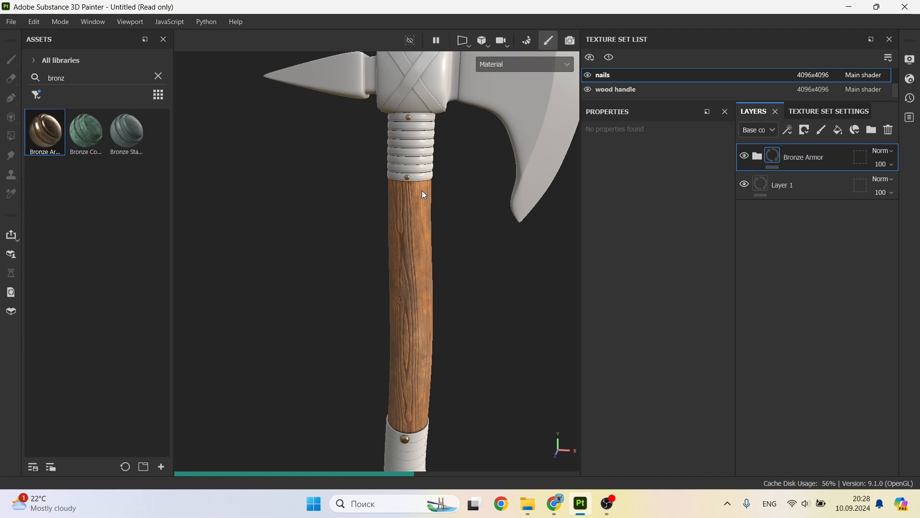
# Search the smart materials for leather and apply Leather Seat Old and Dirty to the dark leather wrapping.
pyautogui.doubleClick(45, 78)
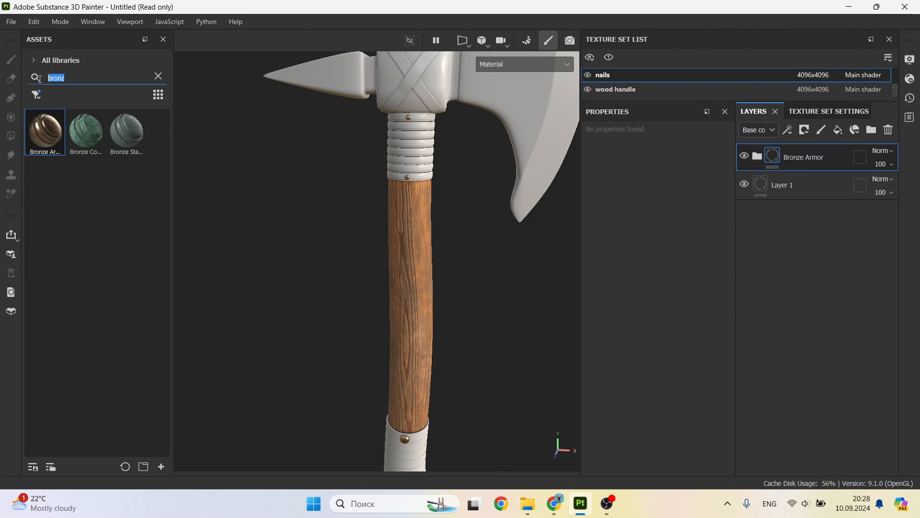
pyautogui.write('leather')
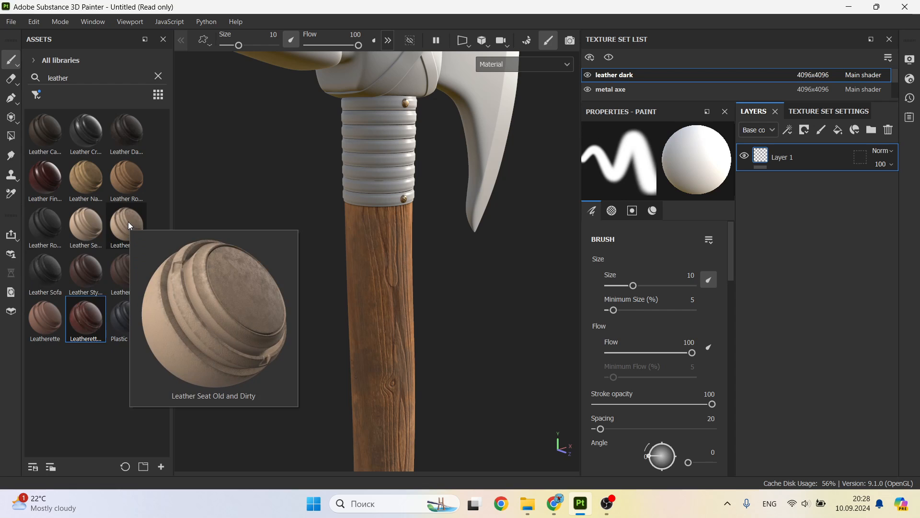
pyautogui.moveTo(128, 221); pyautogui.dragTo(385, 179)
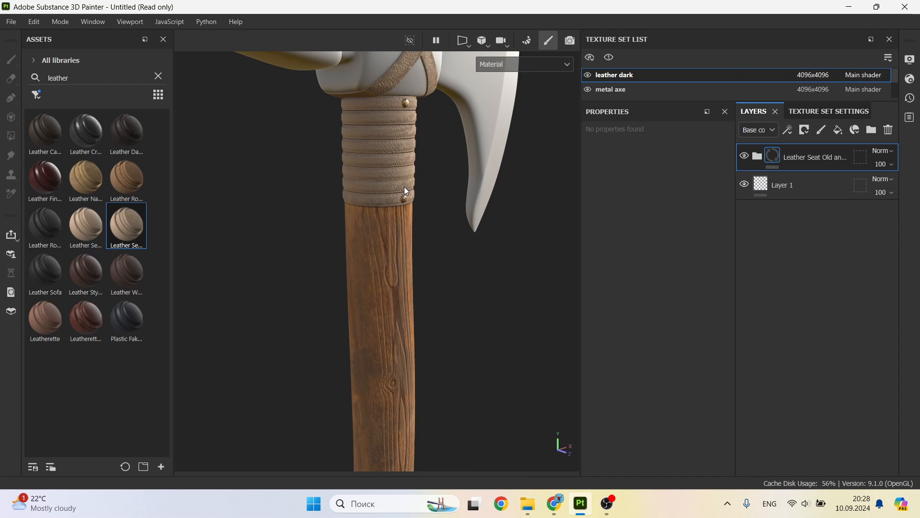
# Add a fill layer above the leather material and disable its normal and height channels.
pyautogui.click(838, 131)
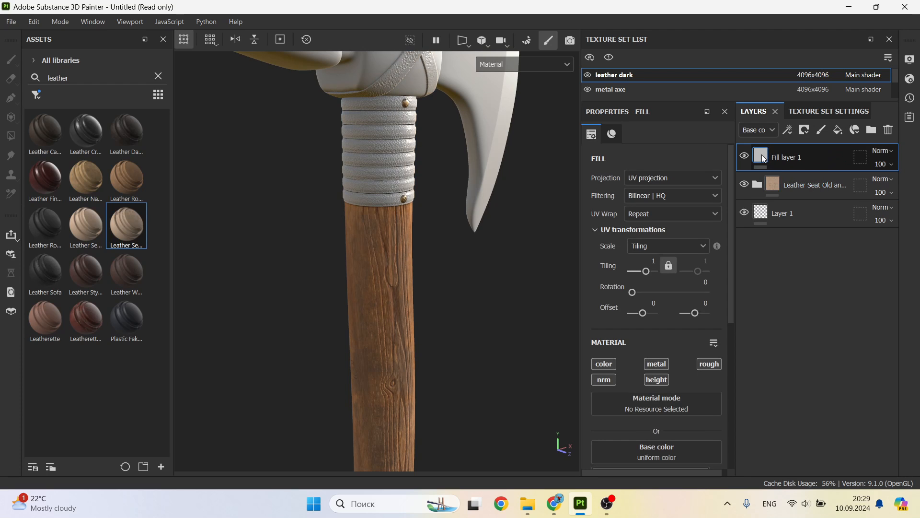
pyautogui.scroll(-6, 660, 306)
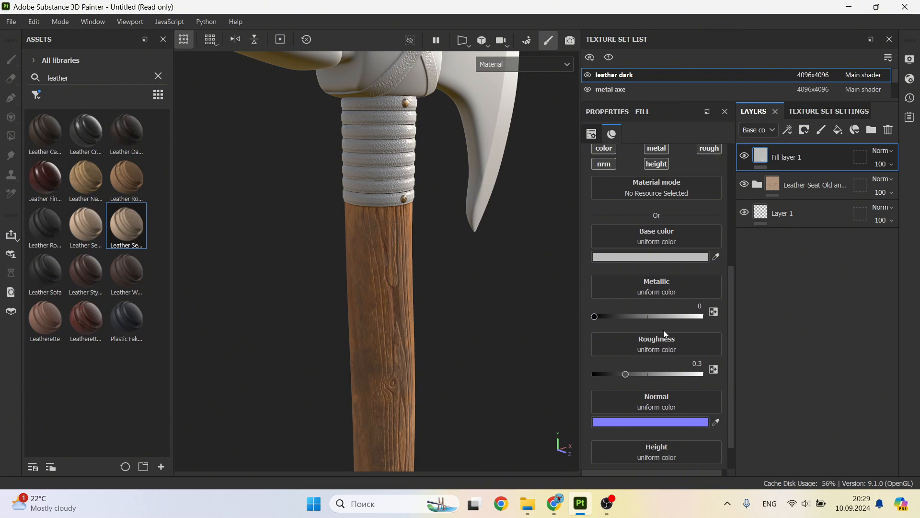
pyautogui.scroll(2, 668, 237)
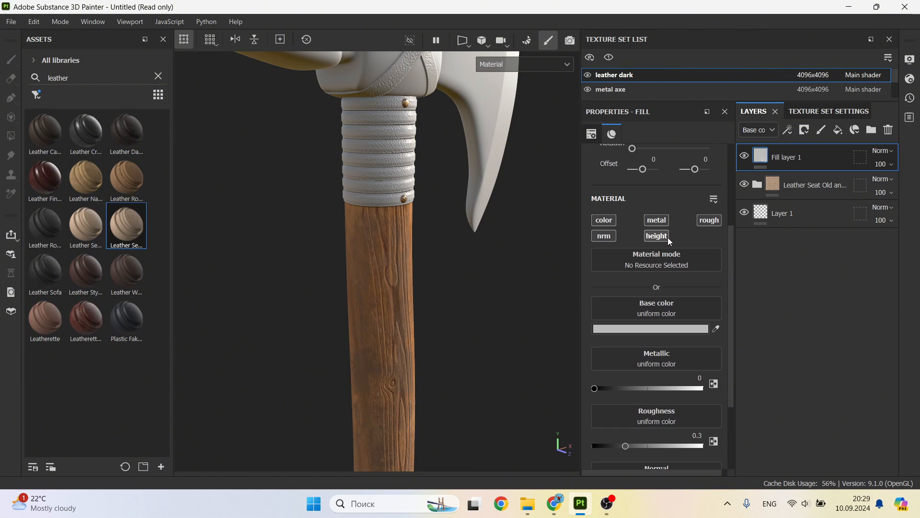
pyautogui.click(604, 235)
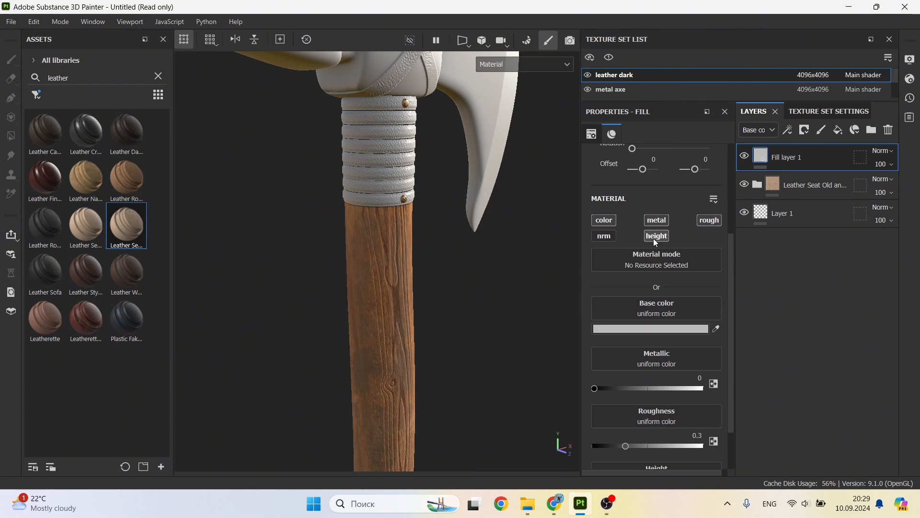
# Set the leather fill layer's base color to dark brown 3F2004.
pyautogui.click(681, 331)
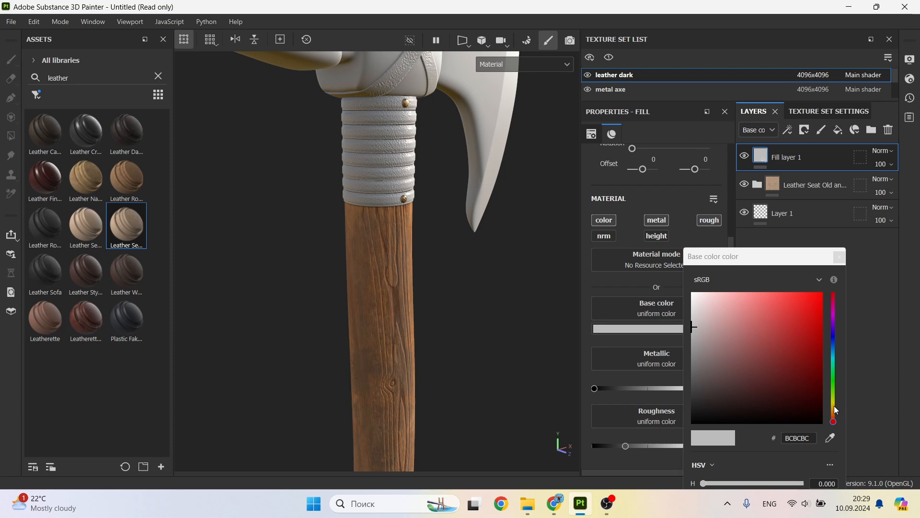
pyautogui.click(834, 410)
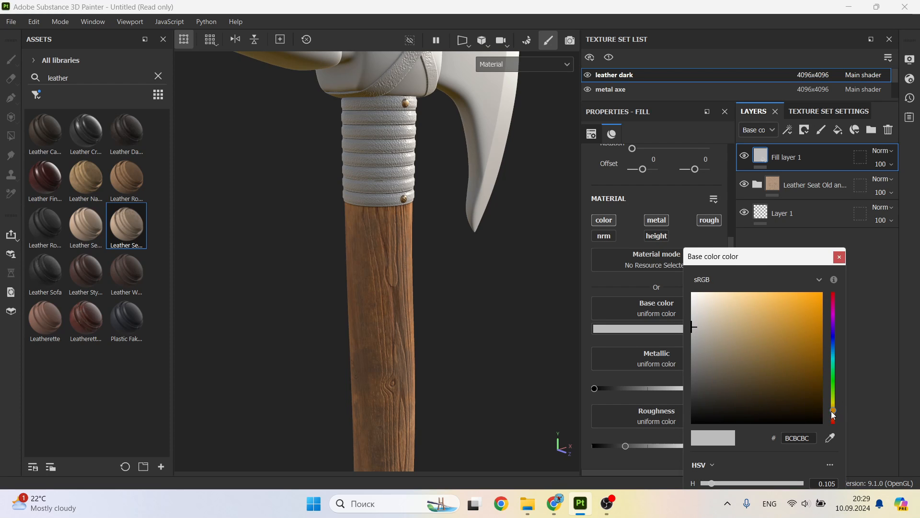
pyautogui.click(834, 415)
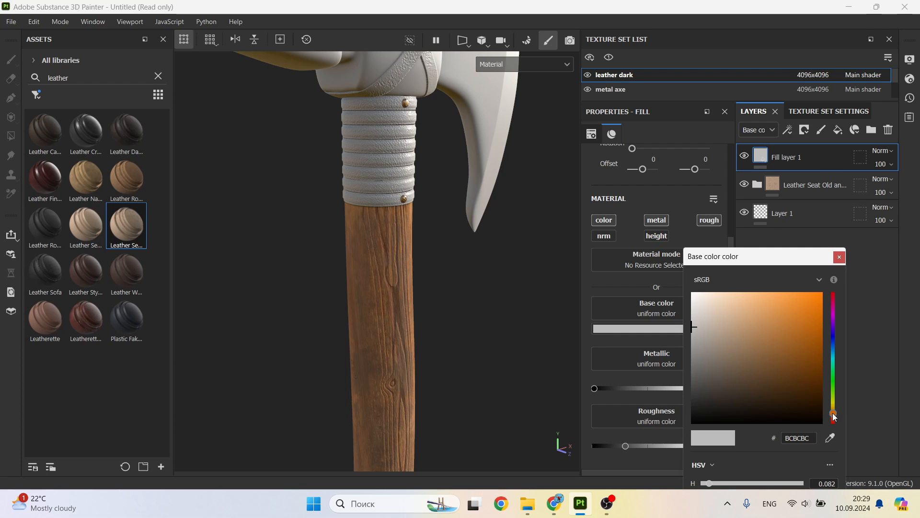
pyautogui.click(813, 390)
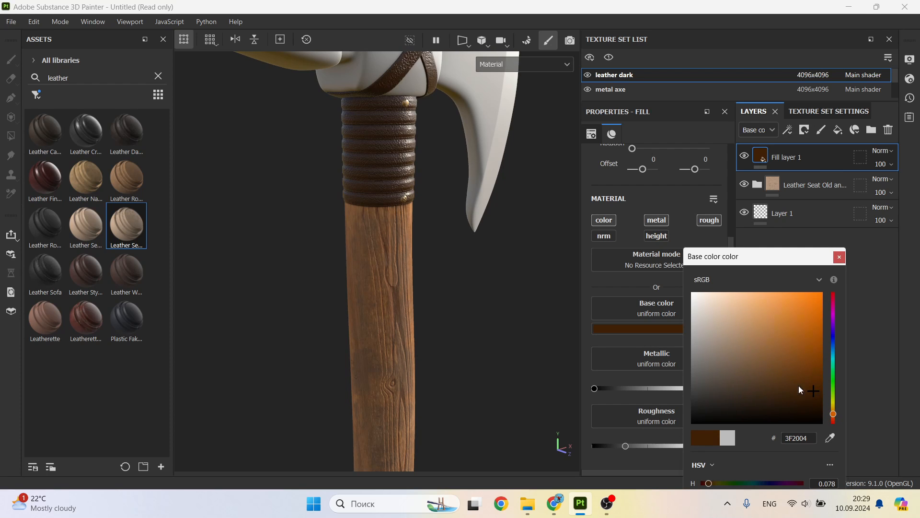
pyautogui.scroll(5, 384, 130)
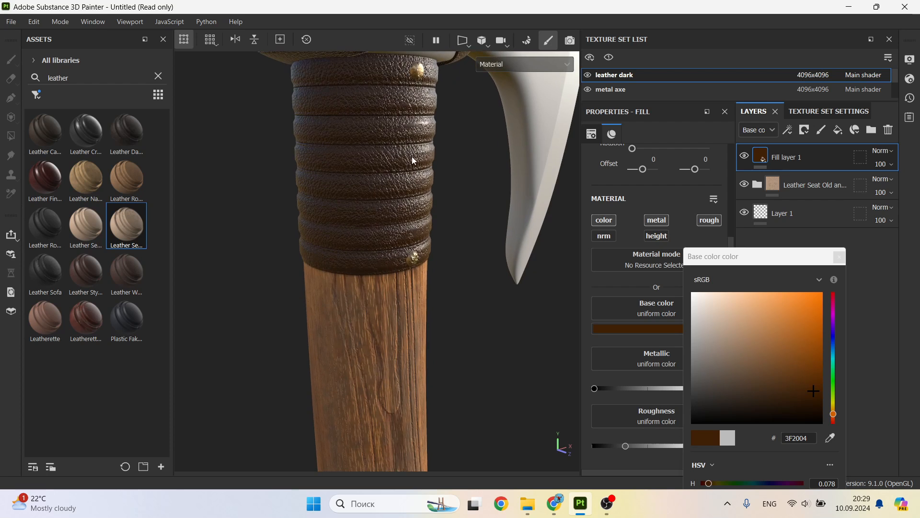
pyautogui.click(839, 257)
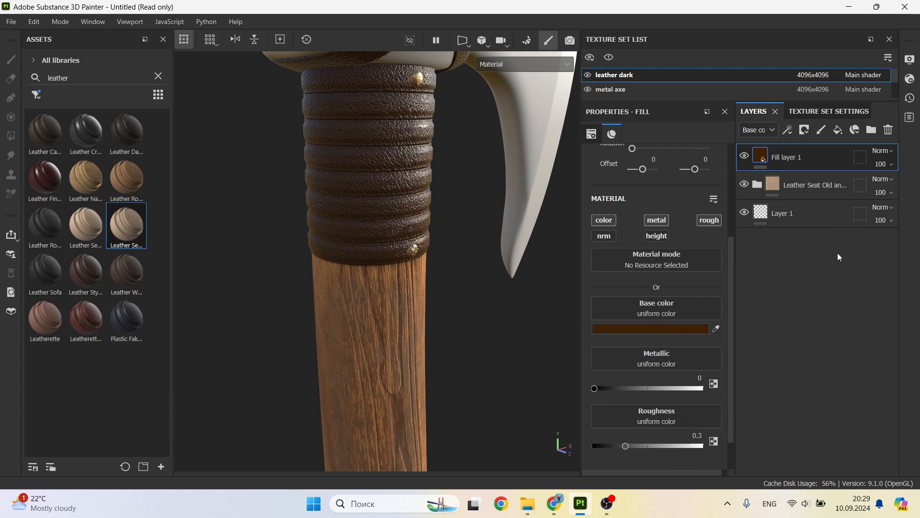
# Disable the leather fill layer's metallic channel and set its roughness to about 0.25.
pyautogui.click(659, 221)
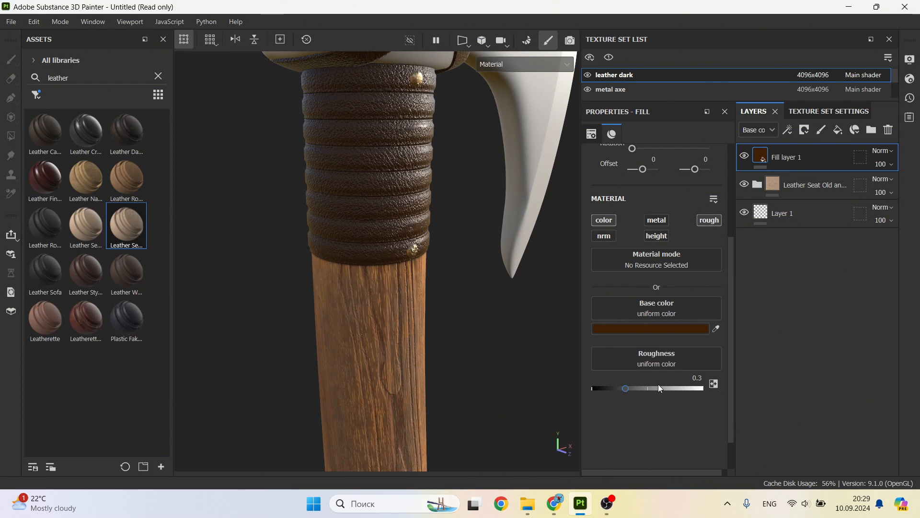
pyautogui.moveTo(621, 390); pyautogui.dragTo(621, 388)
pyautogui.keyDown('alt'); pyautogui.moveTo(419, 203); pyautogui.dragTo(407, 218); pyautogui.keyUp('alt')
pyautogui.scroll(-5, 389, 202)
pyautogui.scroll(-3, 411, 250)
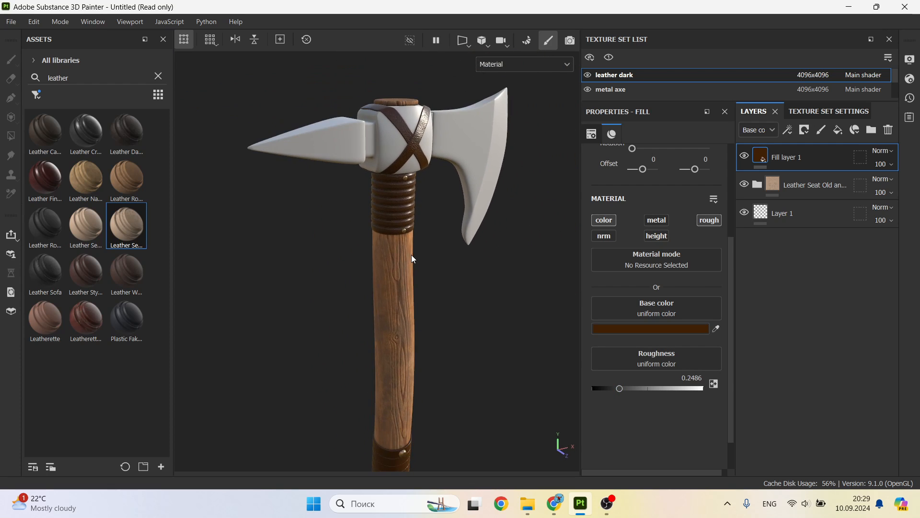
# Search the smart materials for metal and apply Steel Scratched to the metal axe head.
pyautogui.keyDown('alt'); pyautogui.moveTo(412, 376); pyautogui.dragTo(408, 230, button='middle'); pyautogui.keyUp('alt')
pyautogui.keyDown('alt'); pyautogui.moveTo(410, 171); pyautogui.dragTo(416, 377, button='middle'); pyautogui.keyUp('alt')
pyautogui.keyDown('alt'); pyautogui.moveTo(424, 202); pyautogui.dragTo(428, 219); pyautogui.keyUp('alt')
pyautogui.scroll(3, 430, 220)
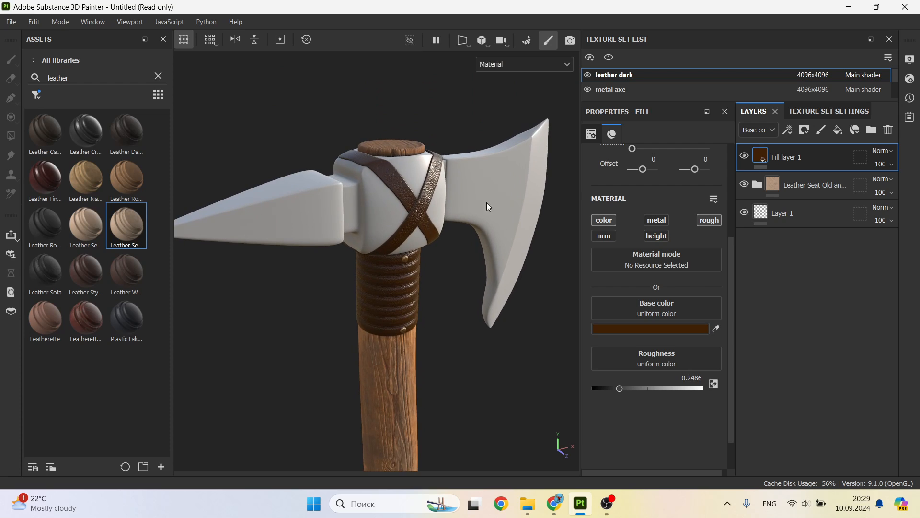
pyautogui.moveTo(71, 80); pyautogui.dragTo(47, 82)
pyautogui.write('metal')
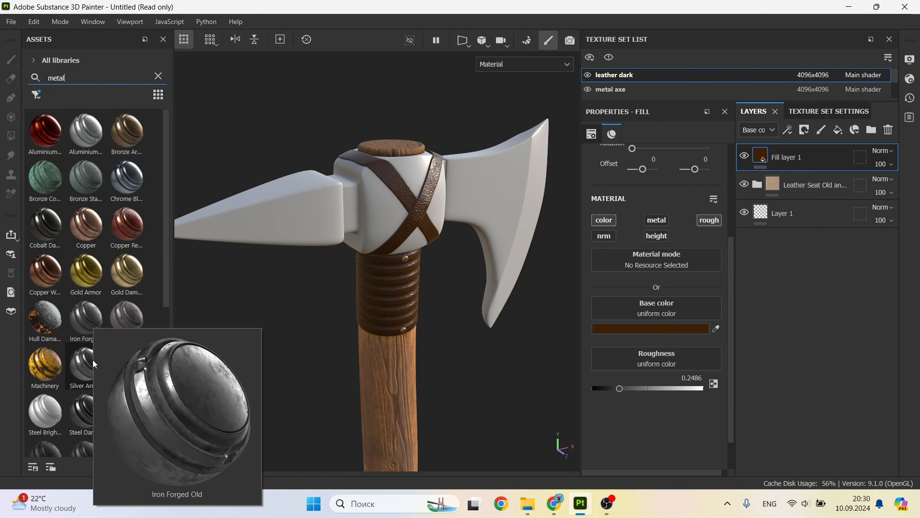
pyautogui.moveTo(93, 370)
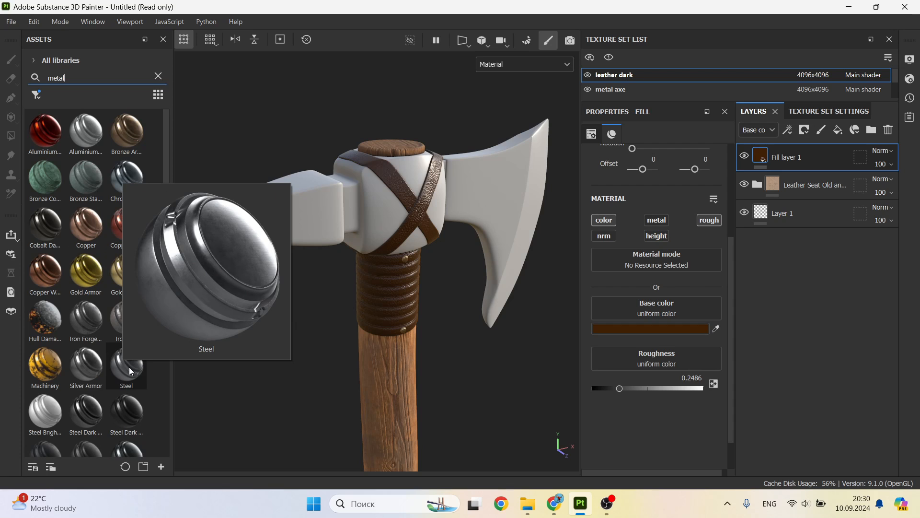
pyautogui.scroll(-5, 99, 360)
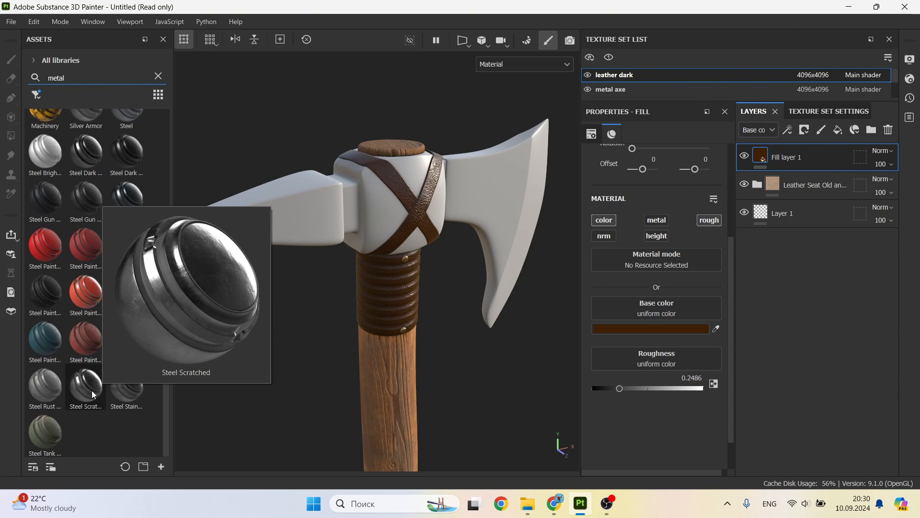
pyautogui.moveTo(84, 383); pyautogui.dragTo(276, 158)
pyautogui.moveTo(412, 245)
pyautogui.keyDown('alt'); pyautogui.mouseDown()
pyautogui.moveTo(382, 232)
pyautogui.moveTo(355, 243)
pyautogui.moveTo(417, 254)
pyautogui.moveTo(387, 235)
pyautogui.moveTo(407, 238)
pyautogui.moveTo(370, 237)
pyautogui.moveTo(412, 233)
pyautogui.mouseUp(); pyautogui.keyUp('alt')
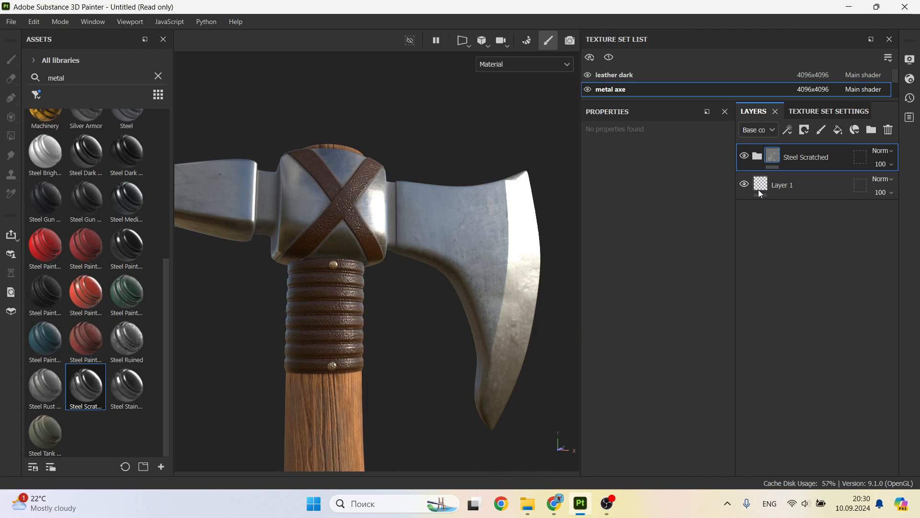
# Add a fill layer with a black mask above Steel Scratched and attach a generator to the mask.
pyautogui.click(838, 133)
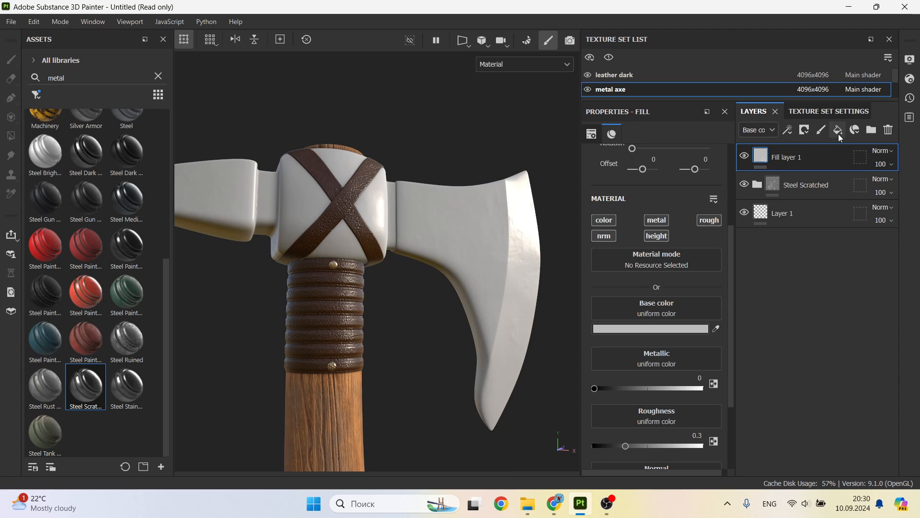
pyautogui.click(806, 133)
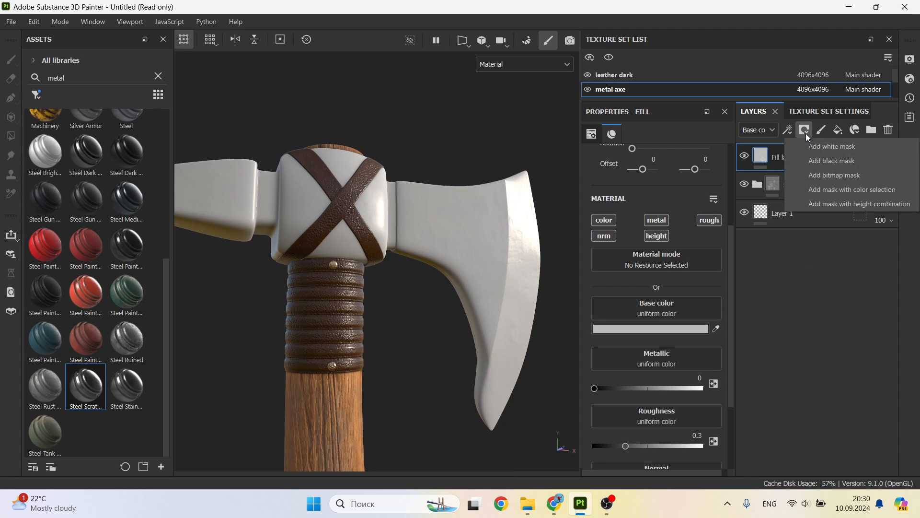
pyautogui.click(838, 161)
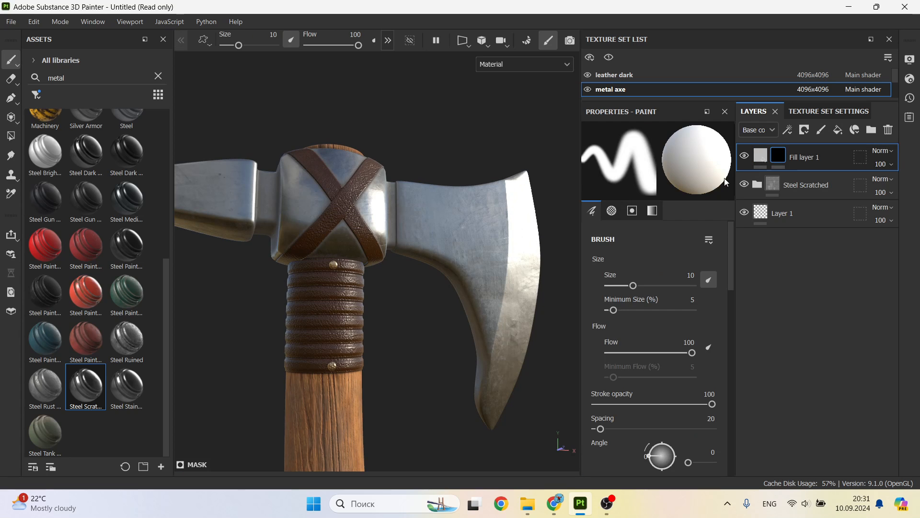
pyautogui.click(789, 133)
pyautogui.click(815, 146)
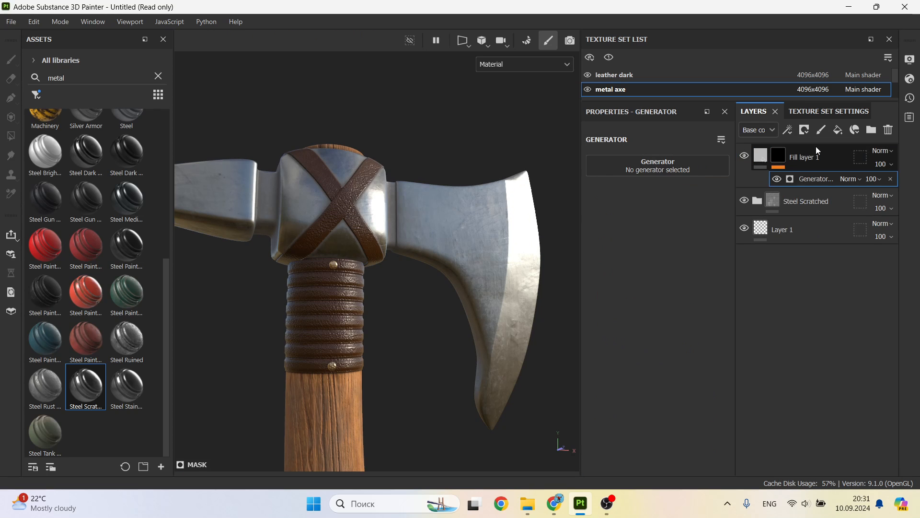
# Assign the Metal Edge Wear generator to the fill layer's mask and set its wear level to 0.84.
pyautogui.click(676, 164)
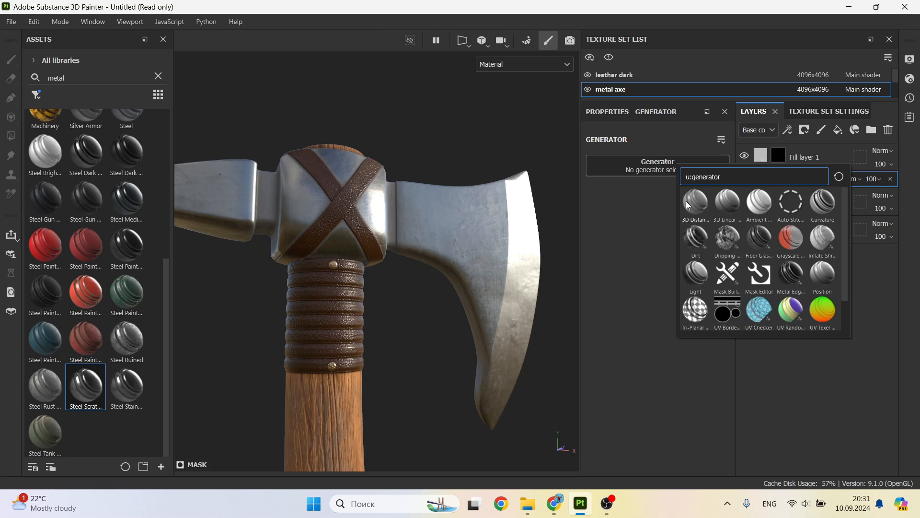
pyautogui.moveTo(795, 282)
pyautogui.click(799, 281)
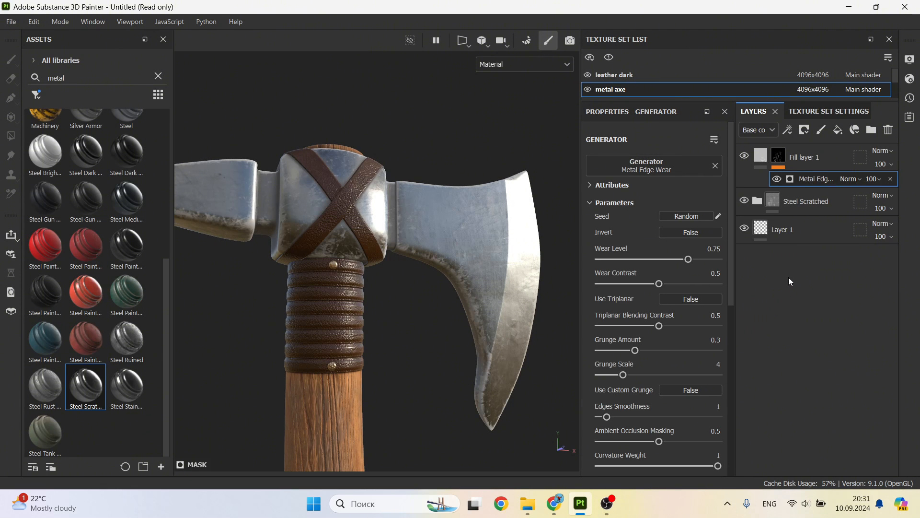
pyautogui.keyDown('alt'); pyautogui.moveTo(480, 290); pyautogui.dragTo(425, 271); pyautogui.keyUp('alt')
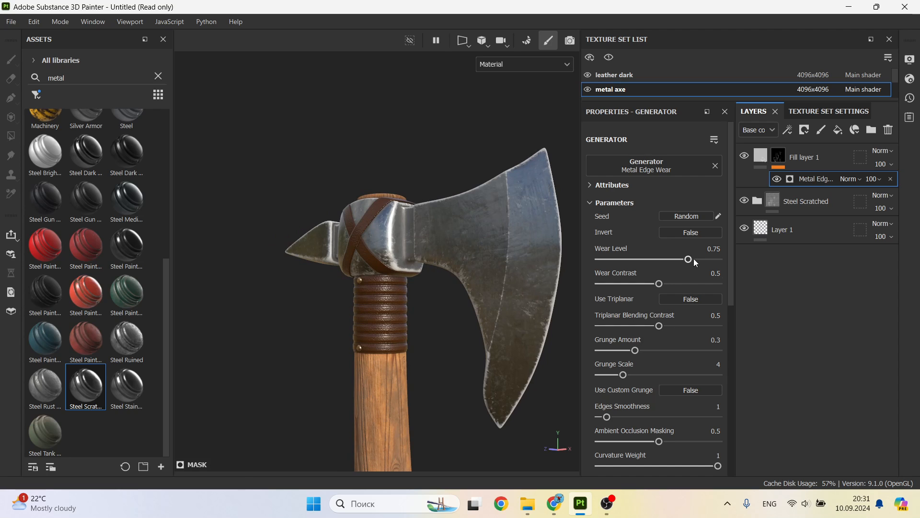
pyautogui.moveTo(694, 258); pyautogui.dragTo(699, 265)
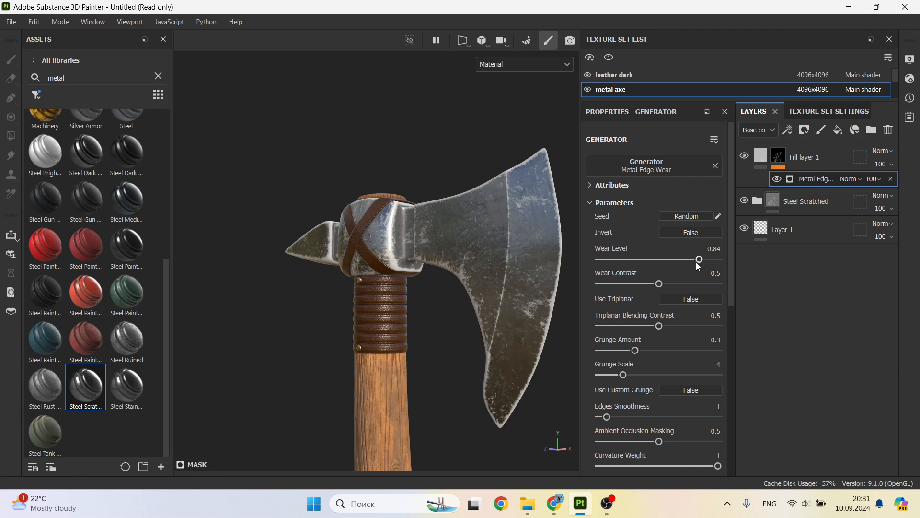
pyautogui.keyDown('alt'); pyautogui.moveTo(520, 317); pyautogui.dragTo(537, 318); pyautogui.keyUp('alt')
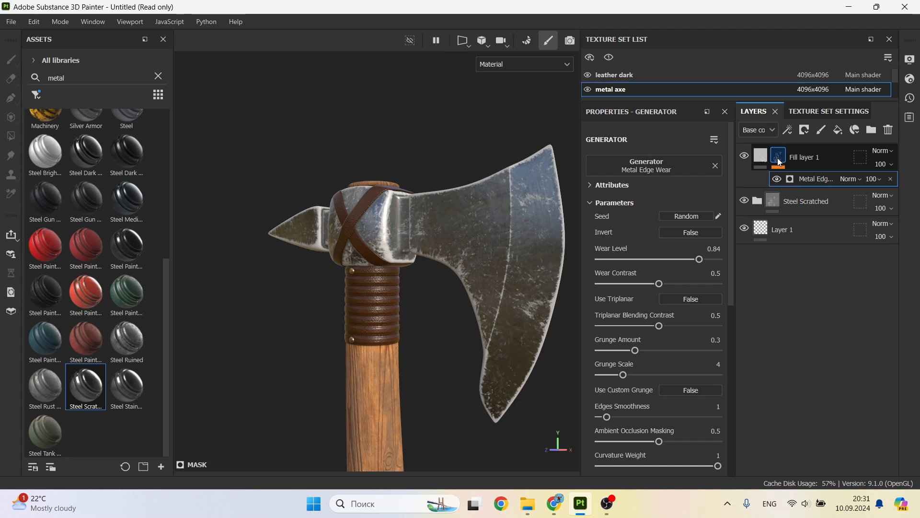
# Add a second fill layer with a black mask above the edge wear layer on the metal axe texture set.
pyautogui.click(841, 134)
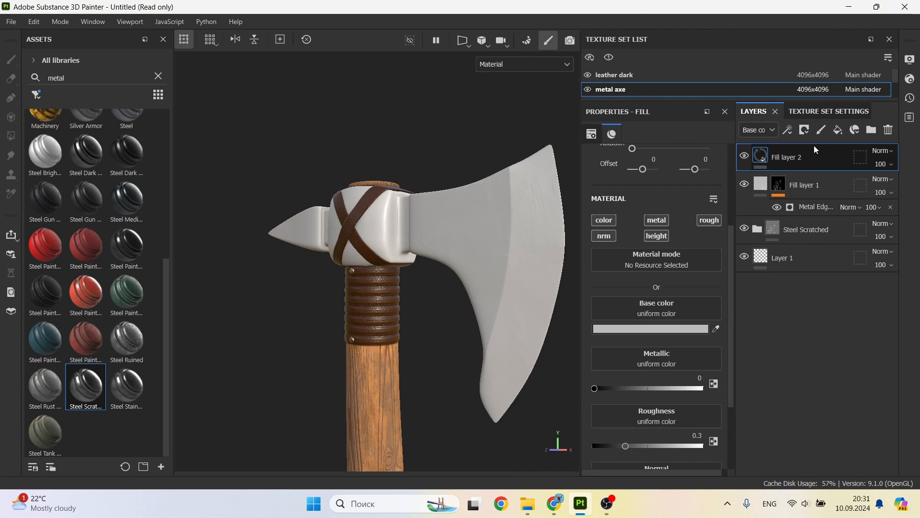
pyautogui.click(810, 134)
pyautogui.click(818, 160)
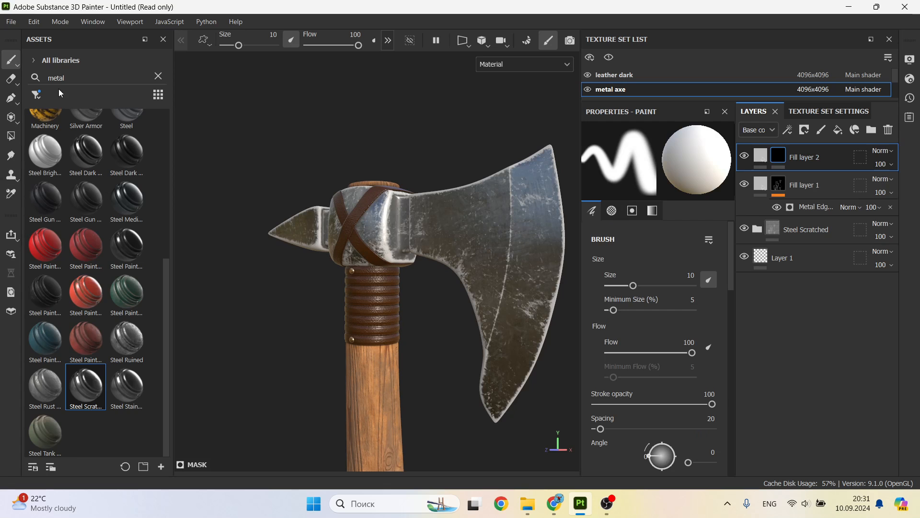
# Search the smart masks for "scrat" and apply Stains Scratches to the new fill layer's mask.
pyautogui.click(35, 94)
pyautogui.click(71, 139)
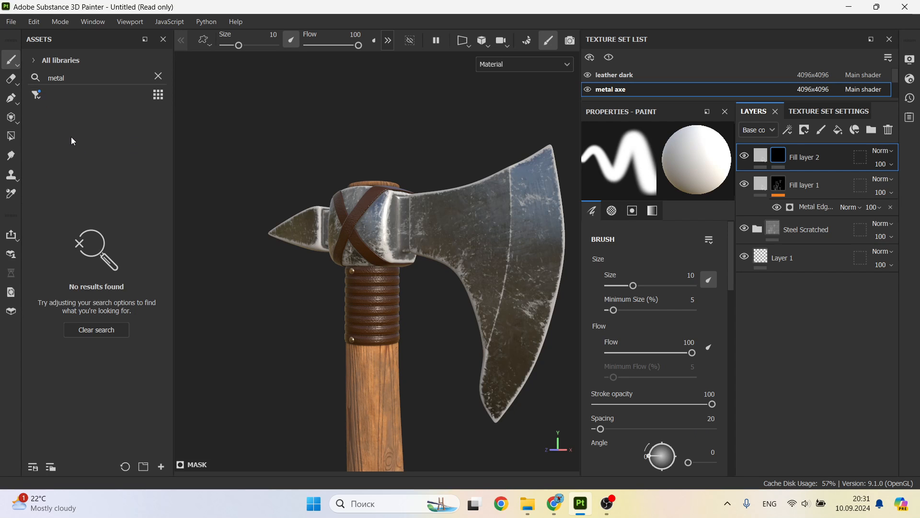
pyautogui.doubleClick(53, 78)
pyautogui.write('scrat')
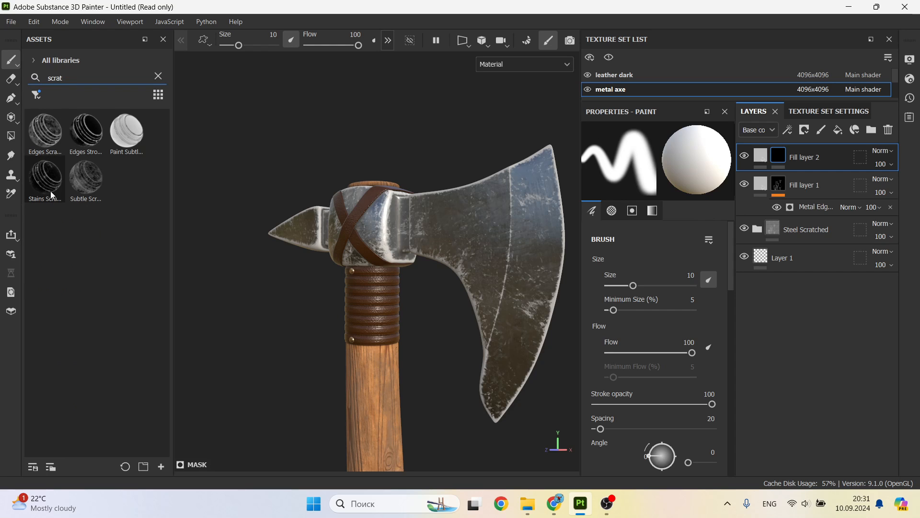
pyautogui.moveTo(54, 187)
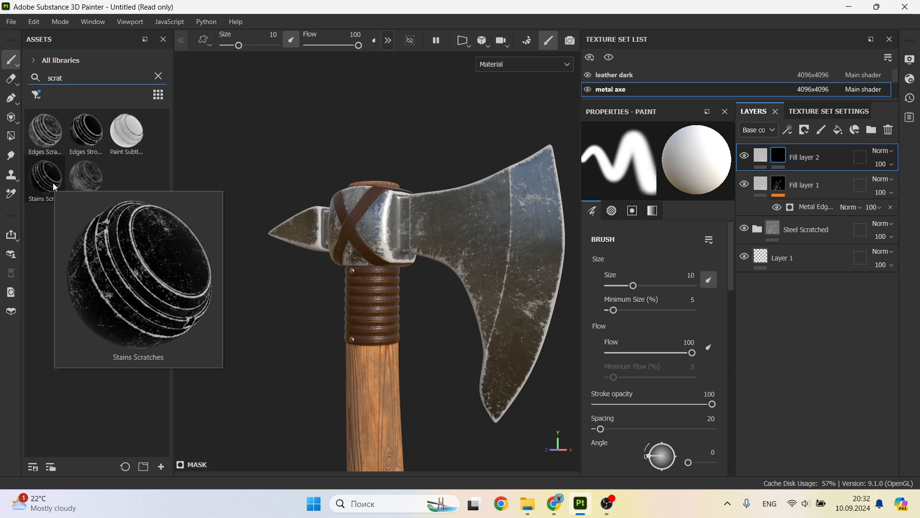
pyautogui.moveTo(55, 187); pyautogui.dragTo(787, 152)
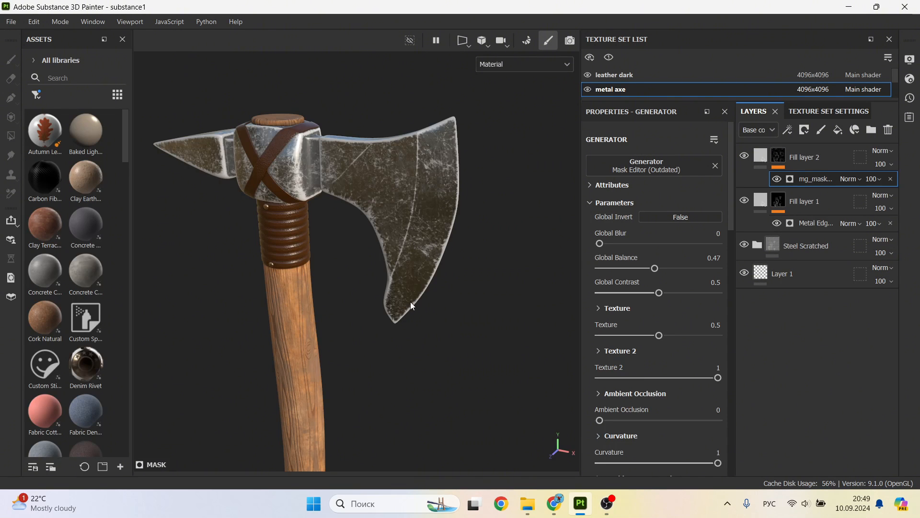
# Add a paint effect to Fill layer 2's mask and show only the 2D UV view with the Mask channel displayed.
pyautogui.rightClick(779, 158)
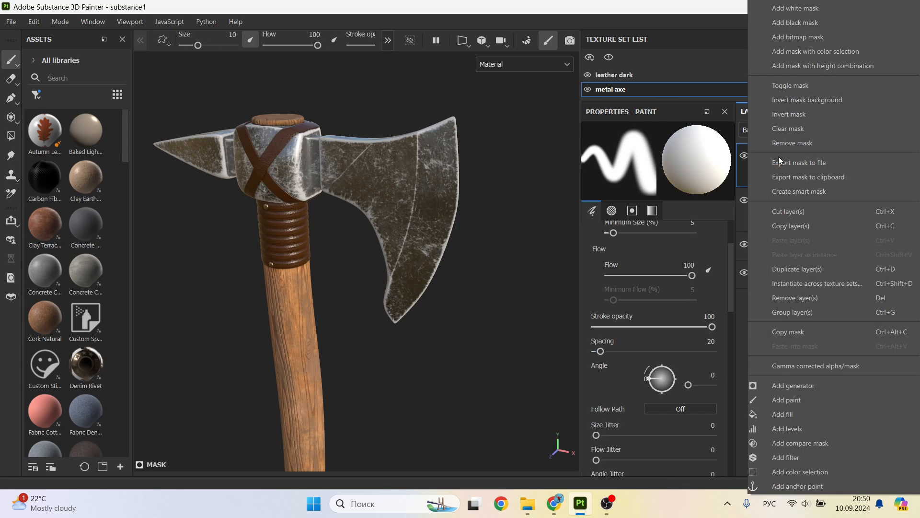
pyautogui.click(815, 399)
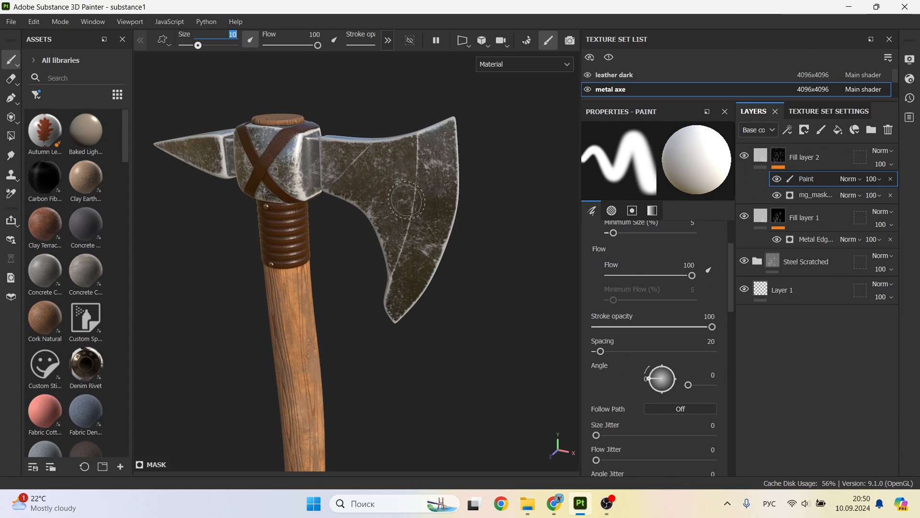
pyautogui.press('F1')
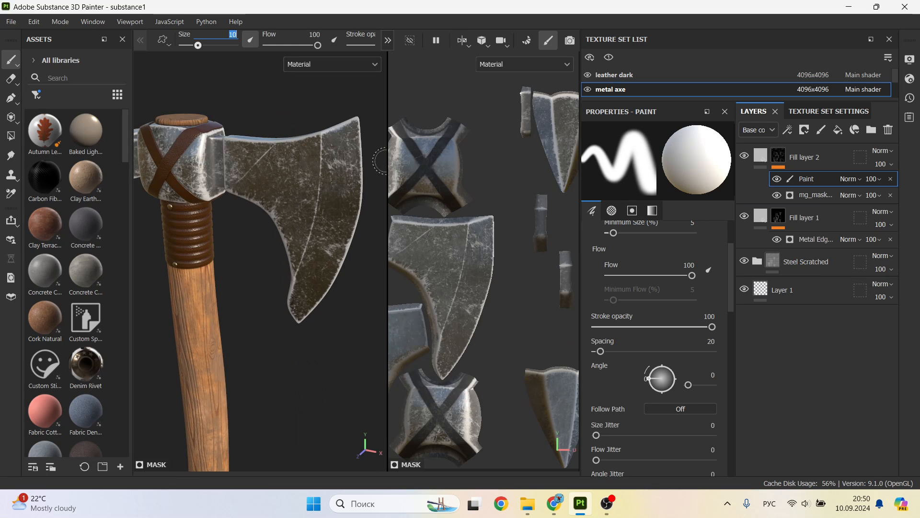
pyautogui.press('F3')
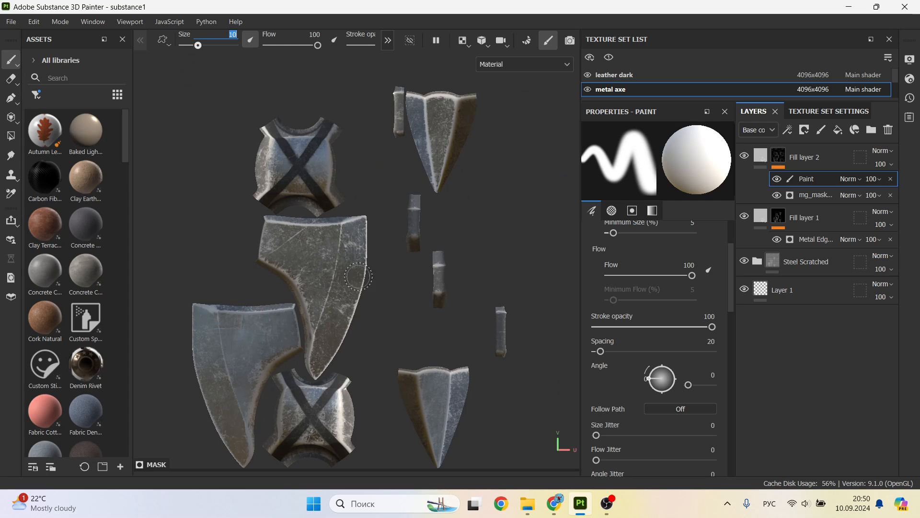
pyautogui.click(557, 67)
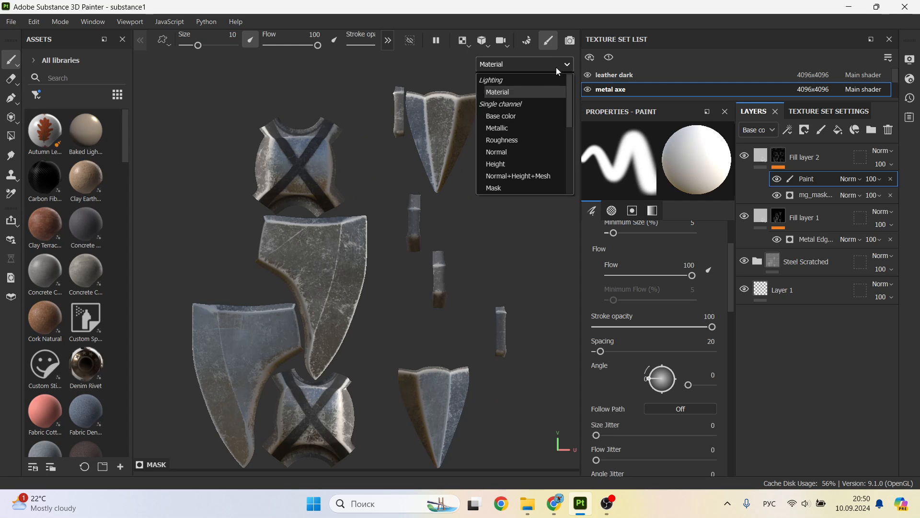
pyautogui.click(504, 189)
# Paint a white band along the cutting edge of the upper blade UV island, from its top corner down to the tip.
pyautogui.scroll(5, 355, 270)
pyautogui.moveTo(369, 164)
pyautogui.mouseDown()
pyautogui.moveTo(353, 278)
pyautogui.moveTo(367, 164)
pyautogui.moveTo(382, 139)
pyautogui.moveTo(366, 185)
pyautogui.moveTo(338, 169)
pyautogui.moveTo(346, 257)
pyautogui.moveTo(345, 206)
pyautogui.moveTo(339, 324)
pyautogui.moveTo(338, 176)
pyautogui.moveTo(339, 248)
pyautogui.moveTo(323, 323)
pyautogui.moveTo(361, 263)
pyautogui.moveTo(344, 368)
pyautogui.mouseUp()
pyautogui.scroll(-3, 359, 288)
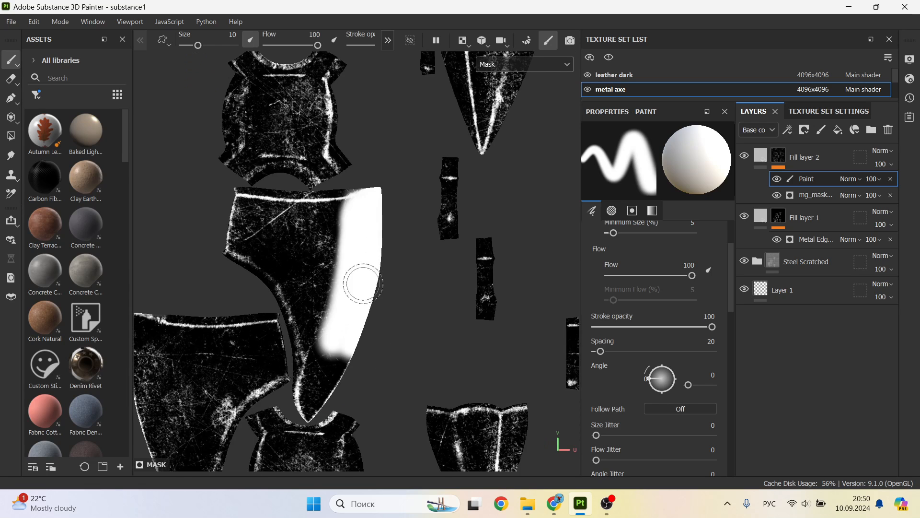
pyautogui.moveTo(360, 288); pyautogui.dragTo(359, 366, button='middle')
pyautogui.scroll(2, 316, 381)
pyautogui.scroll(2, 318, 381)
pyautogui.moveTo(293, 378)
pyautogui.mouseDown()
pyautogui.moveTo(282, 350)
pyautogui.moveTo(370, 261)
pyautogui.moveTo(285, 366)
pyautogui.moveTo(339, 226)
pyautogui.moveTo(281, 380)
pyautogui.moveTo(318, 335)
pyautogui.moveTo(392, 137)
pyautogui.moveTo(277, 366)
pyautogui.moveTo(329, 277)
pyautogui.moveTo(366, 154)
pyautogui.moveTo(333, 240)
pyautogui.moveTo(350, 280)
pyautogui.mouseUp()
pyautogui.scroll(3, 368, 196)
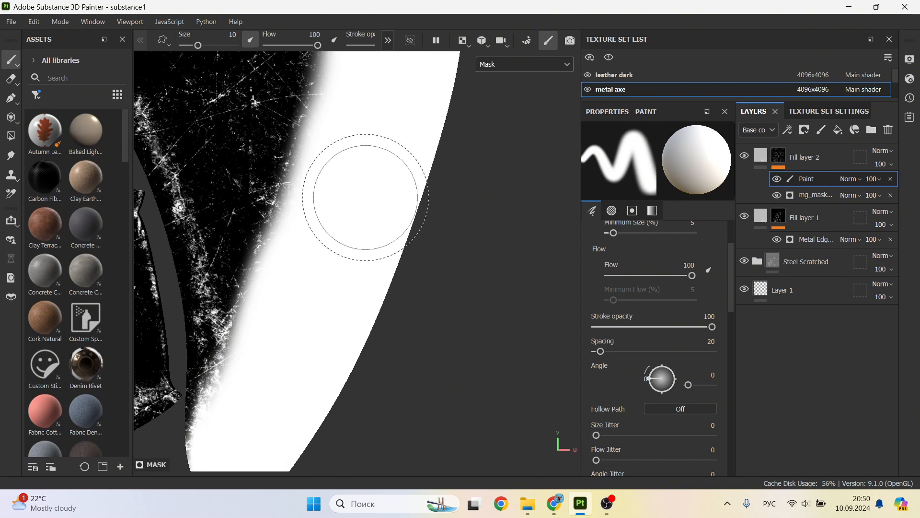
pyautogui.scroll(-4, 366, 185)
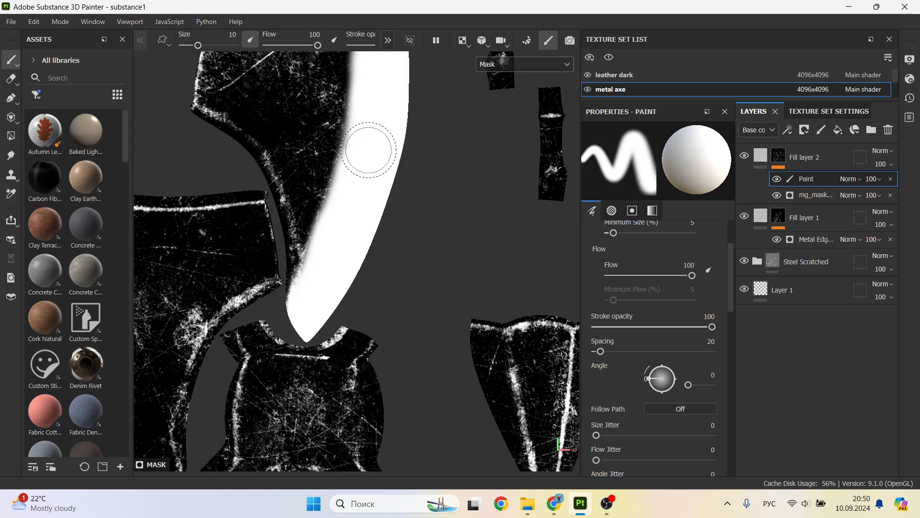
pyautogui.scroll(2, 365, 144)
pyautogui.scroll(2, 367, 117)
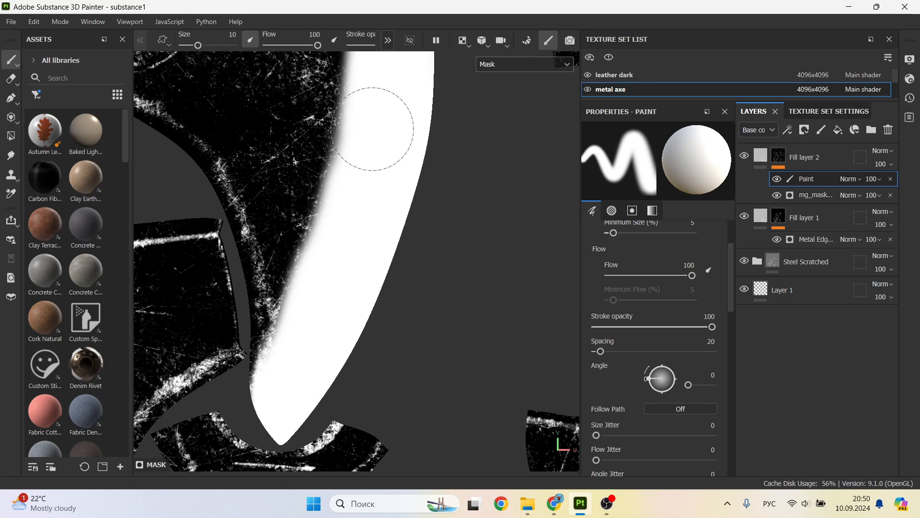
pyautogui.scroll(-2, 302, 317)
pyautogui.scroll(-2, 302, 316)
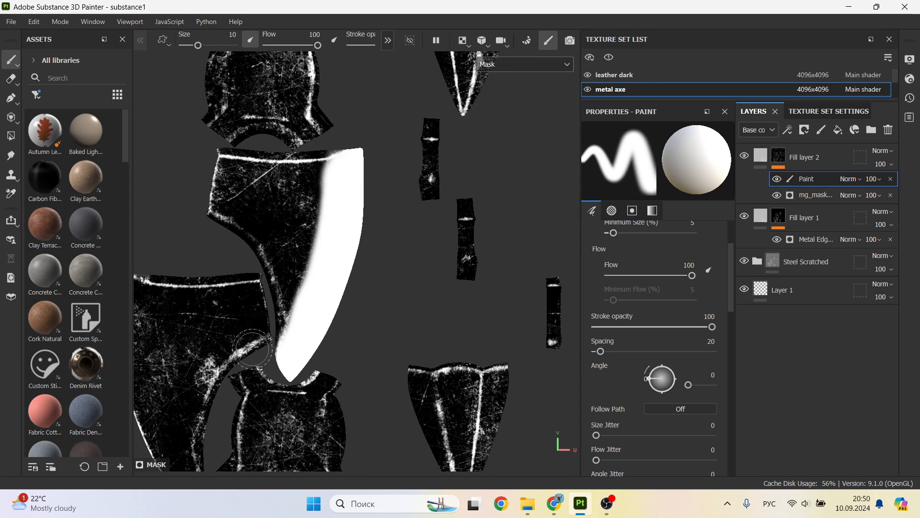
# Paint a matching white band along the cutting edge of the other blade UV island, from the tip up to the top corner.
pyautogui.scroll(3, 253, 347)
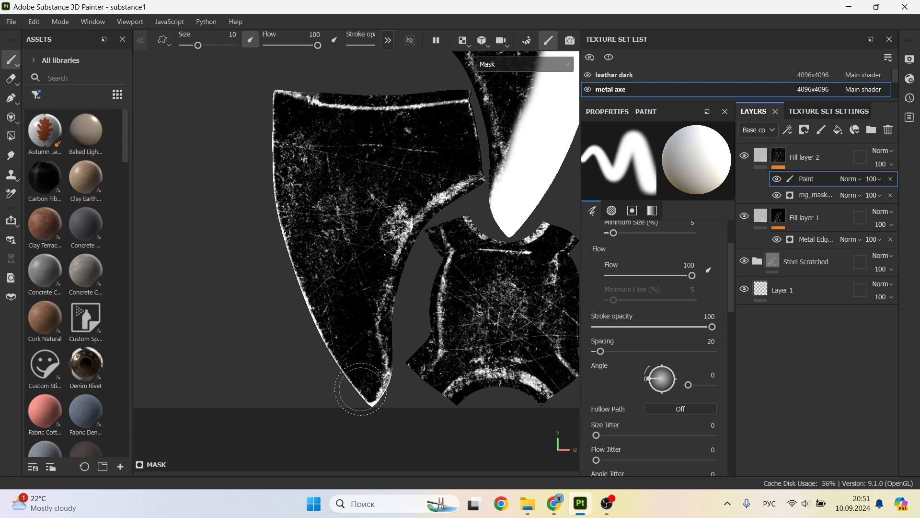
pyautogui.moveTo(361, 389)
pyautogui.mouseDown()
pyautogui.moveTo(376, 381)
pyautogui.moveTo(335, 362)
pyautogui.moveTo(301, 263)
pyautogui.moveTo(274, 95)
pyautogui.moveTo(291, 231)
pyautogui.mouseUp()
pyautogui.moveTo(289, 102)
pyautogui.mouseDown()
pyautogui.moveTo(288, 192)
pyautogui.moveTo(295, 156)
pyautogui.mouseUp()
pyautogui.moveTo(292, 112)
pyautogui.mouseDown()
pyautogui.moveTo(301, 230)
pyautogui.moveTo(319, 307)
pyautogui.moveTo(354, 373)
pyautogui.moveTo(351, 338)
pyautogui.moveTo(319, 280)
pyautogui.moveTo(294, 138)
pyautogui.mouseUp()
pyautogui.moveTo(289, 74); pyautogui.dragTo(288, 90)
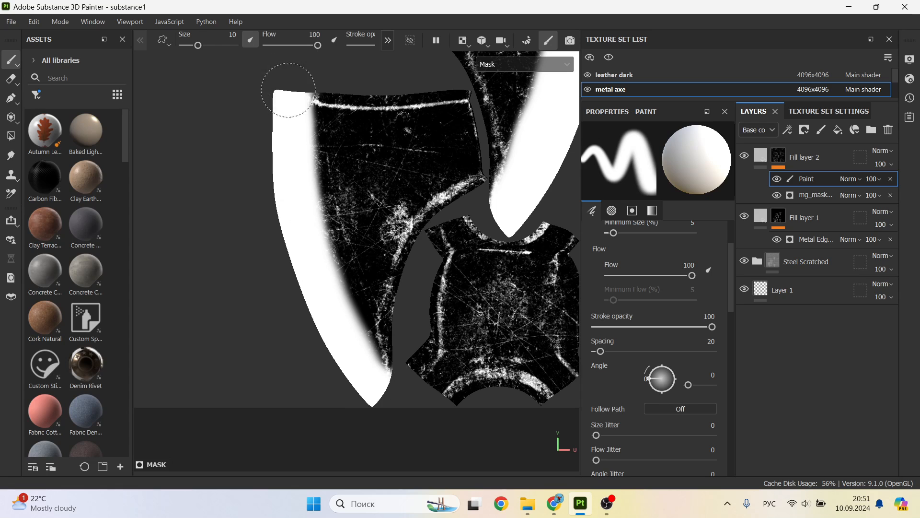
pyautogui.moveTo(293, 161); pyautogui.dragTo(305, 225)
pyautogui.moveTo(325, 302)
pyautogui.mouseDown()
pyautogui.moveTo(366, 375)
pyautogui.moveTo(336, 325)
pyautogui.moveTo(377, 373)
pyautogui.moveTo(321, 288)
pyautogui.mouseUp()
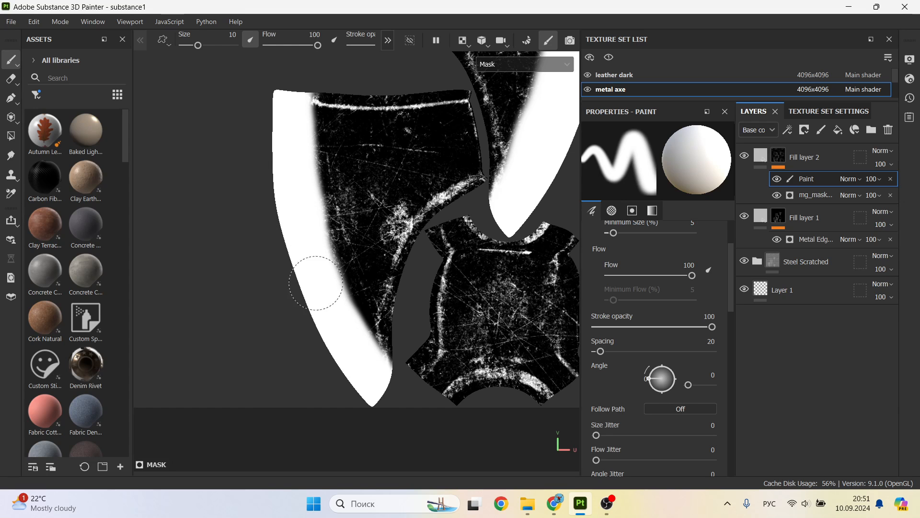
pyautogui.scroll(-4, 420, 169)
pyautogui.scroll(-1, 473, 161)
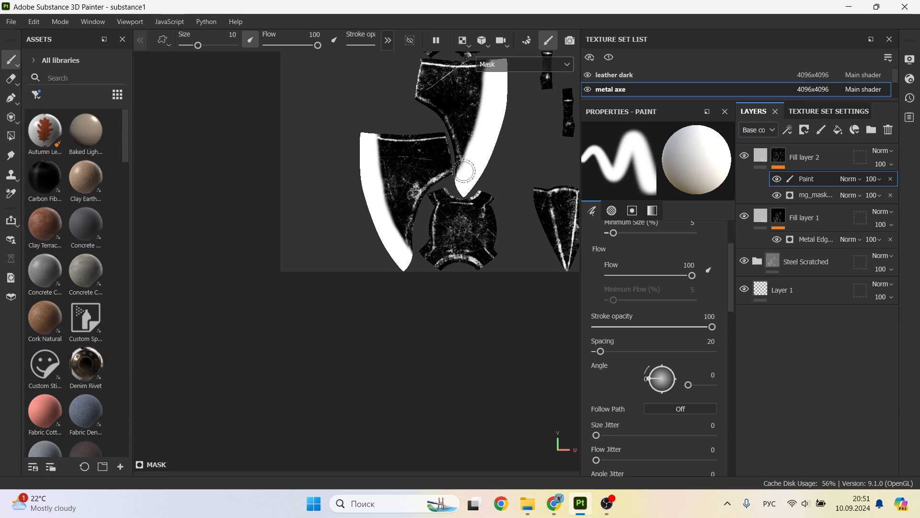
# Paint the pointed end of the lower spike UV island white in the mask.
pyautogui.moveTo(464, 171); pyautogui.dragTo(390, 164, button='middle')
pyautogui.scroll(5, 442, 240)
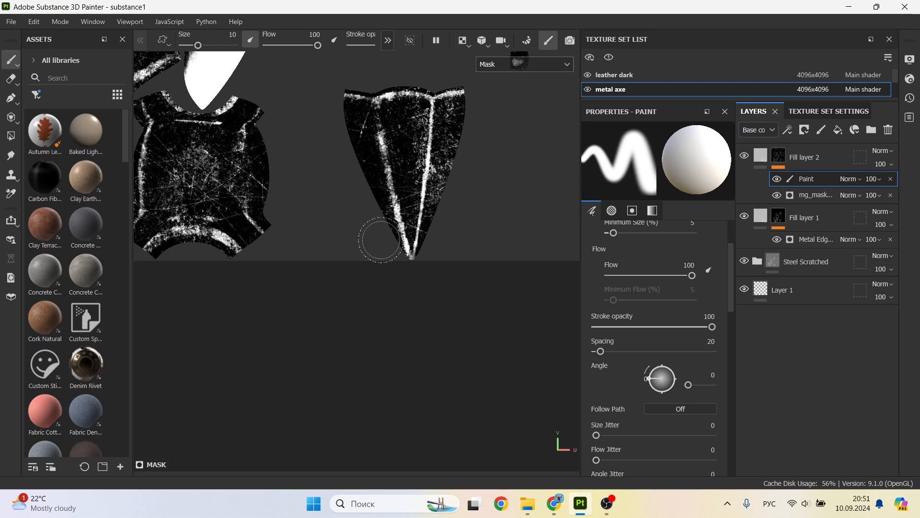
pyautogui.moveTo(380, 240); pyautogui.dragTo(414, 261)
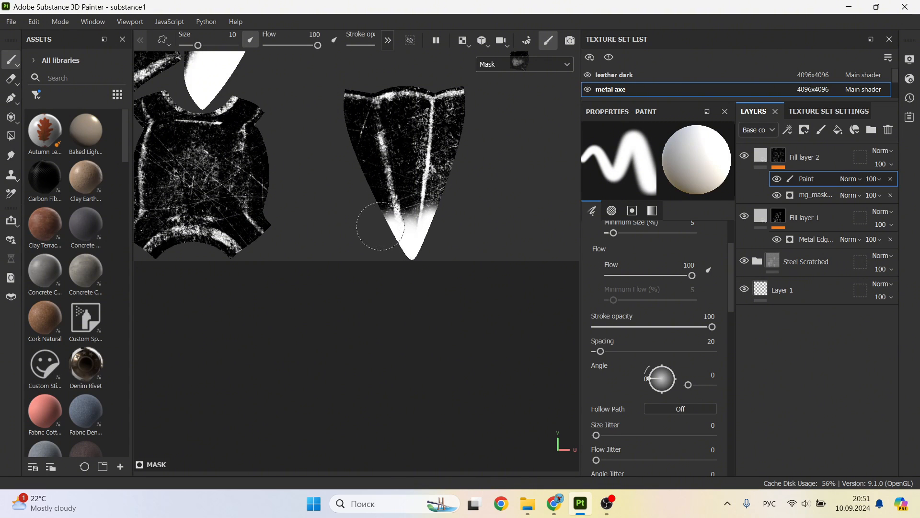
pyautogui.moveTo(412, 232)
pyautogui.mouseDown()
pyautogui.moveTo(452, 230)
pyautogui.moveTo(376, 230)
pyautogui.mouseUp()
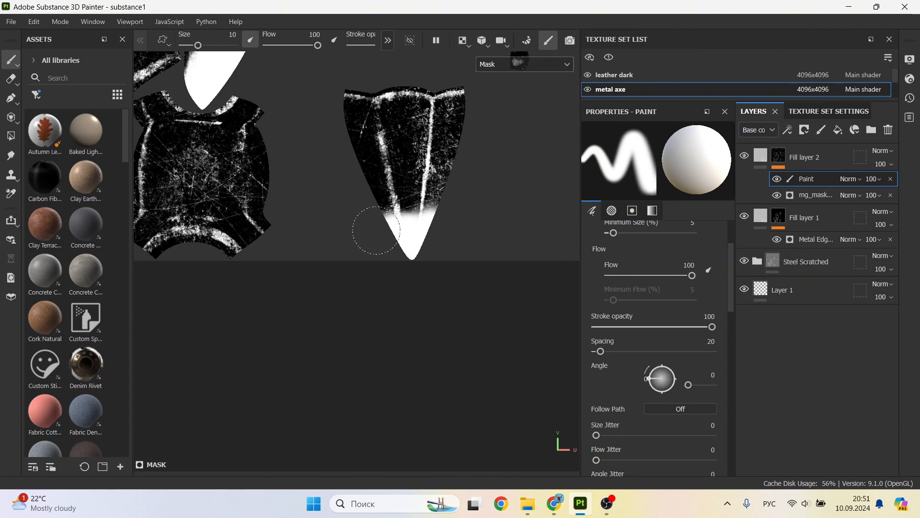
pyautogui.scroll(2, 421, 173)
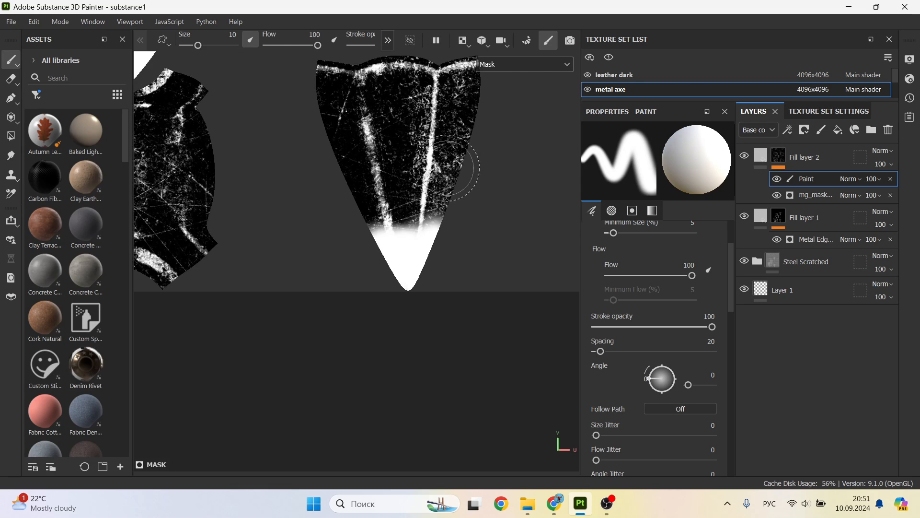
# Return to the 3D-only view and display the axe with its full Material.
pyautogui.press('F1')
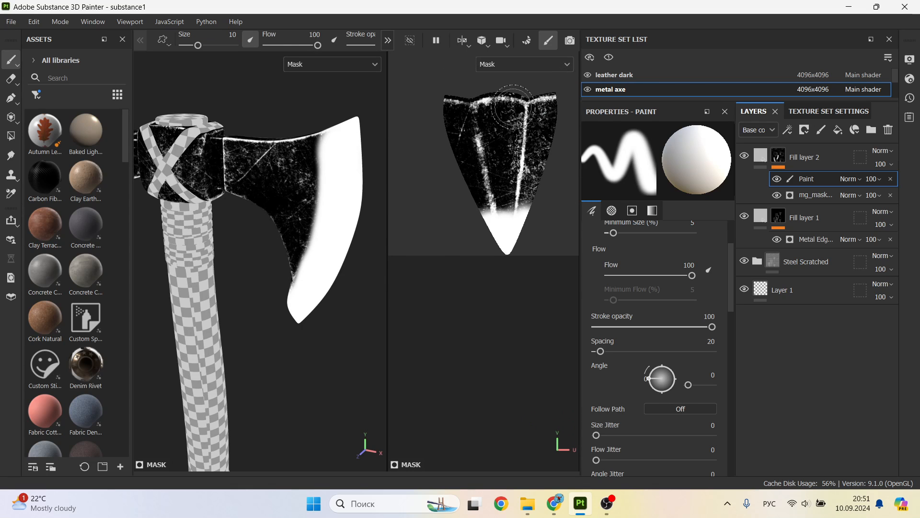
pyautogui.press('F2')
pyautogui.click(566, 65)
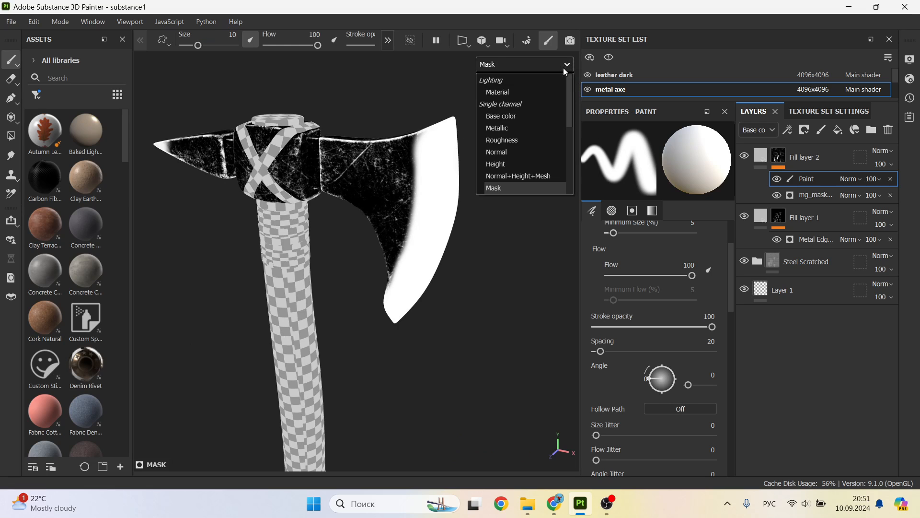
pyautogui.click(501, 93)
# Set Fill layer 2's metallic value to 0.4 to give the painted blade edge a metal look.
pyautogui.moveTo(358, 198)
pyautogui.keyDown('alt'); pyautogui.mouseDown()
pyautogui.moveTo(261, 187)
pyautogui.moveTo(367, 180)
pyautogui.mouseUp(); pyautogui.keyUp('alt')
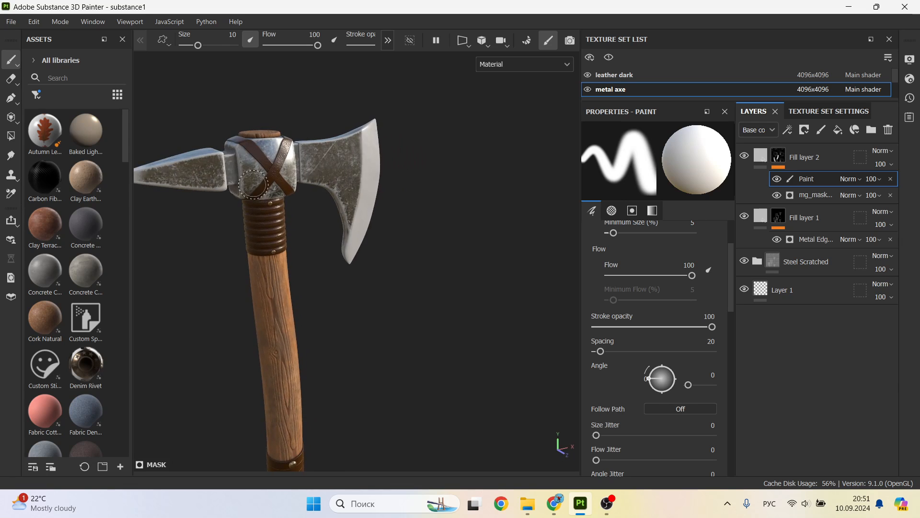
pyautogui.keyDown('alt'); pyautogui.moveTo(253, 185); pyautogui.dragTo(361, 194, button='middle'); pyautogui.keyUp('alt')
pyautogui.scroll(3, 372, 169)
pyautogui.scroll(2, 372, 169)
pyautogui.keyDown('alt'); pyautogui.moveTo(372, 169); pyautogui.dragTo(294, 220); pyautogui.keyUp('alt')
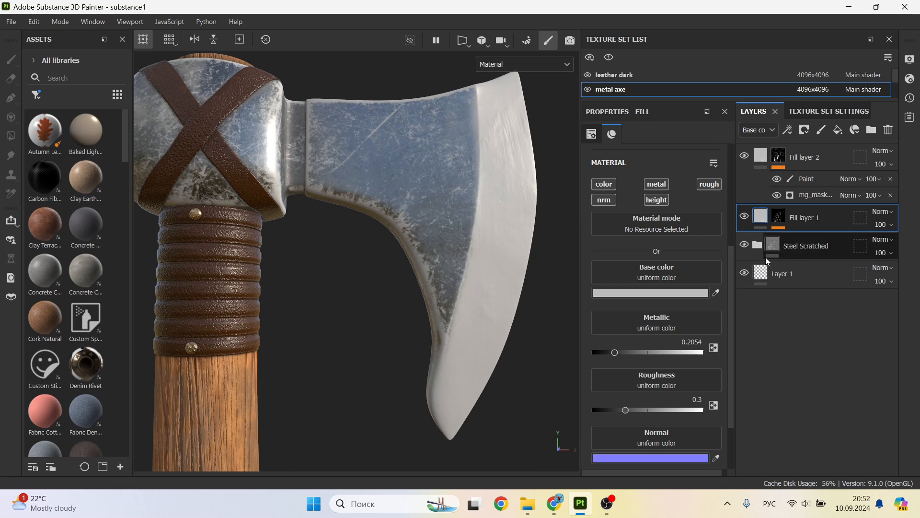
pyautogui.click(764, 160)
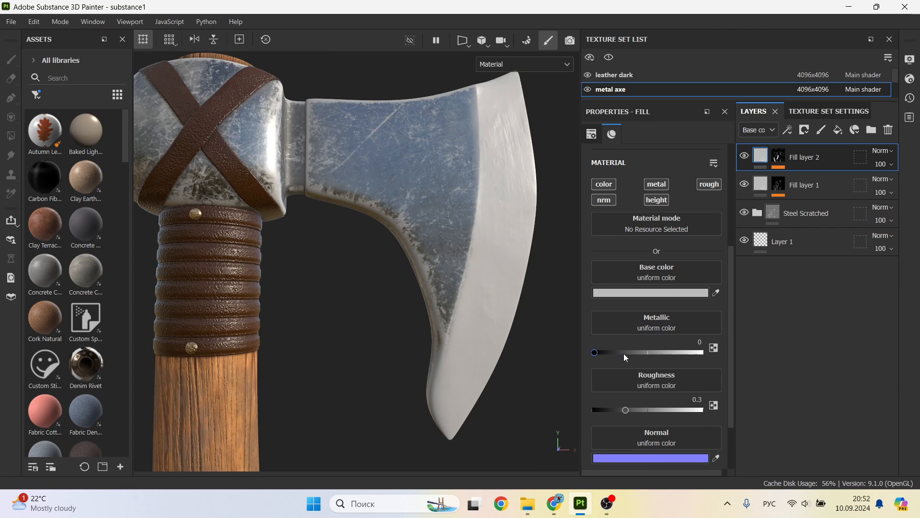
pyautogui.moveTo(616, 352); pyautogui.dragTo(636, 353)
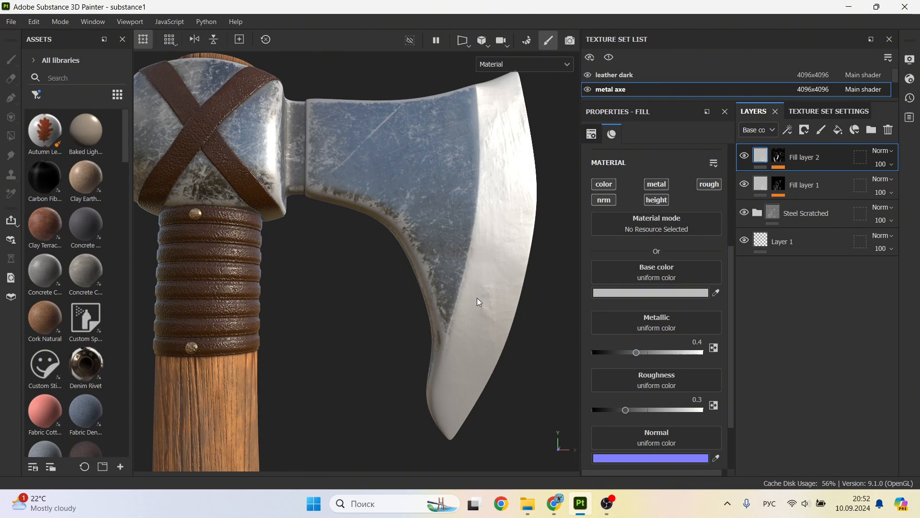
# Open the texture export settings, set the output directory to D:/blender projects/axe/textures/1 and the output template to Blender (Principled BSDF).
pyautogui.moveTo(477, 301)
pyautogui.keyDown('alt'); pyautogui.mouseDown()
pyautogui.moveTo(419, 304)
pyautogui.moveTo(418, 263)
pyautogui.moveTo(465, 297)
pyautogui.moveTo(481, 286)
pyautogui.mouseUp(); pyautogui.keyUp('alt')
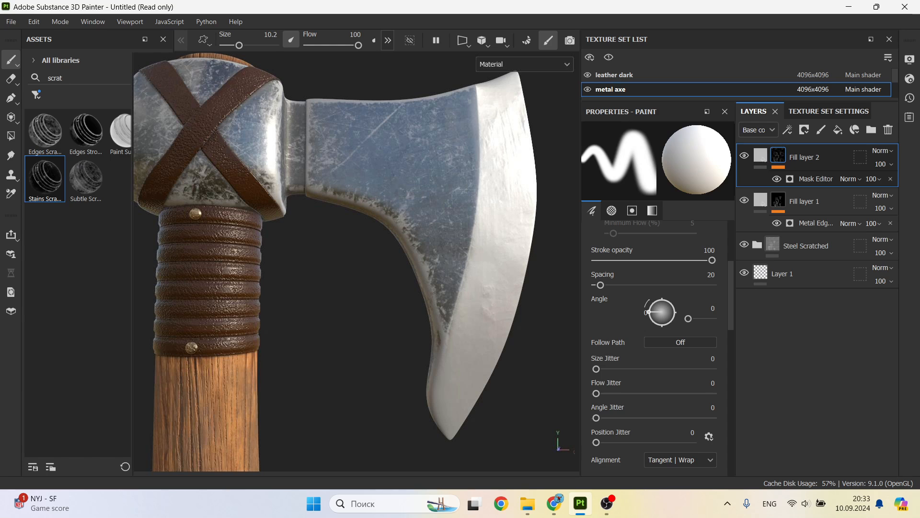
pyautogui.click(14, 22)
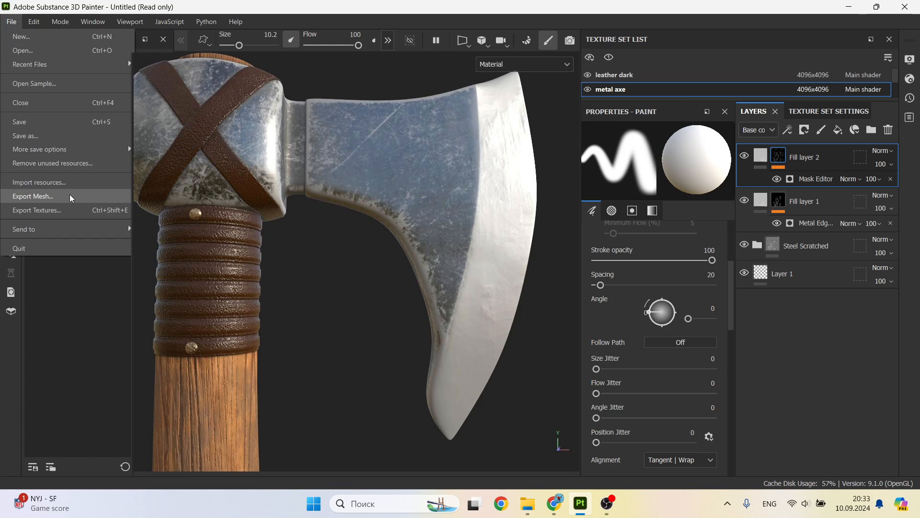
pyautogui.click(68, 209)
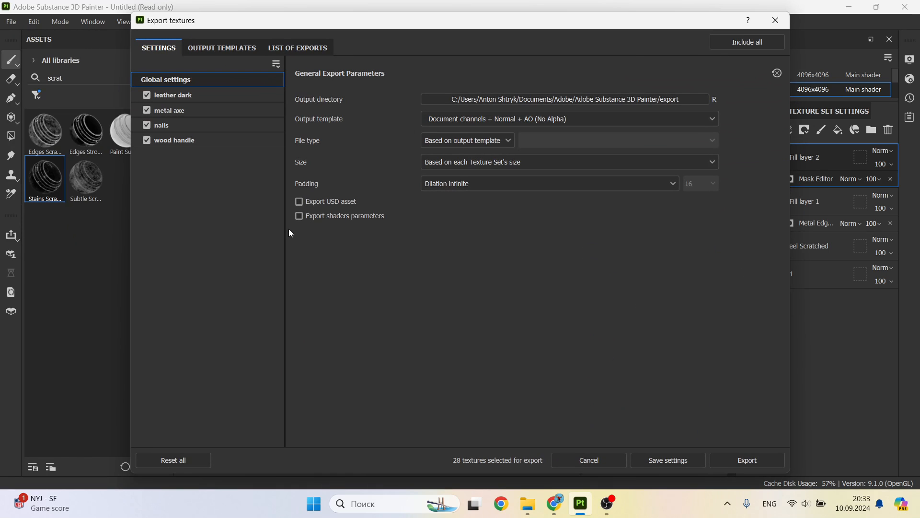
pyautogui.click(714, 99)
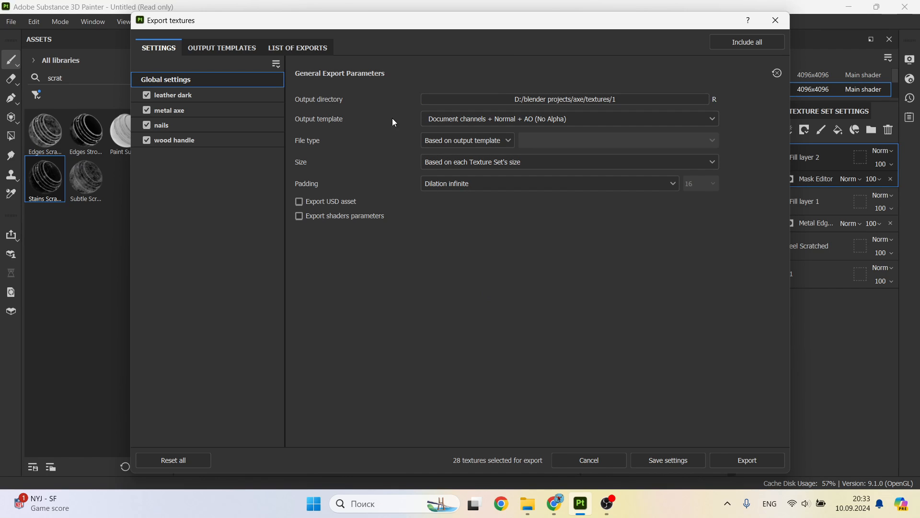
pyautogui.click(690, 122)
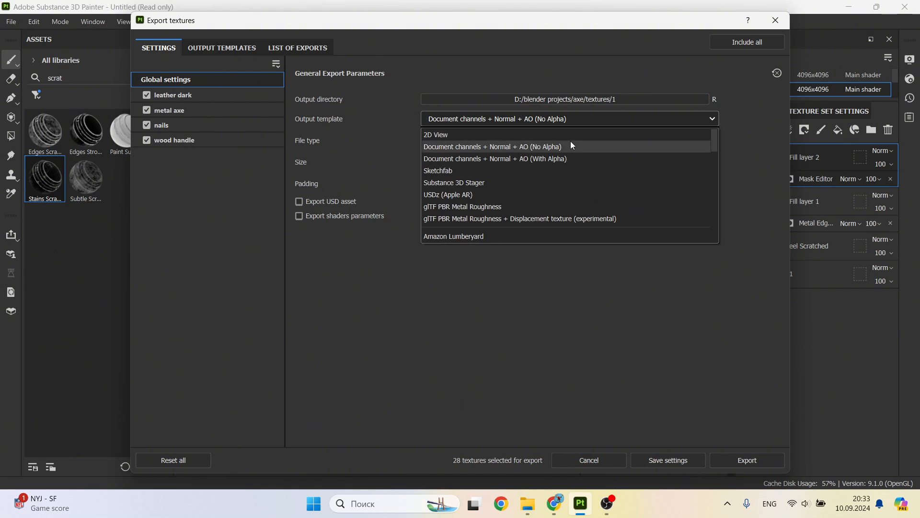
pyautogui.scroll(-2, 534, 165)
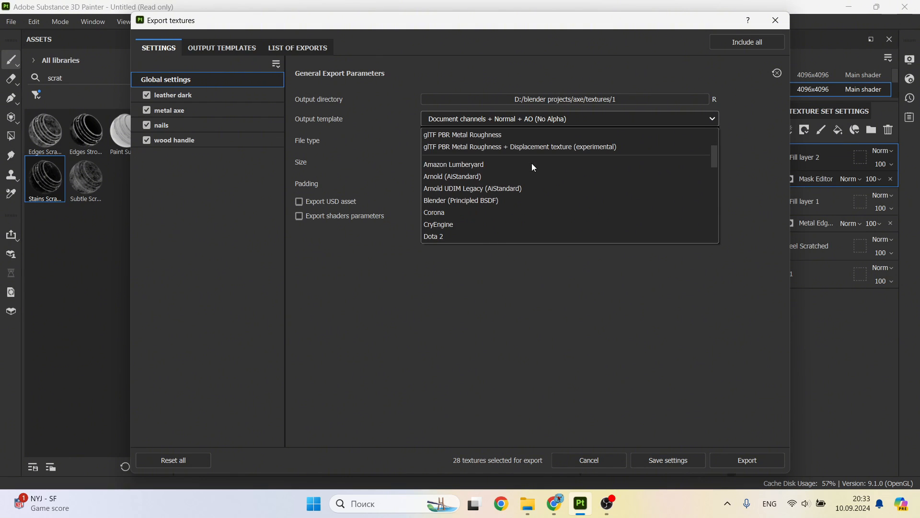
pyautogui.scroll(-1, 531, 165)
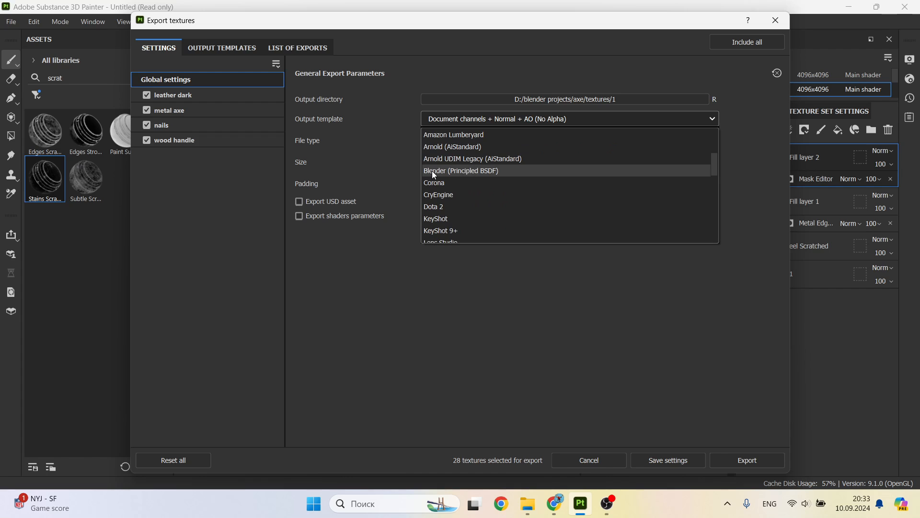
pyautogui.click(517, 173)
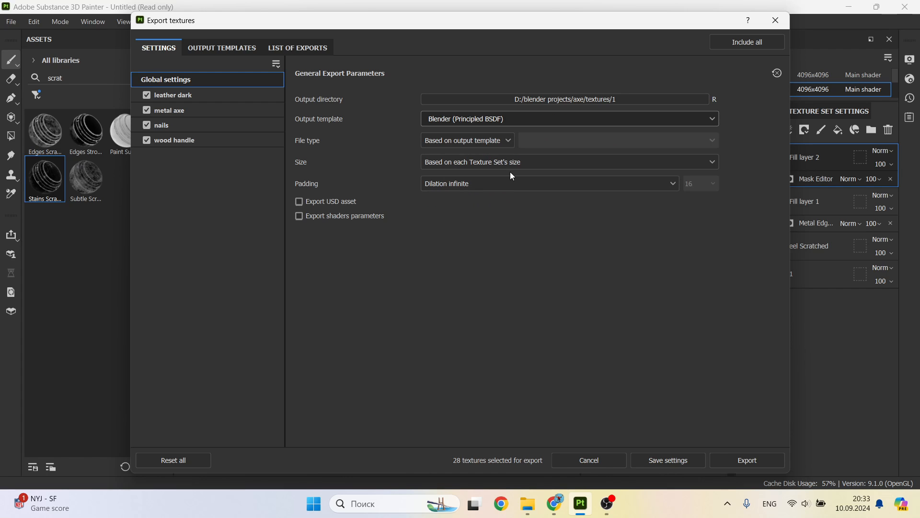
# Set the file type to jpeg and the size to 4096, and export all the texture sets.
pyautogui.click(484, 144)
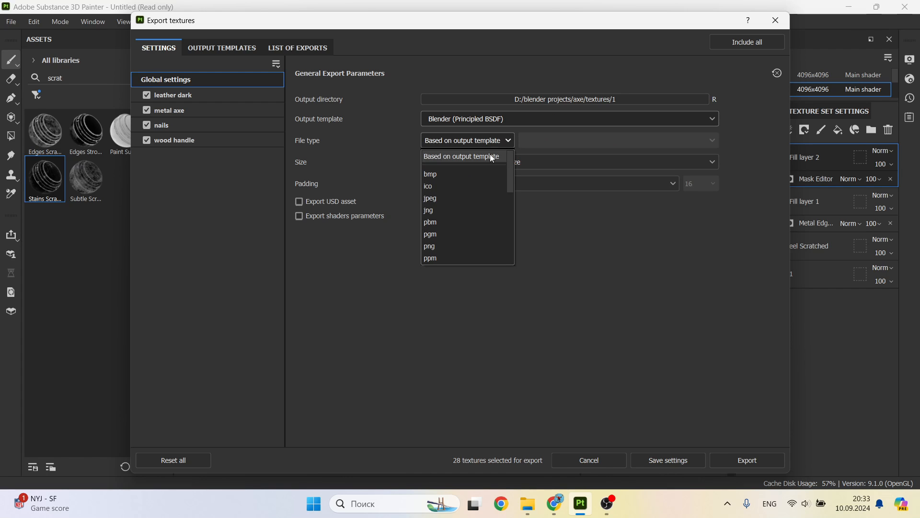
pyautogui.click(462, 199)
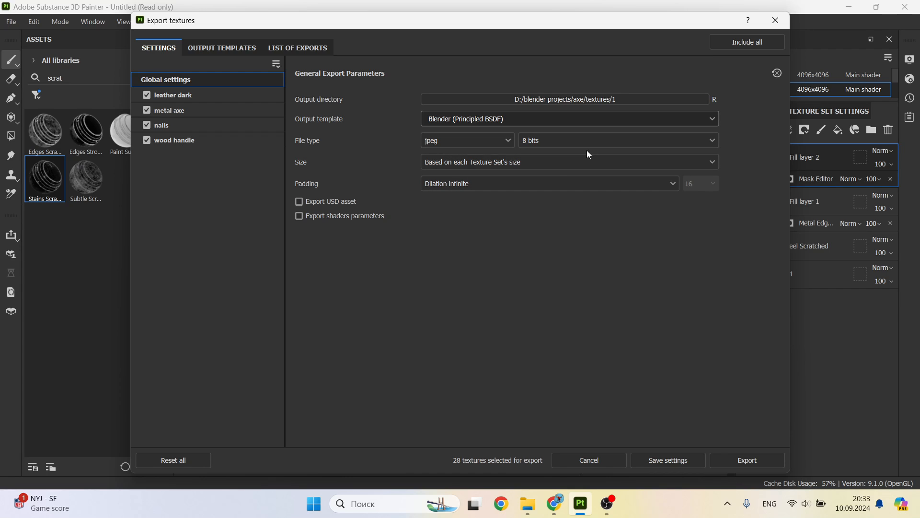
pyautogui.click(446, 163)
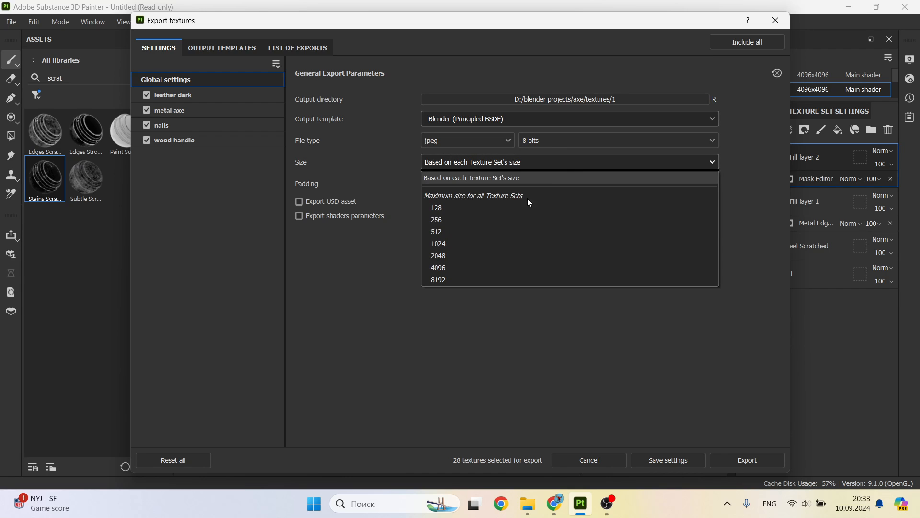
pyautogui.click(484, 268)
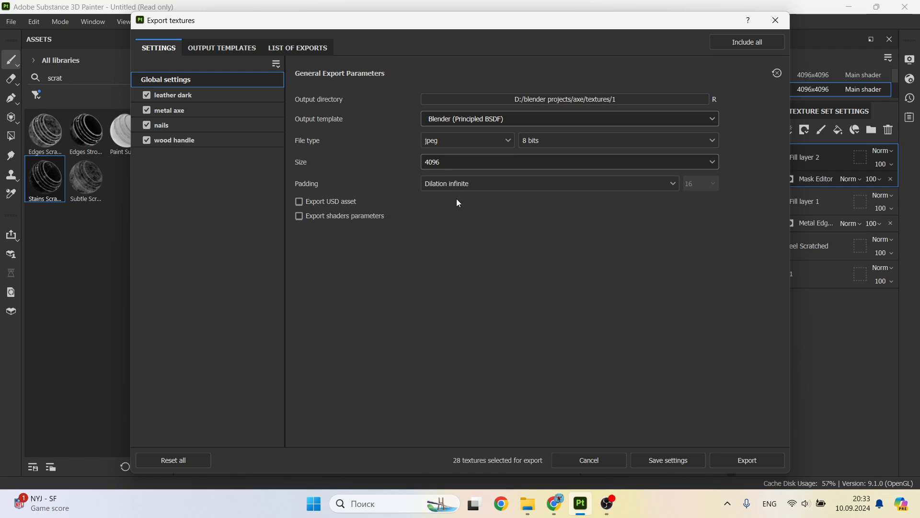
pyautogui.click(757, 460)
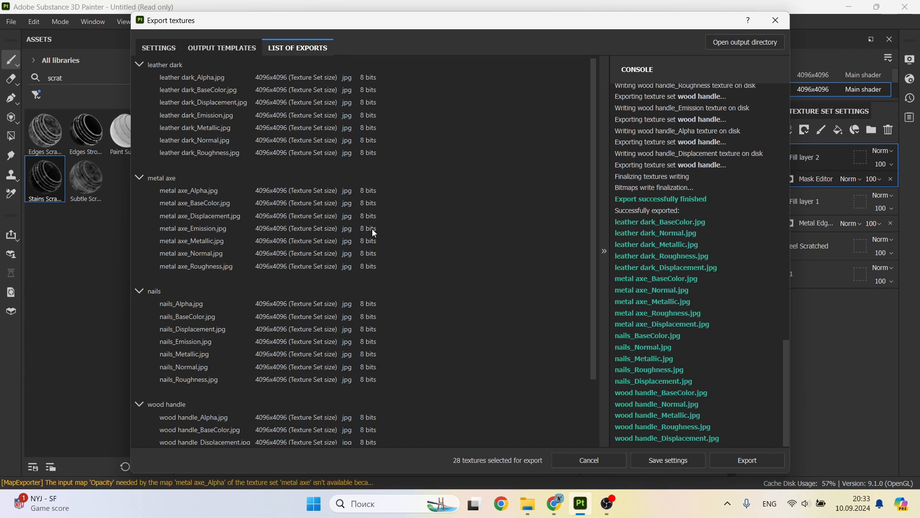
pyautogui.click(779, 25)
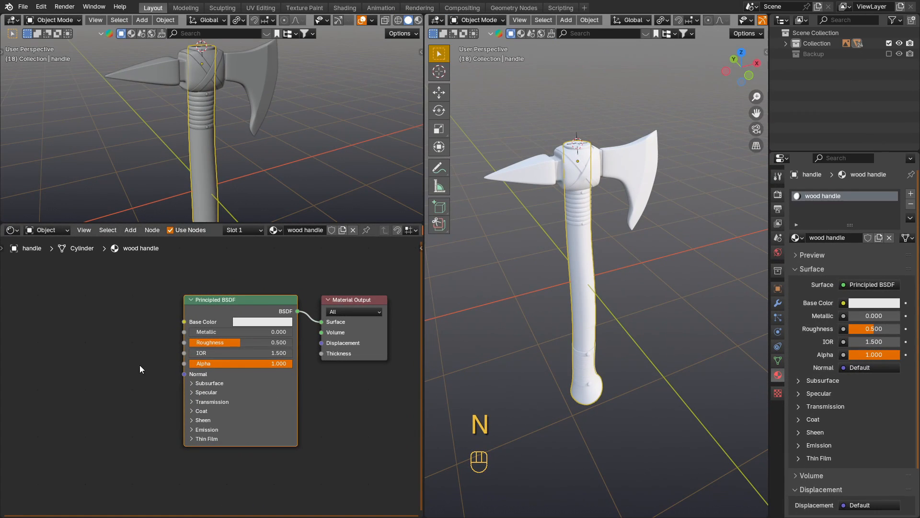
# Switch to Blender and load the five wood handle maps onto the handle's Principled BSDF with Principled Texture Setup.
pyautogui.click(148, 366)
pyautogui.click(246, 302)
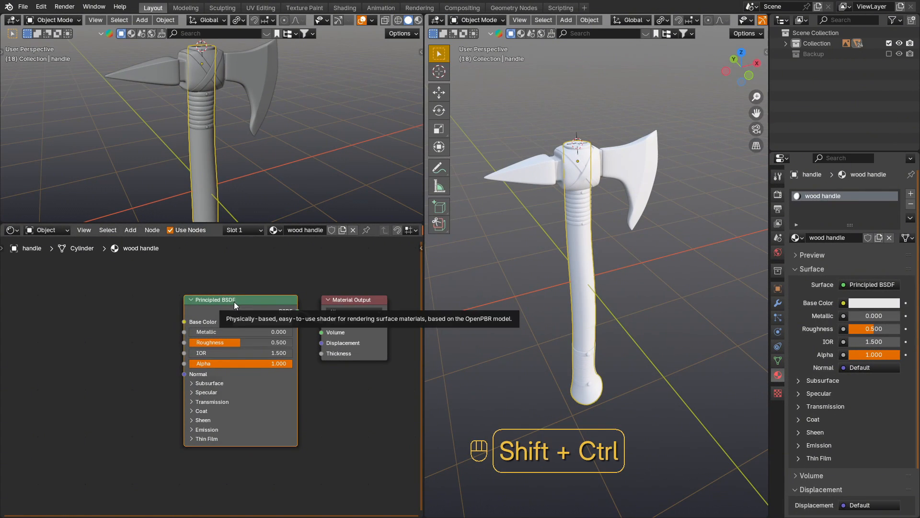
pyautogui.hotkey('ctrl', 'shift', 't')
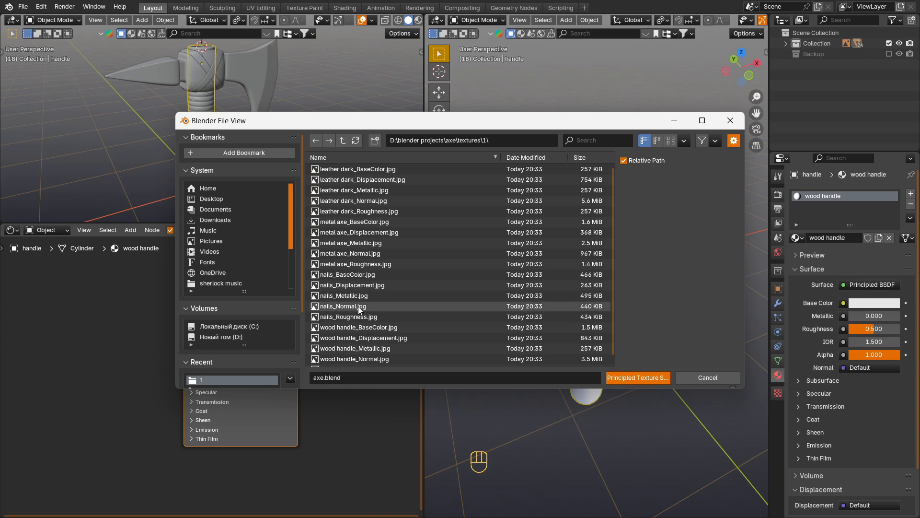
pyautogui.click(363, 327)
pyautogui.scroll(-1, 405, 303)
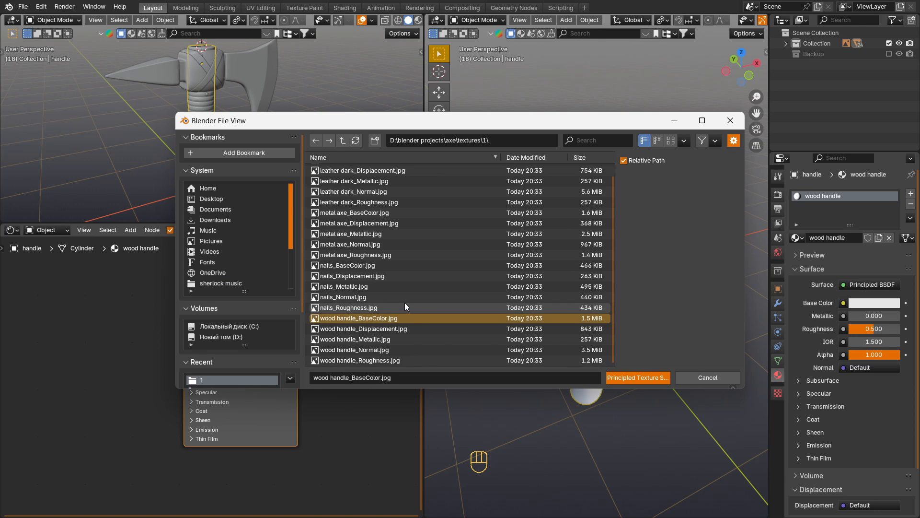
pyautogui.keyDown('shift'); pyautogui.click(378, 360); pyautogui.keyUp('shift')
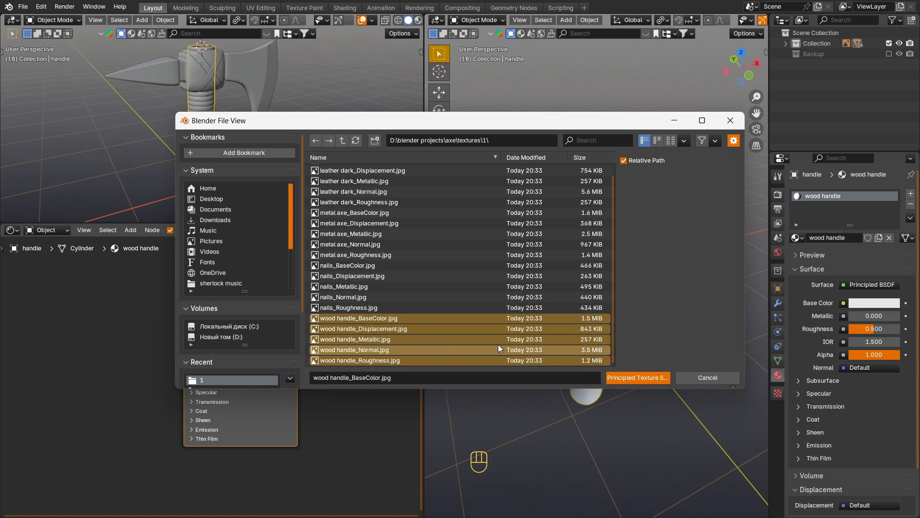
pyautogui.click(636, 377)
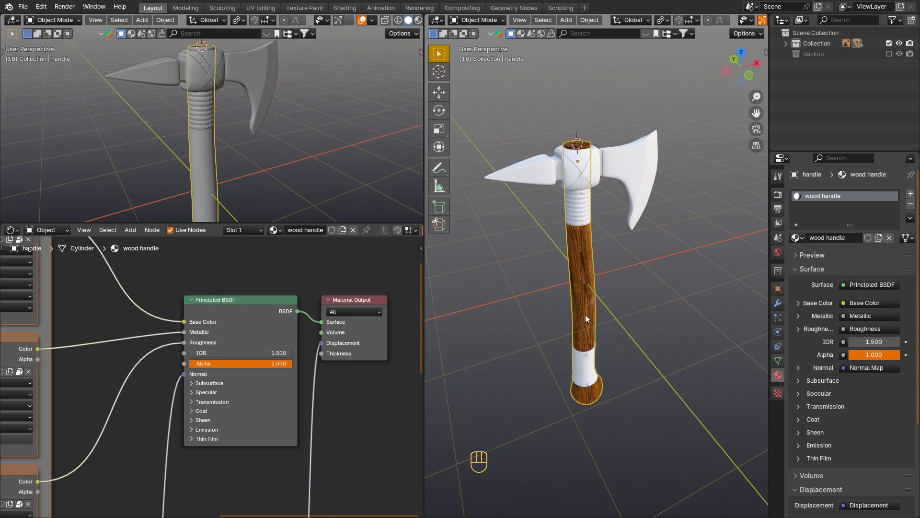
# Apply the five leather dark maps to the lower grip wrap's Principled BSDF with Principled Texture Setup.
pyautogui.click(587, 373)
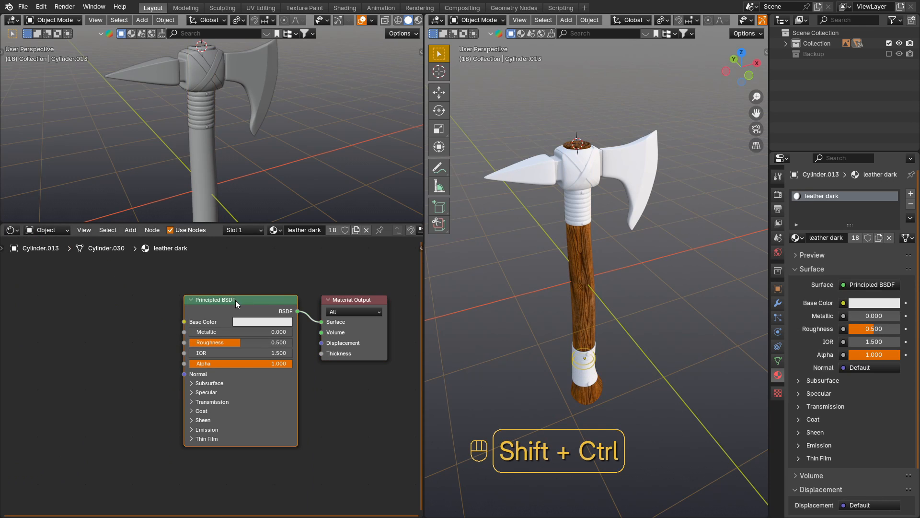
pyautogui.hotkey('ctrl', 'shift', 't')
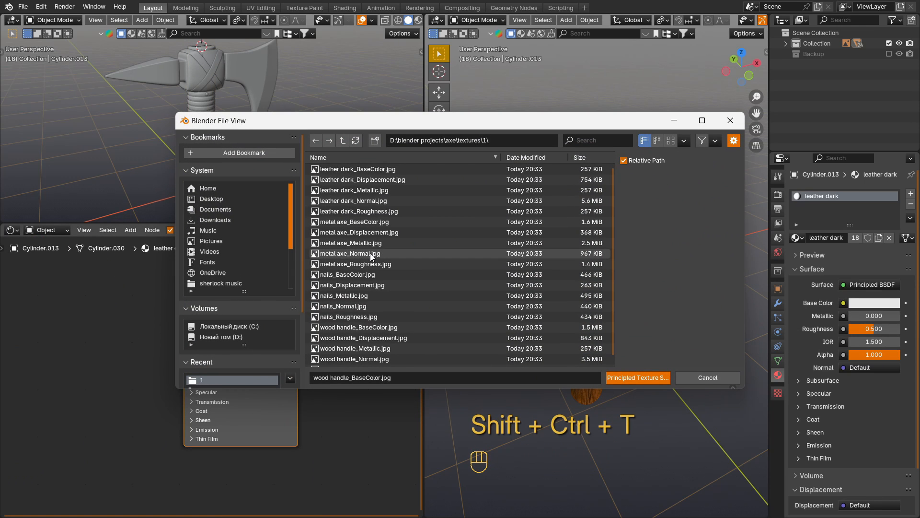
pyautogui.click(360, 168)
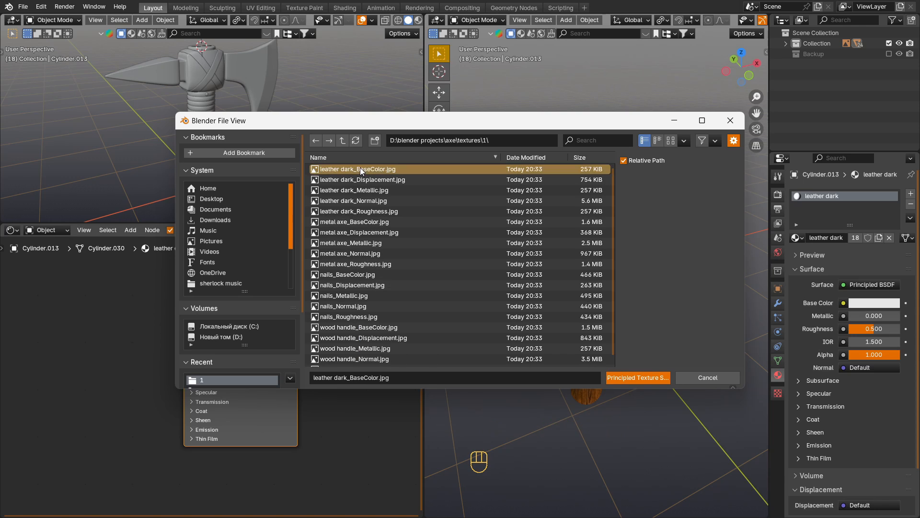
pyautogui.keyDown('shift'); pyautogui.click(363, 212); pyautogui.keyUp('shift')
pyautogui.click(642, 377)
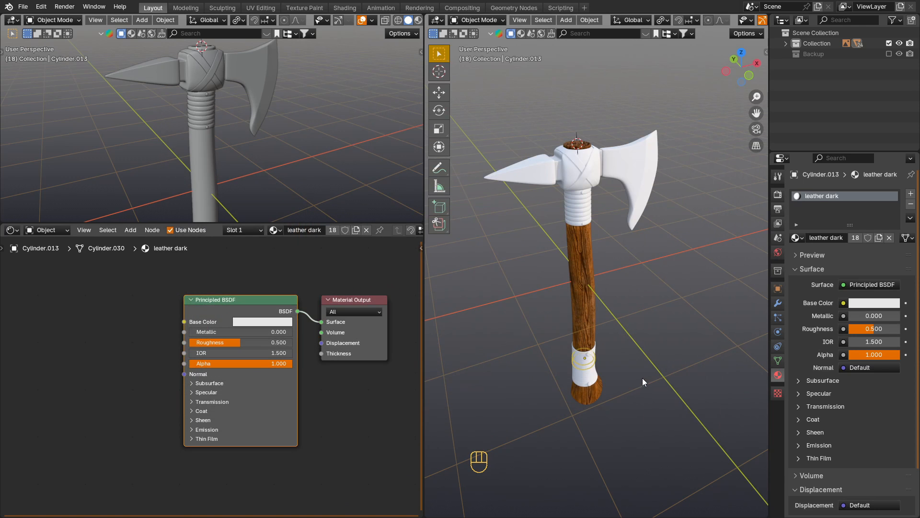
# Select a nail below the upper leather wrap and load the five nails maps onto its Principled BSDF with Principled Texture Setup.
pyautogui.click(583, 224)
pyautogui.click(583, 224)
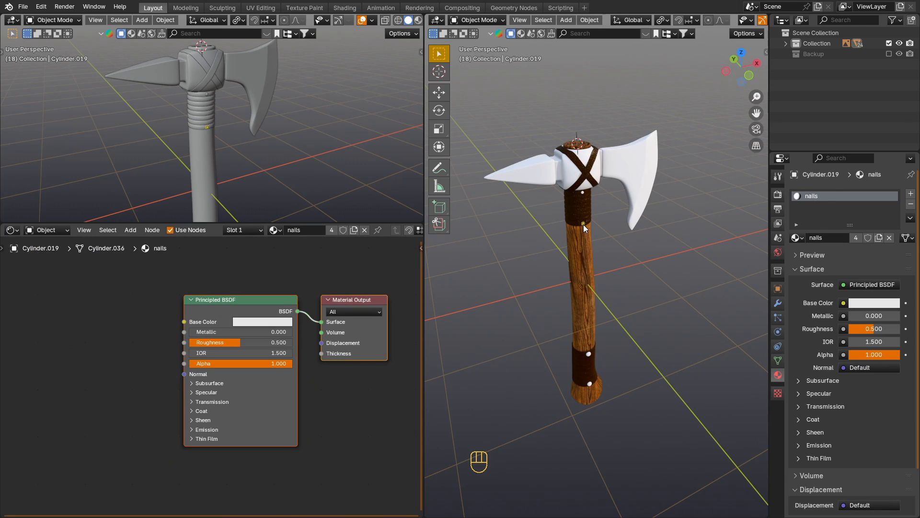
pyautogui.click(244, 297)
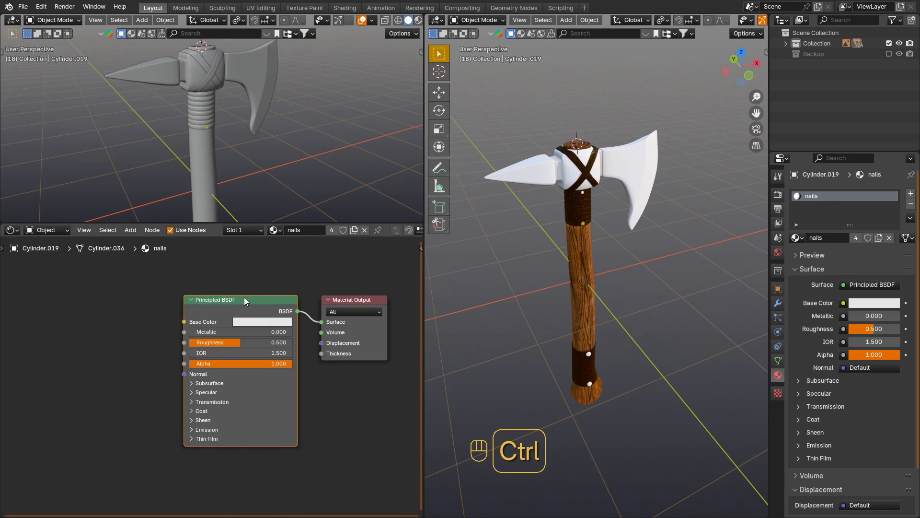
pyautogui.hotkey('ctrl', 'shift', 't')
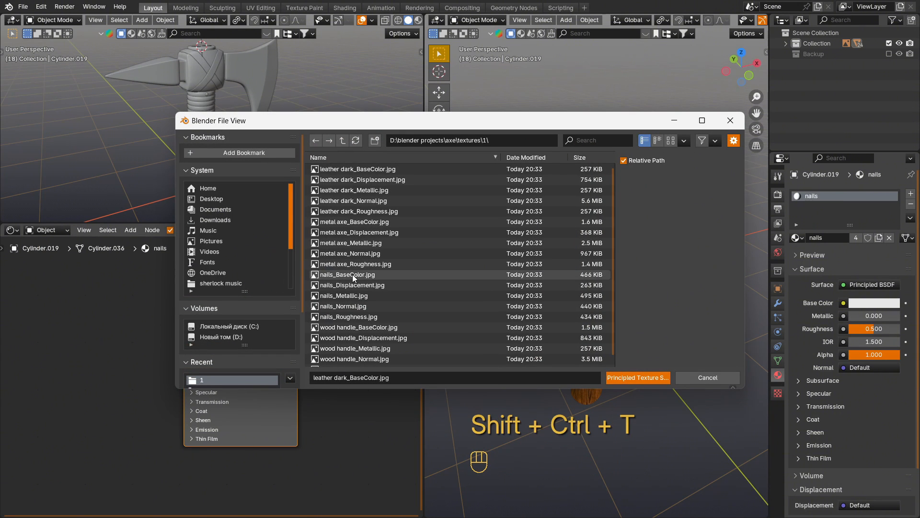
pyautogui.scroll(-1, 354, 277)
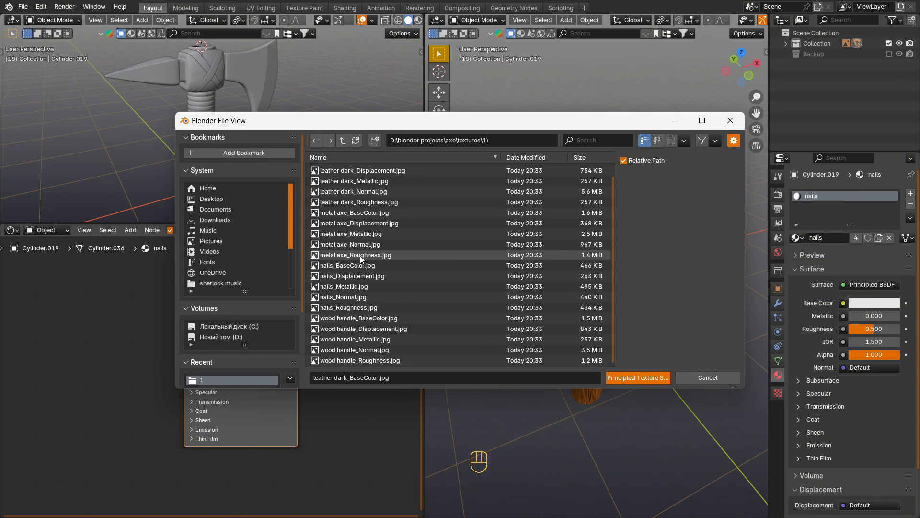
pyautogui.click(353, 306)
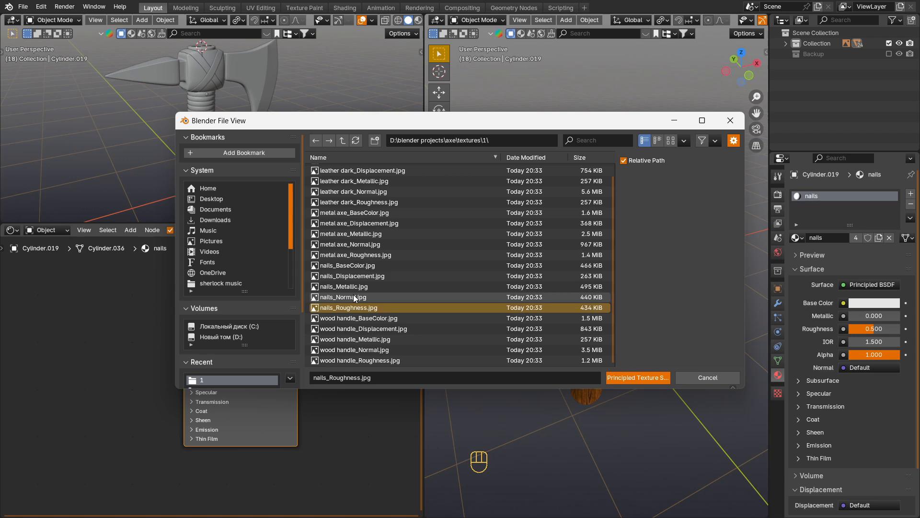
pyautogui.keyDown('shift'); pyautogui.click(353, 266); pyautogui.keyUp('shift')
pyautogui.click(634, 377)
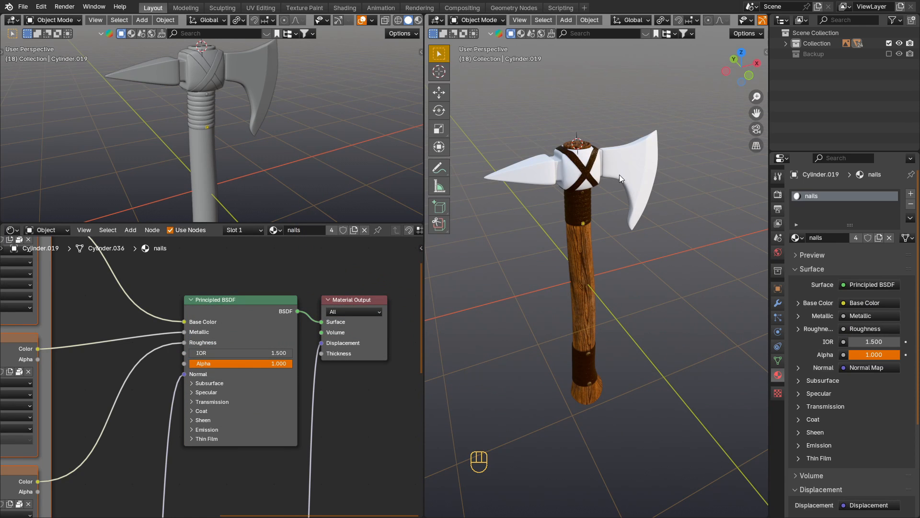
# Select the metal axe head and load its BaseColor, Displacement, Metallic, Normal and Roughness maps with Principled Texture Setup.
pyautogui.click(567, 168)
pyautogui.press('KP_Decimal')
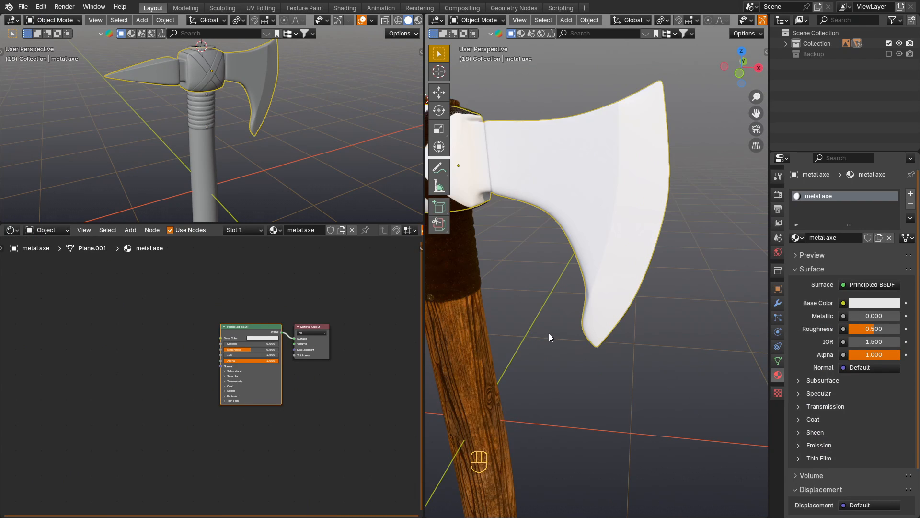
pyautogui.scroll(-3, 549, 334)
pyautogui.moveTo(542, 337); pyautogui.dragTo(604, 321, button='middle')
pyautogui.scroll(-1, 602, 299)
pyautogui.scroll(2, 599, 302)
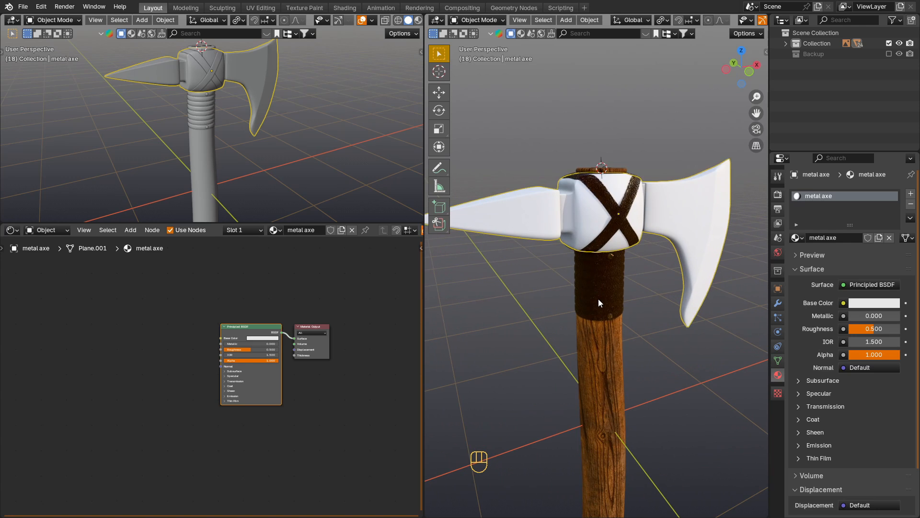
pyautogui.scroll(2, 254, 327)
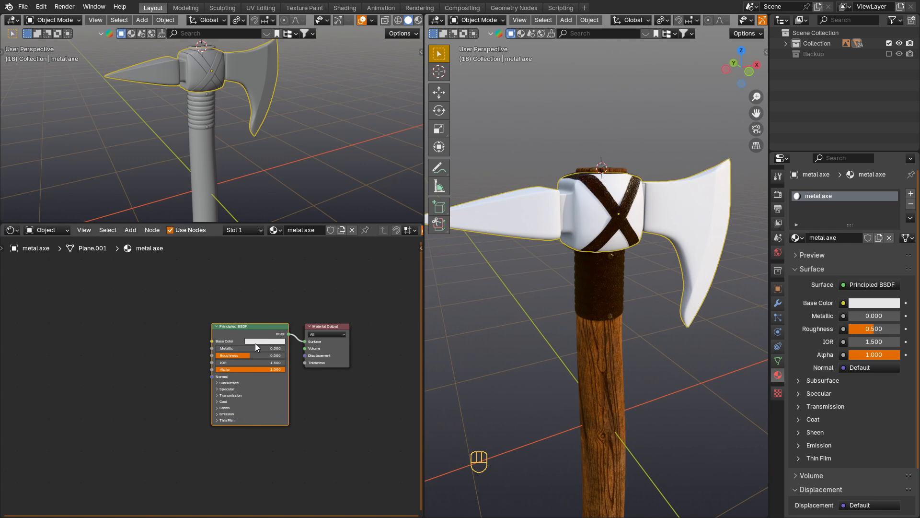
pyautogui.hotkey('ctrl', 'shift', 't')
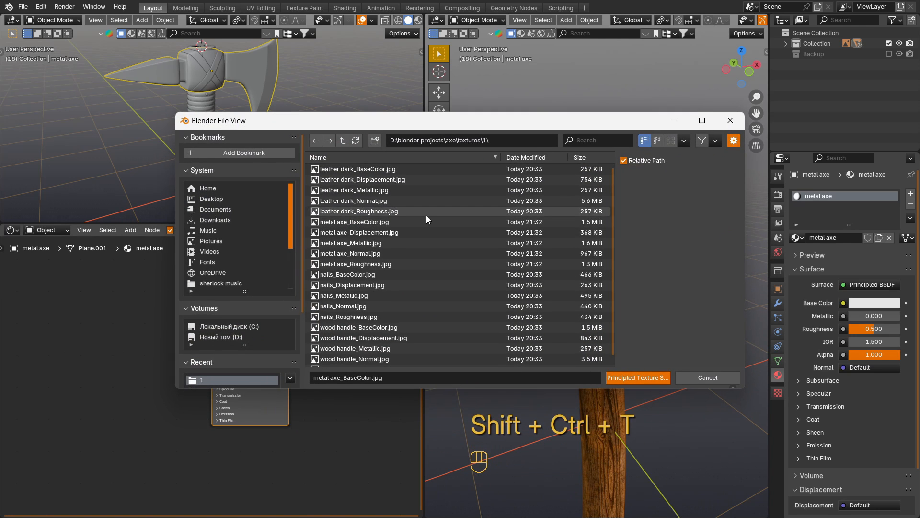
pyautogui.click(368, 222)
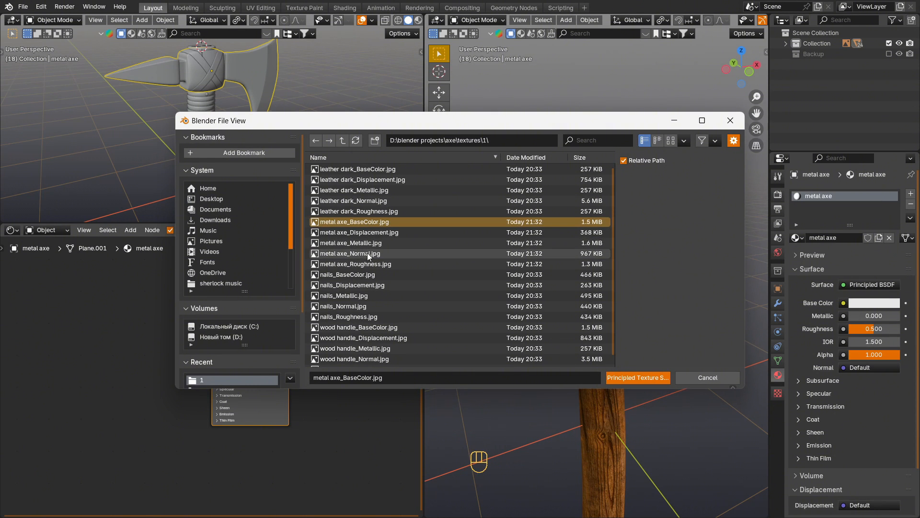
pyautogui.keyDown('shift'); pyautogui.click(361, 264); pyautogui.keyUp('shift')
pyautogui.click(638, 377)
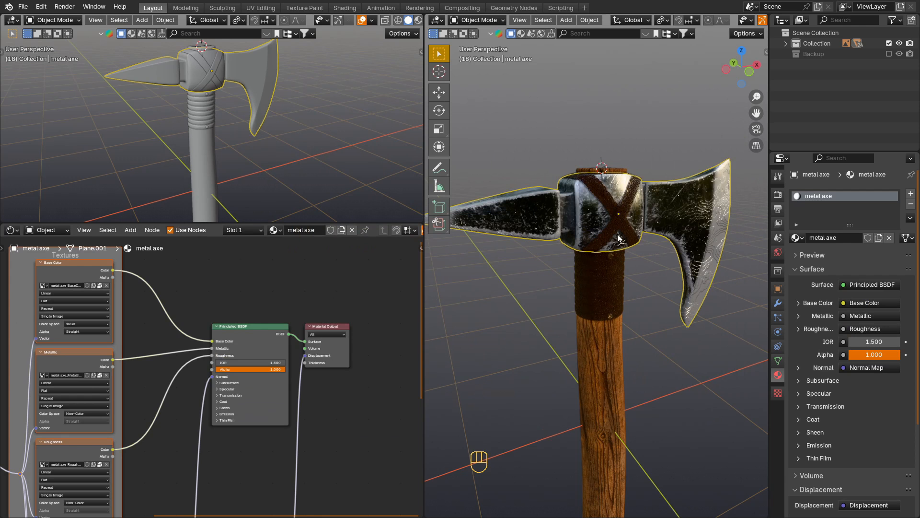
# Widen the textured 3D viewport and inspect the metal axe head and blade up close.
pyautogui.moveTo(624, 232); pyautogui.dragTo(478, 259, button='middle')
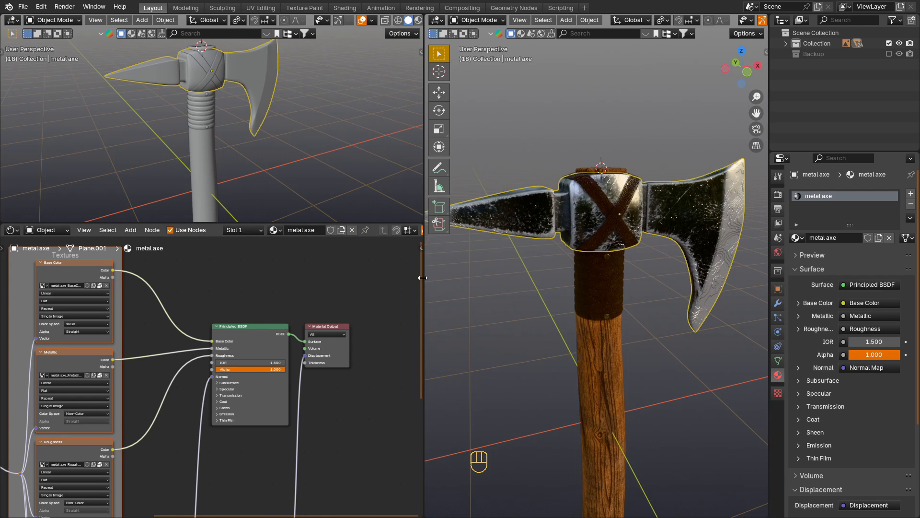
pyautogui.moveTo(423, 278); pyautogui.dragTo(322, 277)
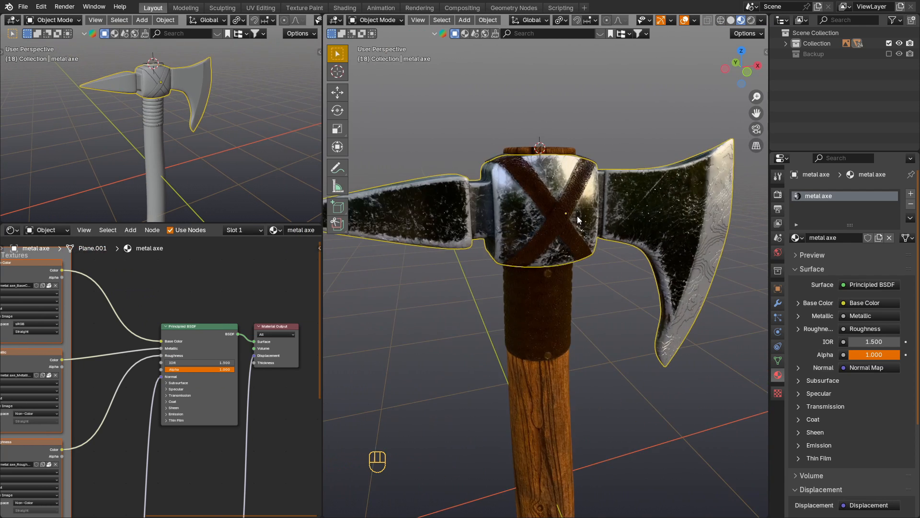
pyautogui.scroll(2, 578, 220)
pyautogui.moveTo(594, 220); pyautogui.dragTo(551, 225, button='middle')
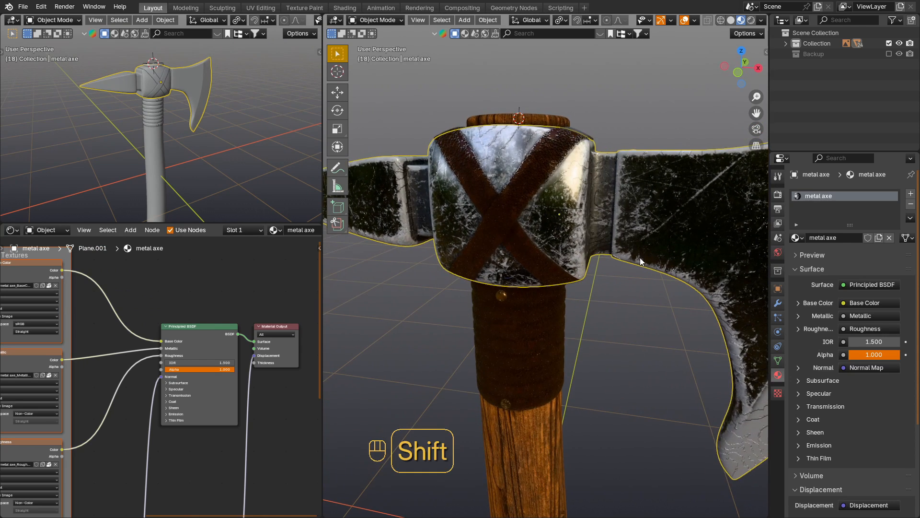
pyautogui.keyDown('shift'); pyautogui.moveTo(640, 259); pyautogui.dragTo(505, 225, button='middle'); pyautogui.keyUp('shift')
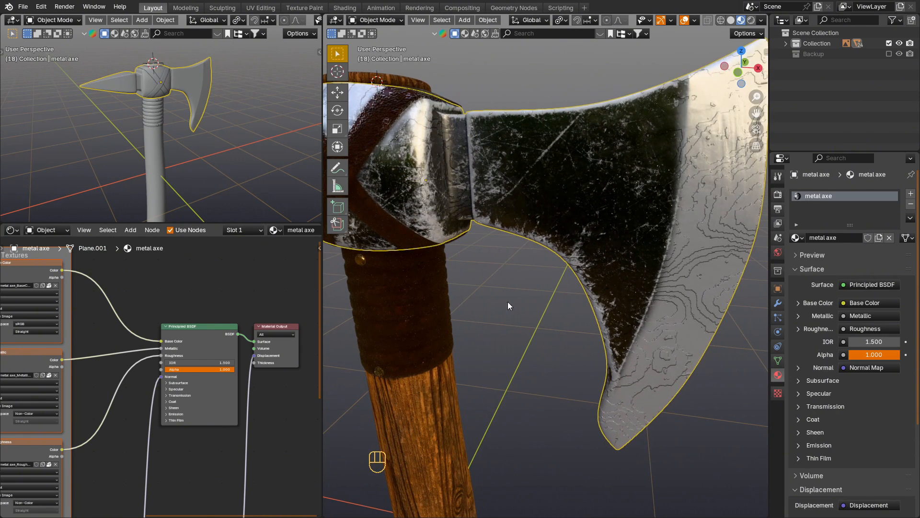
# Lower the Scale of the metal axe material's Displacement node to 0.010.
pyautogui.scroll(-2, 202, 387)
pyautogui.keyDown('shift'); pyautogui.moveTo(208, 421); pyautogui.dragTo(209, 410, button='middle'); pyautogui.keyUp('shift')
pyautogui.scroll(3, 211, 407)
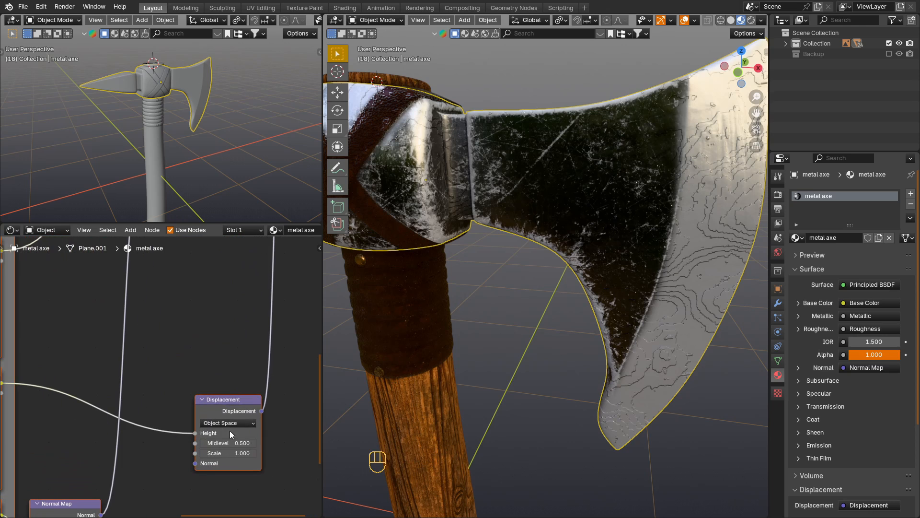
pyautogui.keyDown('shift'); pyautogui.scroll(-4, 229, 431); pyautogui.keyUp('shift')
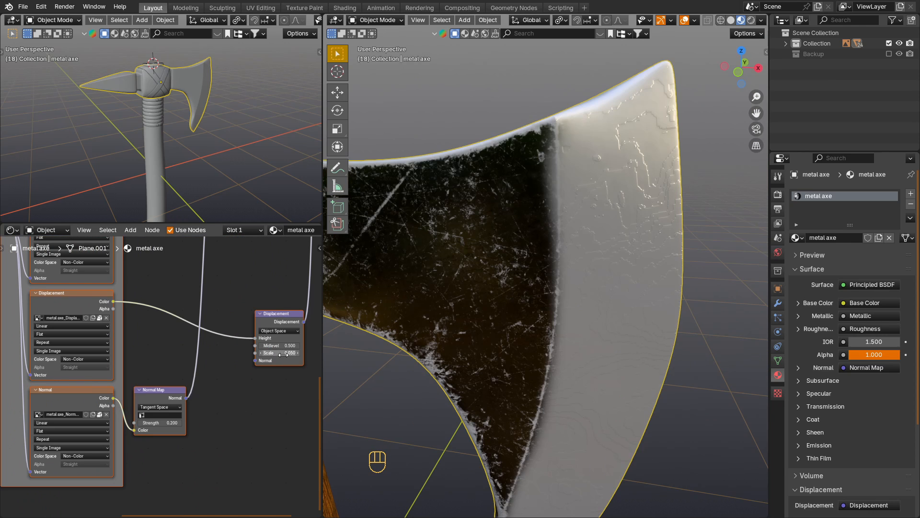
pyautogui.moveTo(283, 355); pyautogui.dragTo(273, 354)
pyautogui.scroll(-3, 472, 318)
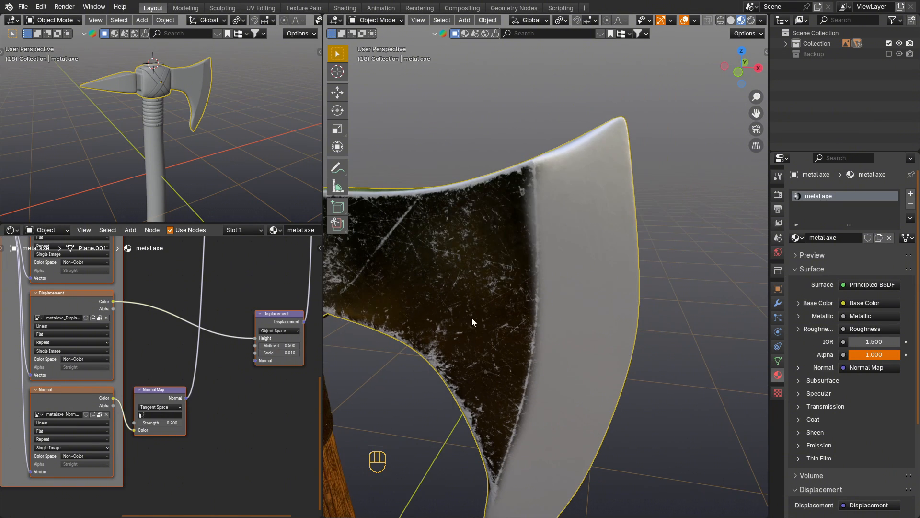
pyautogui.moveTo(472, 318)
pyautogui.mouseDown(button='middle')
pyautogui.moveTo(516, 292)
pyautogui.moveTo(490, 289)
pyautogui.moveTo(459, 304)
pyautogui.moveTo(456, 289)
pyautogui.mouseUp(button='middle')
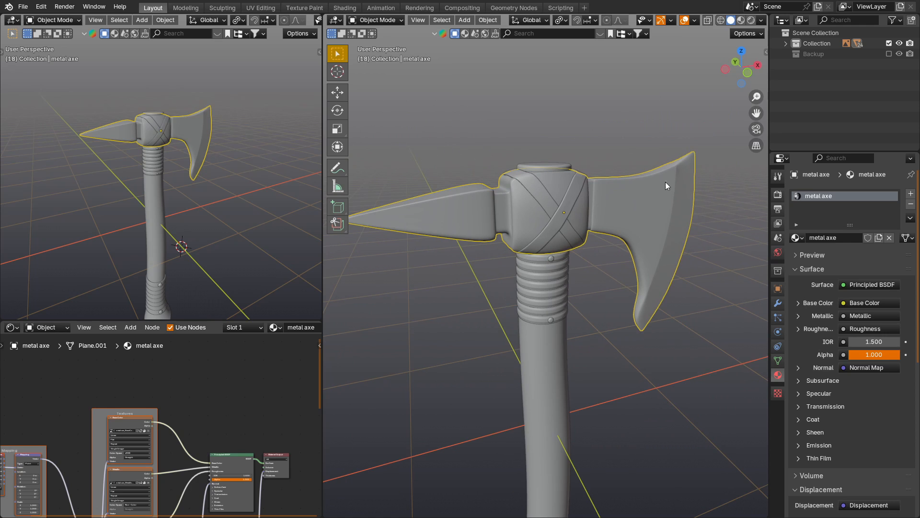
# Switch the large 3D viewport to Material Preview shading and frame the axe head with the runic handle.
pyautogui.scroll(-3, 621, 228)
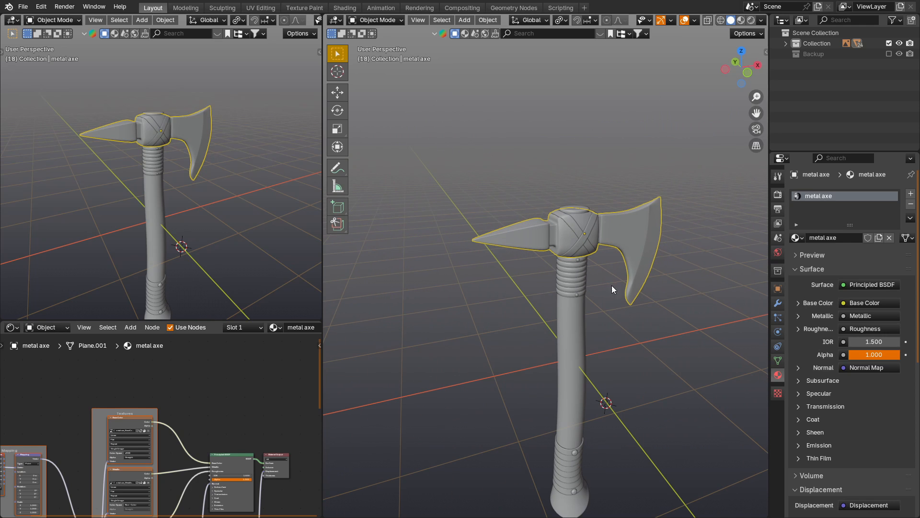
pyautogui.press('z')
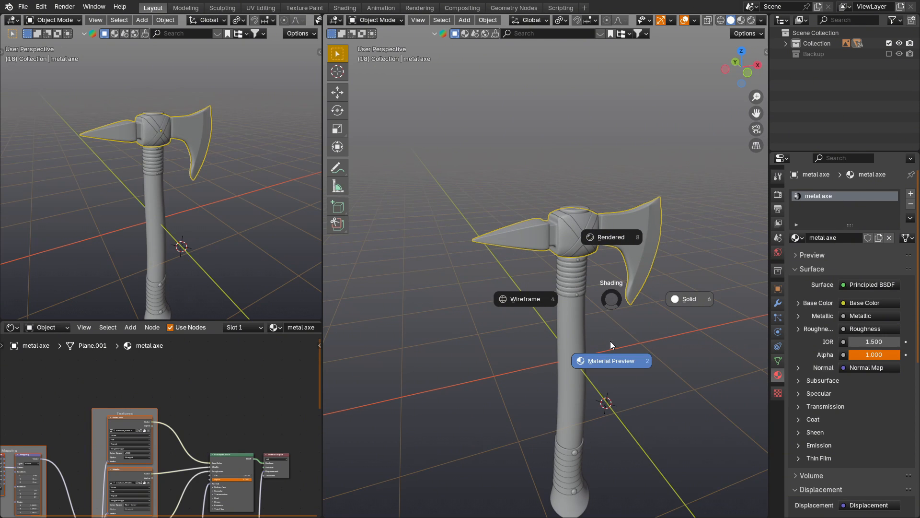
pyautogui.click(611, 340)
pyautogui.moveTo(616, 341)
pyautogui.mouseDown(button='middle')
pyautogui.moveTo(568, 257)
pyautogui.moveTo(536, 268)
pyautogui.moveTo(539, 314)
pyautogui.mouseUp(button='middle')
pyautogui.scroll(4, 571, 260)
pyautogui.scroll(-2, 531, 254)
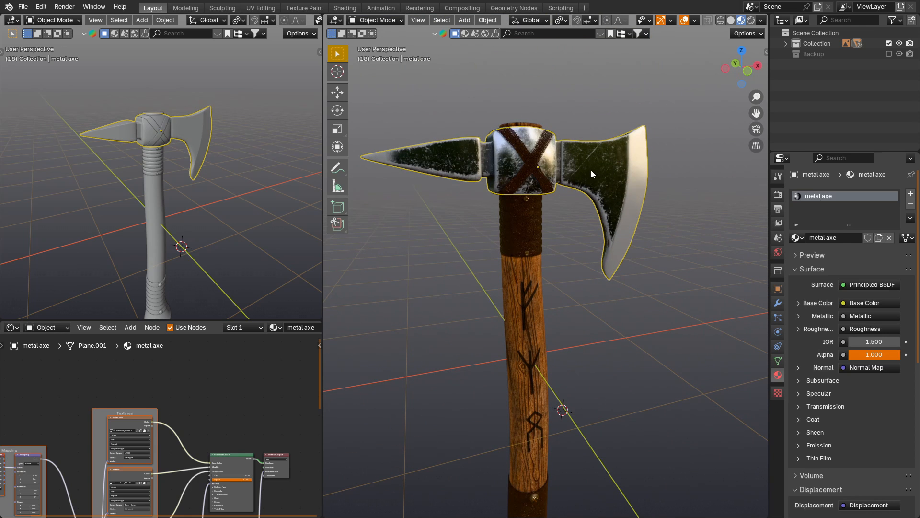
# Enter Edit Mode on the metal axe head and turn the small 3D viewport into a UV Editor showing its islands.
pyautogui.press('Tab')
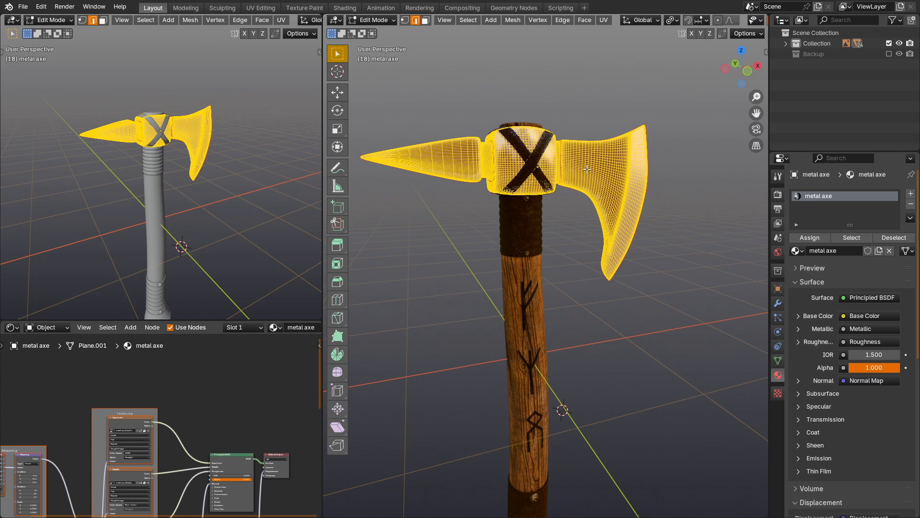
pyautogui.click(12, 20)
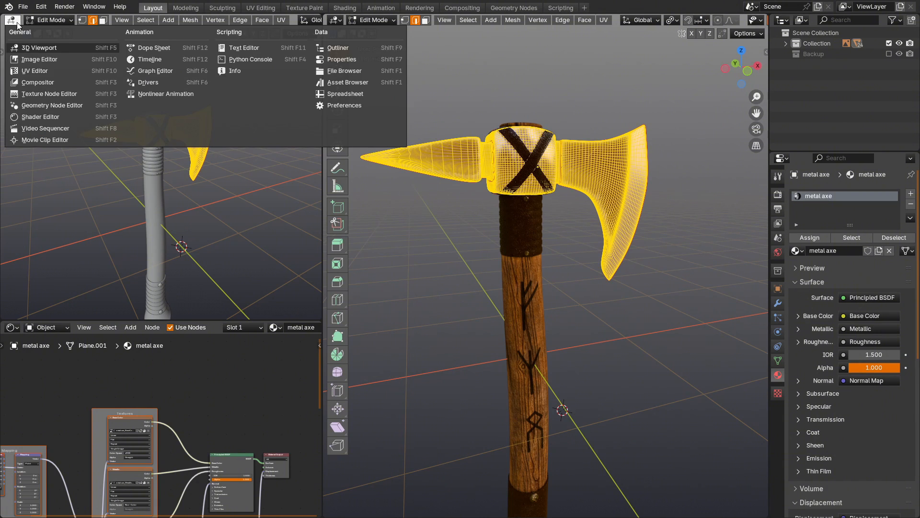
pyautogui.click(40, 71)
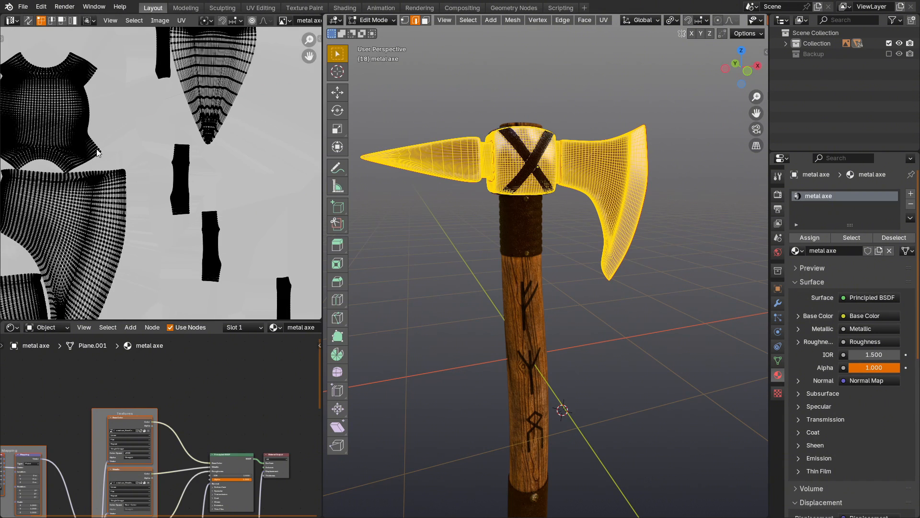
pyautogui.scroll(3, 111, 156)
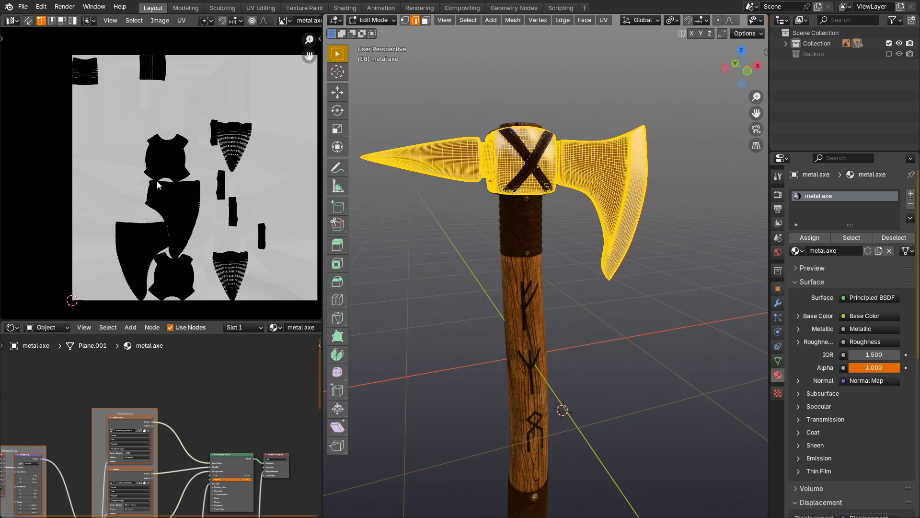
# Export the axe head's UV layout as metal axeUV.png and return to Object Mode.
pyautogui.click(181, 20)
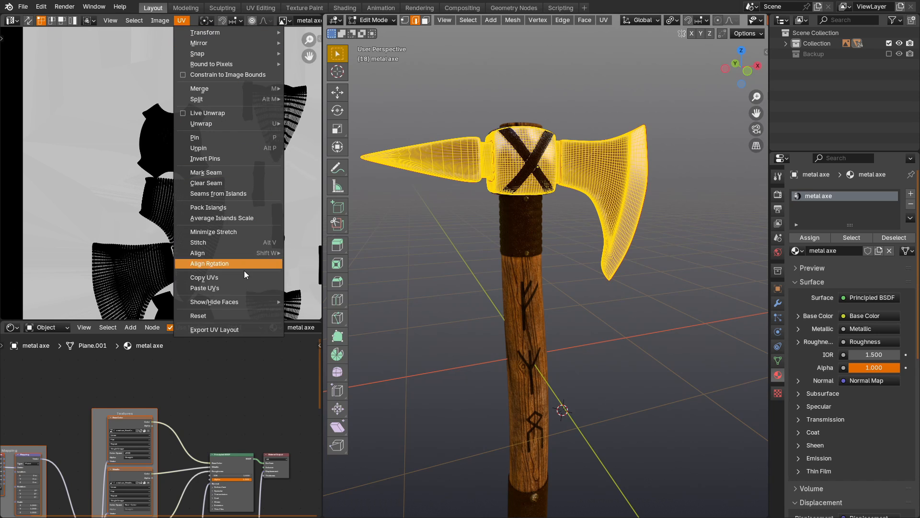
pyautogui.click(239, 330)
pyautogui.click(646, 378)
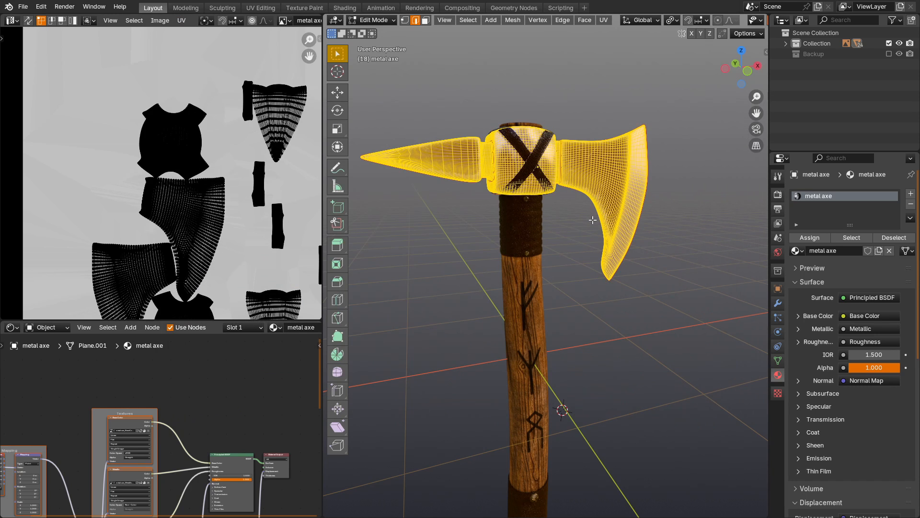
pyautogui.press('Tab')
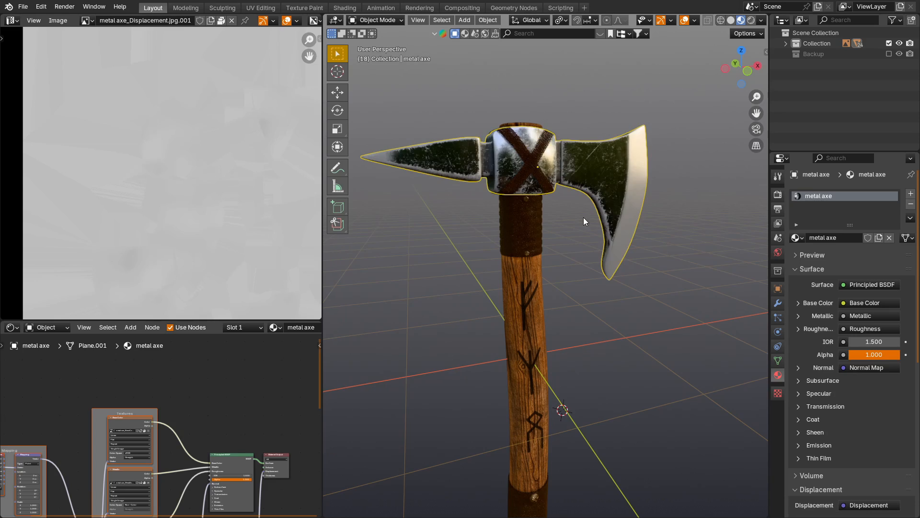
pyautogui.press('z')
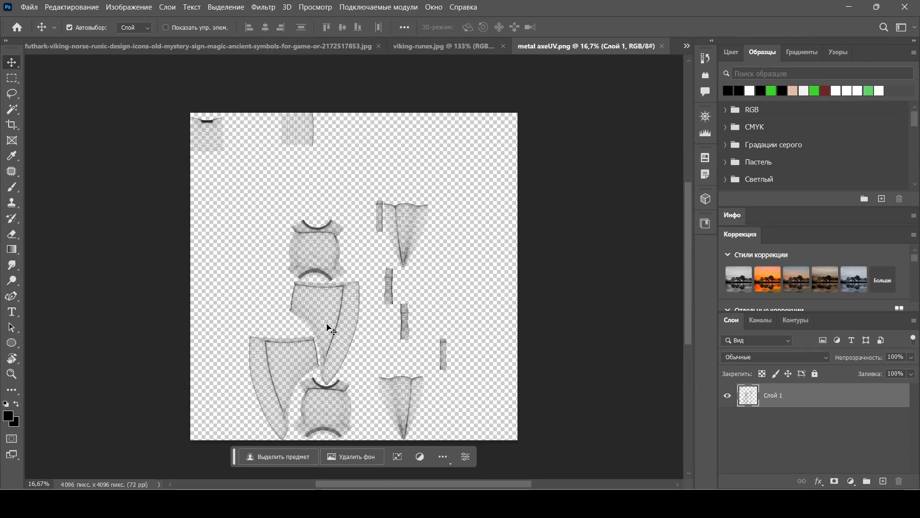
# Switch to Photoshop and copy the circular rune emblem from the stock-vector futhark image using an elliptical selection.
pyautogui.keyDown('alt'); pyautogui.scroll(3, 329, 323); pyautogui.keyUp('alt')
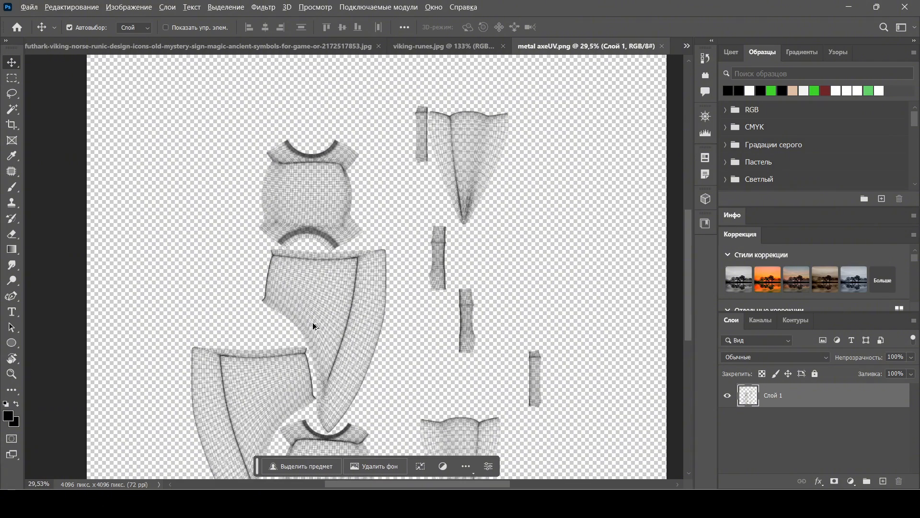
pyautogui.keyDown('alt'); pyautogui.scroll(3, 318, 326); pyautogui.keyUp('alt')
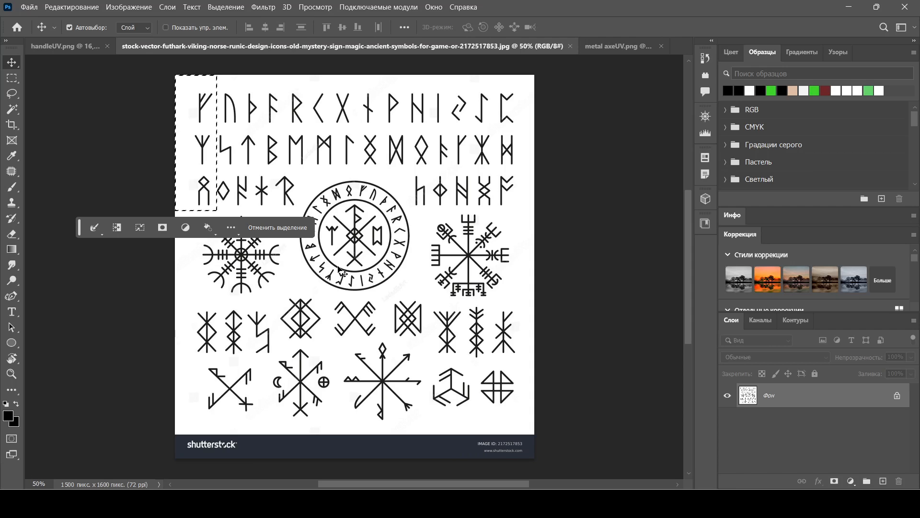
pyautogui.rightClick(12, 78)
pyautogui.click(62, 96)
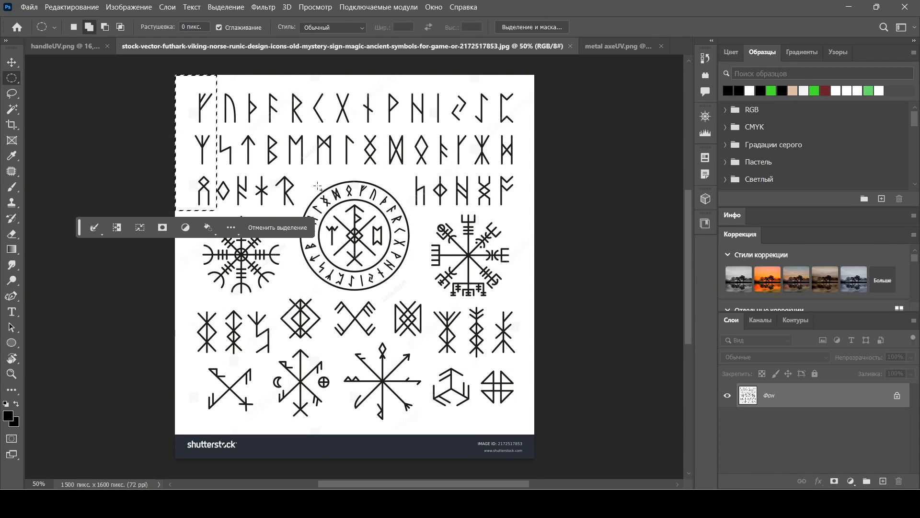
pyautogui.scroll(-1, 317, 187)
pyautogui.moveTo(290, 136); pyautogui.dragTo(418, 272)
pyautogui.hotkey('ctrl', 'c')
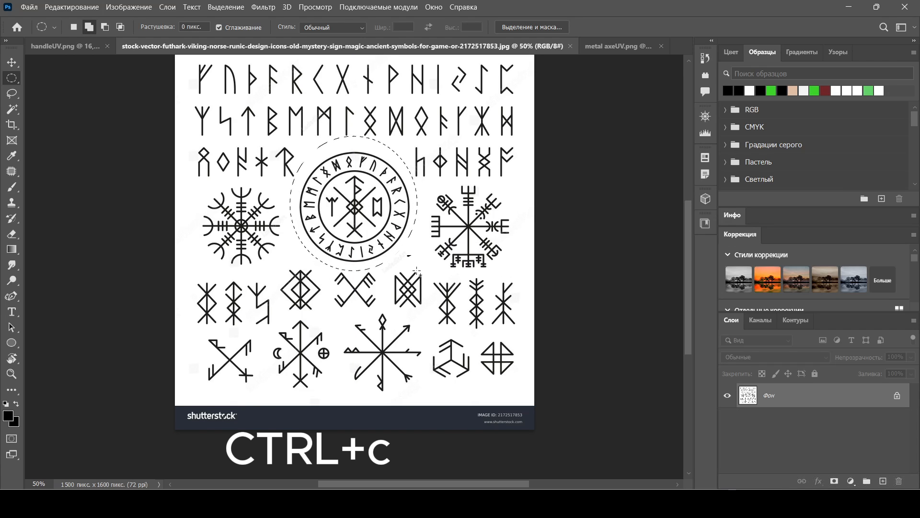
# Paste the rune emblem into metal axeUV.png and invert its colours to white runes on black.
pyautogui.scroll(1, 352, 243)
pyautogui.hotkey('ctrl', 'Tab')
pyautogui.hotkey('ctrl', 'v')
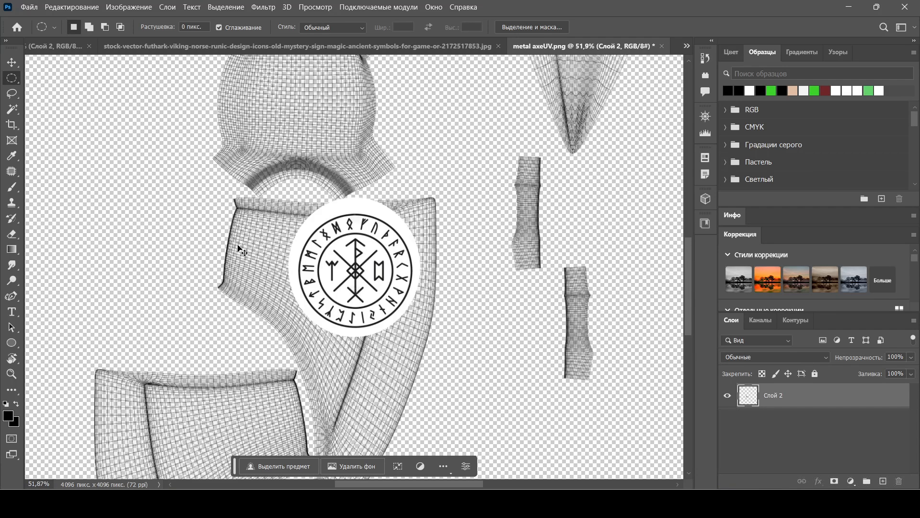
pyautogui.hotkey('ctrl', 'i')
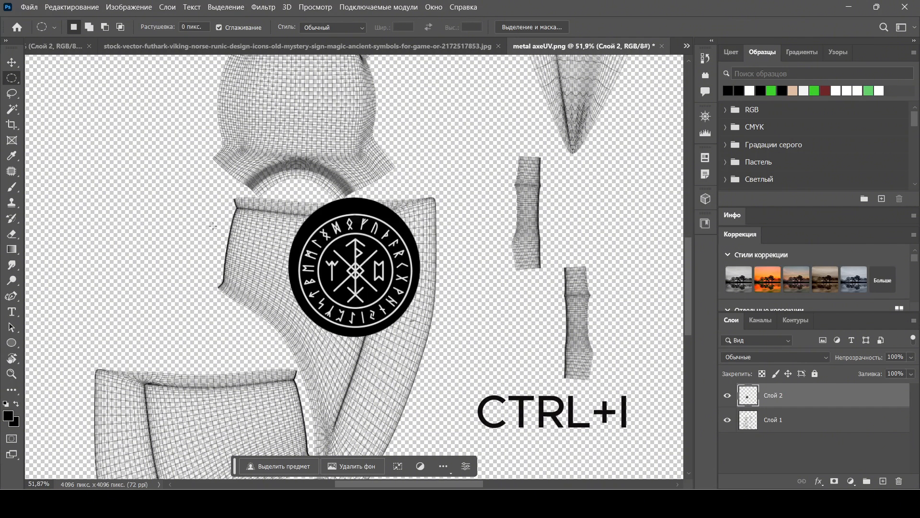
# Move the rune emblem onto the upper blade's UV island and rotate it about 9° with Free Transform.
pyautogui.press('v')
pyautogui.moveTo(357, 270); pyautogui.dragTo(320, 276)
pyautogui.scroll(-1, 390, 263)
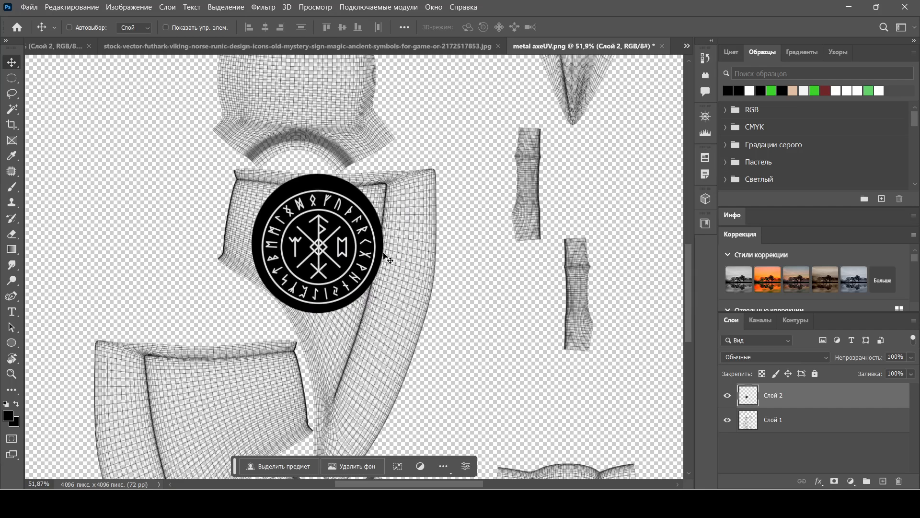
pyautogui.hotkey('ctrl', 'r')
pyautogui.scroll(-1, 434, 262)
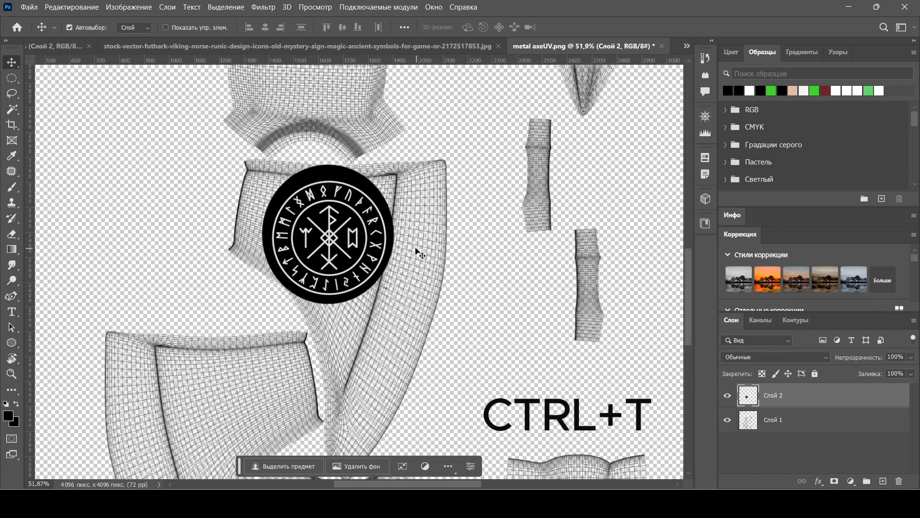
pyautogui.hotkey('ctrl', 't')
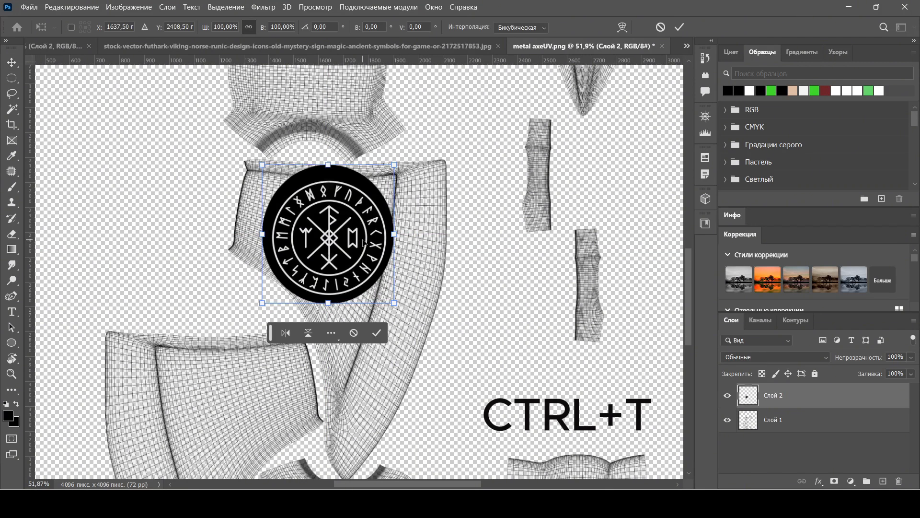
pyautogui.moveTo(400, 233); pyautogui.dragTo(345, 247)
pyautogui.moveTo(401, 249); pyautogui.dragTo(404, 240)
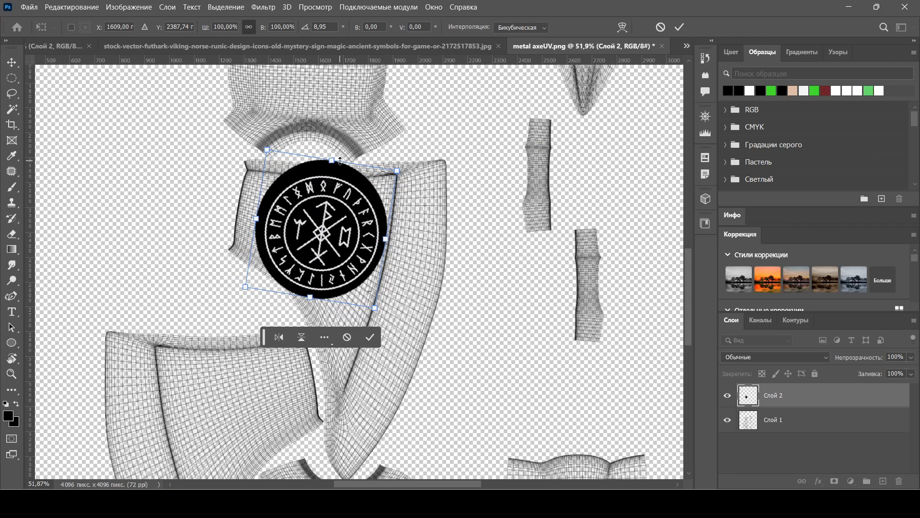
# Scale the rune emblem to about 68% so it fits inside the upper blade's inner face, and apply the transform.
pyautogui.moveTo(332, 160); pyautogui.dragTo(328, 194)
pyautogui.moveTo(327, 228)
pyautogui.mouseDown()
pyautogui.moveTo(330, 239)
pyautogui.moveTo(329, 217)
pyautogui.moveTo(330, 228)
pyautogui.mouseUp()
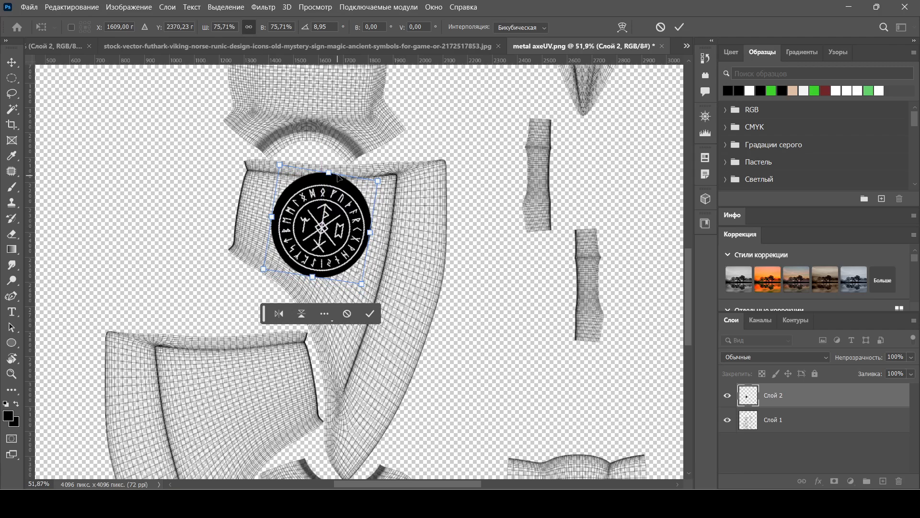
pyautogui.moveTo(331, 169); pyautogui.dragTo(328, 182)
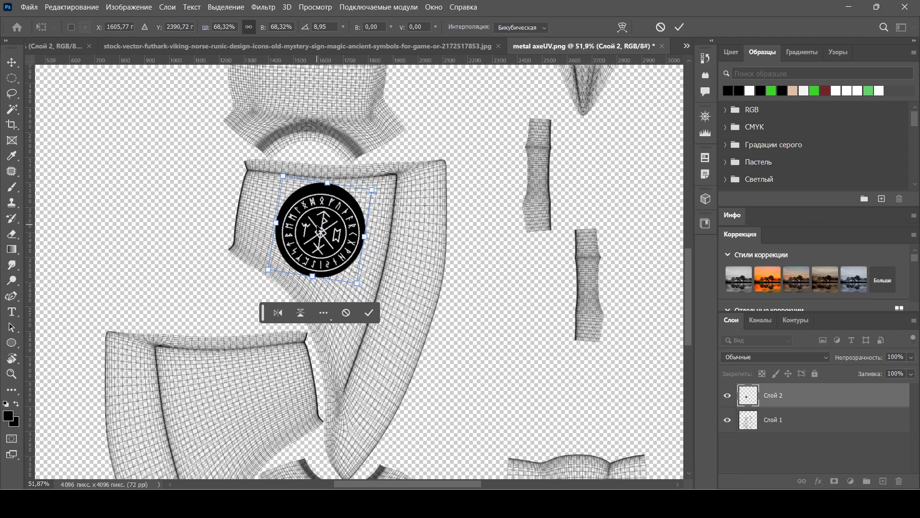
pyautogui.click(368, 315)
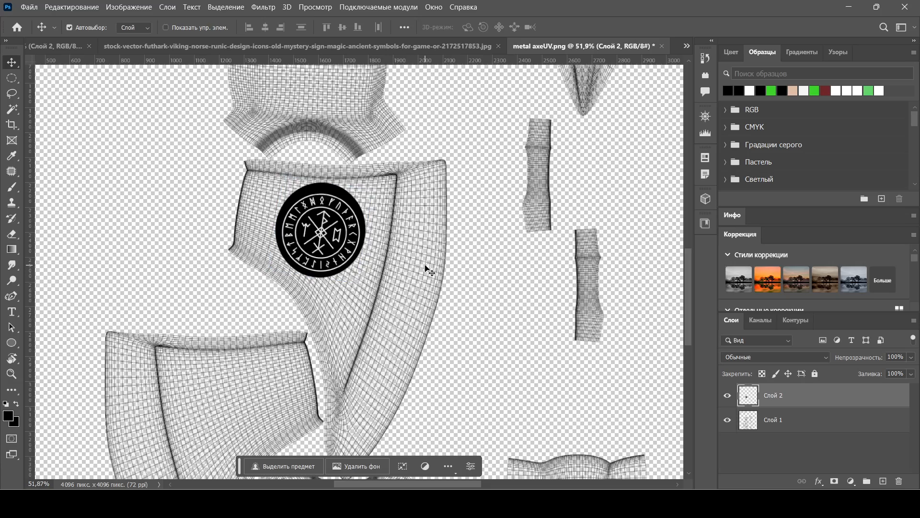
# Rotate the rune emblem on the upper blade by about -0.67° with Free Transform and apply it.
pyautogui.press('r')
pyautogui.moveTo(427, 267); pyautogui.dragTo(446, 232)
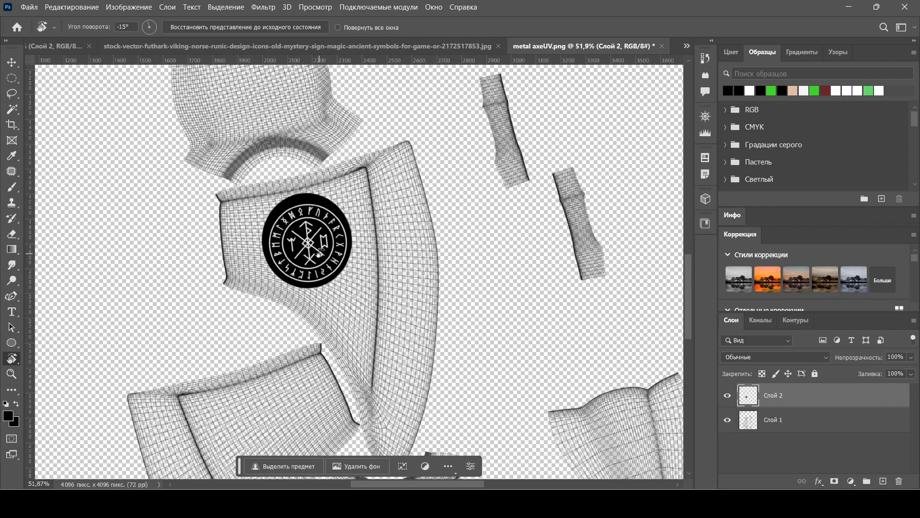
pyautogui.press('v')
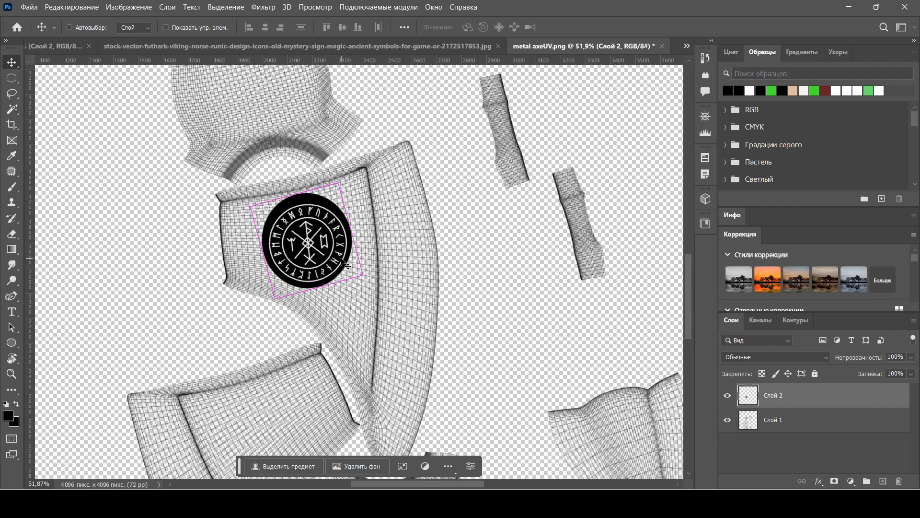
pyautogui.hotkey('ctrl', 't')
pyautogui.moveTo(369, 231); pyautogui.dragTo(371, 227)
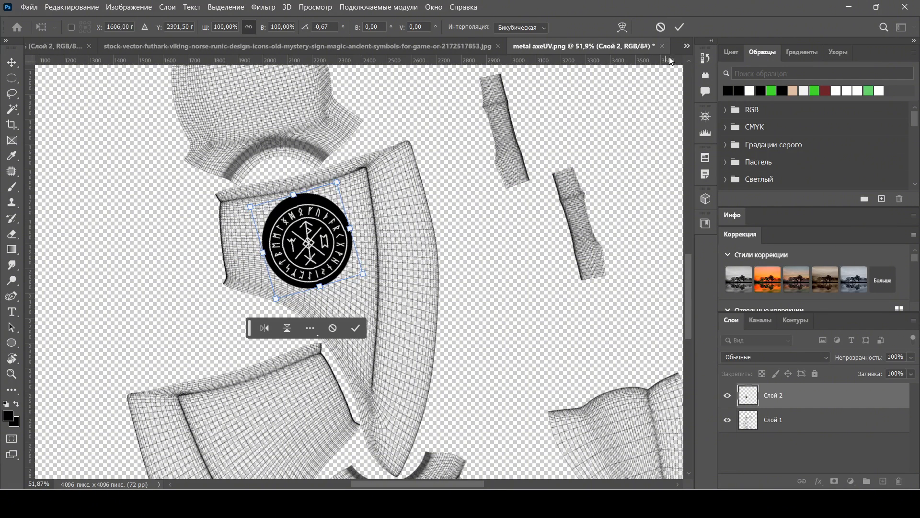
pyautogui.click(679, 27)
# Add a solid colour fill layer in black (000000) and place it directly beneath the rune emblem layer.
pyautogui.click(851, 480)
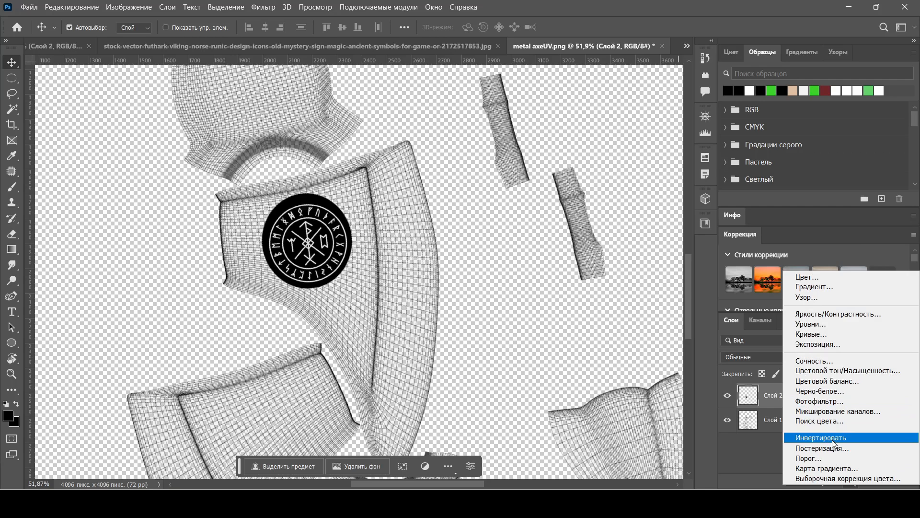
pyautogui.click(824, 277)
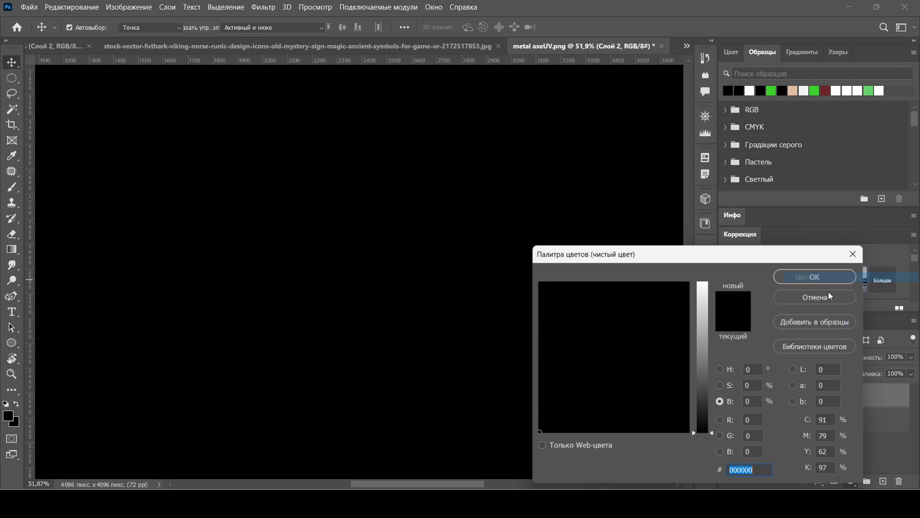
pyautogui.click(825, 277)
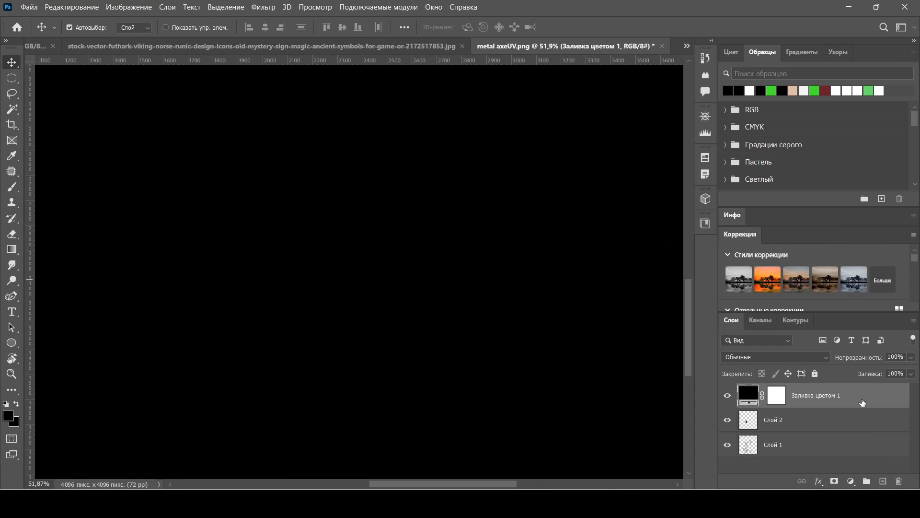
pyautogui.moveTo(863, 403); pyautogui.dragTo(866, 429)
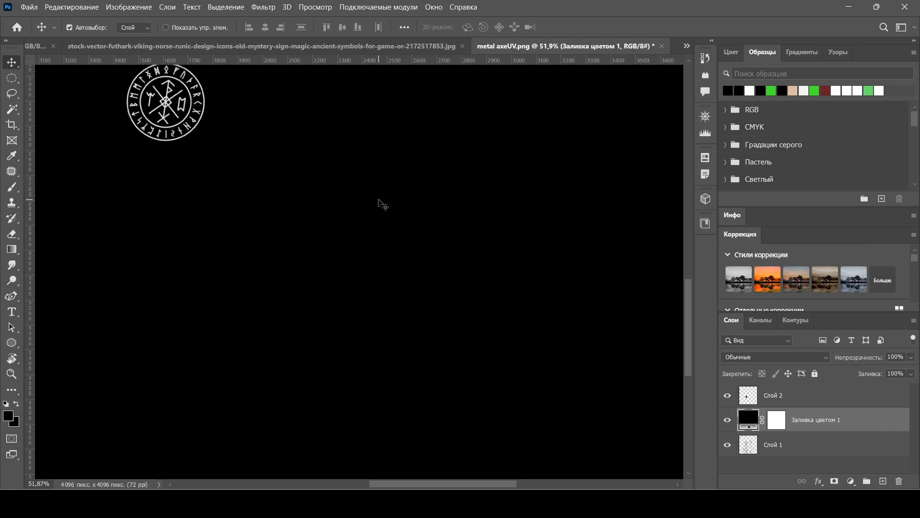
pyautogui.scroll(1, 202, 170)
pyautogui.keyDown('alt'); pyautogui.scroll(-7, 206, 175); pyautogui.keyUp('alt')
pyautogui.moveTo(222, 190); pyautogui.dragTo(350, 306)
pyautogui.scroll(1, 318, 275)
pyautogui.keyDown('alt'); pyautogui.scroll(3, 319, 291); pyautogui.keyUp('alt')
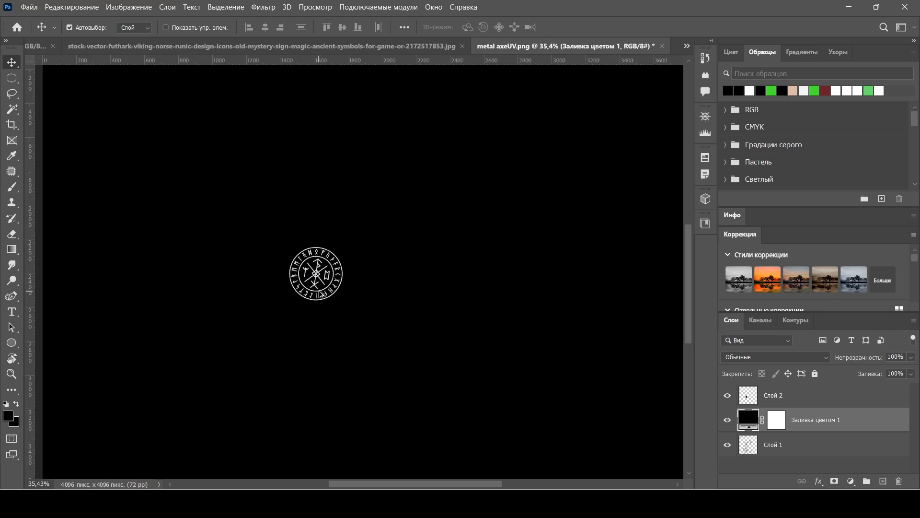
pyautogui.keyDown('alt'); pyautogui.scroll(2, 321, 294); pyautogui.keyUp('alt')
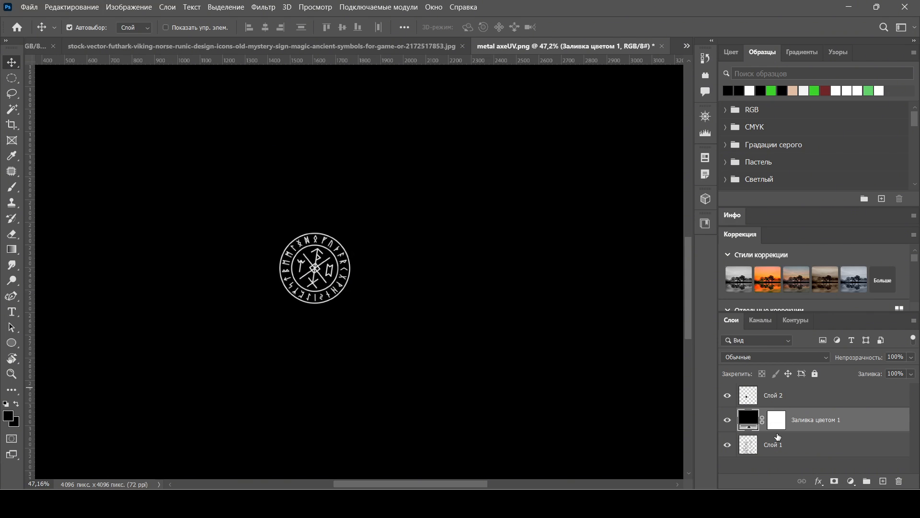
# Hide the black fill layer, then duplicate the rune emblem onto the lower blade's UV island and rotate the copy slightly with Free Transform.
pyautogui.click(728, 419)
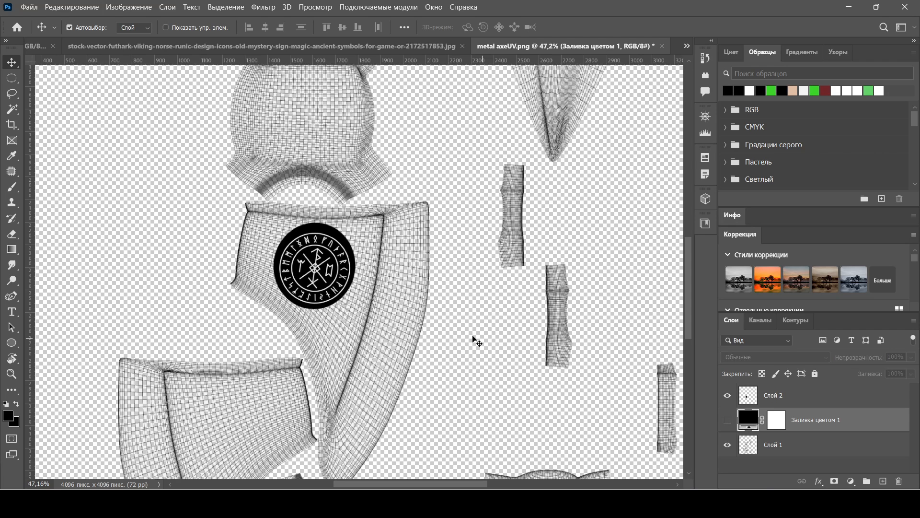
pyautogui.click(342, 274)
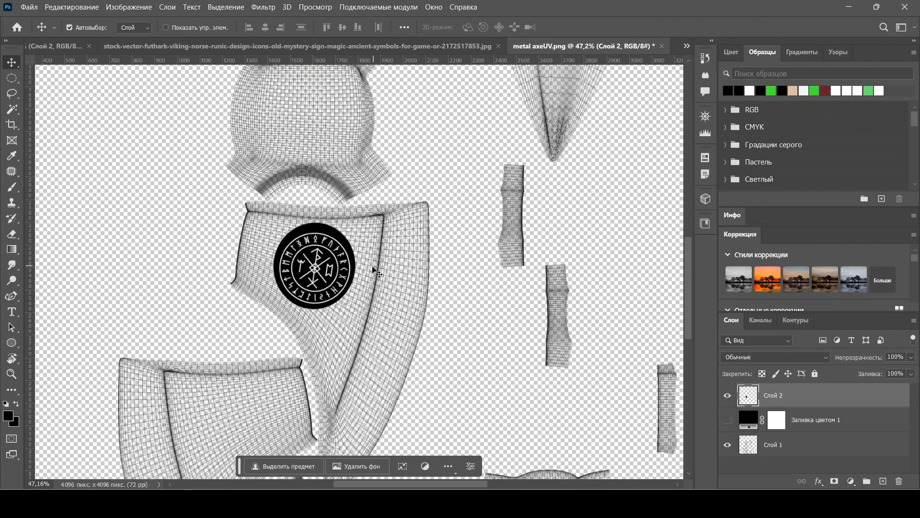
pyautogui.scroll(-3, 372, 292)
pyautogui.scroll(-1, 372, 298)
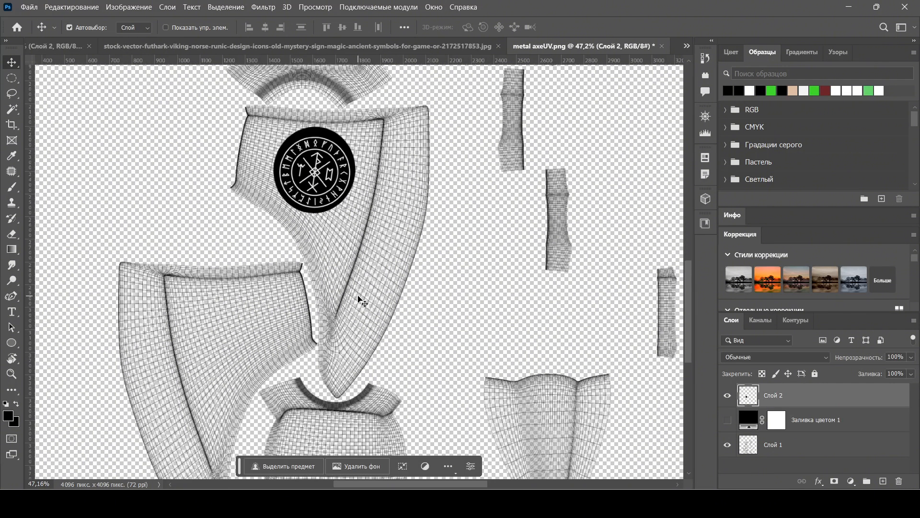
pyautogui.press('ctrl')
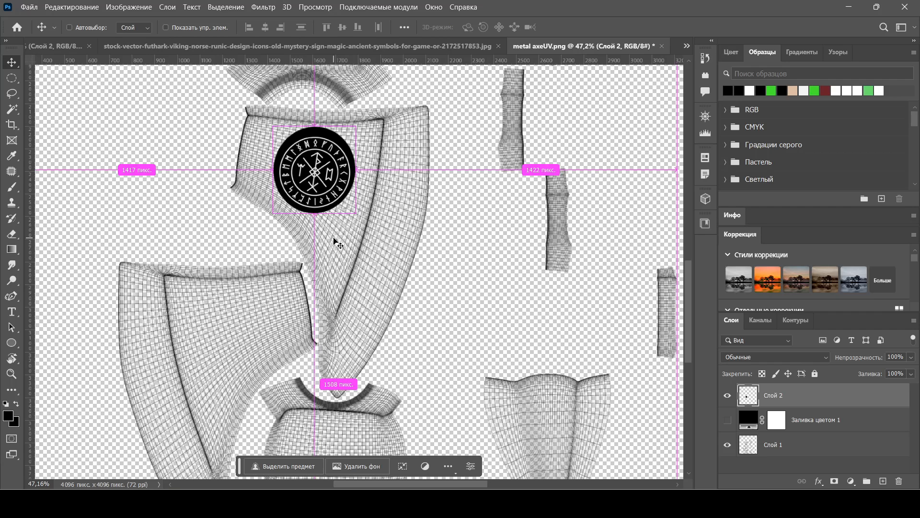
pyautogui.hotkey('ctrl', 'j')
pyautogui.moveTo(344, 183); pyautogui.dragTo(303, 306)
pyautogui.hotkey('ctrl', 't')
pyautogui.moveTo(263, 336); pyautogui.dragTo(251, 330)
pyautogui.press('Return')
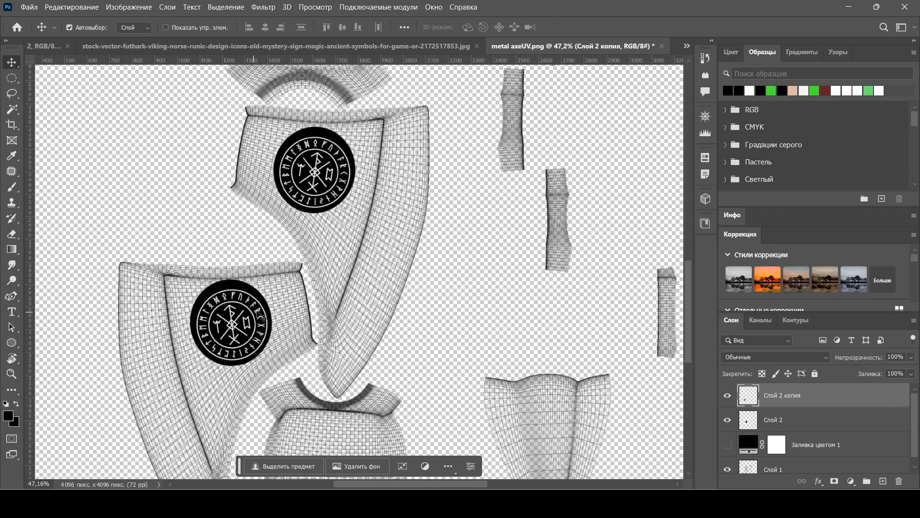
# Show the black fill layer again and export the image as metal axeUV mask.jpg.
pyautogui.click(727, 445)
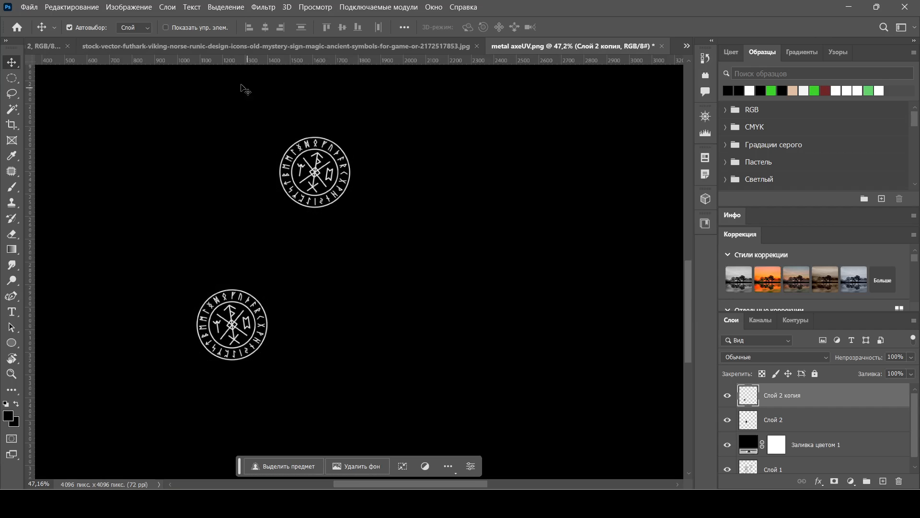
pyautogui.click(29, 7)
pyautogui.moveTo(88, 188)
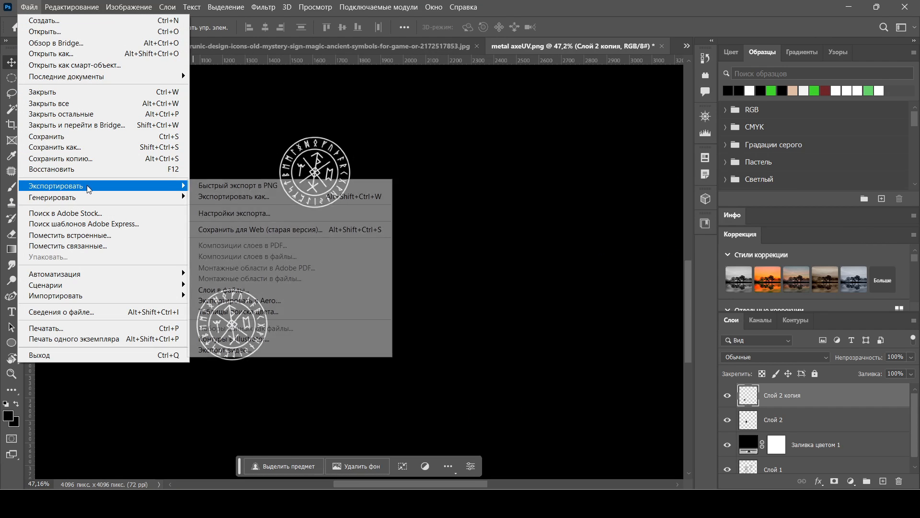
pyautogui.click(249, 197)
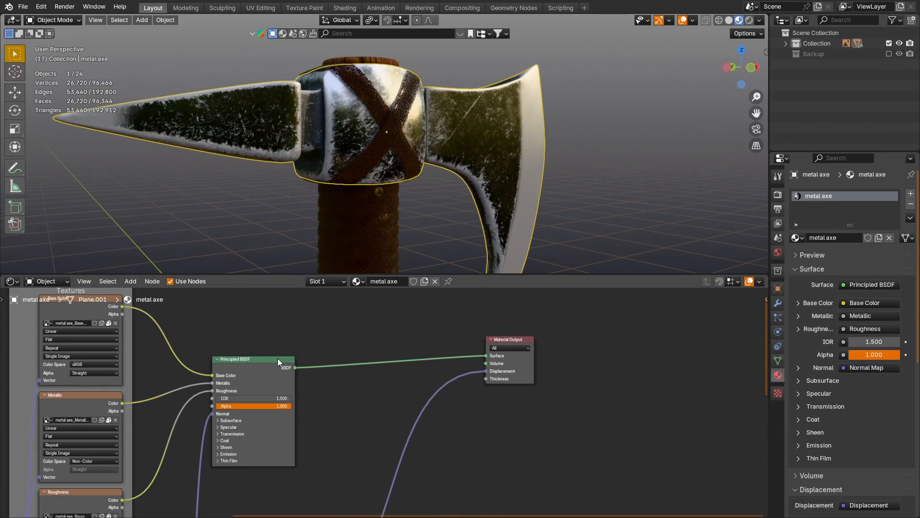
# Switch to Blender and duplicate the Principled BSDF node of the metal axe material, placing the copy below the original.
pyautogui.click(276, 360)
pyautogui.scroll(-1, 301, 371)
pyautogui.moveTo(301, 371); pyautogui.dragTo(362, 331, button='middle')
pyautogui.scroll(2, 364, 336)
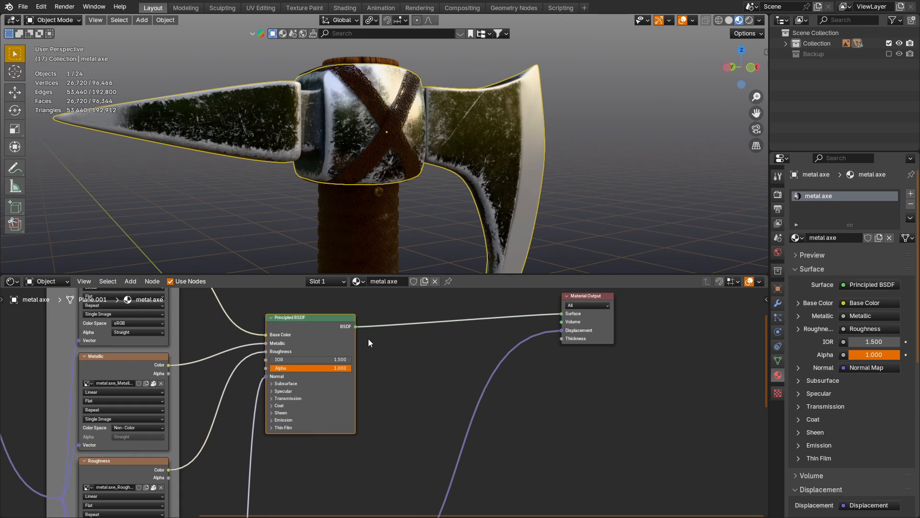
pyautogui.hotkey('shift', 'd')
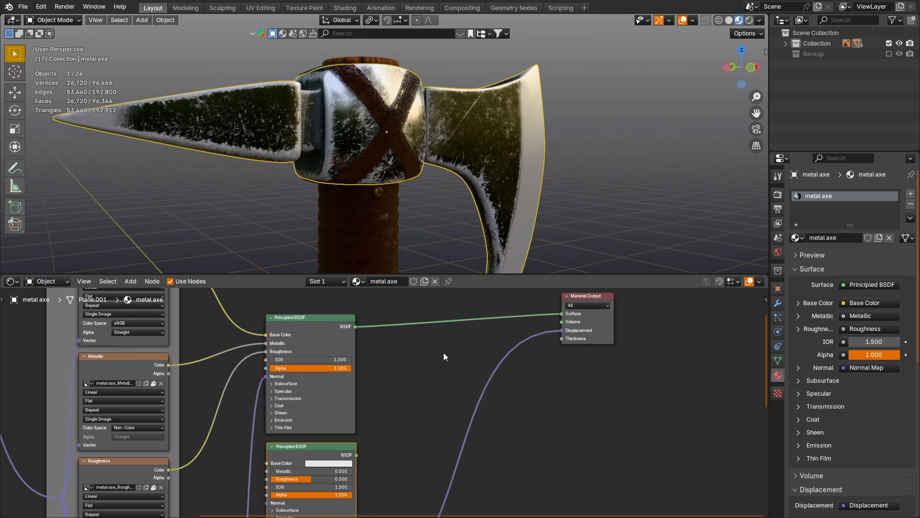
# Insert a Mix Shader node on the link between the original Principled BSDF and the Material Output.
pyautogui.moveTo(509, 275); pyautogui.dragTo(515, 226)
pyautogui.hotkey('shift', 'a')
pyautogui.click(431, 338)
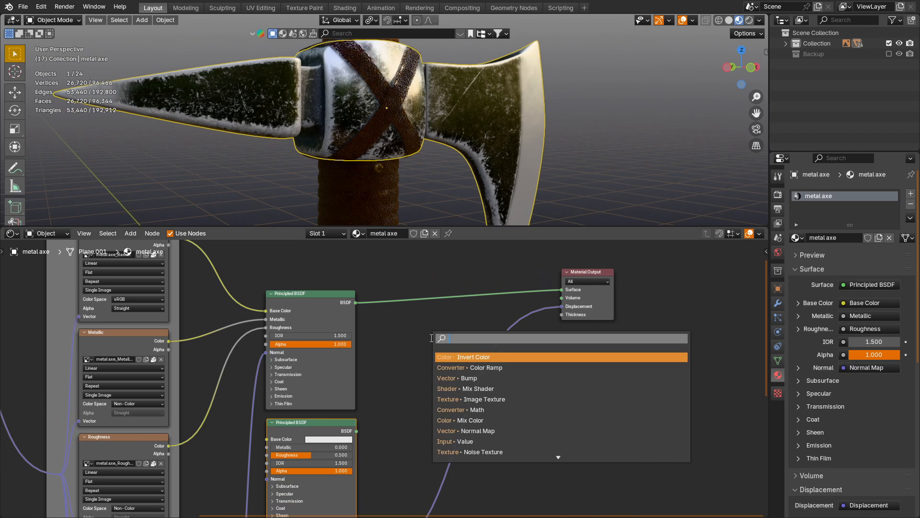
pyautogui.click(474, 389)
pyautogui.click(429, 281)
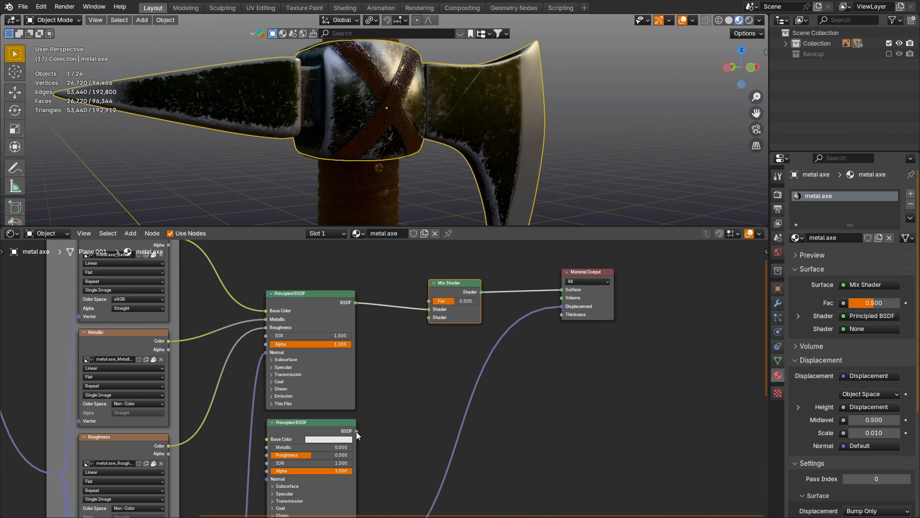
# Preview the second Principled BSDF, add an Image Texture with mapping nodes to it, and connect the image colour to Normal.
pyautogui.keyDown('ctrl'); pyautogui.keyDown('shift'); pyautogui.click(342, 421); pyautogui.keyUp('shift'); pyautogui.keyUp('ctrl')
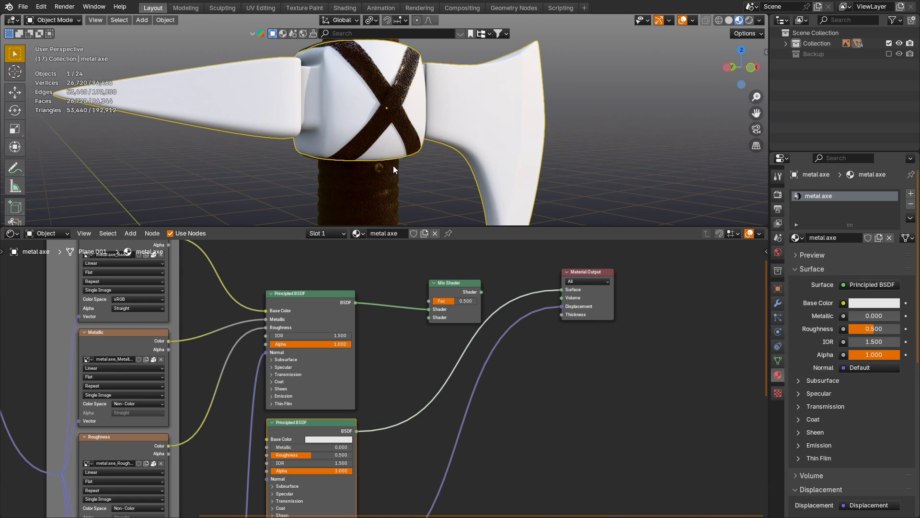
pyautogui.hotkey('ctrl', 't')
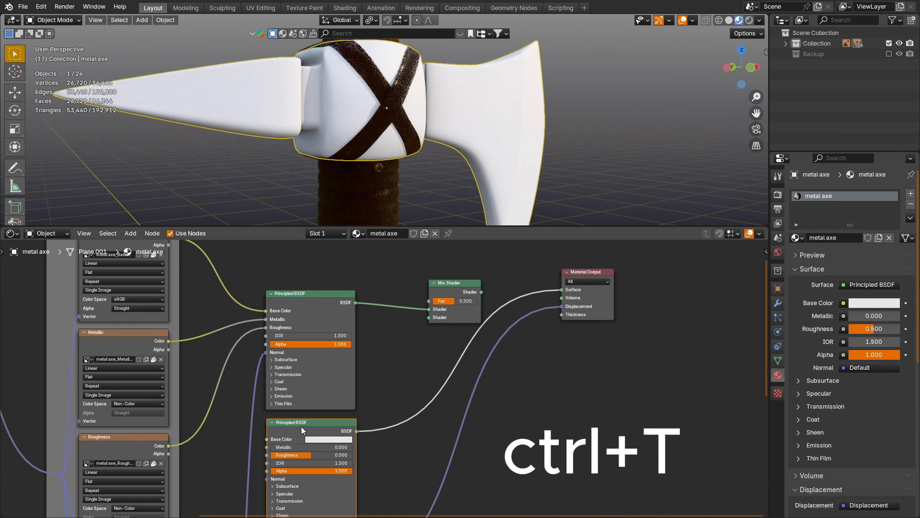
pyautogui.moveTo(301, 426); pyautogui.dragTo(457, 315, button='middle')
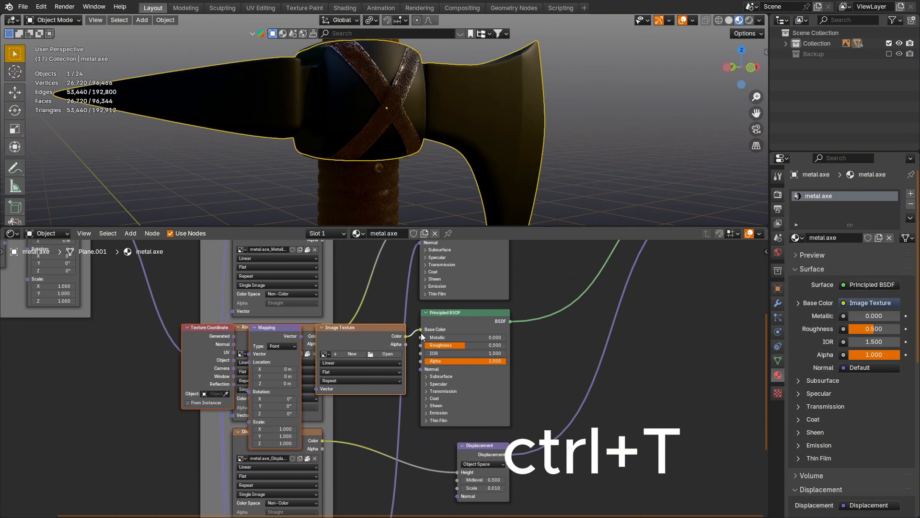
pyautogui.moveTo(419, 329); pyautogui.dragTo(412, 369)
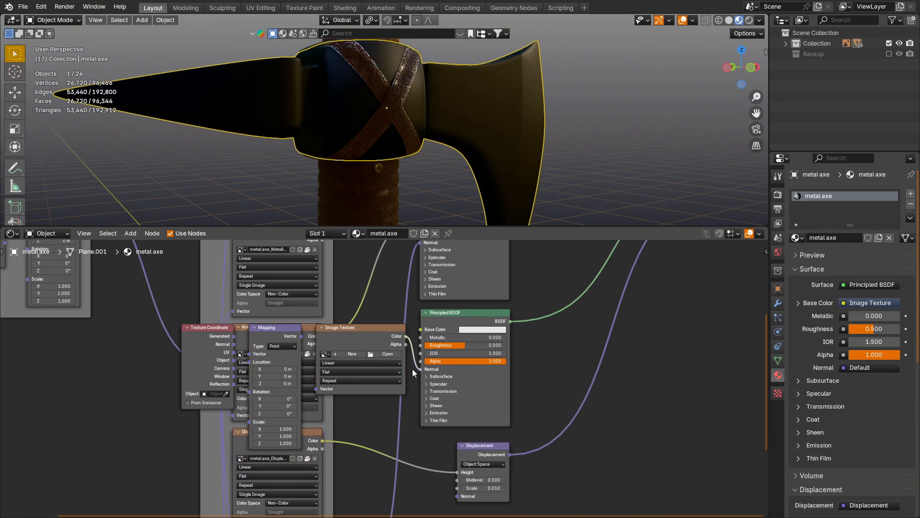
# Move the new Image Texture, Mapping and Texture Coordinate nodes together into the empty area beside the existing texture frame.
pyautogui.click(371, 328)
pyautogui.keyDown('shift'); pyautogui.click(280, 327); pyautogui.keyUp('shift')
pyautogui.keyDown('shift'); pyautogui.click(216, 328); pyautogui.keyUp('shift')
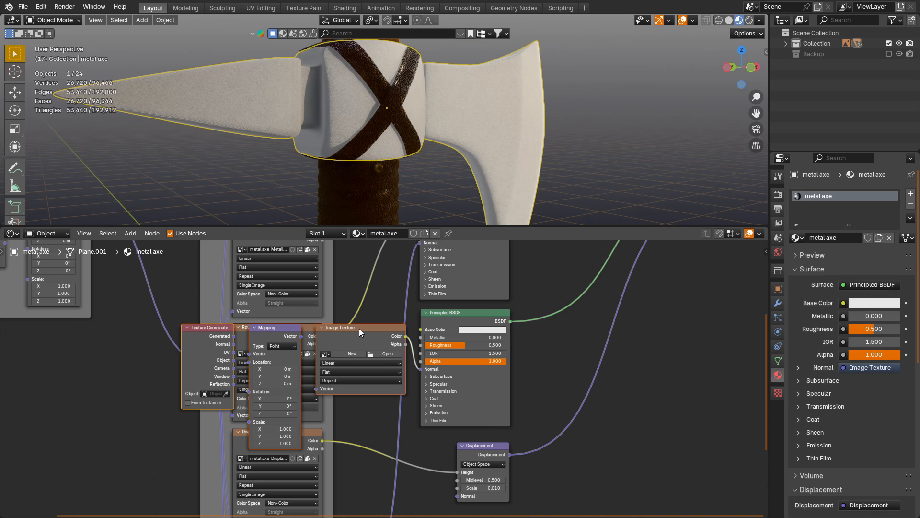
pyautogui.moveTo(359, 329); pyautogui.dragTo(144, 379)
pyautogui.moveTo(144, 378); pyautogui.dragTo(363, 324, button='middle')
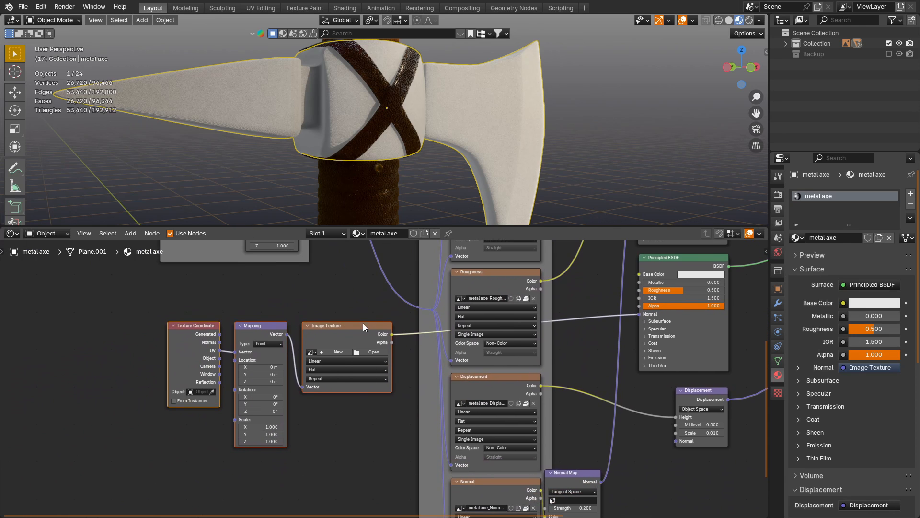
pyautogui.moveTo(363, 323); pyautogui.dragTo(197, 355)
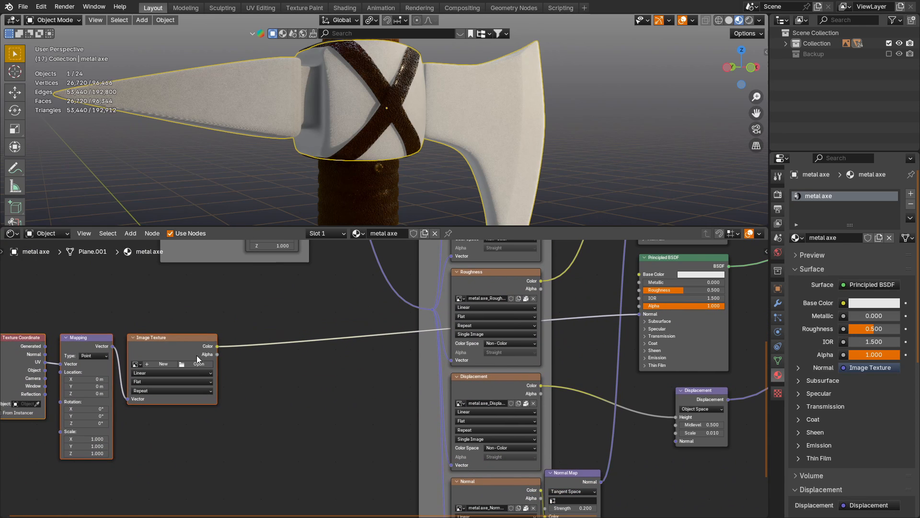
# Load metal axeUV mask.jpg into the new Image Texture node.
pyautogui.click(199, 365)
pyautogui.click(352, 243)
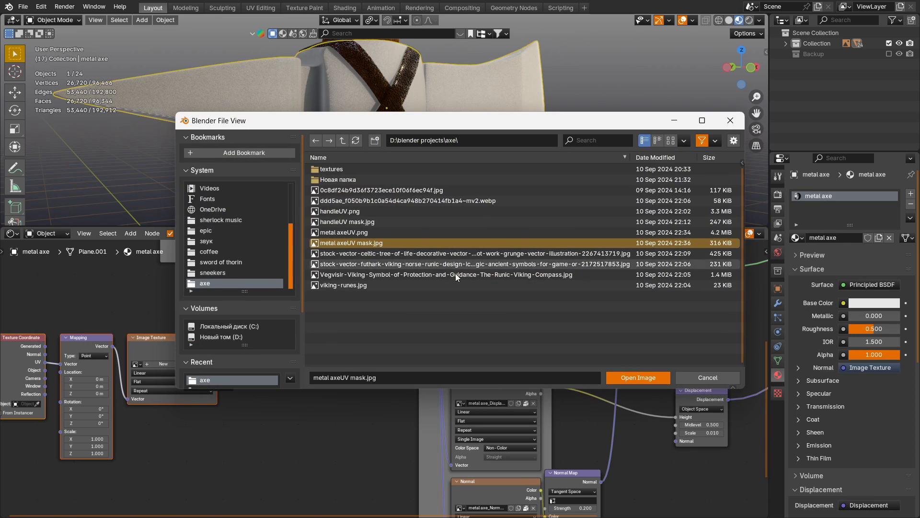
pyautogui.click(628, 379)
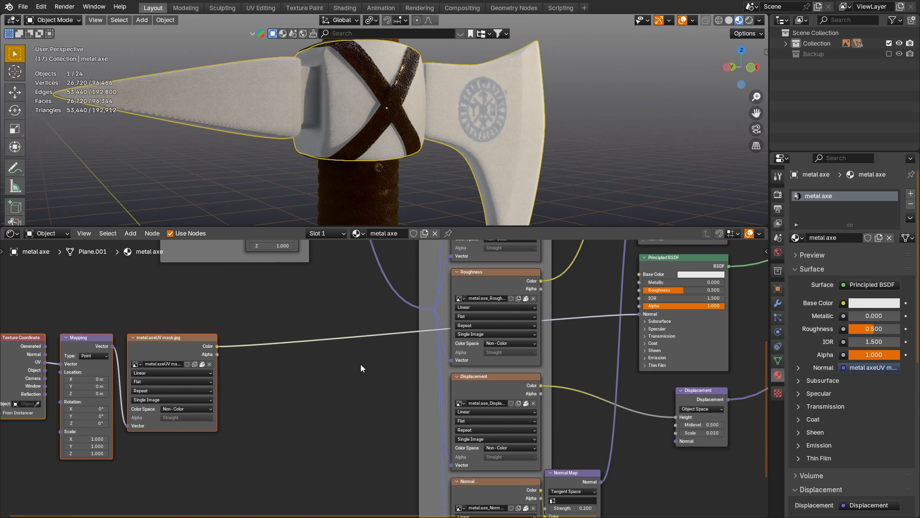
# Insert a Bump node between the mask texture and the second Principled BSDF, feeding the mask colour into its Height.
pyautogui.hotkey('shift', 'a')
pyautogui.click(360, 364)
pyautogui.write('b')
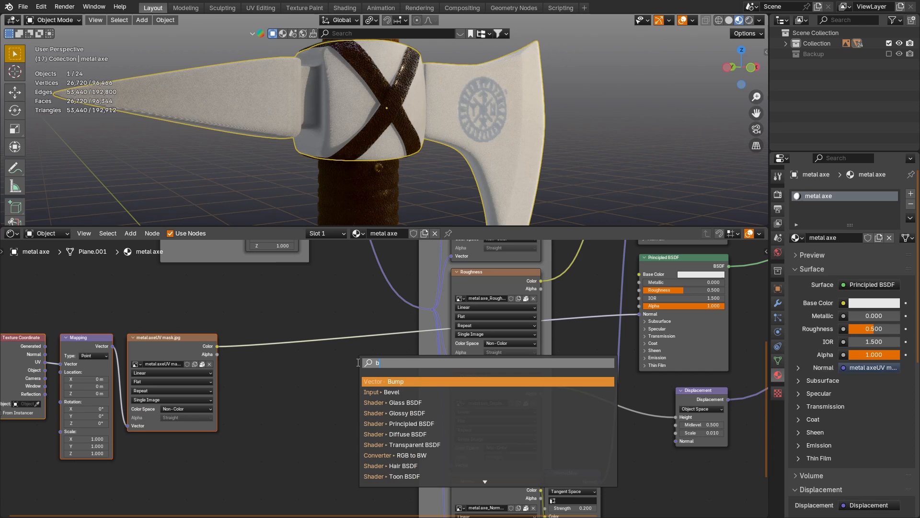
pyautogui.click(392, 382)
pyautogui.click(346, 328)
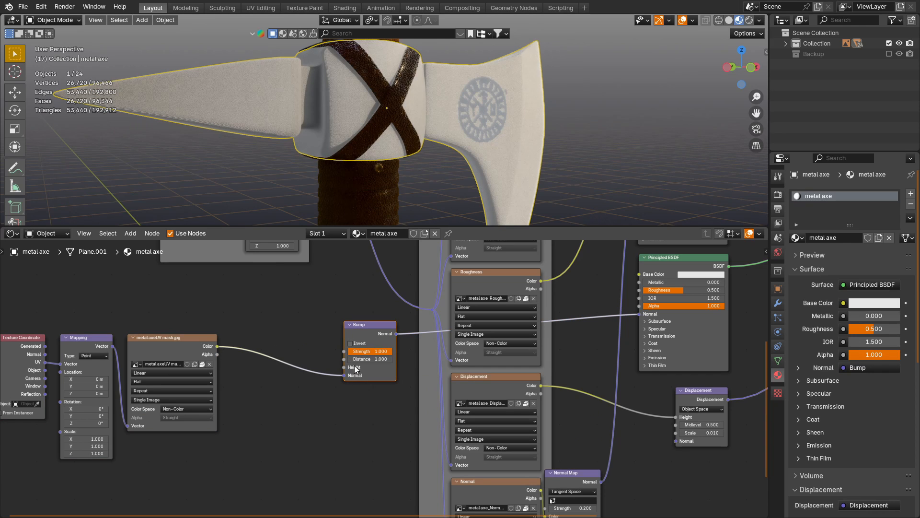
pyautogui.moveTo(343, 374); pyautogui.dragTo(337, 367)
pyautogui.scroll(4, 499, 119)
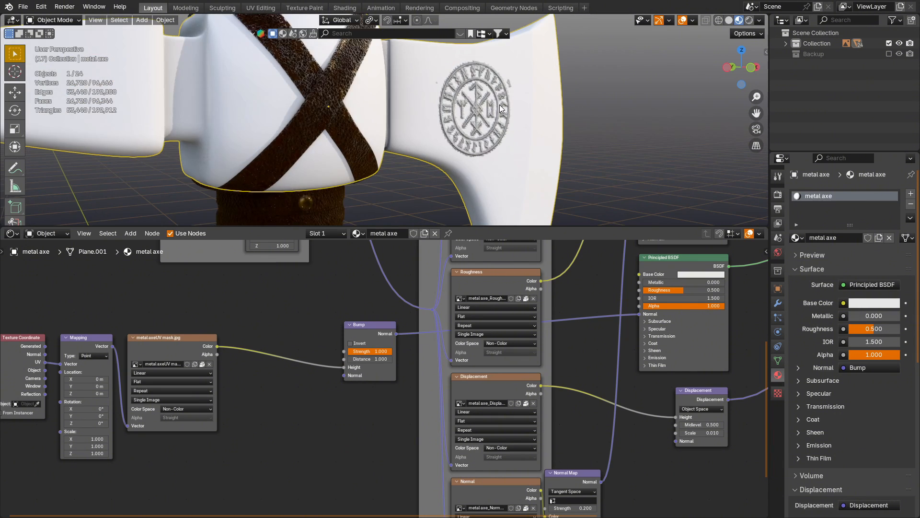
# Insert a Color Ramp node between the mask texture and the Bump node's Height input.
pyautogui.hotkey('shift', 'a')
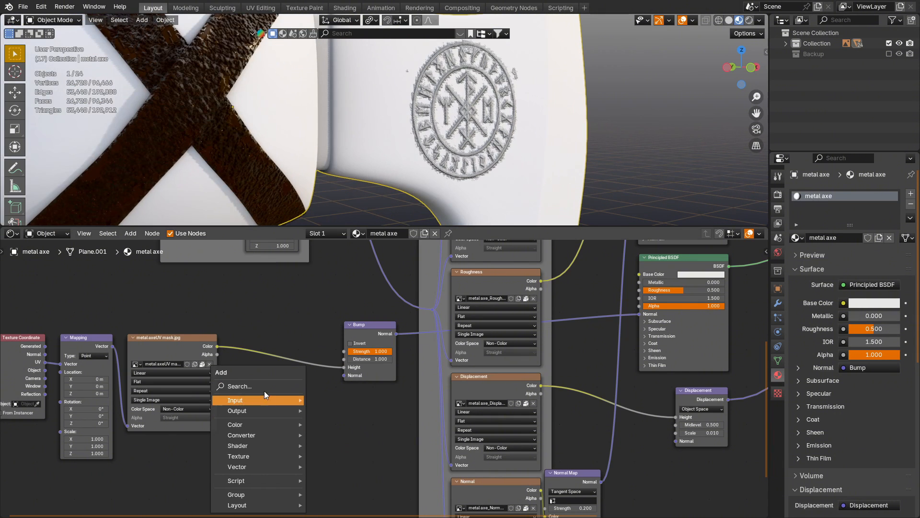
pyautogui.click(263, 388)
pyautogui.write('c')
pyautogui.click(308, 415)
pyautogui.click(278, 361)
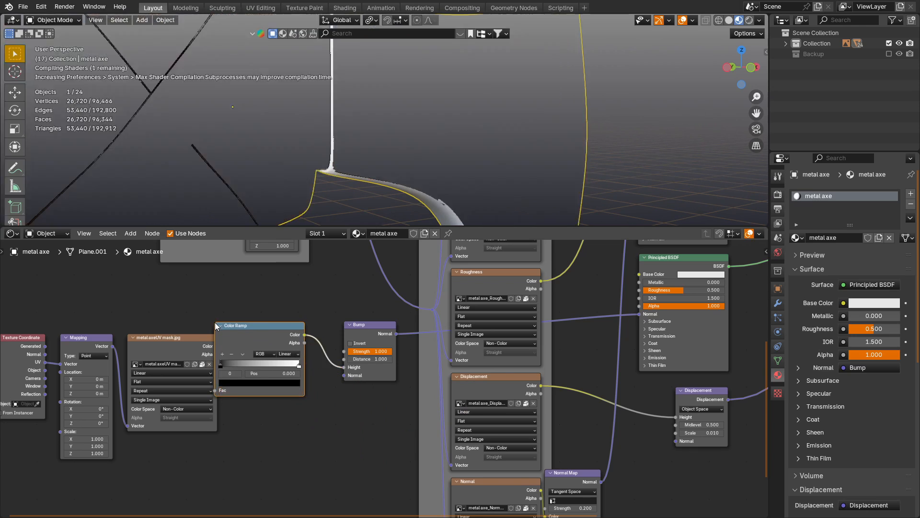
# Tighten the Color Ramp by moving its black stop to 0.125 and its white stop to 0.859.
pyautogui.scroll(2, 249, 377)
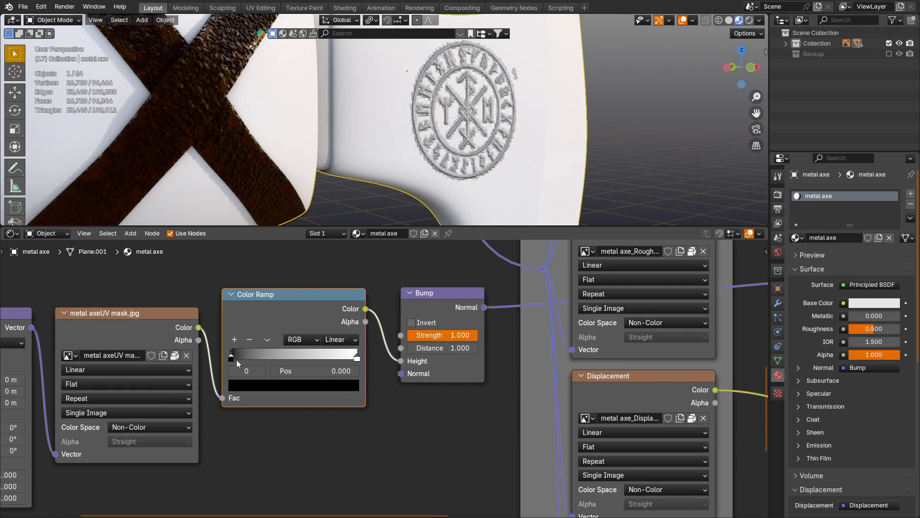
pyautogui.moveTo(231, 358); pyautogui.dragTo(246, 358)
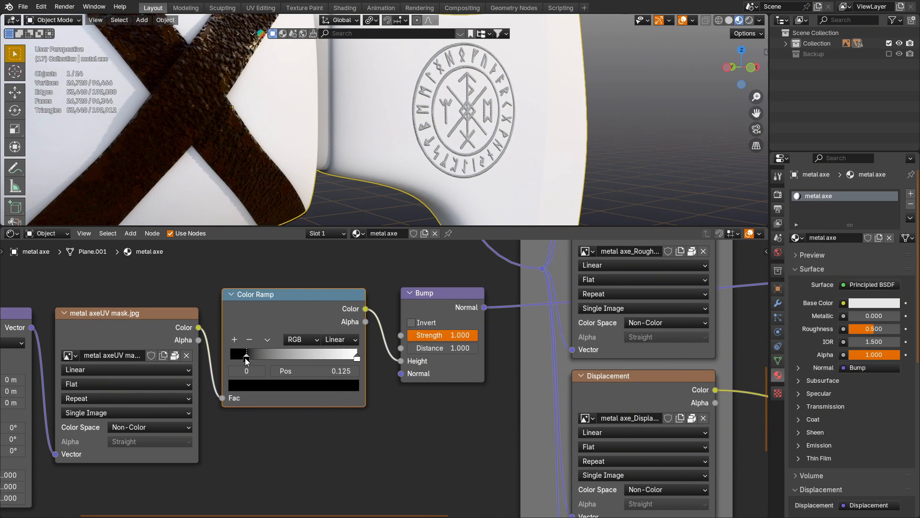
pyautogui.moveTo(356, 357); pyautogui.dragTo(341, 361)
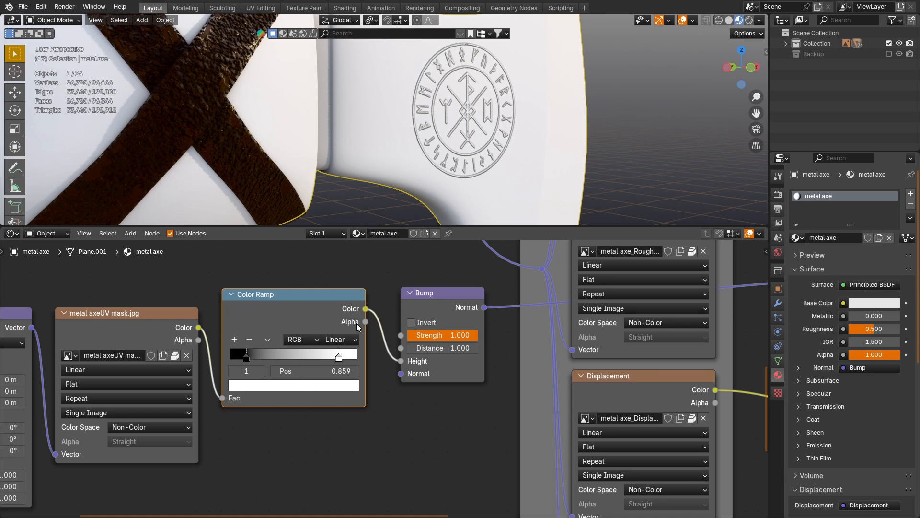
# Move the Color Ramp, mask texture, Mapping and Texture Coordinate nodes together away from the Bump node to open a gap.
pyautogui.scroll(-1, 206, 340)
pyautogui.moveTo(260, 343); pyautogui.dragTo(262, 341, button='middle')
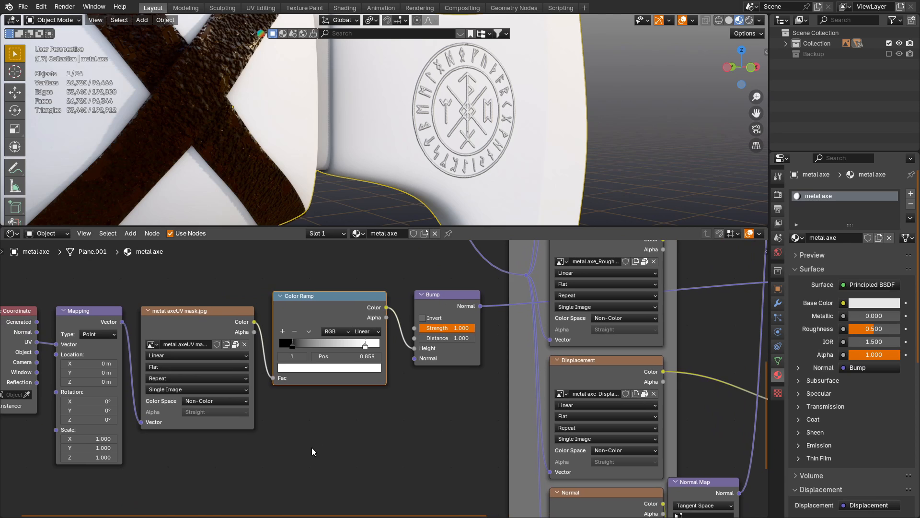
pyautogui.moveTo(311, 447); pyautogui.dragTo(3, 309)
pyautogui.press('g')
pyautogui.click(191, 442)
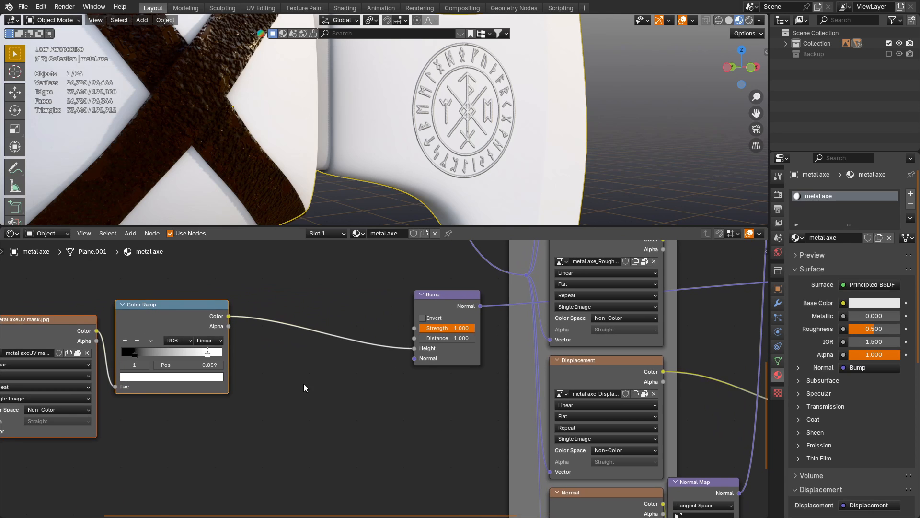
# Insert an Invert Color node between the Color Ramp's colour output and the Bump node's Height input.
pyautogui.hotkey('shift', 'a')
pyautogui.click(312, 367)
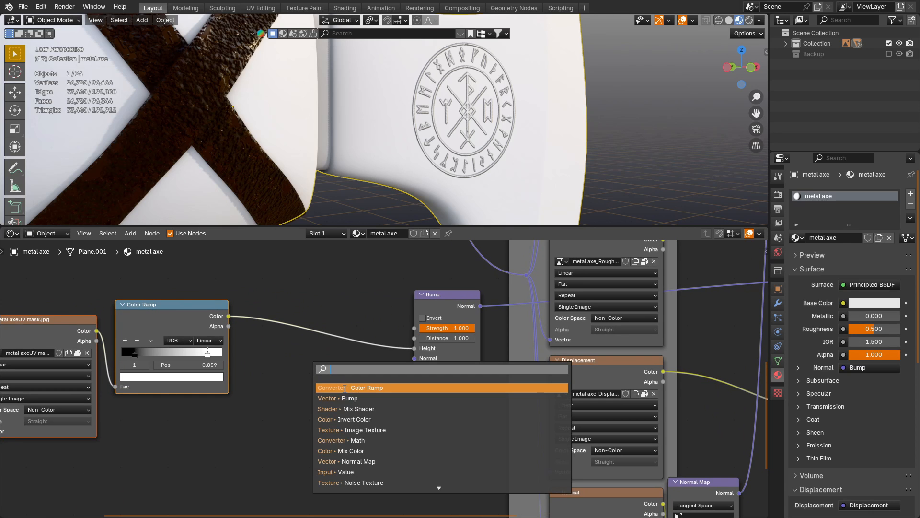
pyautogui.click(366, 419)
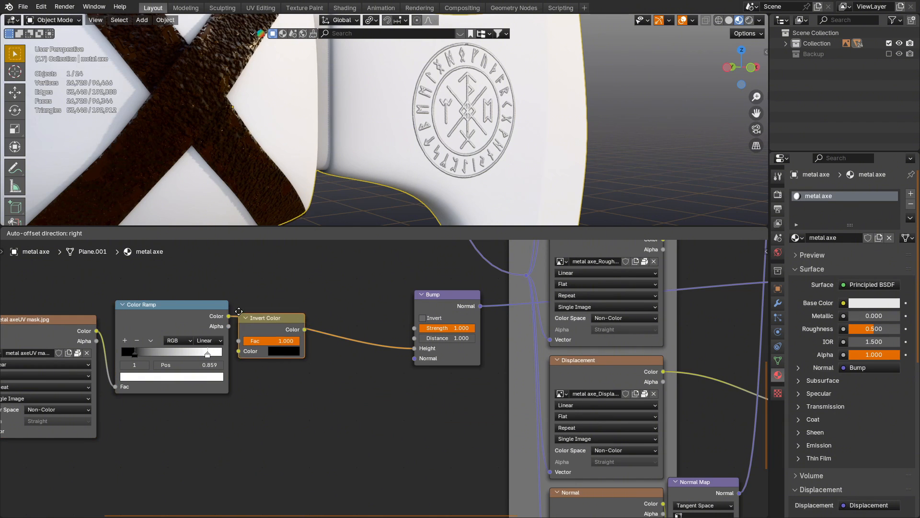
pyautogui.click(283, 323)
pyautogui.scroll(4, 486, 96)
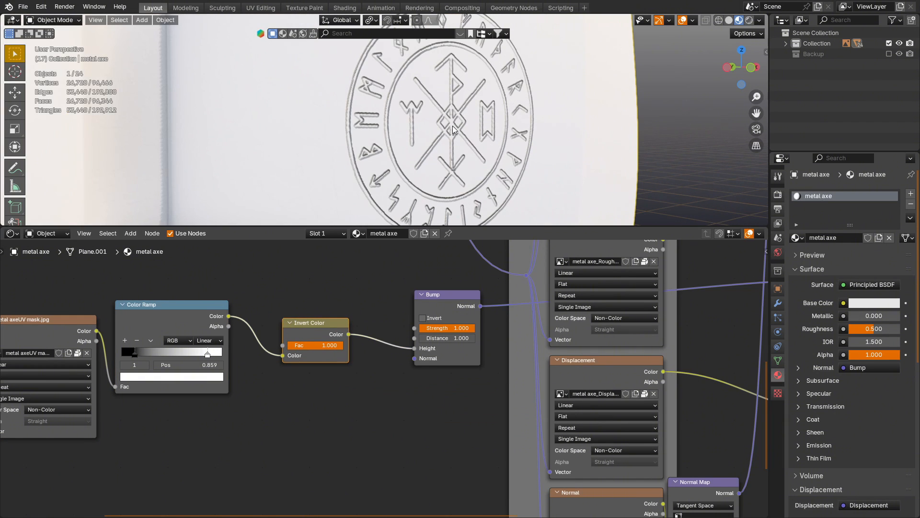
pyautogui.scroll(-5, 395, 138)
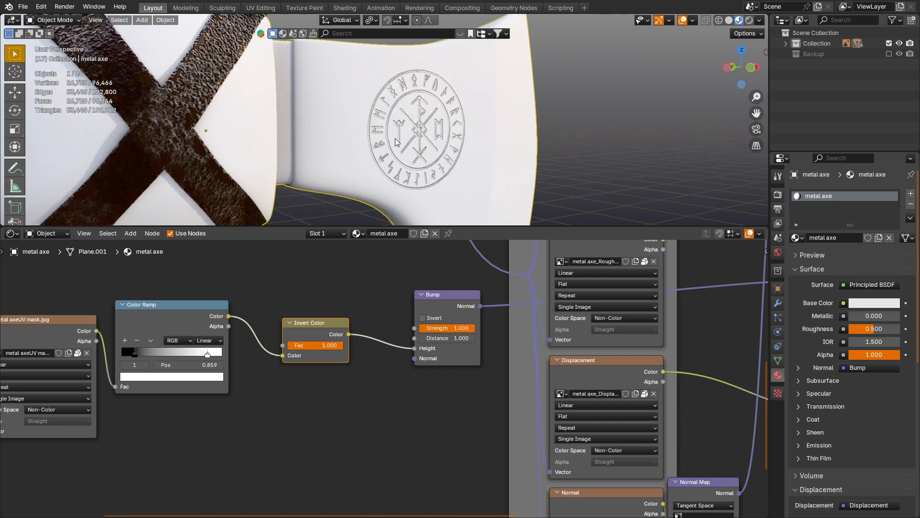
pyautogui.scroll(-3, 307, 301)
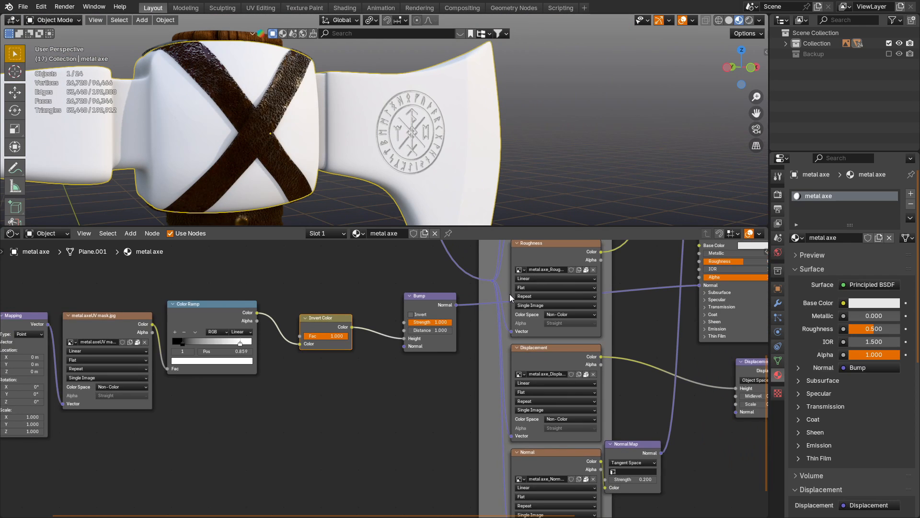
# Reroute the second Principled BSDF into the Mix Shader's second shader input and connect the Mix Shader to the Material Output's Surface.
pyautogui.moveTo(494, 310); pyautogui.dragTo(262, 416, button='middle')
pyautogui.moveTo(597, 283); pyautogui.dragTo(458, 383, button='middle')
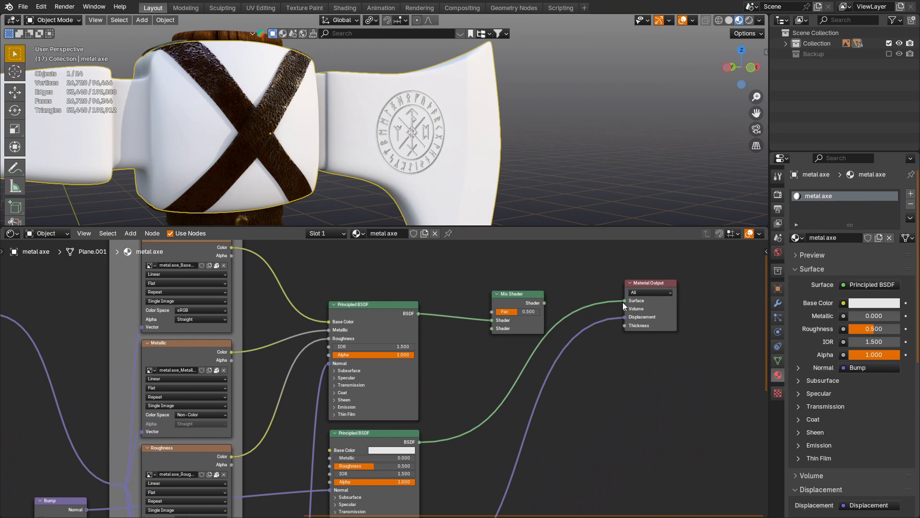
pyautogui.moveTo(624, 300); pyautogui.dragTo(491, 330)
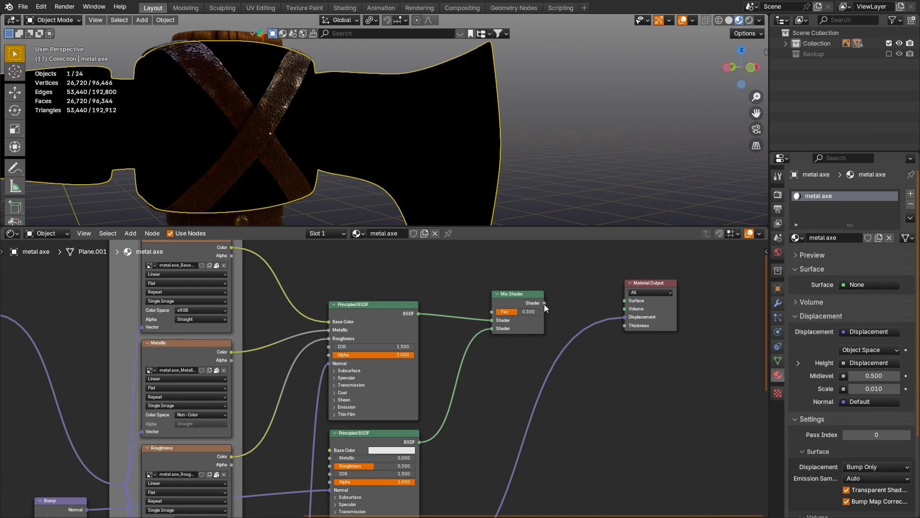
pyautogui.moveTo(616, 306); pyautogui.dragTo(623, 300)
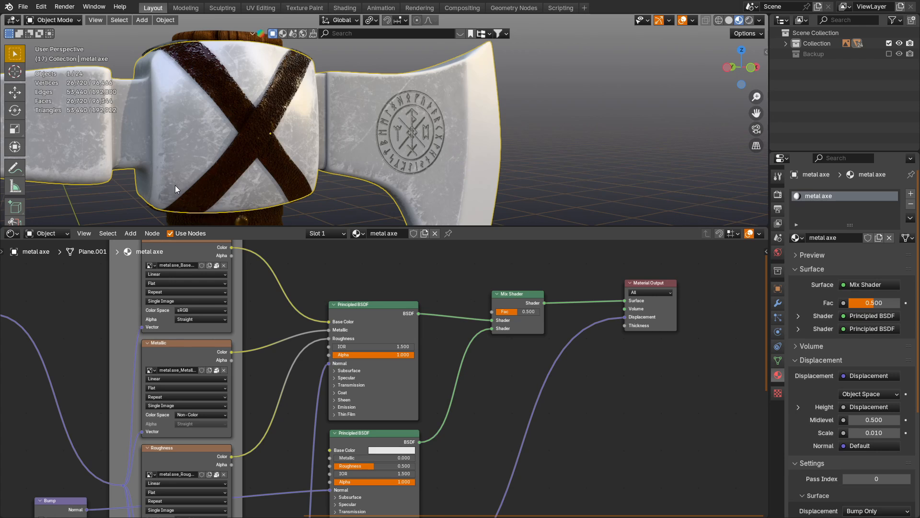
# Connect the colour output of the metal axeUV mask.jpg texture to the Mix Shader's Fac input.
pyautogui.scroll(-1, 175, 185)
pyautogui.scroll(-1, 284, 326)
pyautogui.moveTo(201, 380); pyautogui.dragTo(391, 317, button='middle')
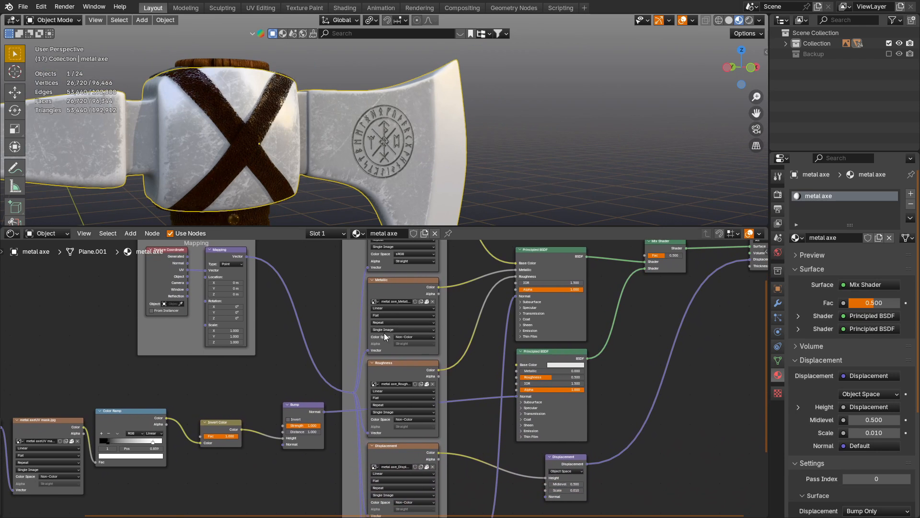
pyautogui.moveTo(84, 427); pyautogui.dragTo(635, 283)
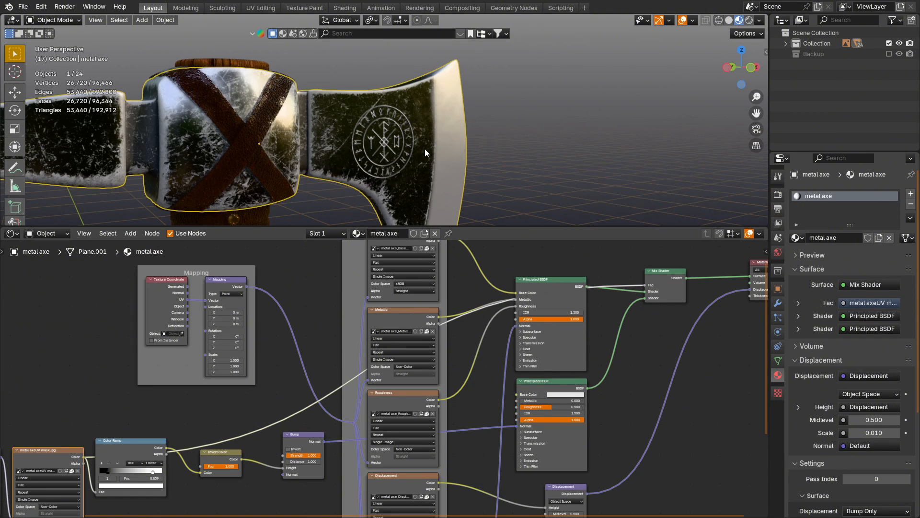
# Maximize the 3D viewport and examine the rune emblem on the axe blade up close.
pyautogui.hotkey('ctrl', 'space')
pyautogui.moveTo(450, 270); pyautogui.dragTo(505, 238, button='middle')
pyautogui.scroll(5, 519, 220)
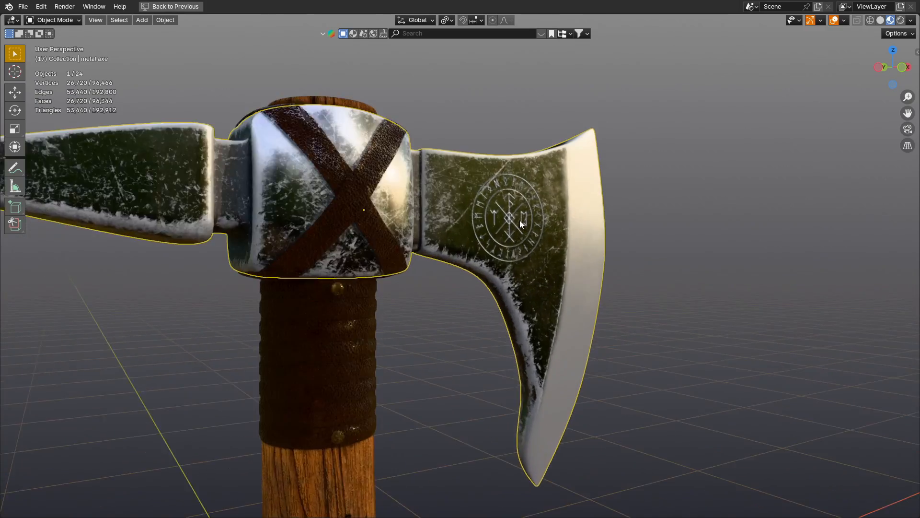
pyautogui.scroll(2, 518, 221)
pyautogui.scroll(2, 521, 225)
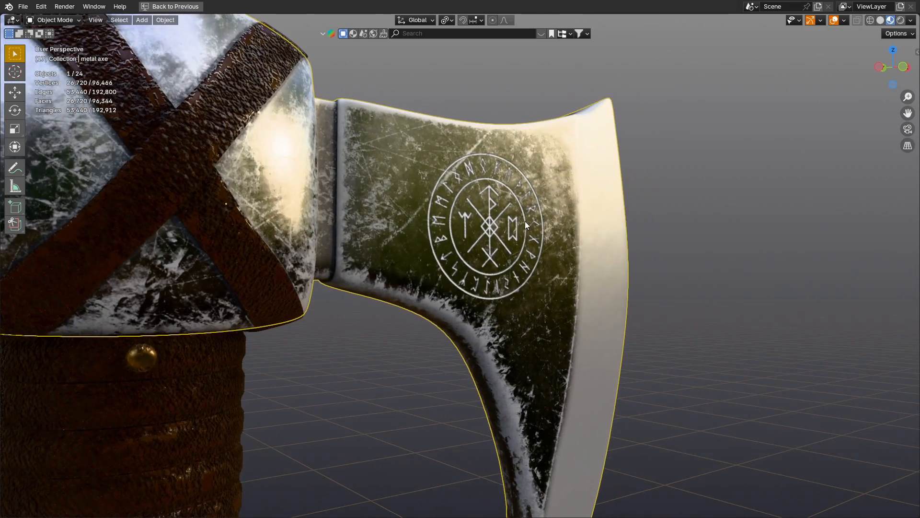
pyautogui.scroll(3, 522, 220)
pyautogui.moveTo(520, 224); pyautogui.dragTo(527, 220, button='middle')
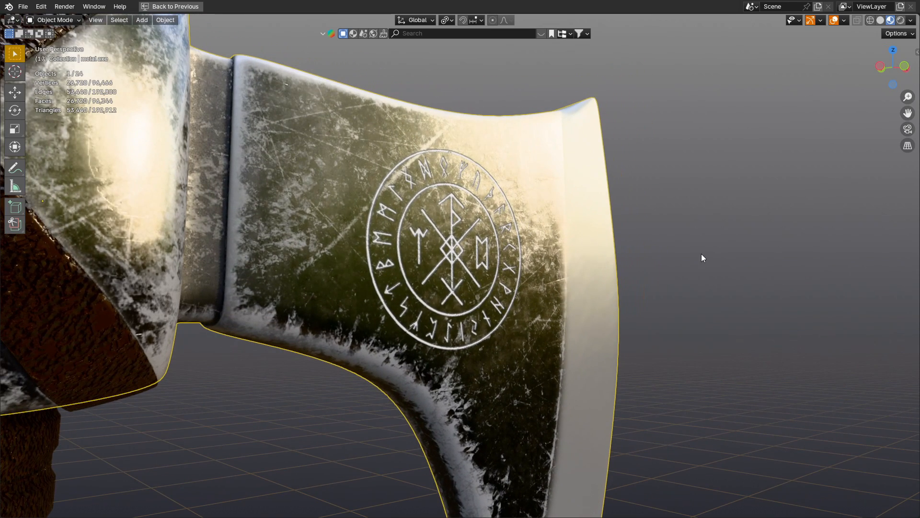